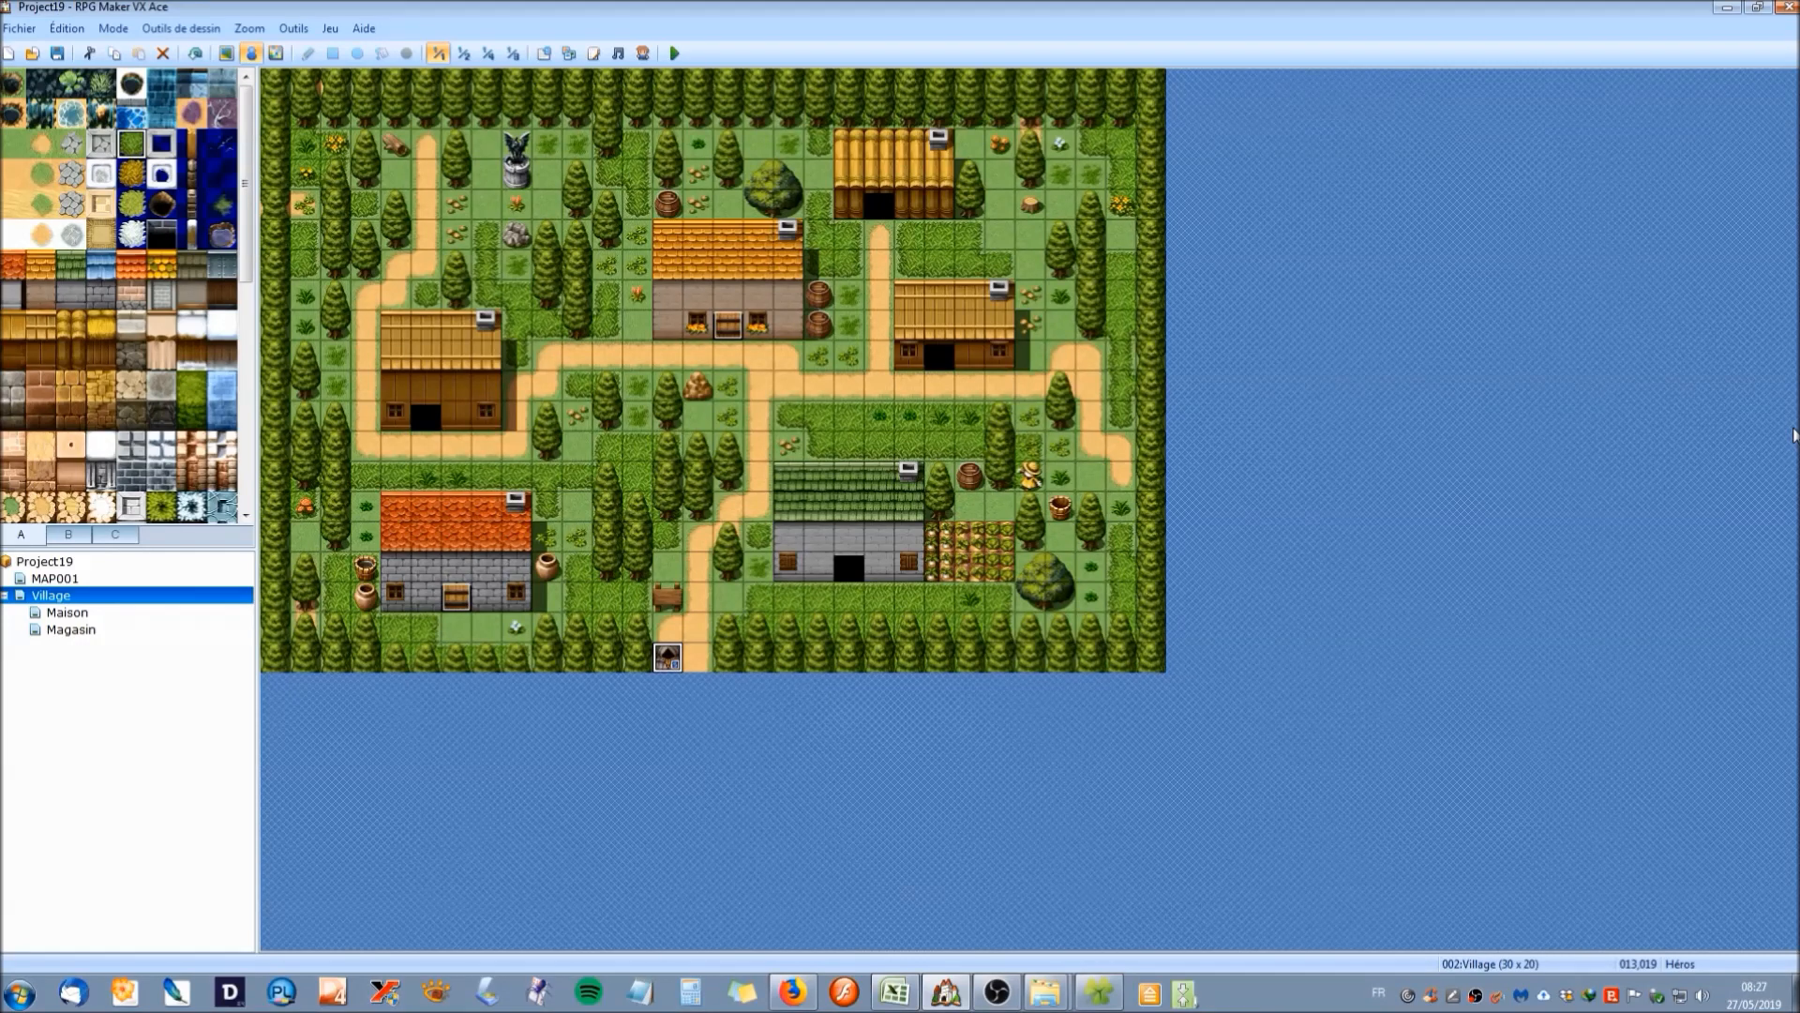
{"action": "left_click", "coordinate": [230, 56]}
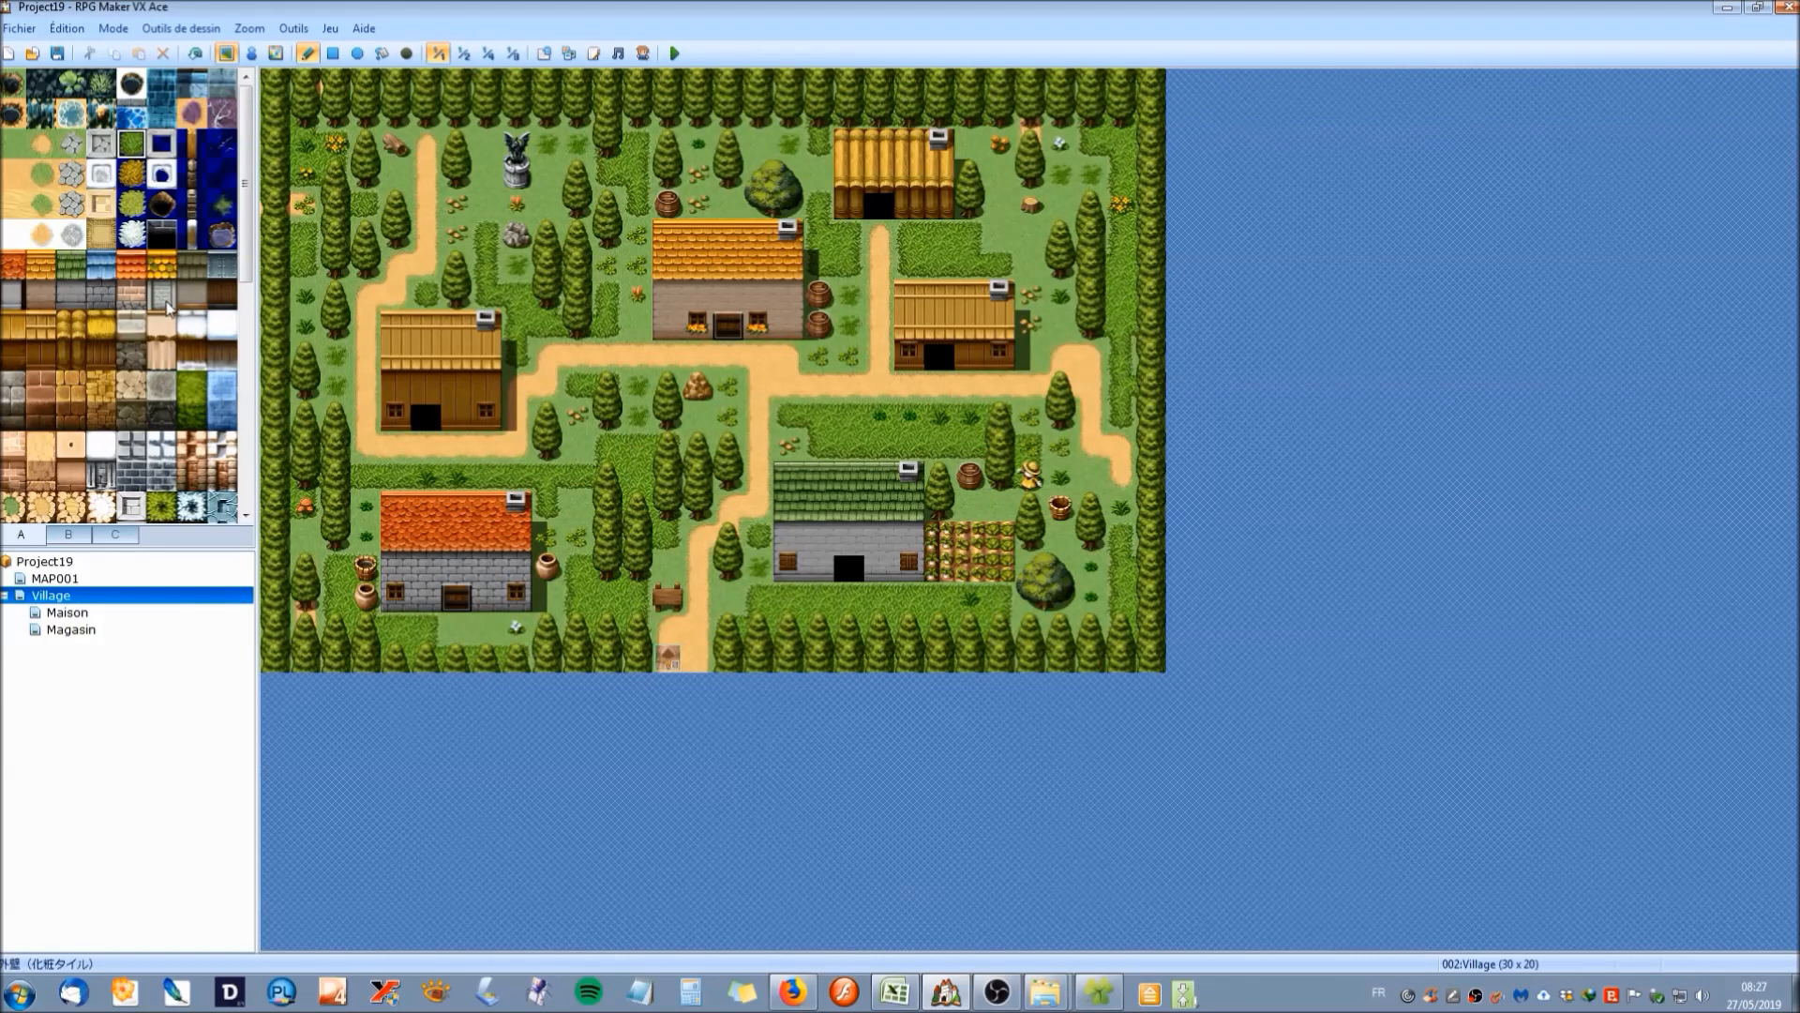
{"action": "left_click", "coordinate": [78, 155]}
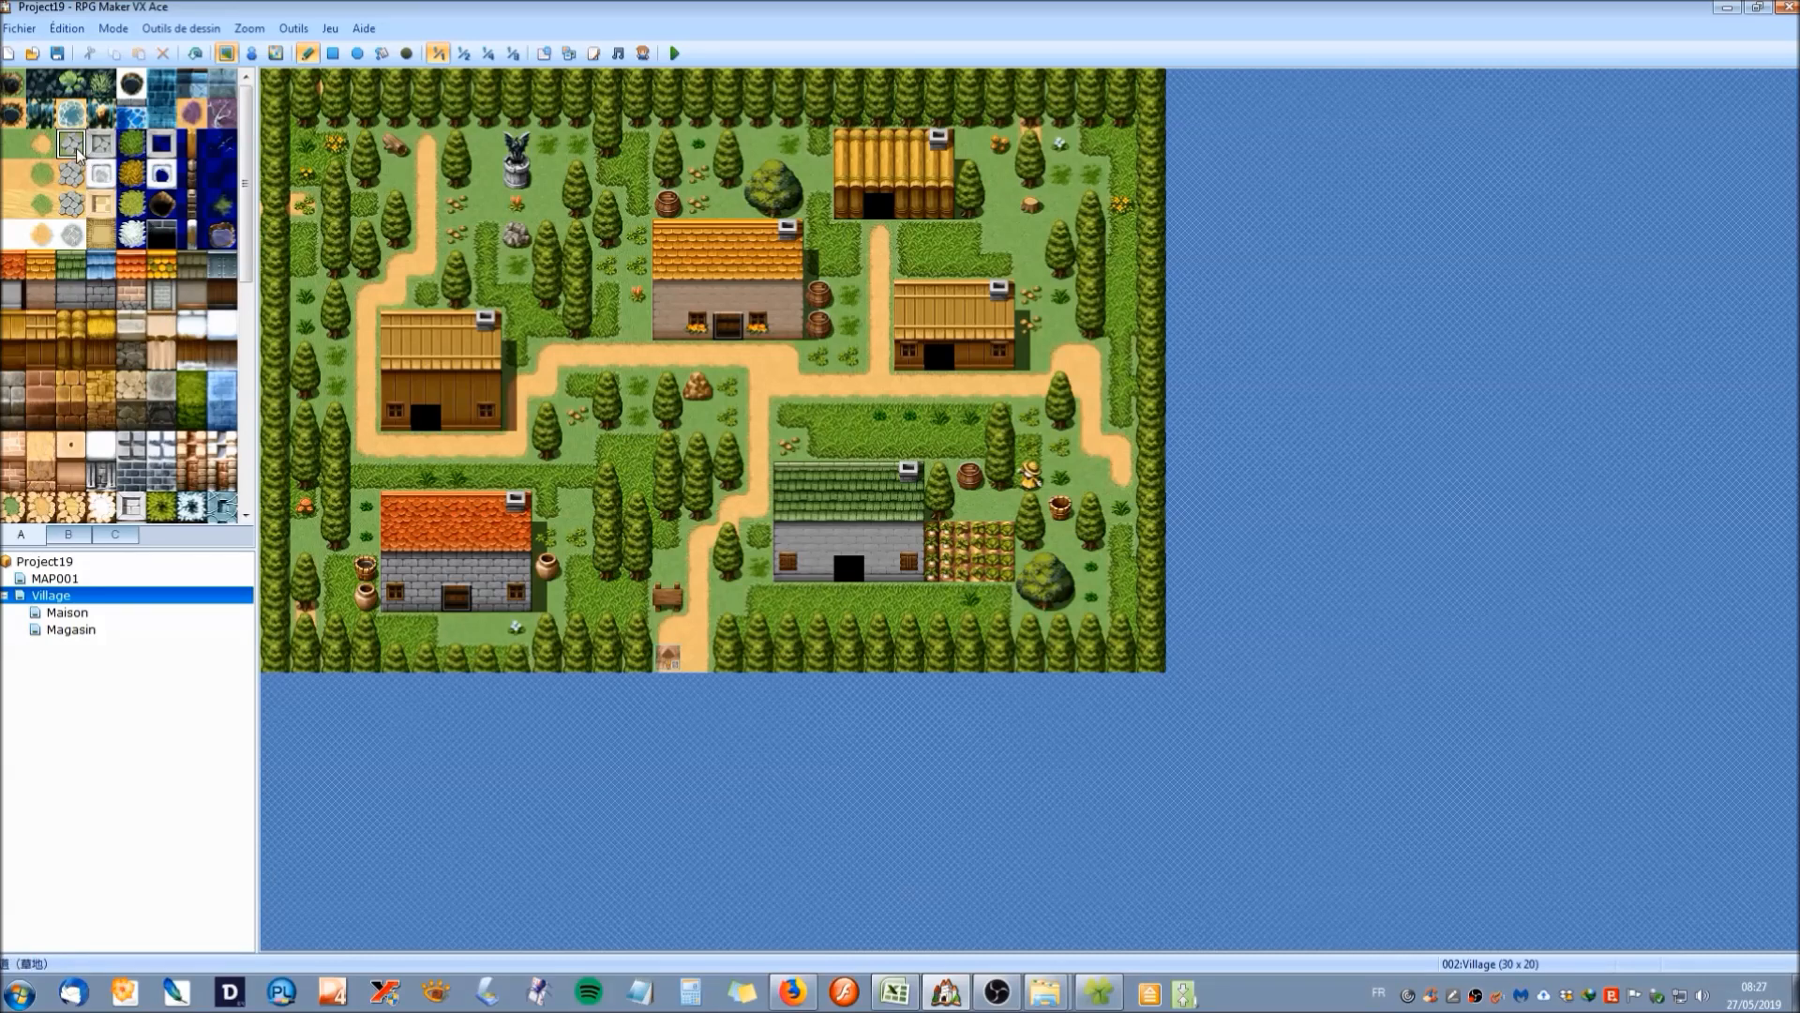
{"action": "left_click", "coordinate": [254, 55]}
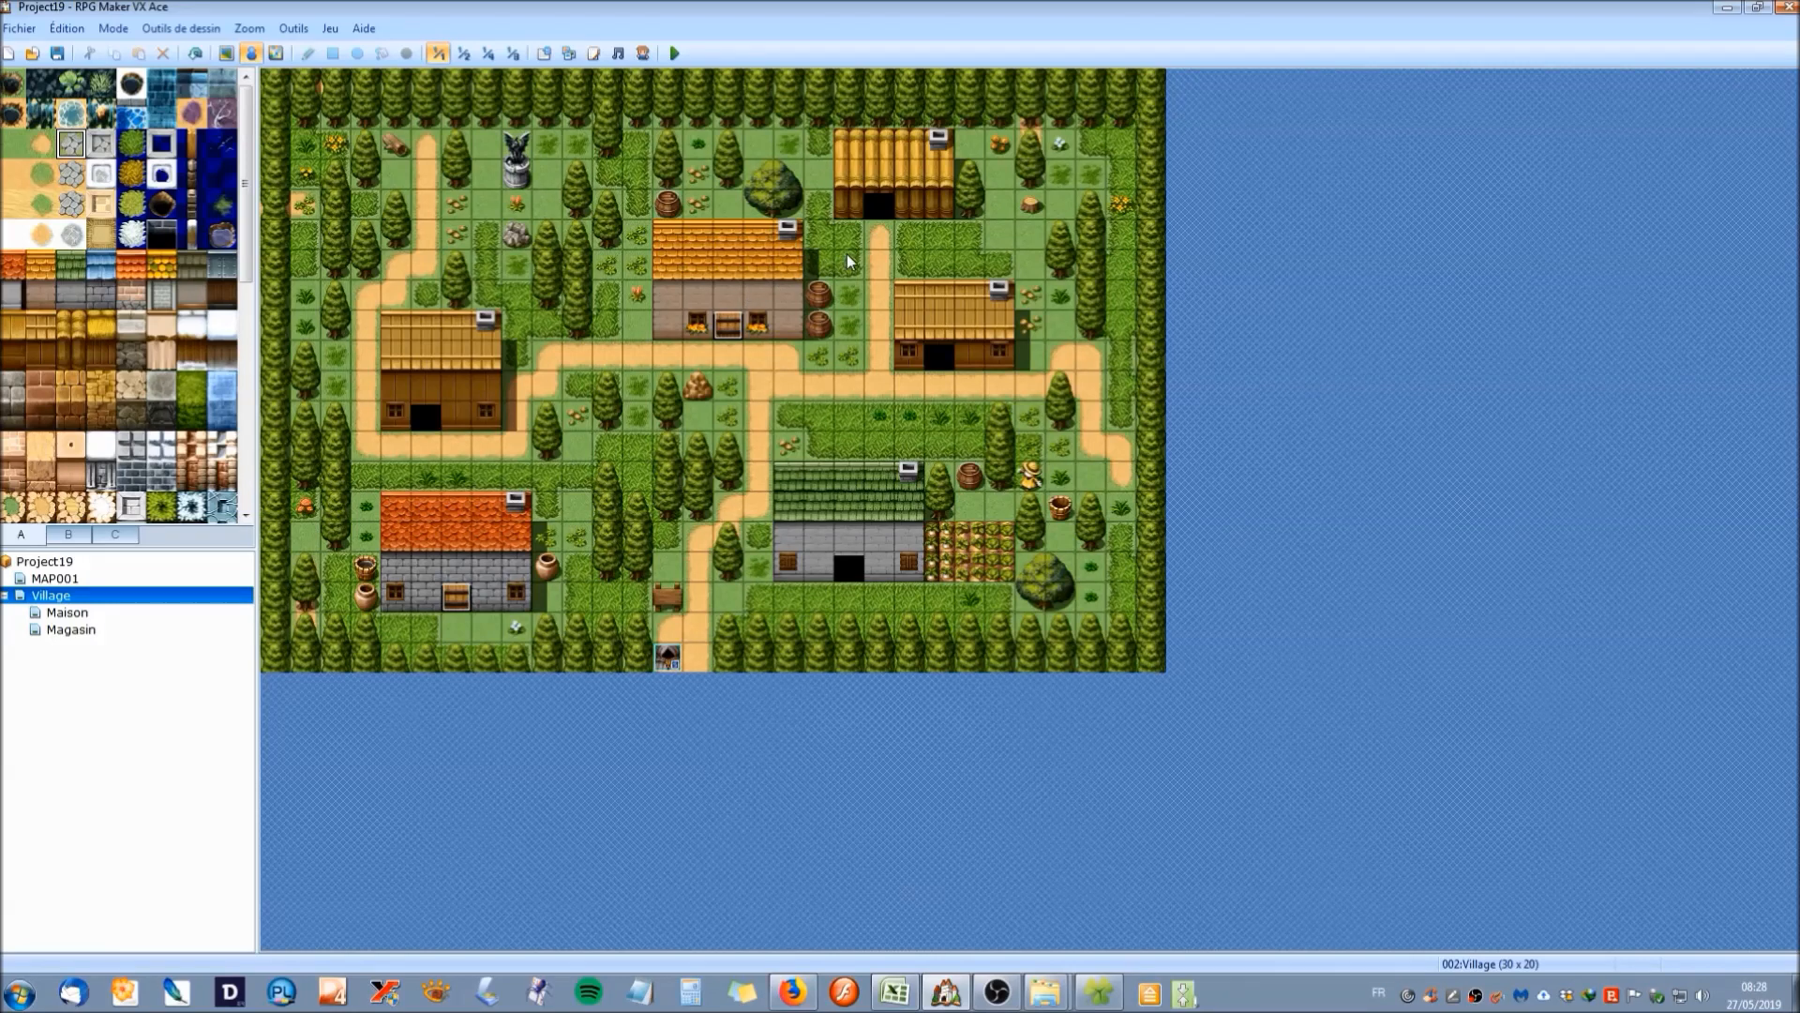
Create a new event on the Village map, on the grass tile directly west of the central orange-roofed house.
{"action": "double_click", "coordinate": [632, 334]}
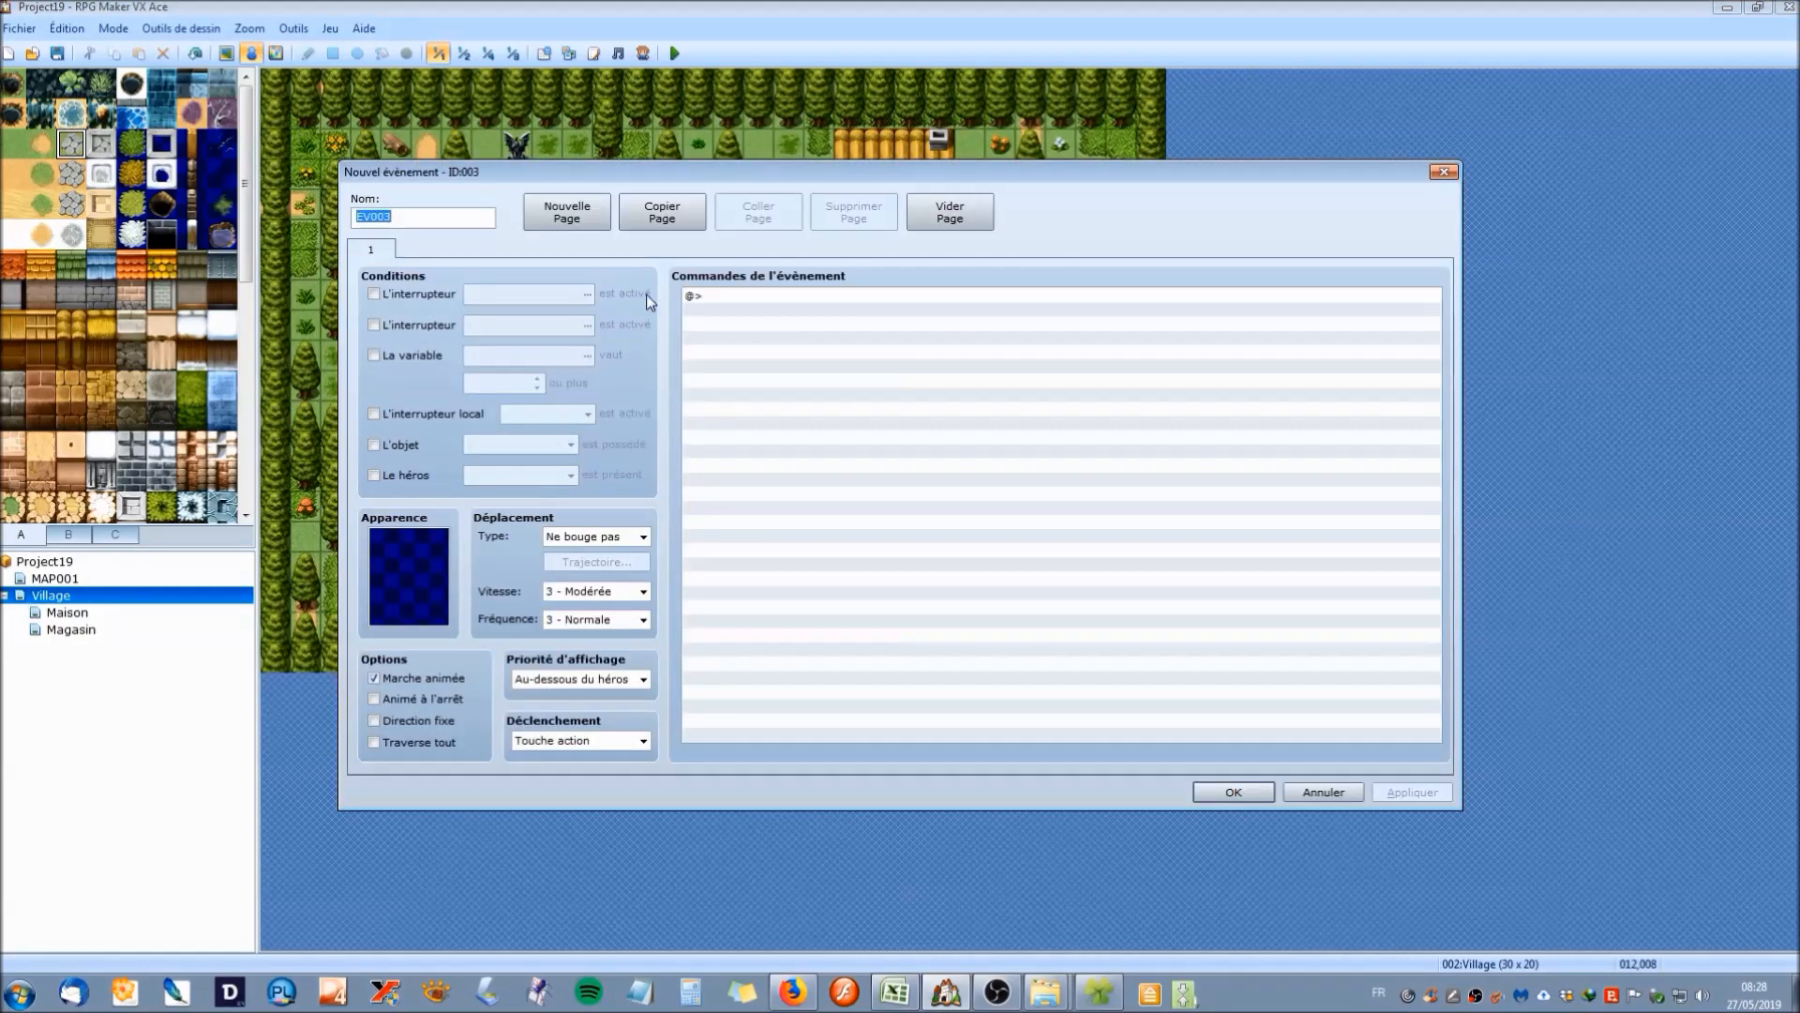
{"action": "left_click_drag", "start_coordinate": [698, 175], "coordinate": [1011, 91]}
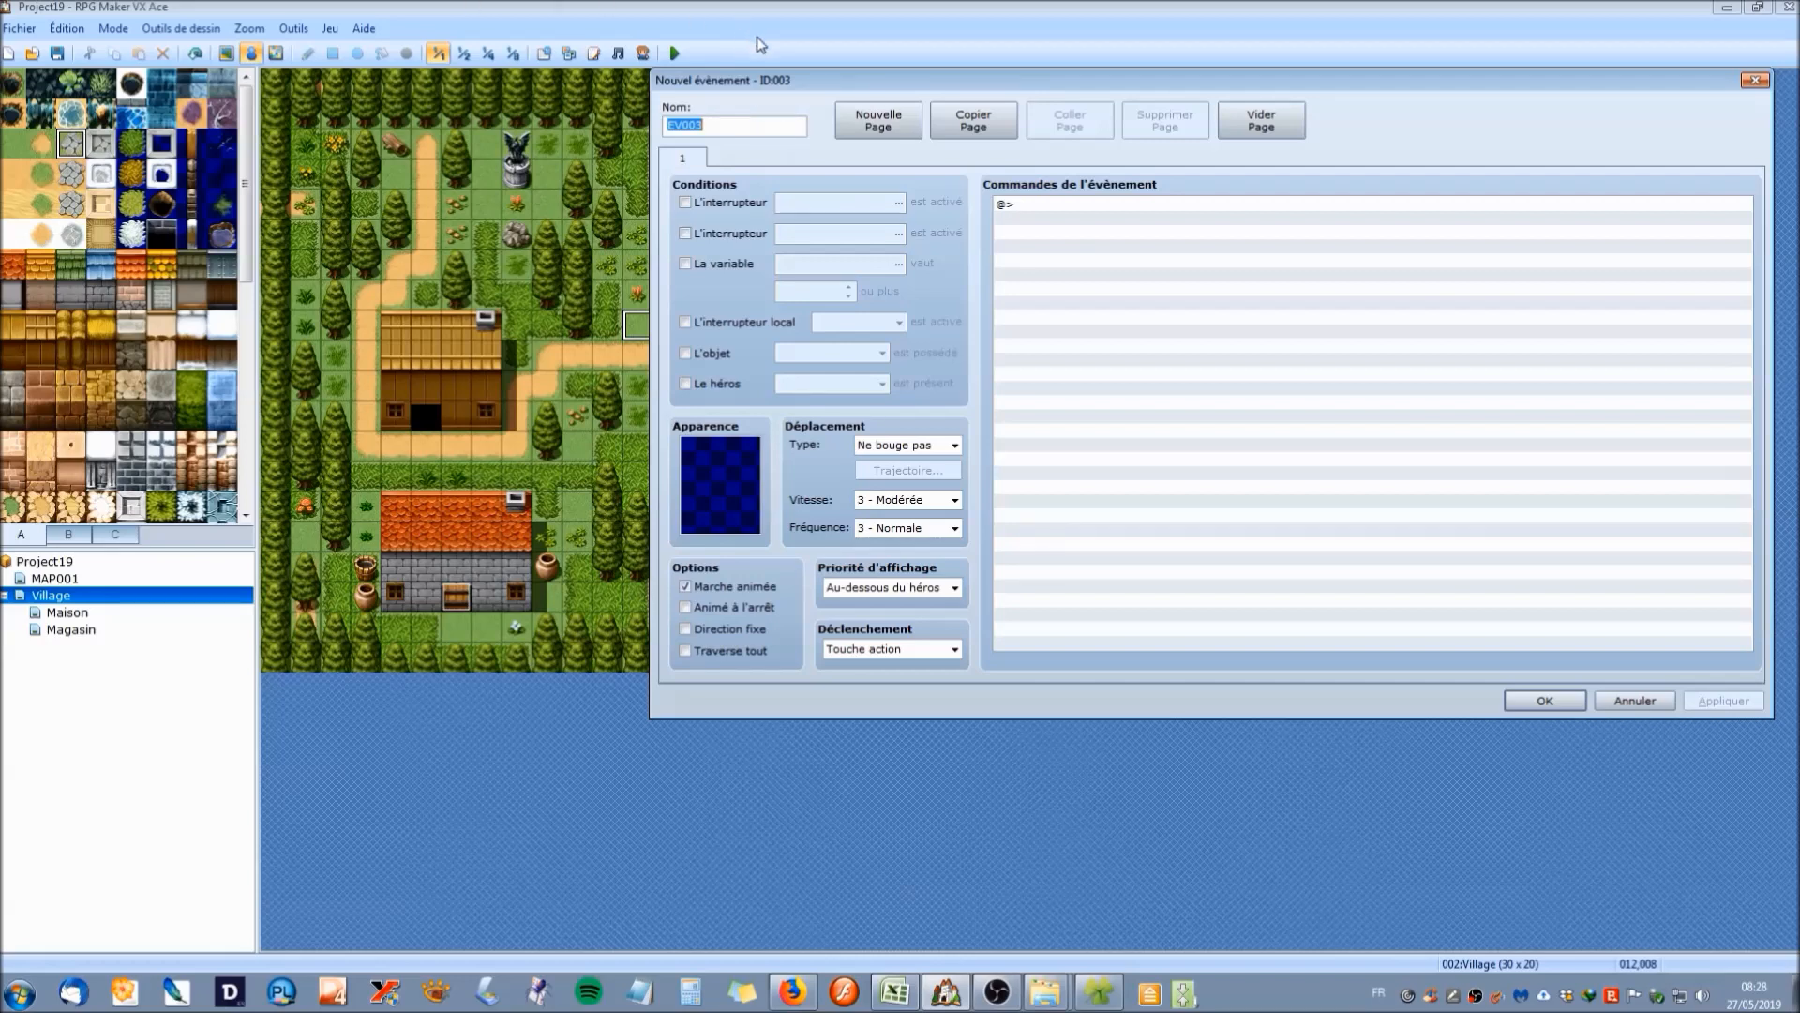
{"action": "left_click_drag", "start_coordinate": [737, 80], "coordinate": [1106, 133]}
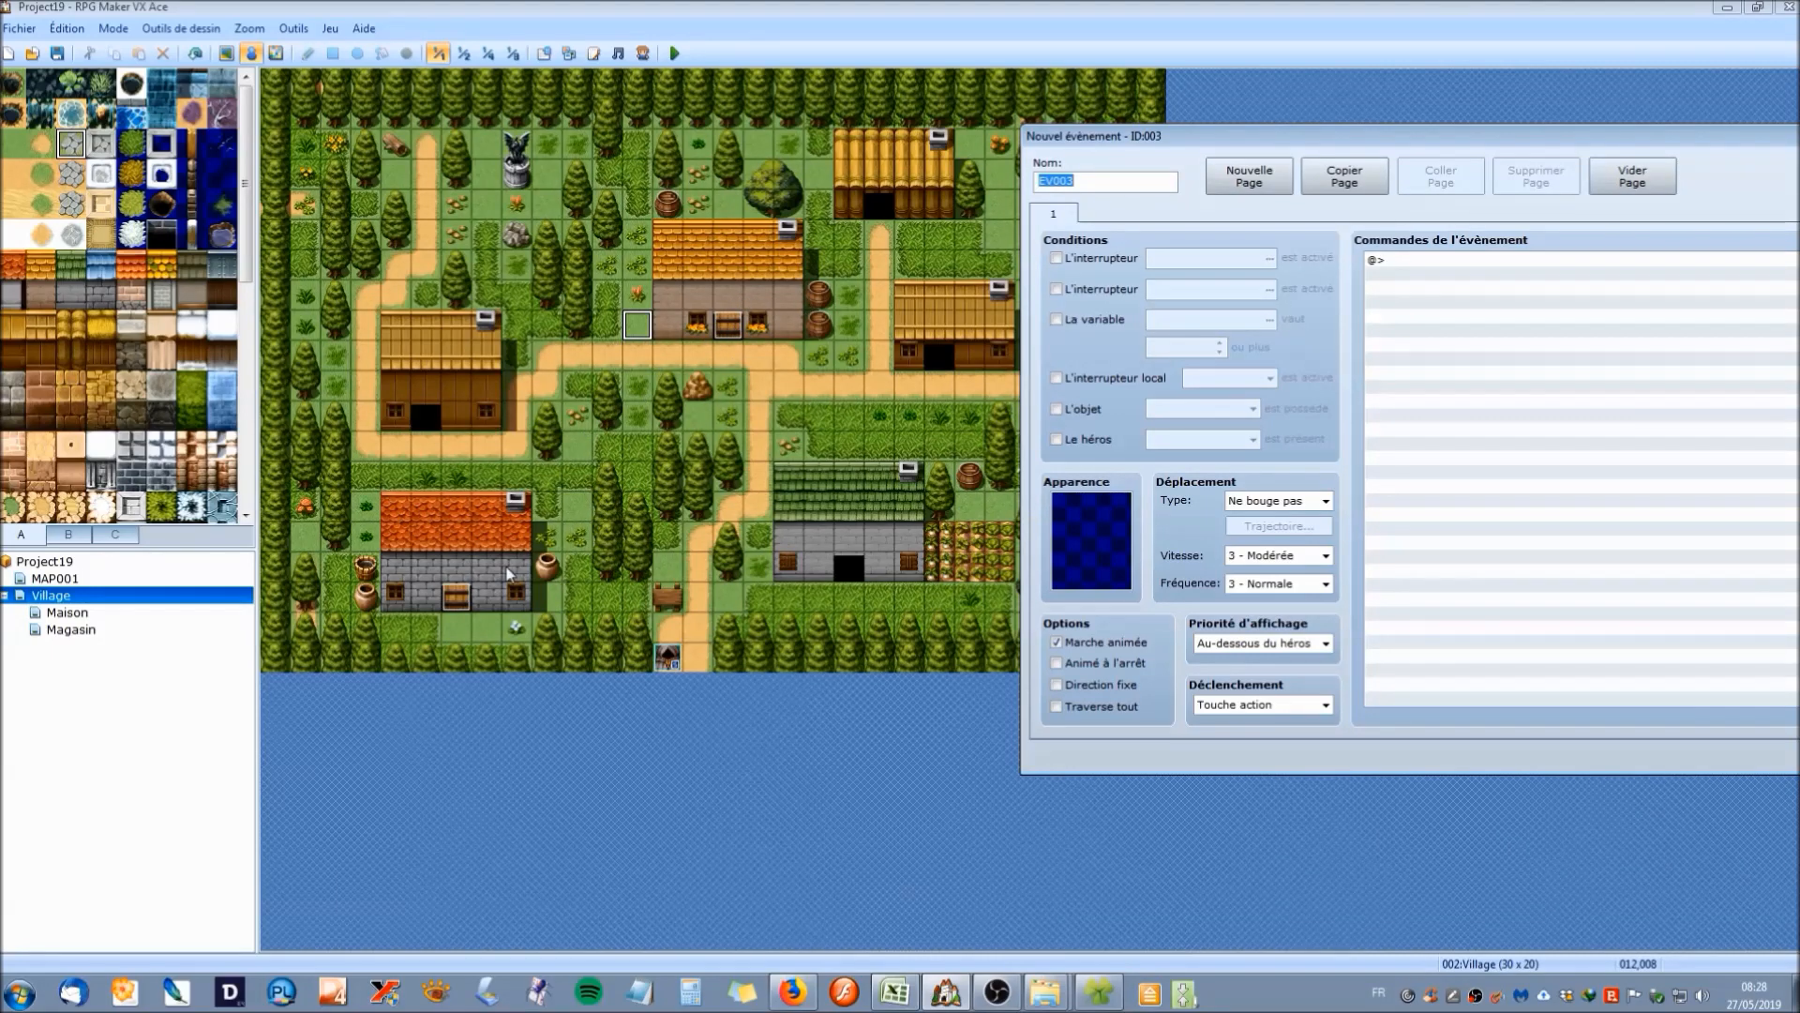
{"action": "left_click_drag", "start_coordinate": [1150, 135], "coordinate": [883, 144]}
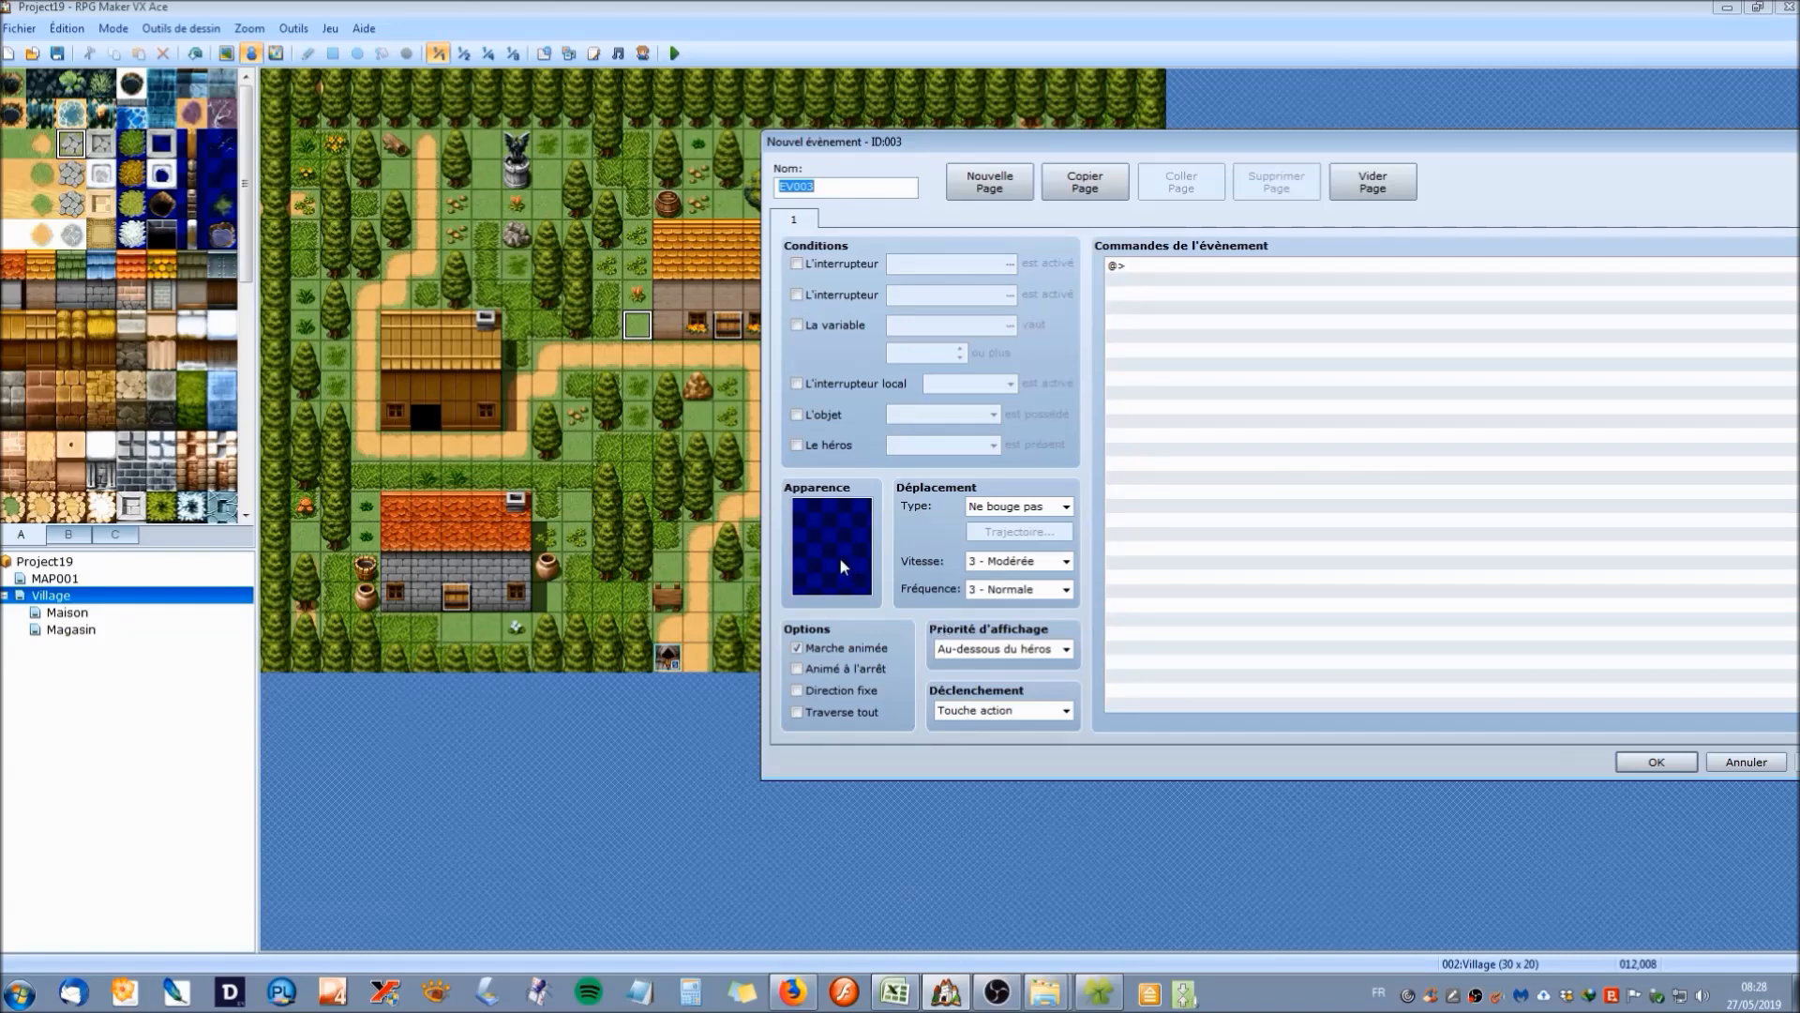
{"action": "left_click_drag", "start_coordinate": [874, 133], "coordinate": [896, 91]}
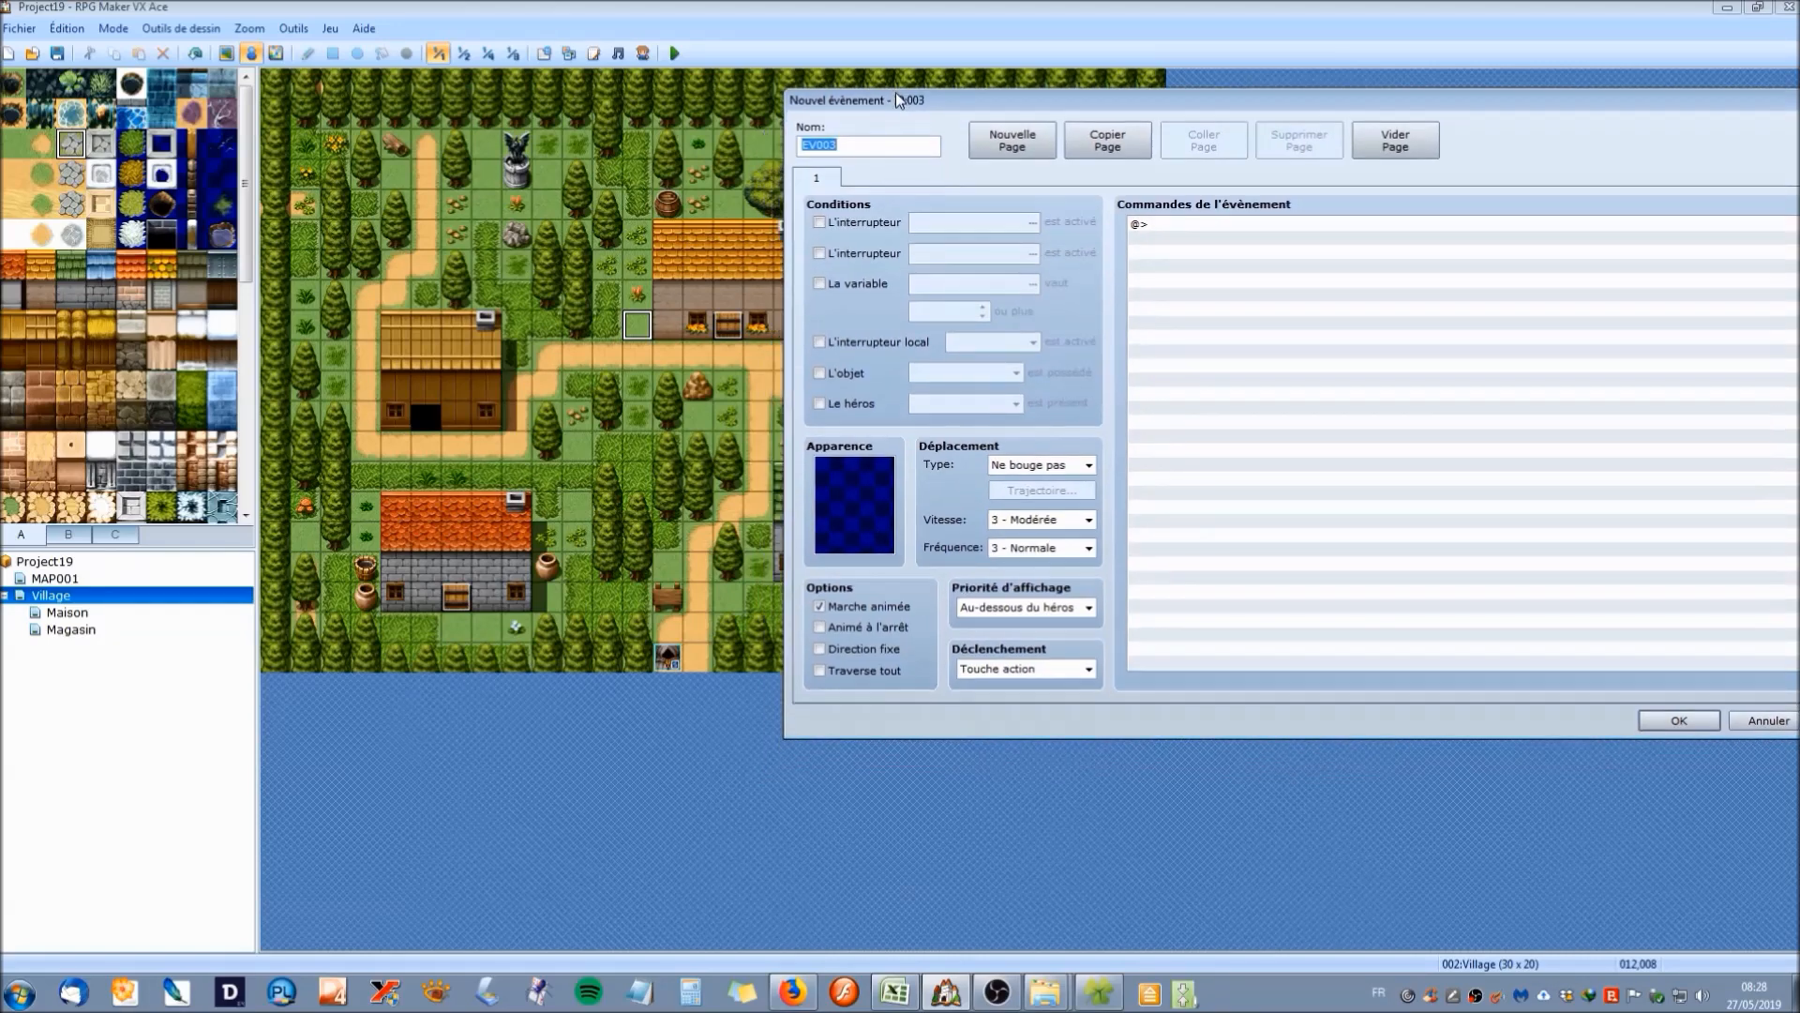
Open the new event's appearance choices and browse the Animal, Behavior and Monster1 character graphics.
{"action": "double_click", "coordinate": [860, 495]}
{"action": "left_click", "coordinate": [1140, 307]}
{"action": "left_click", "coordinate": [1136, 336]}
{"action": "key", "text": "Down"}
{"action": "key", "text": "Down"}
{"action": "key", "text": "Down"}
{"action": "key", "text": "Down"}
{"action": "key", "text": "Down"}
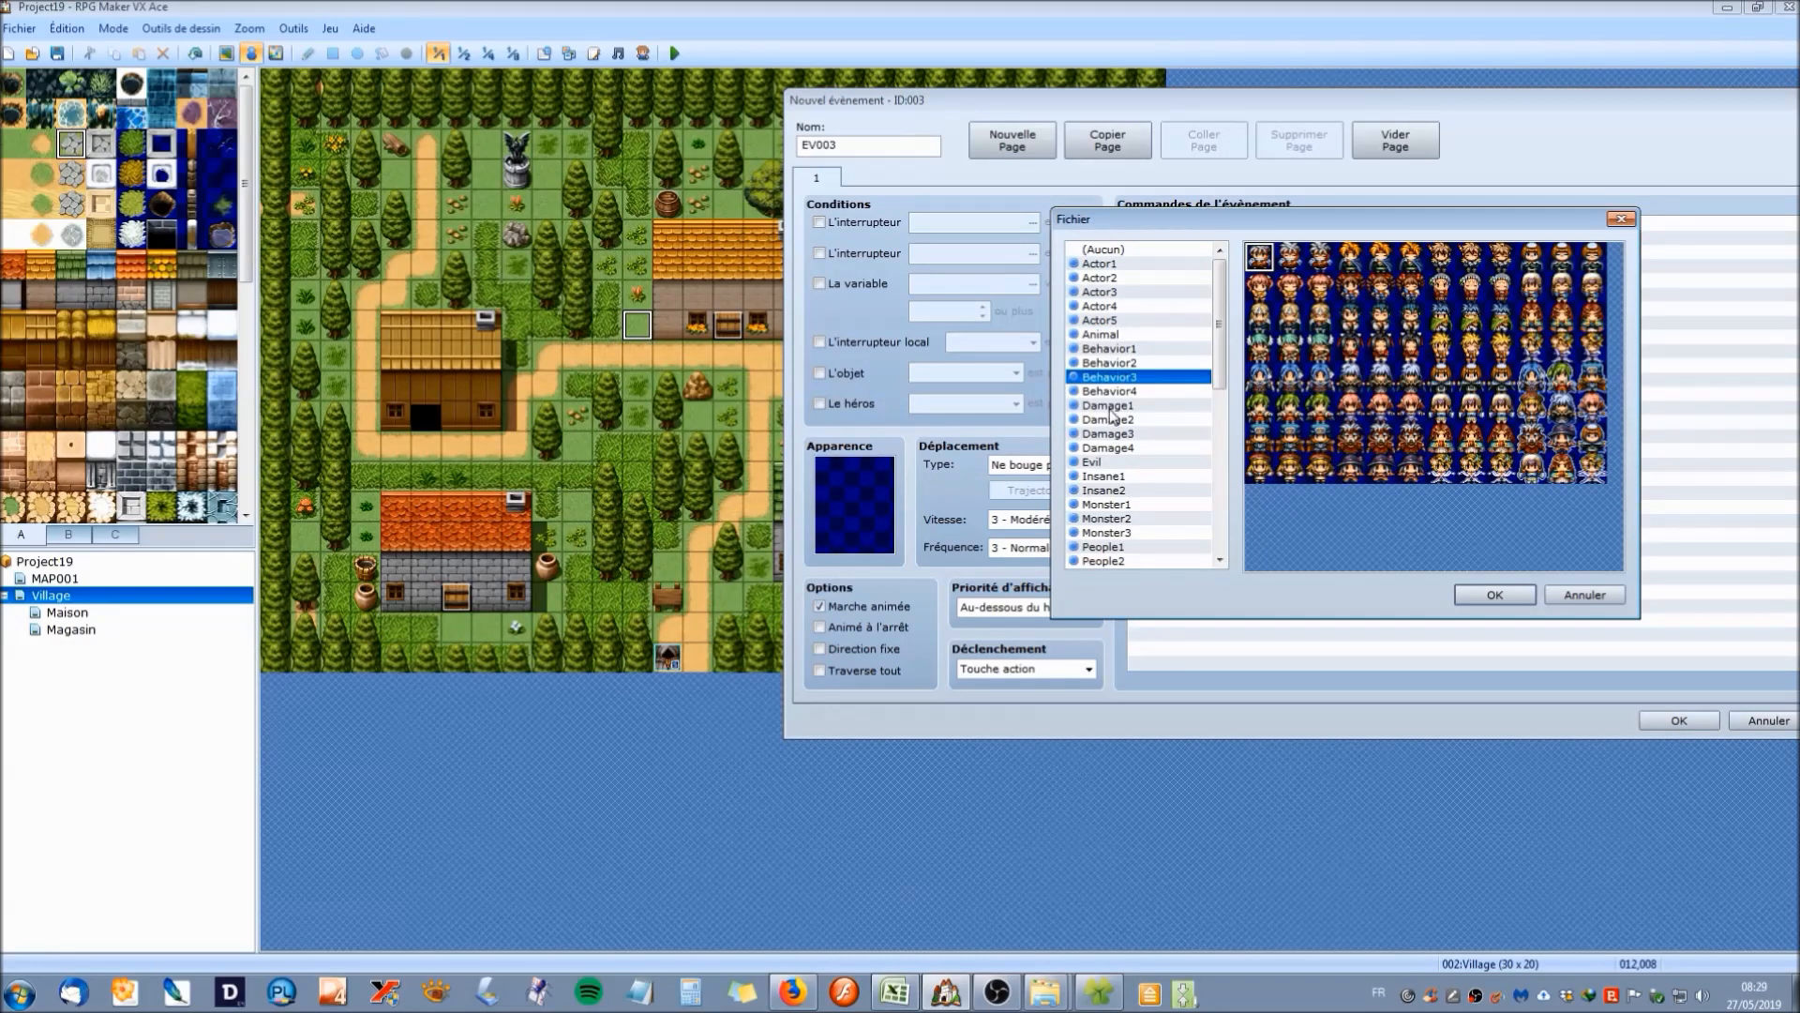
{"action": "left_click", "coordinate": [1114, 349]}
{"action": "left_click", "coordinate": [1112, 335]}
{"action": "scroll", "coordinate": [1111, 424], "scroll_direction": "down", "scroll_amount": 1}
{"action": "scroll", "coordinate": [1110, 424], "scroll_direction": "down", "scroll_amount": 4}
{"action": "left_click", "coordinate": [1118, 292]}
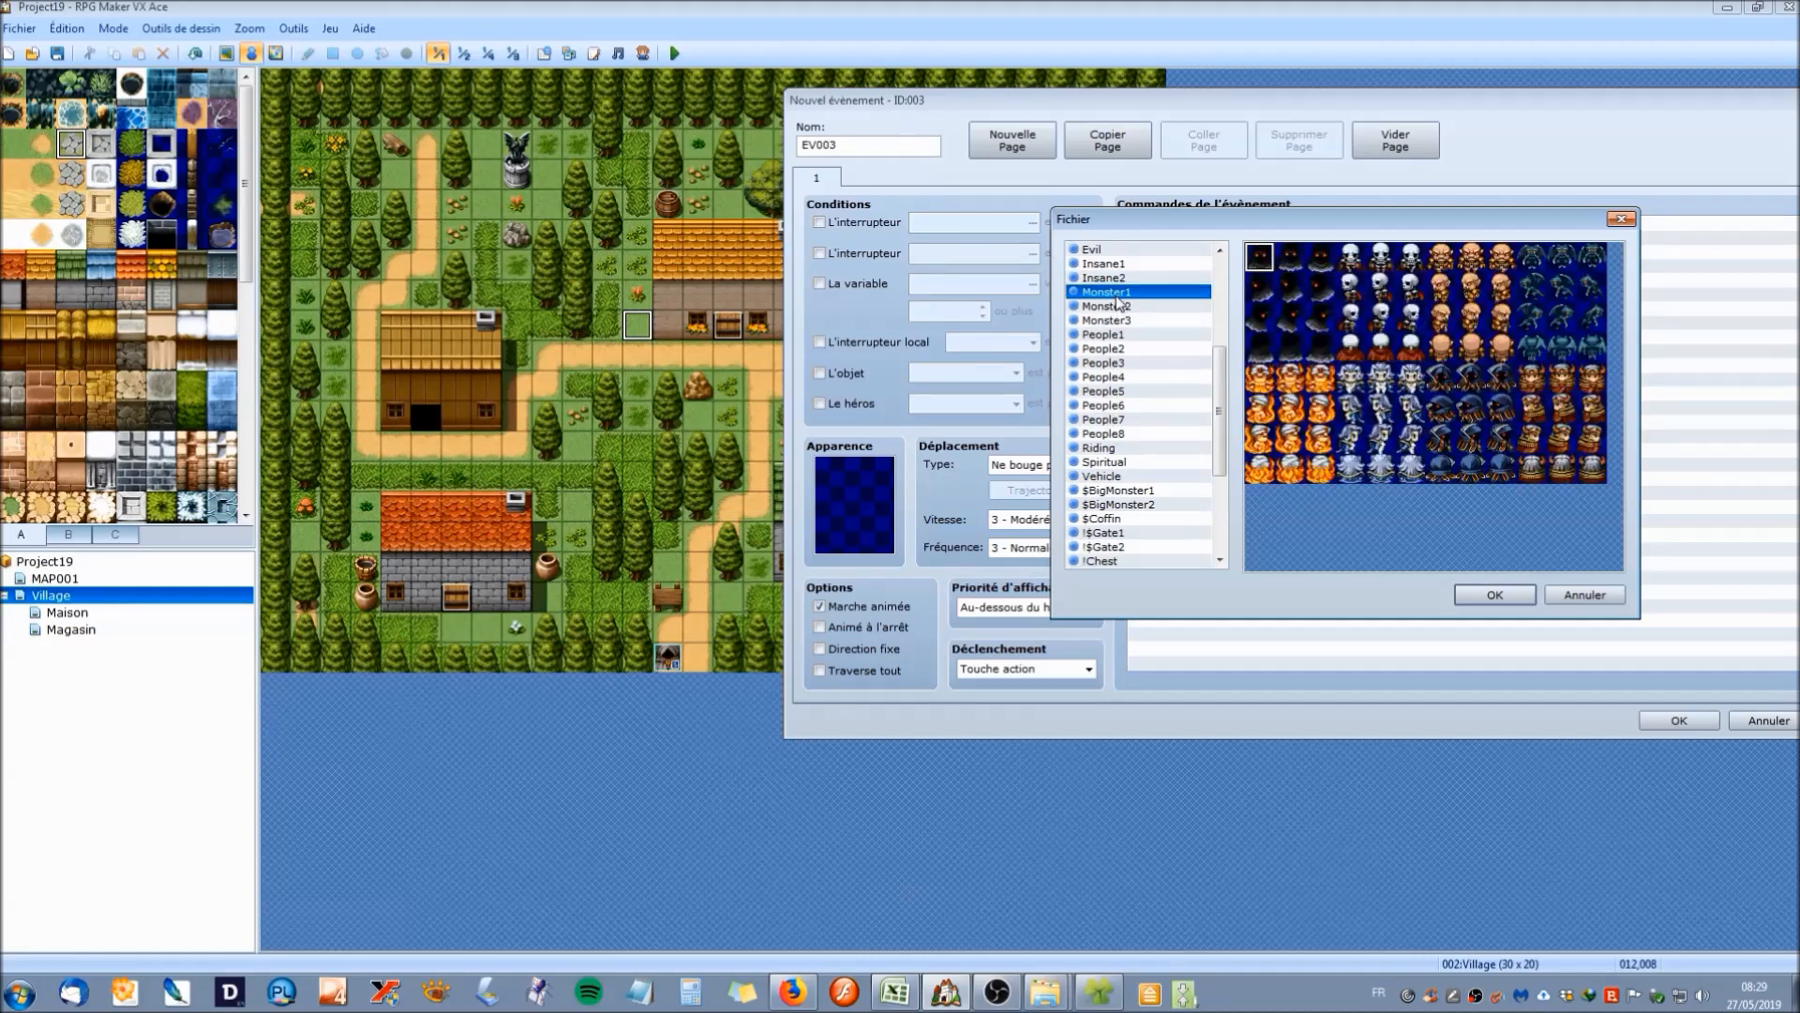
Look through the object graphics for the event's appearance, including the !Other2 and !Switch1 sets.
{"action": "scroll", "coordinate": [1127, 349], "scroll_direction": "down", "scroll_amount": 3}
{"action": "scroll", "coordinate": [1127, 352], "scroll_direction": "down", "scroll_amount": 1}
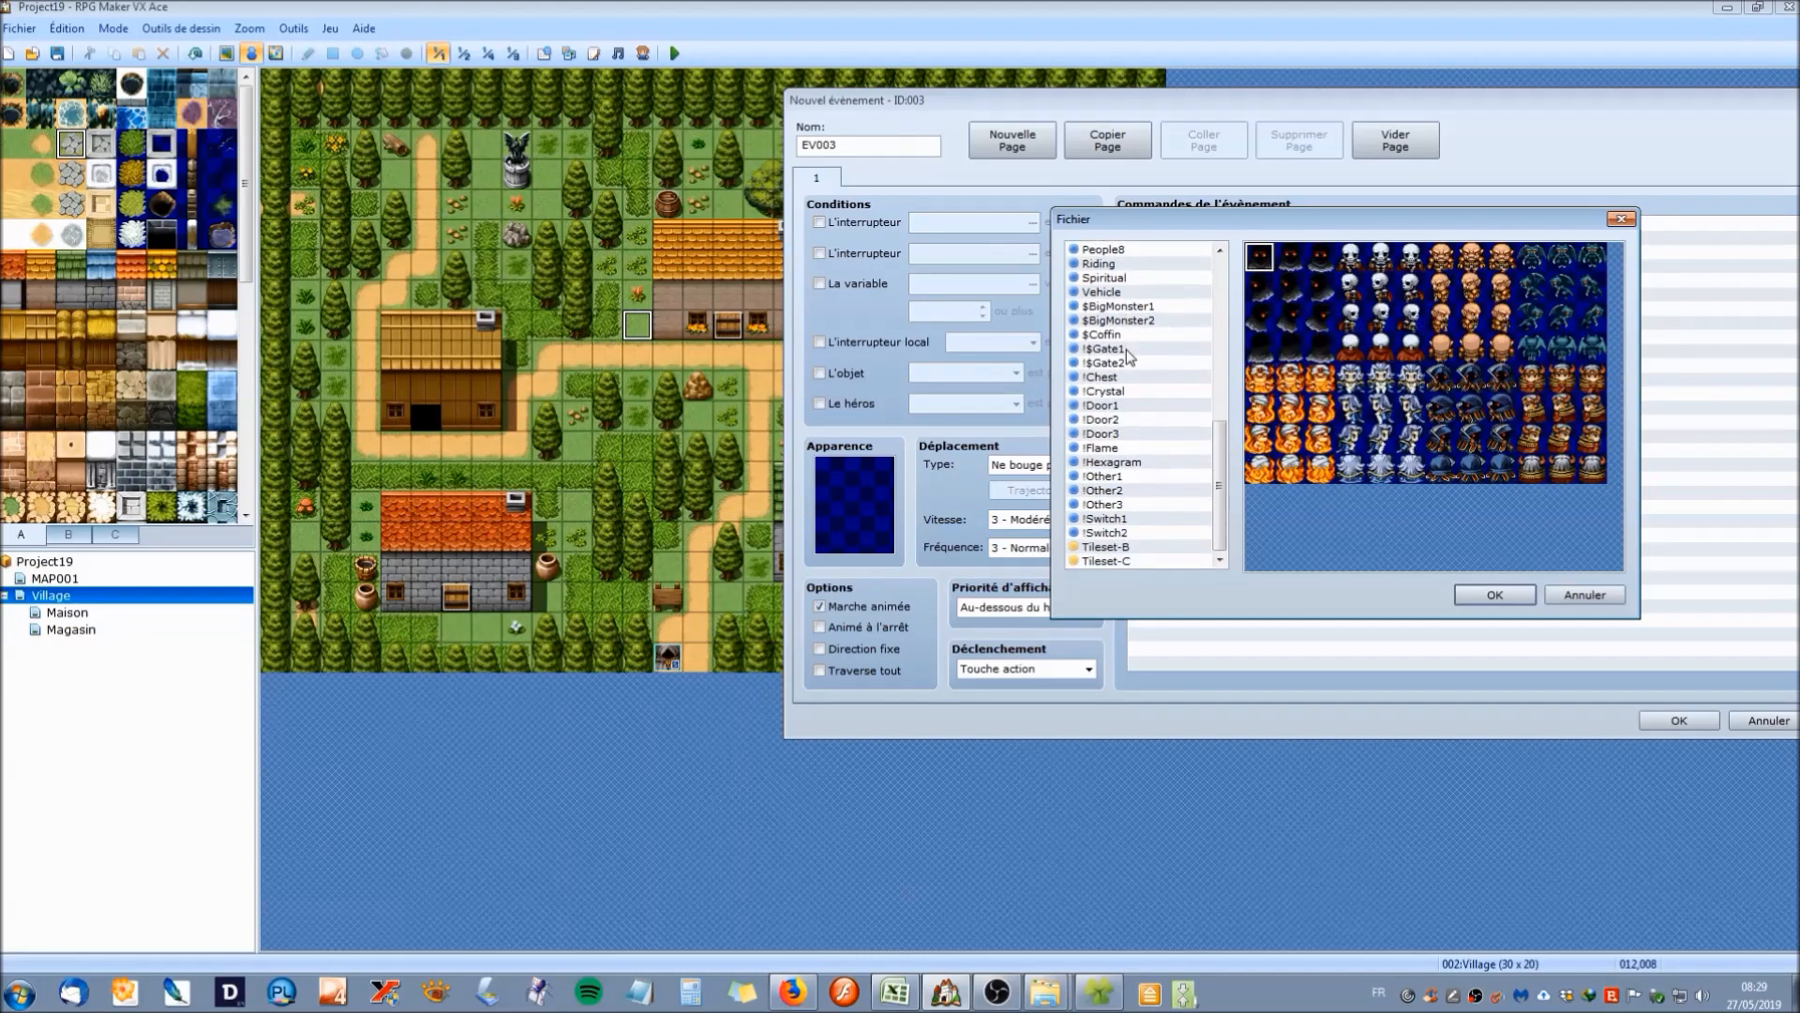
{"action": "left_click", "coordinate": [1127, 462]}
{"action": "left_click", "coordinate": [1125, 490]}
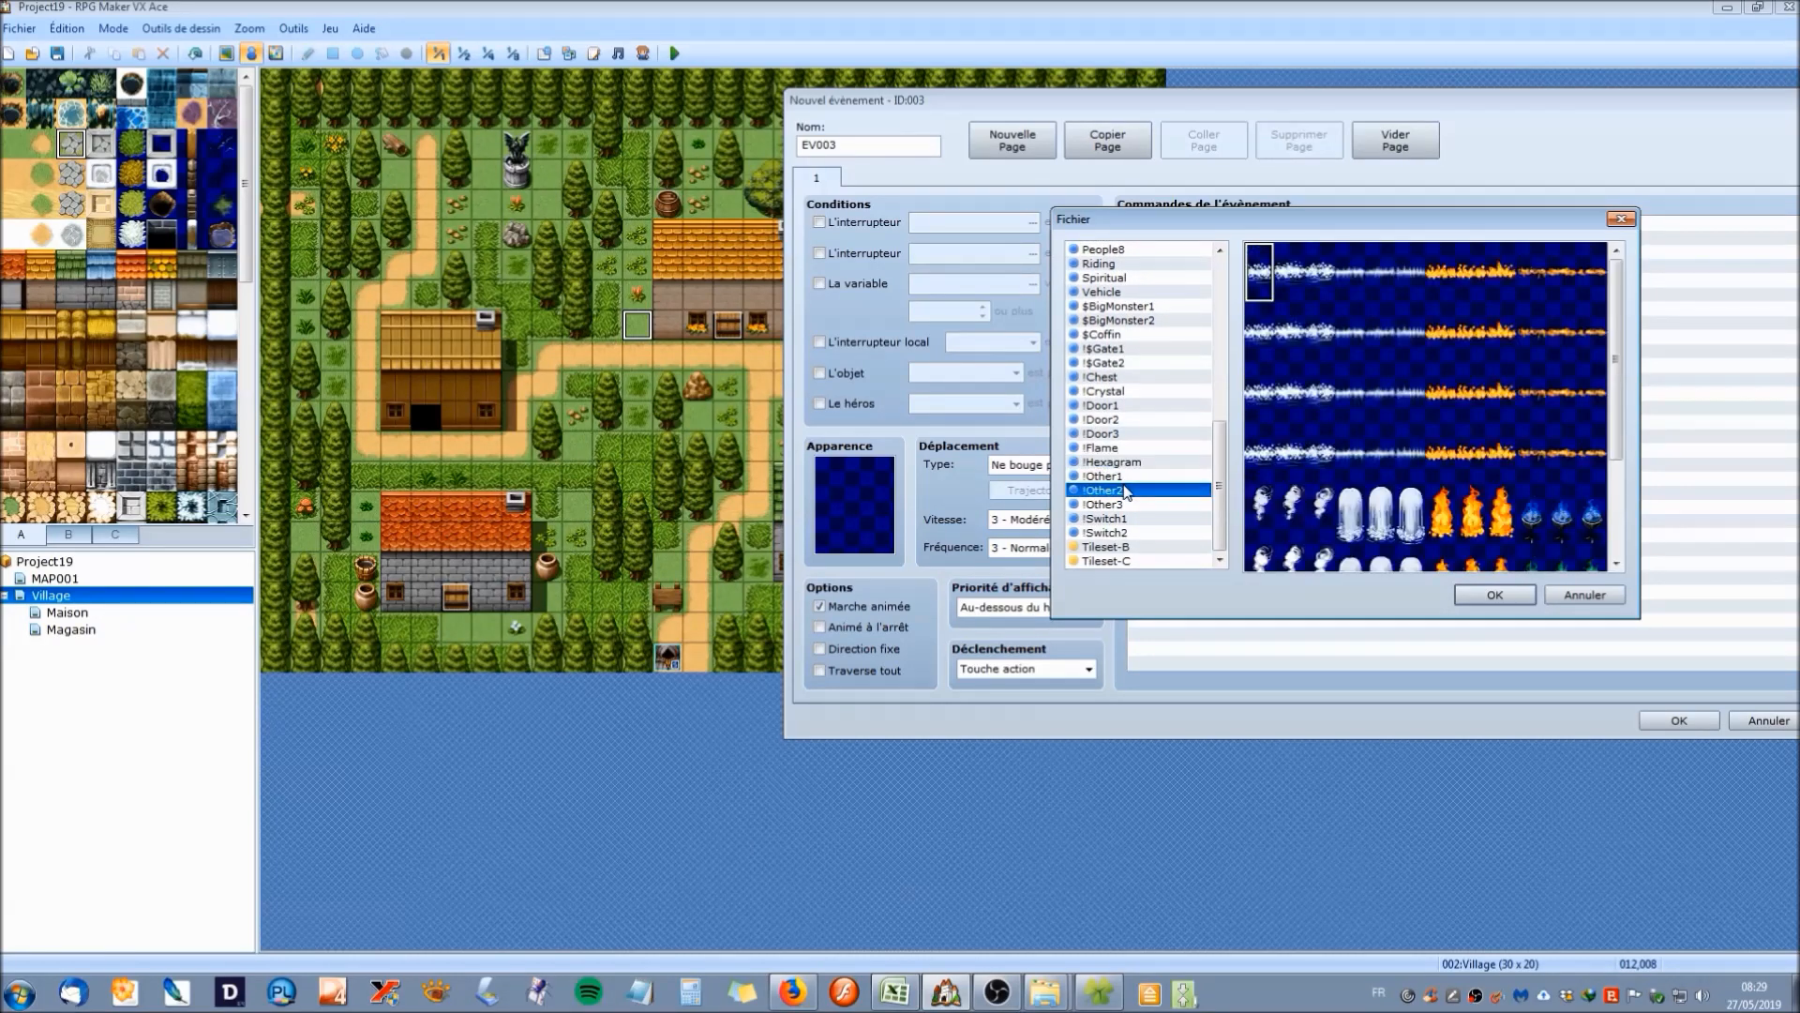
{"action": "left_click", "coordinate": [1596, 395]}
{"action": "scroll", "coordinate": [1621, 425], "scroll_direction": "down", "scroll_amount": 2}
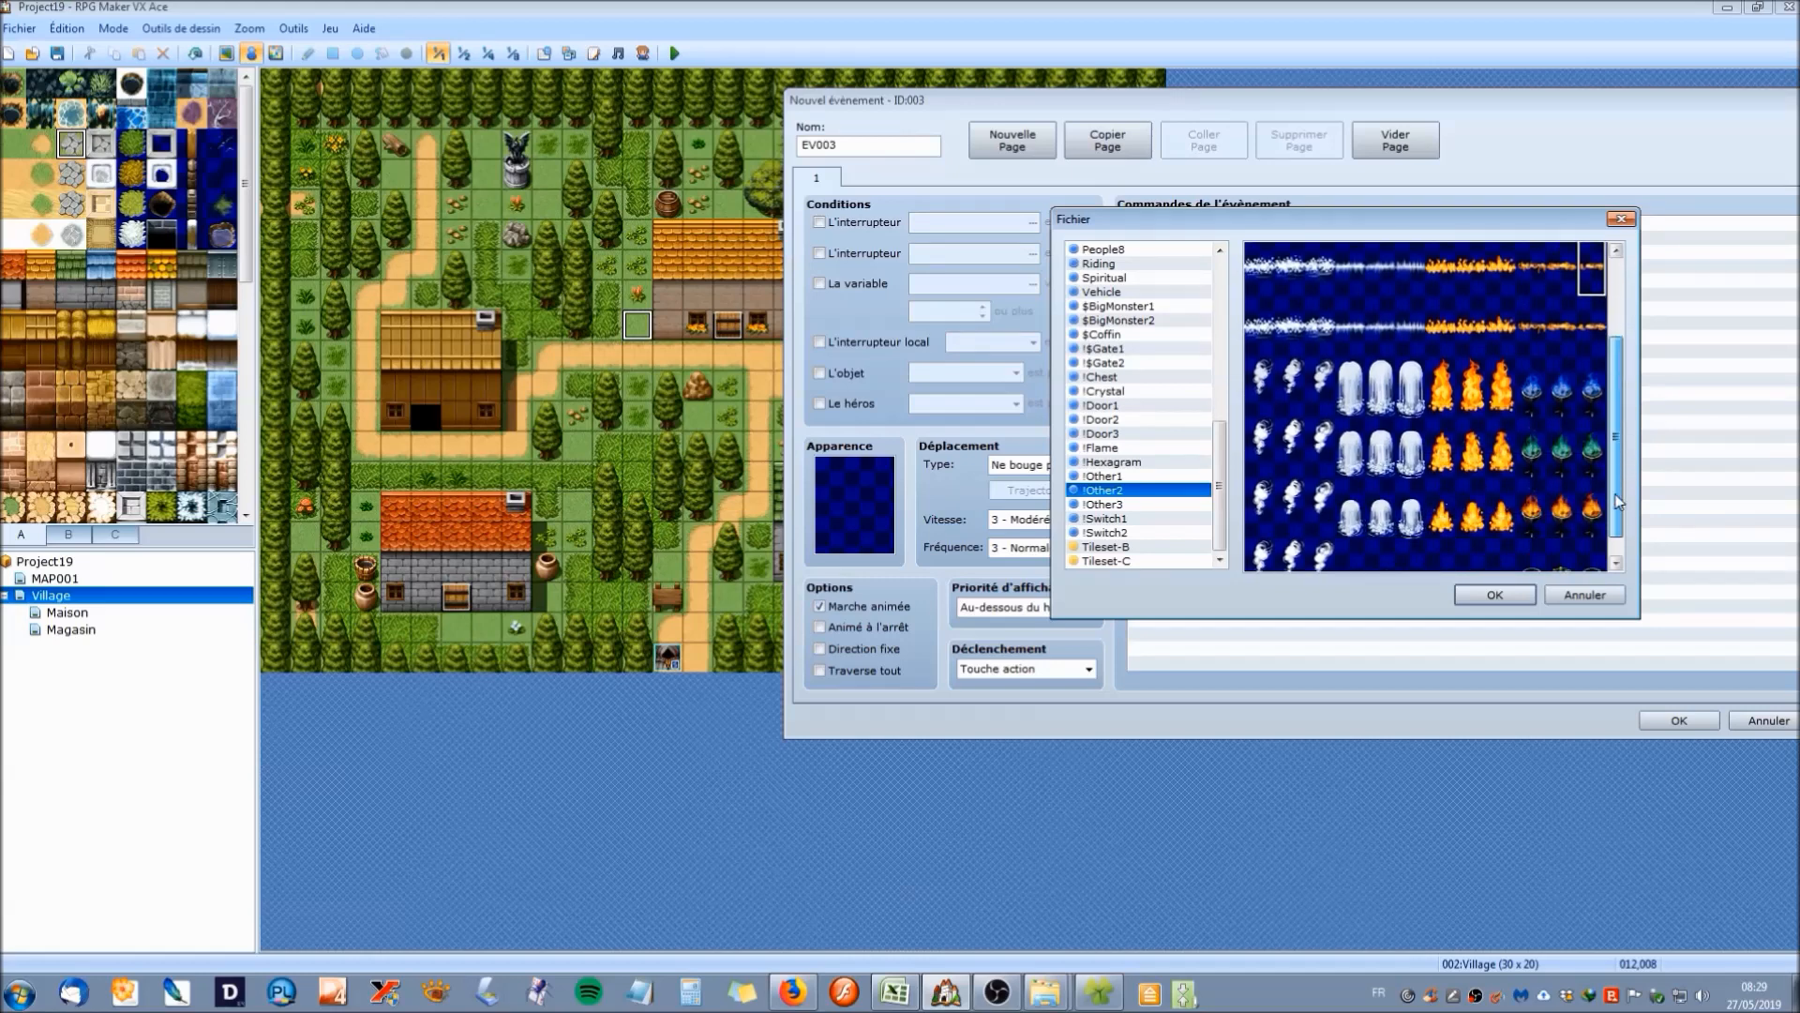
{"action": "left_click", "coordinate": [1104, 504]}
{"action": "left_click", "coordinate": [1104, 519]}
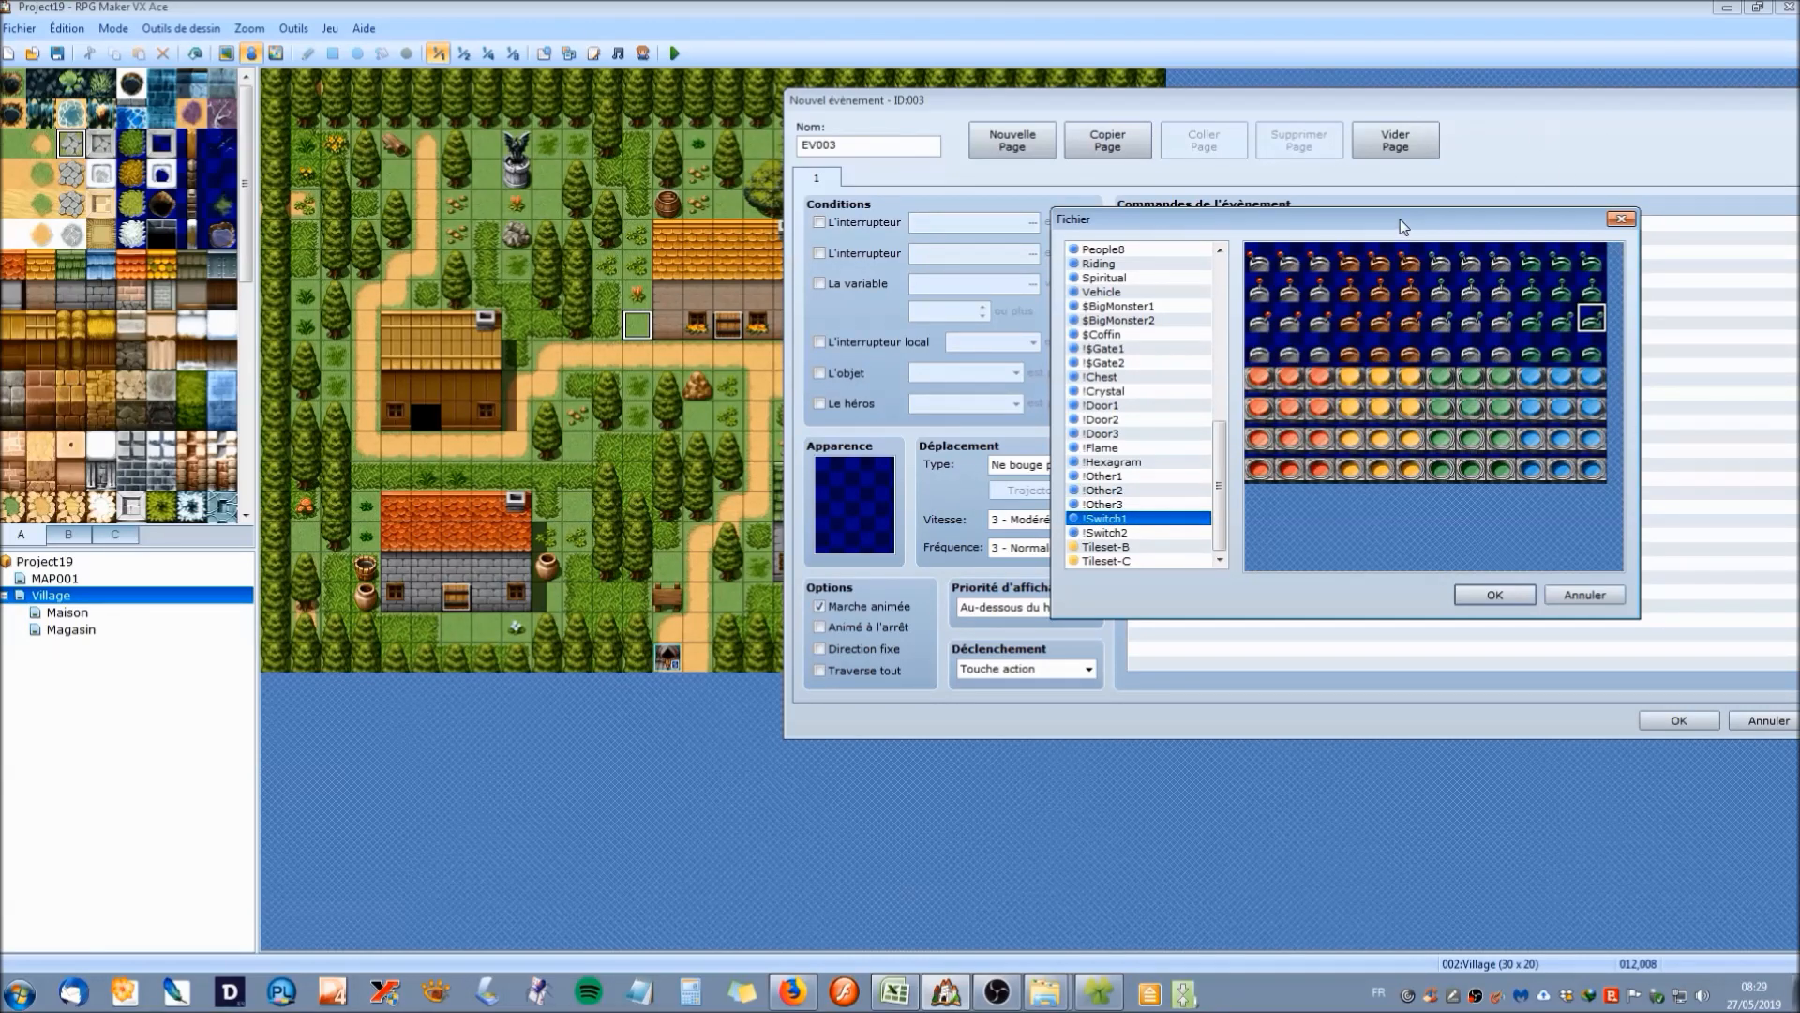
Compare the Actor graphics and set the event's appearance to the front-facing blue-haired character from Actor2.
{"action": "left_click_drag", "start_coordinate": [1219, 466], "coordinate": [1216, 268]}
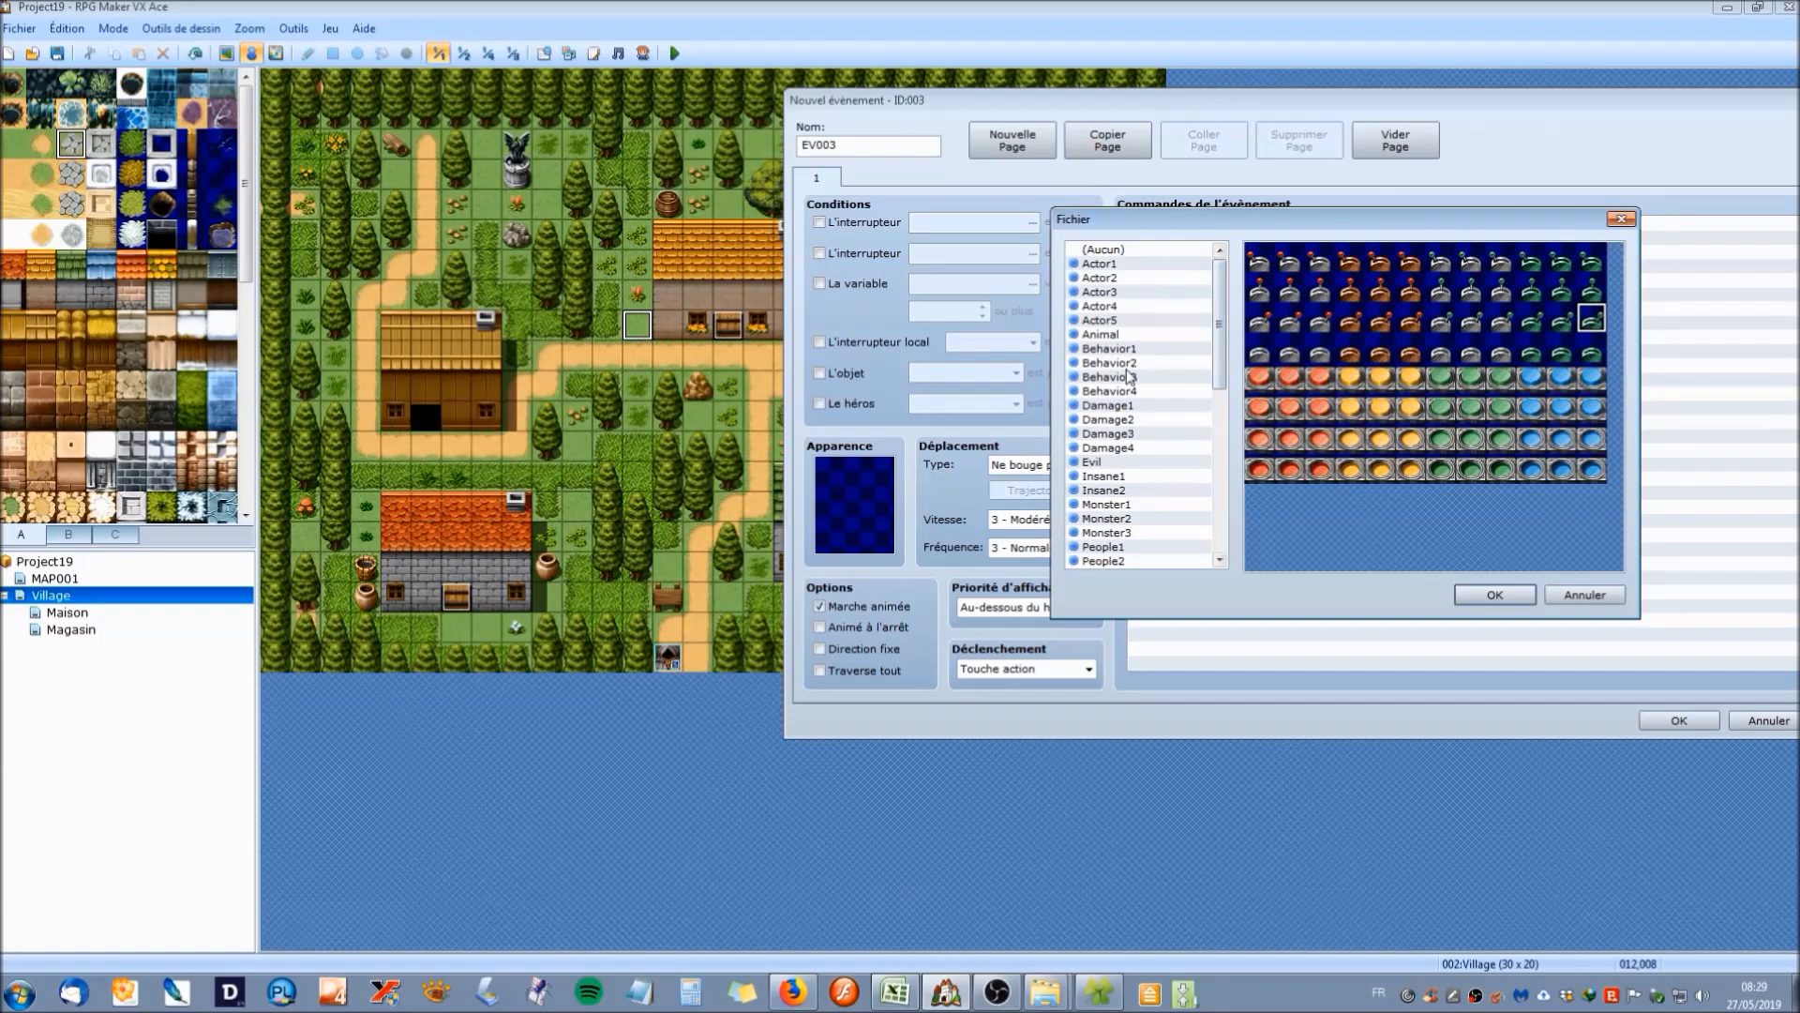
{"action": "left_click", "coordinate": [1116, 294]}
{"action": "left_click", "coordinate": [1107, 306]}
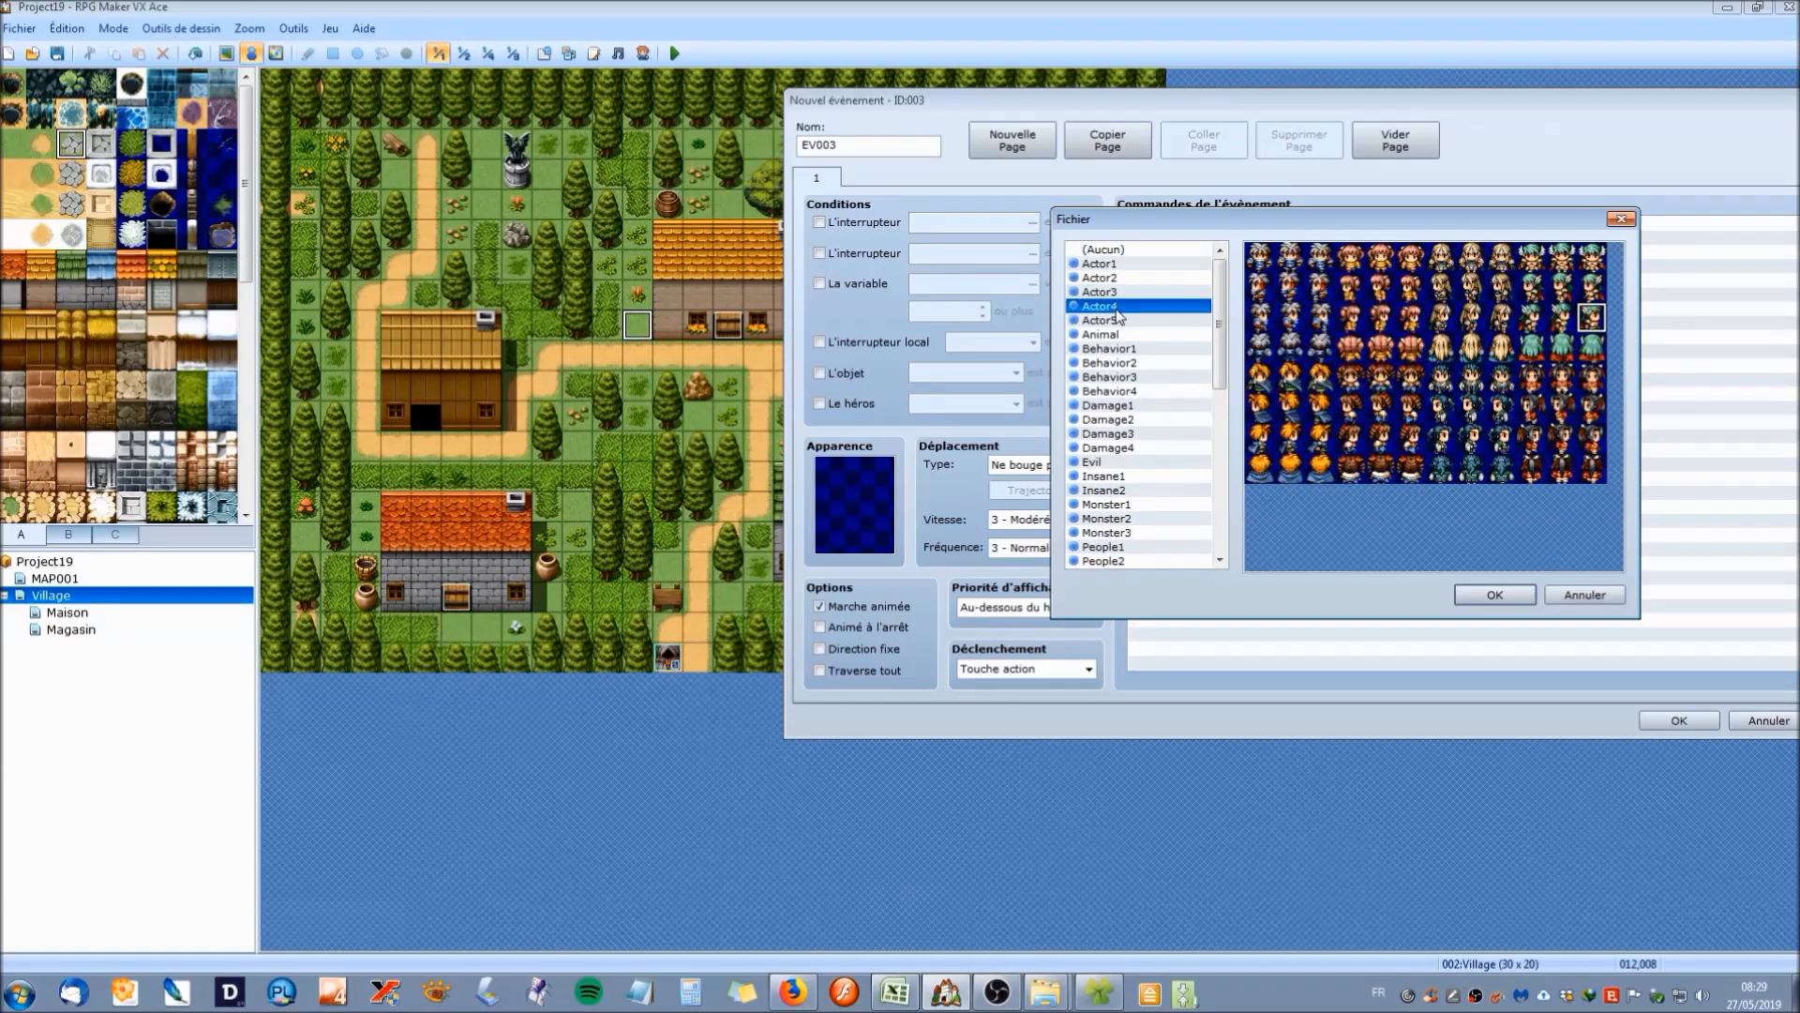
{"action": "left_click", "coordinate": [1116, 319]}
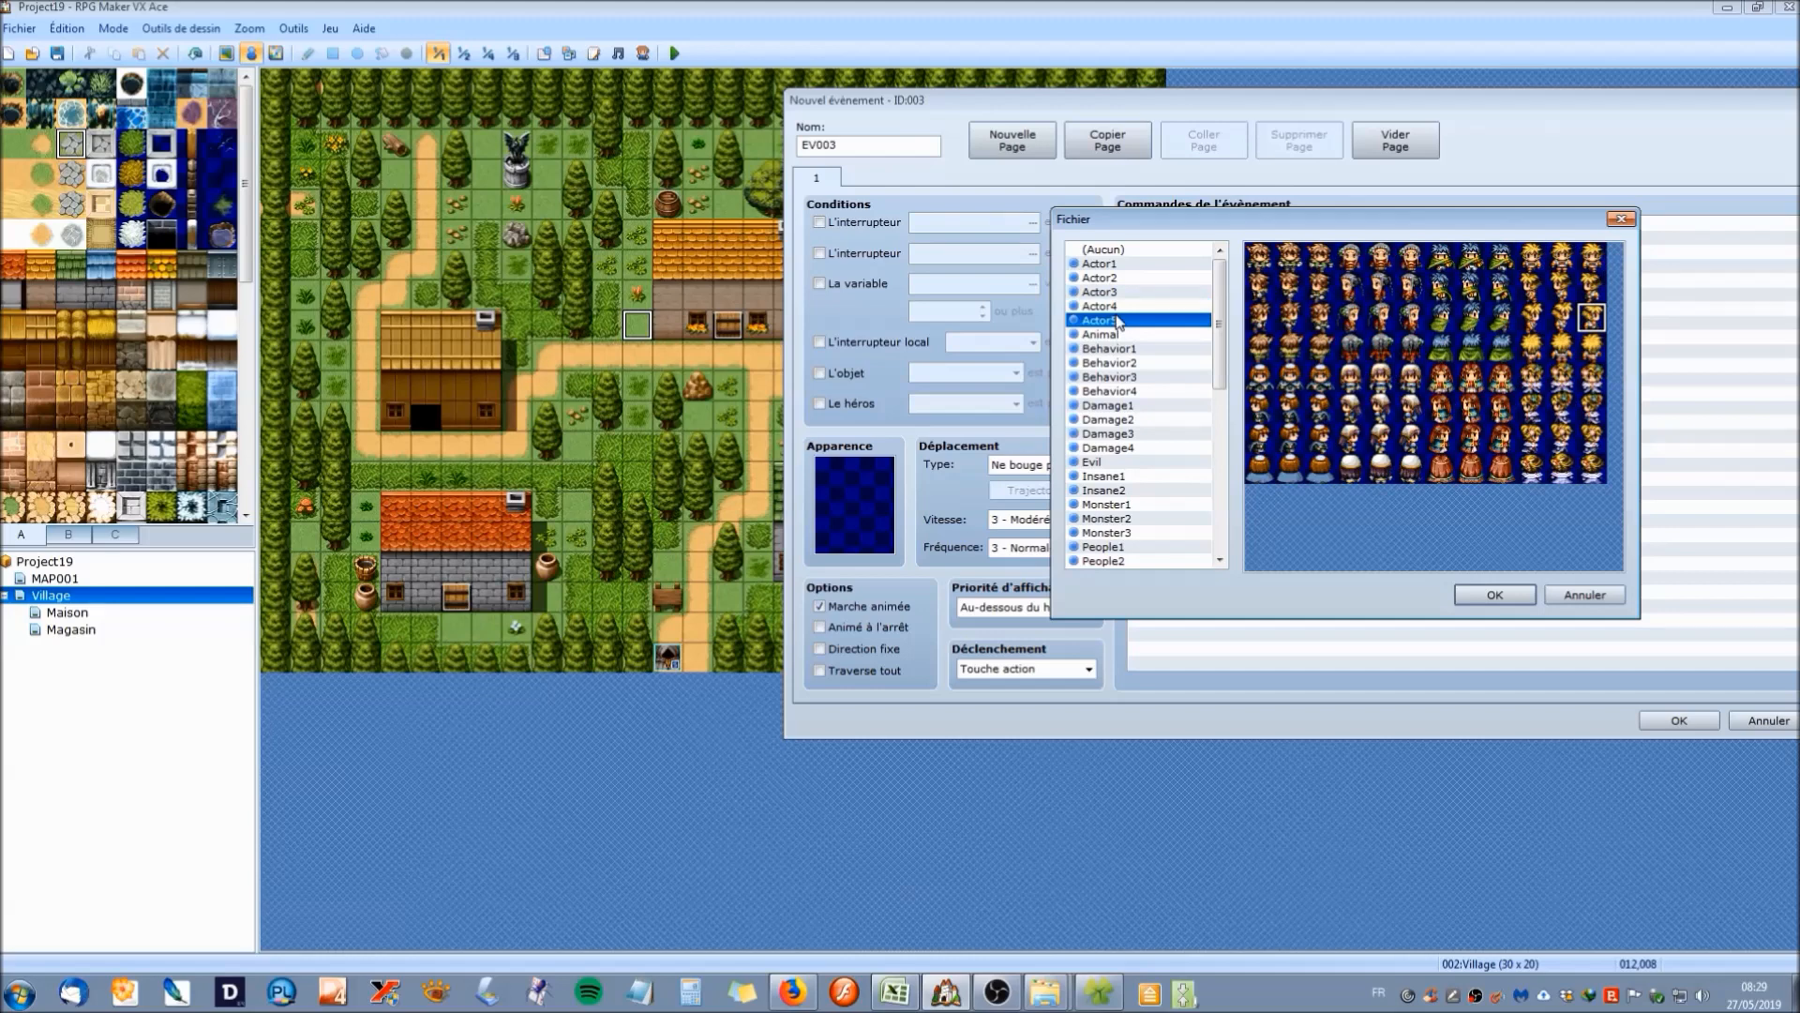
{"action": "left_click", "coordinate": [1113, 280]}
{"action": "left_click", "coordinate": [1284, 260]}
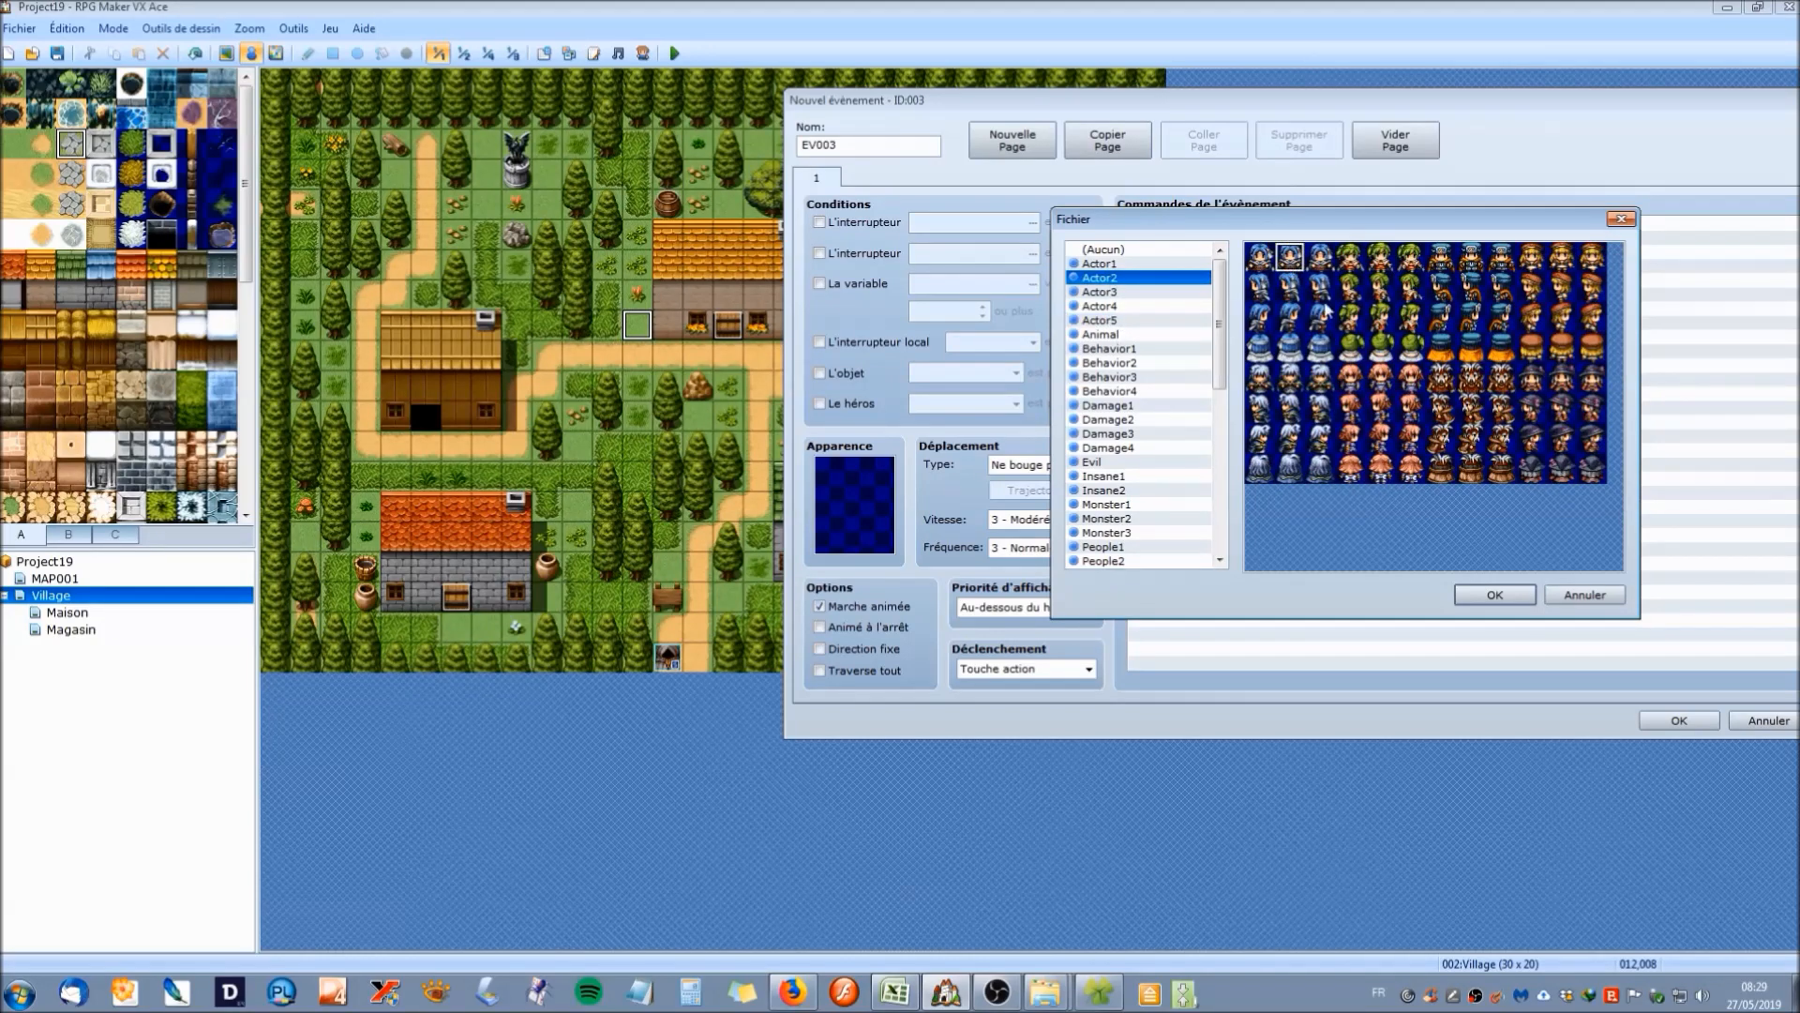
{"action": "left_click", "coordinate": [1470, 594]}
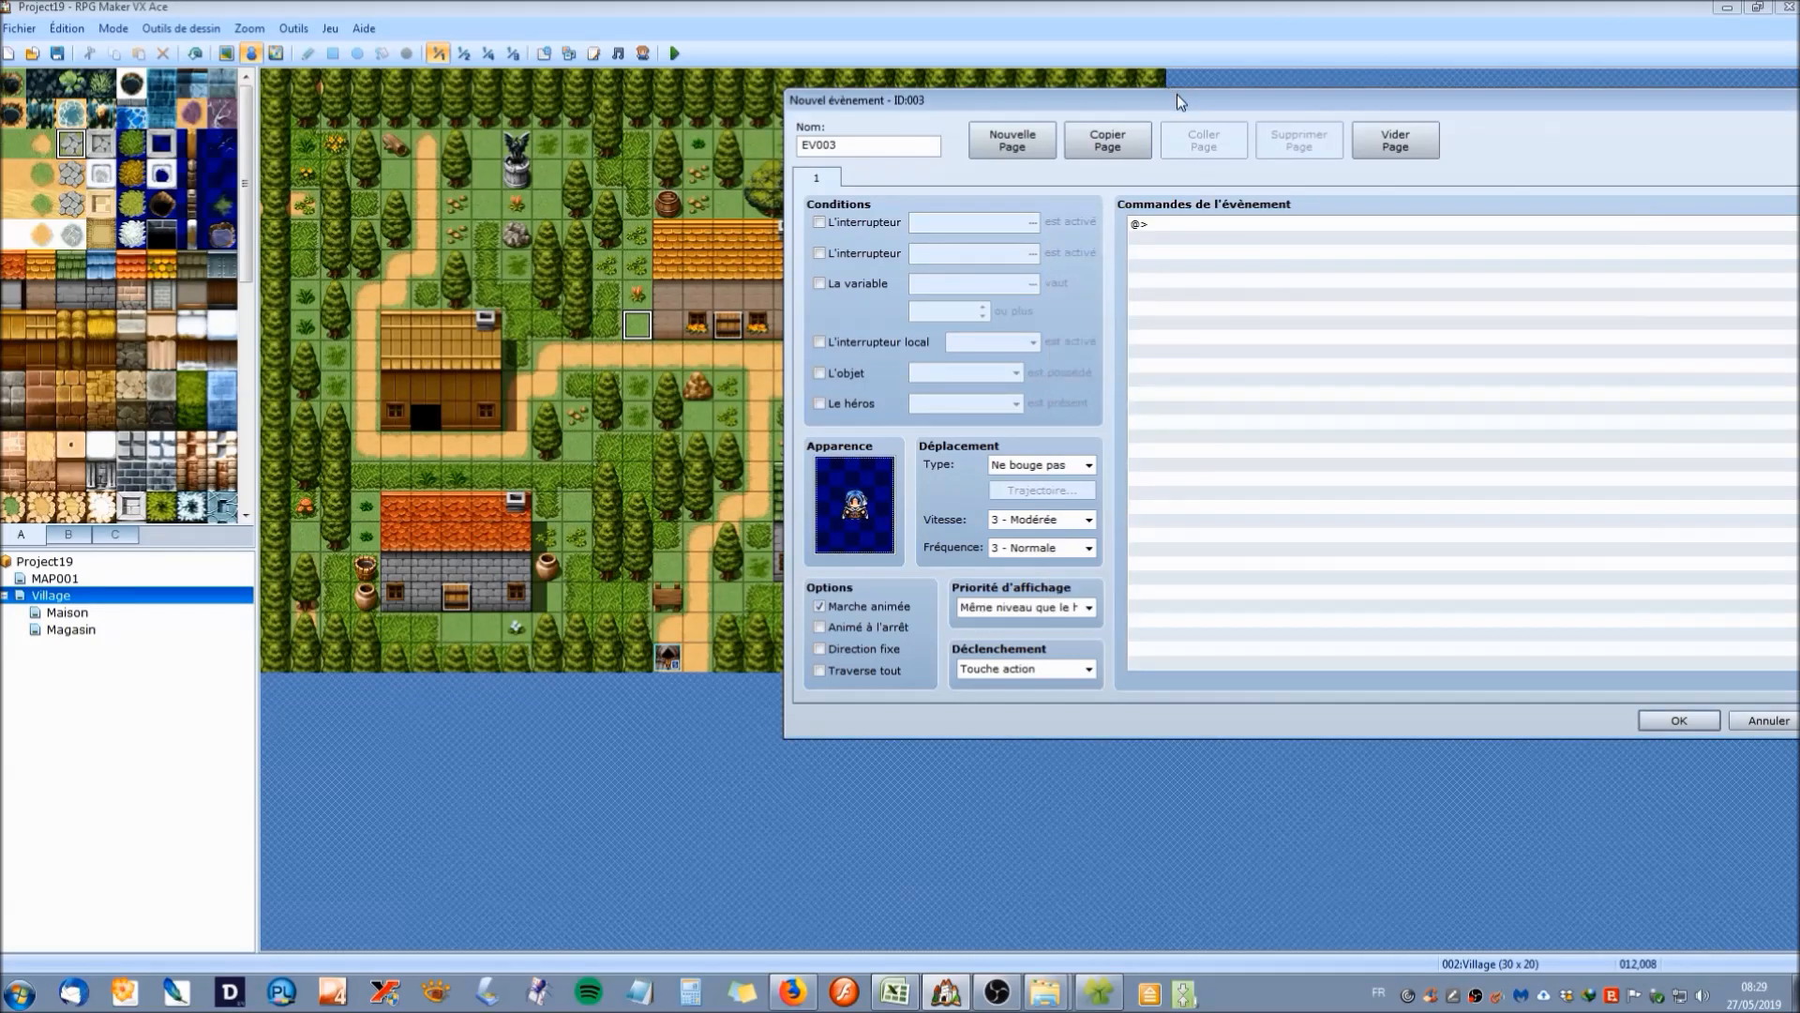
Examine the movement types available for the event: fixed, random, following the hero and custom.
{"action": "left_click_drag", "start_coordinate": [1198, 97], "coordinate": [903, 39]}
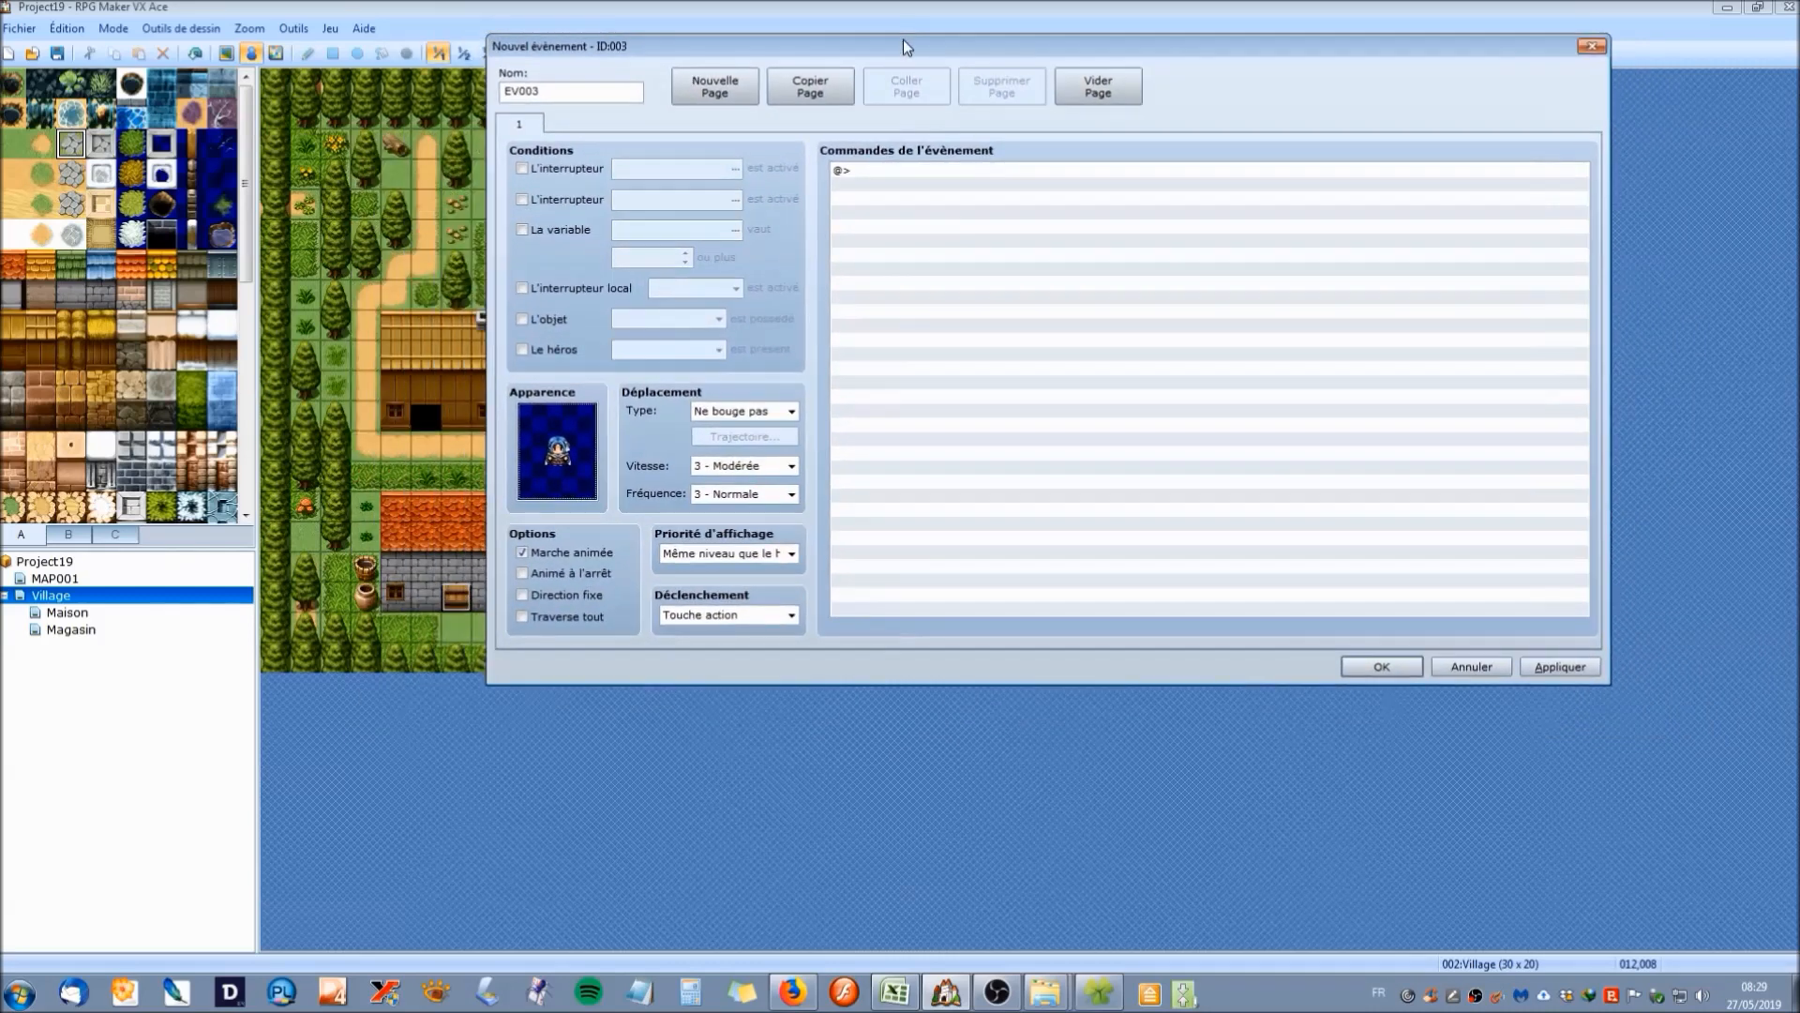
{"action": "left_click", "coordinate": [791, 412]}
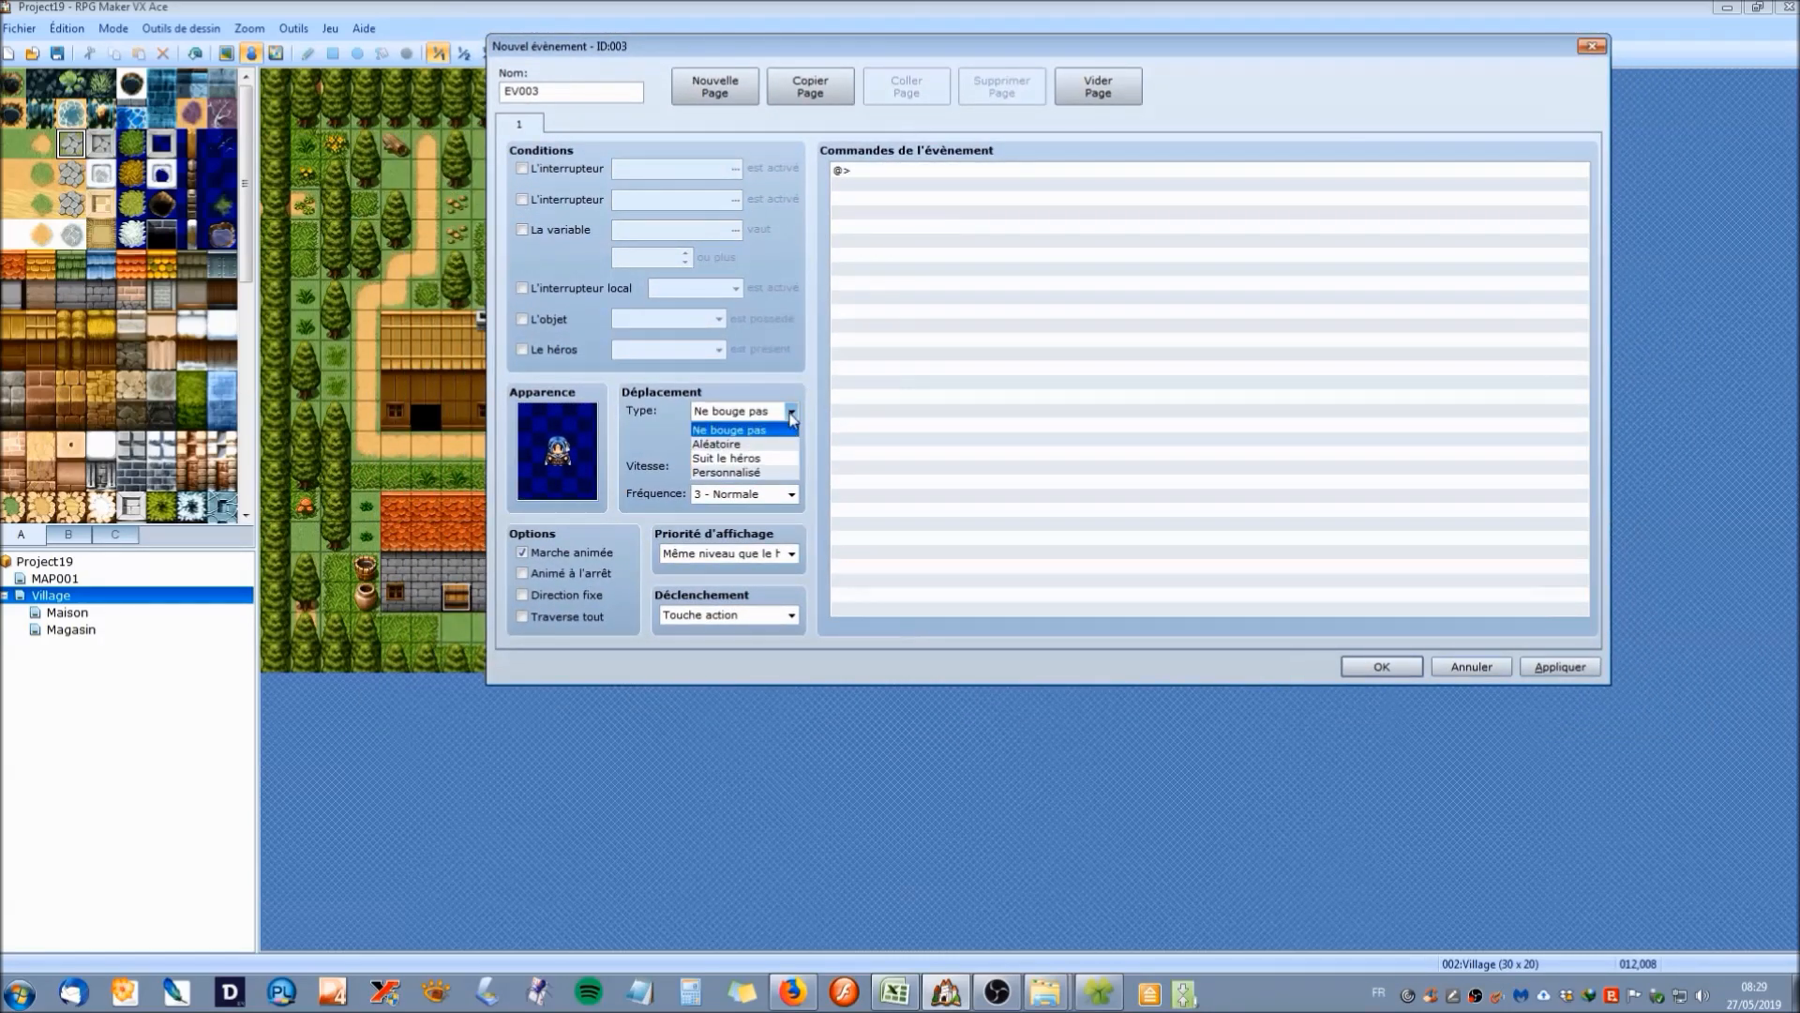
{"action": "left_click", "coordinate": [790, 416]}
{"action": "left_click", "coordinate": [791, 417]}
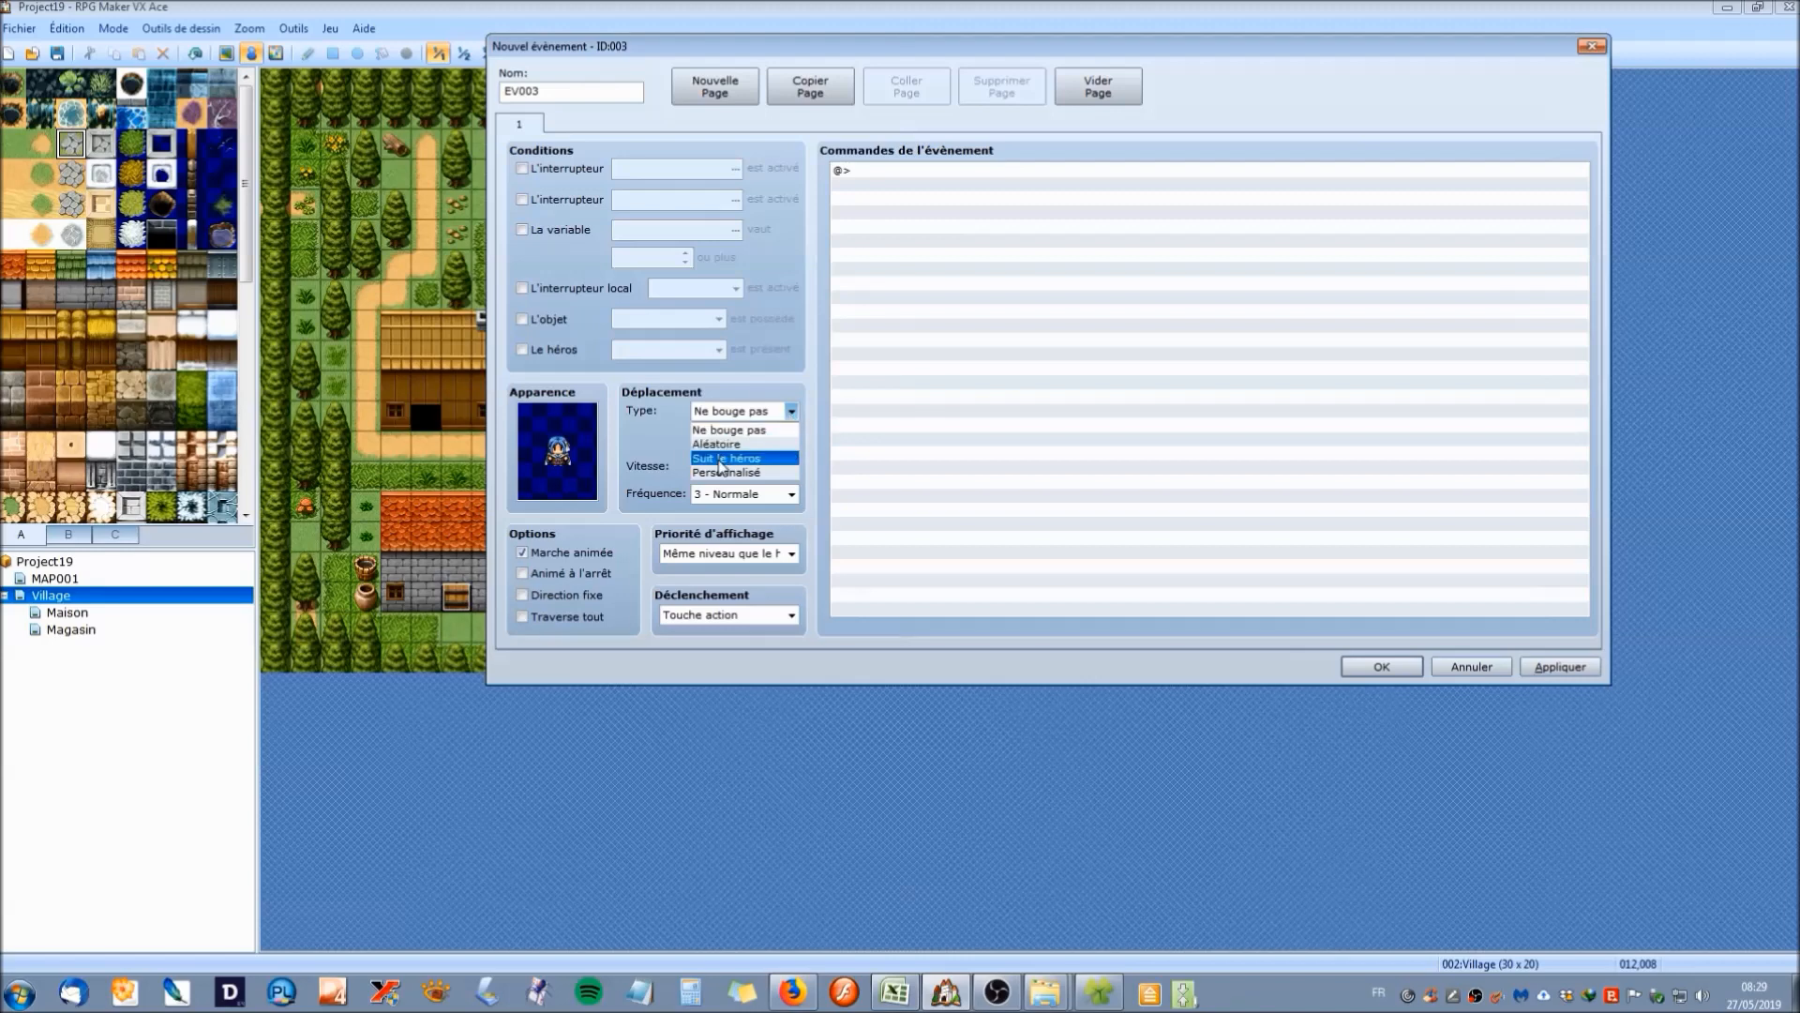
{"action": "left_click", "coordinate": [853, 41]}
{"action": "left_click_drag", "start_coordinate": [933, 48], "coordinate": [1099, 37]}
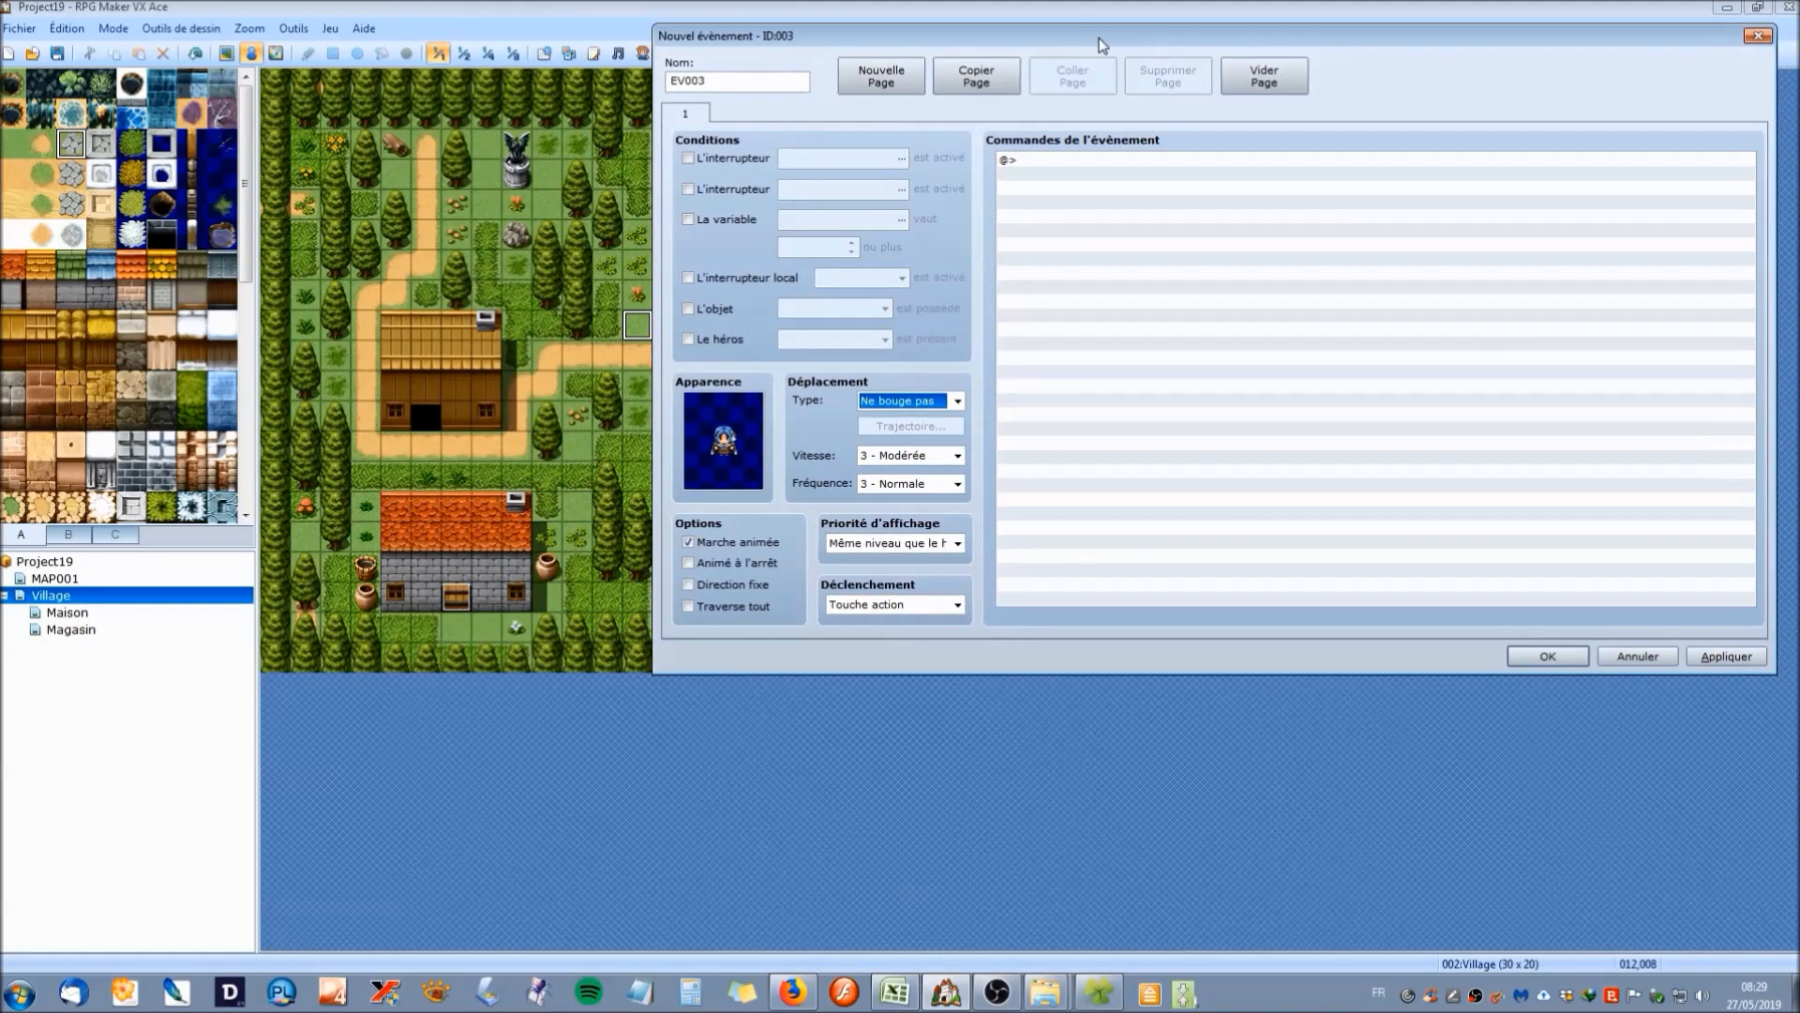
{"action": "left_click", "coordinate": [958, 400]}
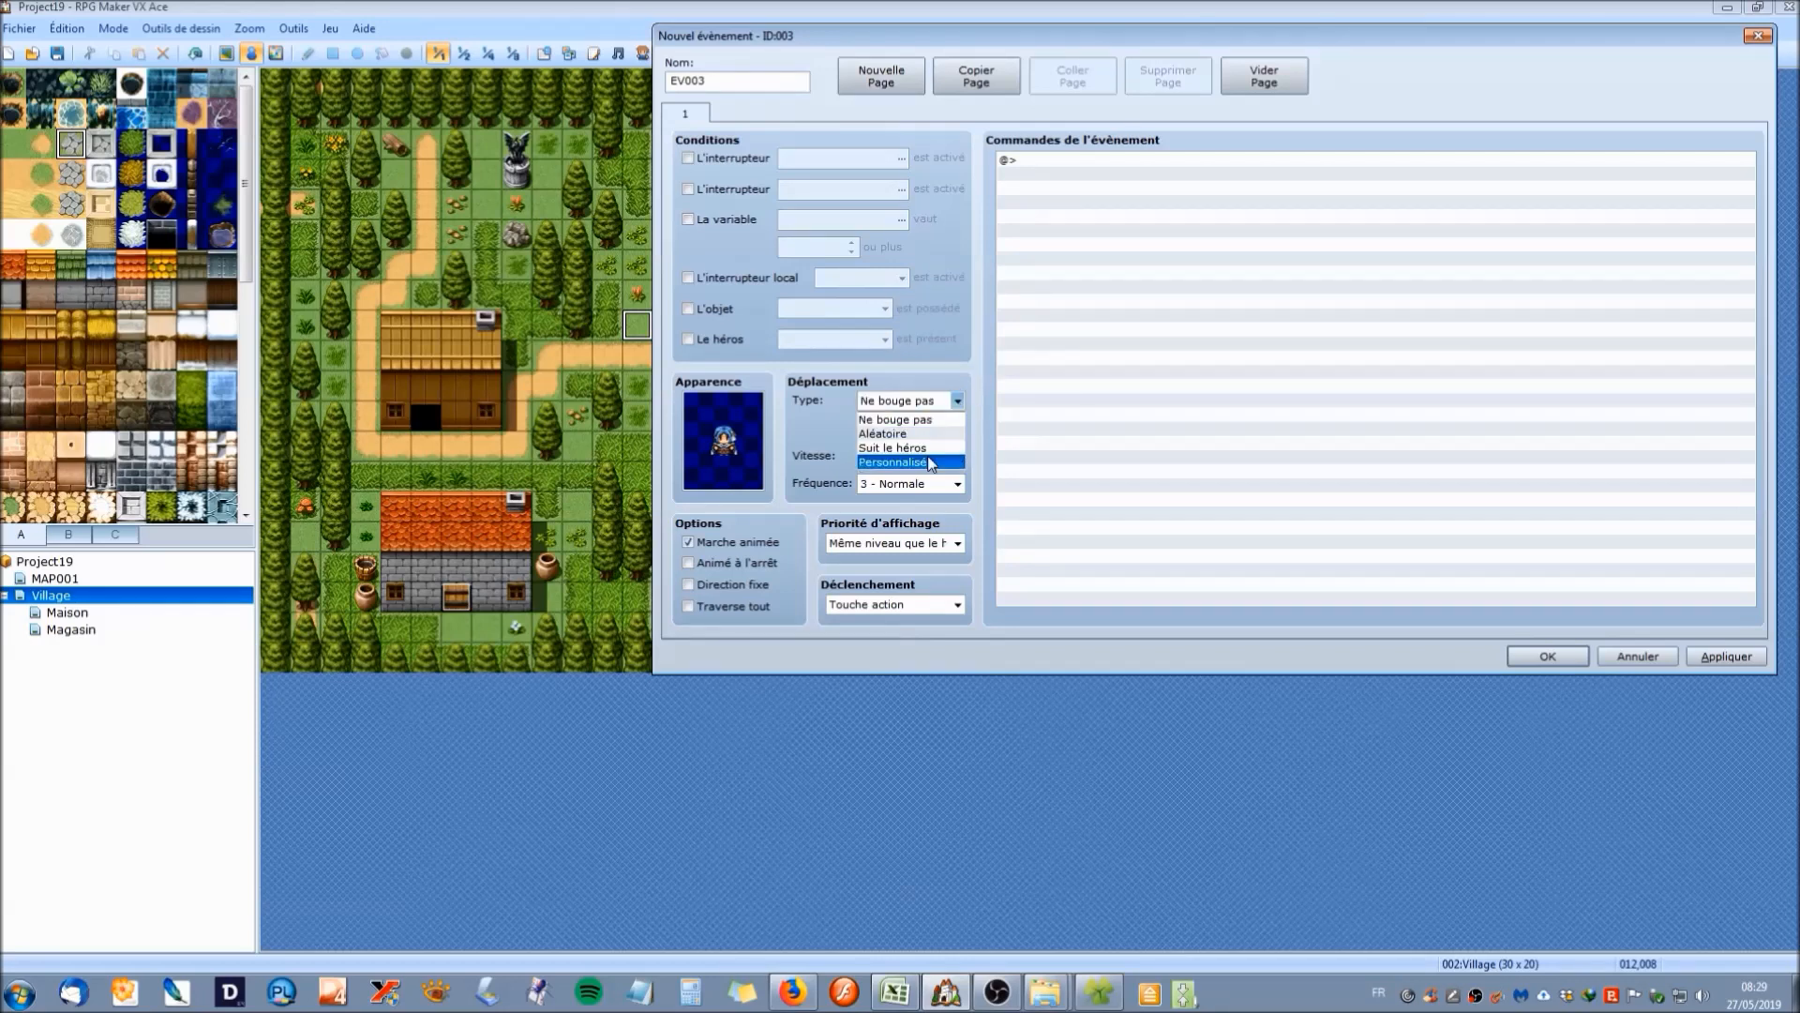
{"action": "left_click", "coordinate": [947, 366]}
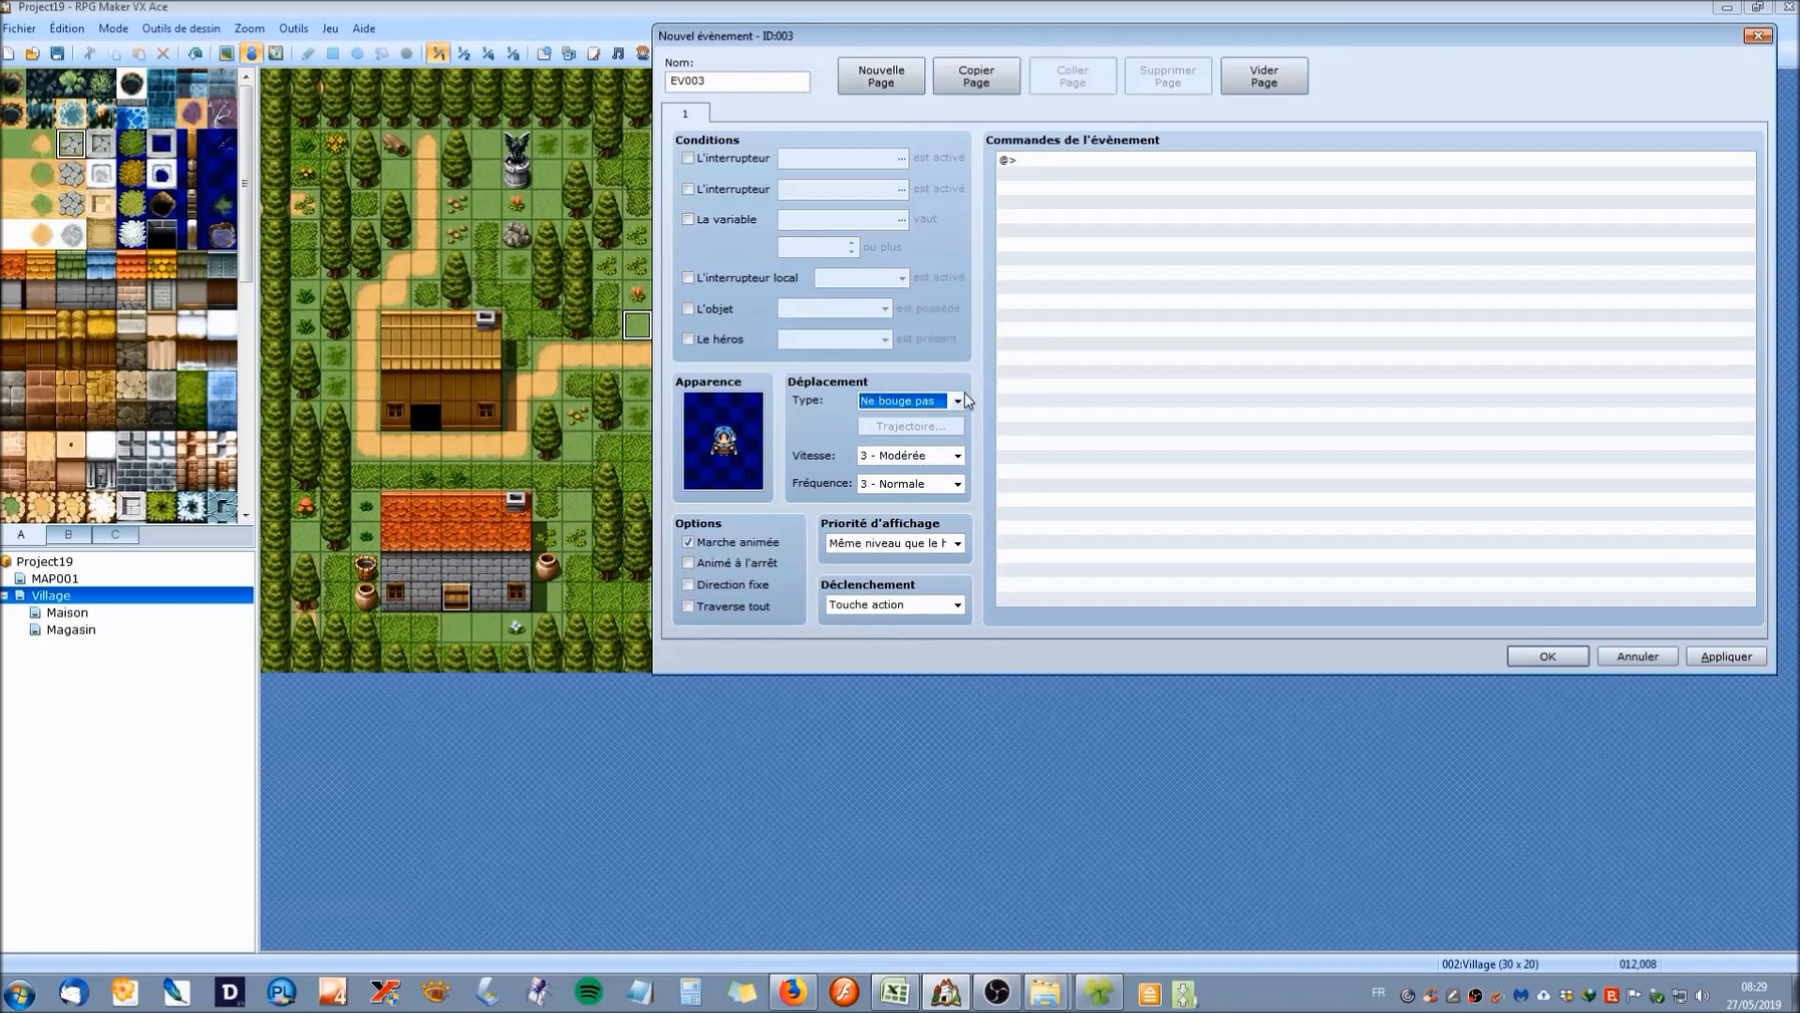
{"action": "left_click", "coordinate": [957, 400]}
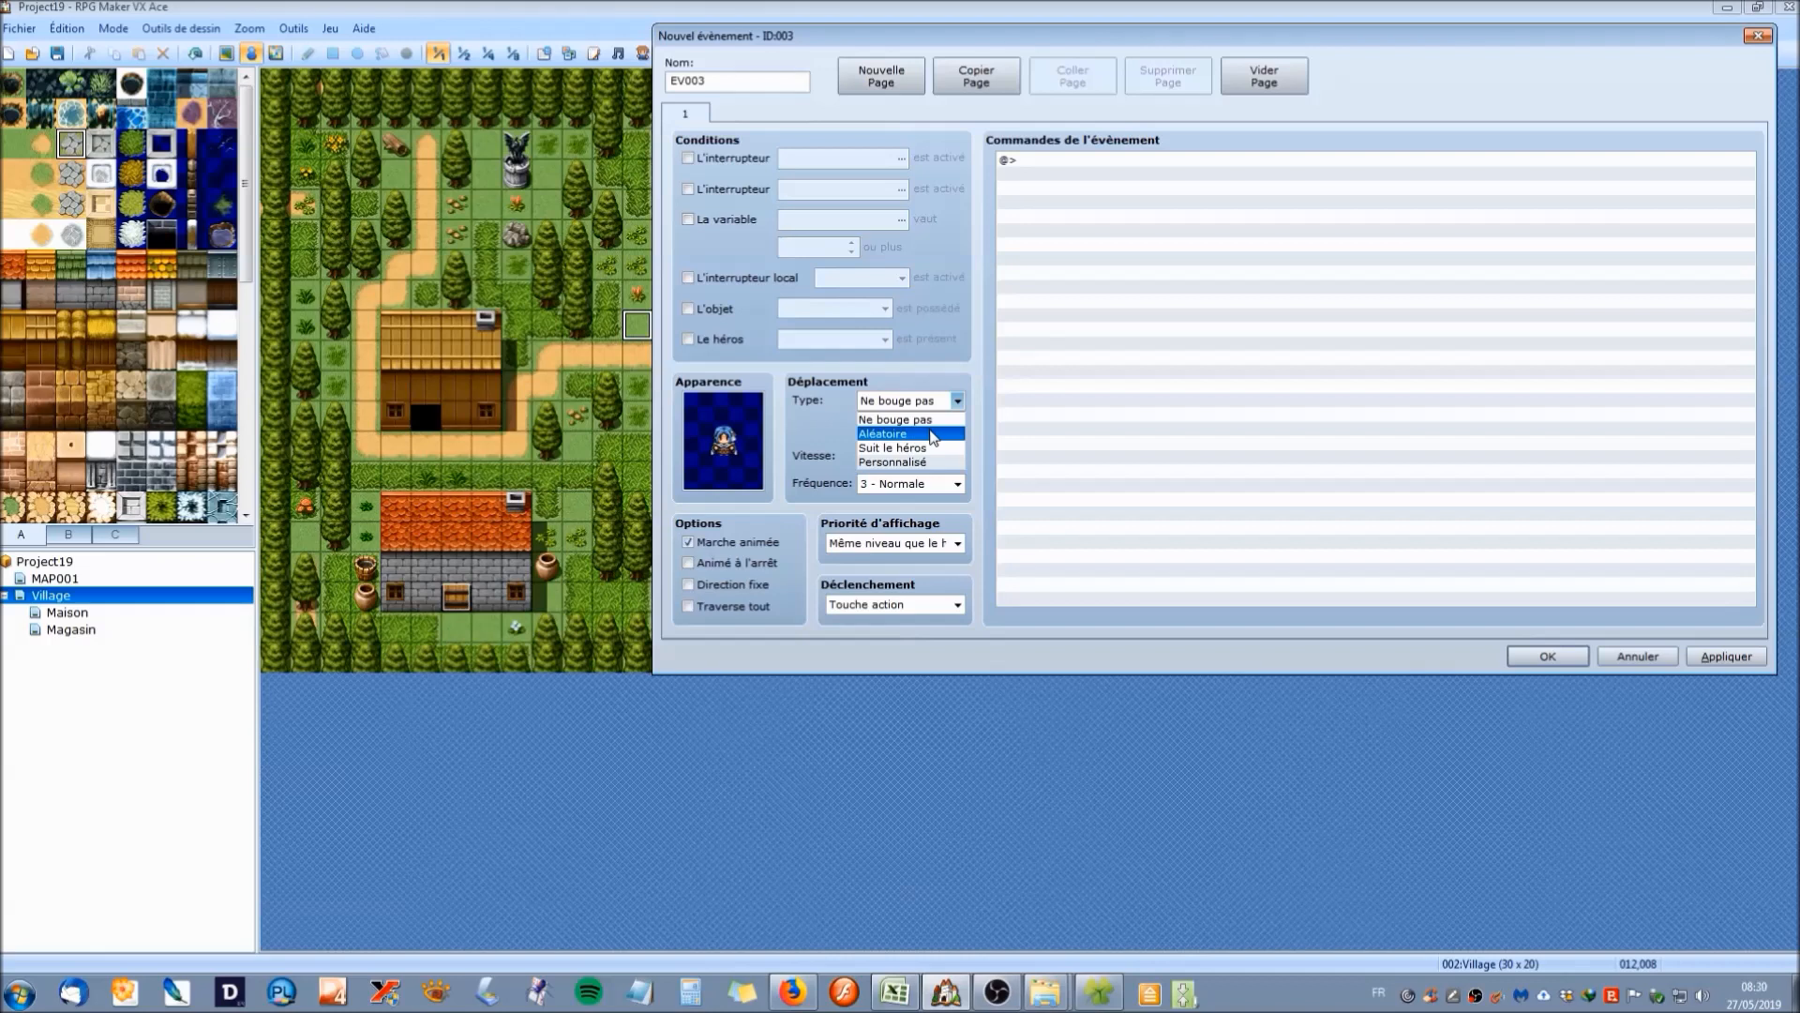
{"action": "left_click", "coordinate": [983, 366]}
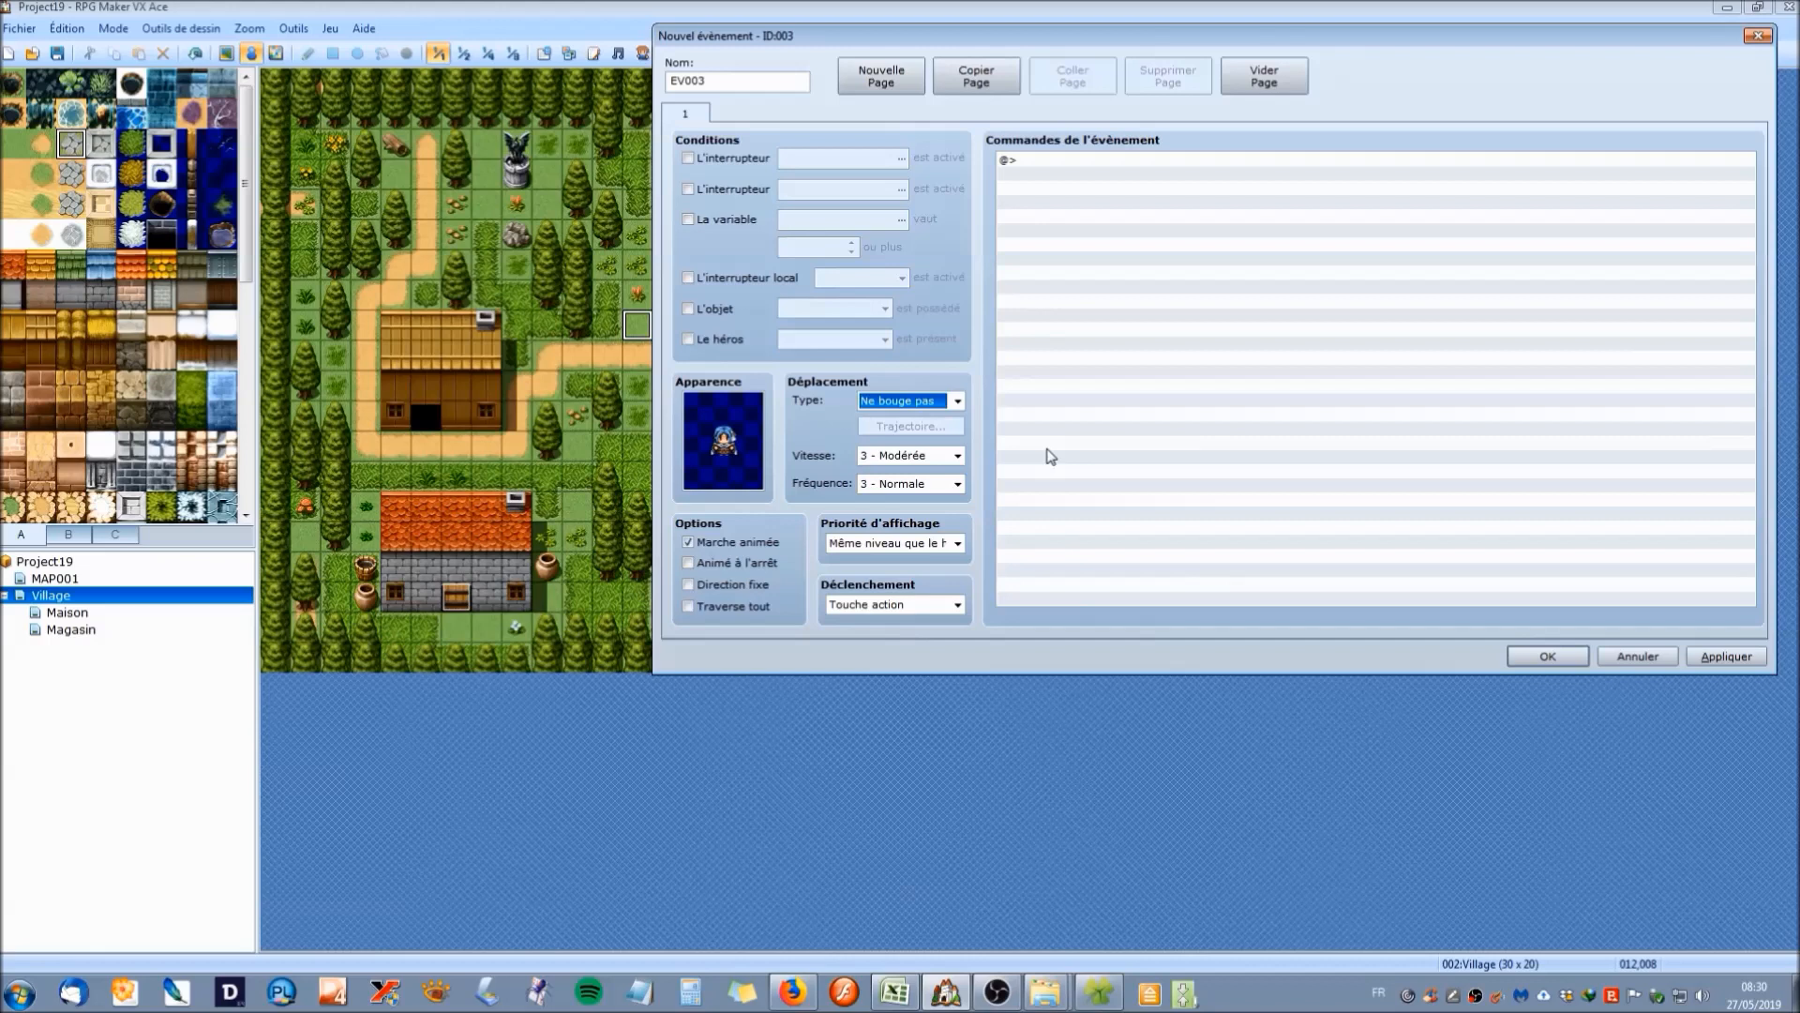
Review the event's movement speed and frequency choices and its Animé à l'arrêt option.
{"action": "left_click", "coordinate": [957, 456]}
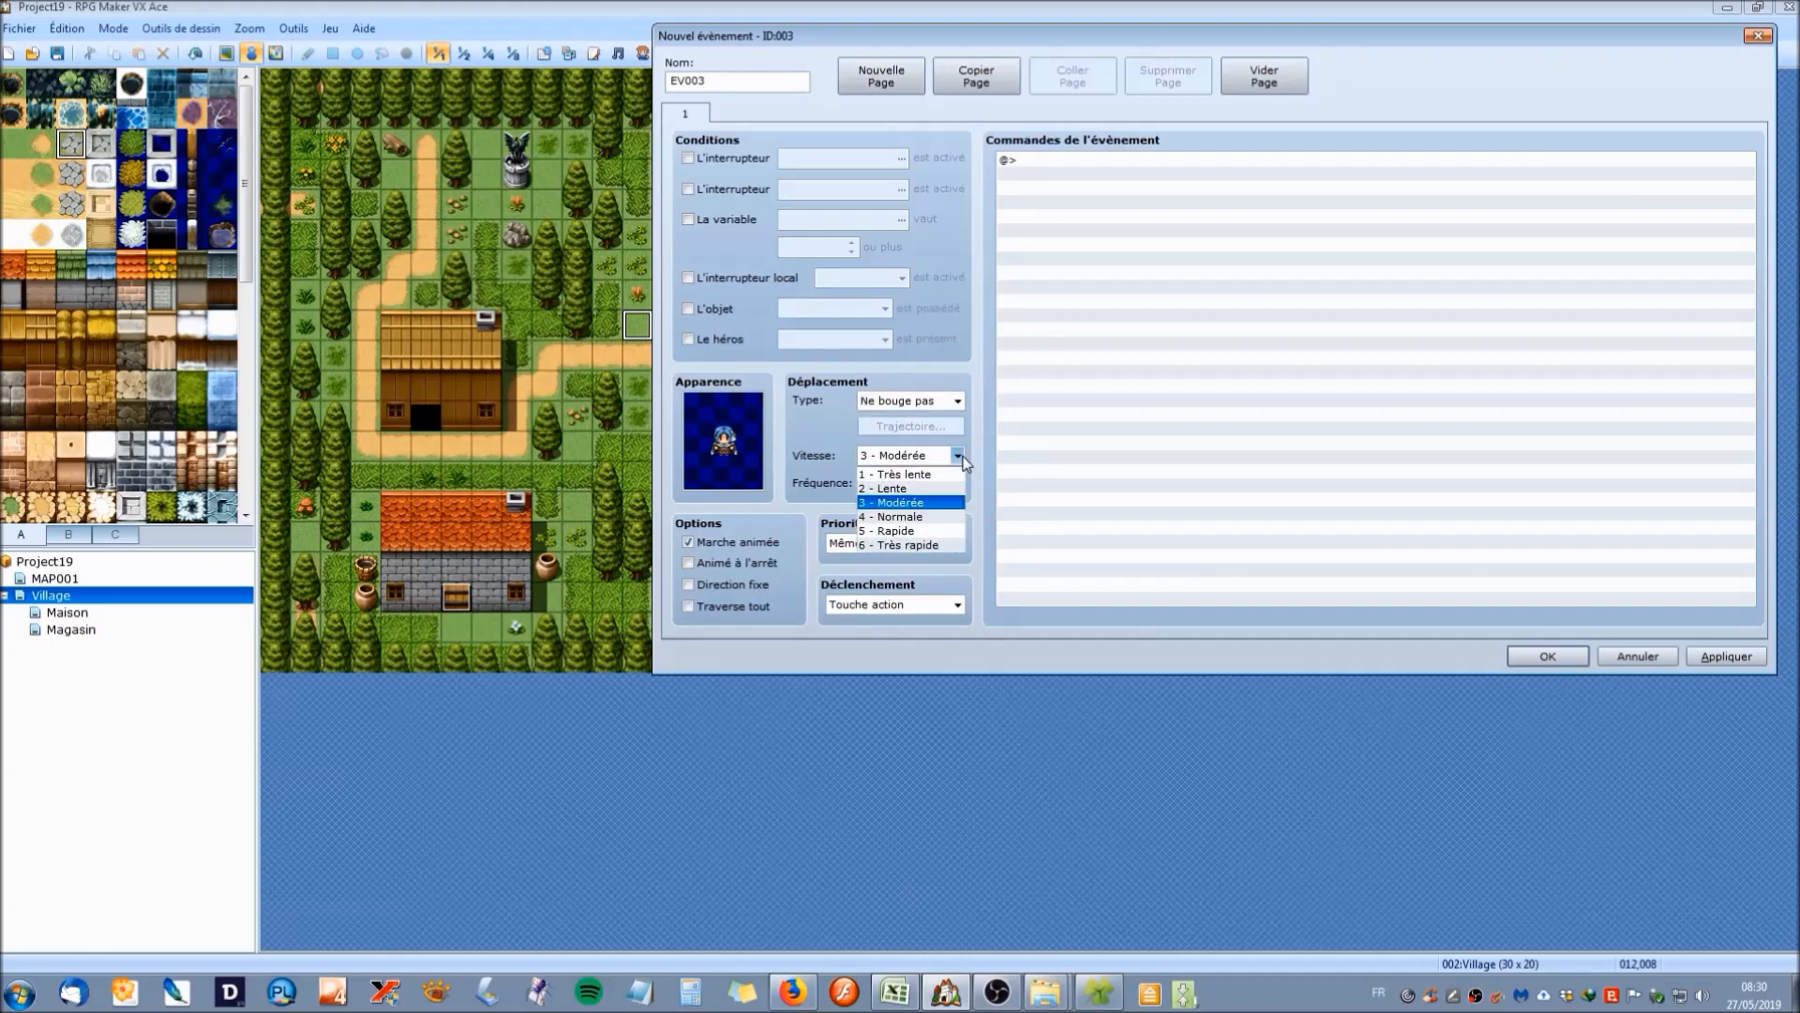
{"action": "left_click", "coordinate": [960, 458]}
{"action": "left_click", "coordinate": [957, 484]}
{"action": "left_click", "coordinate": [957, 484]}
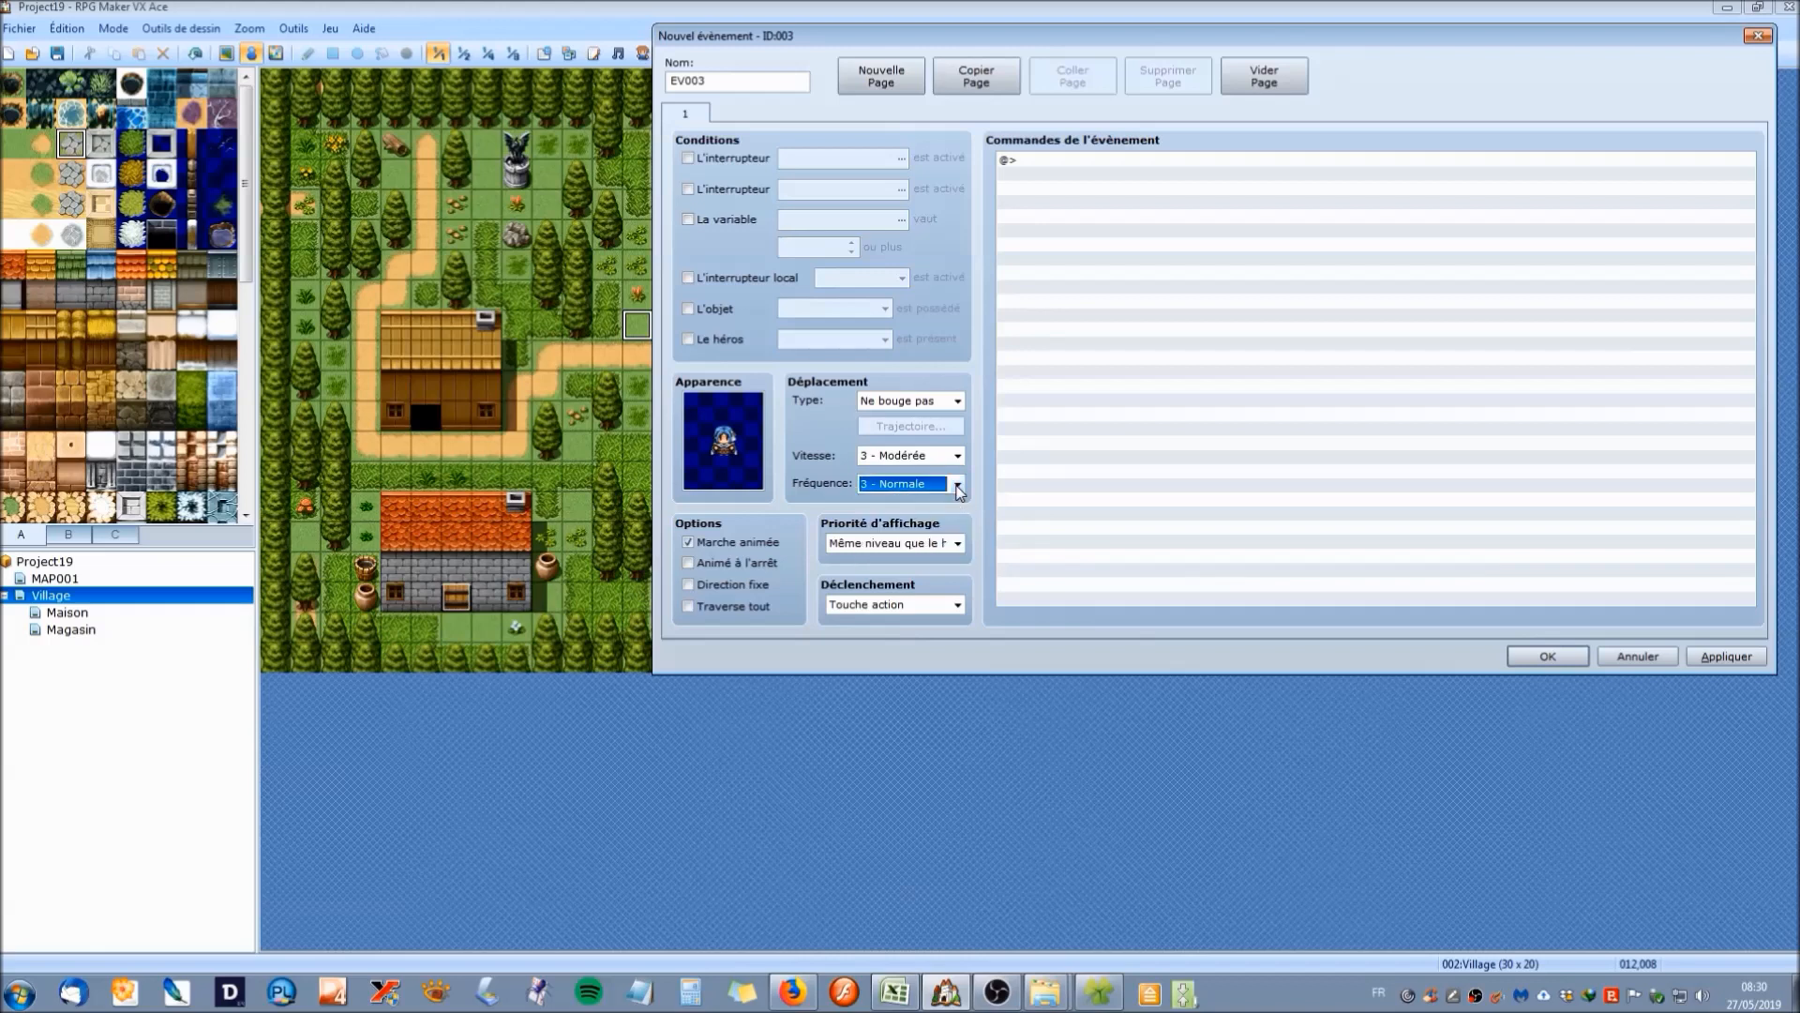
{"action": "left_click", "coordinate": [690, 566]}
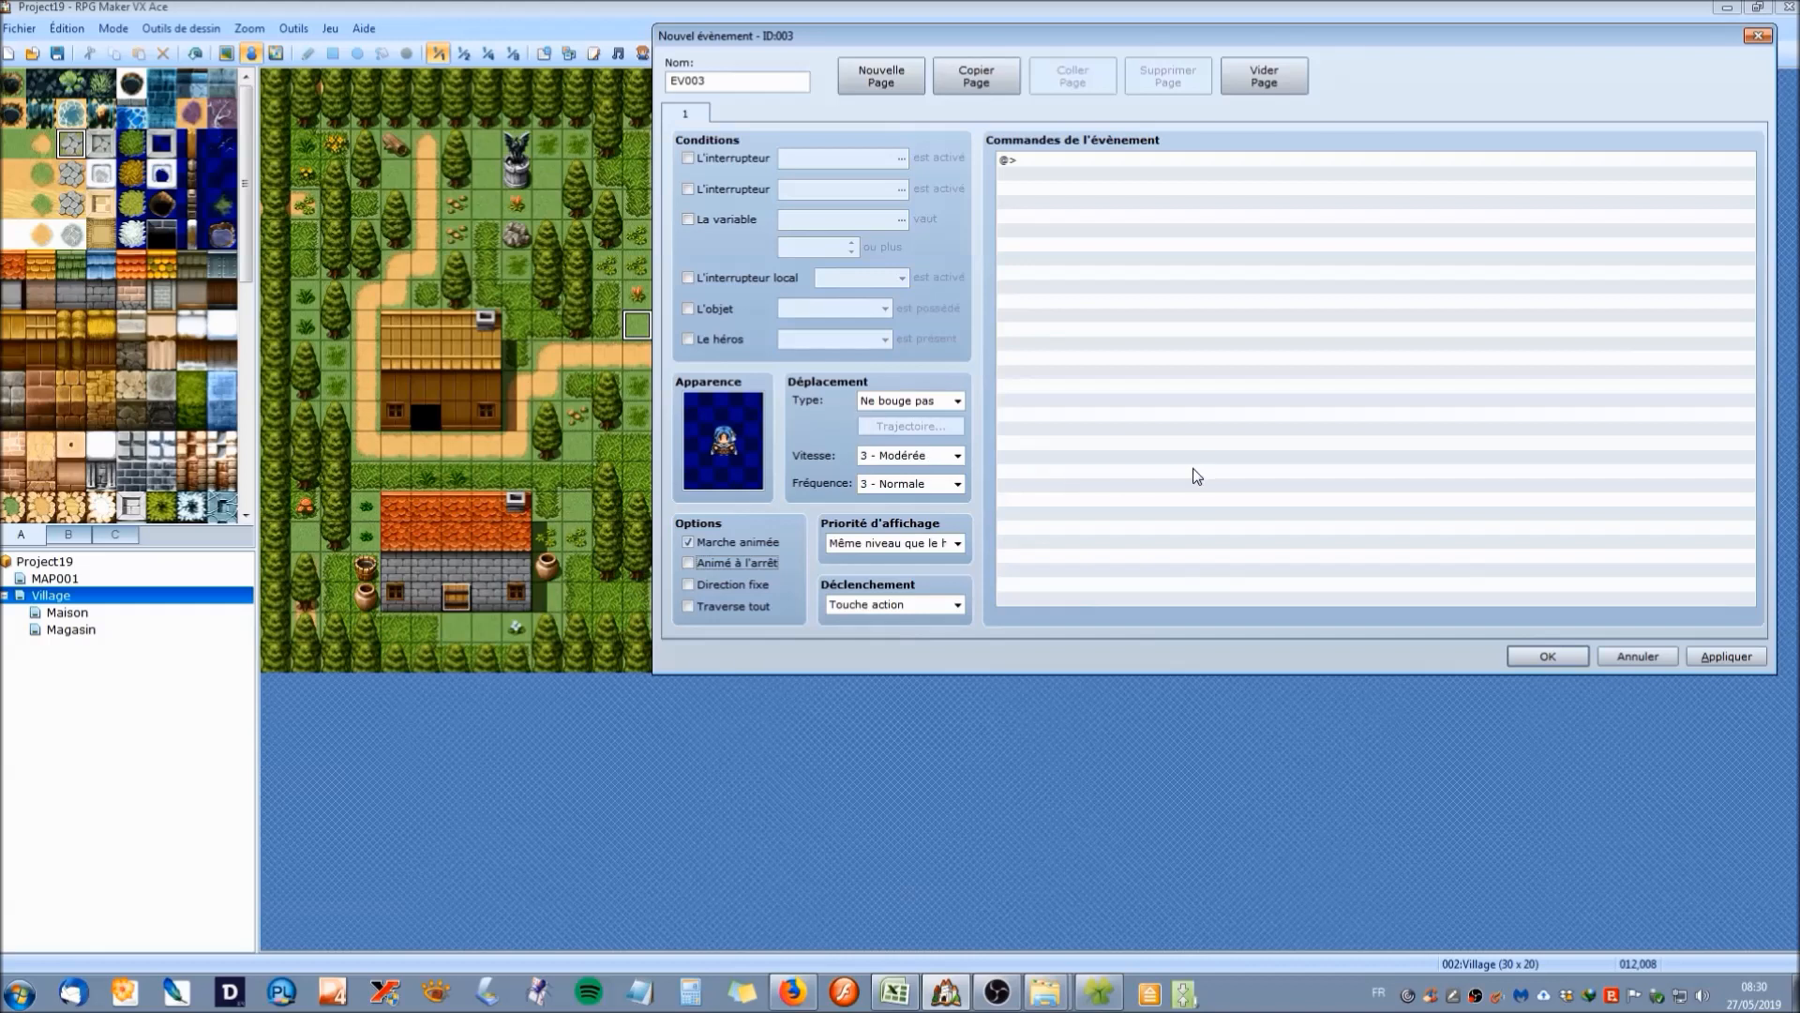
Examine the event's display priority choices relative to the hero, keeping Même niveau que le héros.
{"action": "mouse_move", "coordinate": [1109, 39]}
{"action": "left_mouse_down"}
{"action": "mouse_move", "coordinate": [1066, 164]}
{"action": "mouse_move", "coordinate": [1050, 83]}
{"action": "mouse_move", "coordinate": [1086, 60]}
{"action": "left_mouse_up"}
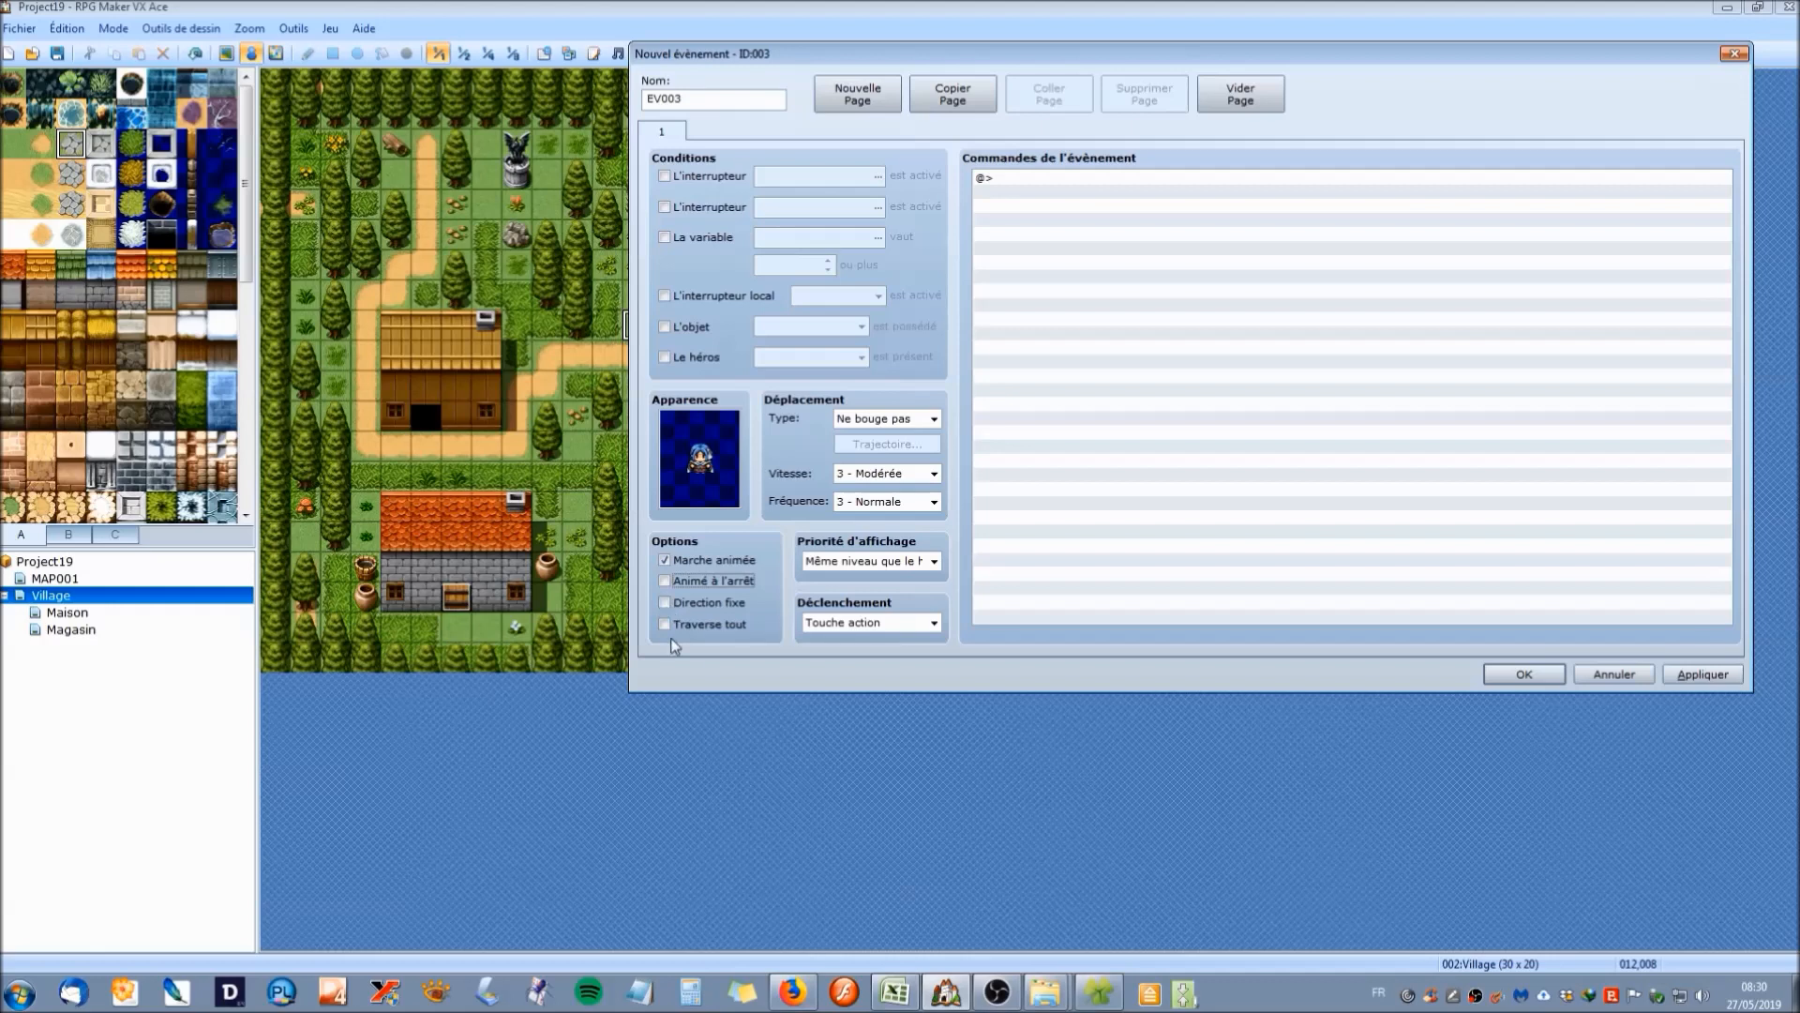
{"action": "left_click_drag", "start_coordinate": [756, 44], "coordinate": [1032, 57]}
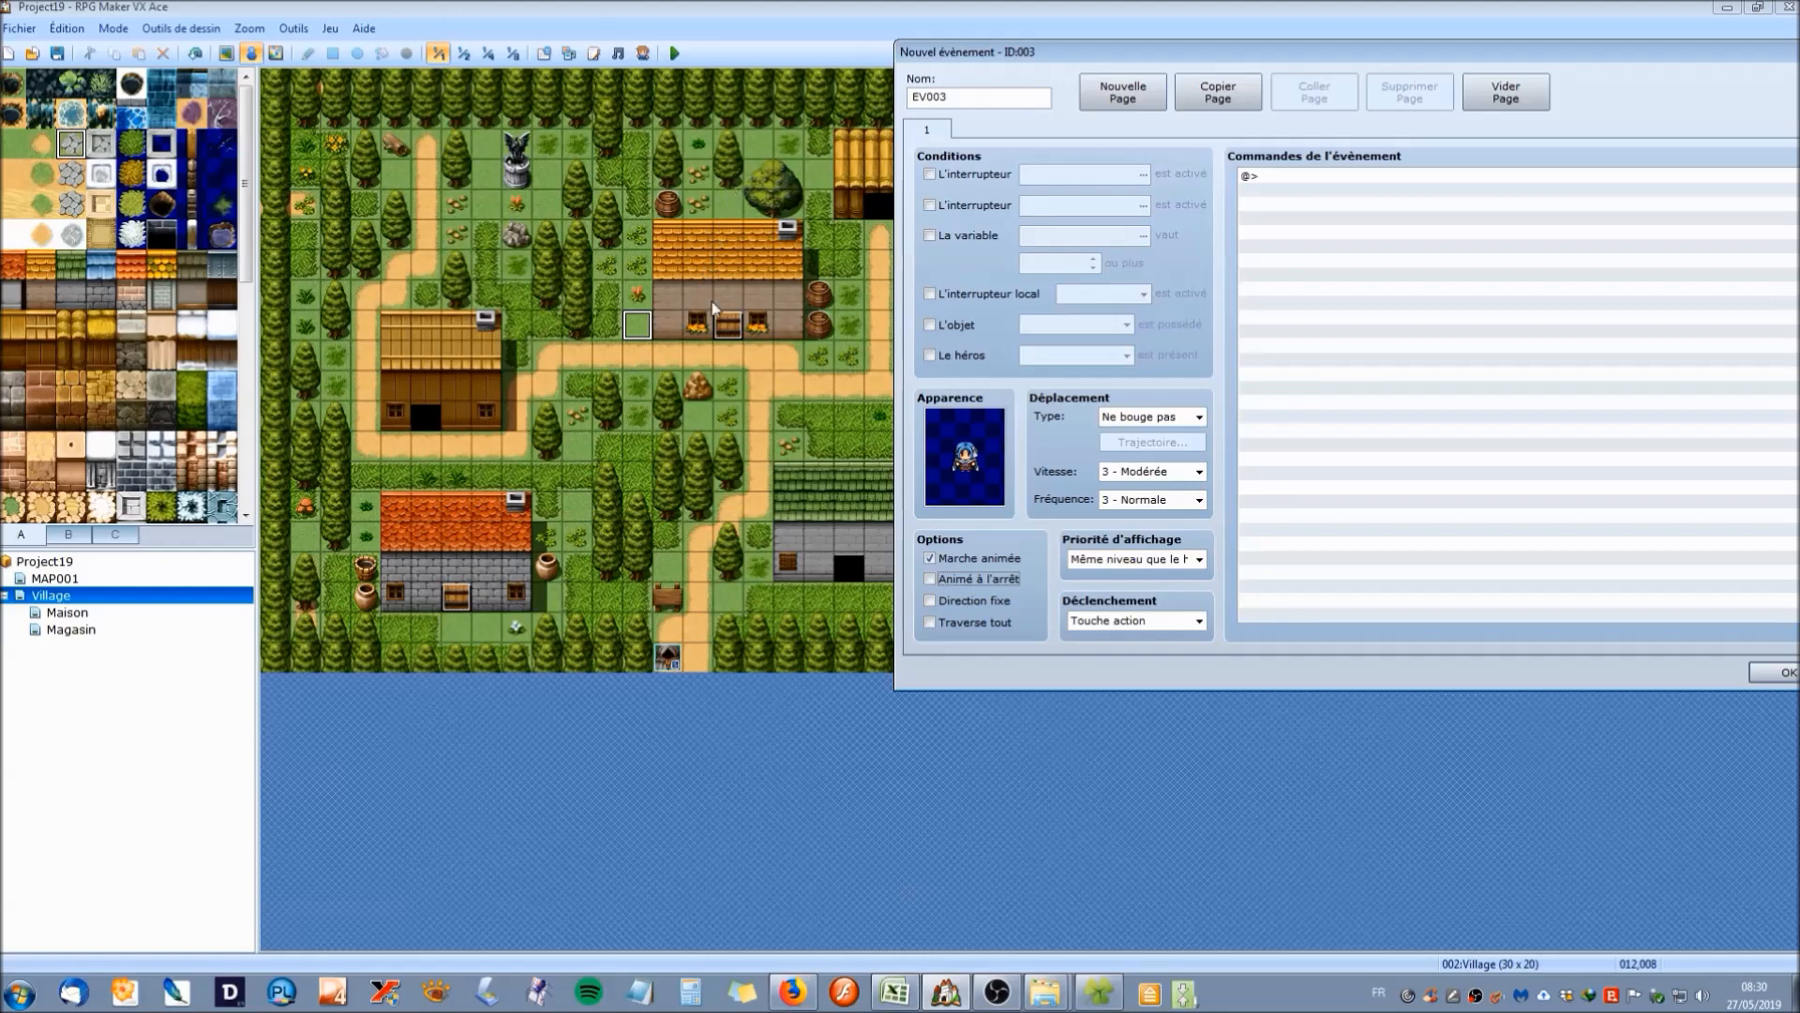
{"action": "left_click", "coordinate": [1197, 559]}
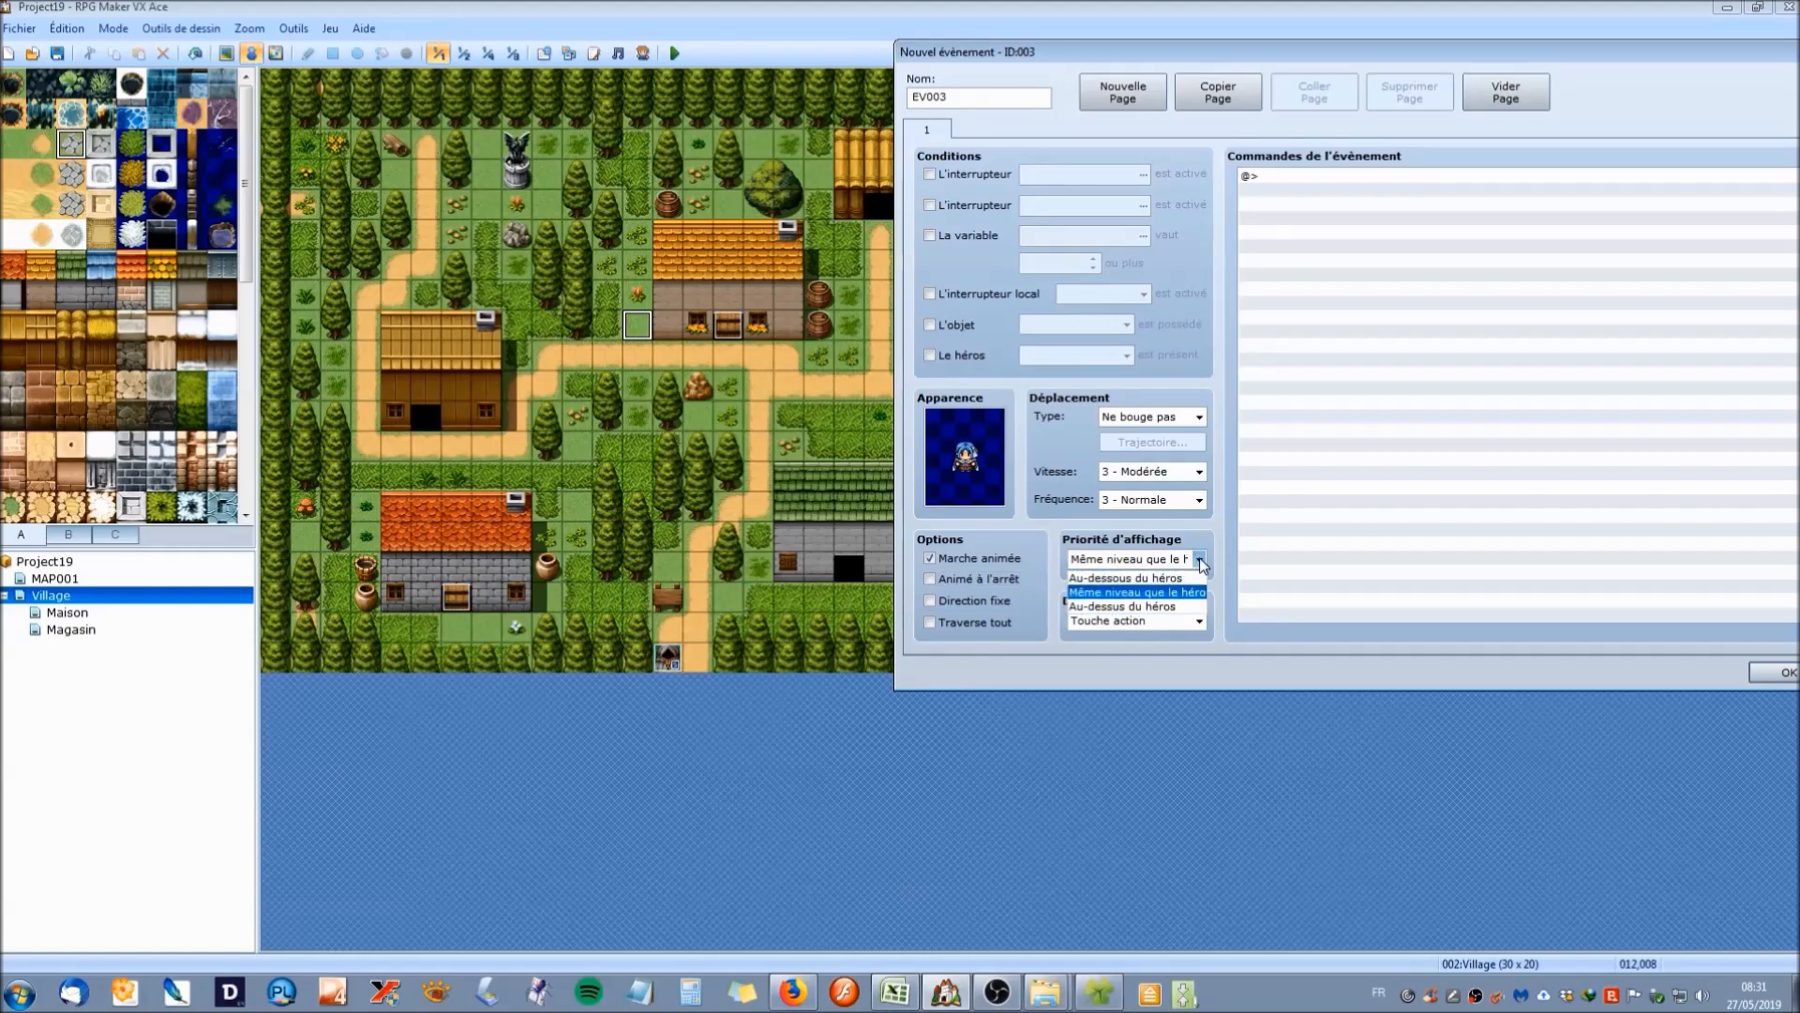
{"action": "left_click", "coordinate": [1203, 565]}
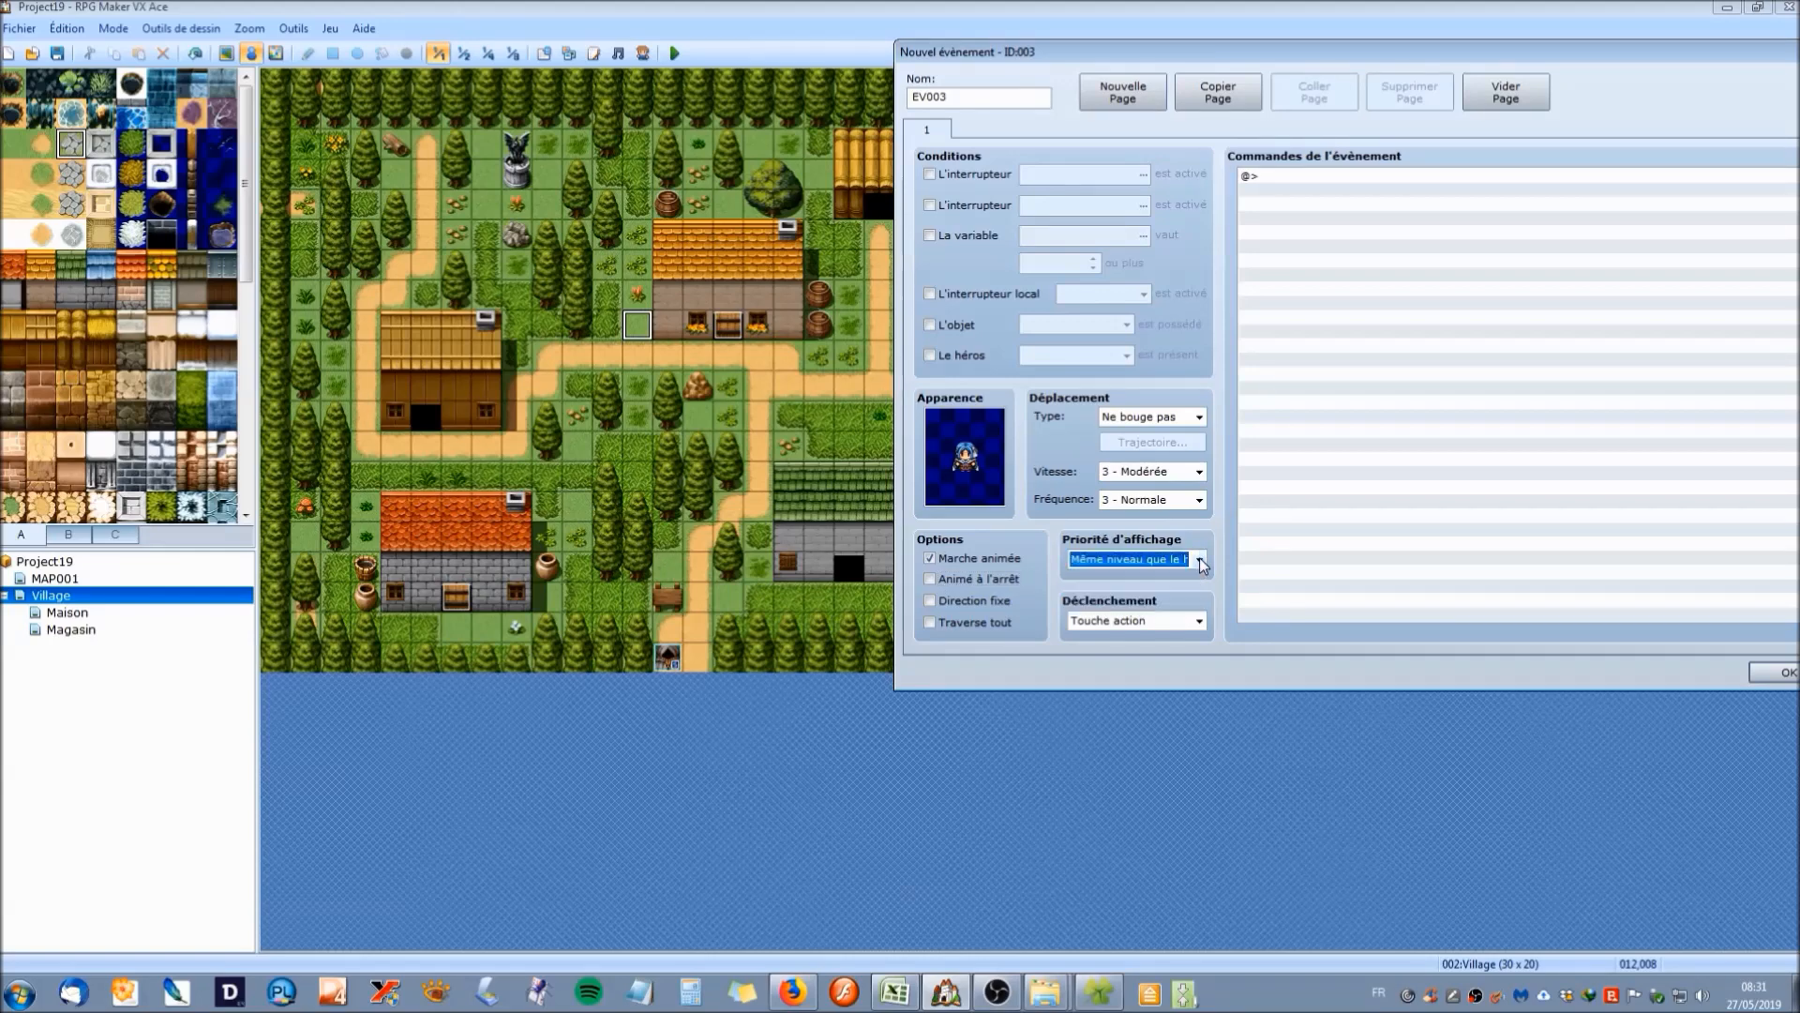
{"action": "left_click_drag", "start_coordinate": [1140, 60], "coordinate": [870, 32]}
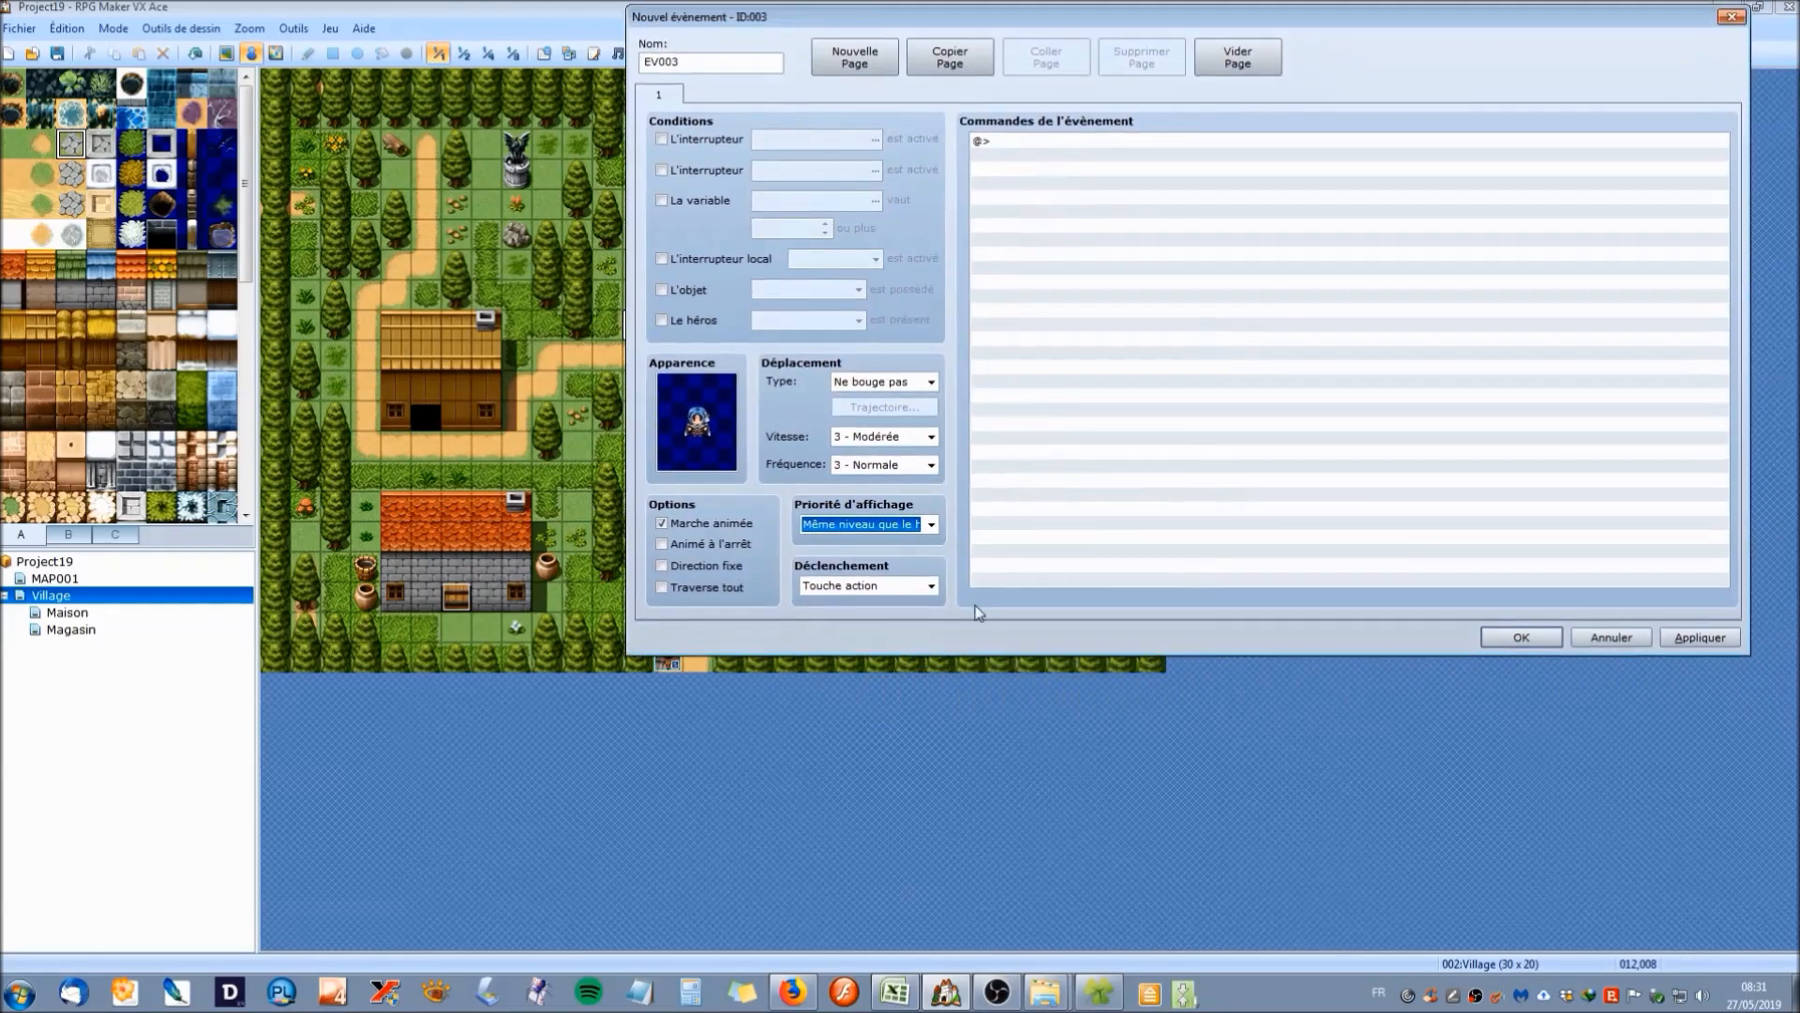
Review the event's trigger choices, including hero contact, event contact, automatic and parallel process, keeping Touche action.
{"action": "left_click", "coordinate": [932, 585]}
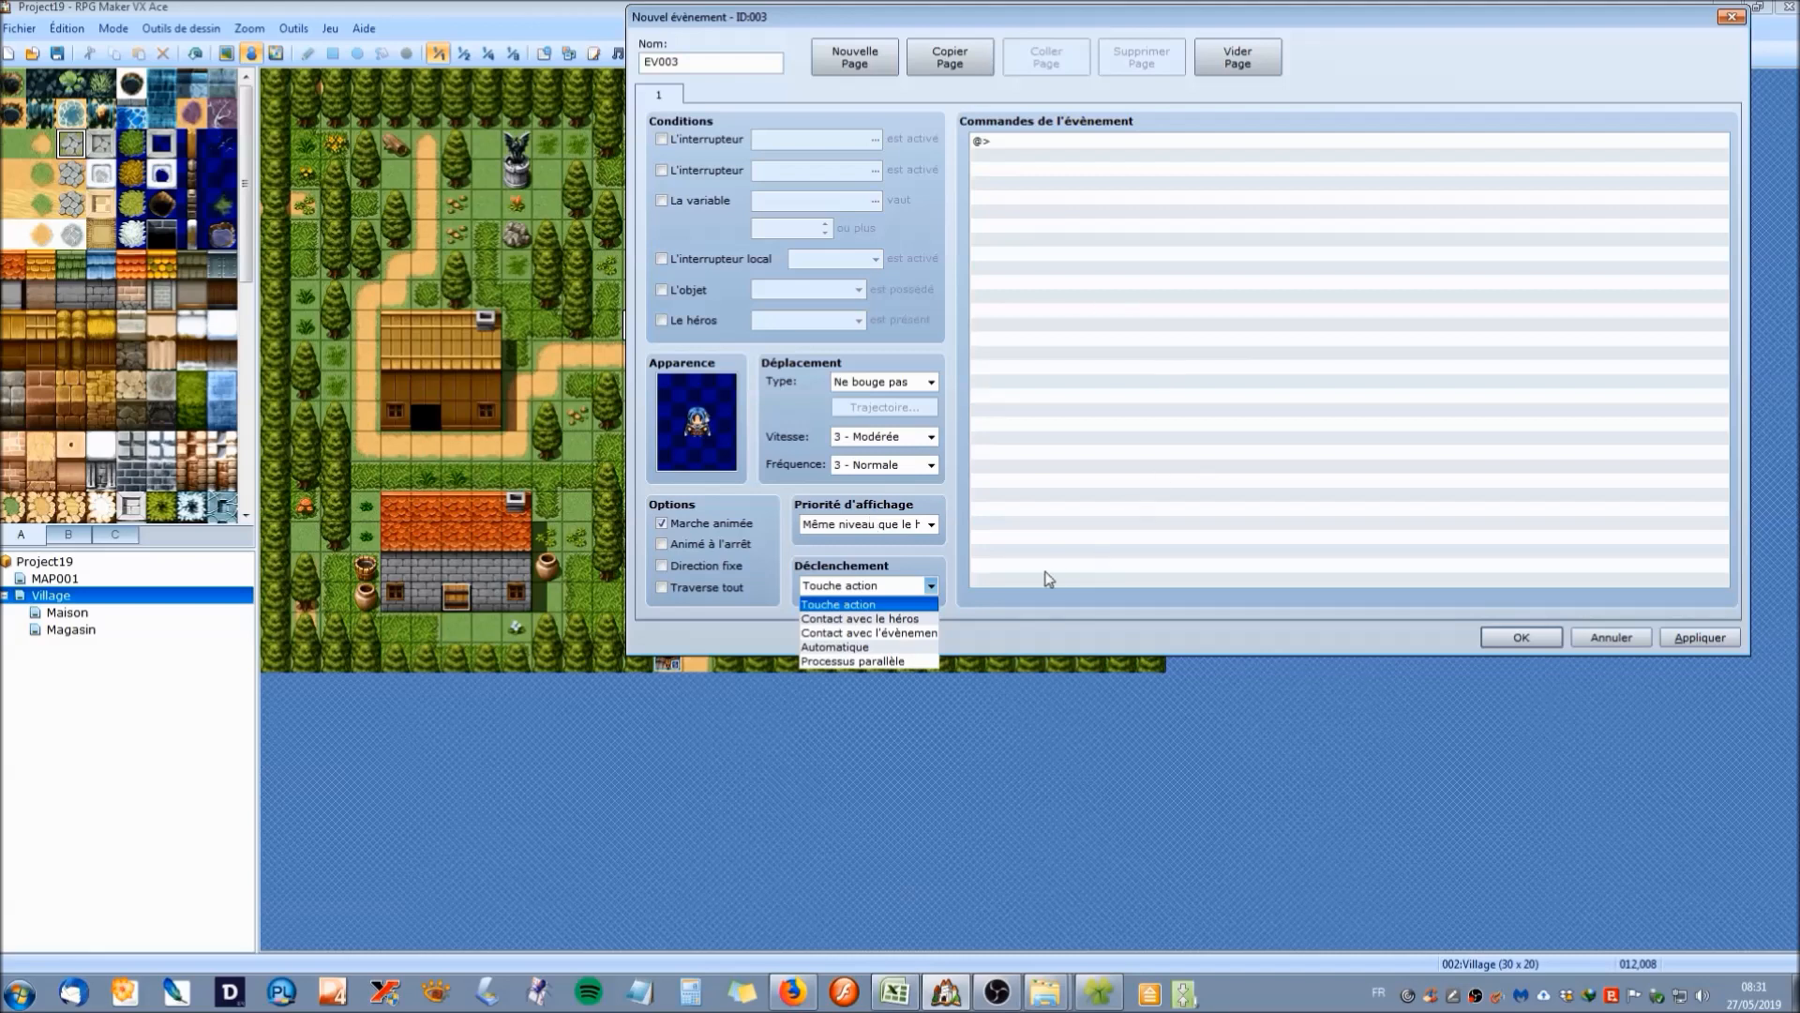
{"action": "left_click", "coordinate": [1011, 610]}
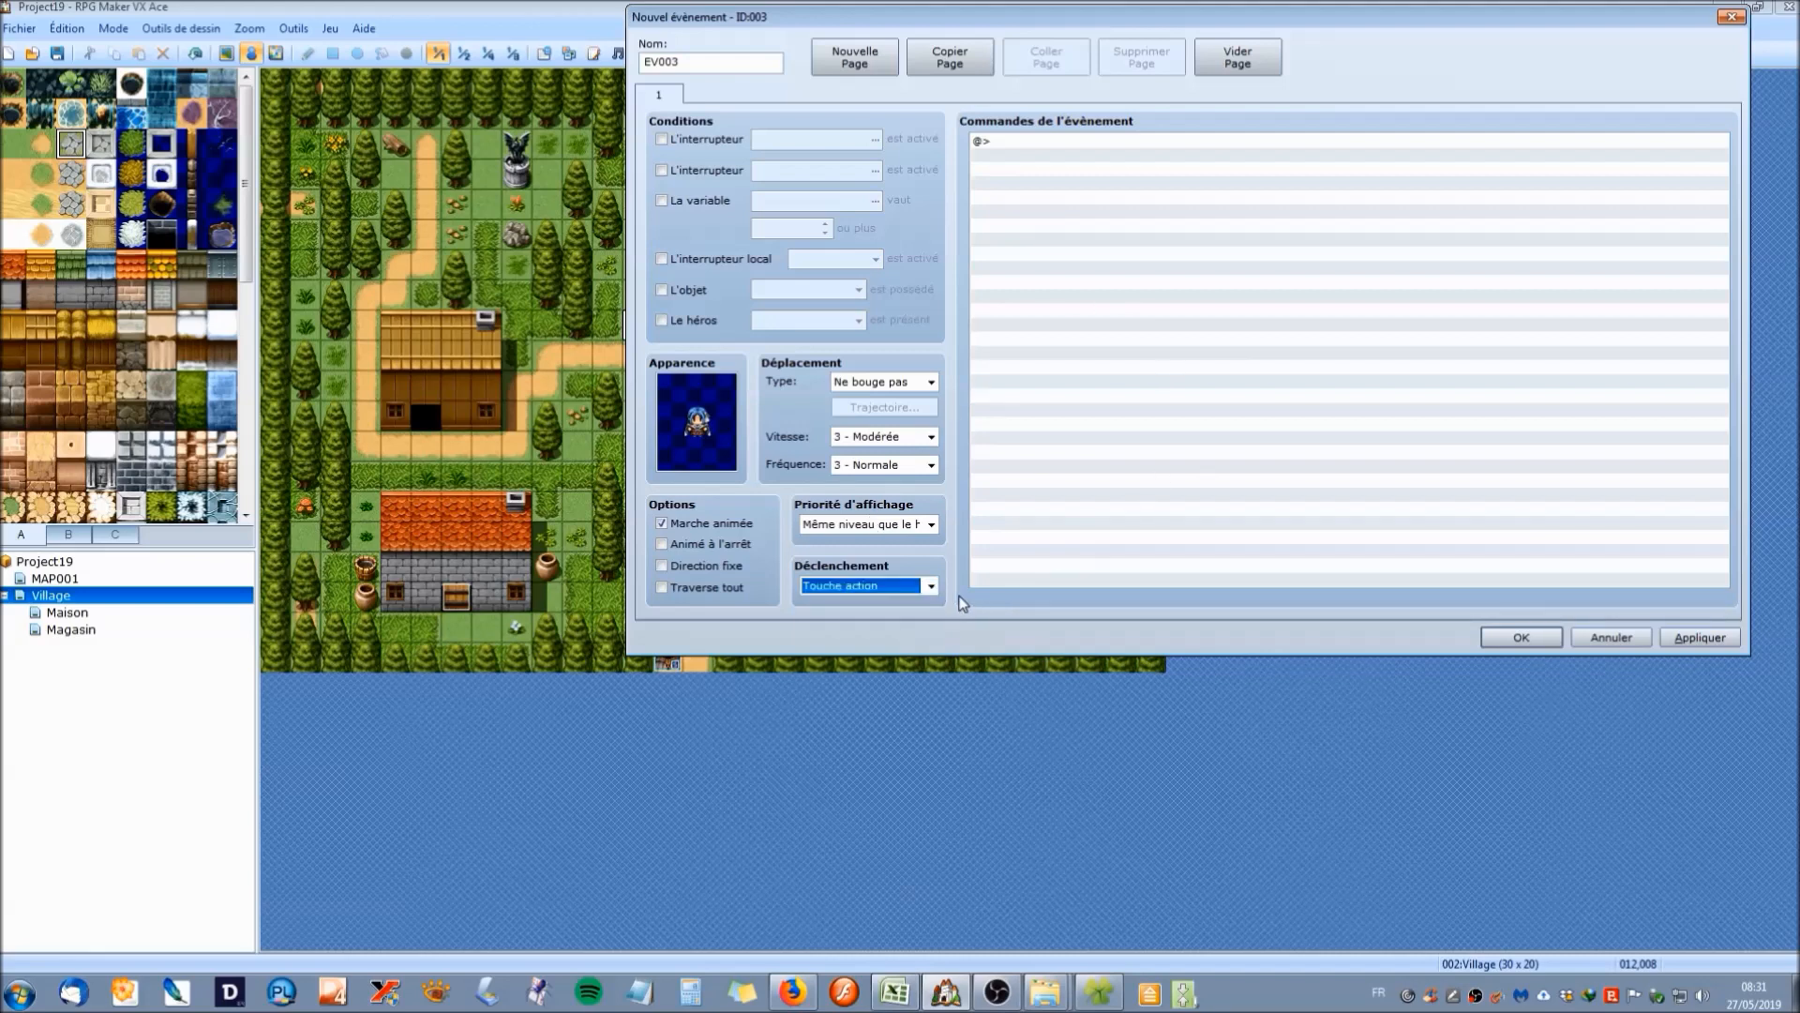
{"action": "left_click", "coordinate": [931, 586]}
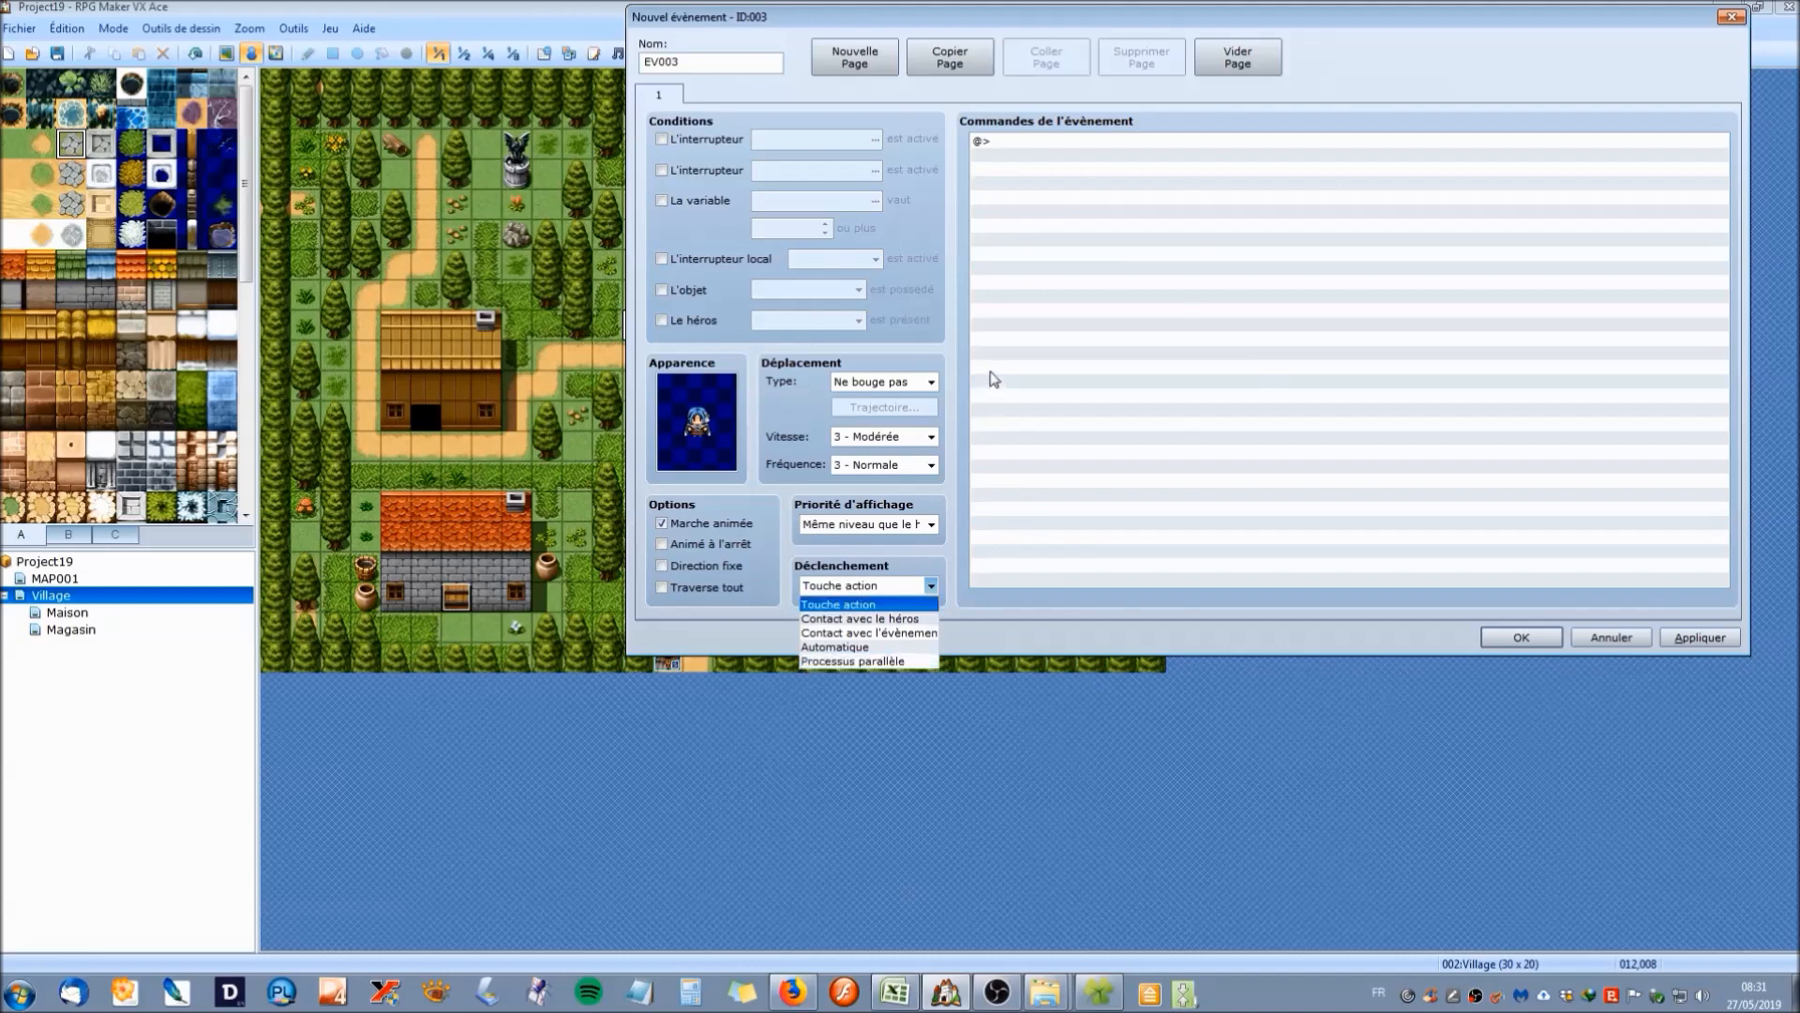
{"action": "left_click", "coordinate": [972, 339]}
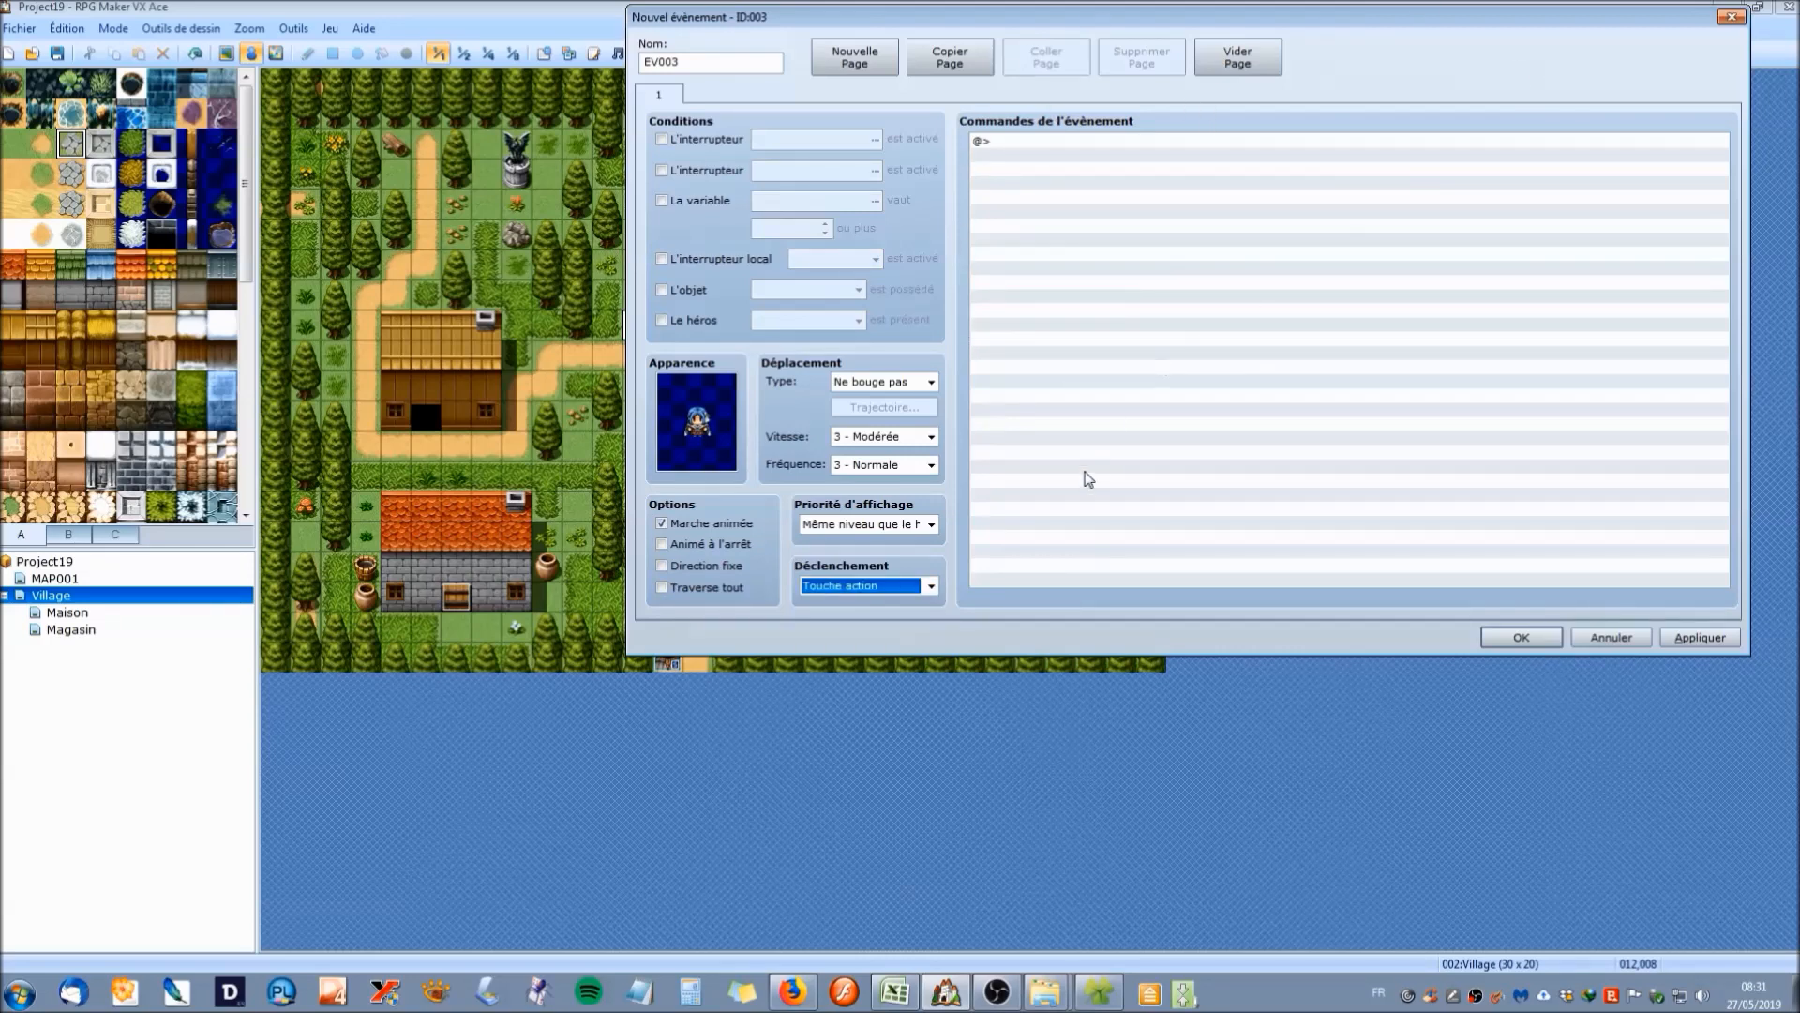
Open the event's command selection and review all three pages of available commands.
{"action": "double_click", "coordinate": [1029, 150]}
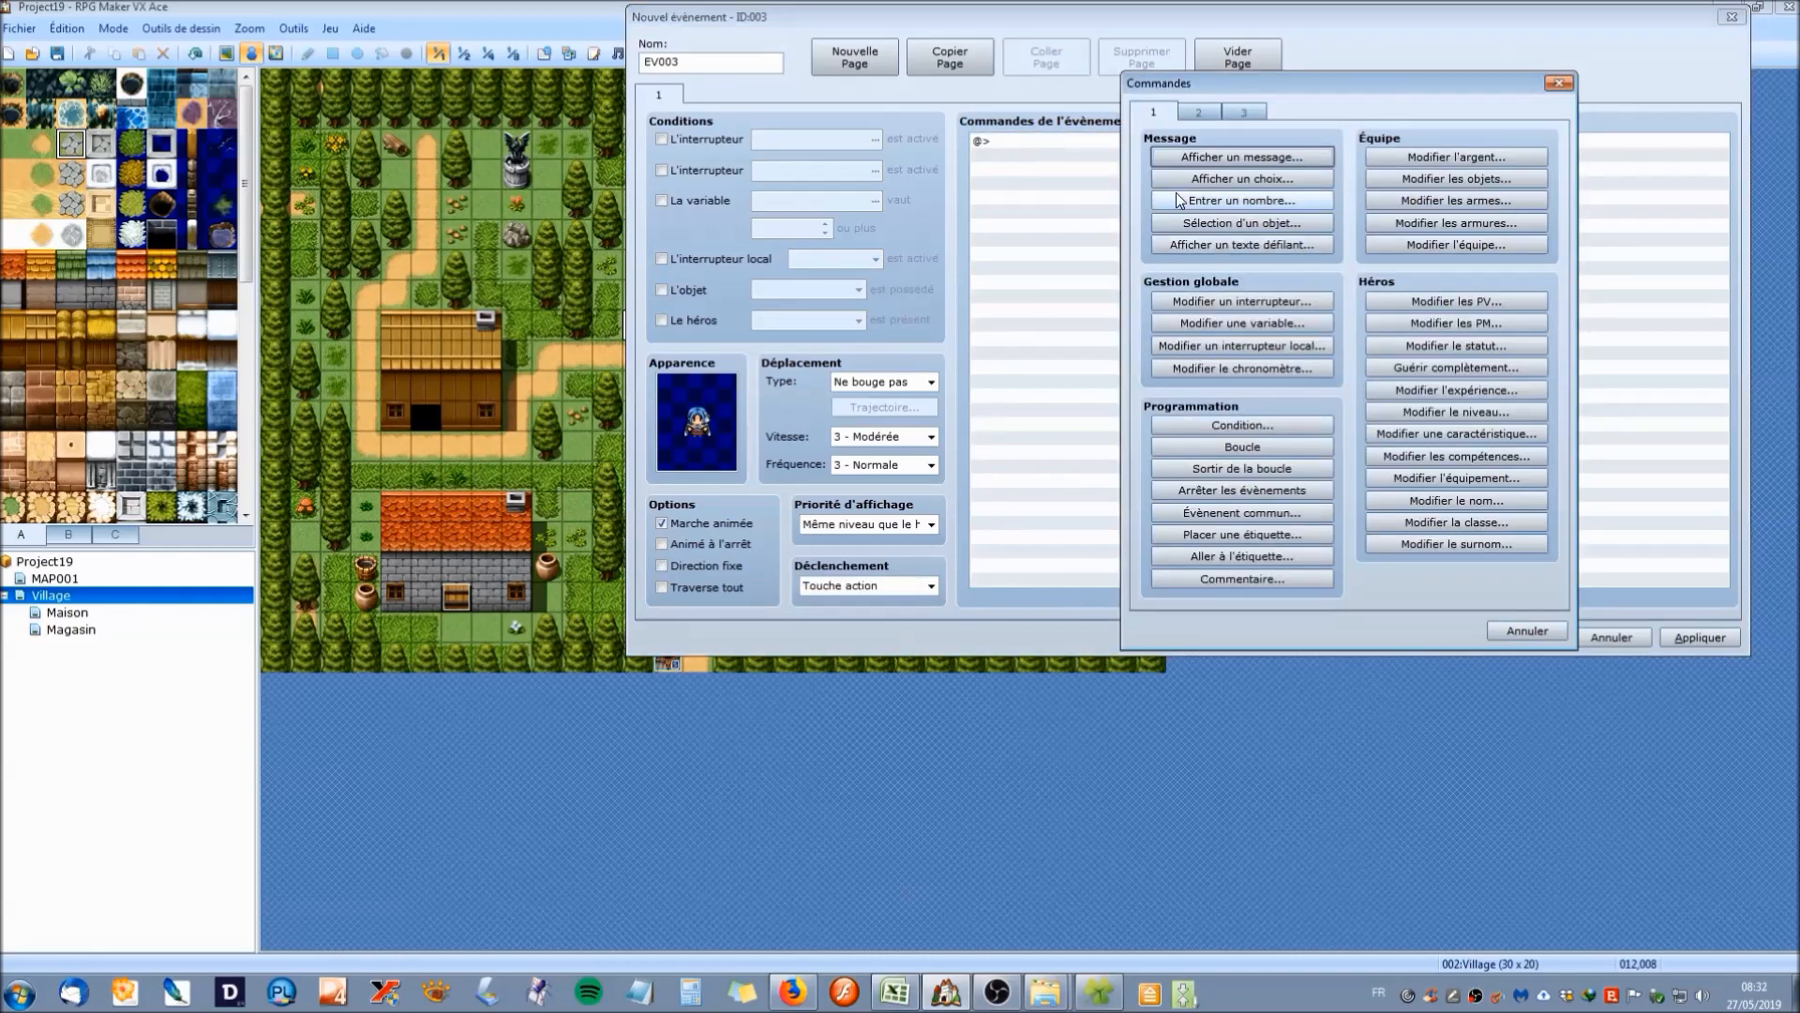
{"action": "left_click", "coordinate": [1199, 112]}
{"action": "left_click", "coordinate": [1159, 112]}
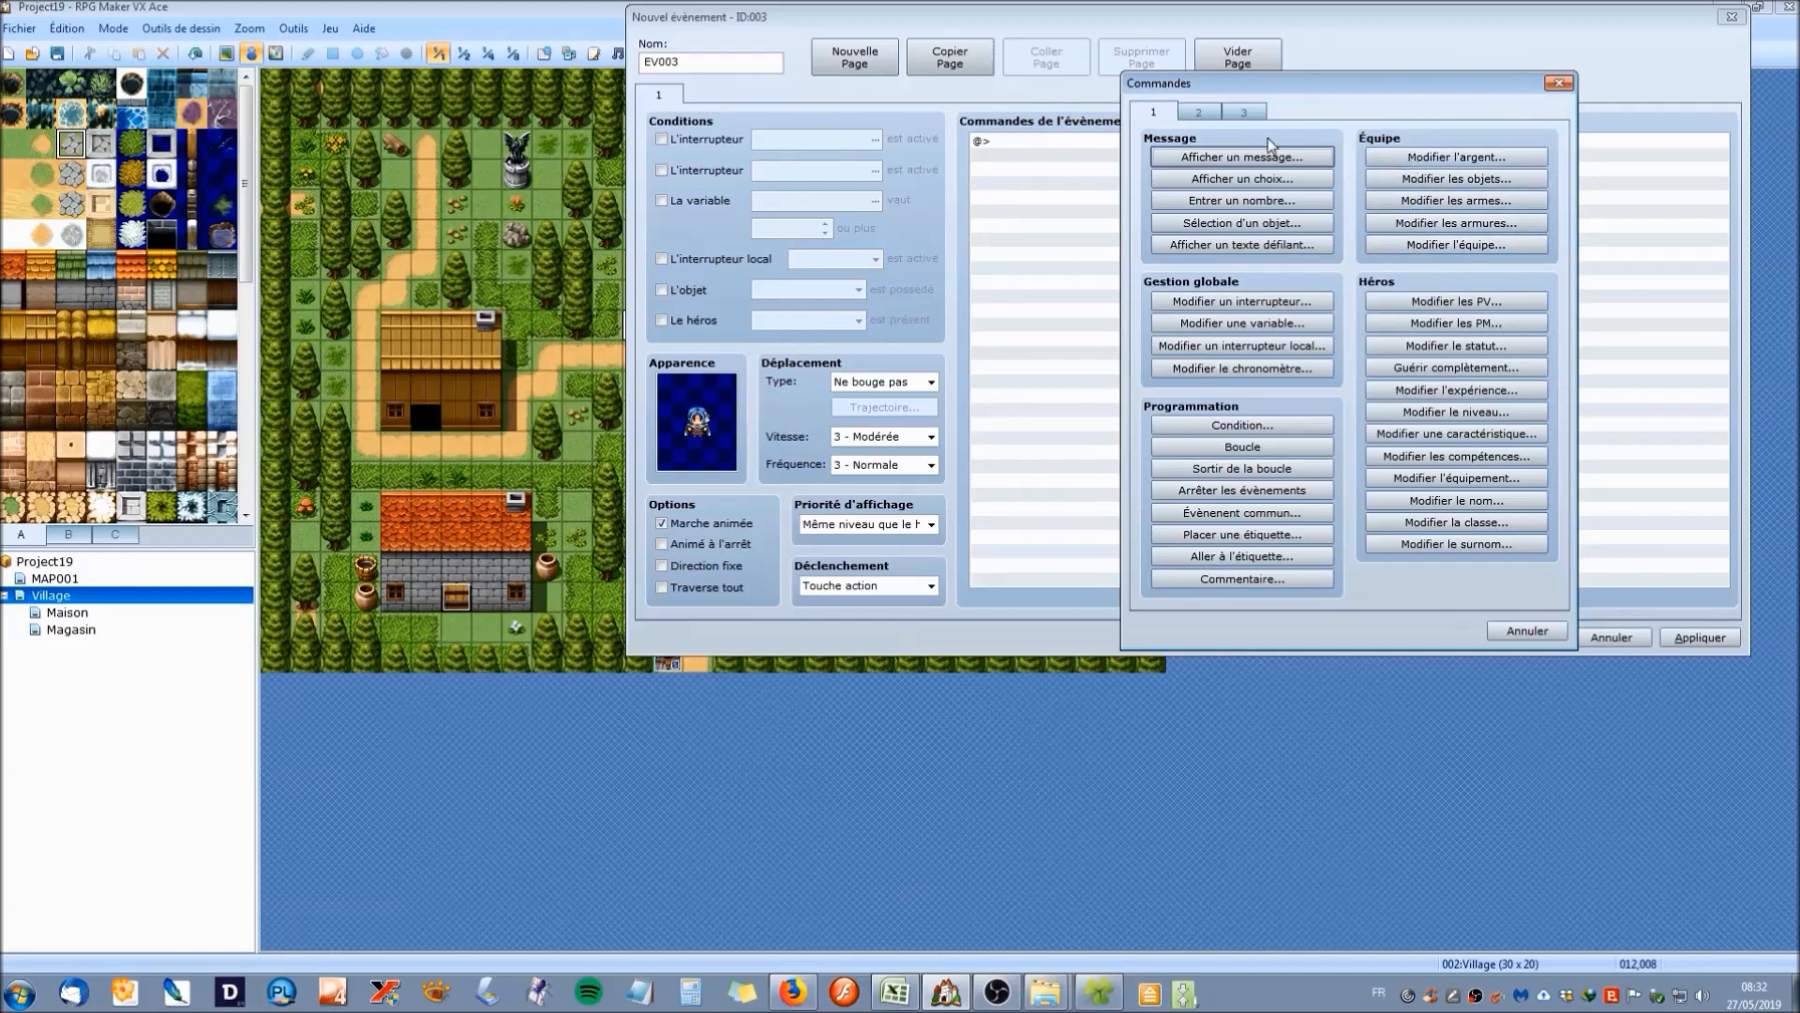
{"action": "left_click", "coordinate": [1215, 115]}
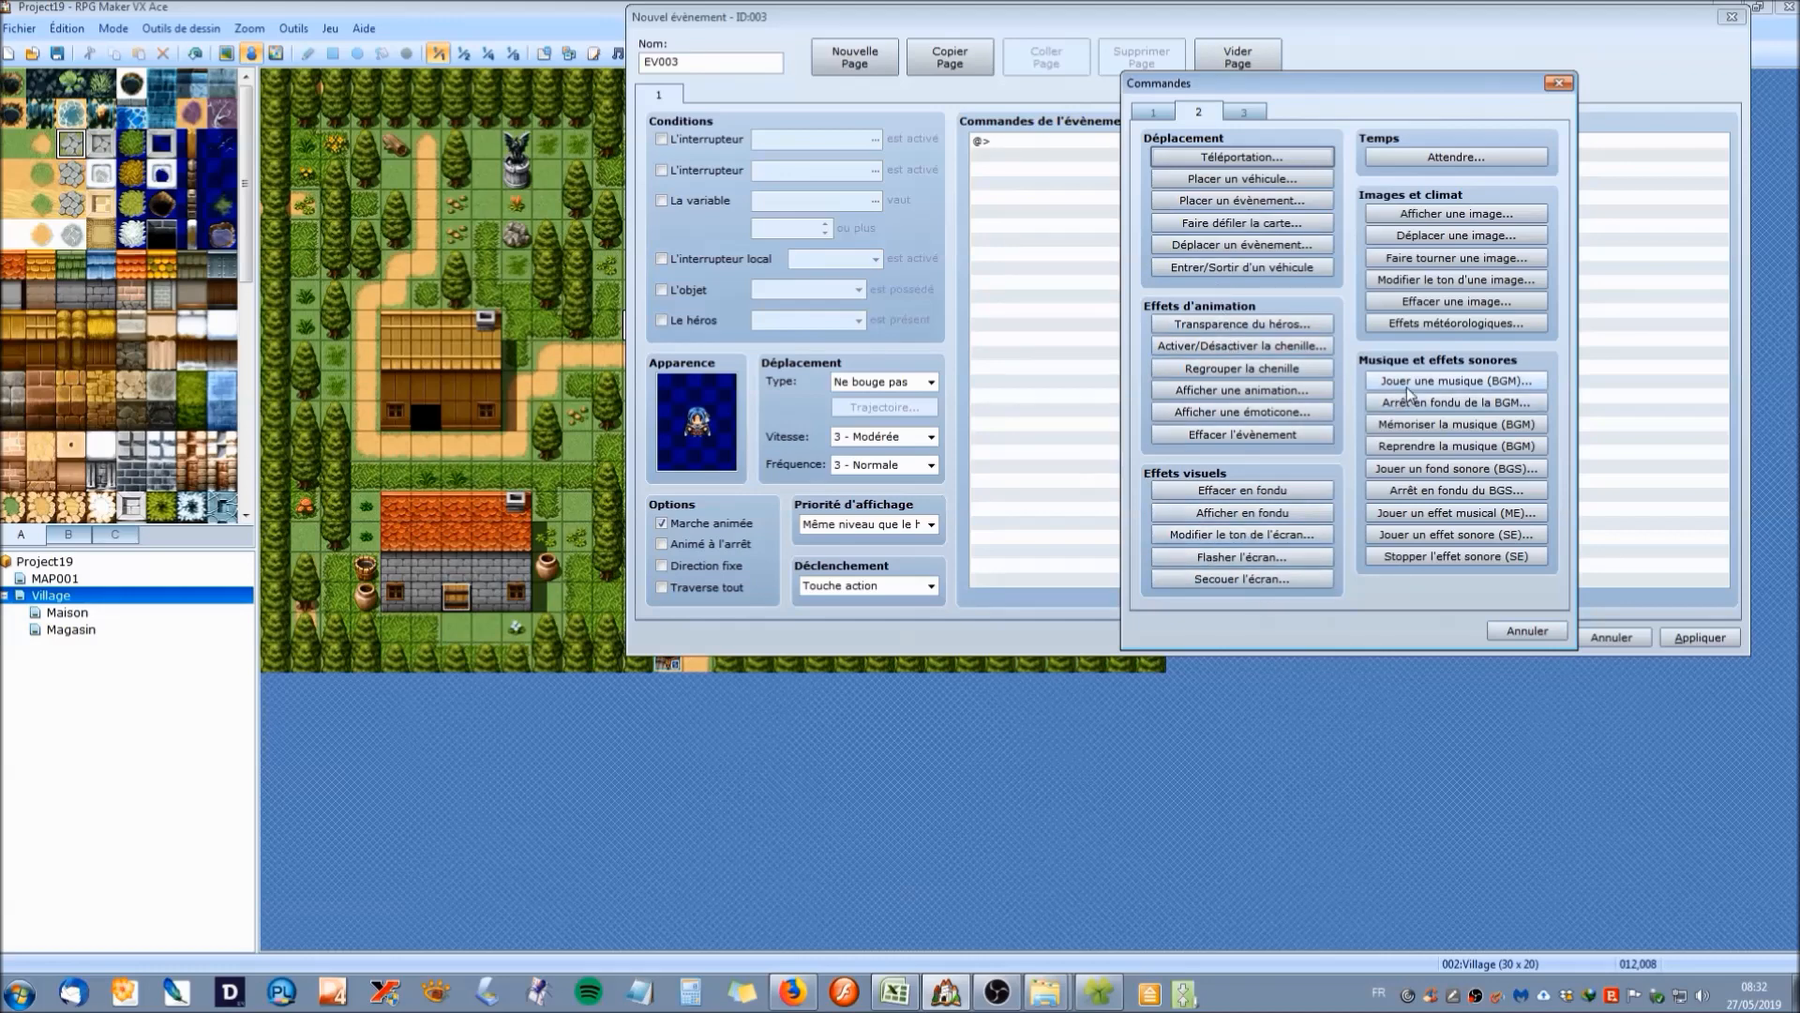
{"action": "left_click", "coordinate": [1243, 113]}
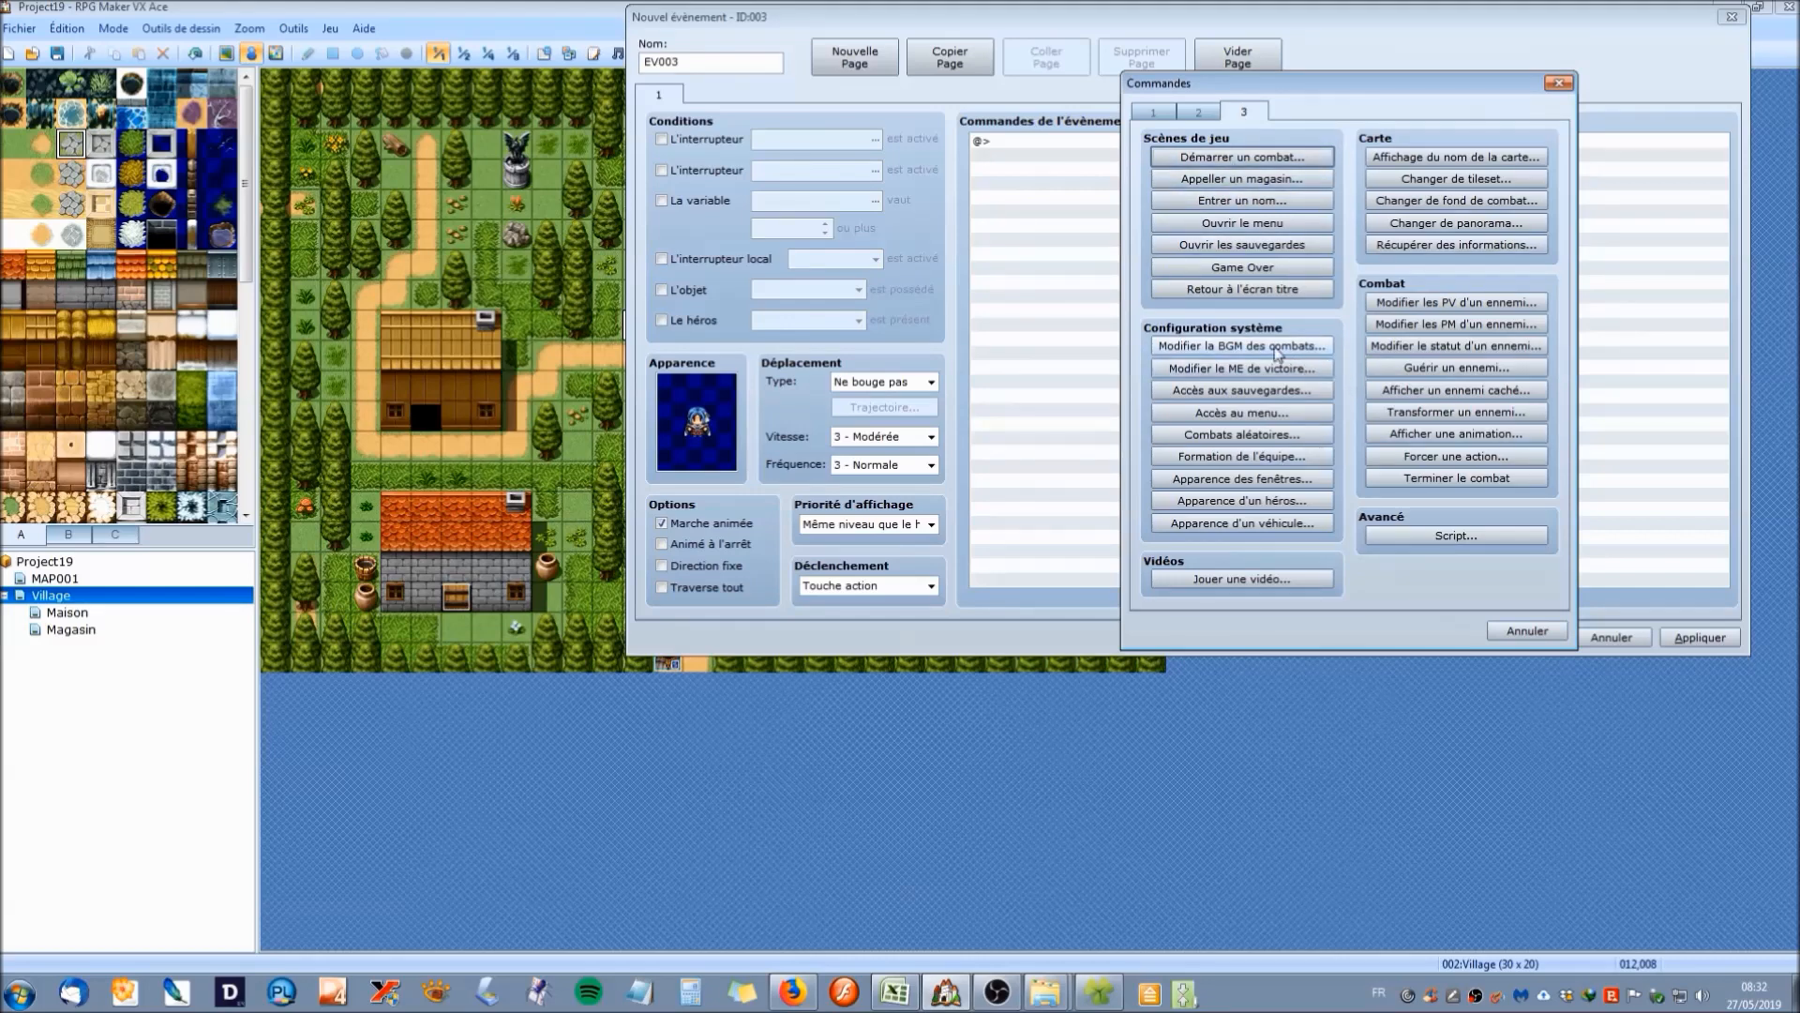
{"action": "left_click", "coordinate": [1158, 113]}
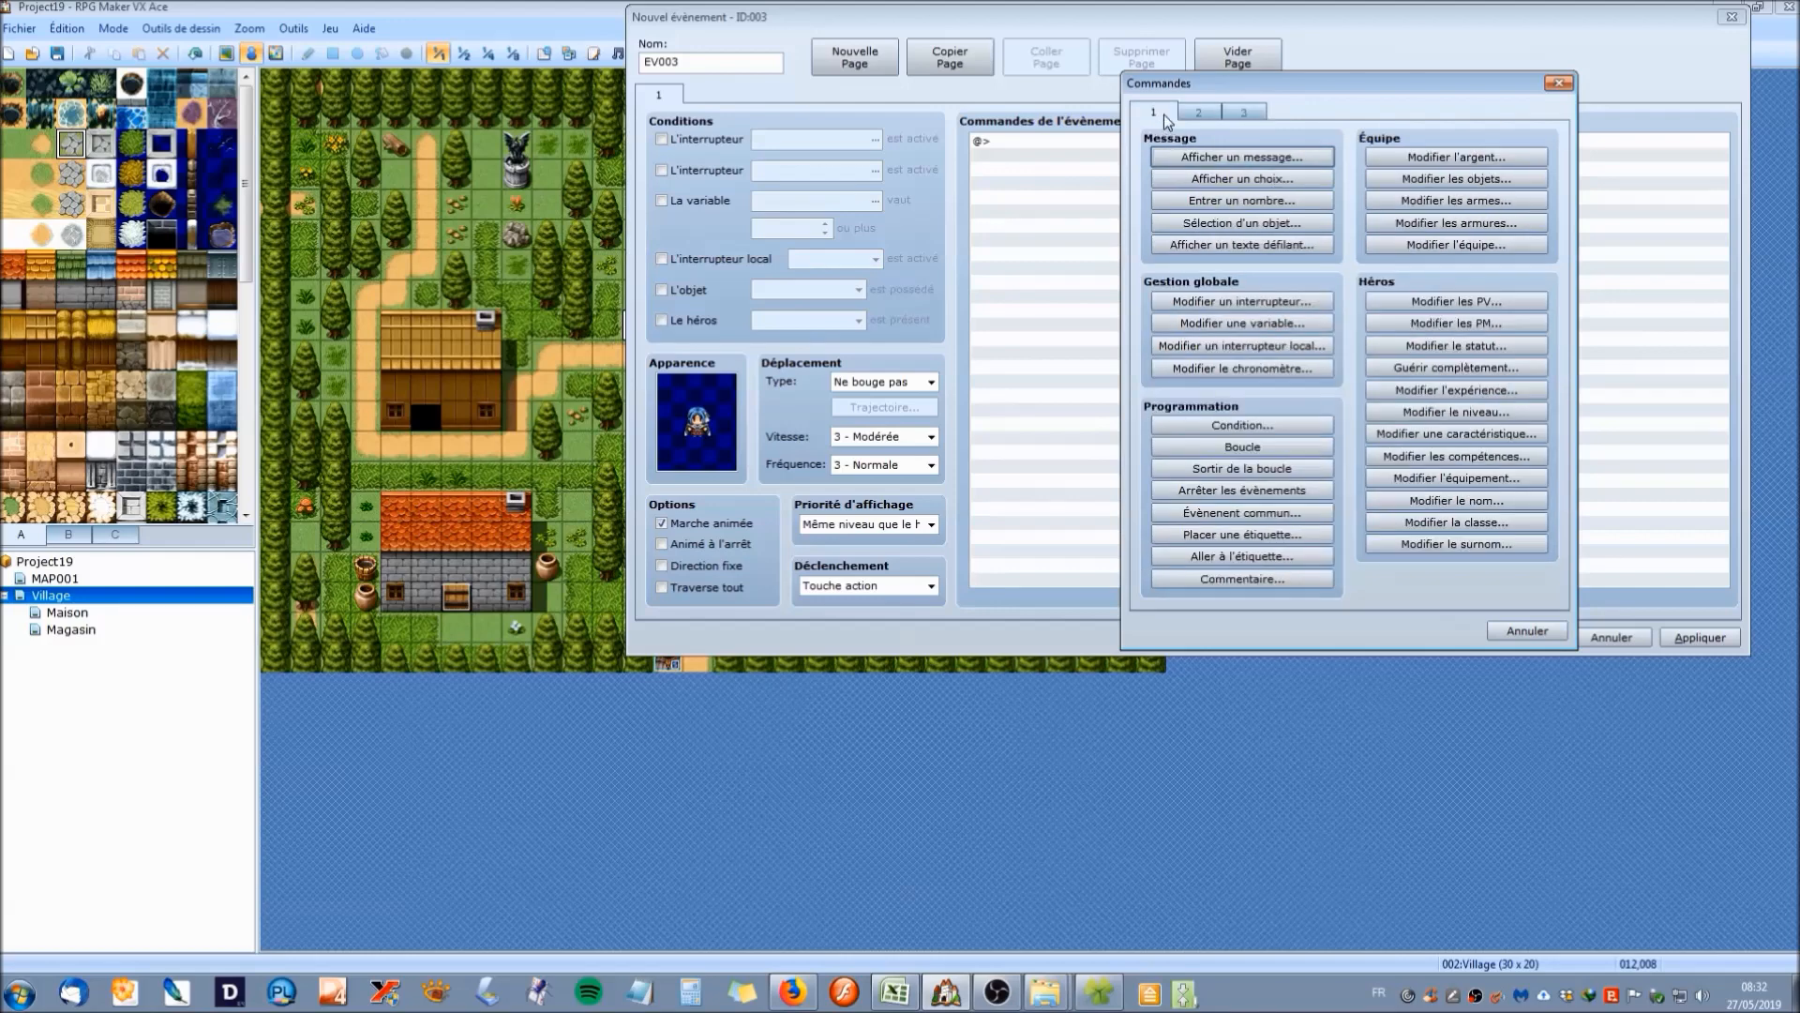
Start an Afficher un message command with the text "Daelys : Bonjour noble aventurier !" and "Qu'est ce qui vous amène ici ?" on two lines.
{"action": "left_click", "coordinate": [1231, 167]}
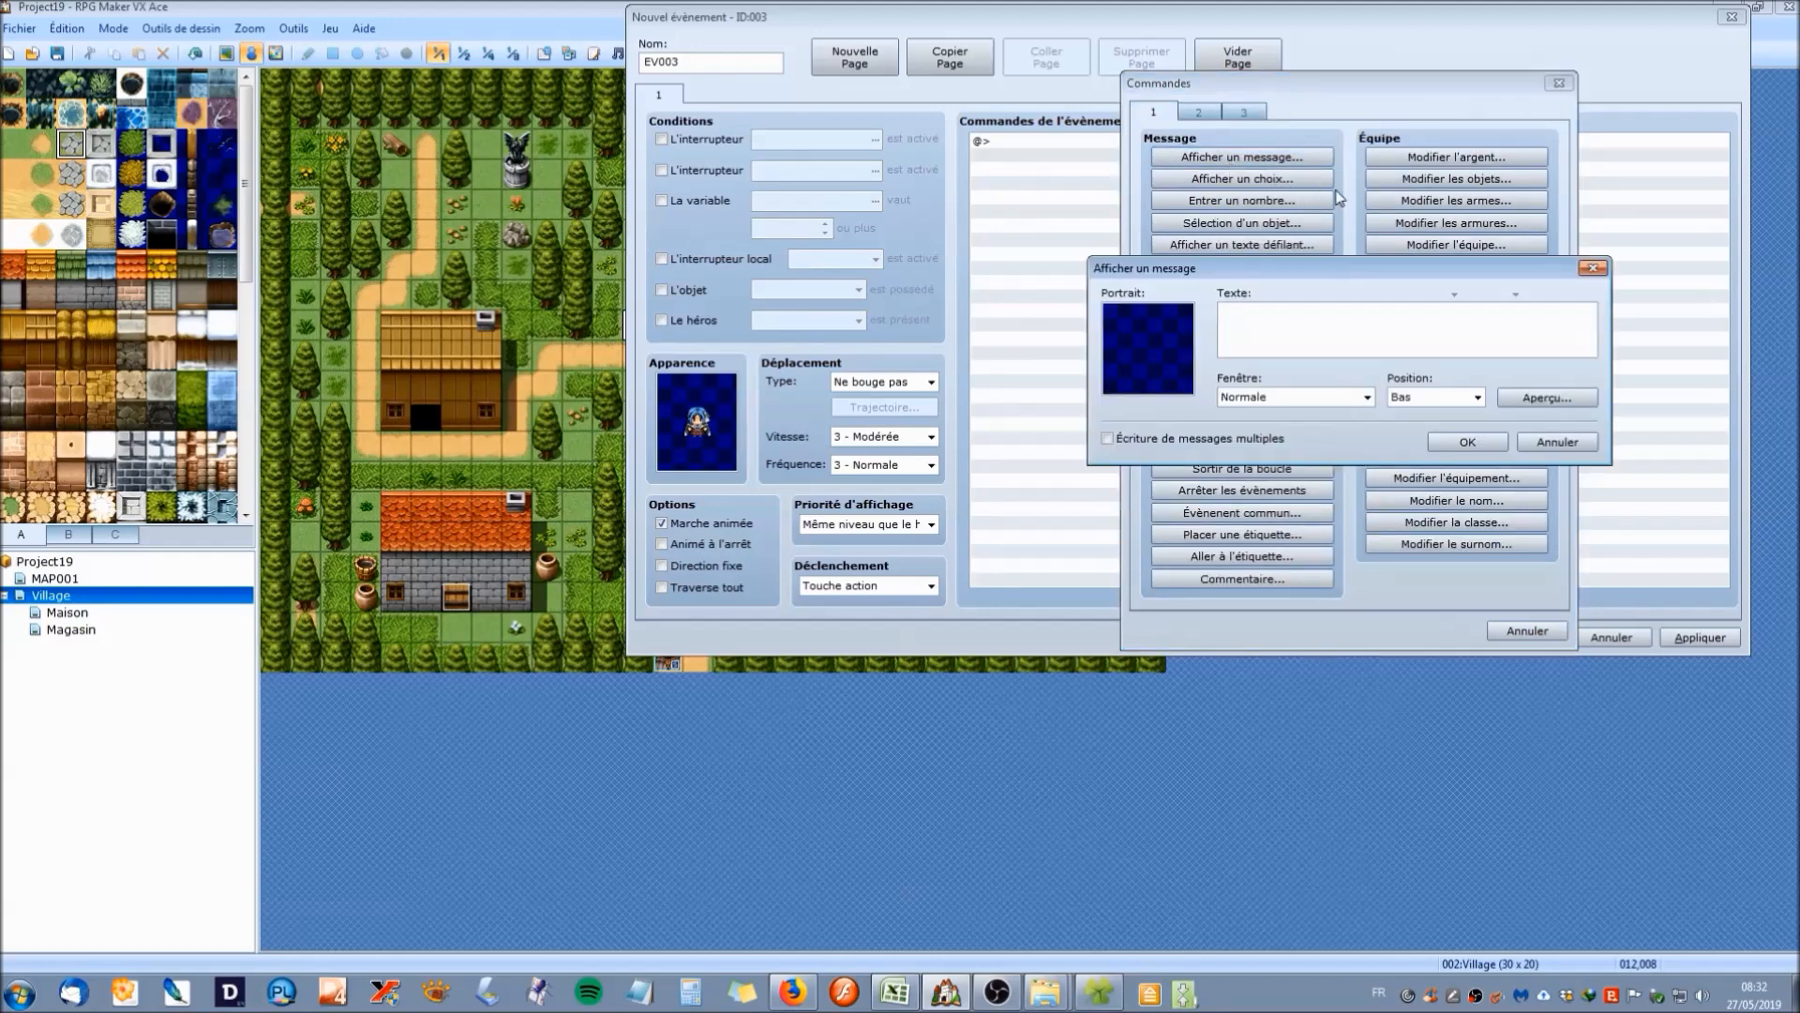
{"action": "left_click_drag", "start_coordinate": [1360, 263], "coordinate": [1229, 207]}
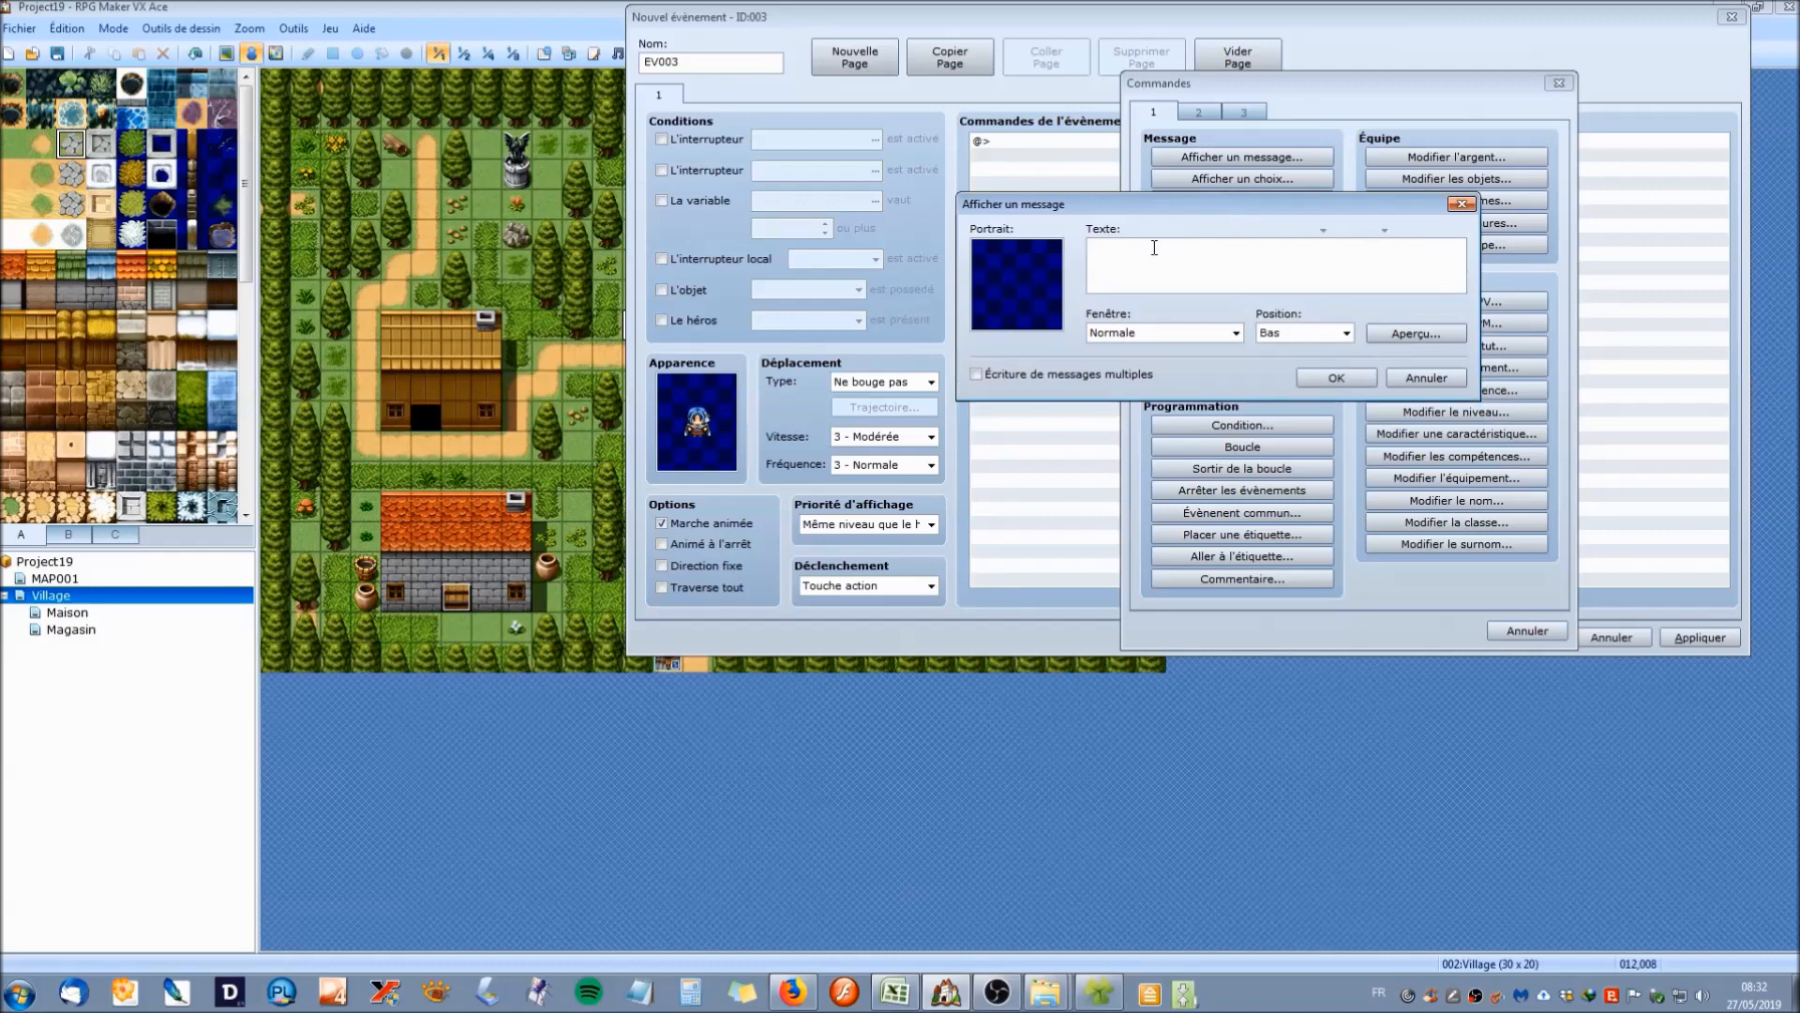
{"action": "type", "text": "Daelys : Bonjour noble aventure"}
{"action": "key", "text": "BackSpace"}
{"action": "type", "text": "ier ! Qu'est ce qui vous "}
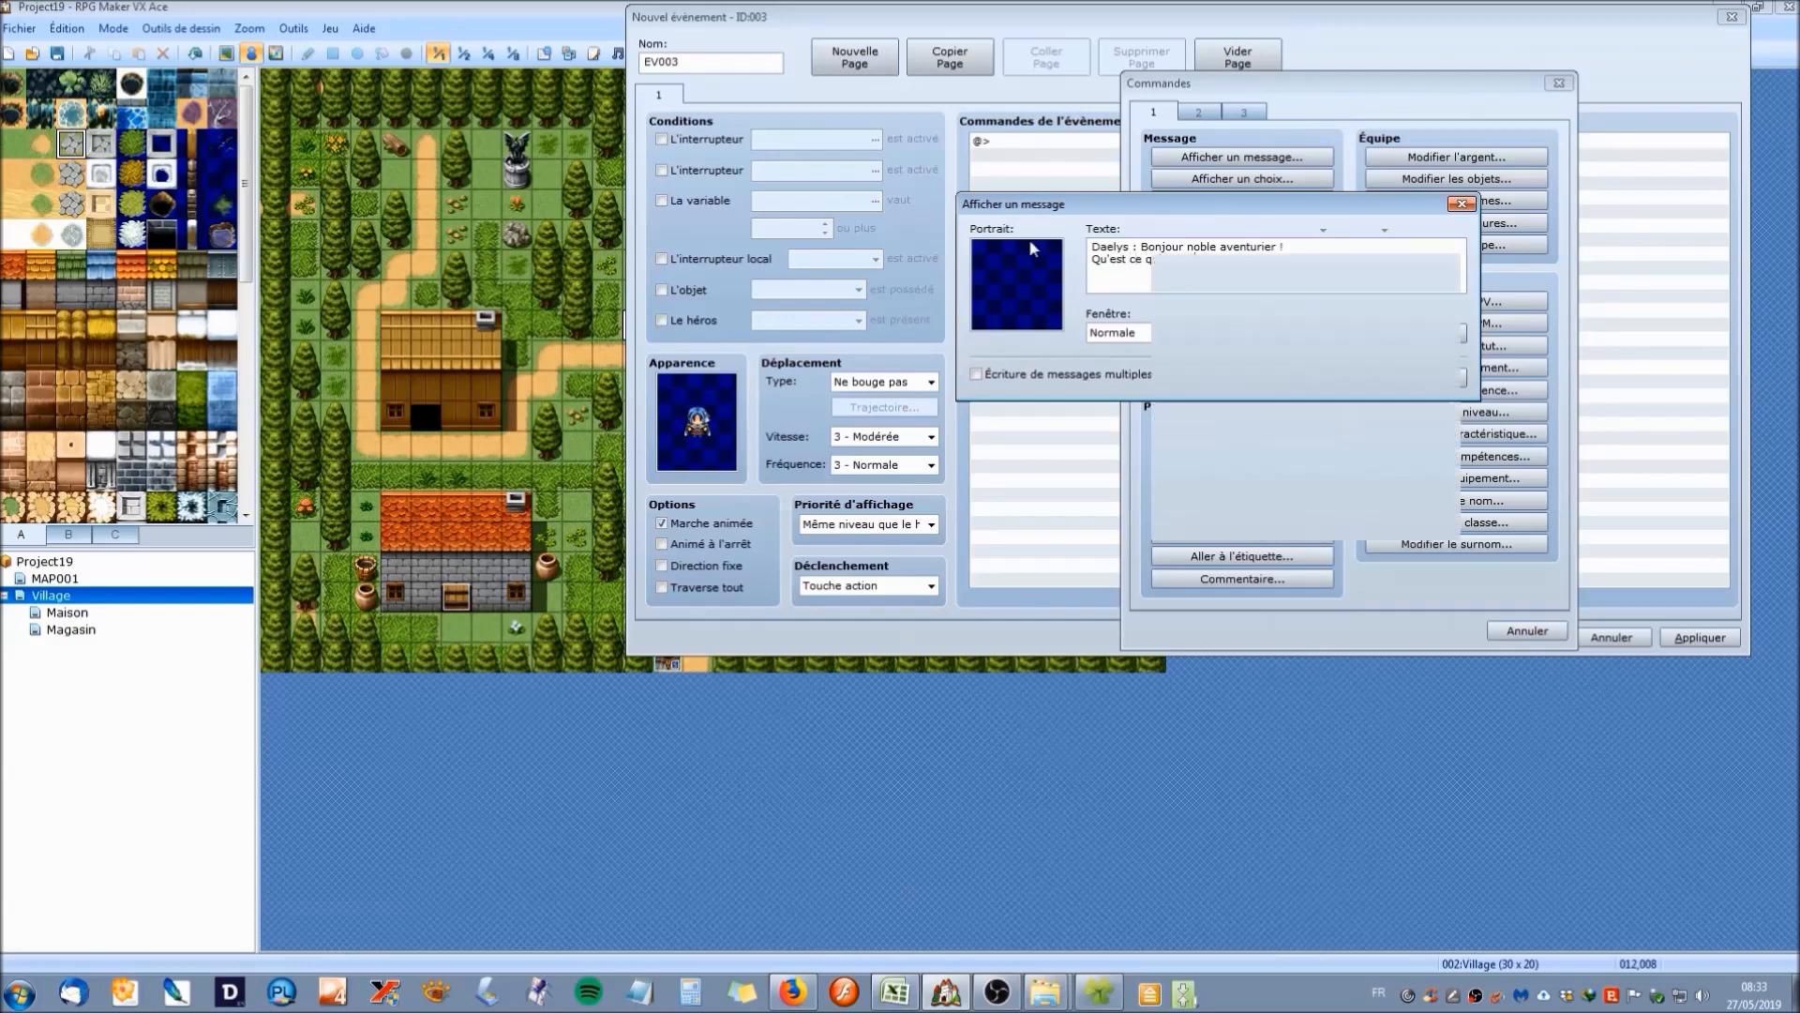
{"action": "type", "text": "amène ici ?"}
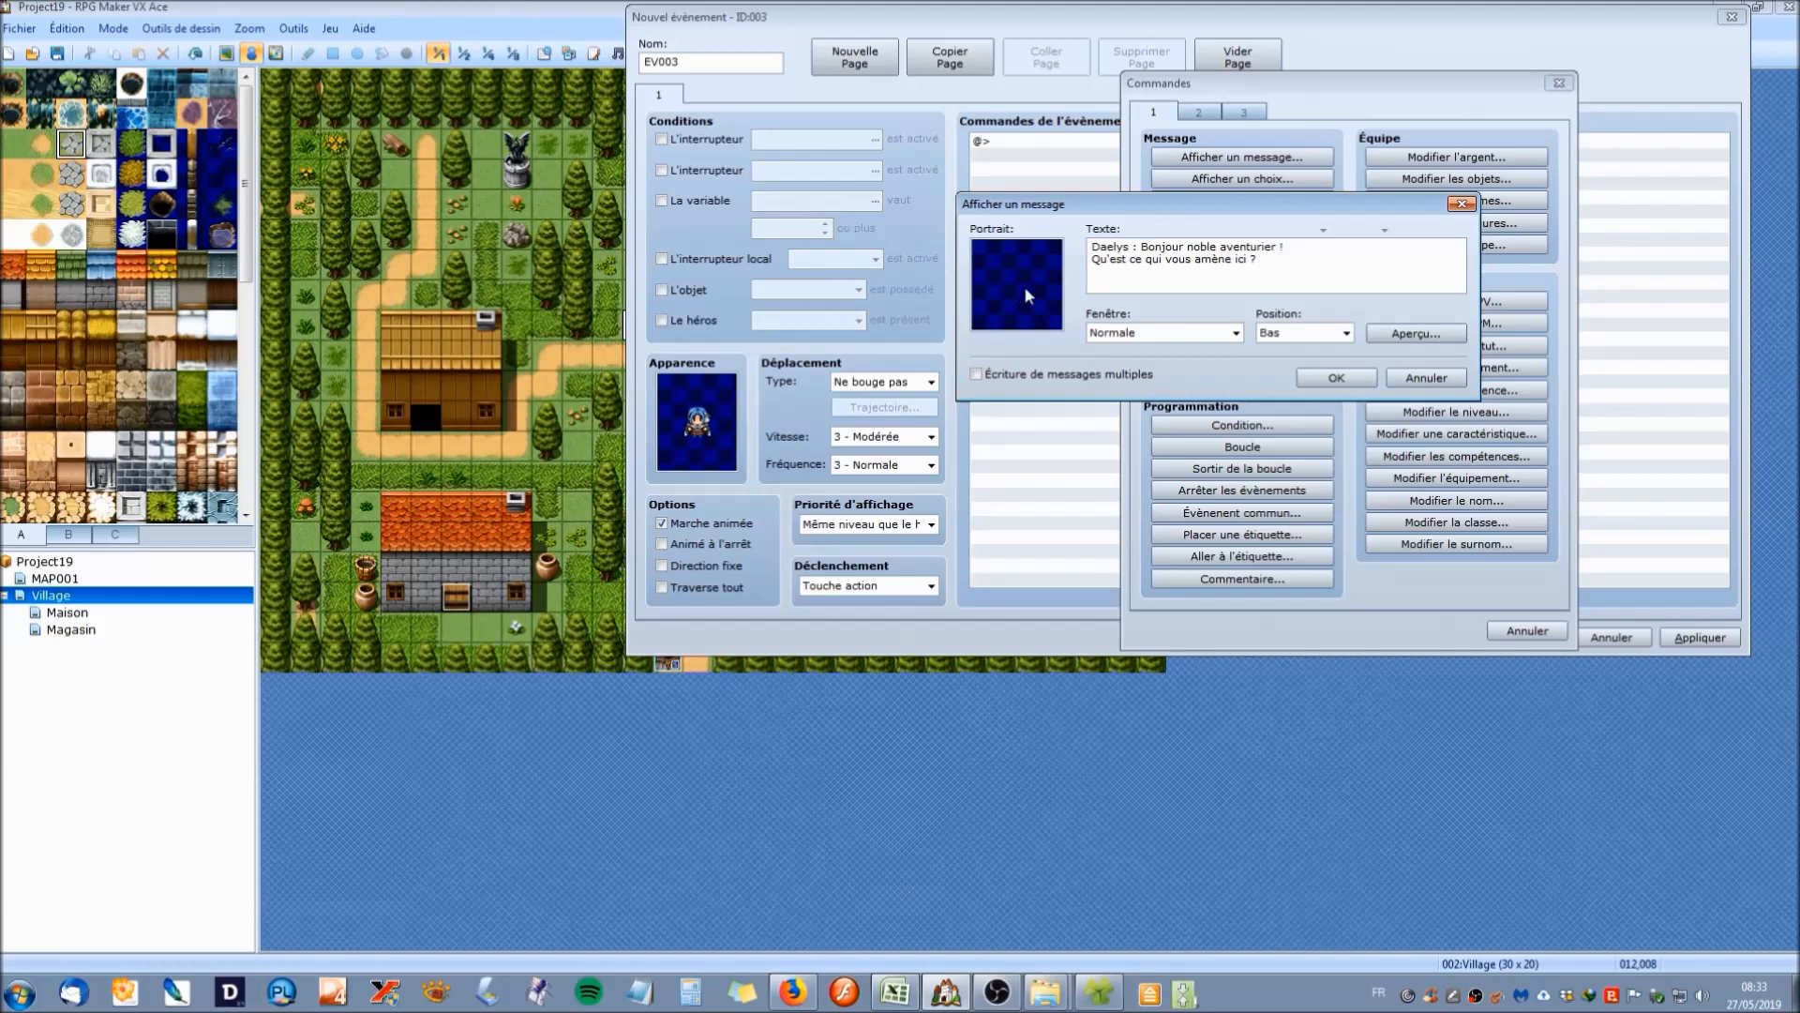
Preview the message to check how its two lines fit in the dialogue window.
{"action": "left_click", "coordinate": [1410, 335]}
{"action": "left_click_drag", "start_coordinate": [1222, 221], "coordinate": [1024, 206]}
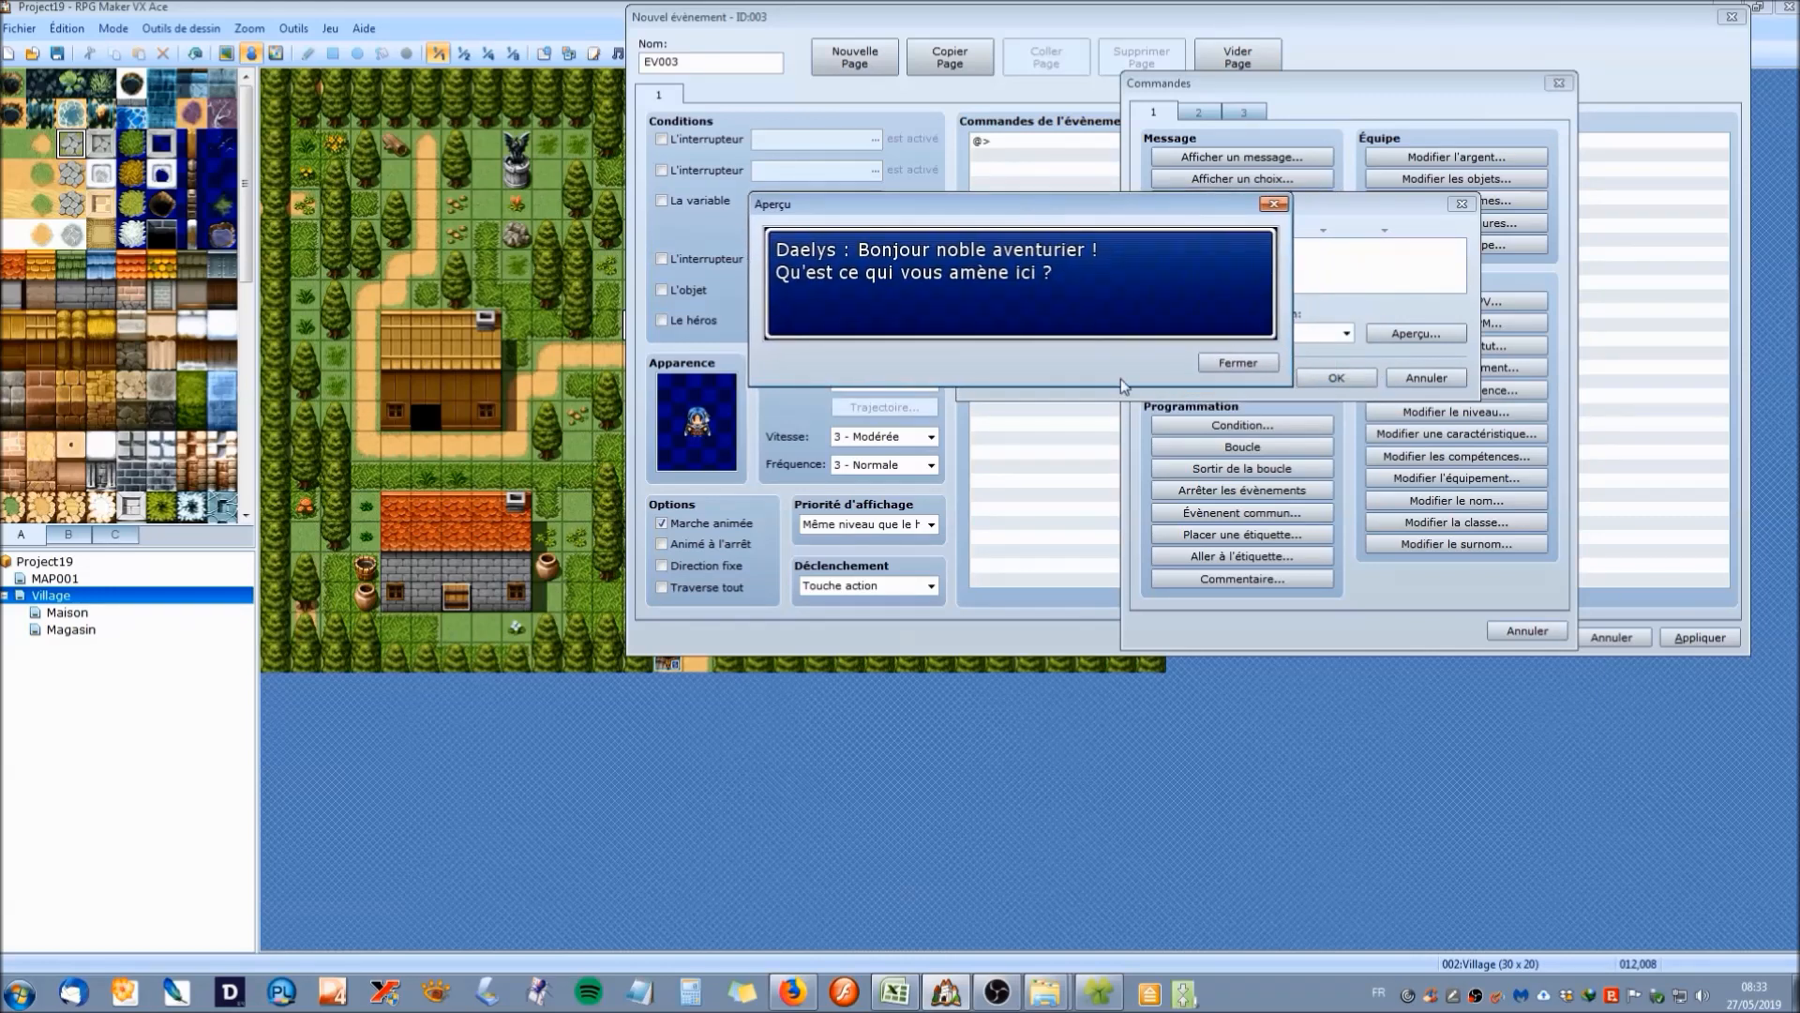
{"action": "left_click", "coordinate": [1219, 369]}
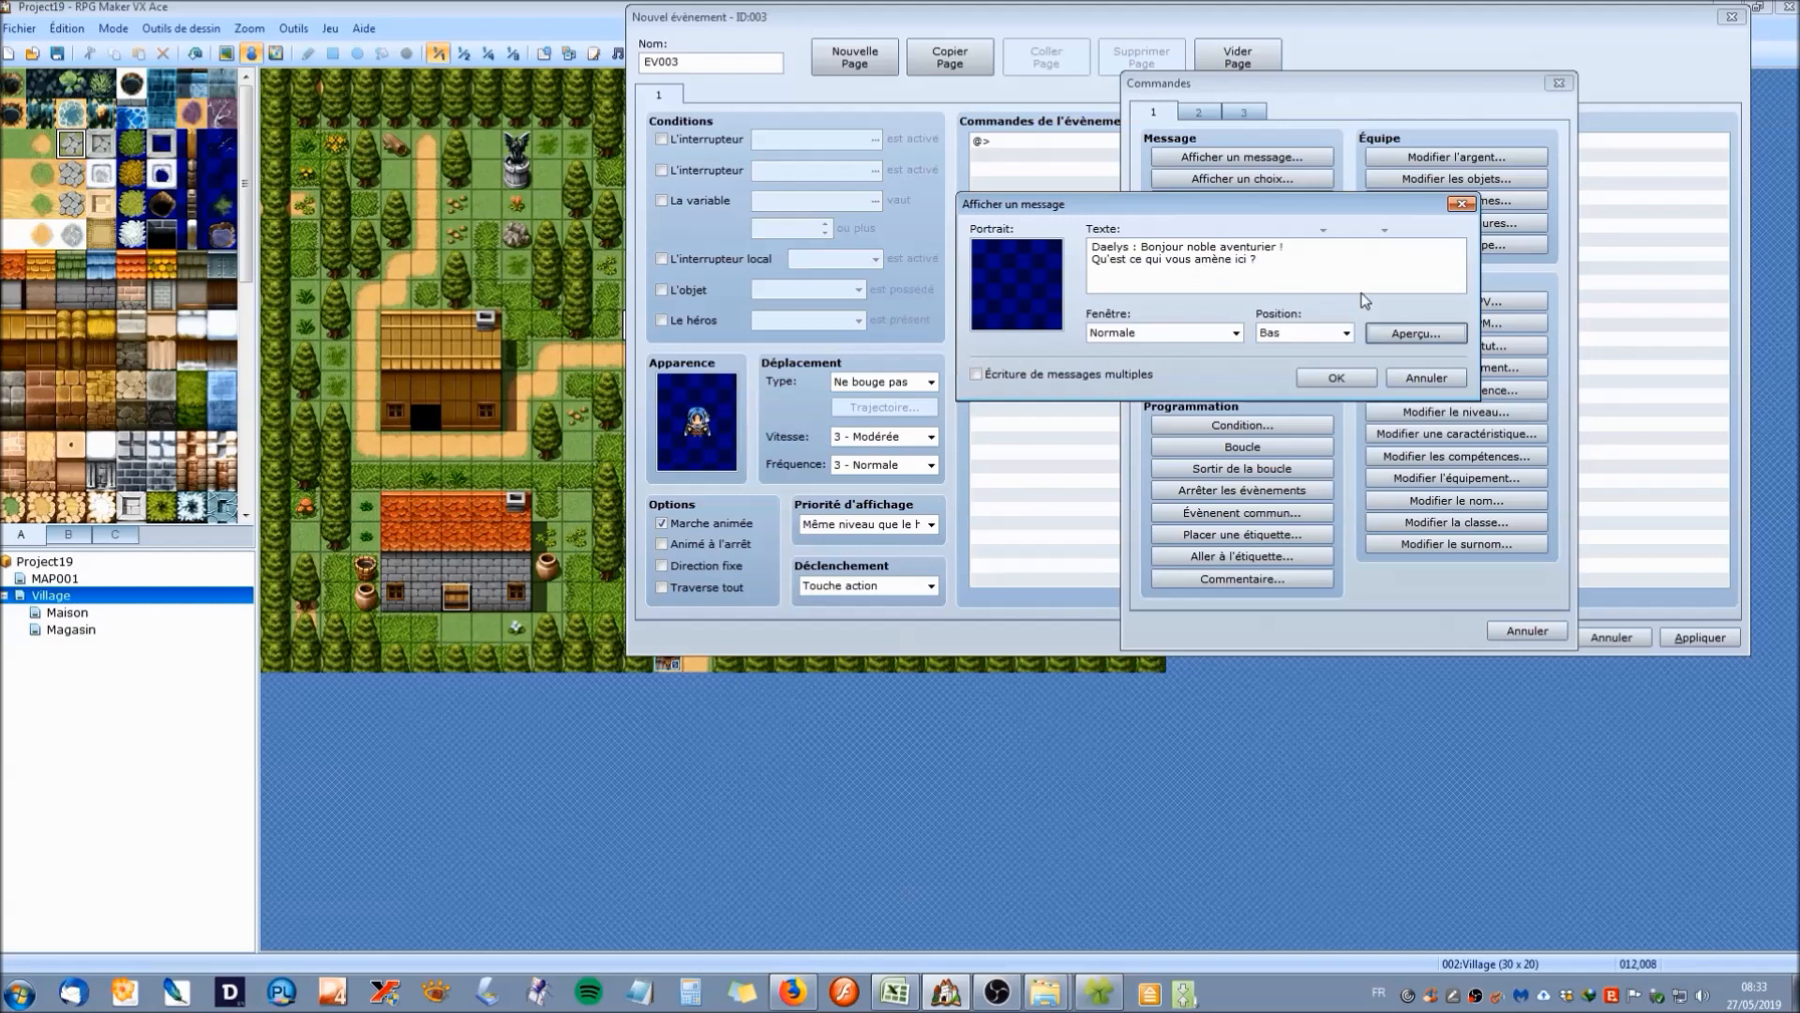
{"action": "left_click", "coordinate": [1413, 333]}
{"action": "left_click", "coordinate": [1443, 324]}
{"action": "left_click", "coordinate": [1352, 285]}
{"action": "left_click", "coordinate": [1284, 247]}
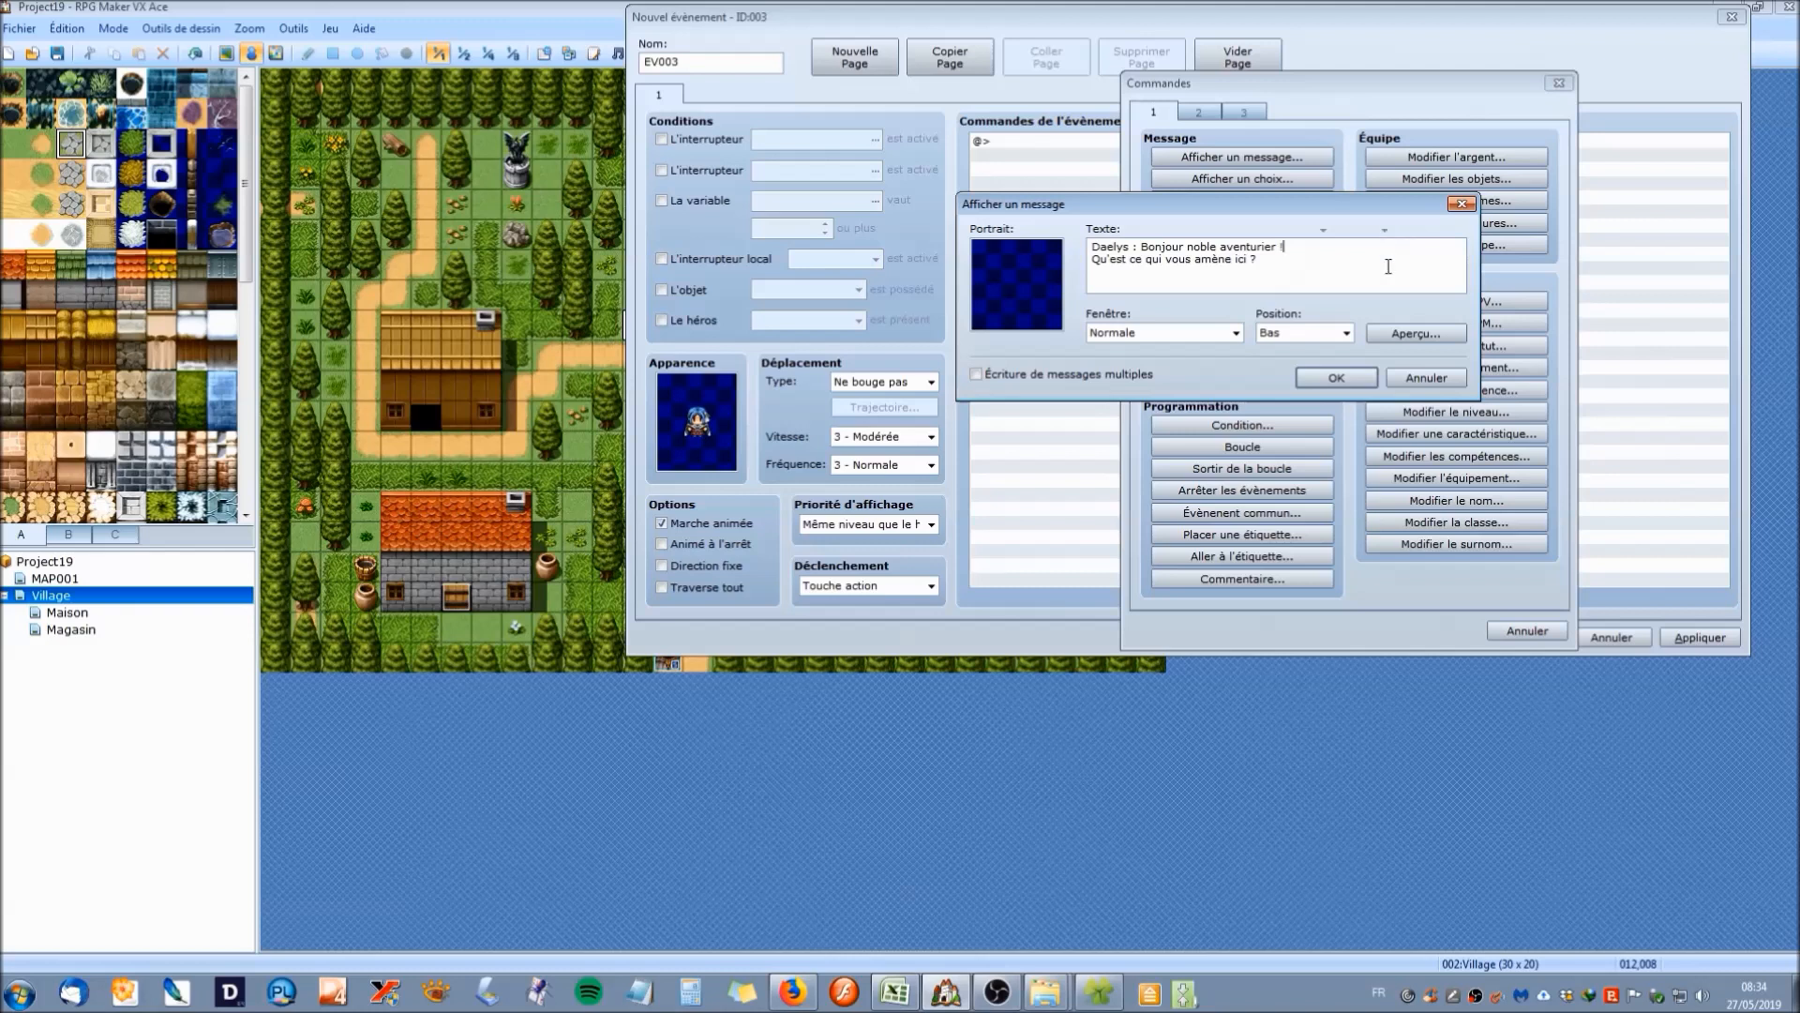
Set the message portrait to the first blue-haired face of Actor2 and preview the result.
{"action": "double_click", "coordinate": [1018, 291]}
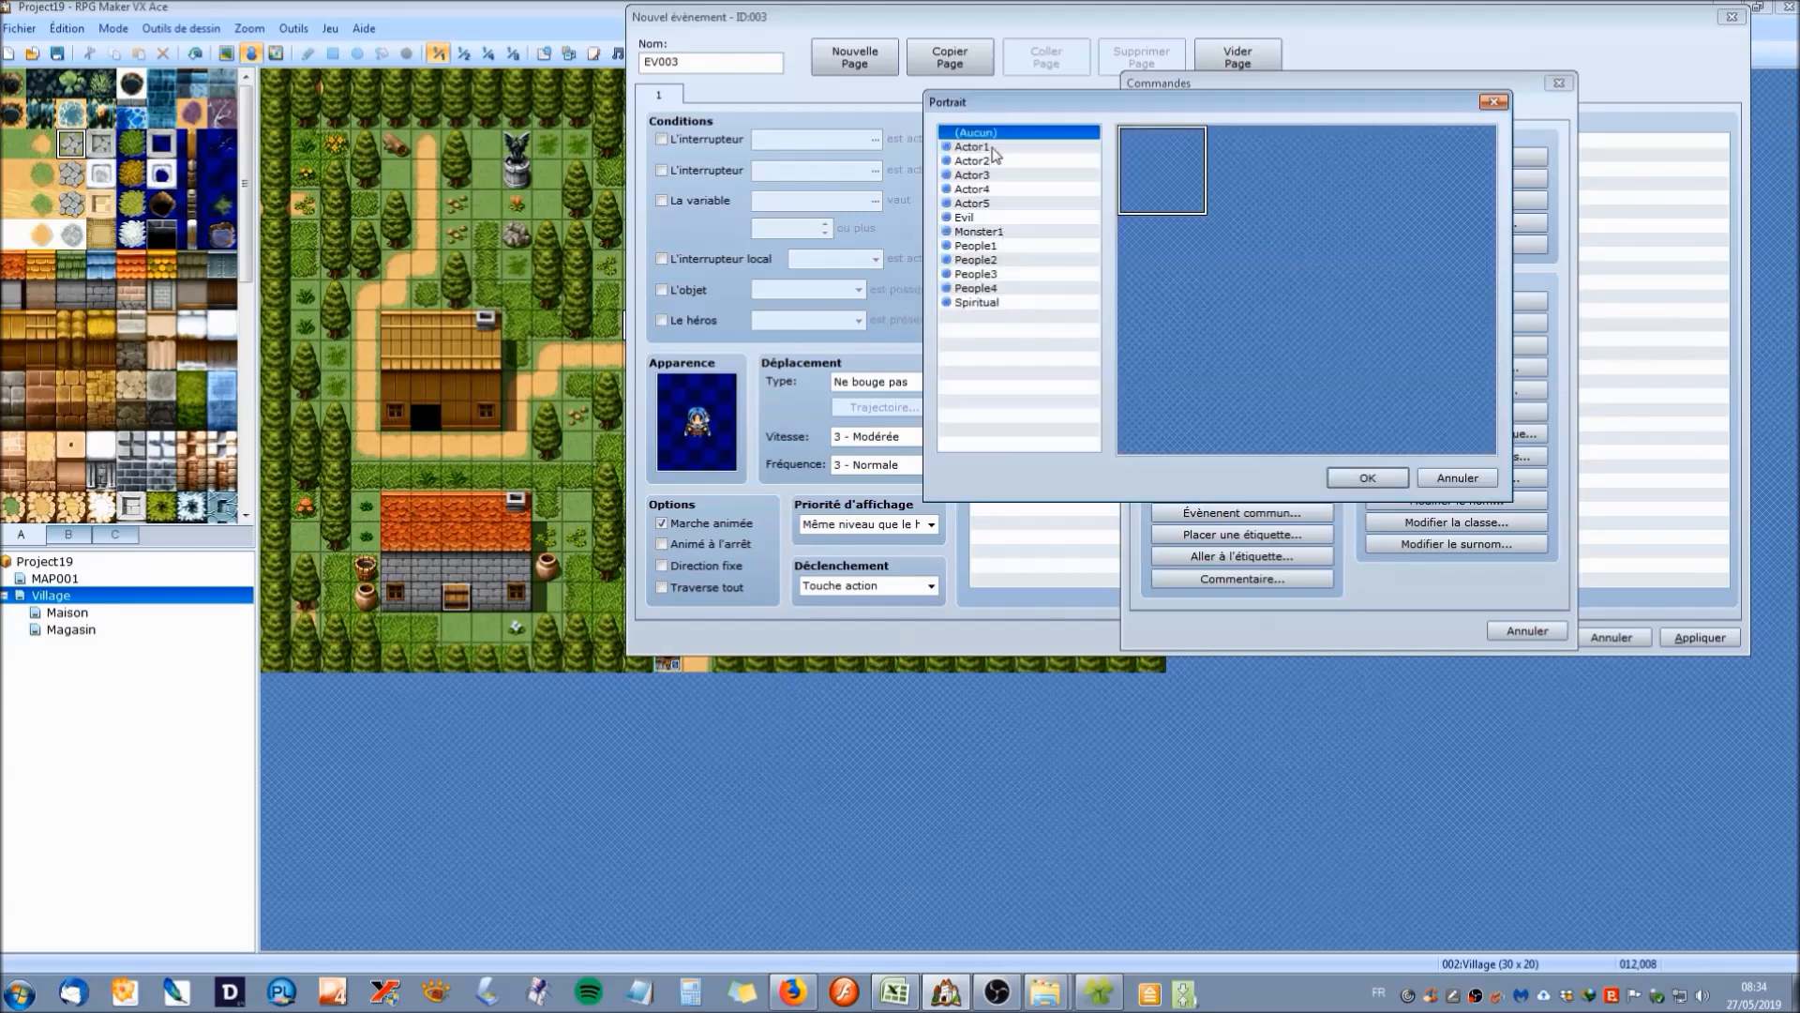
{"action": "left_click", "coordinate": [975, 147]}
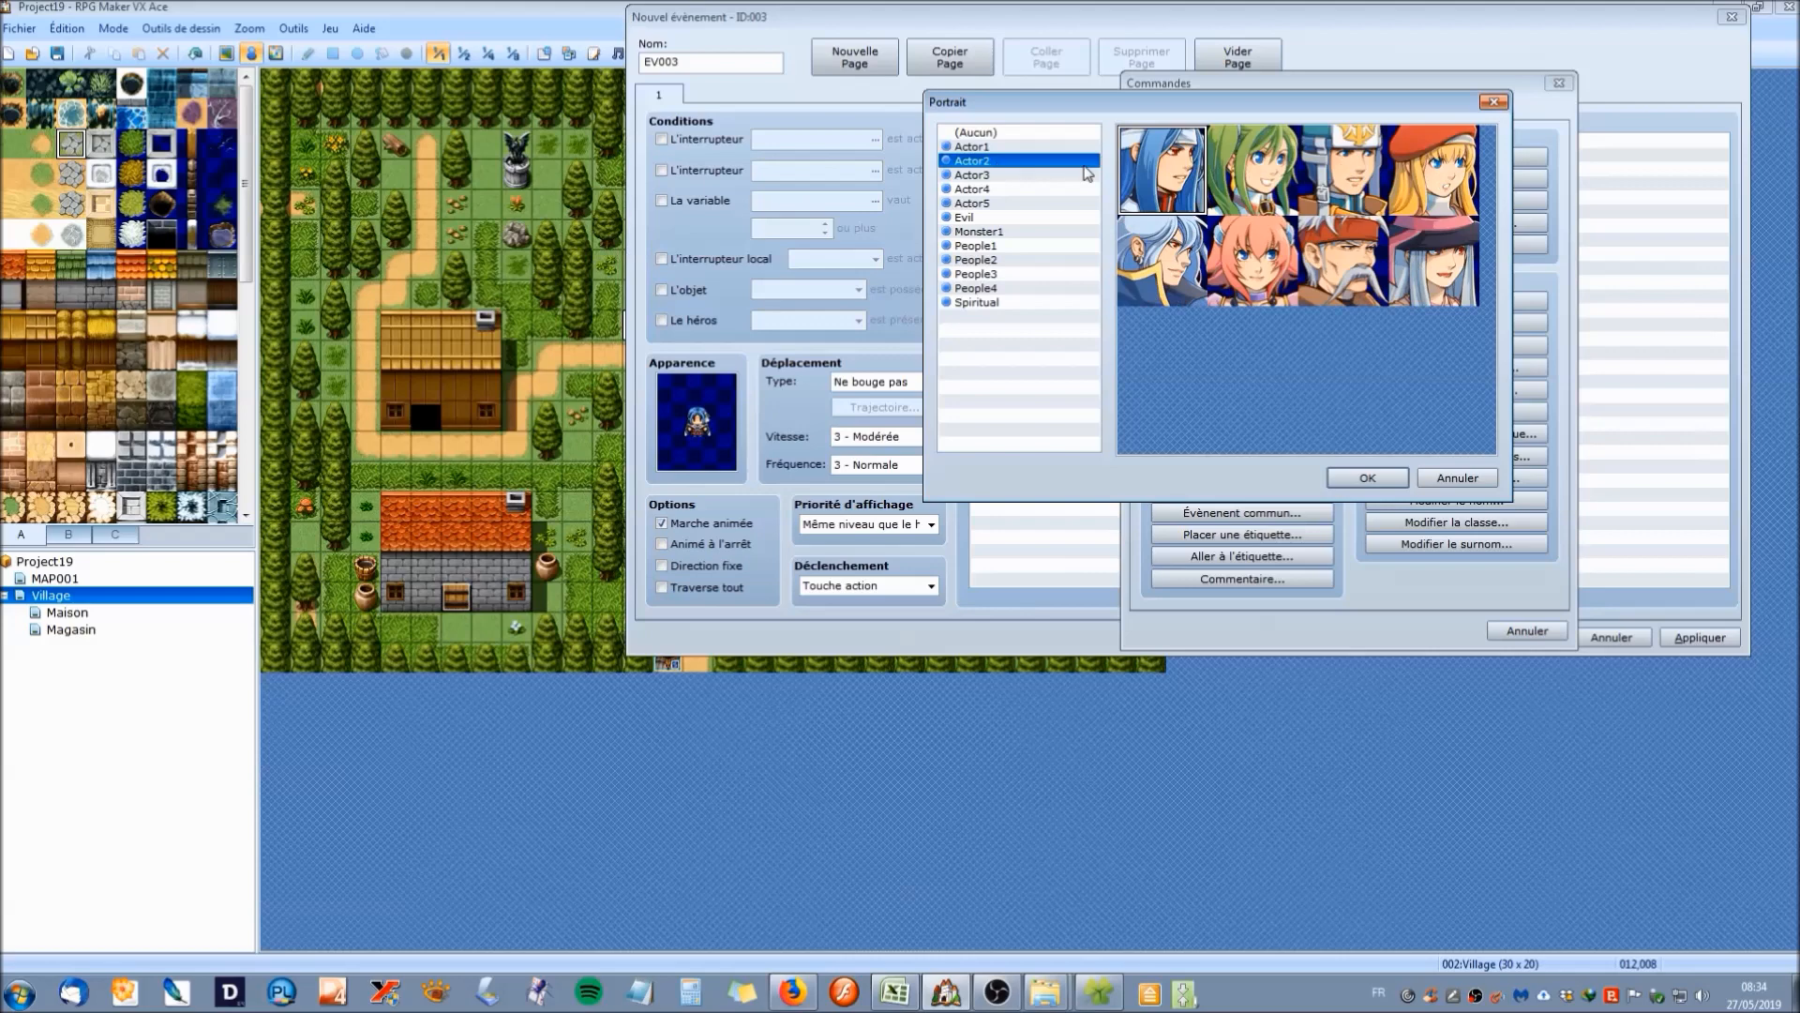
{"action": "left_click", "coordinate": [1360, 478]}
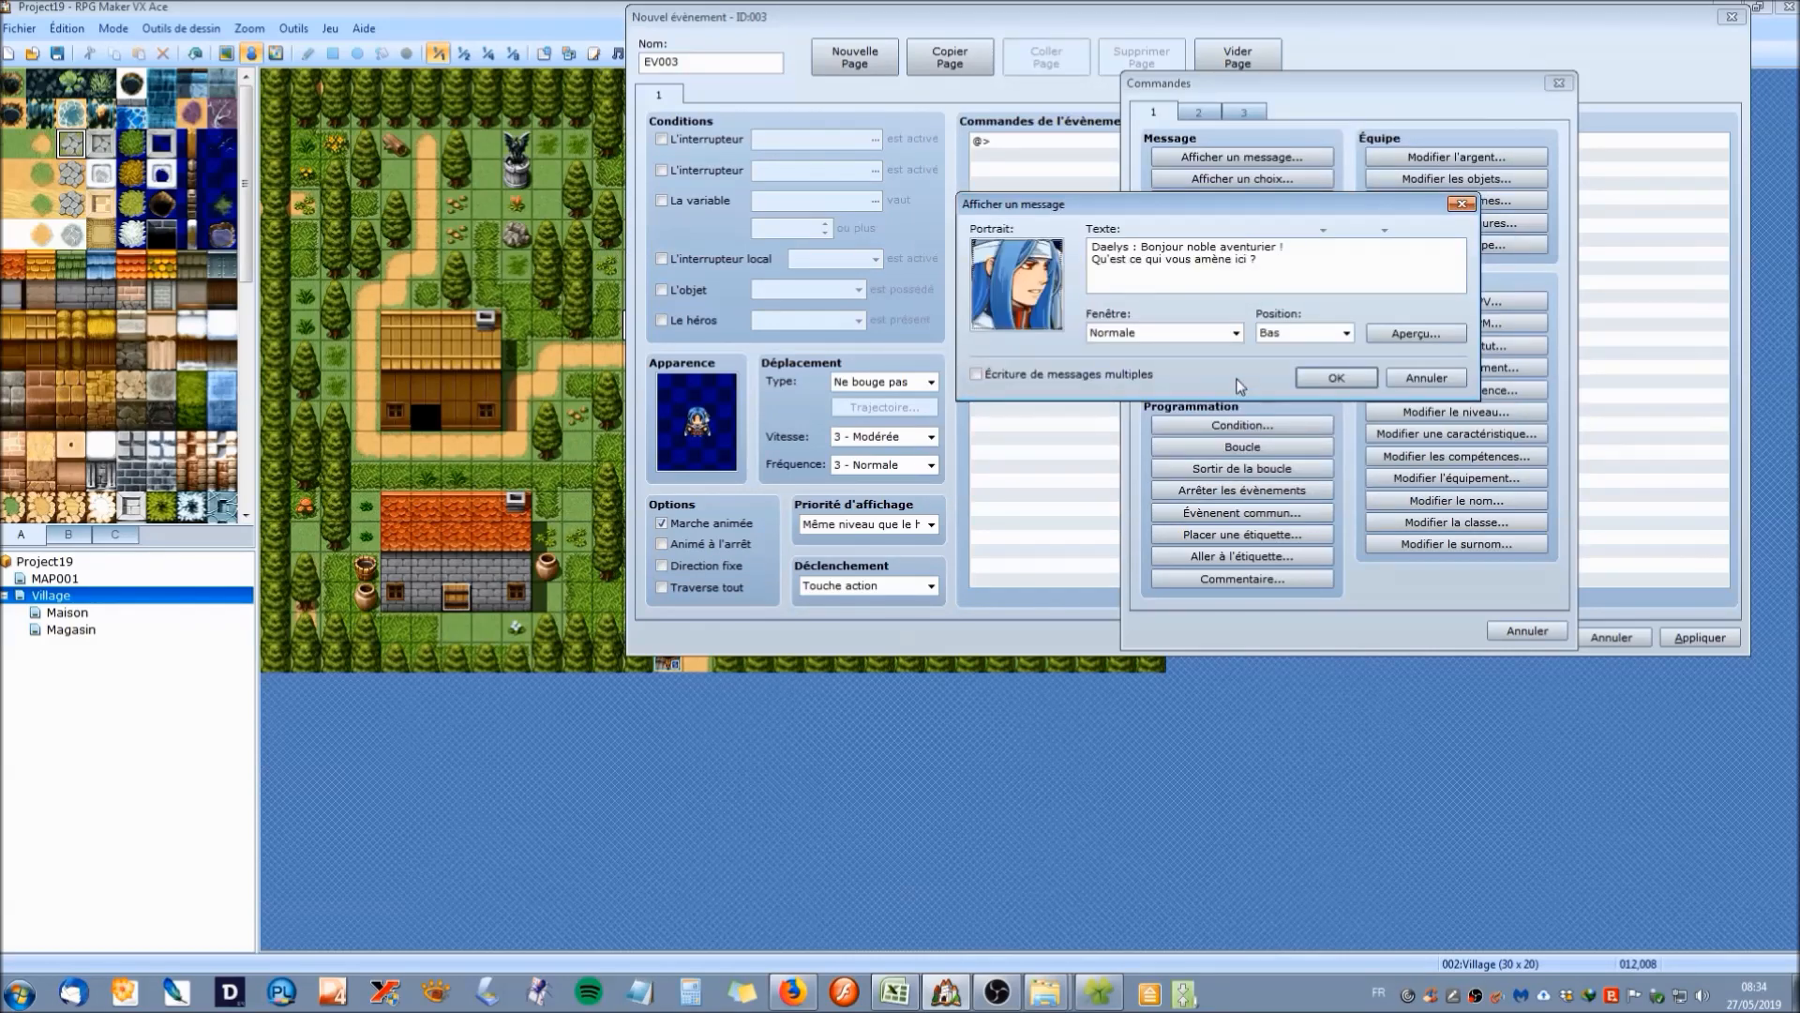
{"action": "left_click", "coordinate": [1417, 334]}
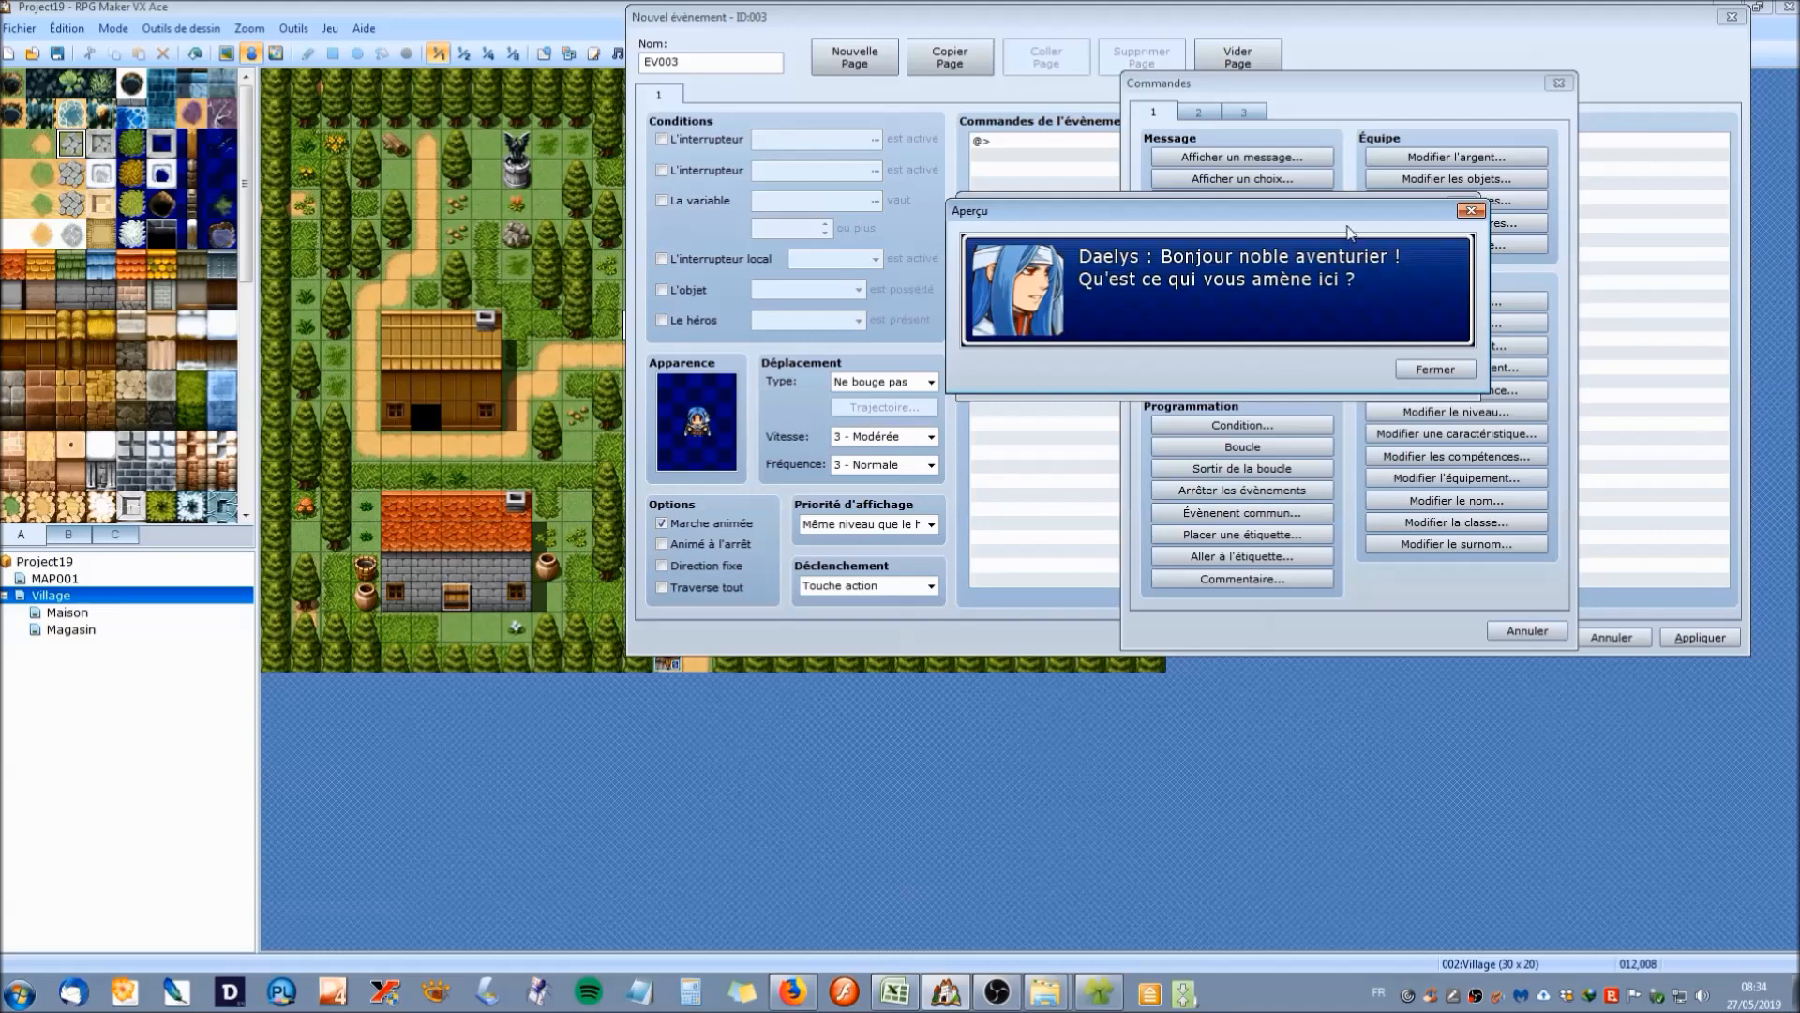
{"action": "left_click", "coordinate": [1277, 360]}
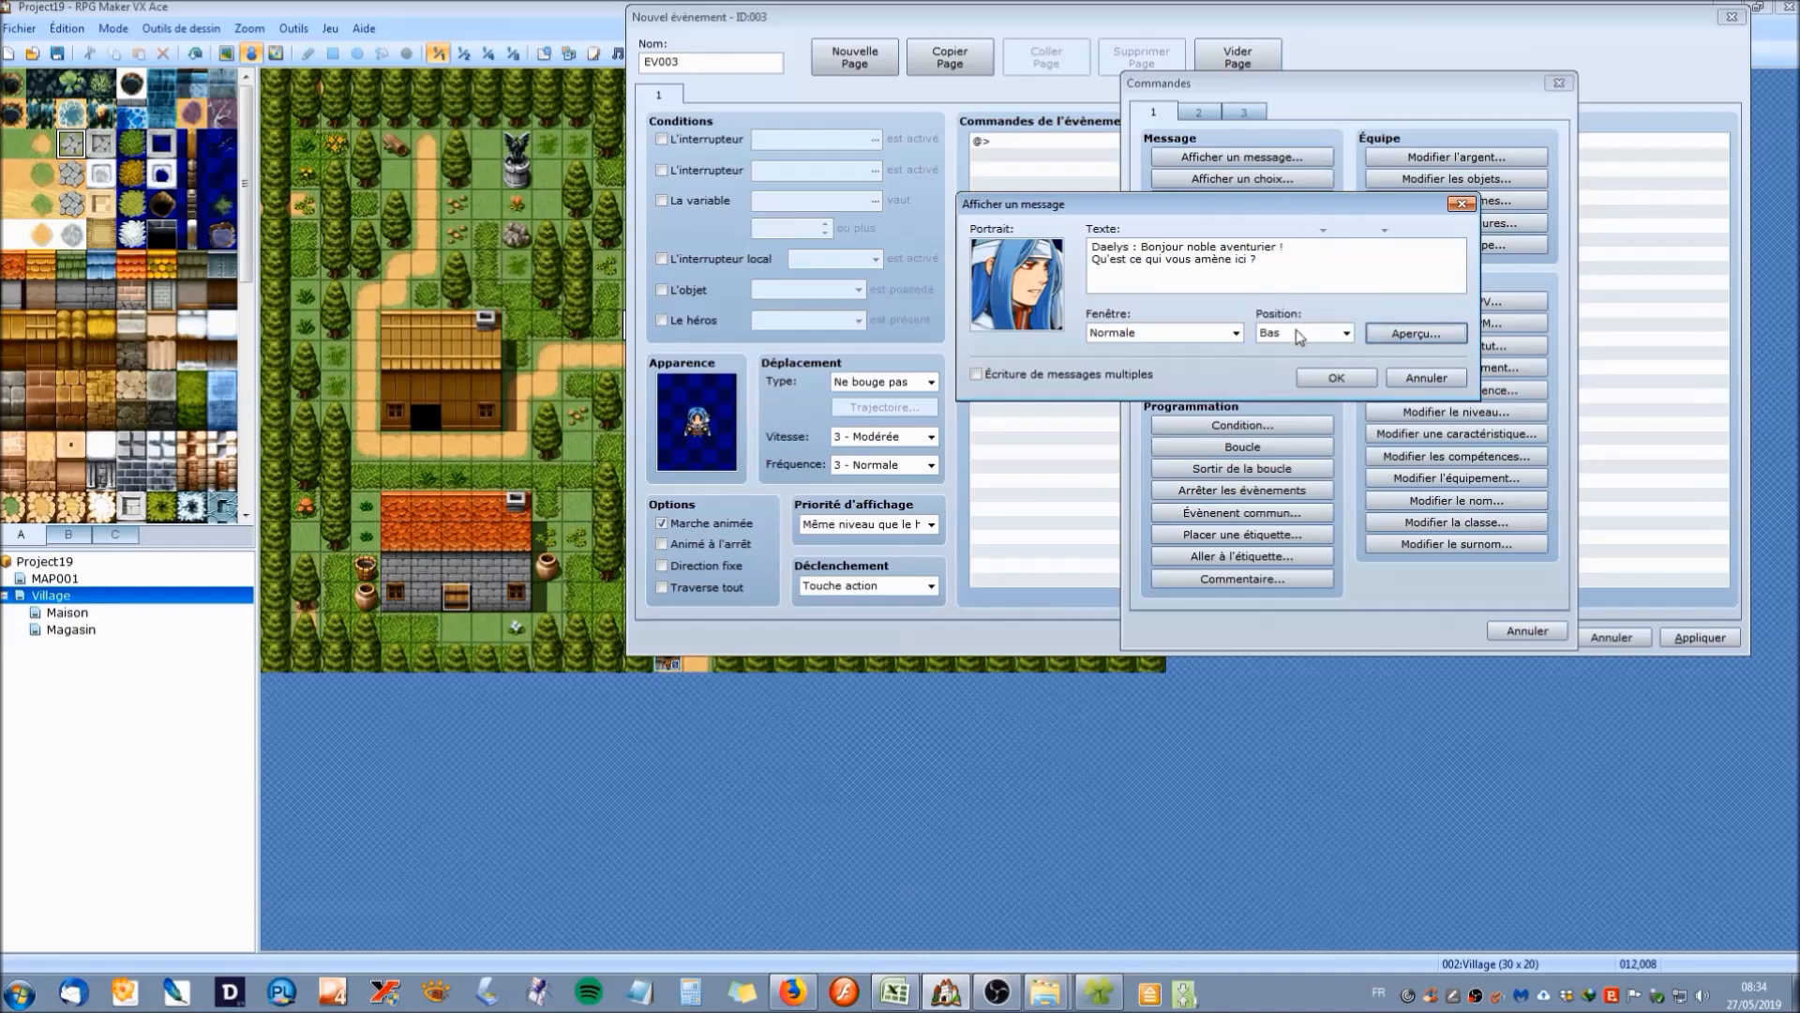
Set the message window style to Bande sombre and preview the message.
{"action": "left_click", "coordinate": [1237, 335]}
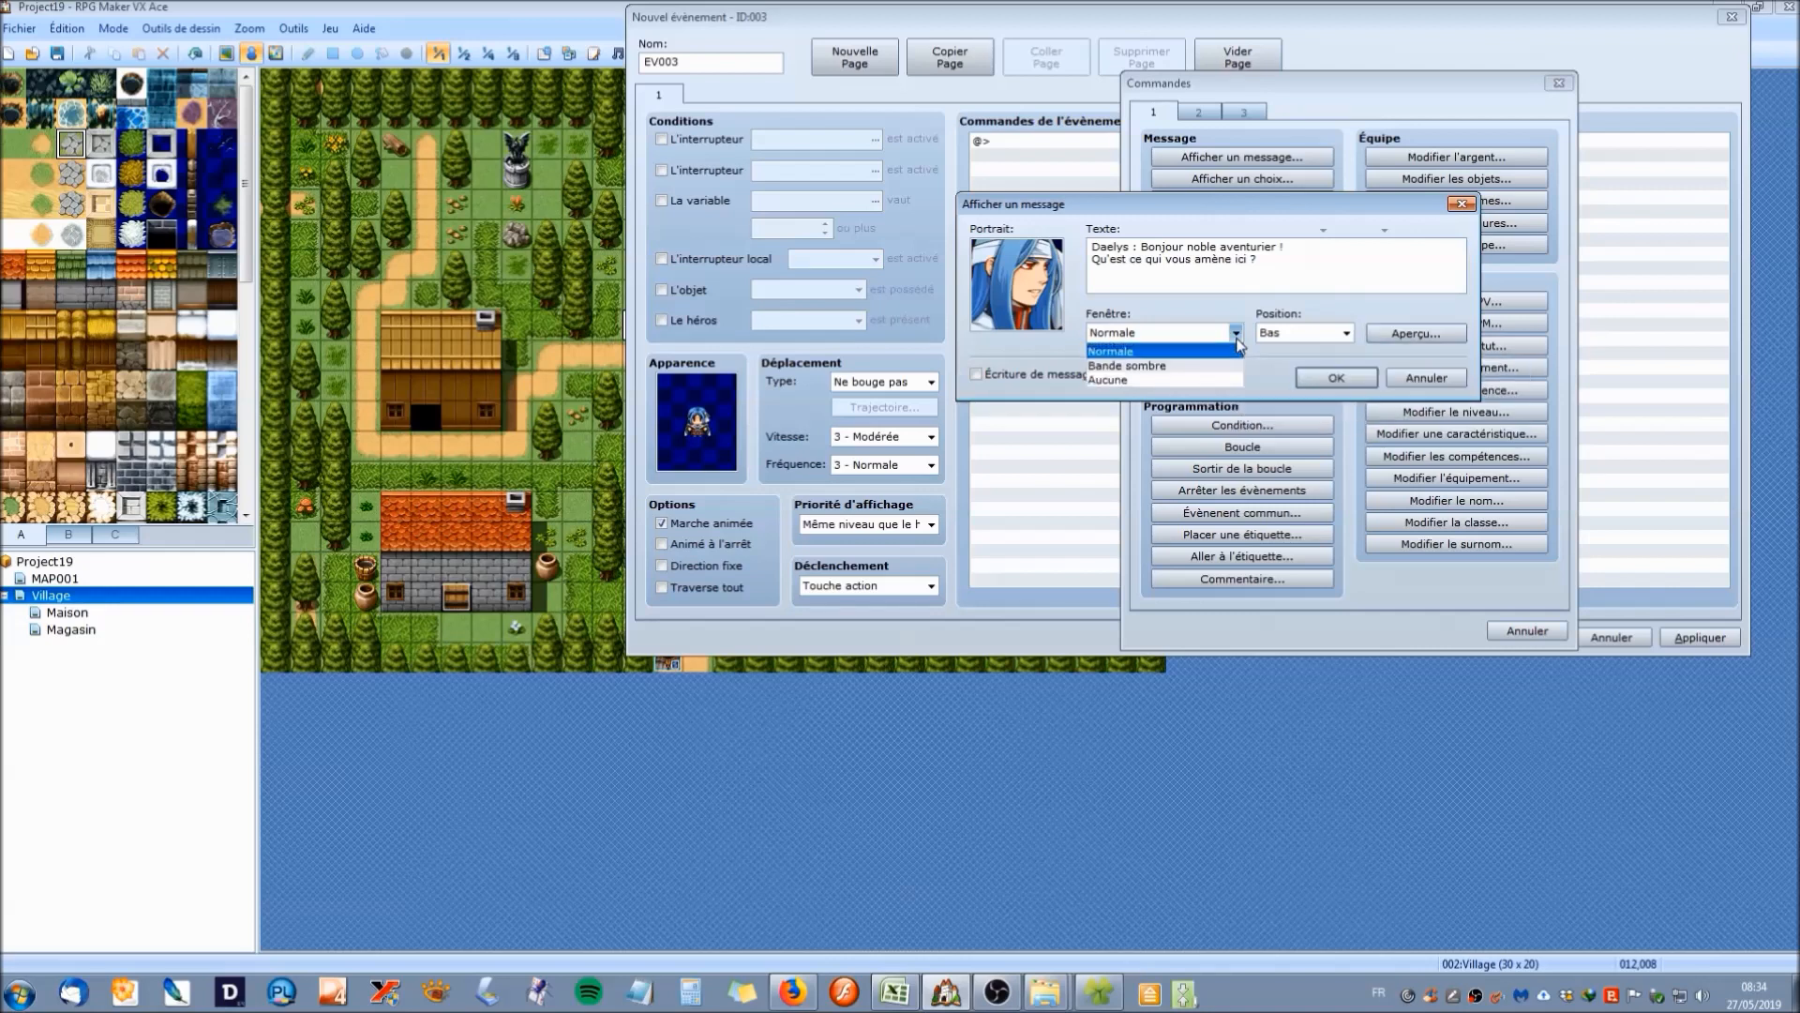
{"action": "left_click", "coordinate": [1210, 364]}
{"action": "left_click", "coordinate": [1420, 331]}
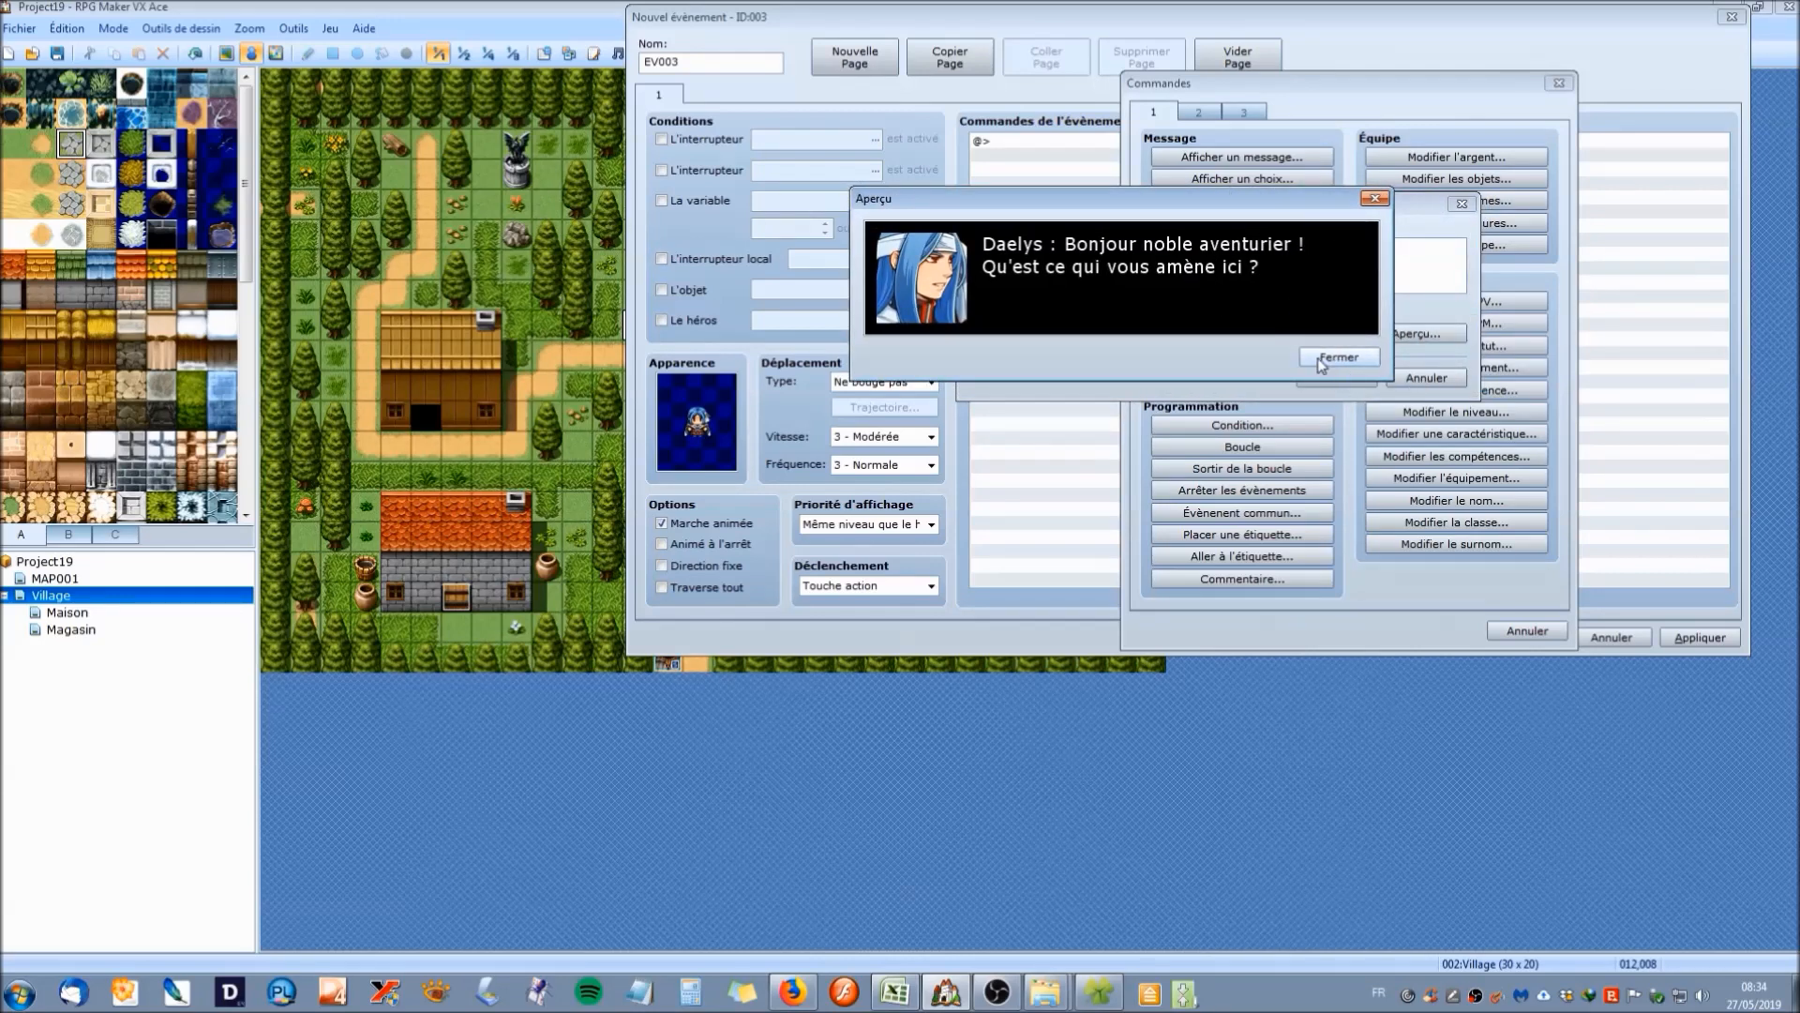
{"action": "left_click", "coordinate": [1327, 357]}
Preview the message with the window style Aucune and restore the style to Normale.
{"action": "left_click", "coordinate": [1236, 333]}
{"action": "left_click", "coordinate": [1216, 380]}
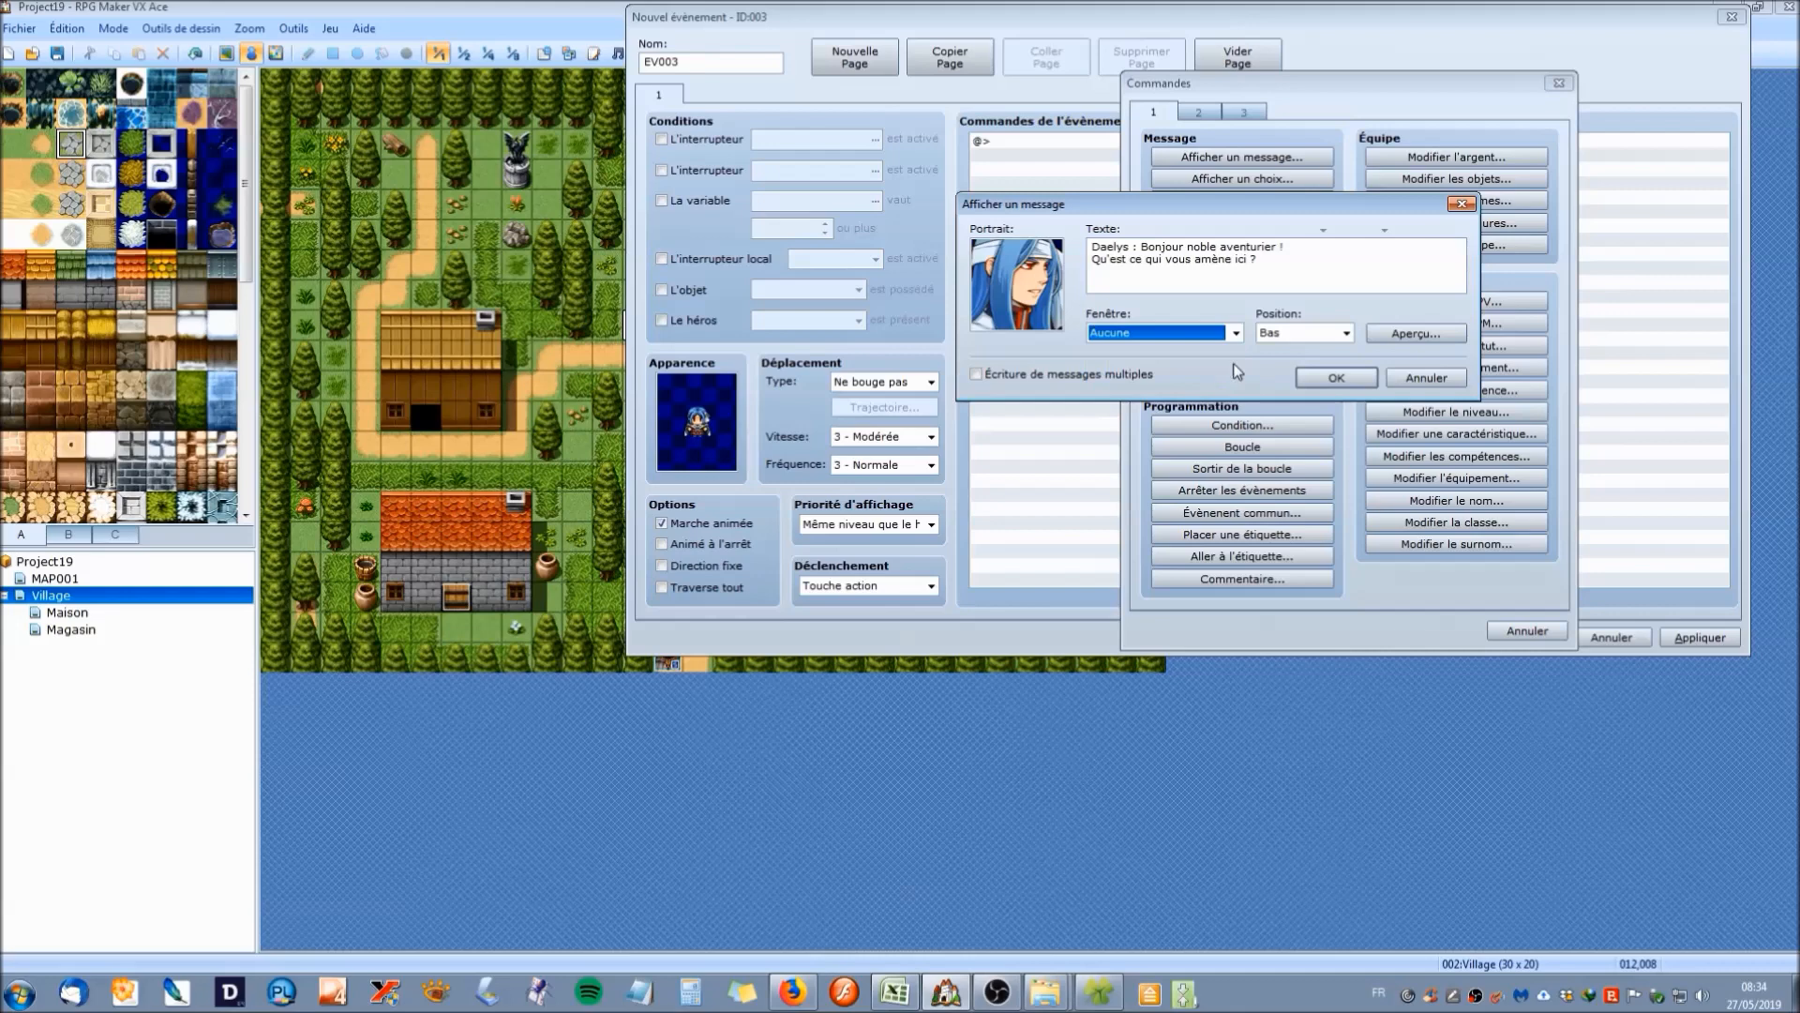
{"action": "left_click", "coordinate": [1442, 342]}
{"action": "left_click_drag", "start_coordinate": [1299, 217], "coordinate": [1266, 226]}
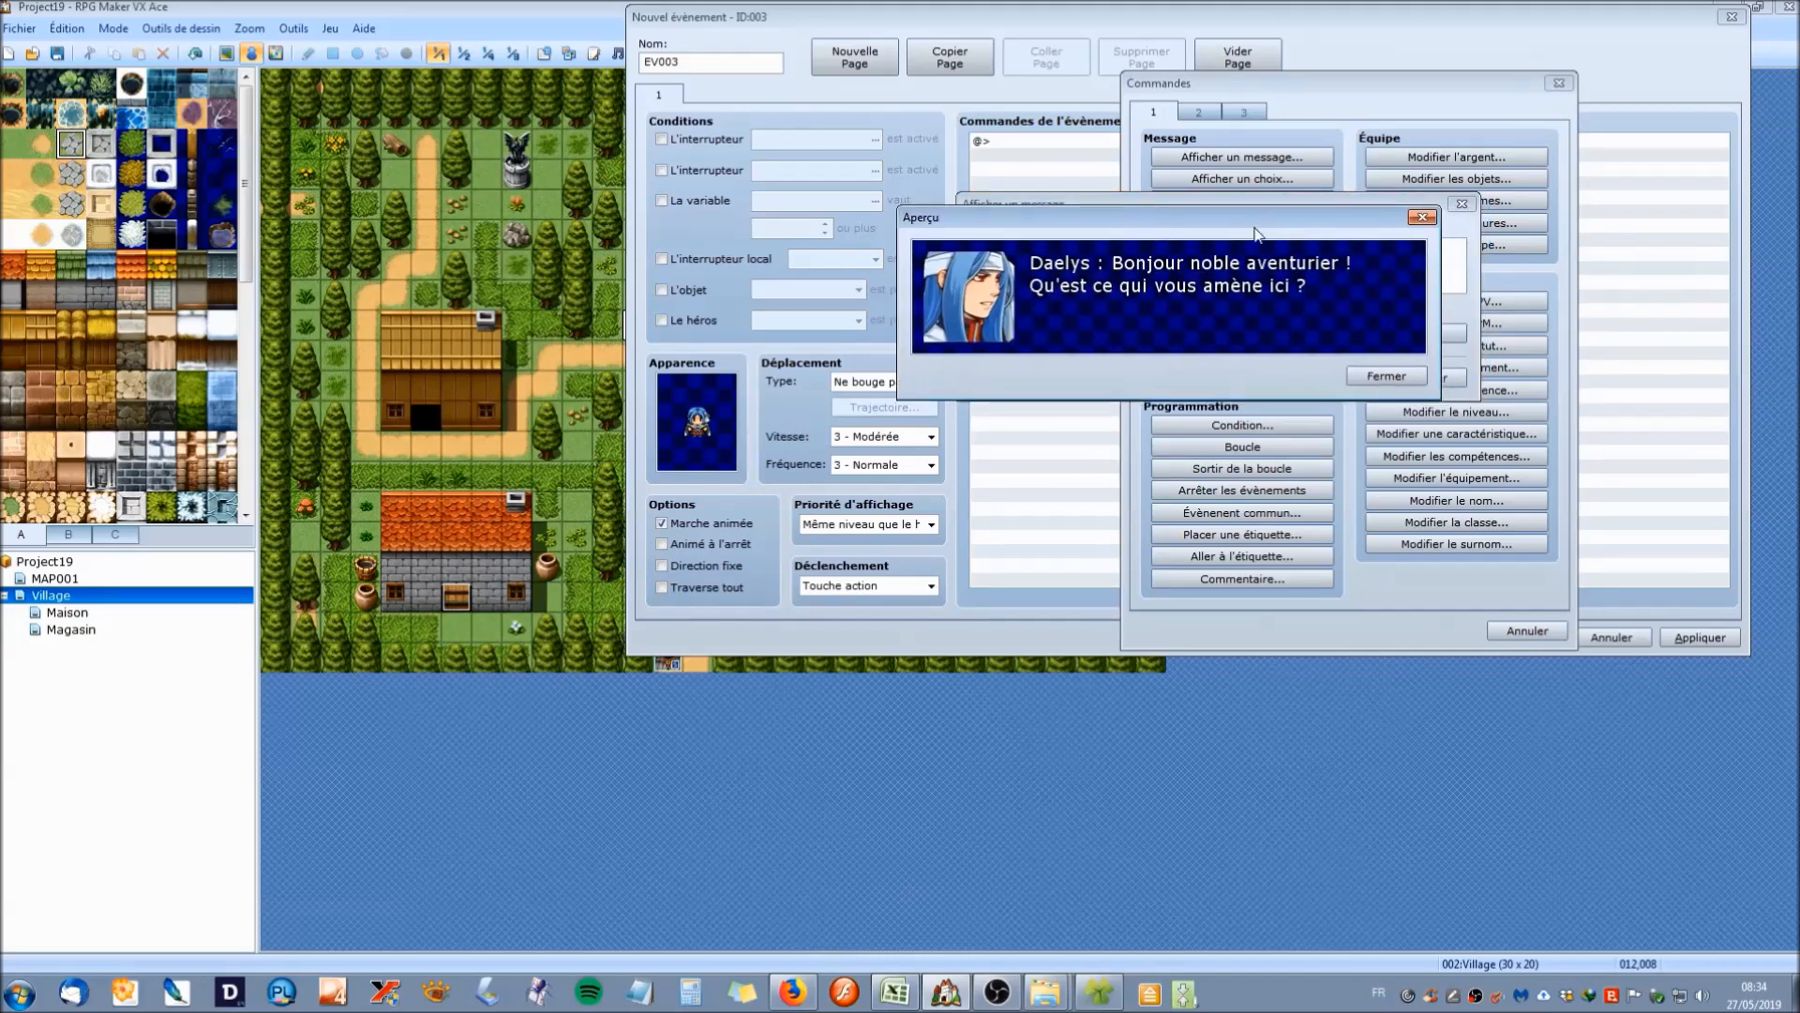
{"action": "left_click", "coordinate": [1363, 378]}
{"action": "left_click", "coordinate": [1236, 332]}
{"action": "left_click", "coordinate": [1154, 346]}
Set the message position to Haut and preview the message.
{"action": "left_click", "coordinate": [1307, 337]}
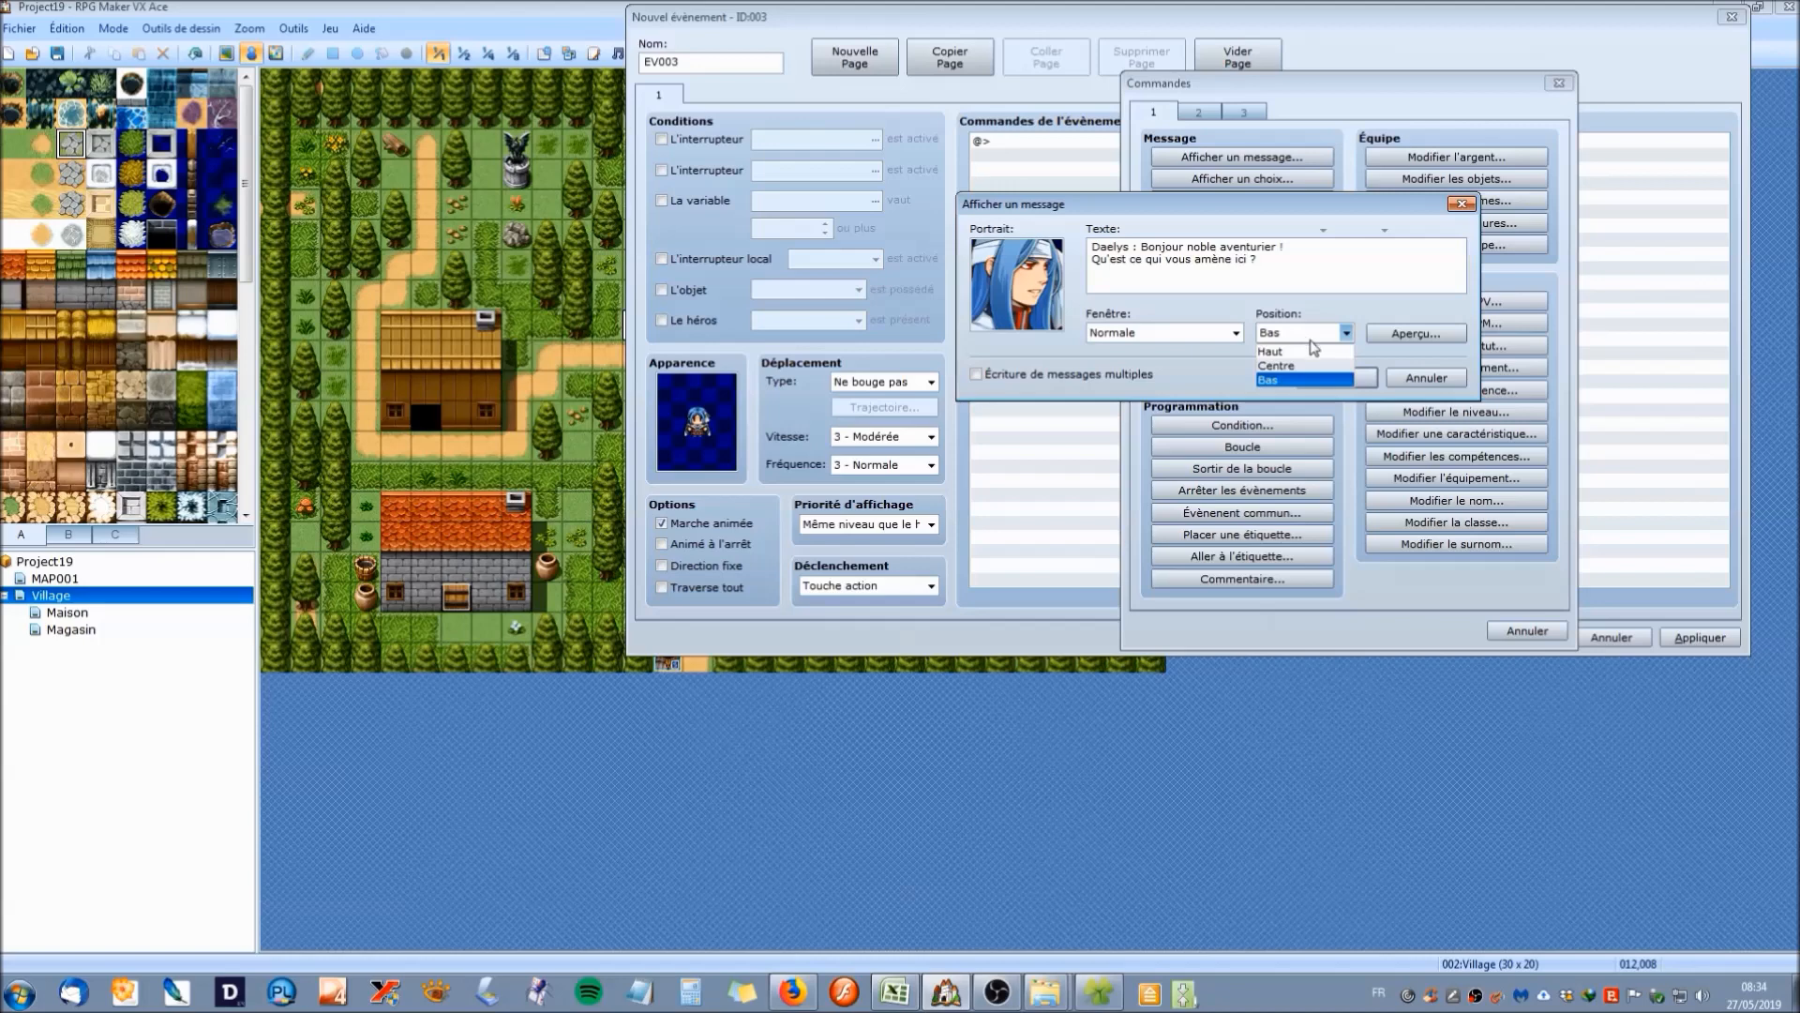
{"action": "left_click", "coordinate": [1317, 350]}
{"action": "left_click", "coordinate": [1407, 333]}
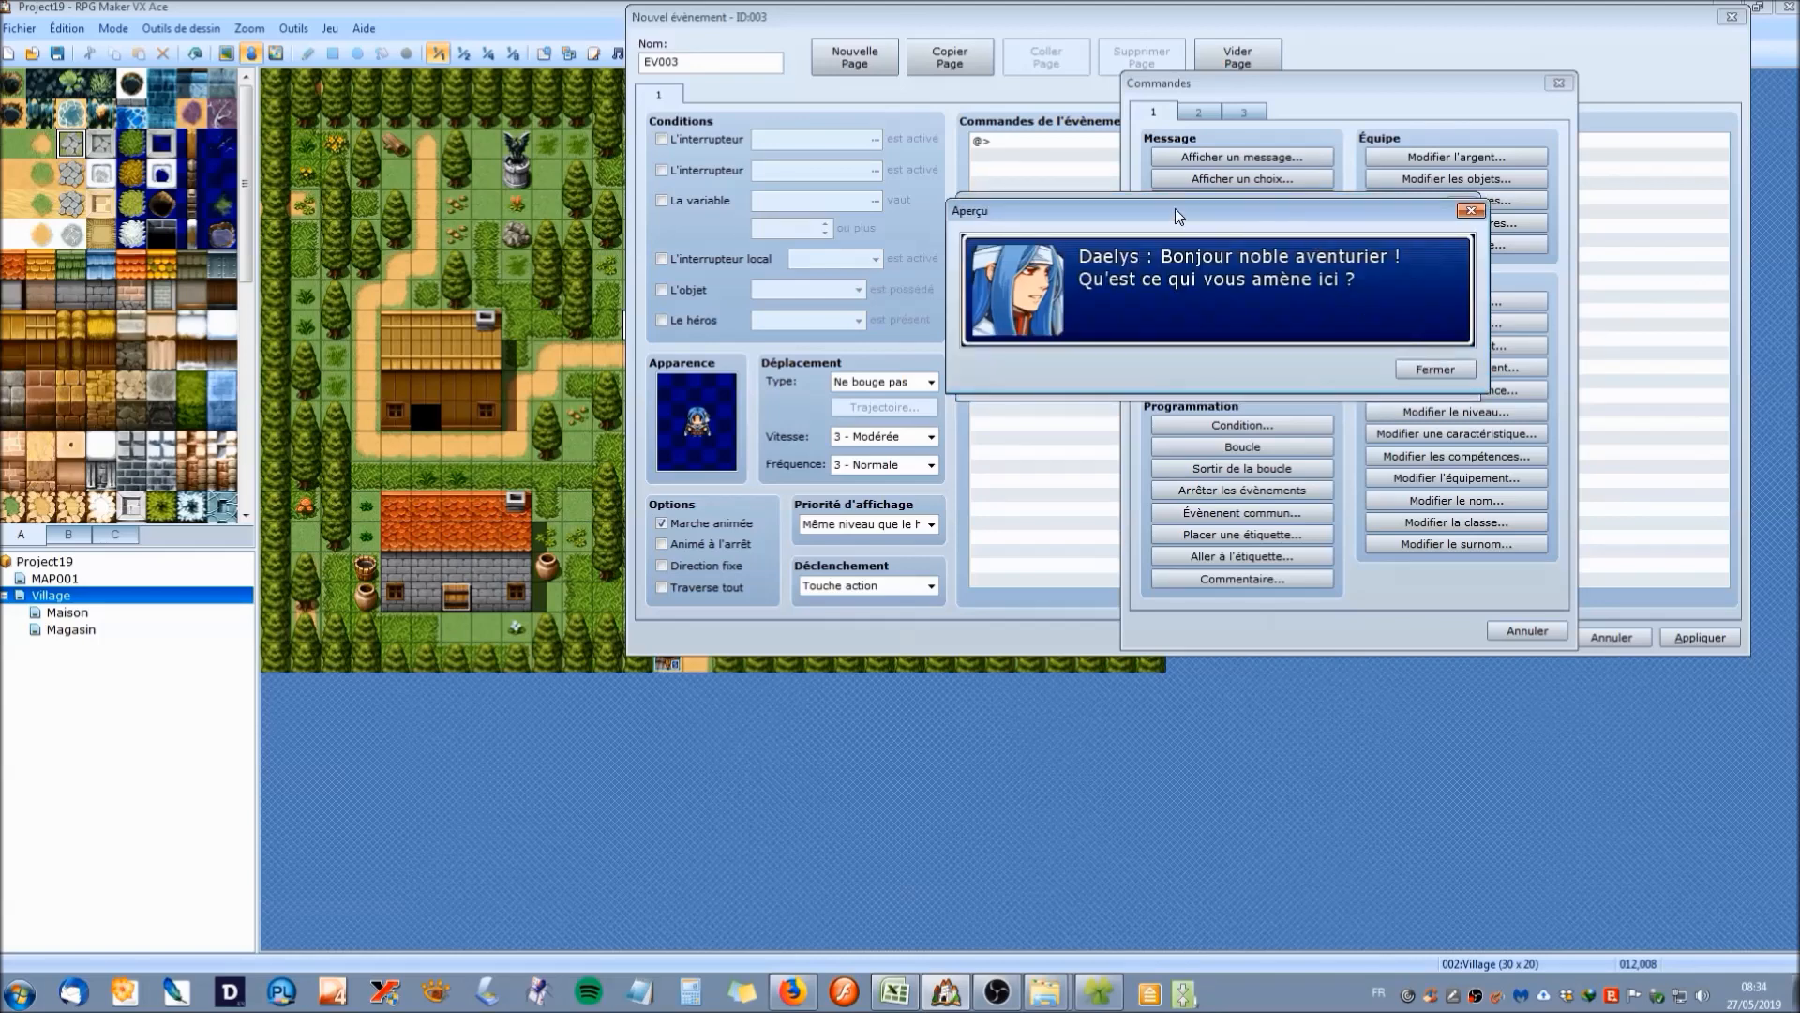
{"action": "left_click_drag", "start_coordinate": [1173, 208], "coordinate": [1121, 210]}
{"action": "left_click", "coordinate": [1355, 369]}
Set the message position to Bas and add the message command to the event.
{"action": "left_click", "coordinate": [1311, 332]}
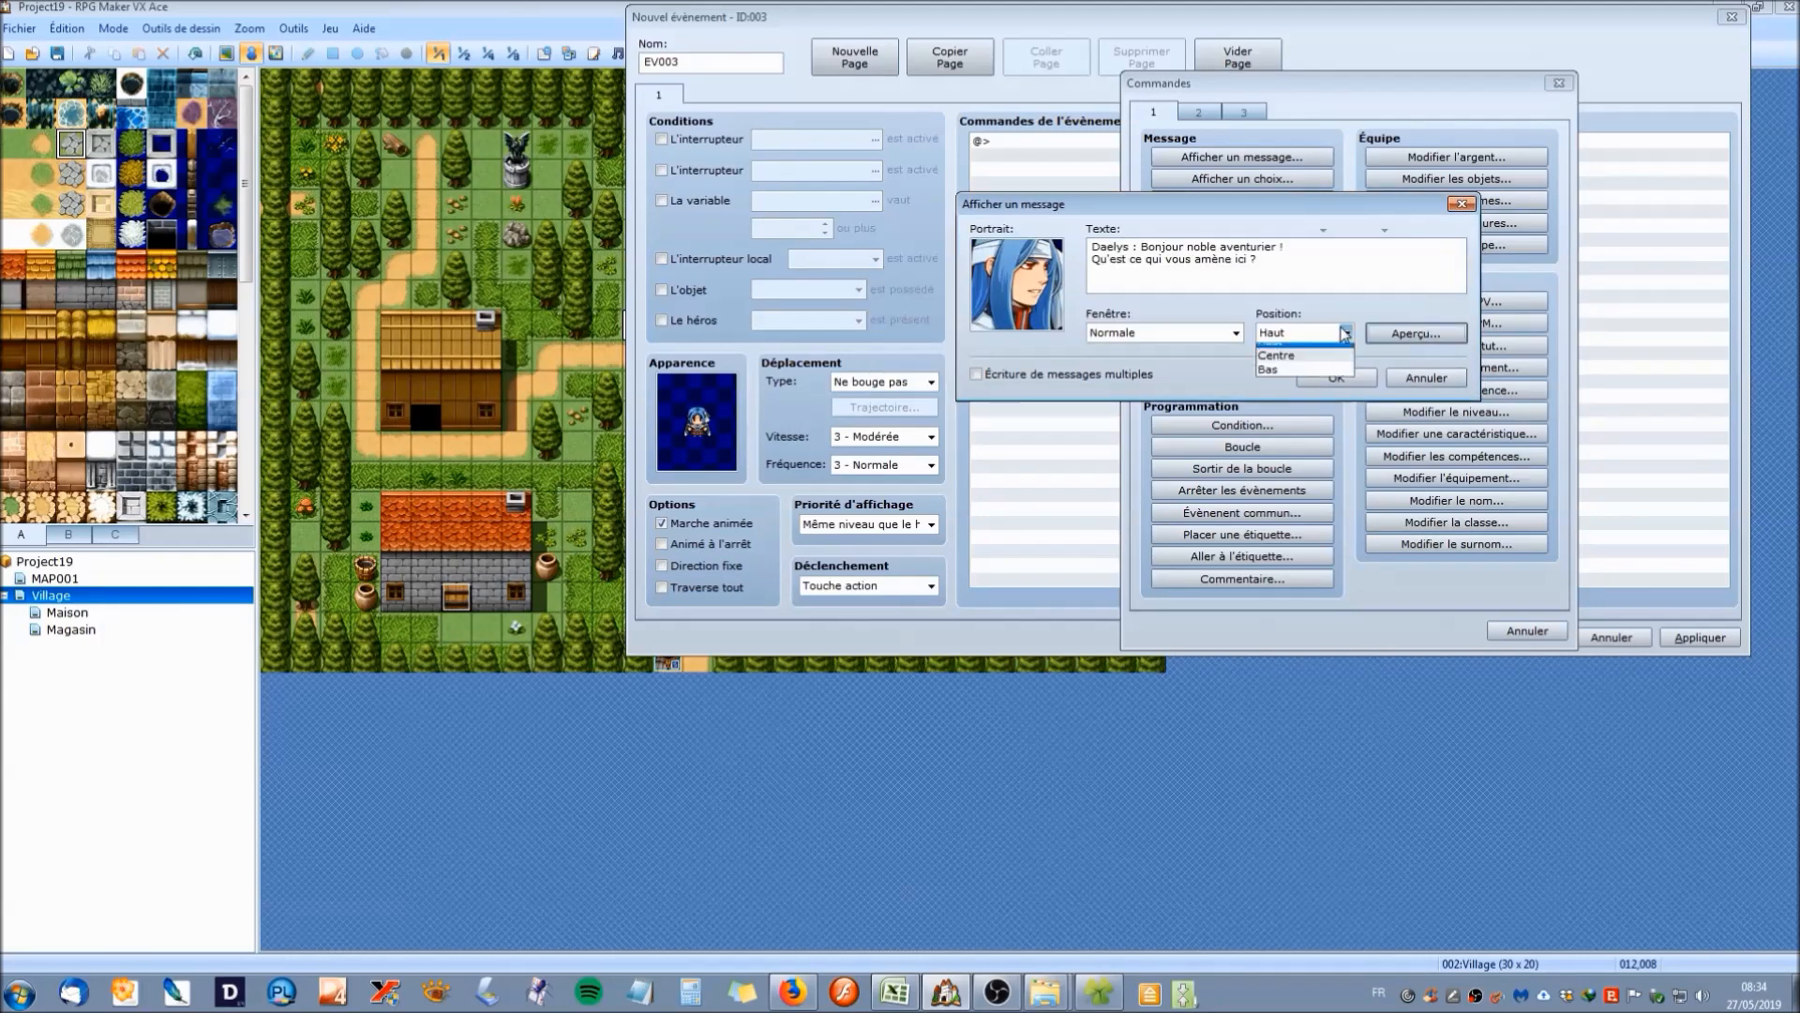
{"action": "left_click", "coordinate": [1309, 378]}
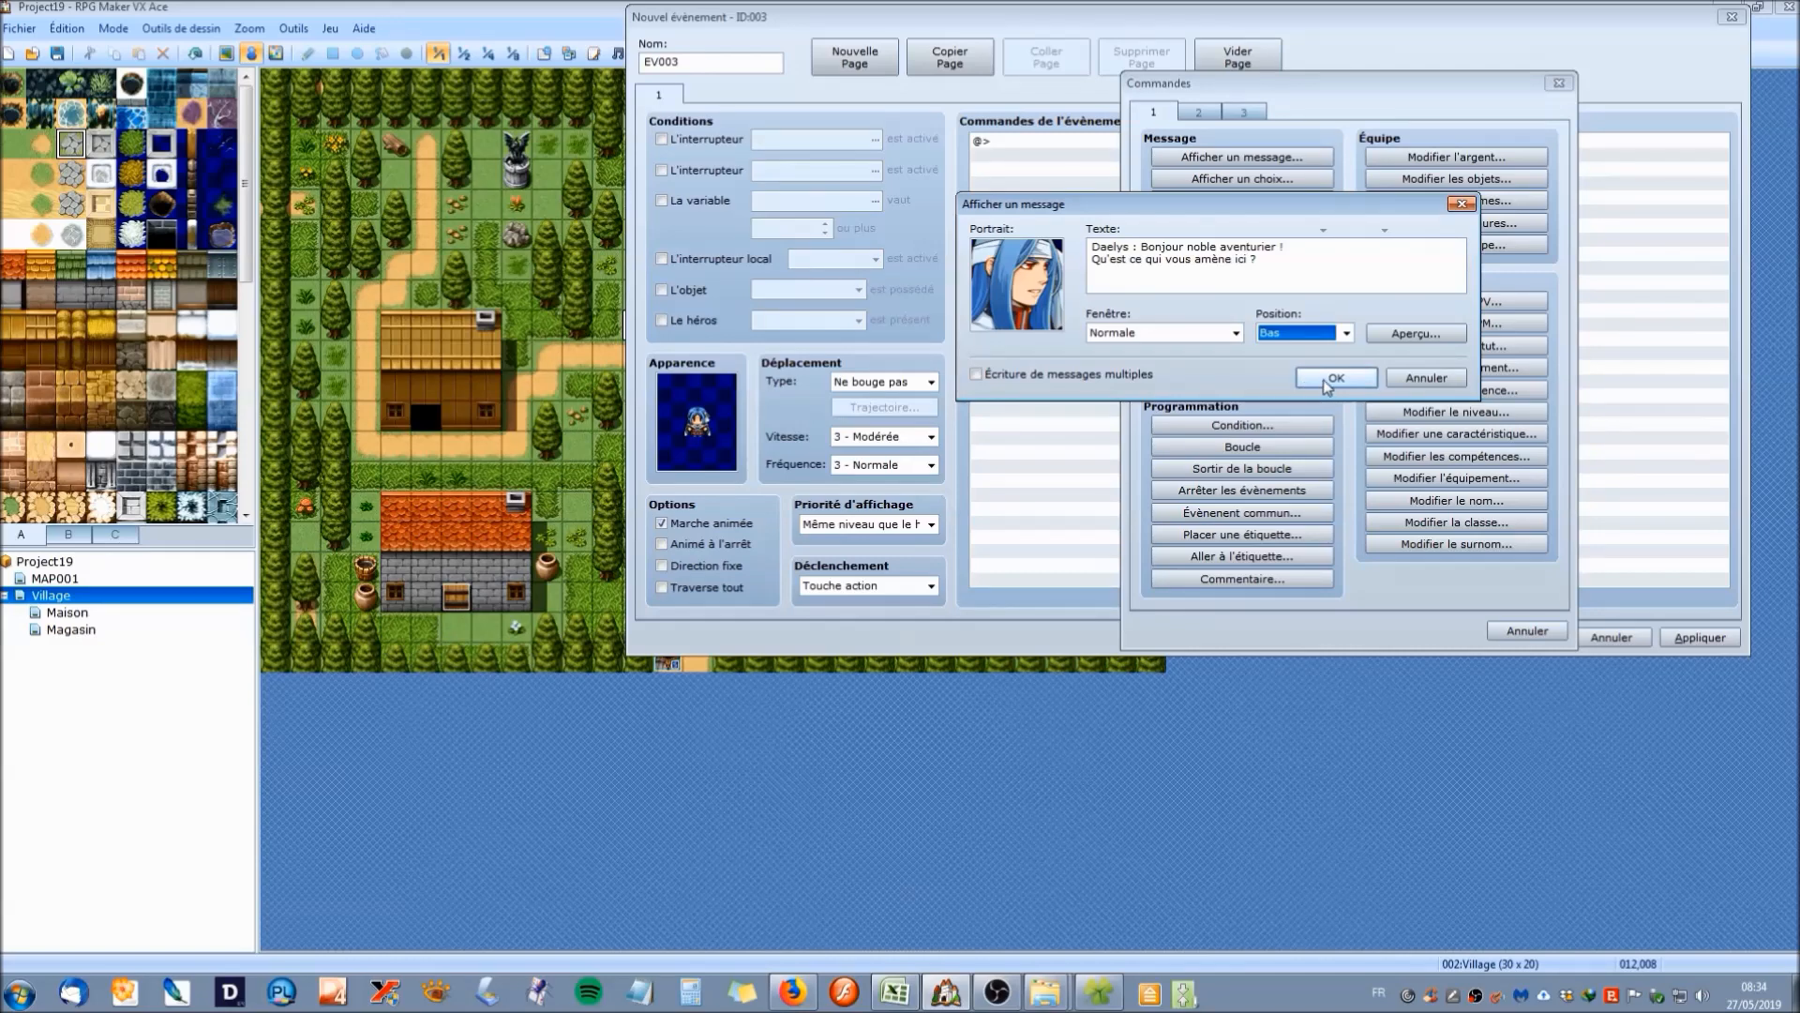
{"action": "left_click", "coordinate": [1328, 380]}
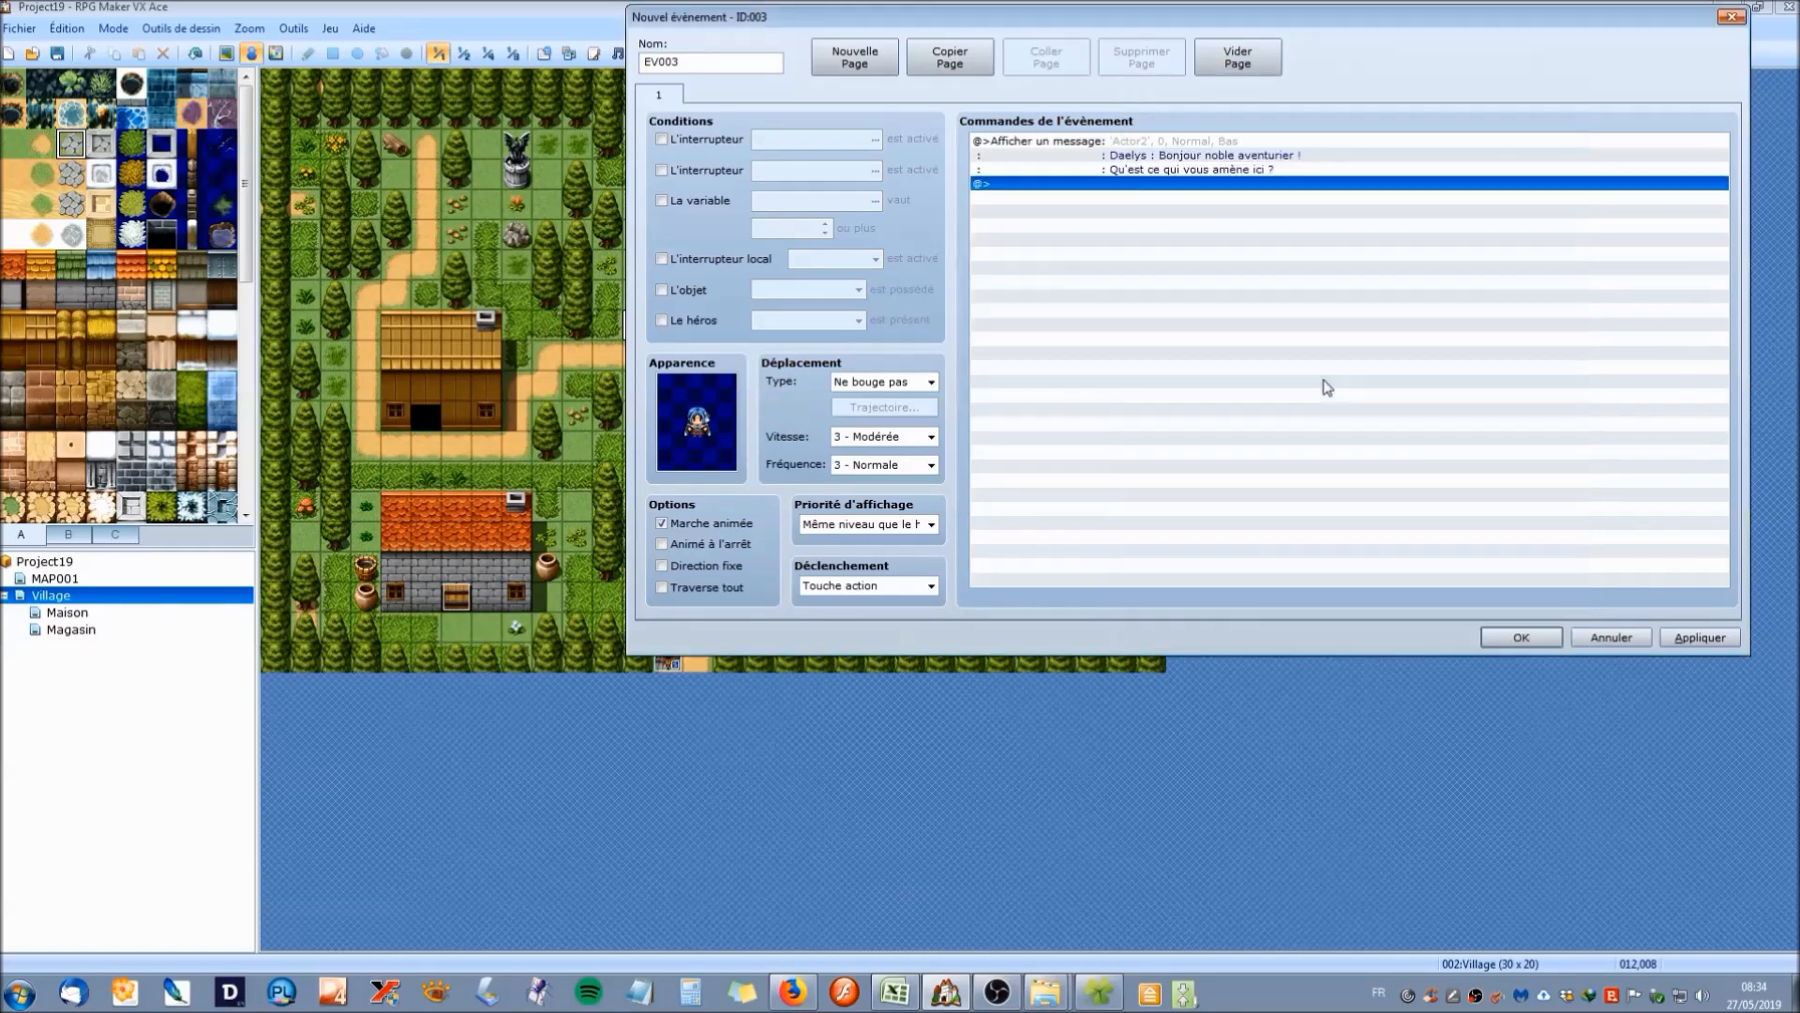
Set the event's trigger to Contact avec le héros and save the event on the Village map.
{"action": "left_click", "coordinate": [931, 588]}
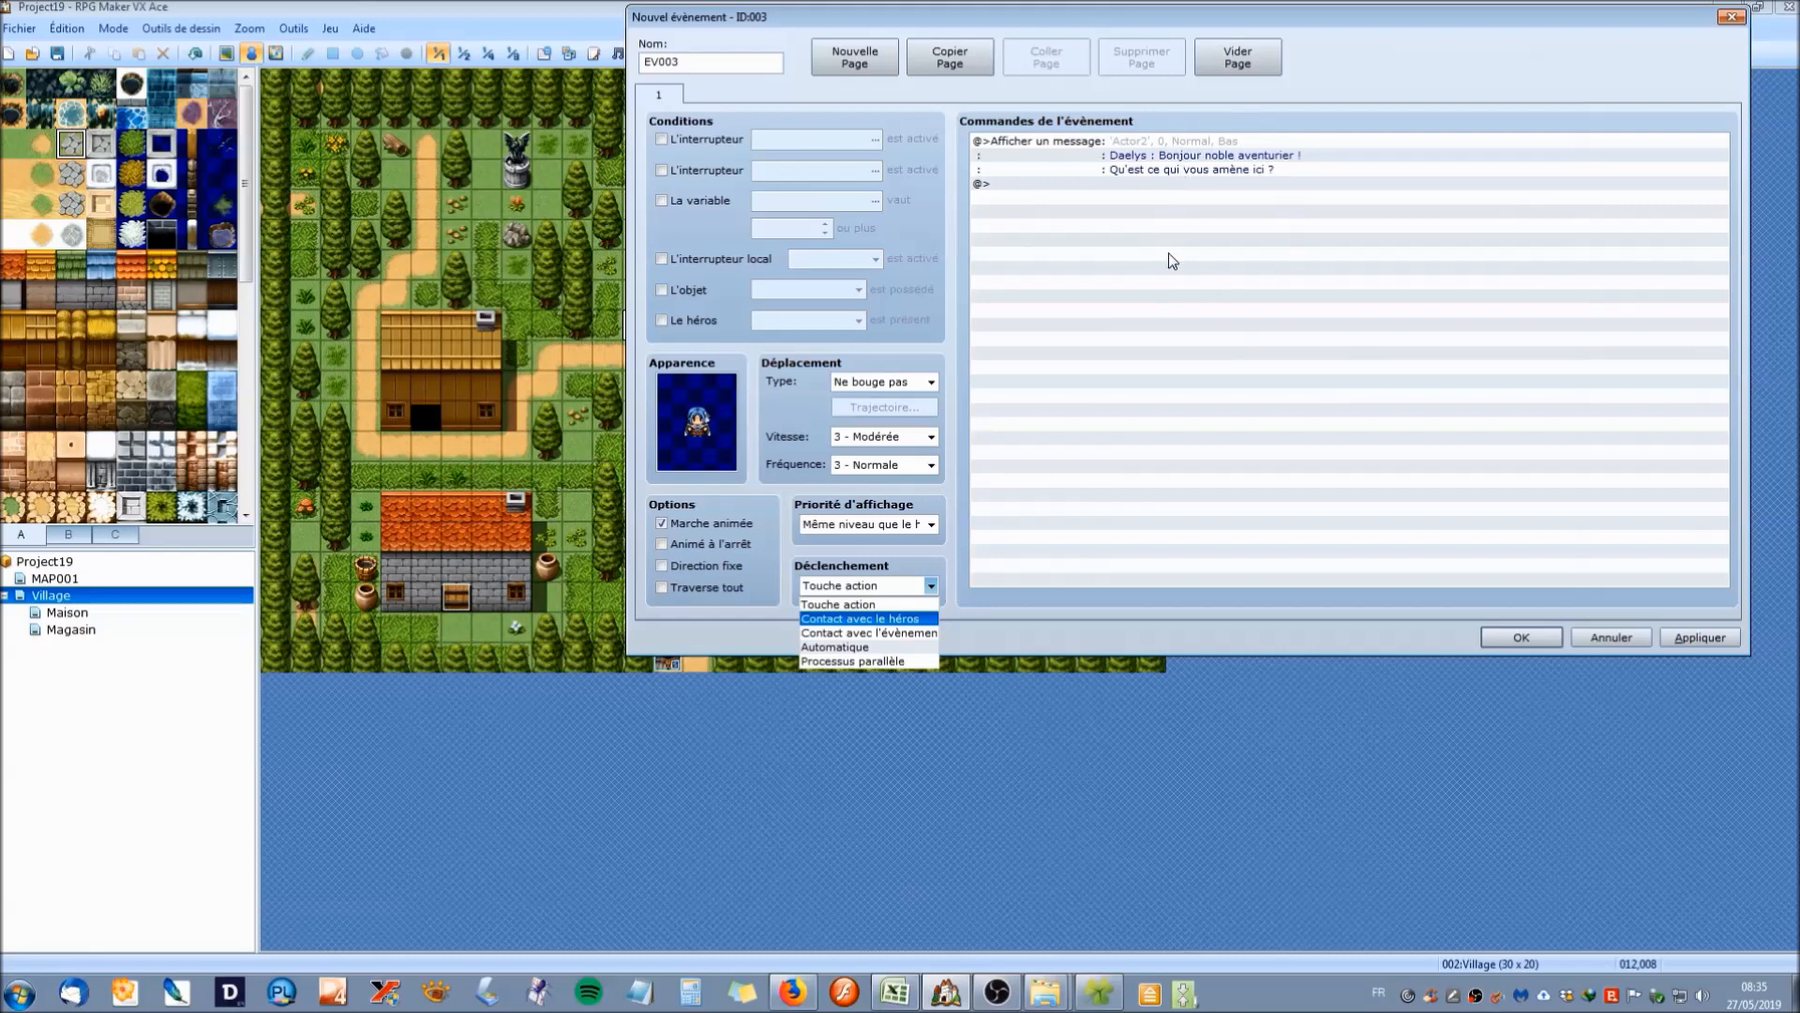
{"action": "left_click", "coordinate": [877, 619]}
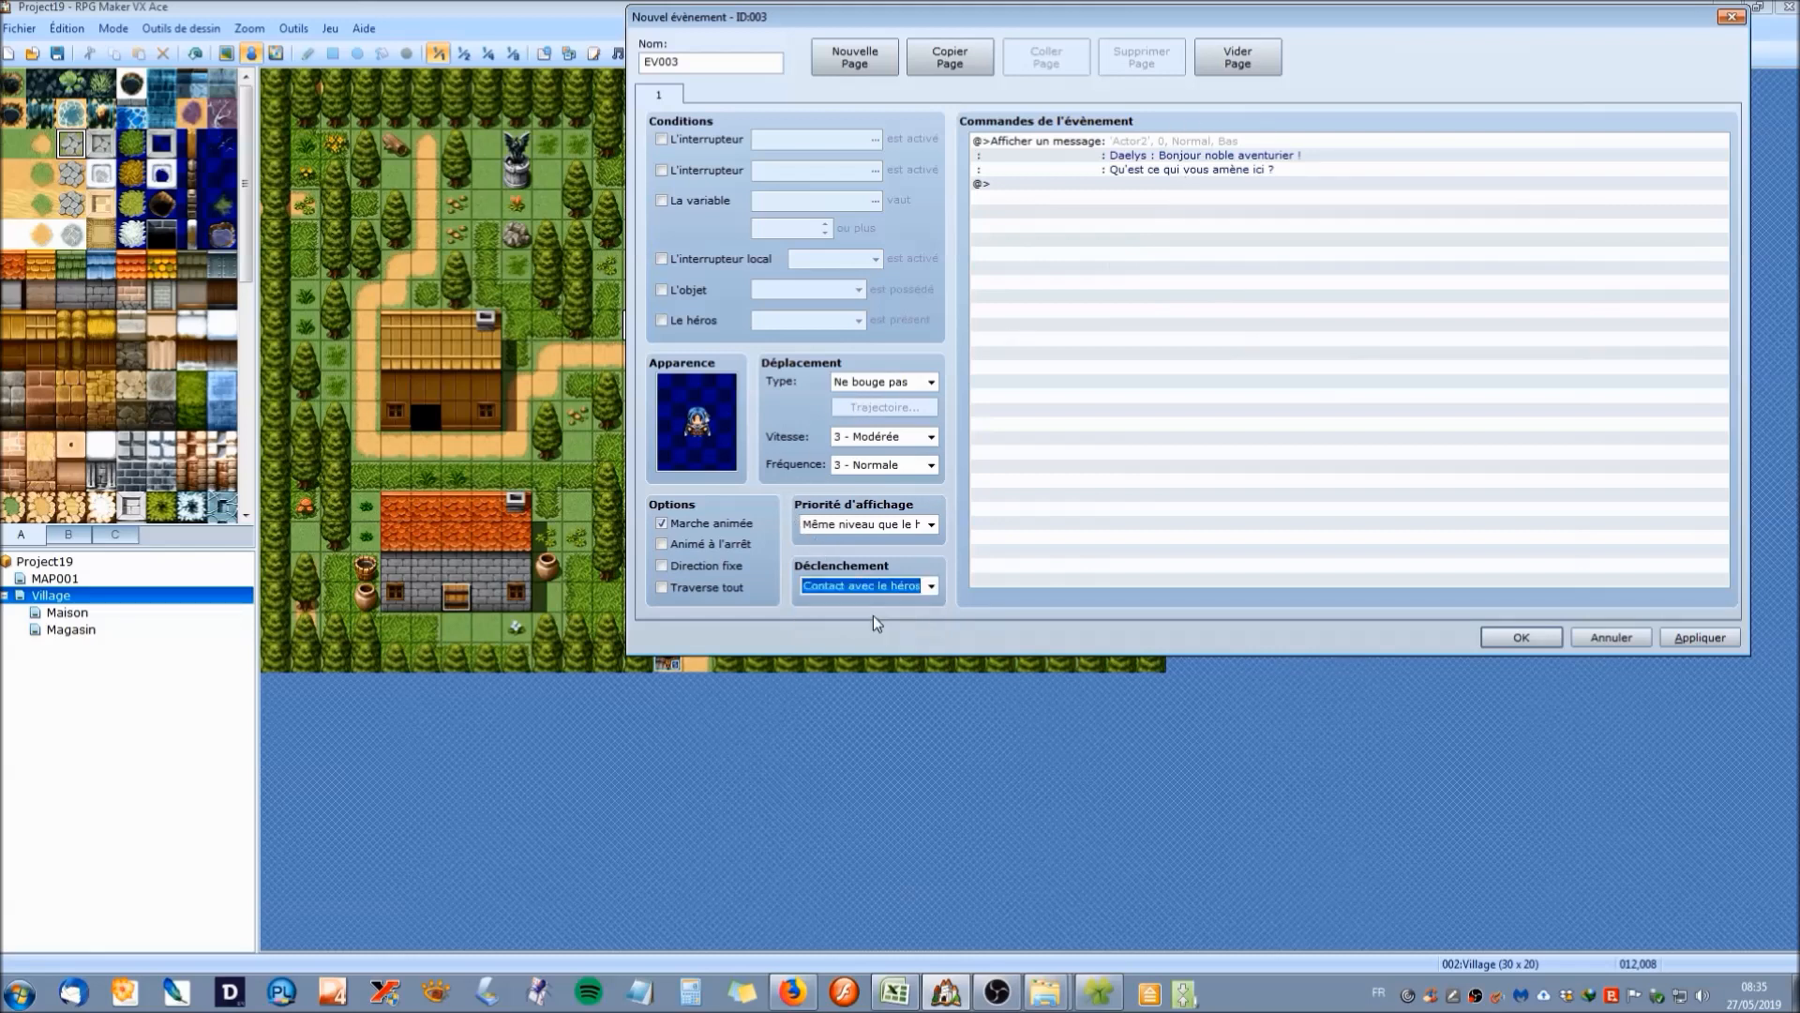
{"action": "left_click", "coordinate": [1708, 633]}
{"action": "left_click", "coordinate": [1525, 642]}
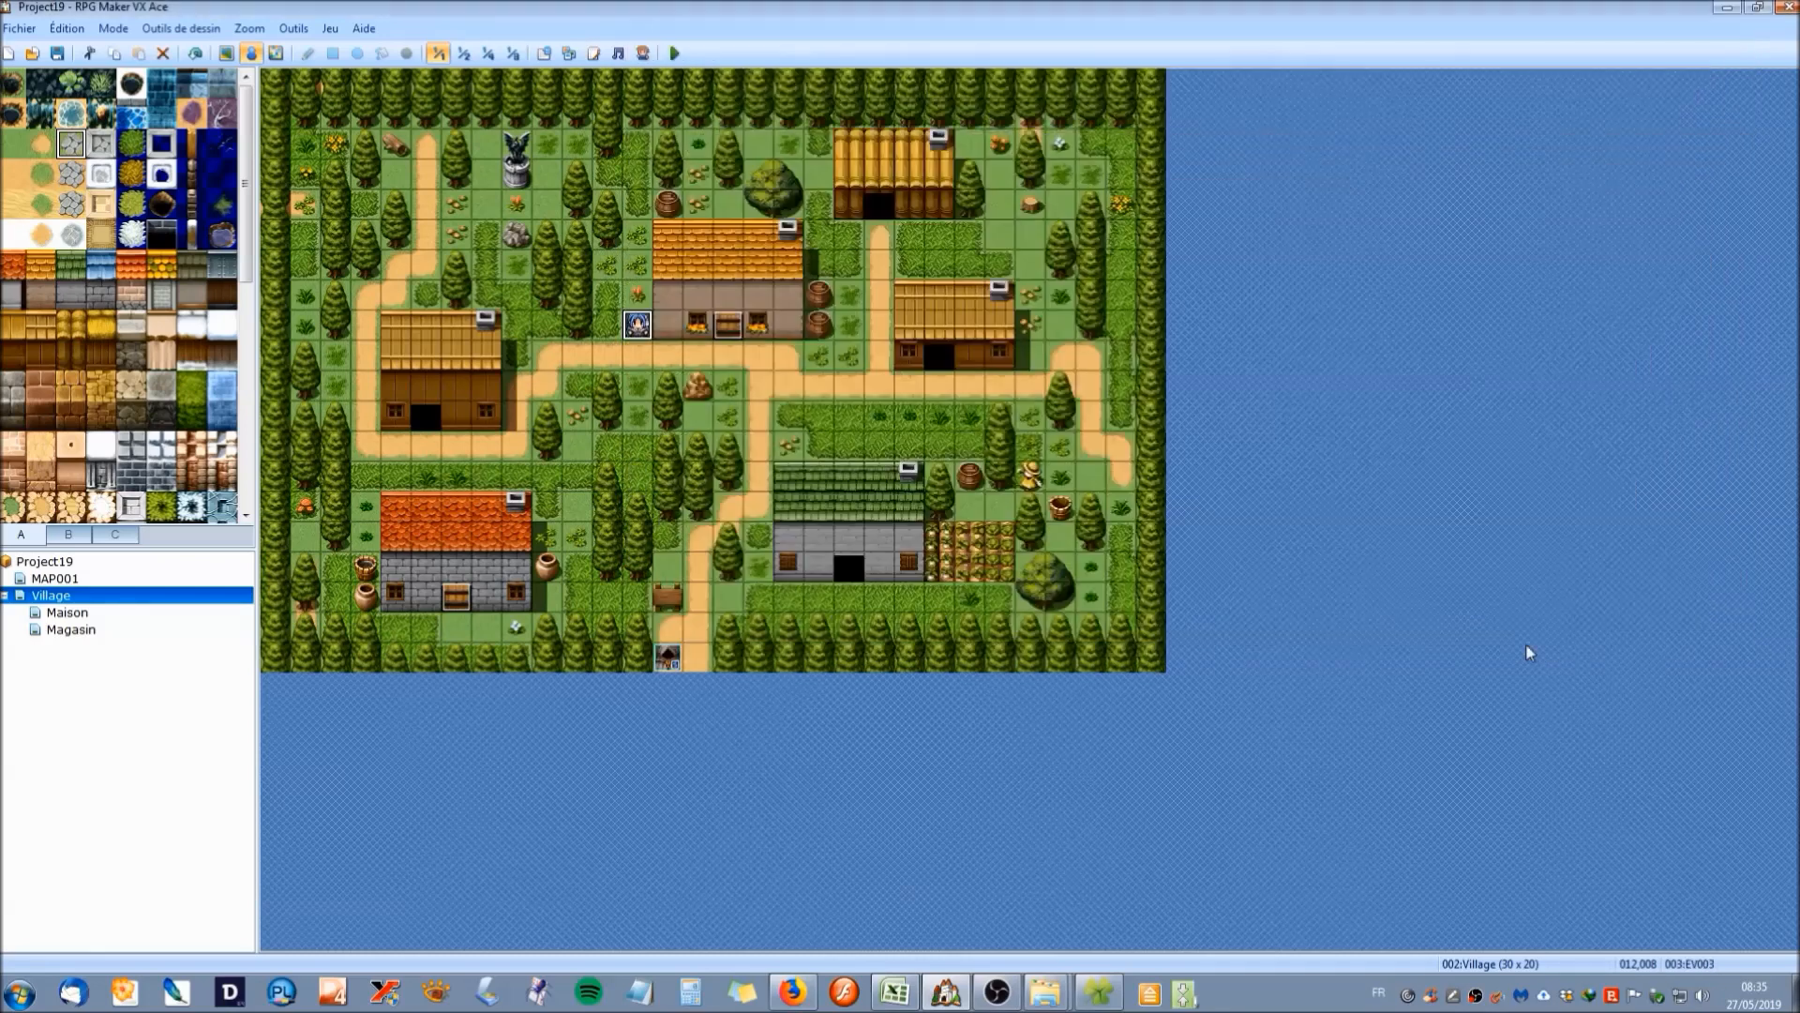
Playtest the project, starting a new game and walking the hero up to the blue-haired character beside the orange-roofed house.
{"action": "left_click", "coordinate": [677, 53]}
{"action": "left_click", "coordinate": [807, 532]}
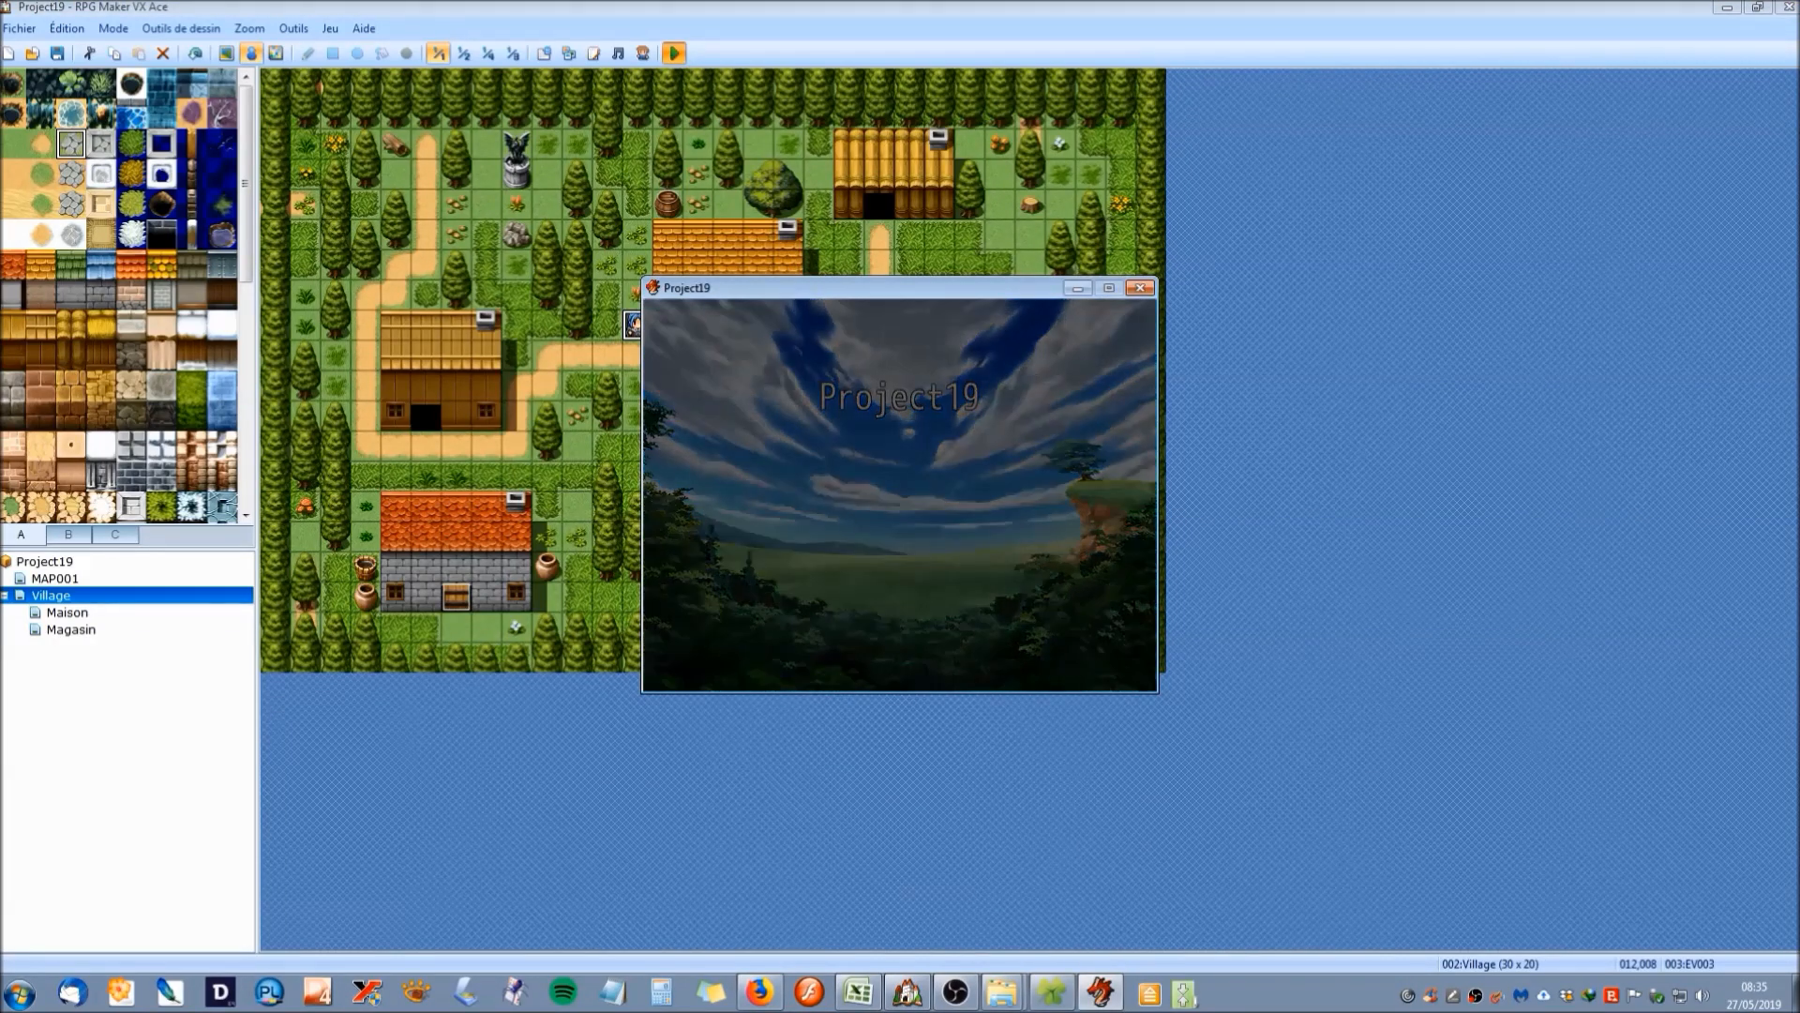
{"action": "key", "text": "Right"}
{"action": "key", "text": "Right"}
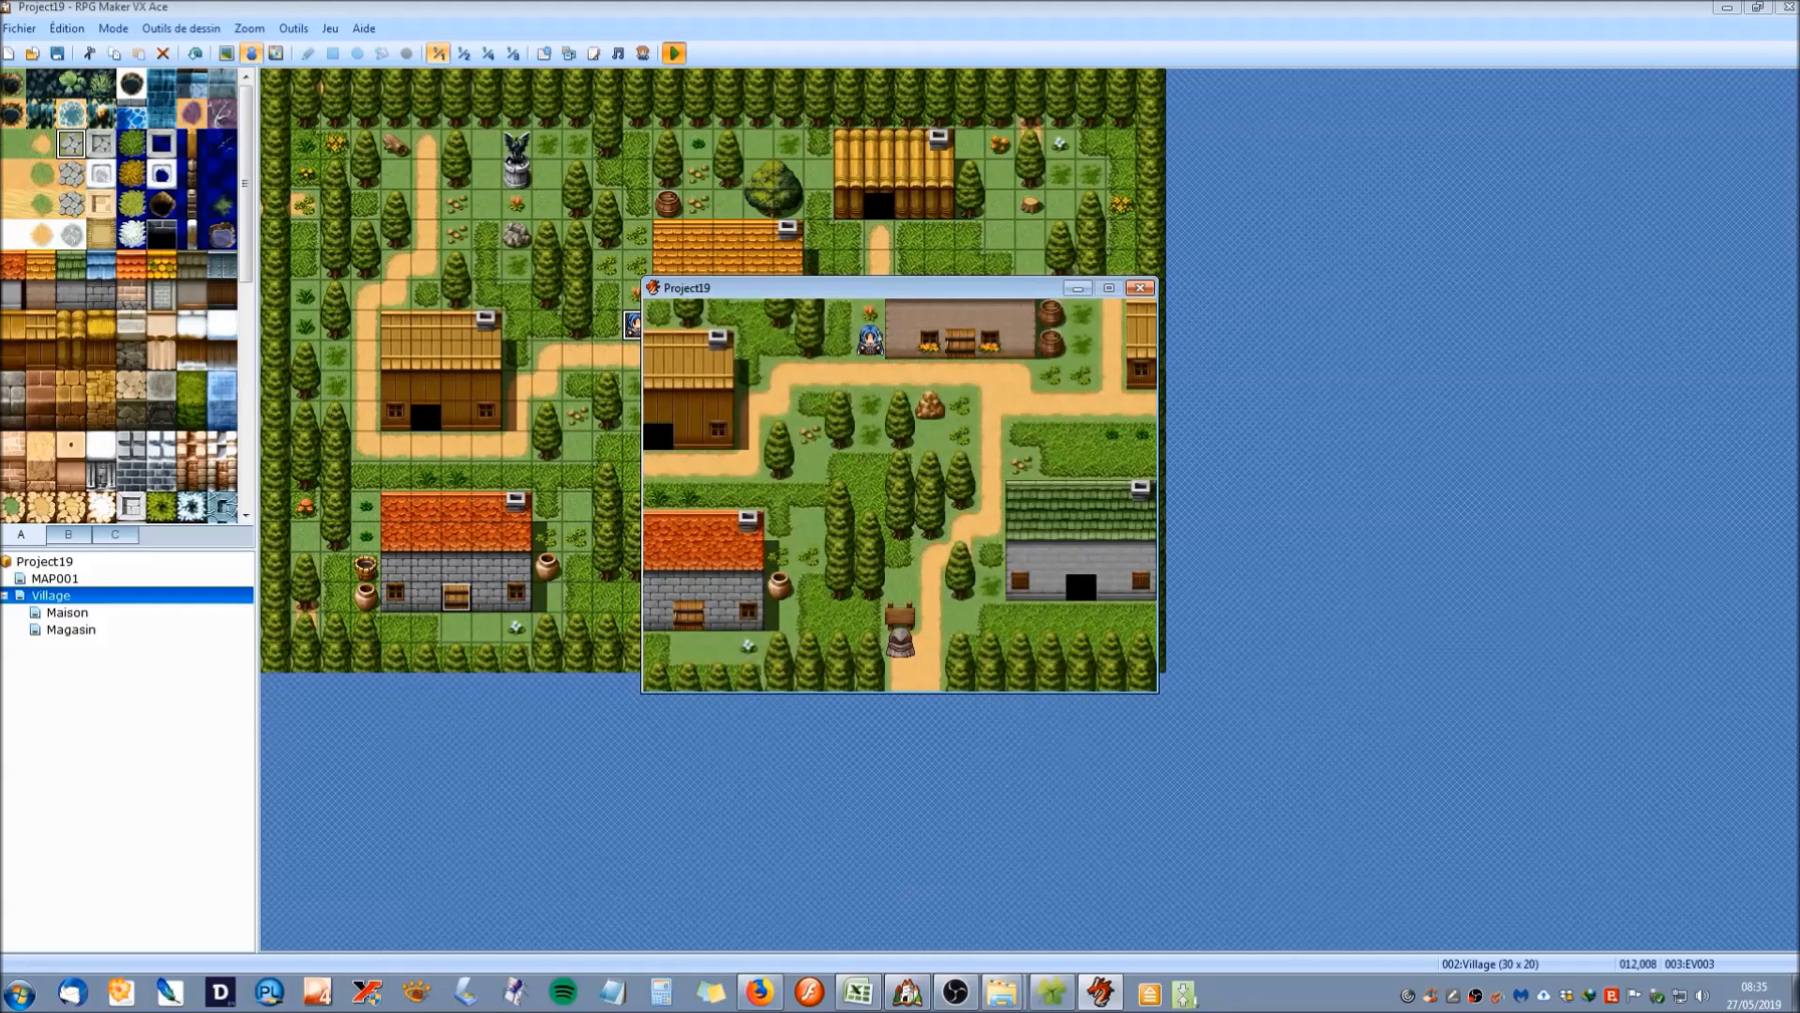
{"action": "key", "text": "Up"}
{"action": "key", "text": "Up"}
{"action": "key", "text": "Up"}
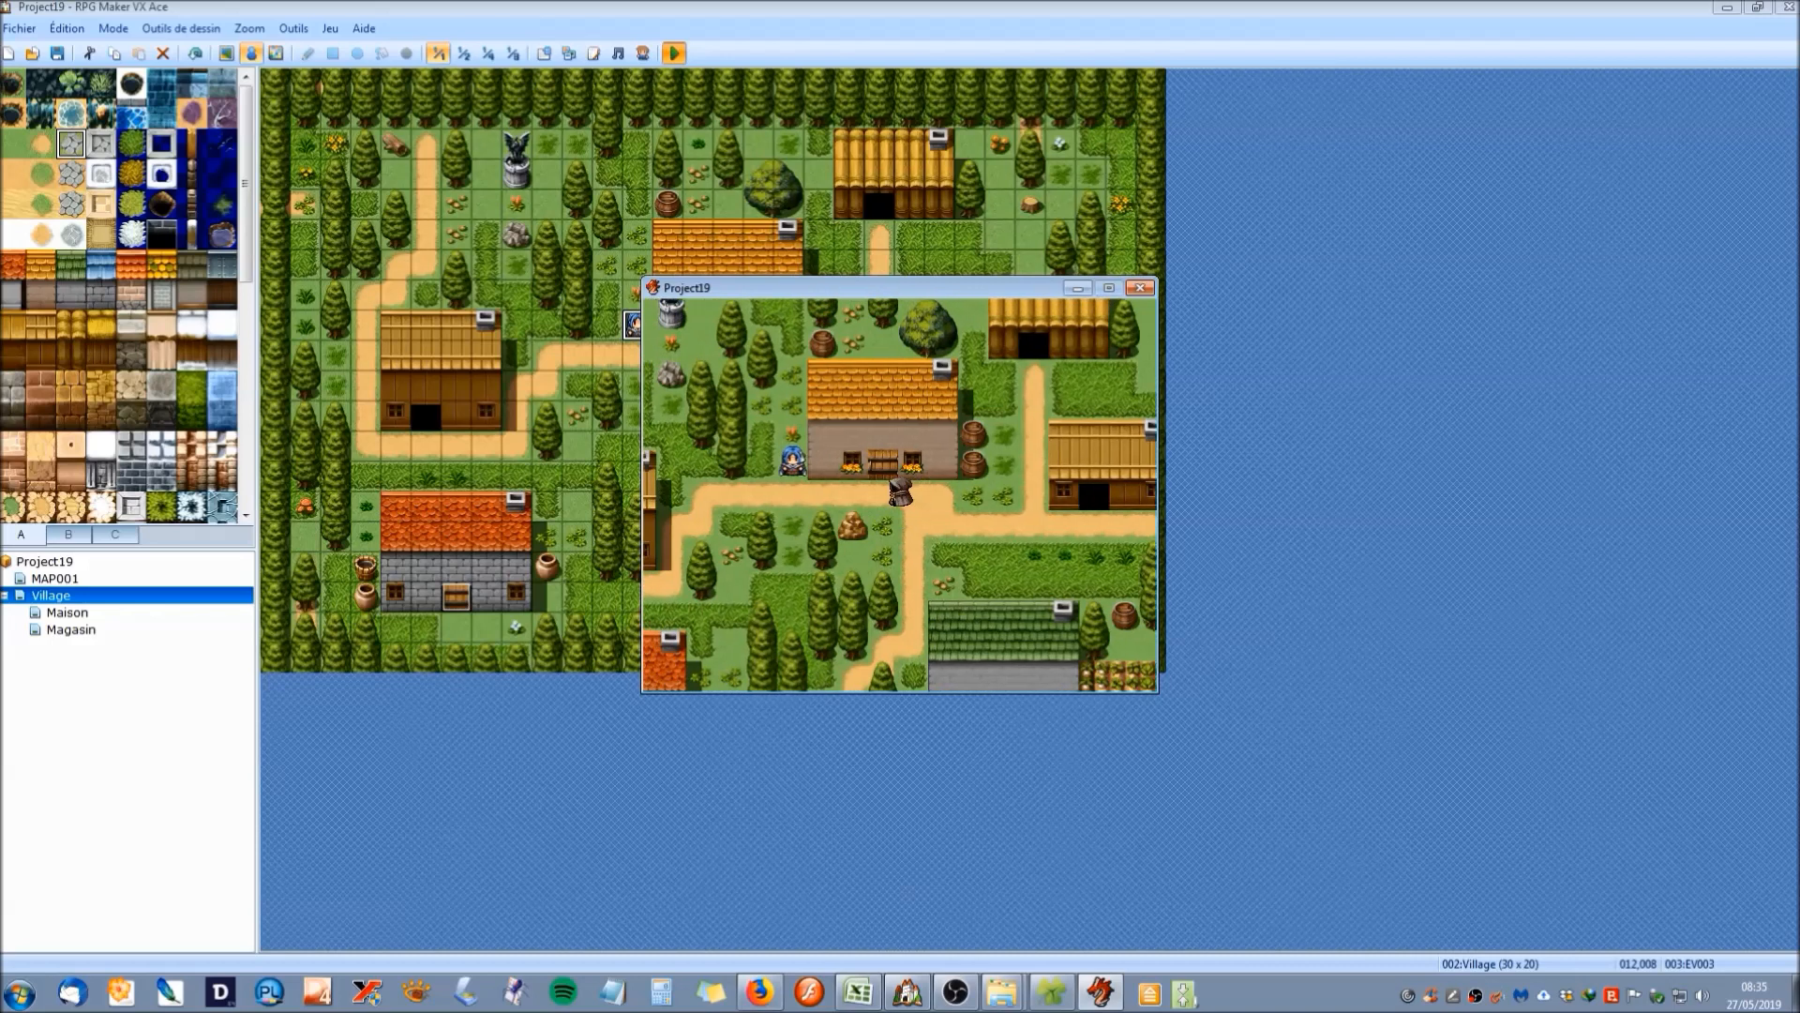
{"action": "key", "text": "Up"}
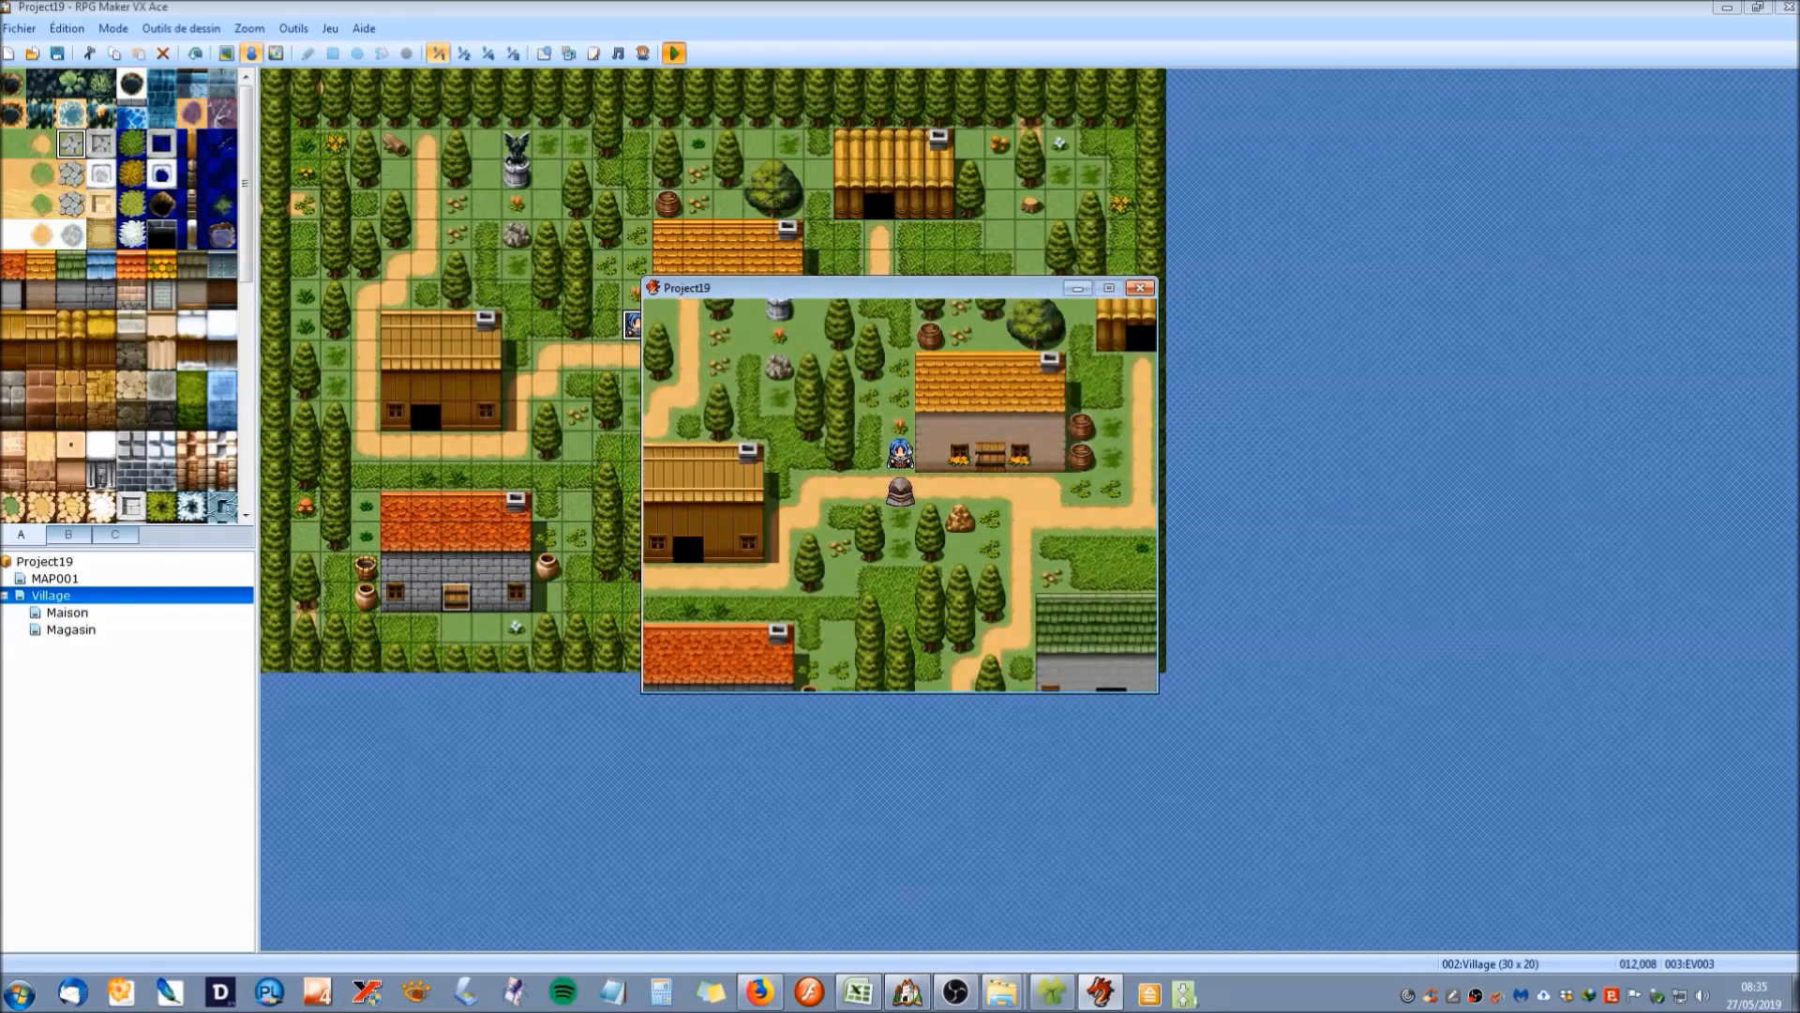
Talk to the blue-haired character, dismiss the message, and end the playtest.
{"action": "key", "text": "Return"}
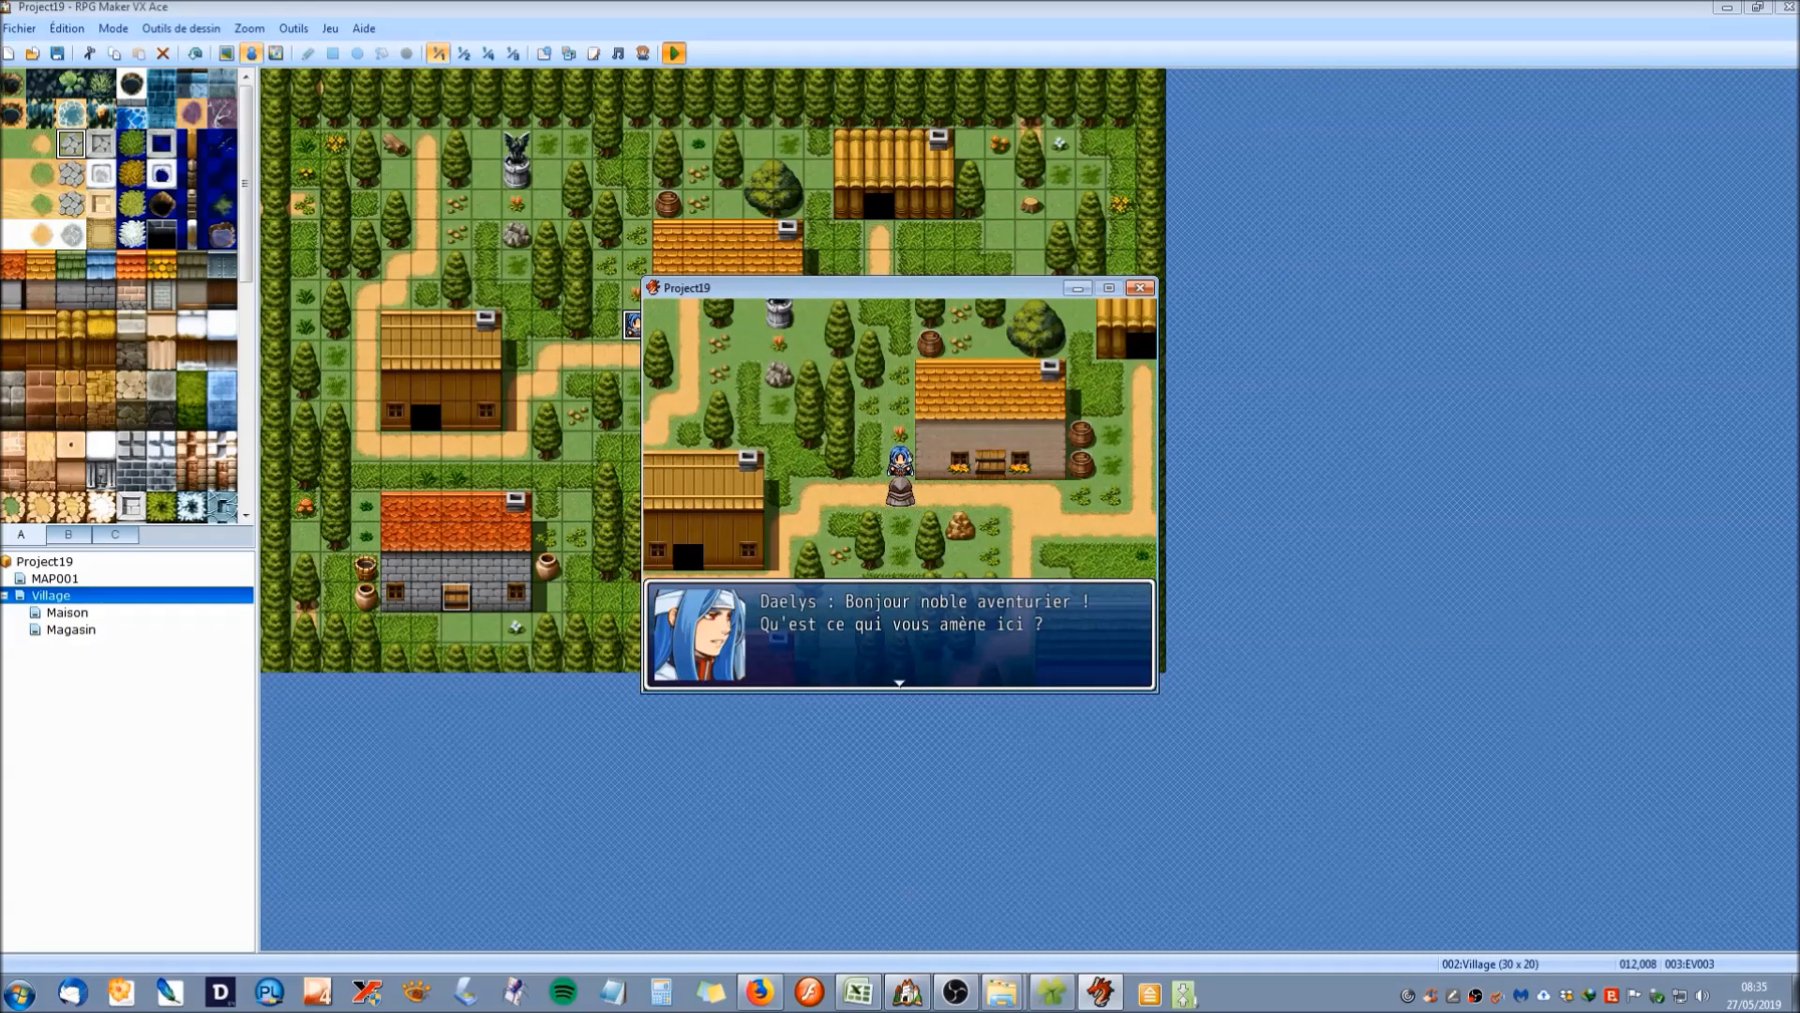
{"action": "key", "text": "Return"}
{"action": "key", "text": "Down"}
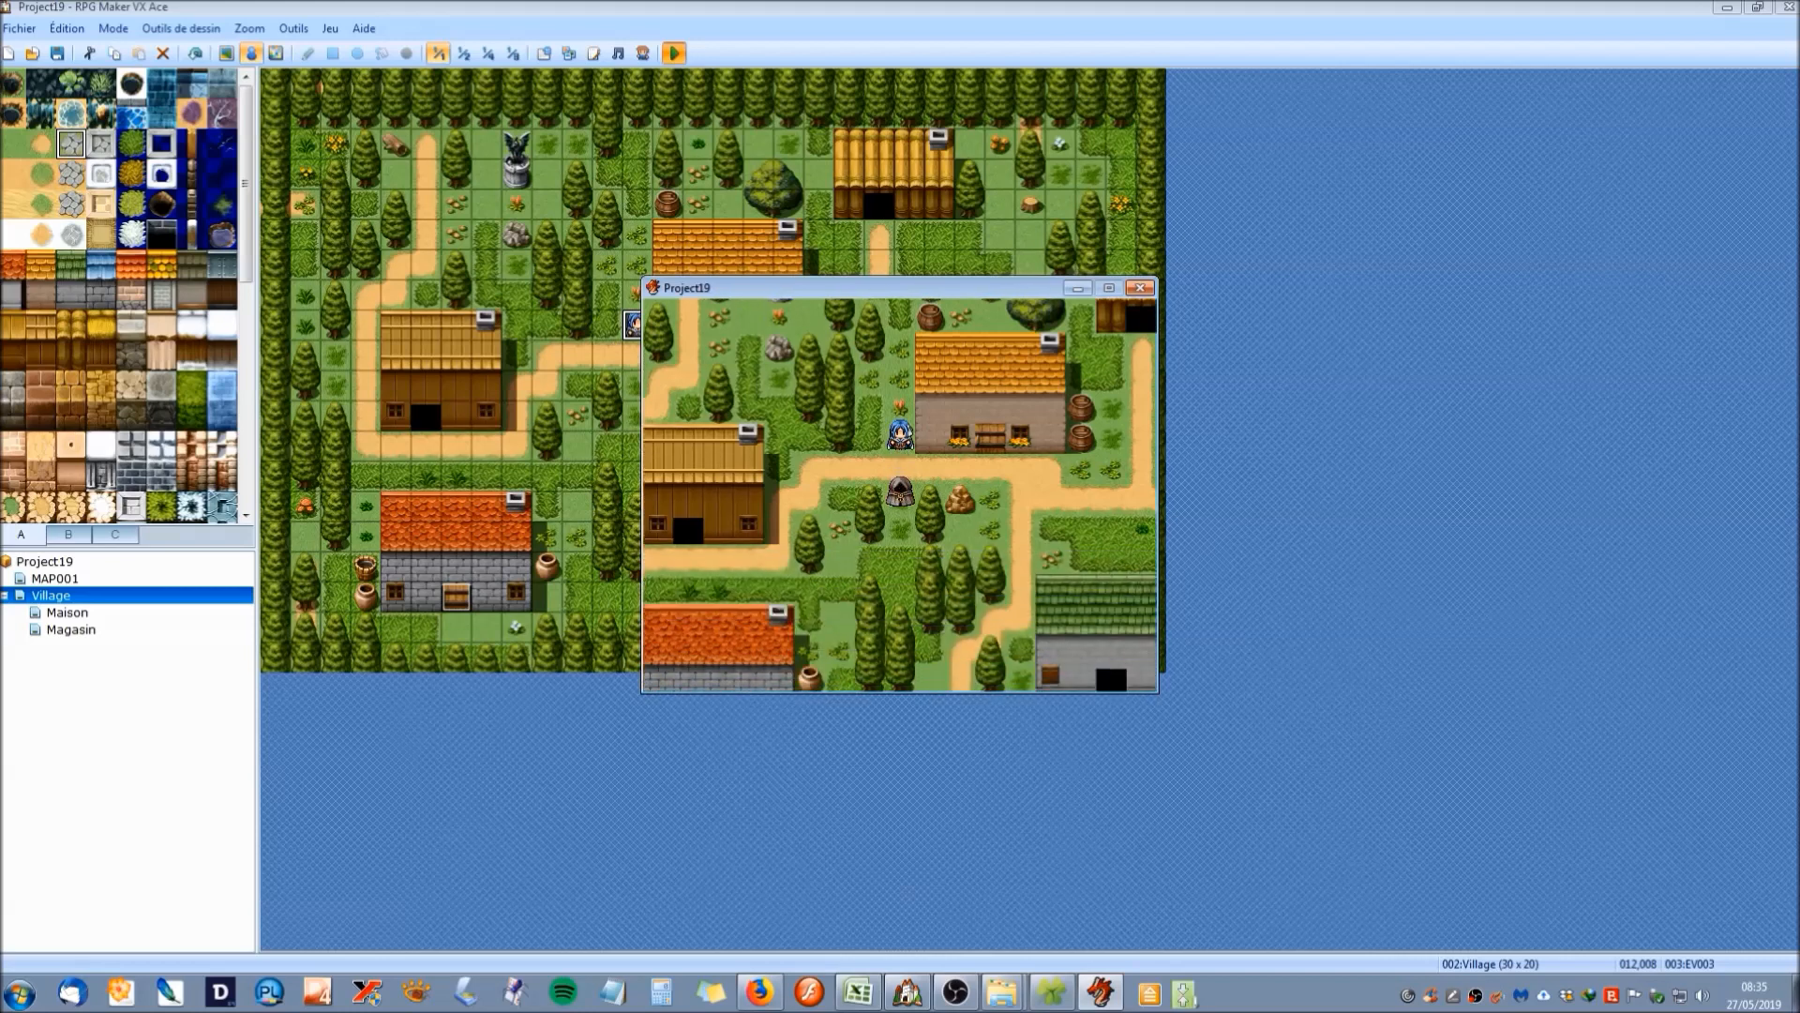
{"action": "left_click", "coordinate": [1140, 288]}
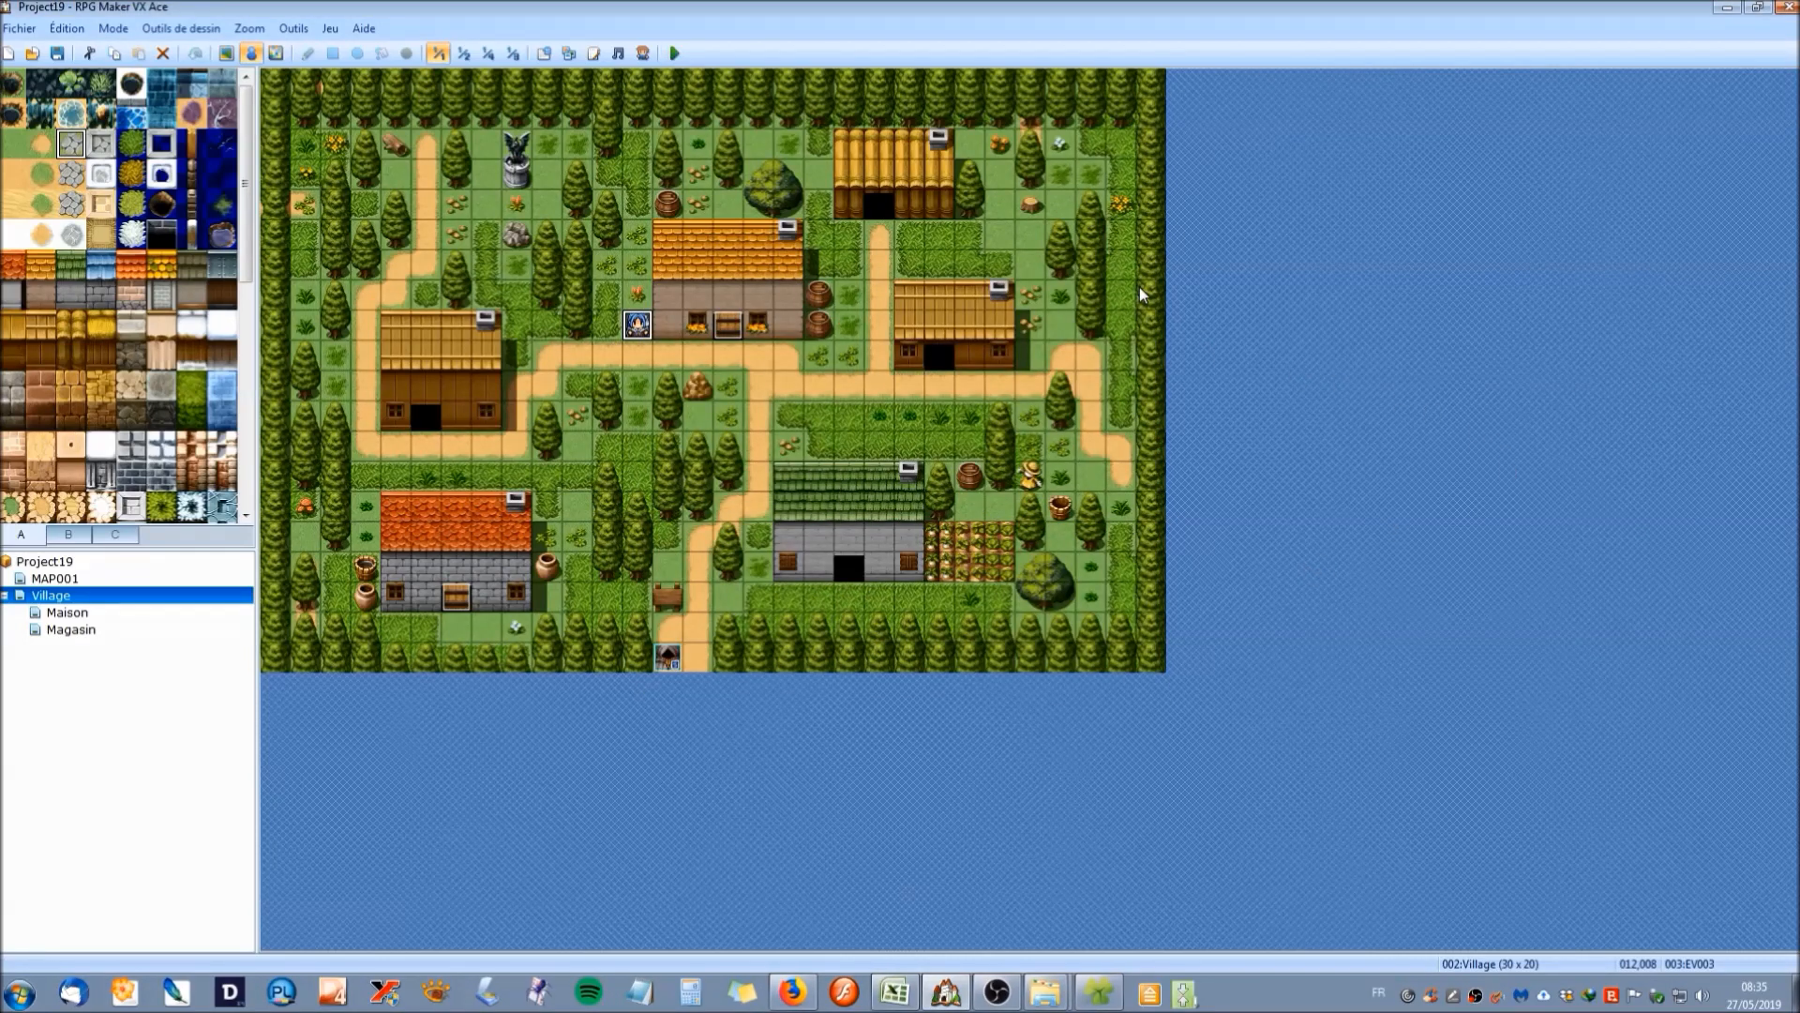
Copy the blue-haired character event and paste it above the red-roofed house and above the green-roofed house.
{"action": "right_click", "coordinate": [638, 326]}
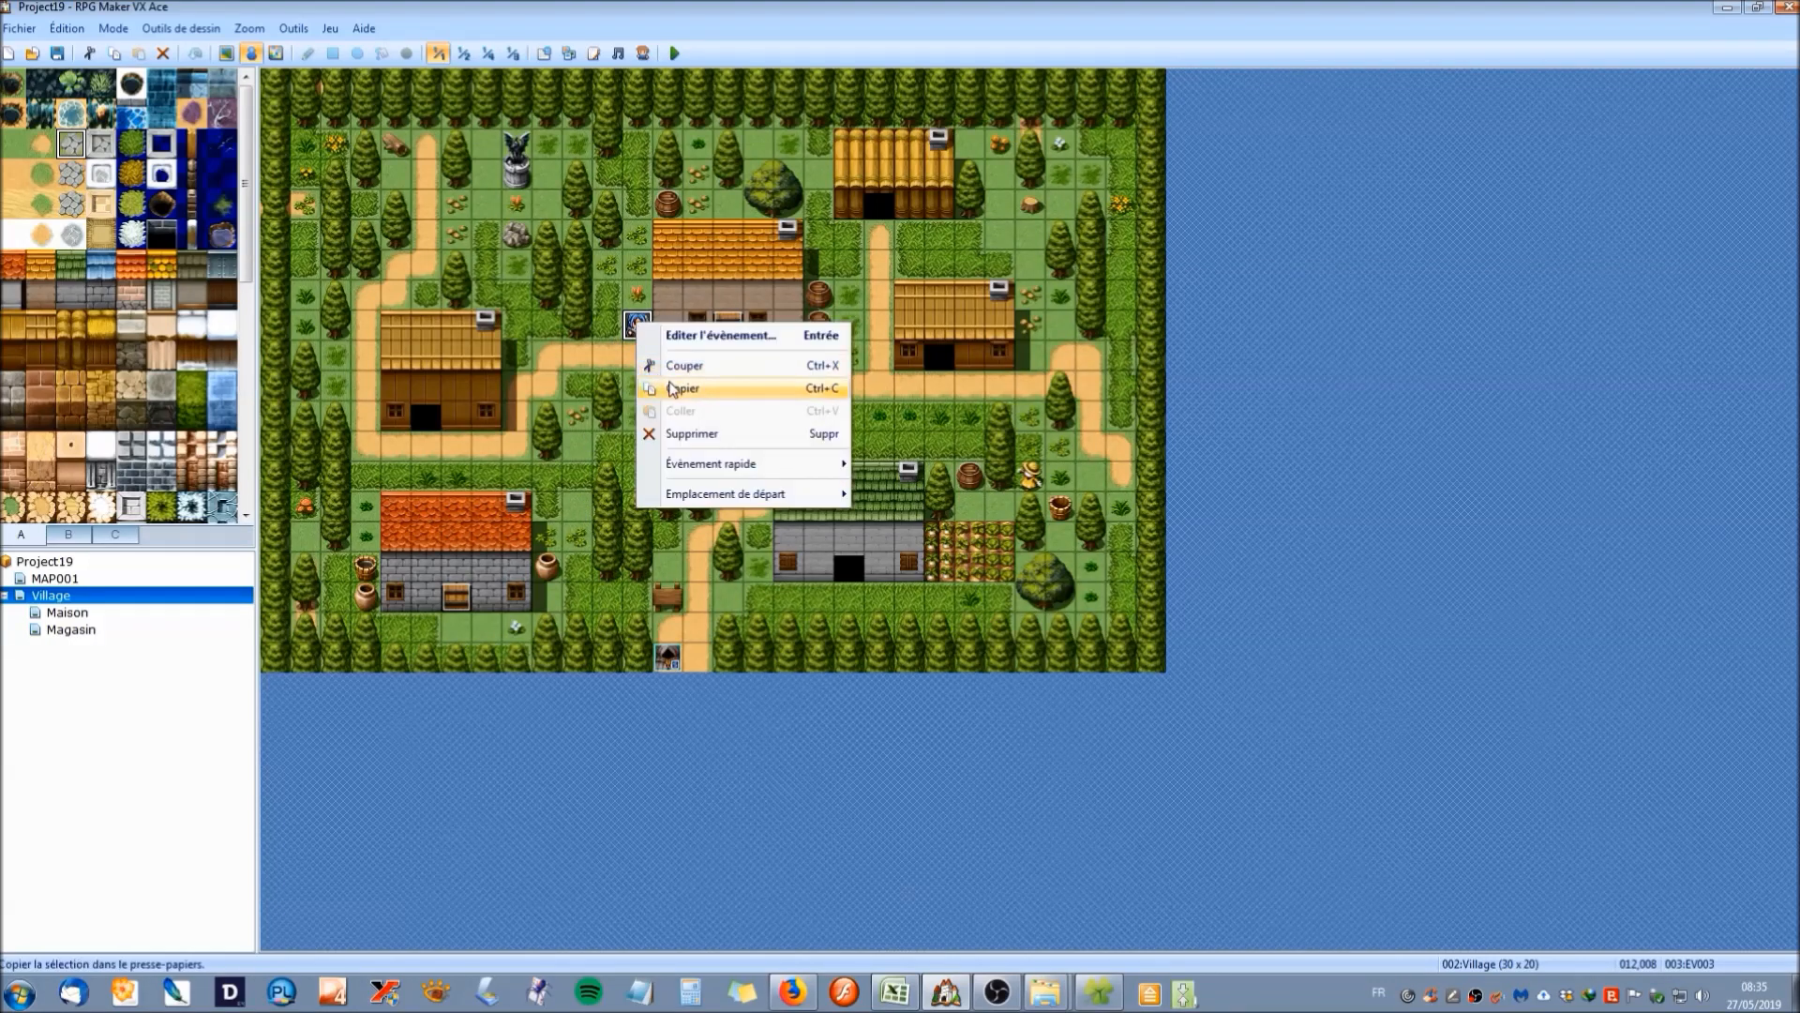
{"action": "left_click", "coordinate": [674, 387]}
{"action": "right_click", "coordinate": [486, 480]}
{"action": "left_click", "coordinate": [539, 581]}
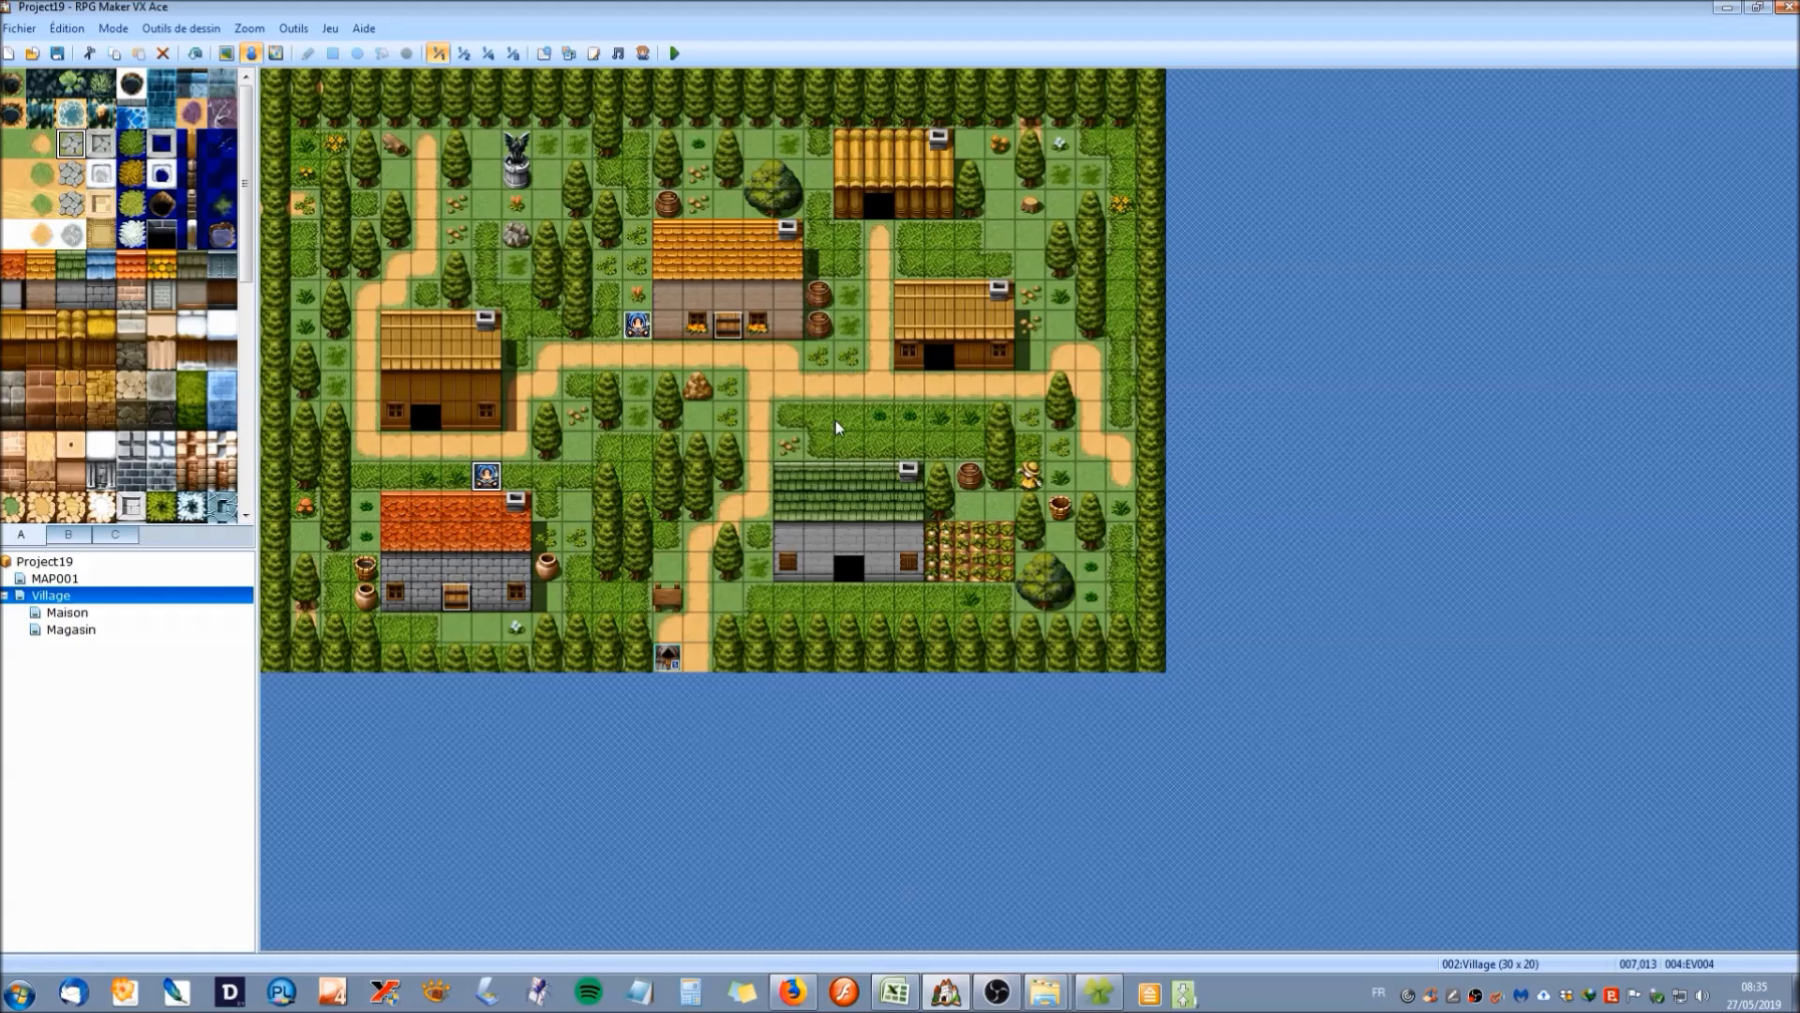
{"action": "right_click", "coordinate": [907, 415]}
{"action": "left_click", "coordinate": [944, 499]}
Set the event above the red-roofed house to move with type Aléatoire and give it the silver-haired Actor4 sprite.
{"action": "double_click", "coordinate": [490, 478]}
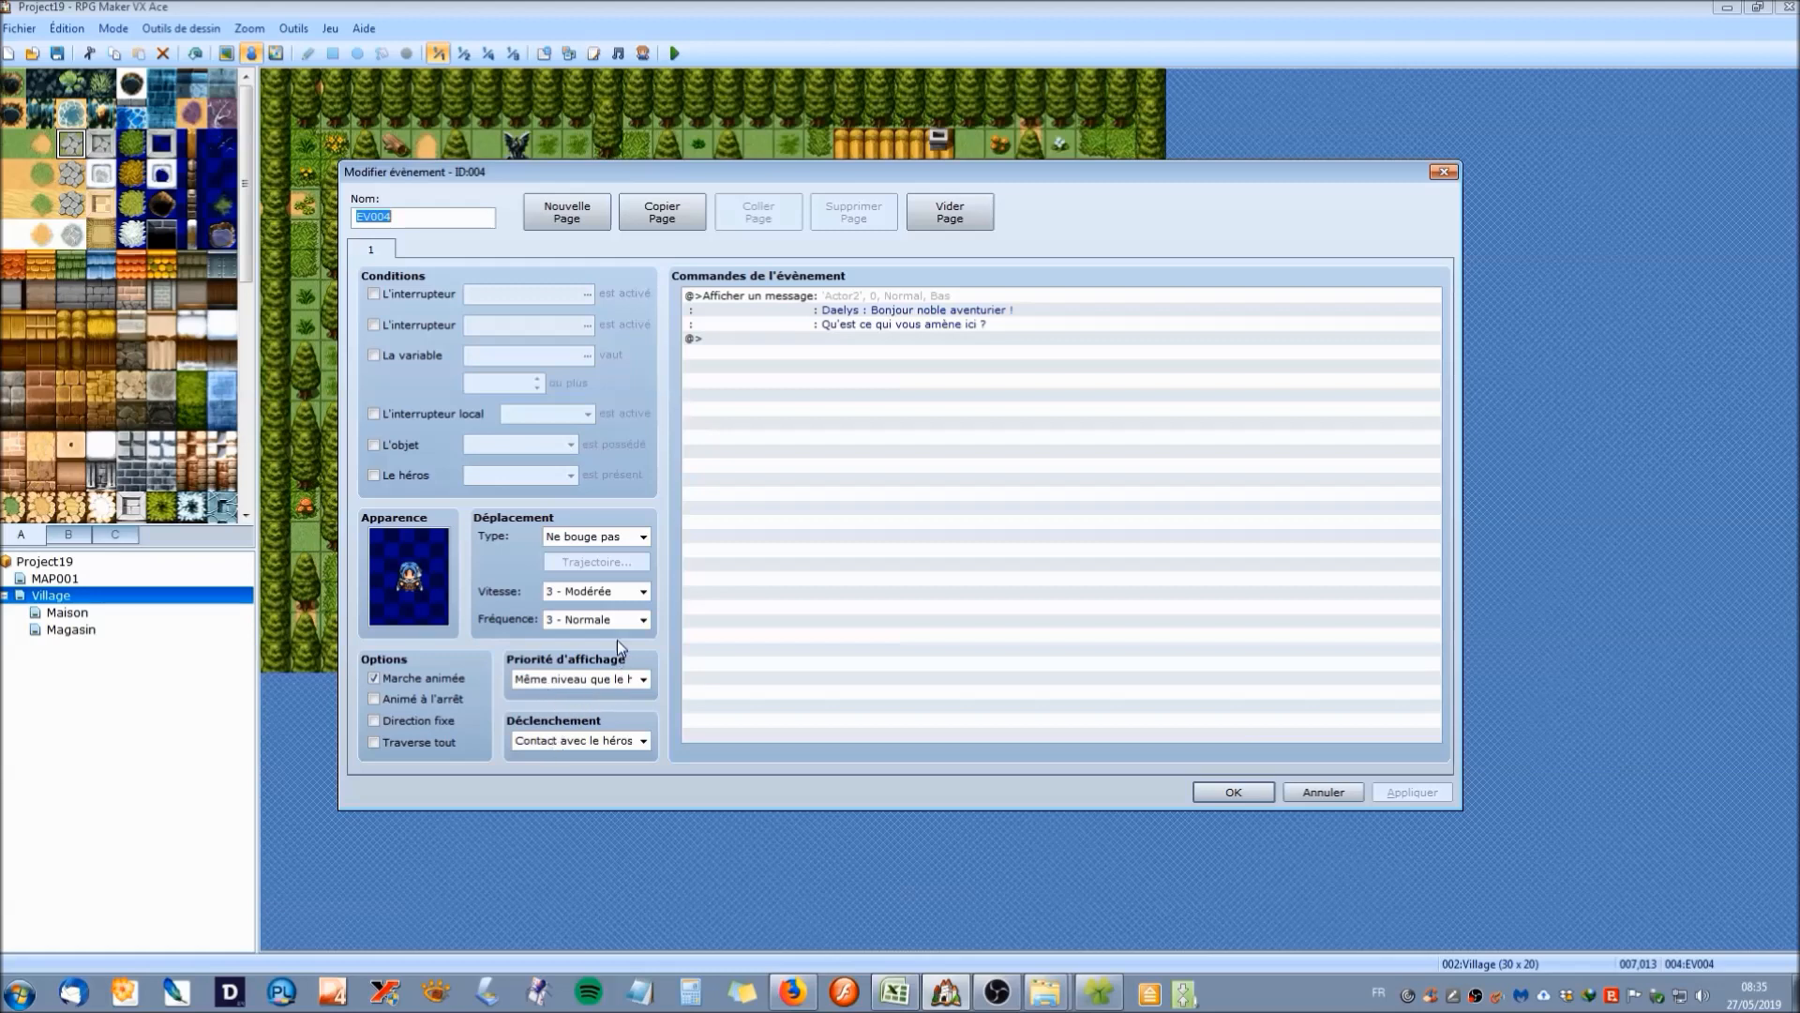
{"action": "left_click", "coordinate": [626, 540]}
{"action": "left_click", "coordinate": [605, 569]}
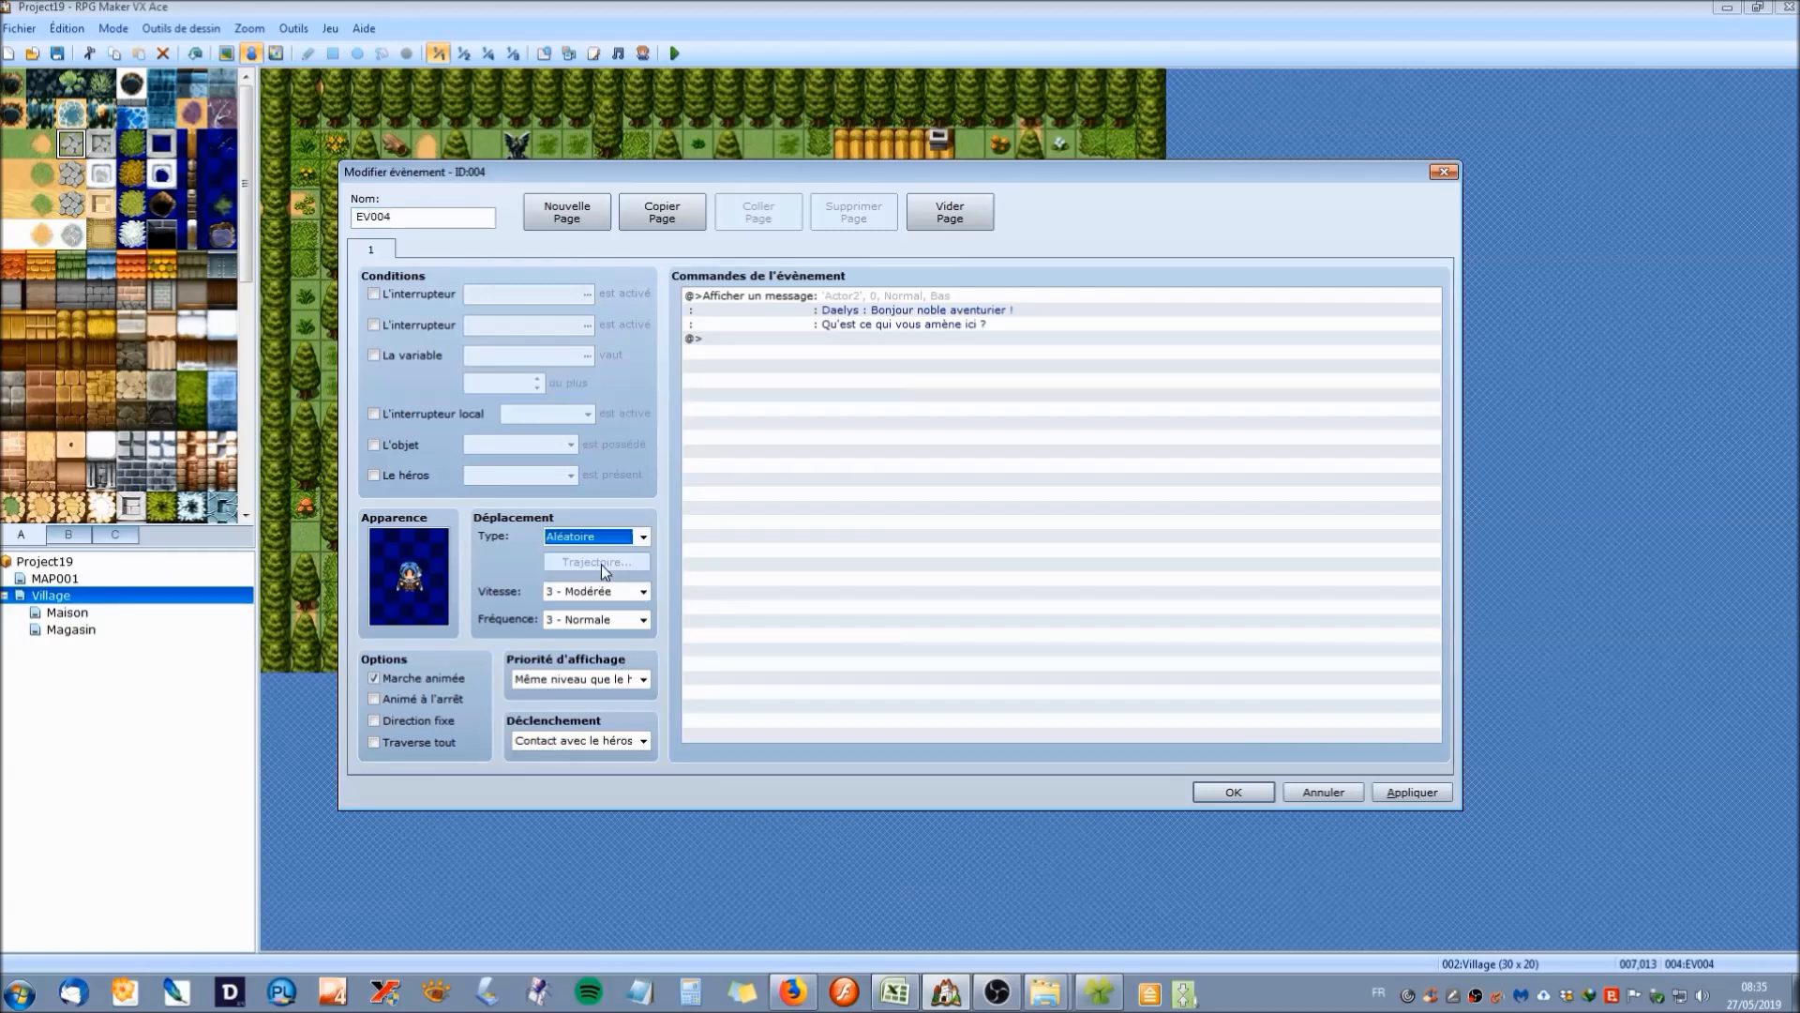
{"action": "double_click", "coordinate": [411, 555]}
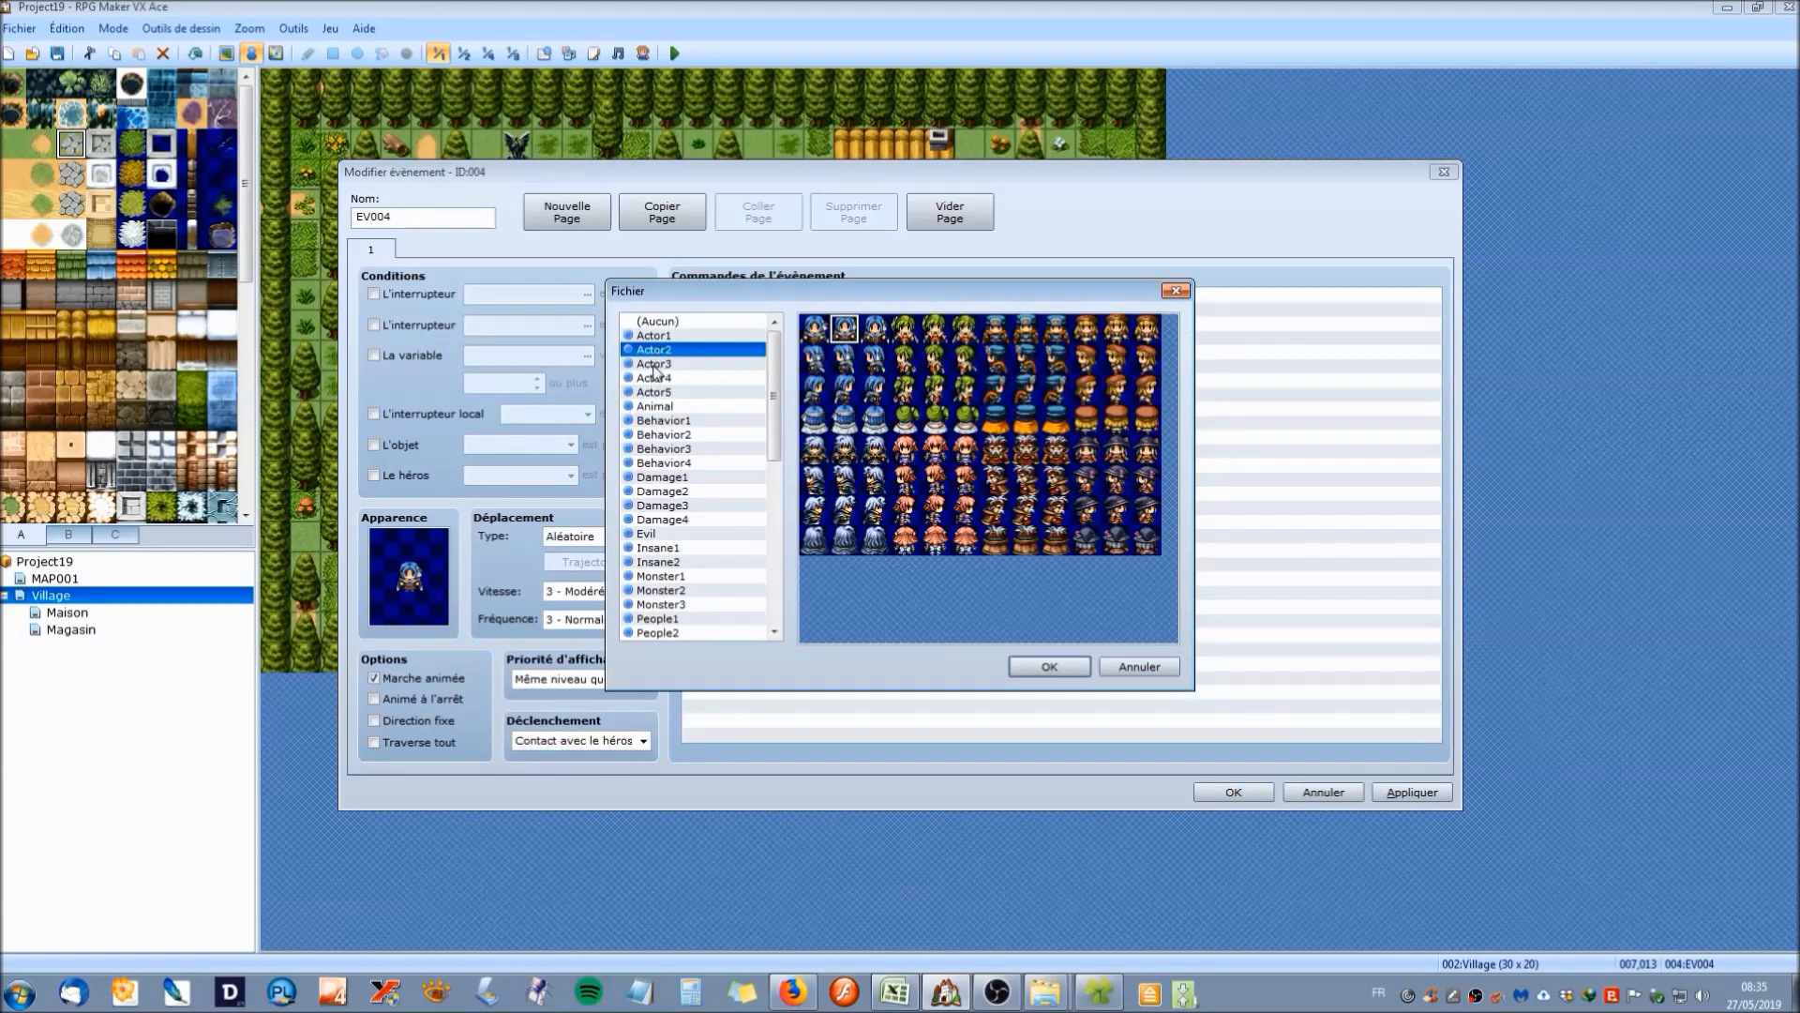
{"action": "left_click", "coordinate": [656, 364]}
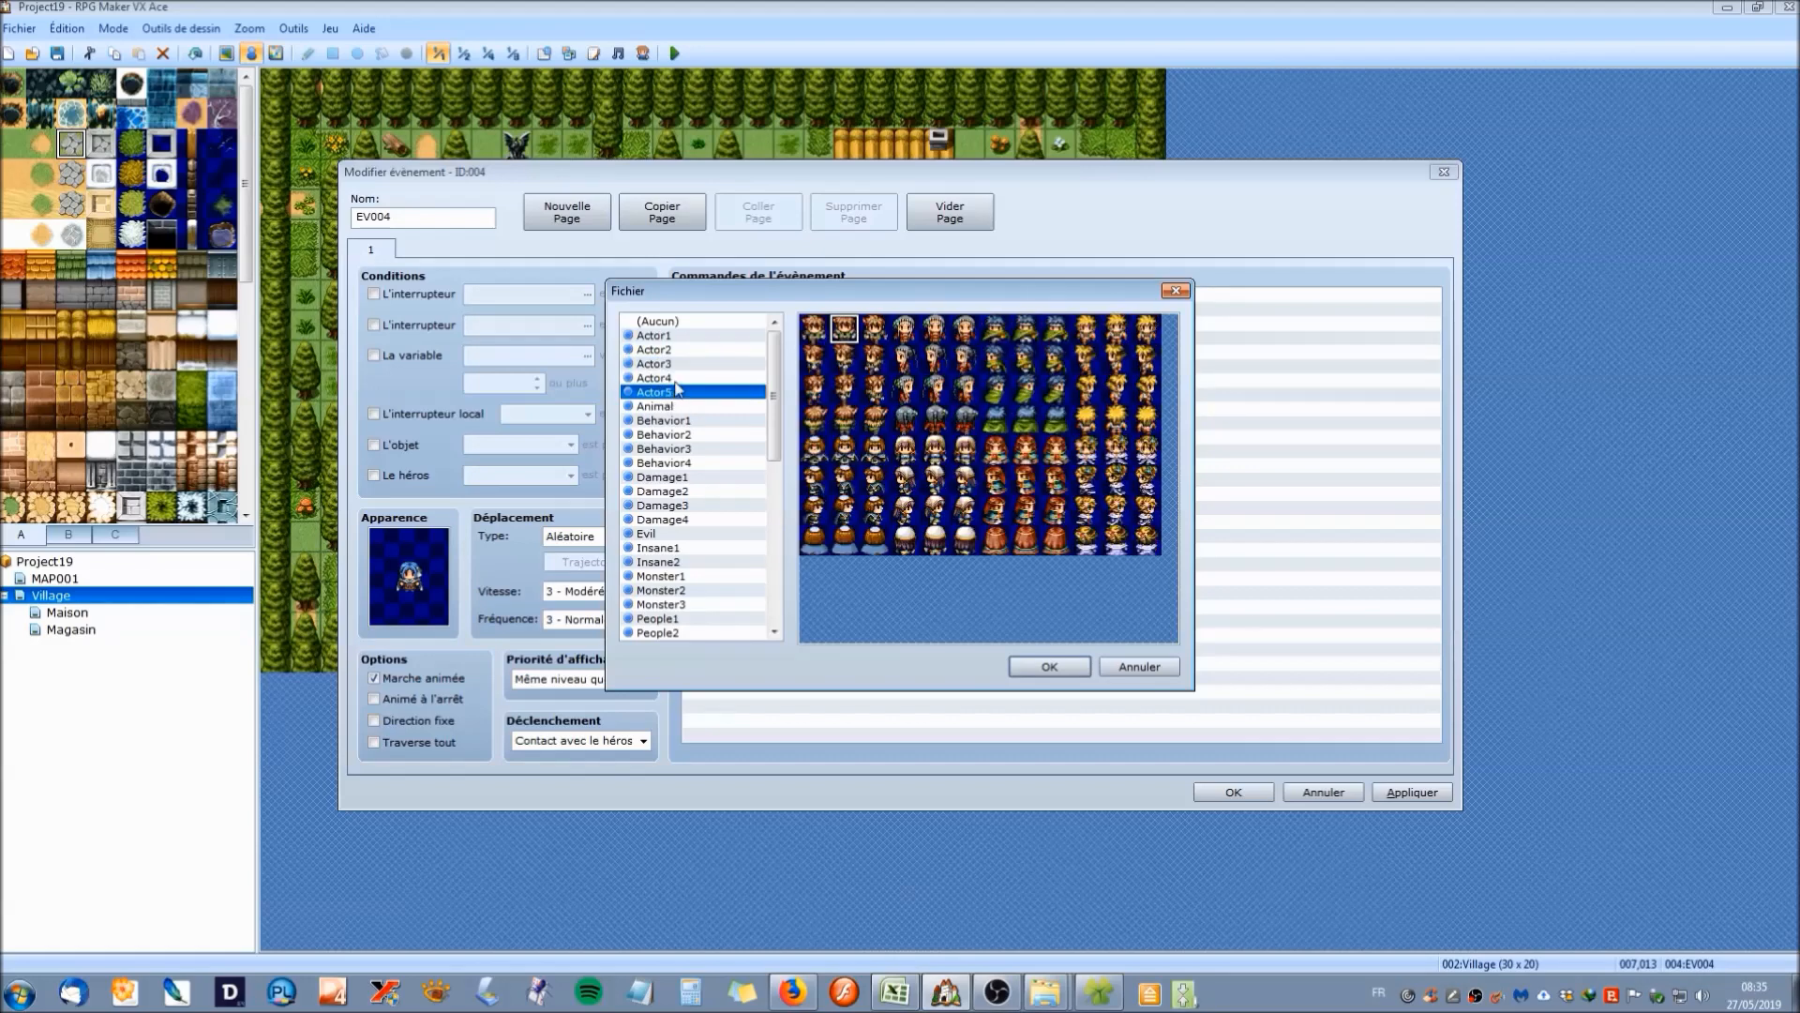
{"action": "left_click", "coordinate": [674, 379]}
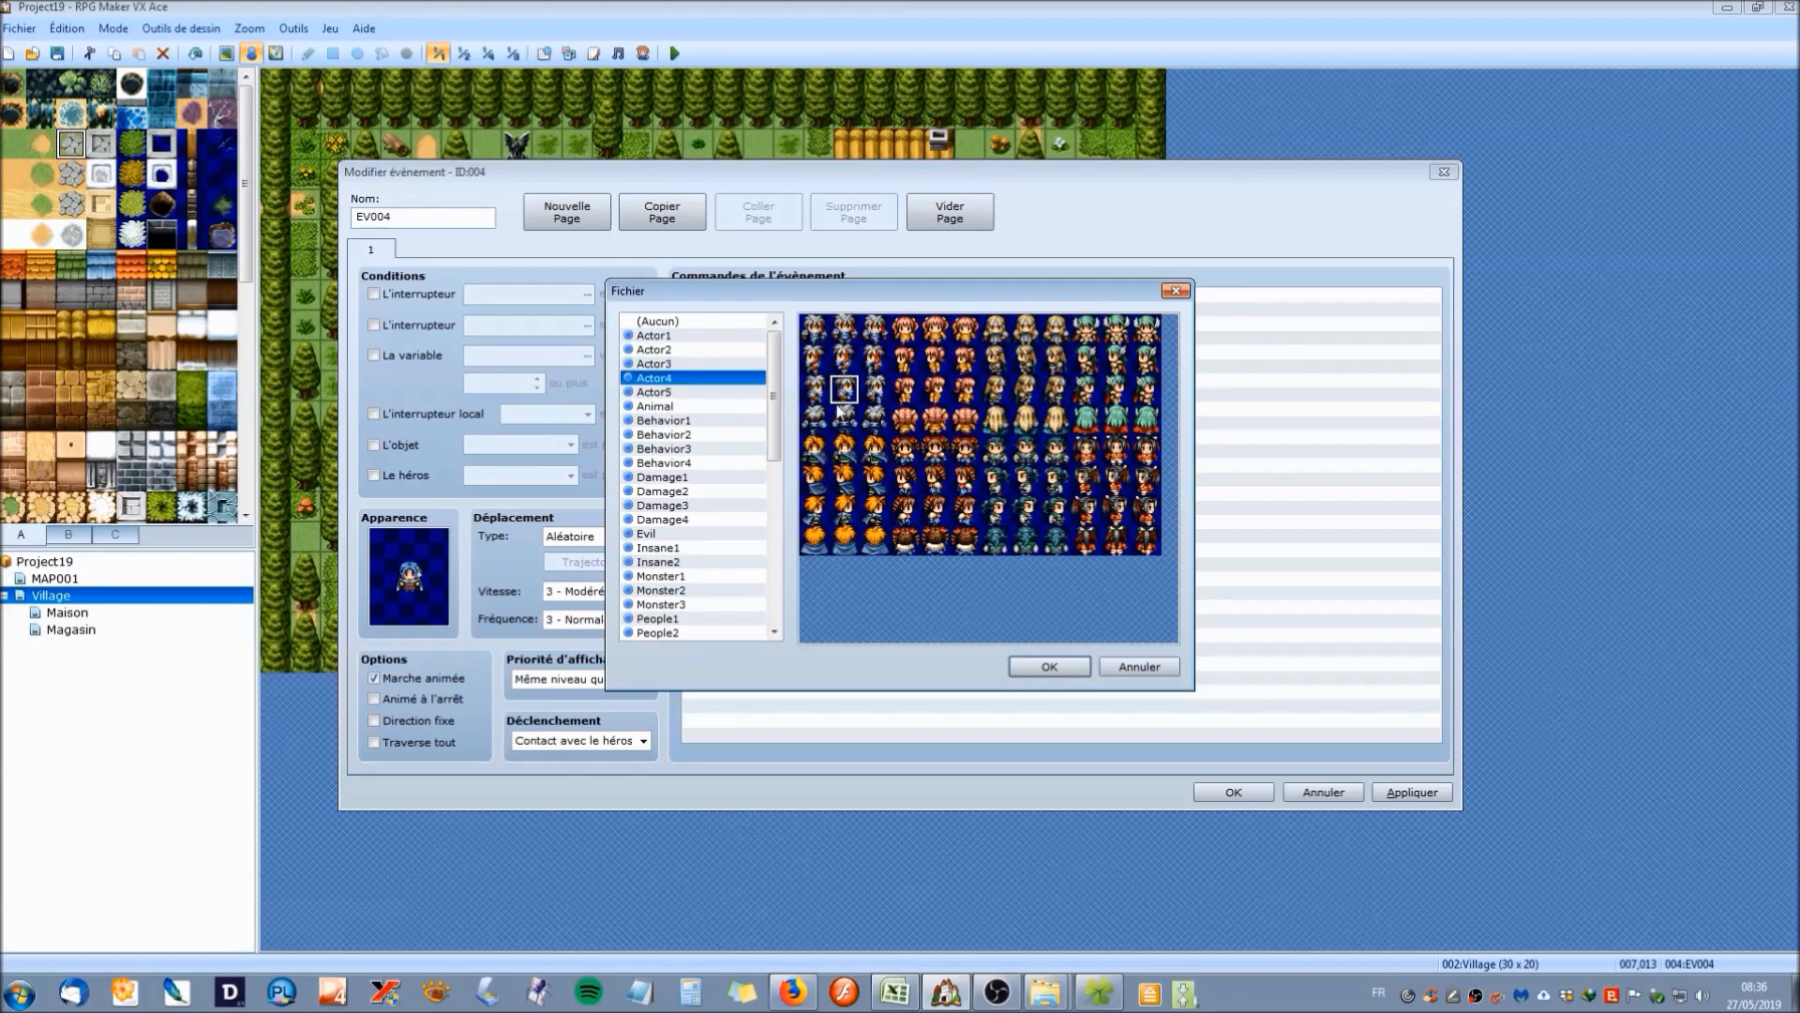
{"action": "left_click", "coordinate": [1041, 667]}
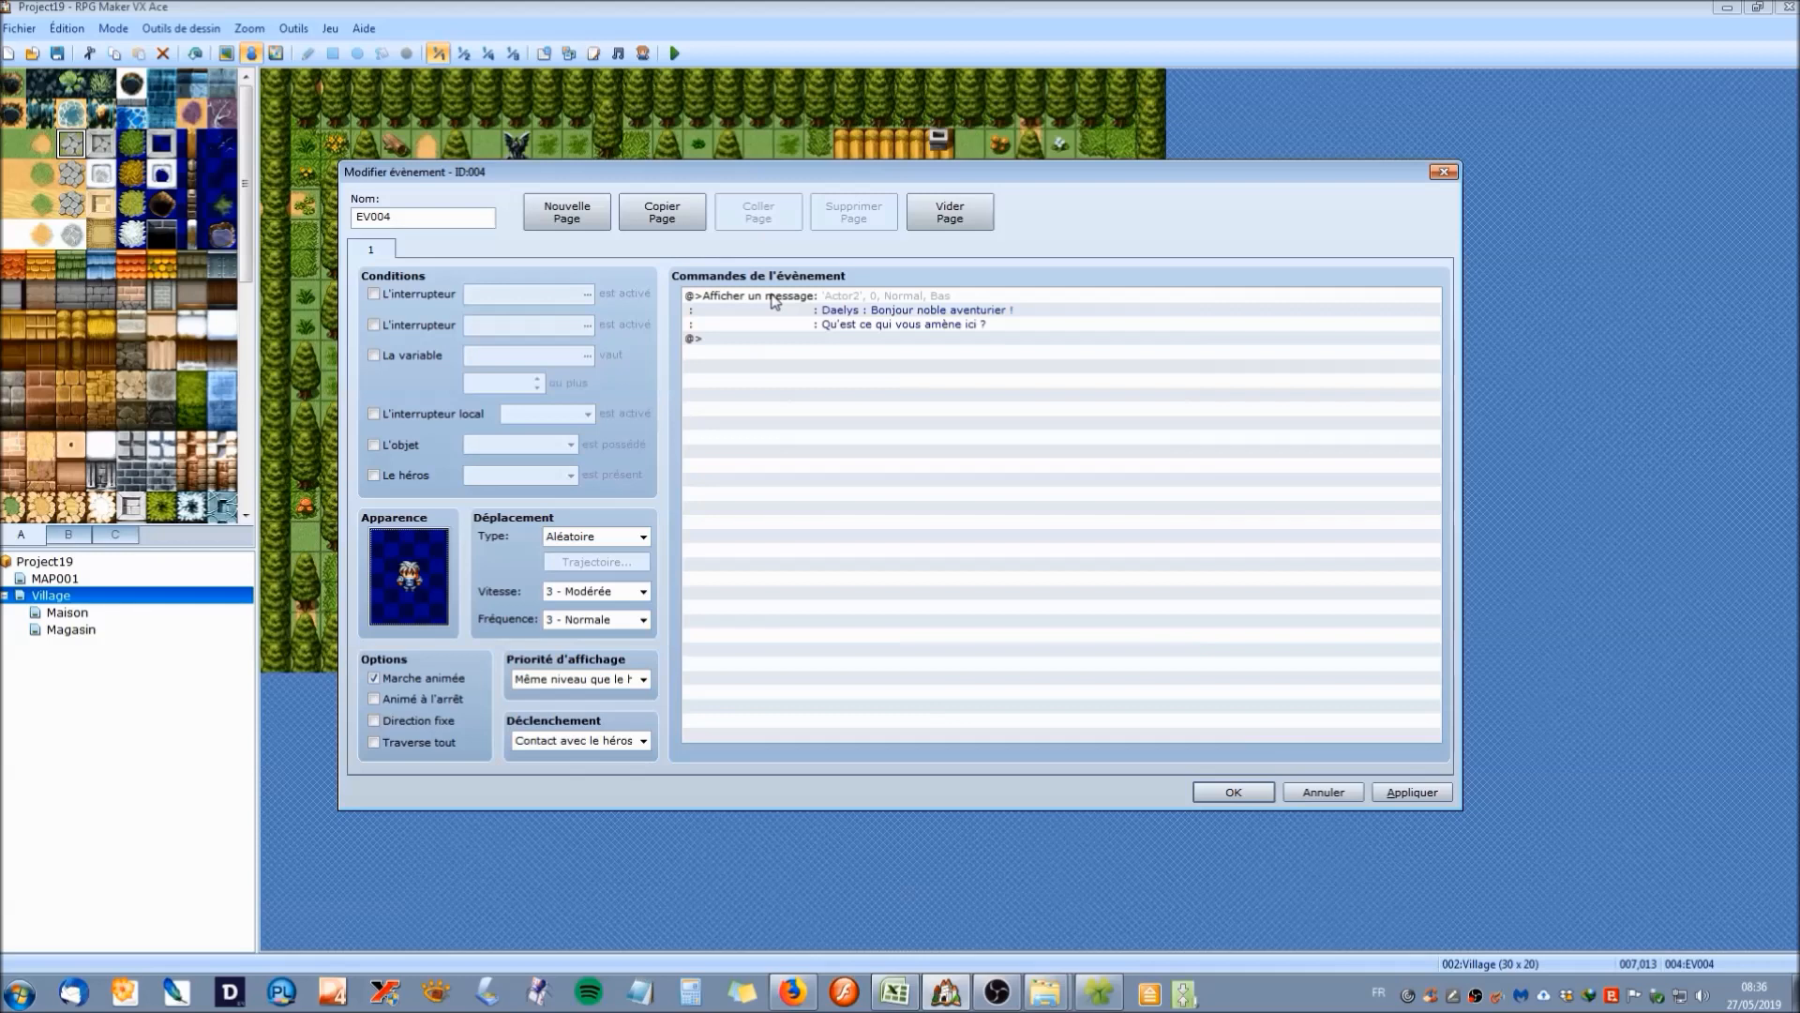
Replace the event's message text with "Eric : Hé ! C'est moi le héros de RPG Maker VX ACE ! Imposteur !" on two lines.
{"action": "right_click", "coordinate": [773, 295]}
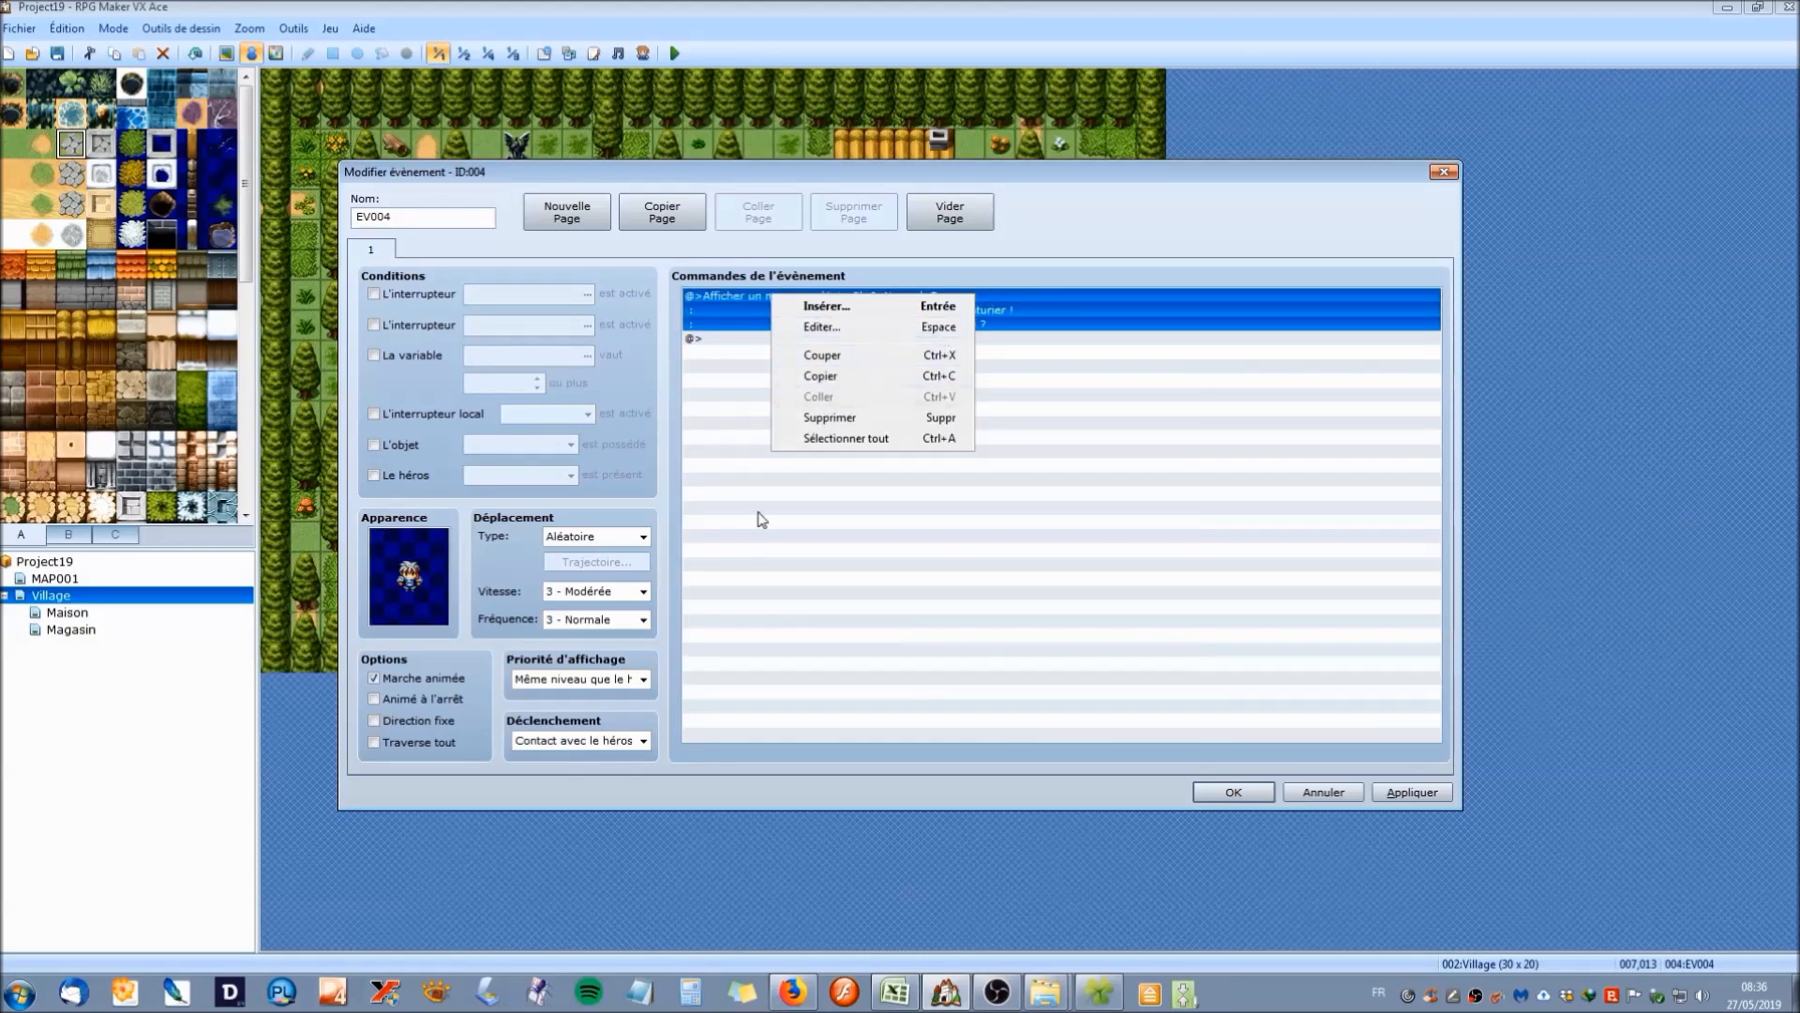
{"action": "left_click", "coordinate": [750, 543]}
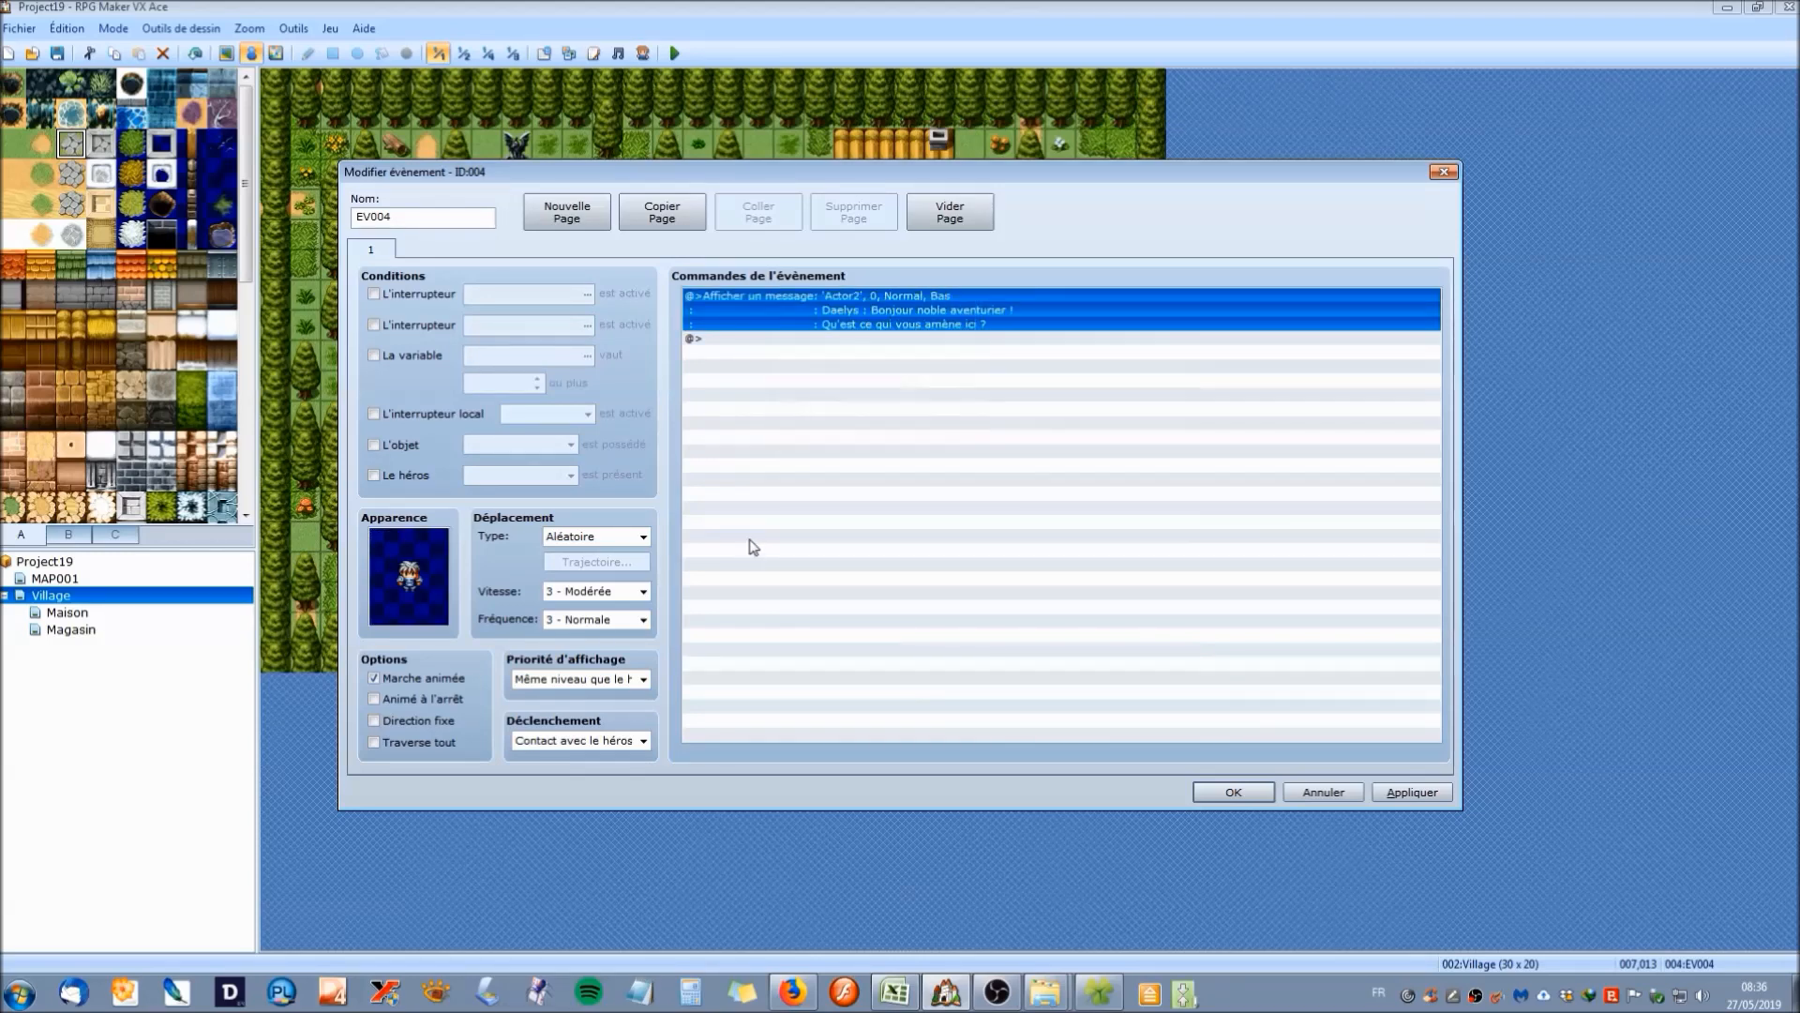
{"action": "right_click", "coordinate": [772, 317]}
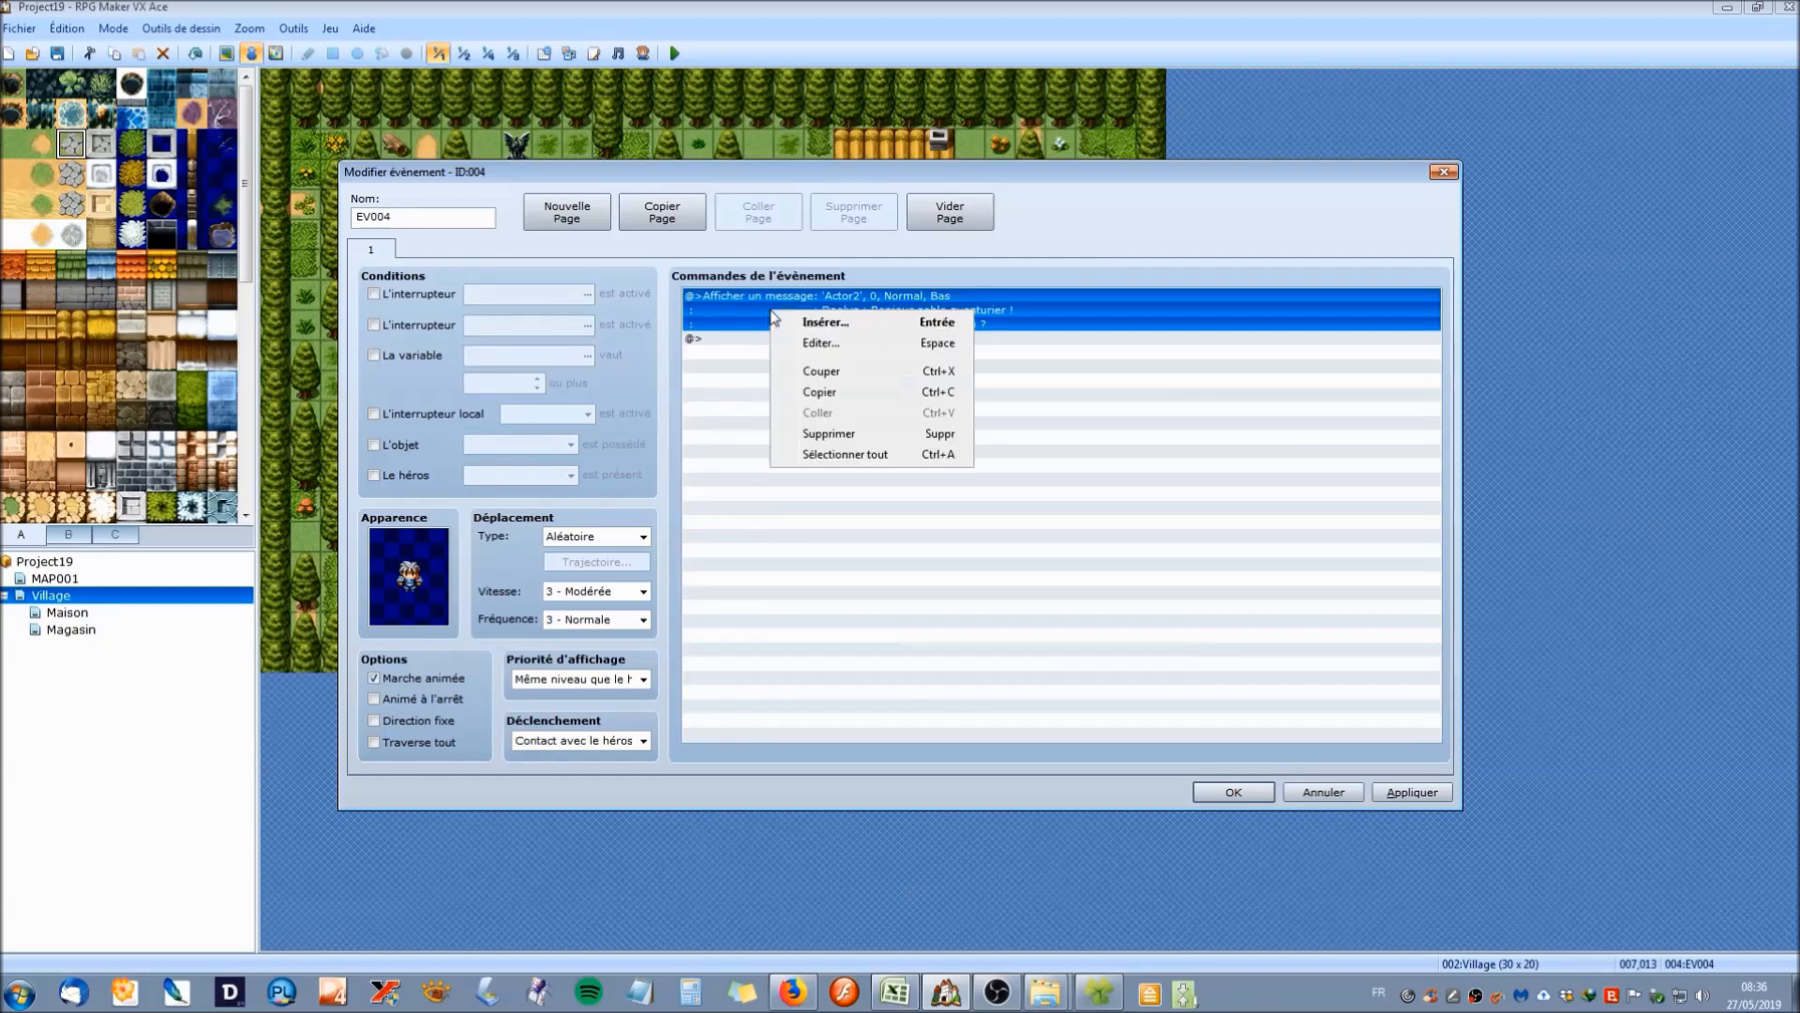
{"action": "left_click", "coordinate": [853, 349]}
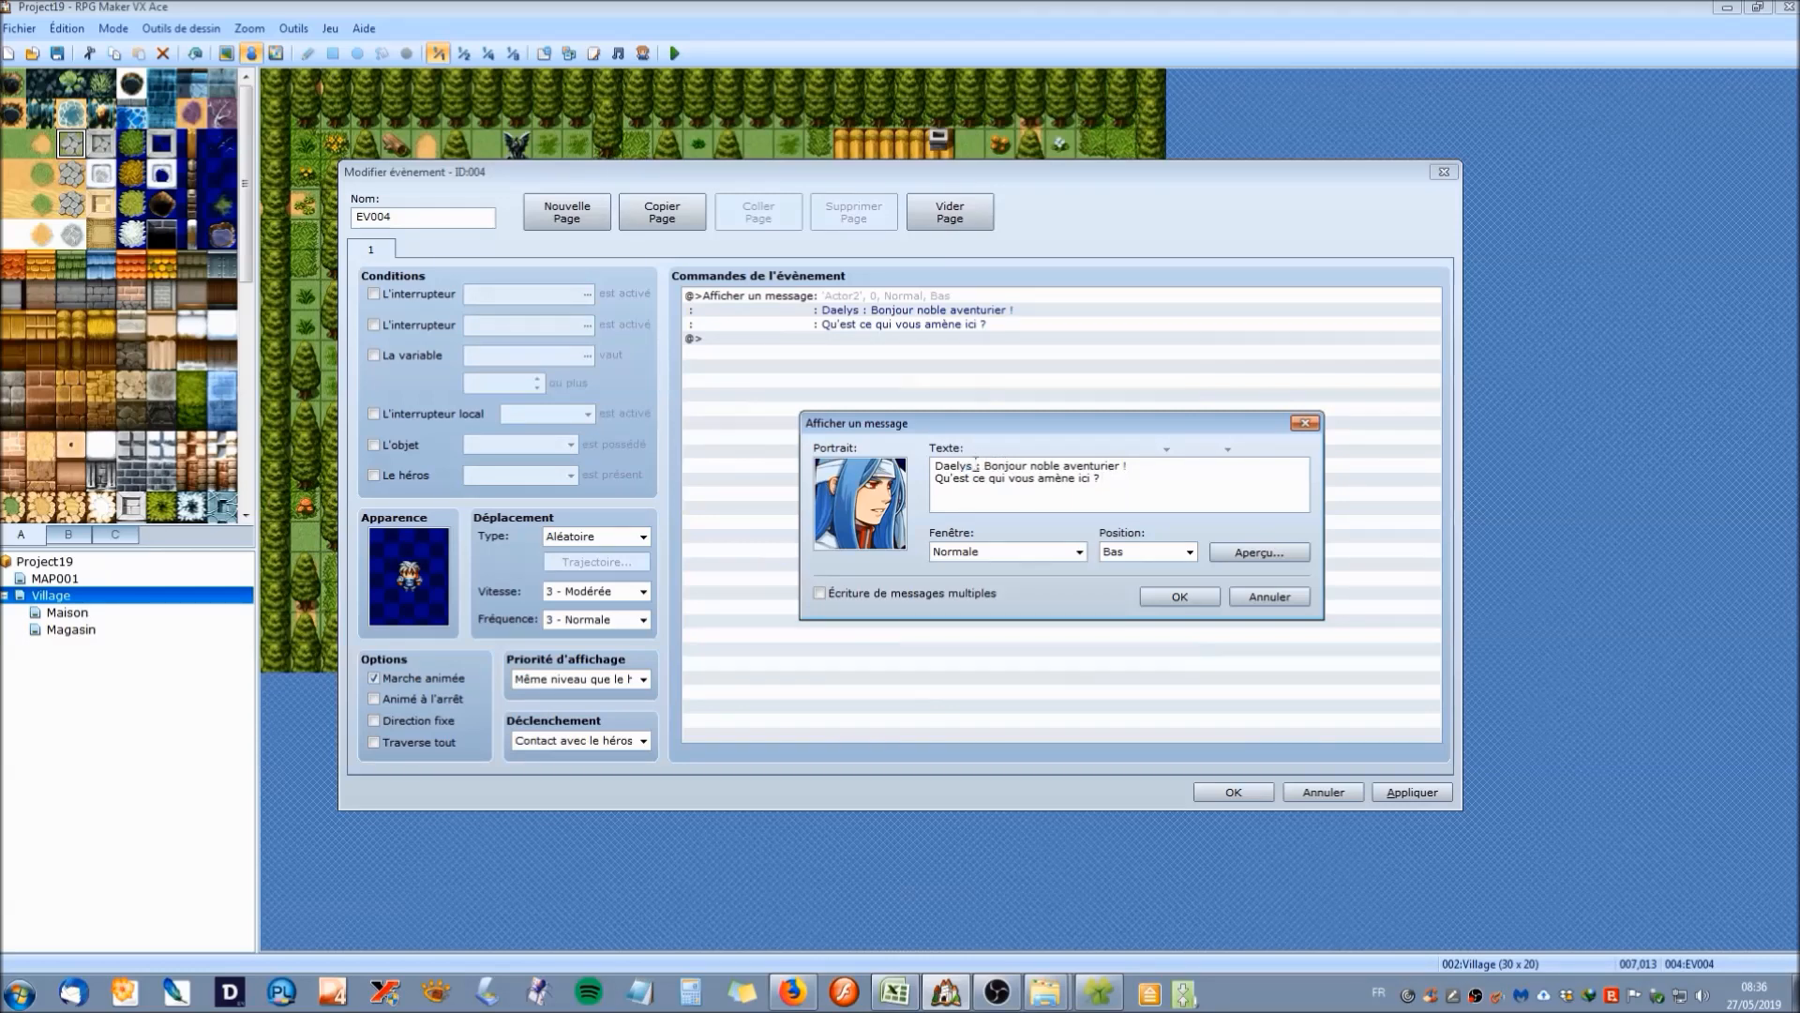
{"action": "key", "text": "BackSpace"}
{"action": "key", "text": "BackSpace"}
{"action": "key", "text": "BackSpace"}
{"action": "key", "text": "BackSpace"}
{"action": "key", "text": "BackSpace"}
{"action": "key", "text": "BackSpace"}
{"action": "type", "text": "Eric"}
{"action": "key", "text": "BackSpace"}
{"action": "key", "text": "BackSpace"}
{"action": "key", "text": "BackSpace"}
{"action": "key", "text": "BackSpace"}
{"action": "key", "text": "BackSpace"}
{"action": "key", "text": "BackSpace"}
{"action": "key", "text": "BackSpace"}
{"action": "key", "text": "BackSpace"}
{"action": "key", "text": "BackSpace"}
{"action": "key", "text": "BackSpace"}
{"action": "key", "text": "BackSpace"}
{"action": "key", "text": "BackSpace"}
{"action": "key", "text": "BackSpace"}
{"action": "key", "text": "BackSpace"}
{"action": "key", "text": "BackSpace"}
{"action": "key", "text": "BackSpace"}
{"action": "key", "text": "BackSpace"}
{"action": "key", "text": "BackSpace"}
{"action": "key", "text": "BackSpace"}
{"action": "key", "text": "BackSpace"}
{"action": "key", "text": "BackSpace"}
{"action": "key", "text": "BackSpace"}
{"action": "key", "text": "BackSpace"}
{"action": "key", "text": "BackSpace"}
{"action": "key", "text": "BackSpace"}
{"action": "key", "text": "BackSpace"}
{"action": "key", "text": "BackSpace"}
{"action": "key", "text": "BackSpace"}
{"action": "key", "text": "BackSpace"}
{"action": "key", "text": "BackSpace"}
{"action": "key", "text": "BackSpace"}
{"action": "key", "text": "BackSpace"}
{"action": "key", "text": "BackSpace"}
{"action": "key", "text": "BackSpace"}
{"action": "key", "text": "BackSpace"}
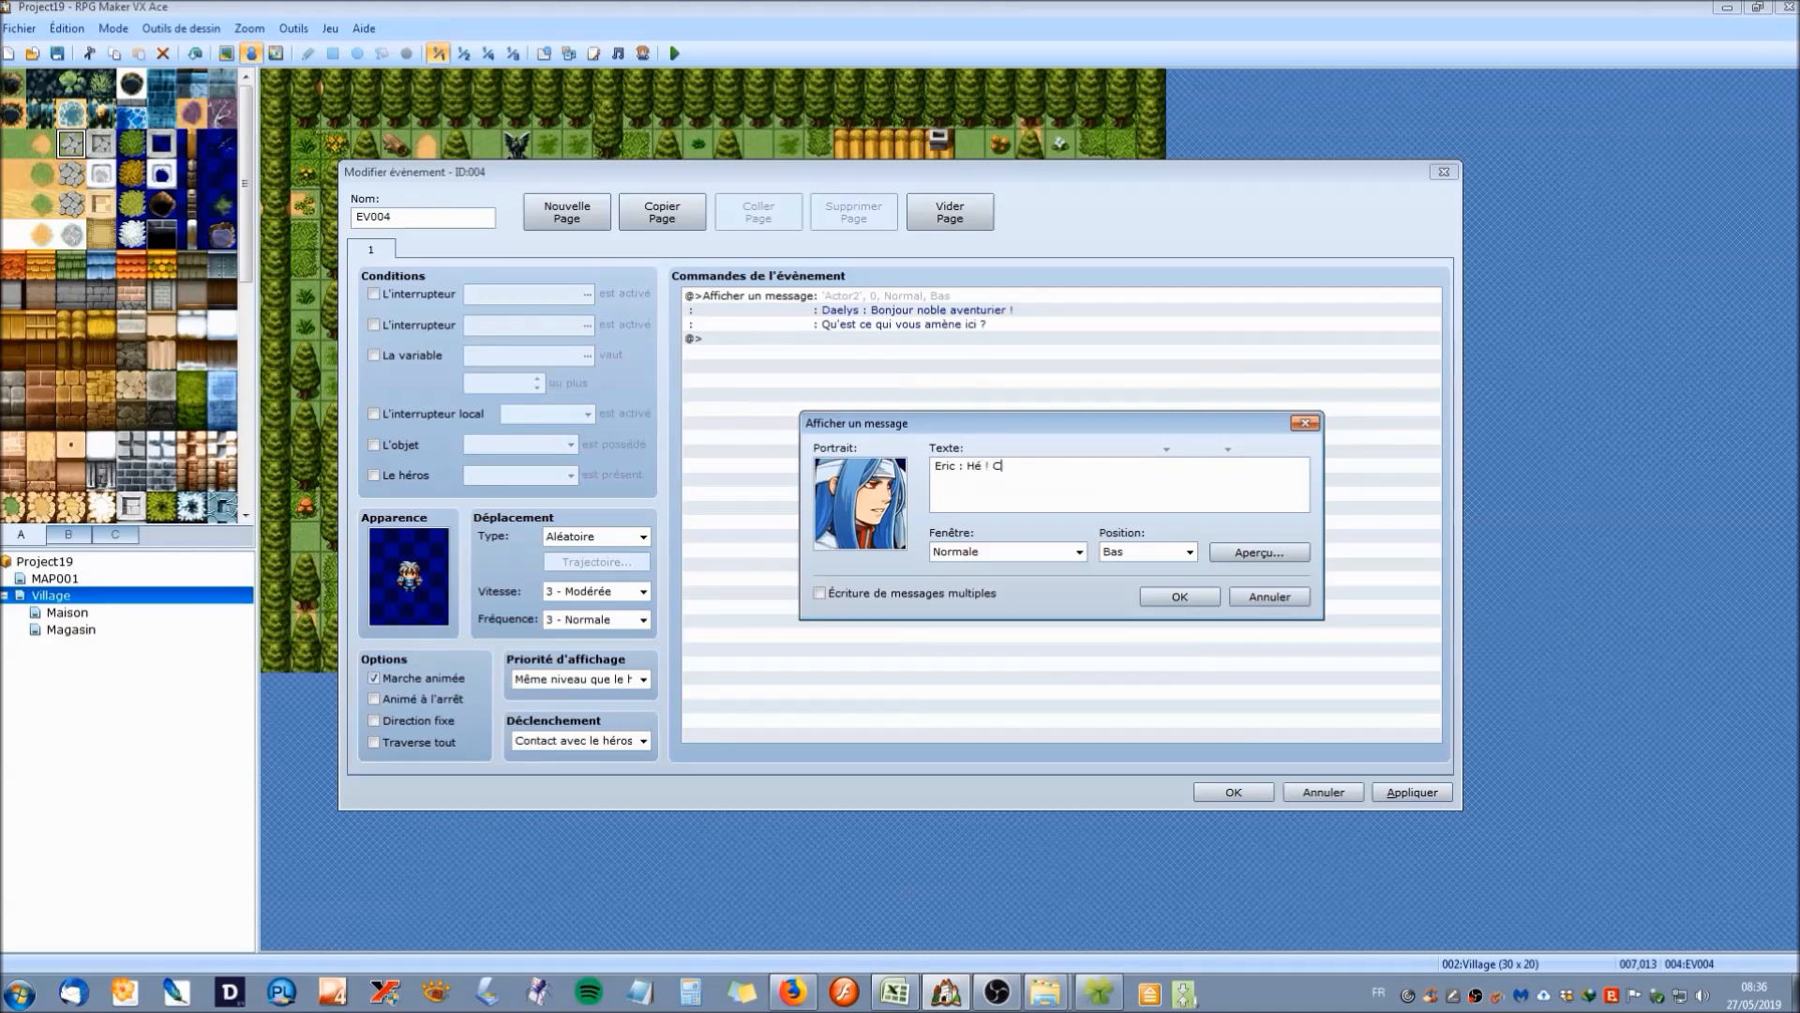
{"action": "type", "text": "i le héros de"}
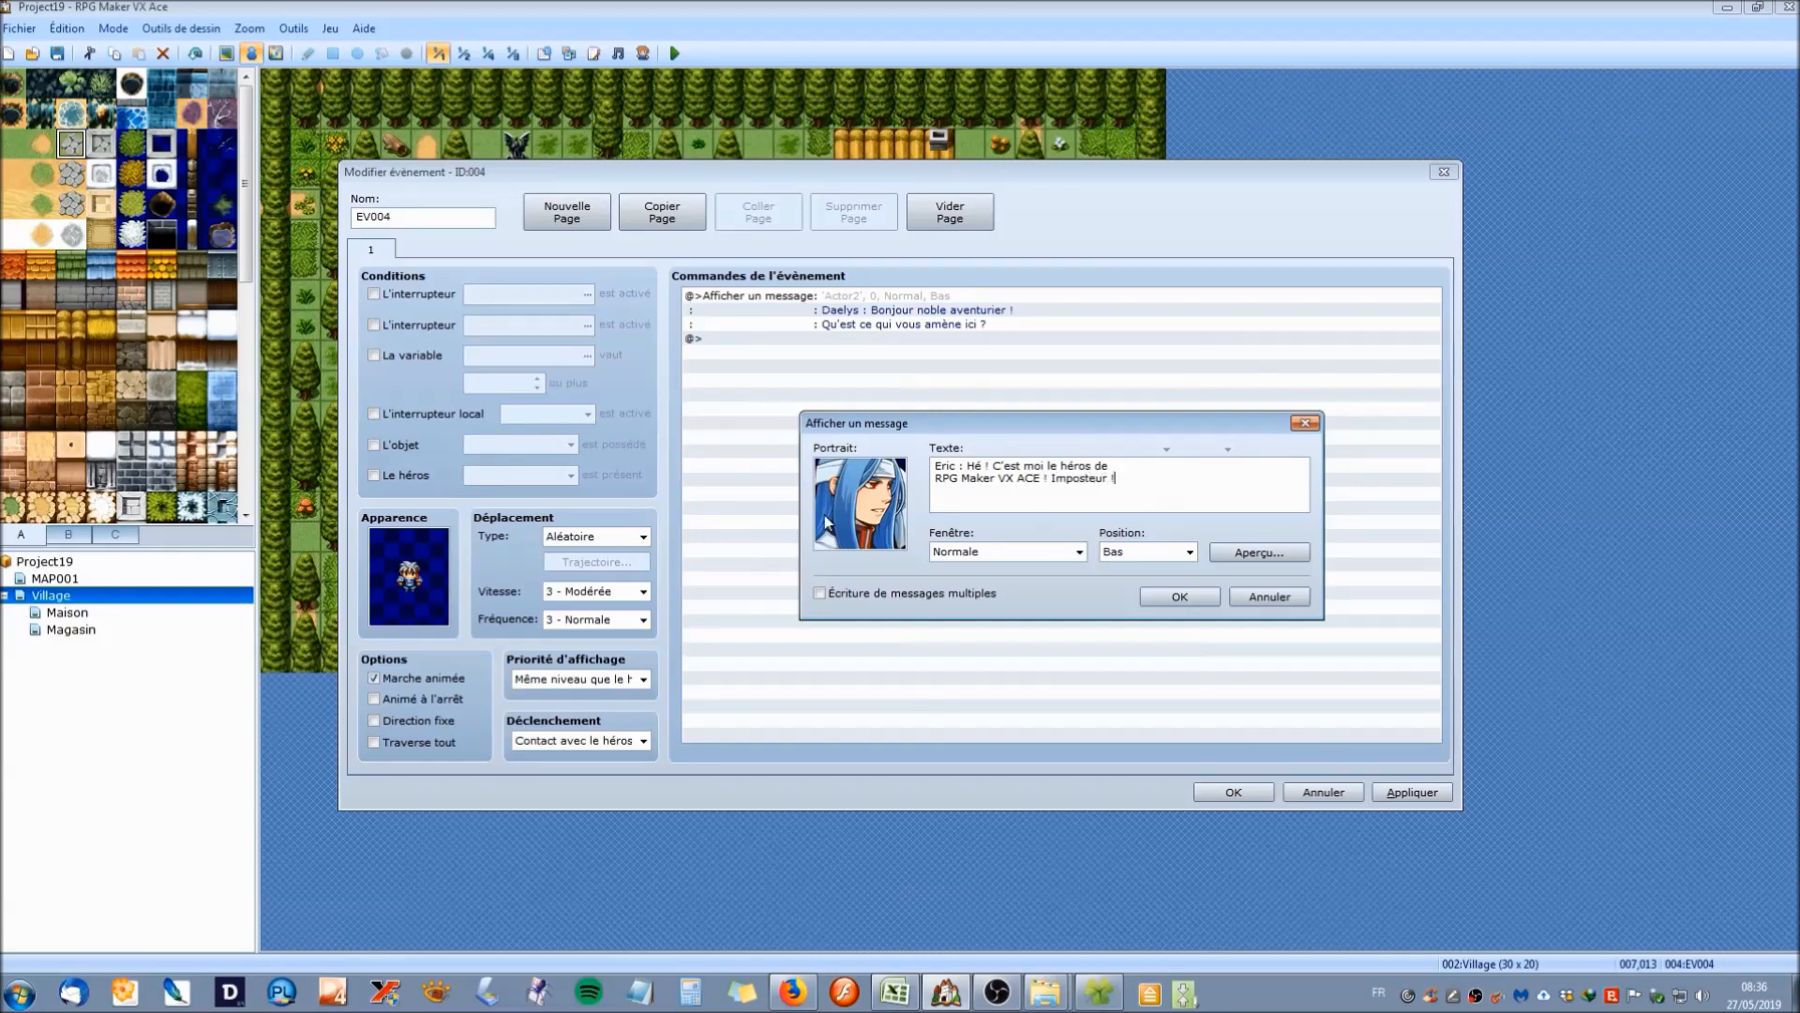
Change the message portrait to the silver-haired Actor4 face and preview the message.
{"action": "double_click", "coordinate": [860, 504]}
{"action": "left_click", "coordinate": [816, 408]}
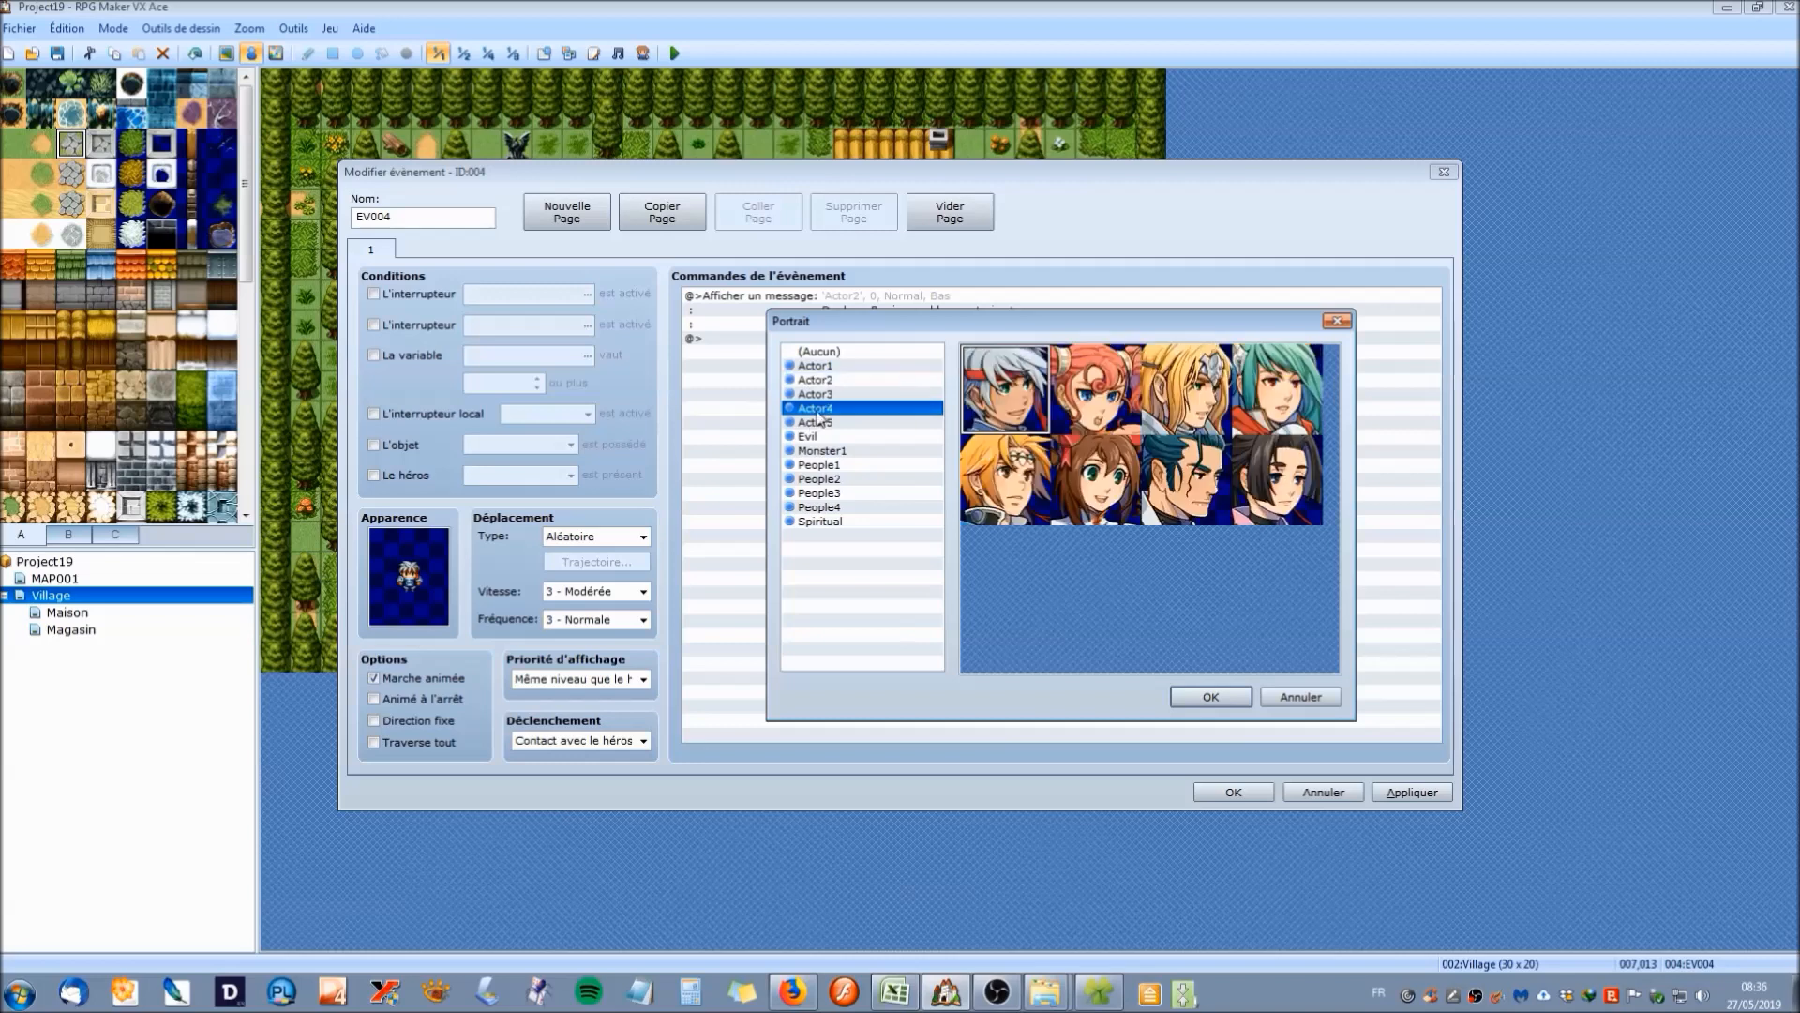
{"action": "left_click", "coordinate": [1207, 697]}
{"action": "left_click", "coordinate": [1219, 568]}
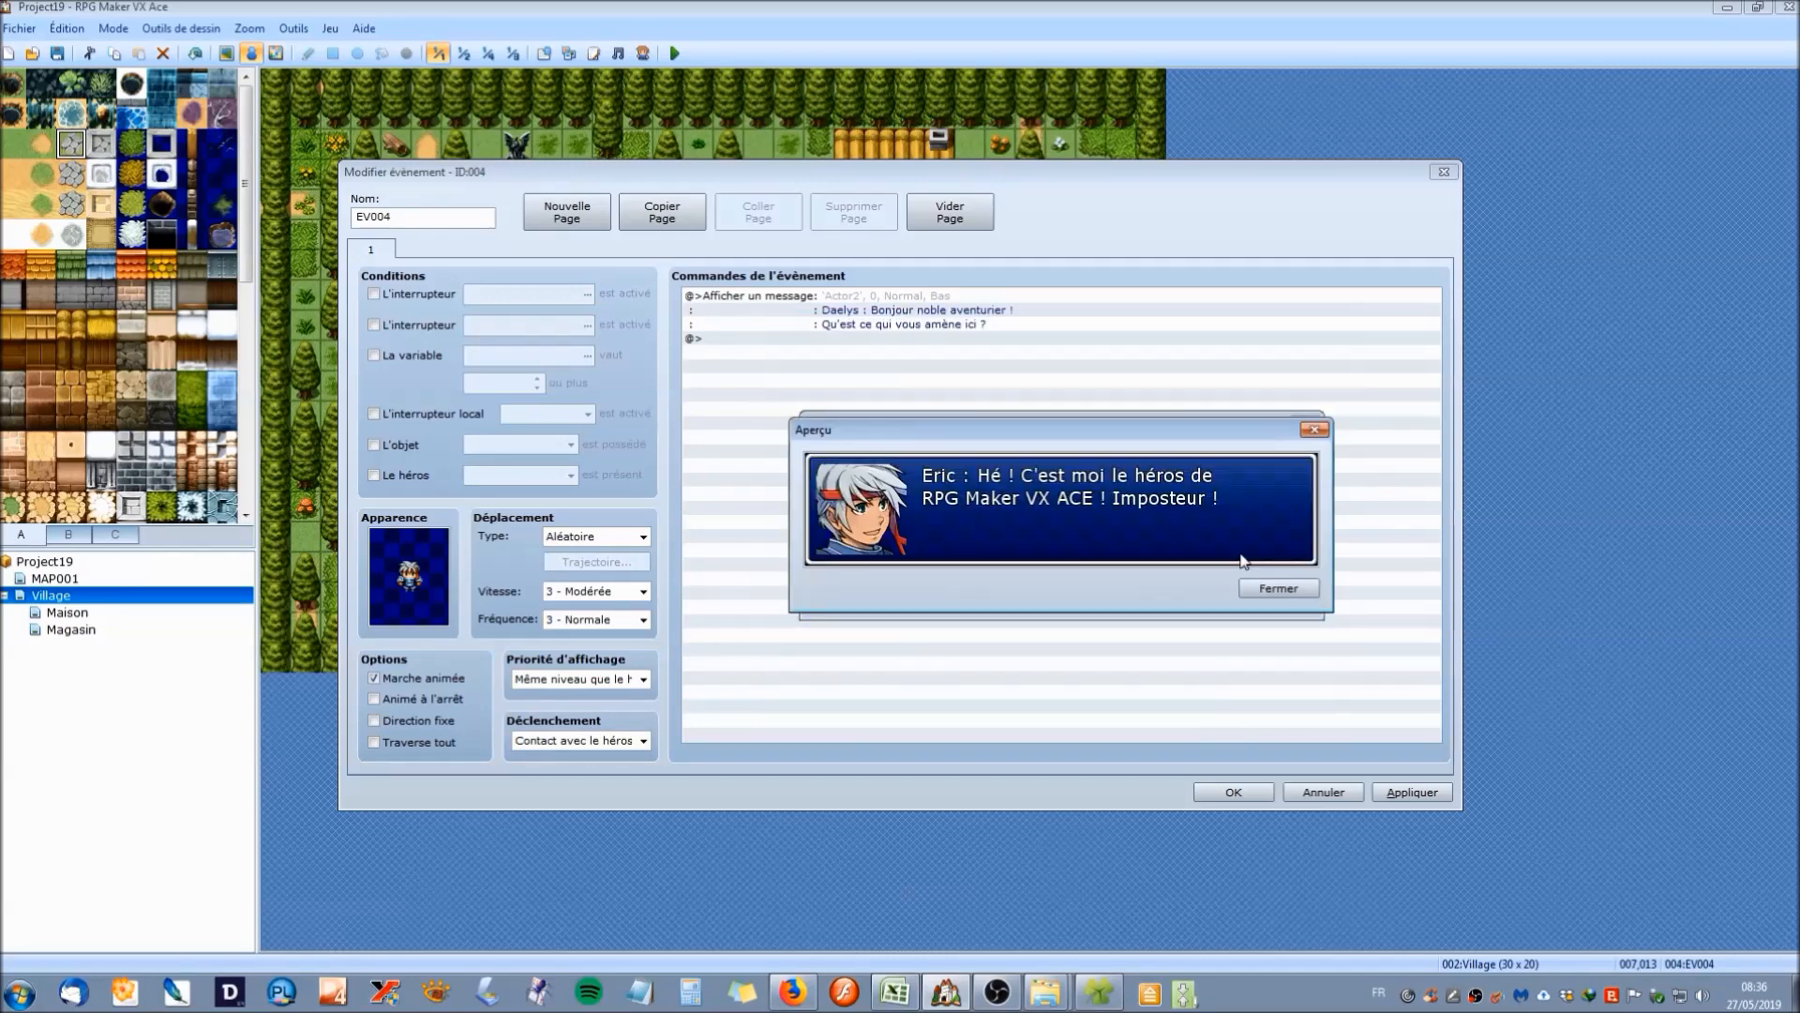
{"action": "left_click_drag", "start_coordinate": [1128, 436], "coordinate": [916, 366]}
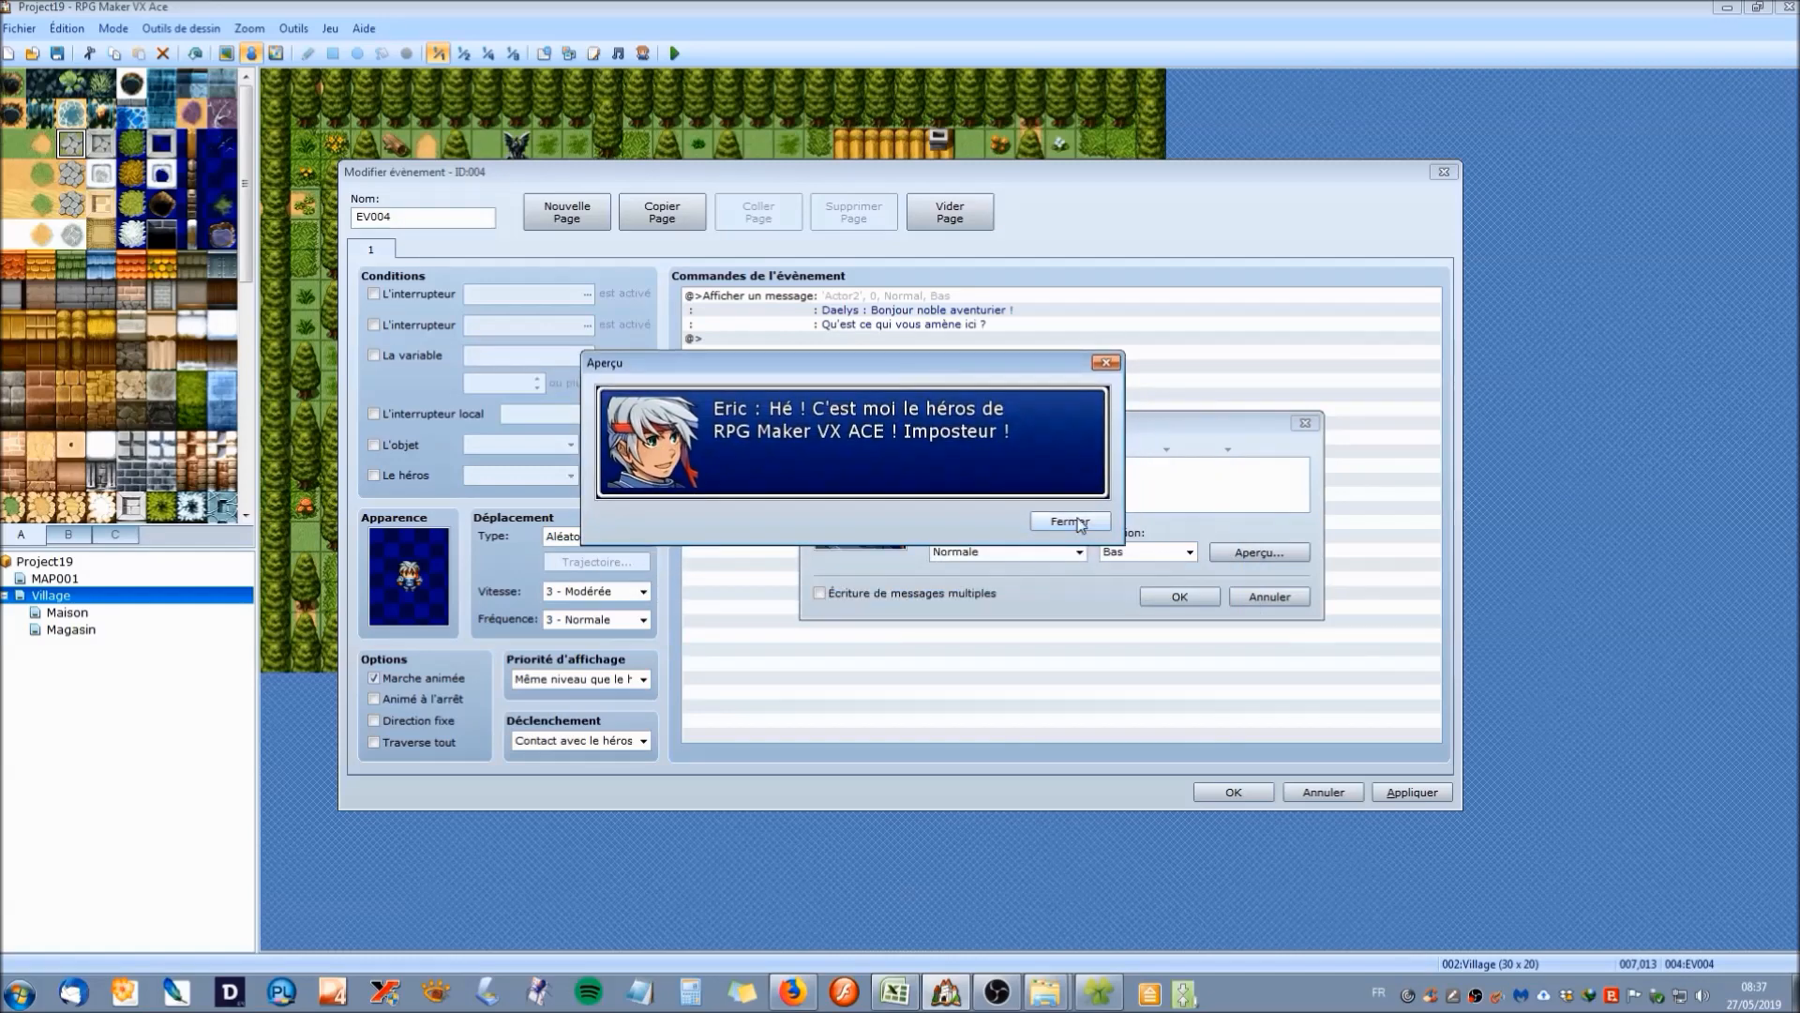
{"action": "left_click", "coordinate": [1079, 524]}
Confirm the edited message and save the changes to the event above the red-roofed house.
{"action": "left_click", "coordinate": [1180, 596]}
{"action": "left_click", "coordinate": [1404, 790]}
{"action": "left_click", "coordinate": [1217, 793]}
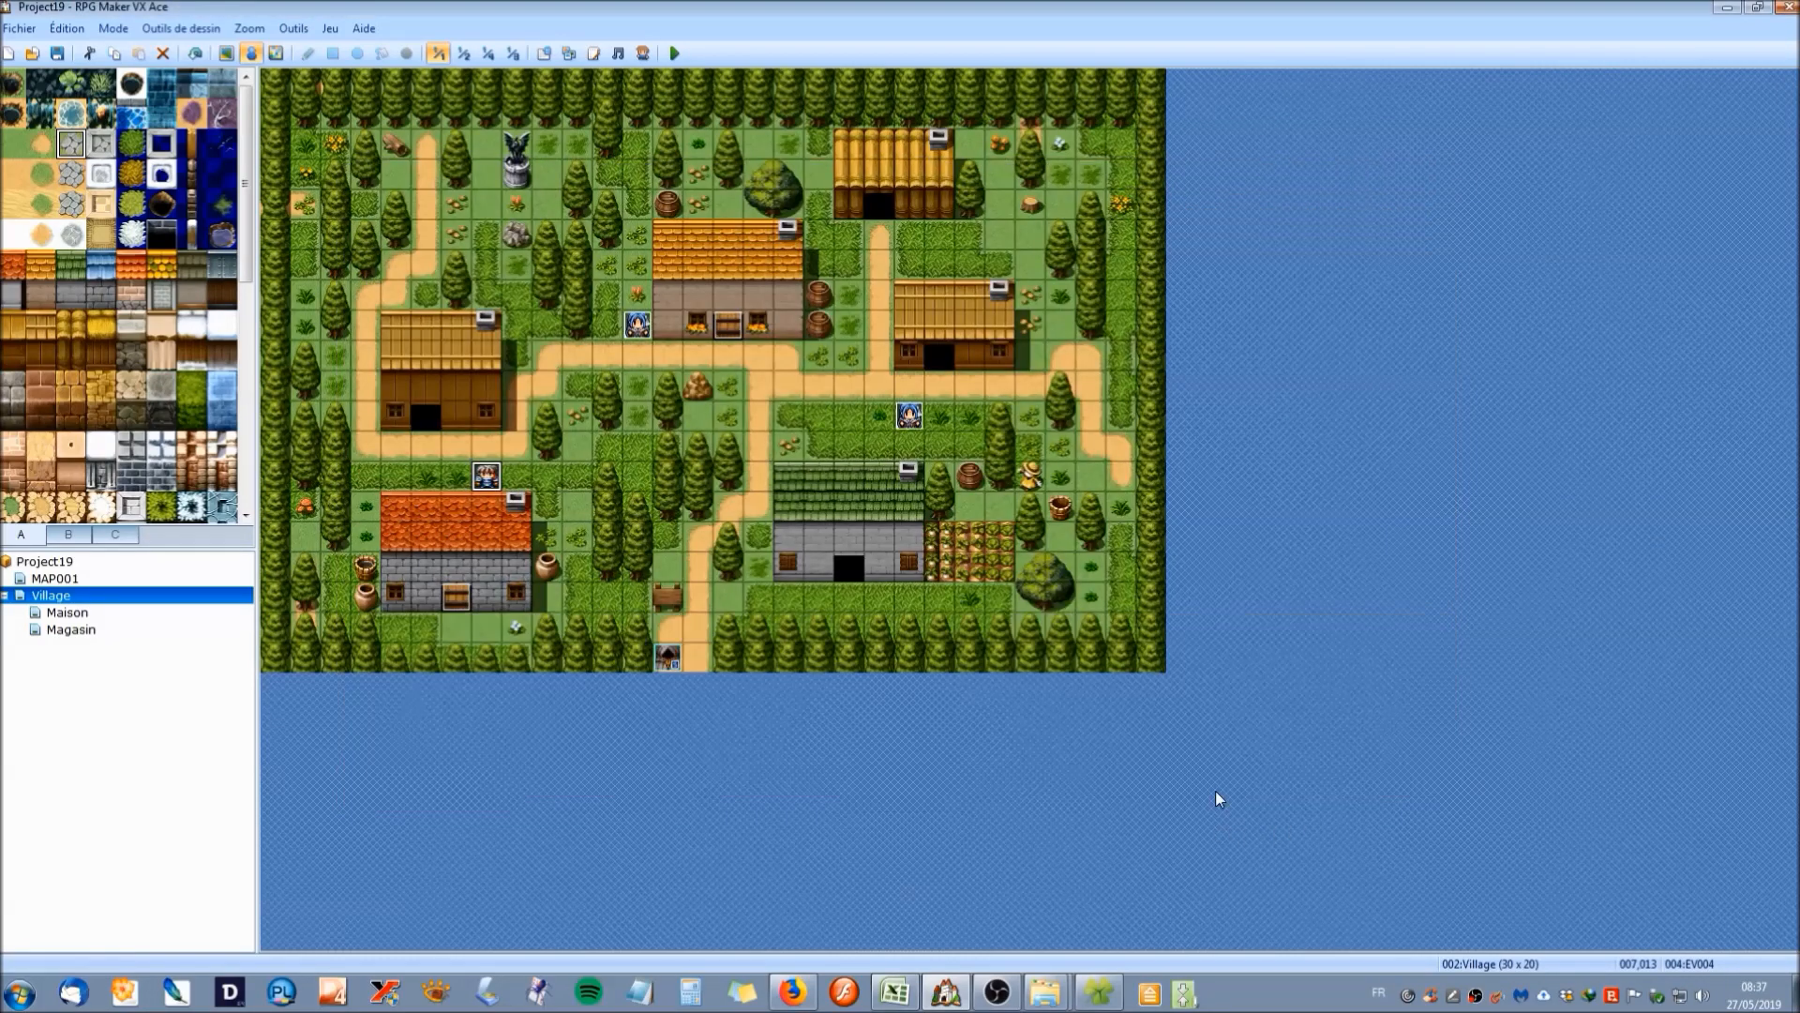
Change the sprite of the event above the green-roofed house to the long-haired blond character from Actor4.
{"action": "left_click", "coordinate": [911, 418]}
{"action": "double_click", "coordinate": [912, 418]}
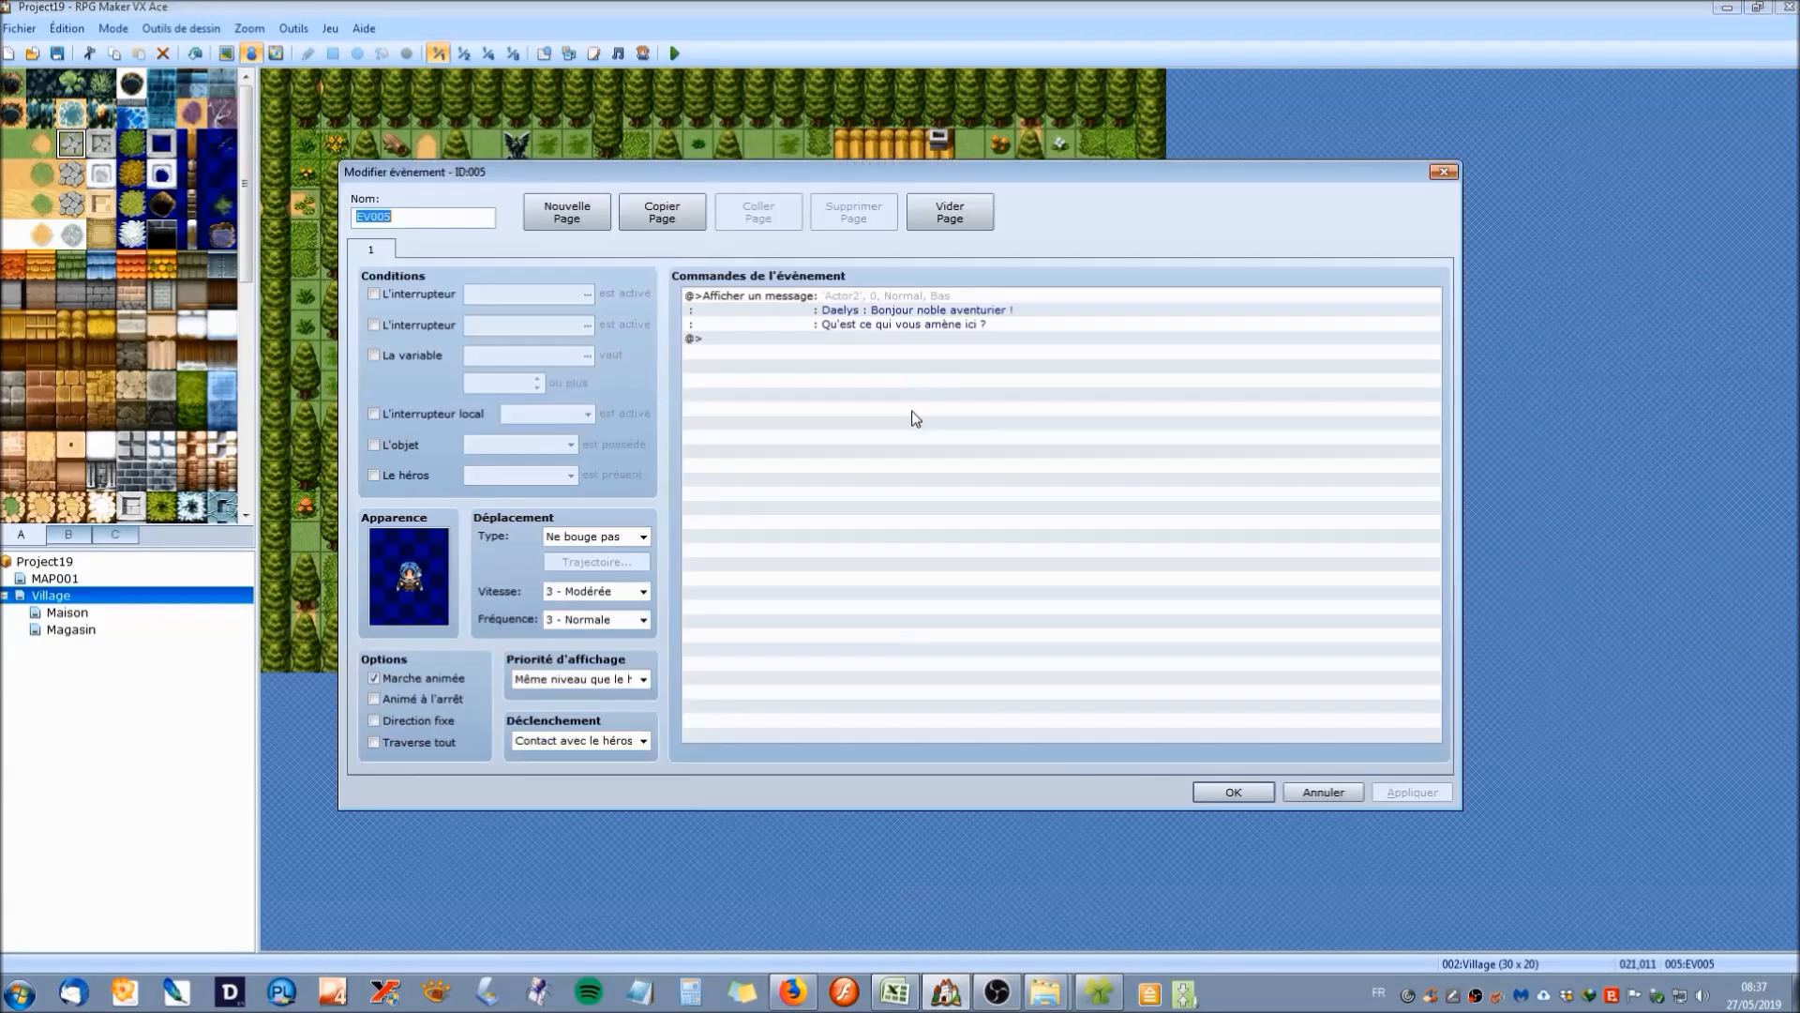
{"action": "double_click", "coordinate": [431, 553]}
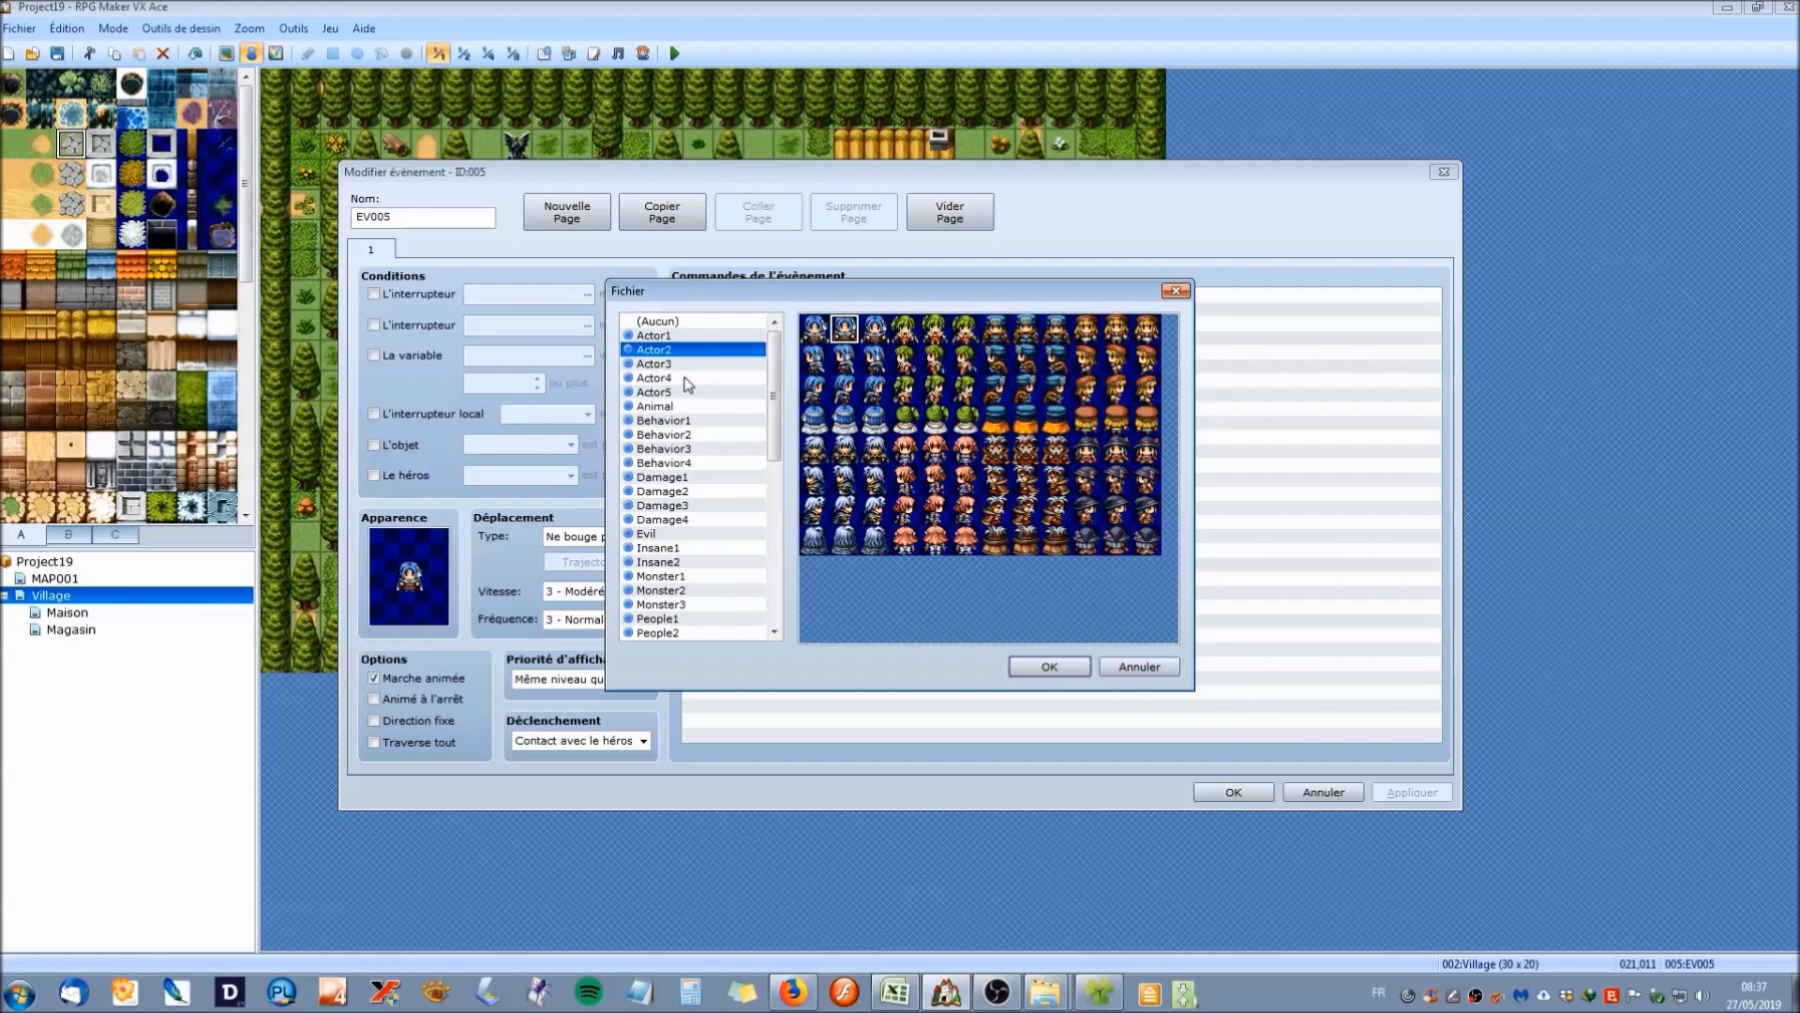
{"action": "left_click", "coordinate": [688, 379]}
{"action": "left_click", "coordinate": [683, 393]}
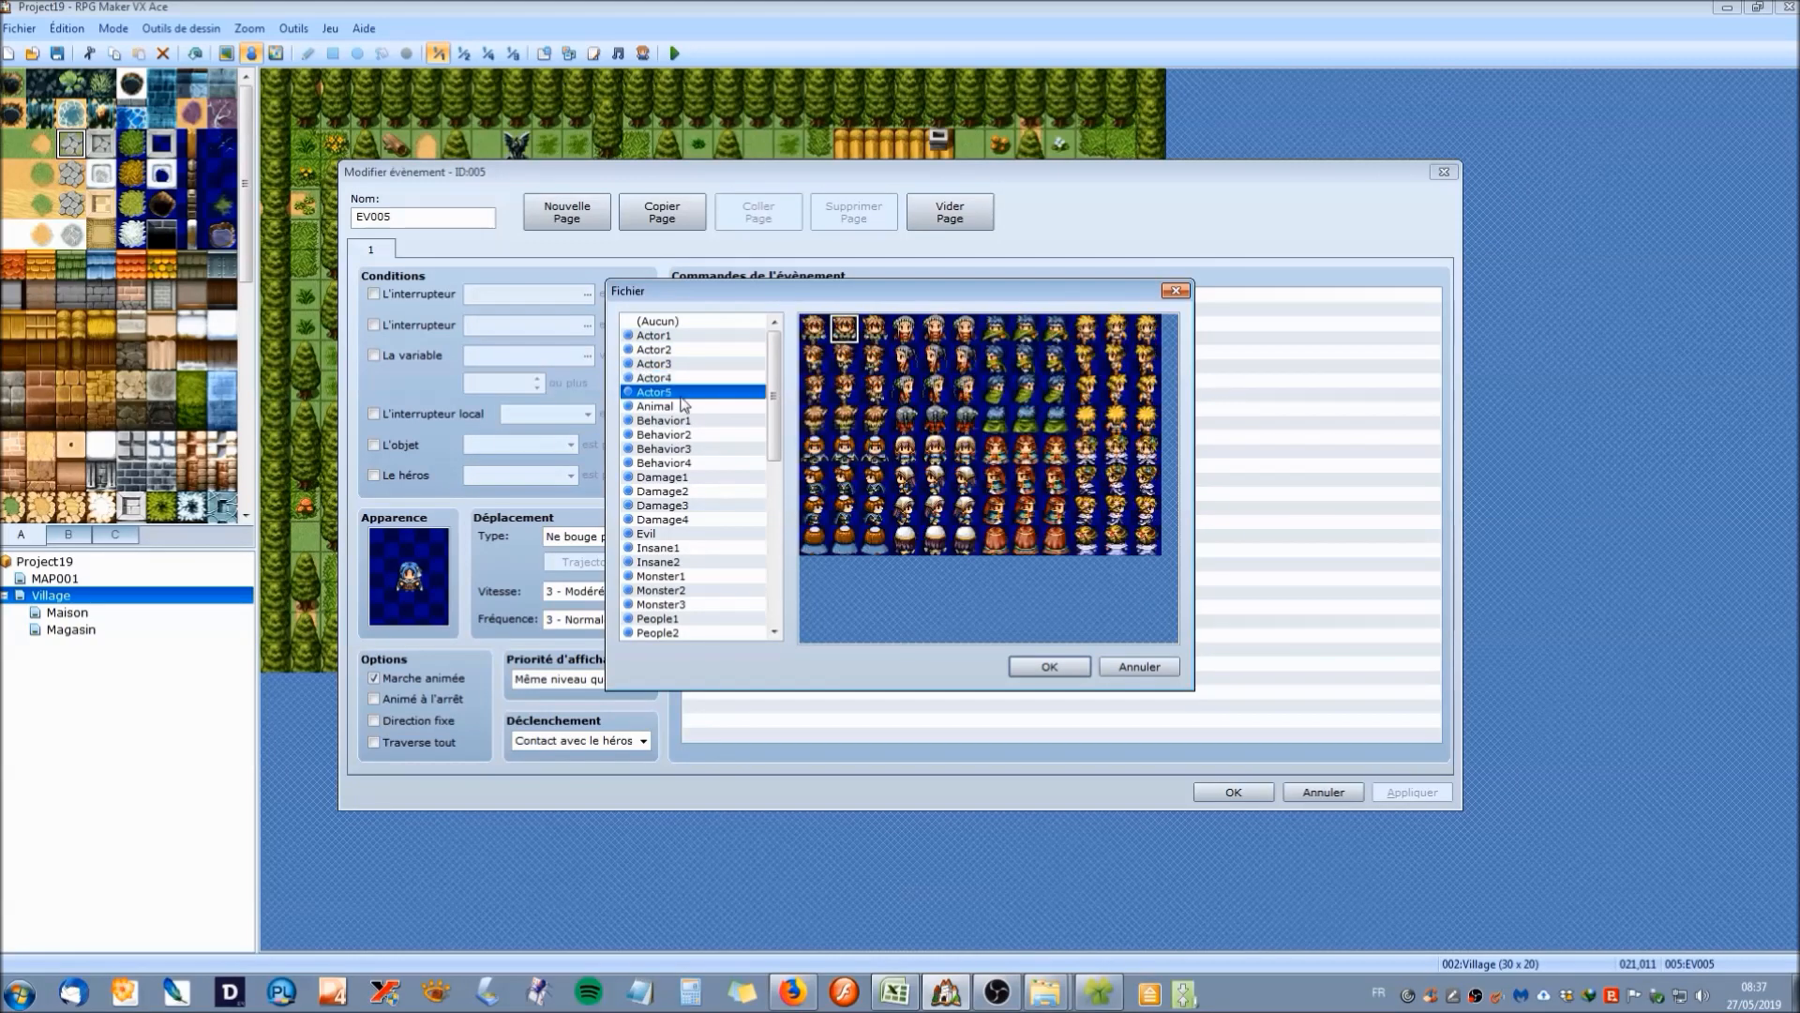
{"action": "left_click", "coordinate": [676, 350]}
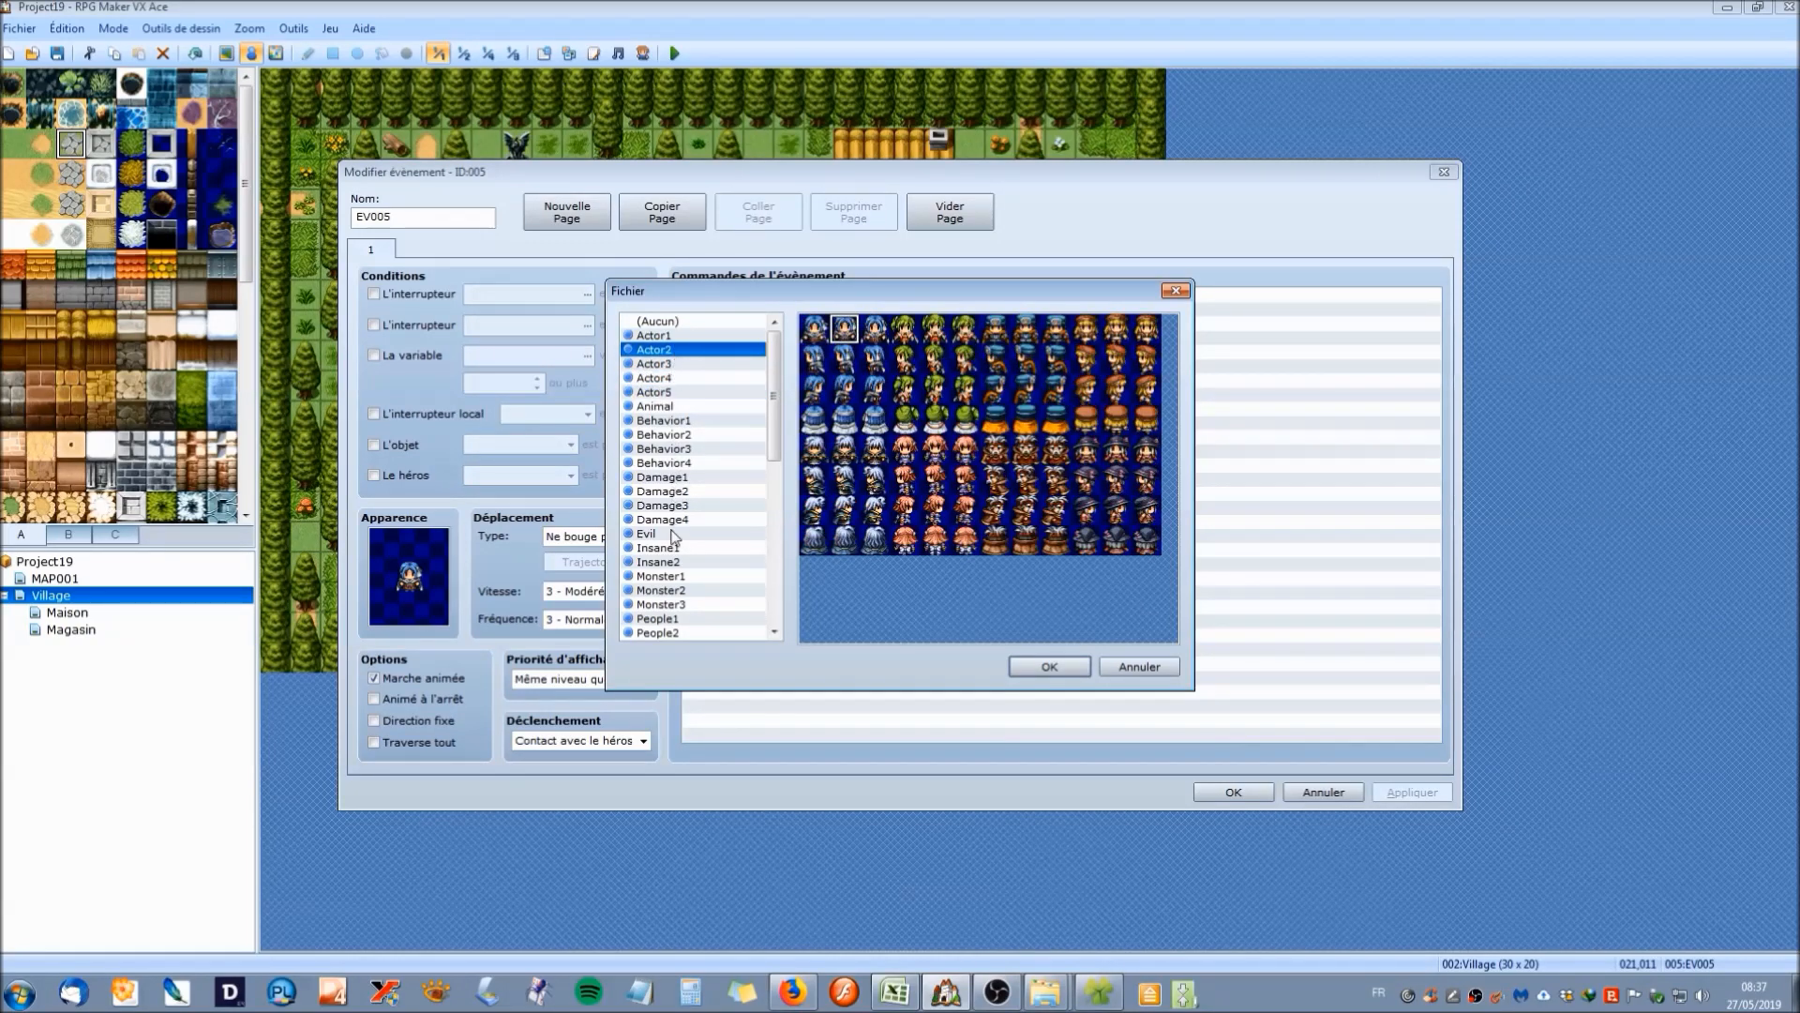
{"action": "left_click", "coordinate": [656, 379]}
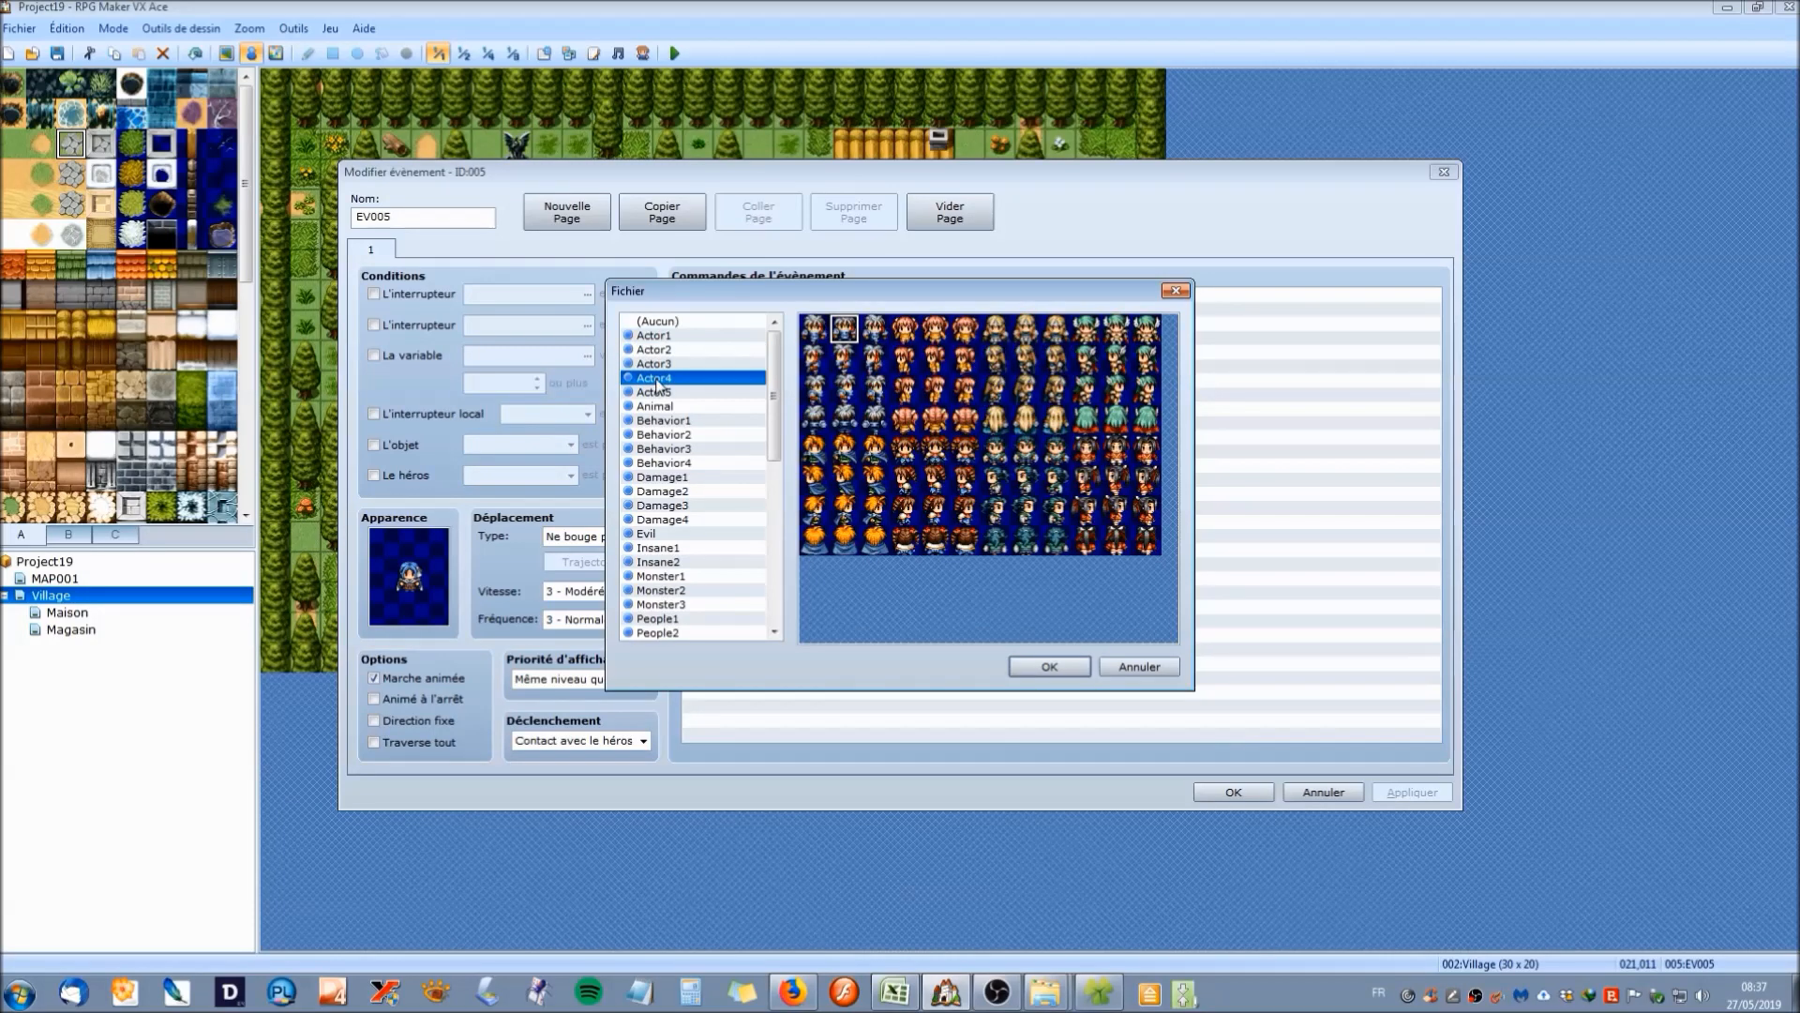
{"action": "left_click", "coordinate": [1029, 331]}
{"action": "left_click", "coordinate": [1047, 667]}
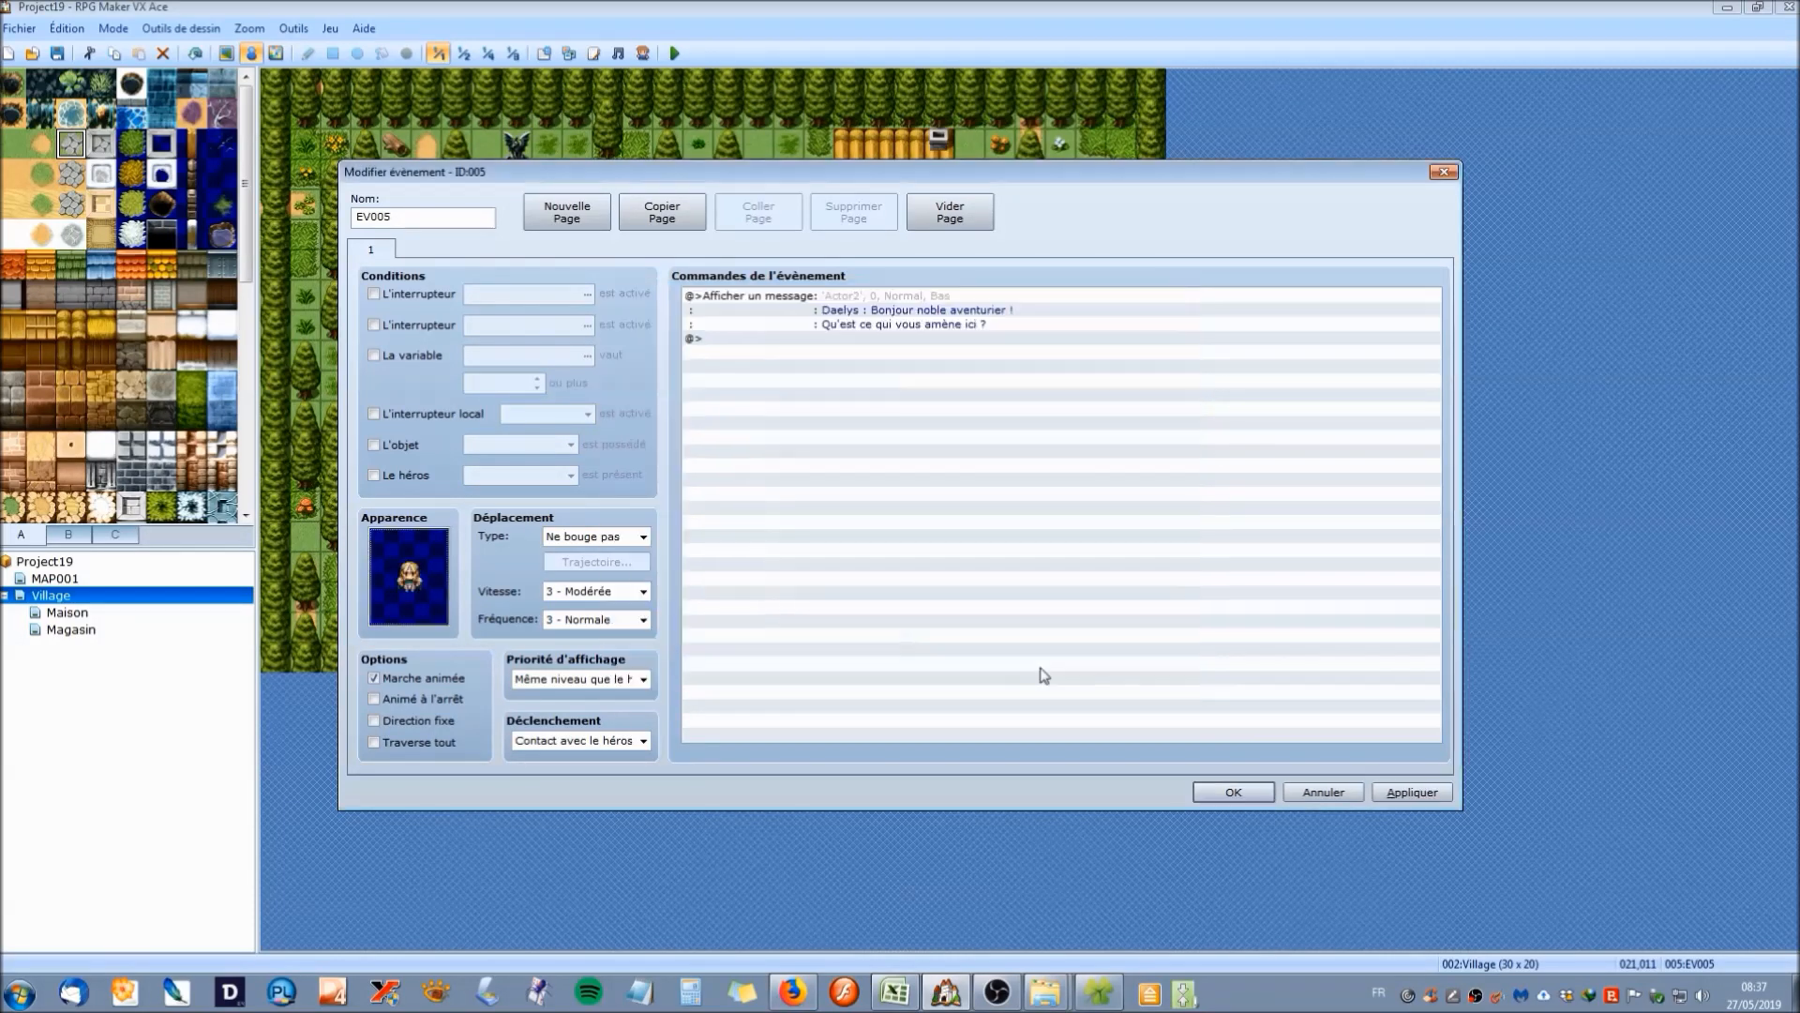
Replace the event's message with "Lancelier : J'aime bien explorer de nouveaux lieux, mais je cherche aussi de puissants guerriers que je pourrait affronter.".
{"action": "left_click", "coordinate": [847, 298]}
{"action": "right_click", "coordinate": [847, 298]}
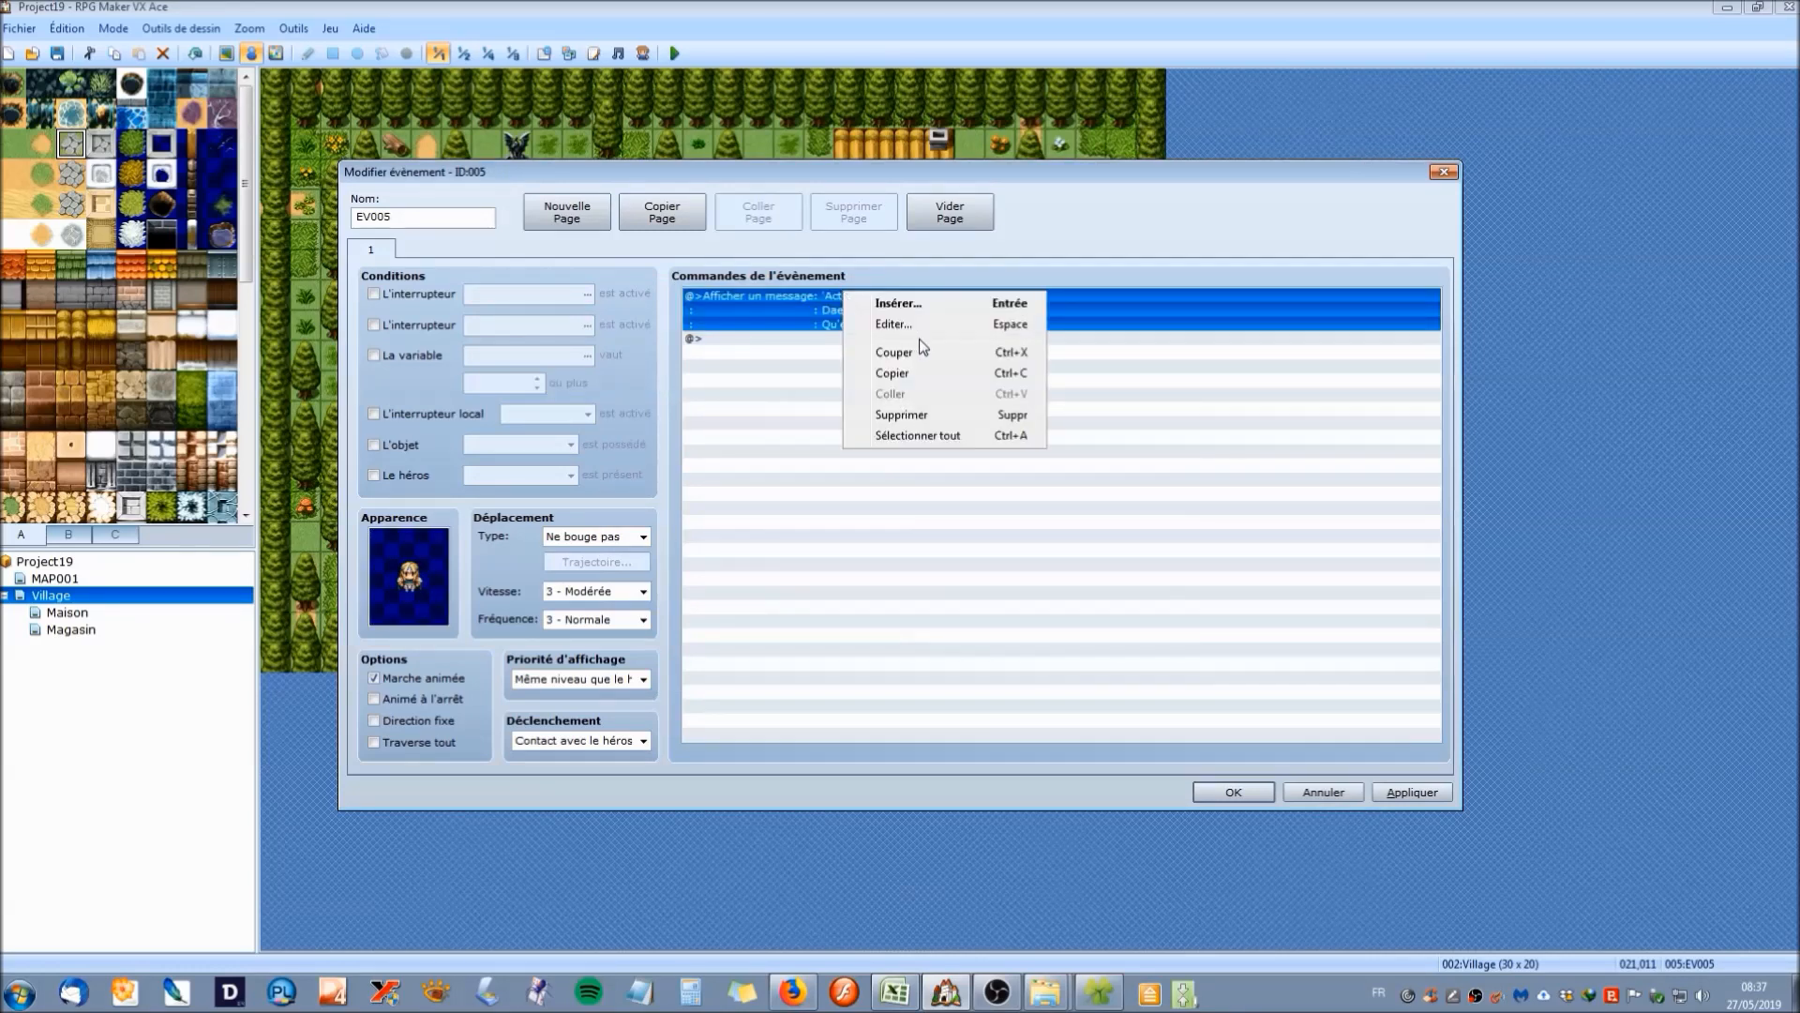
{"action": "left_click", "coordinate": [872, 306]}
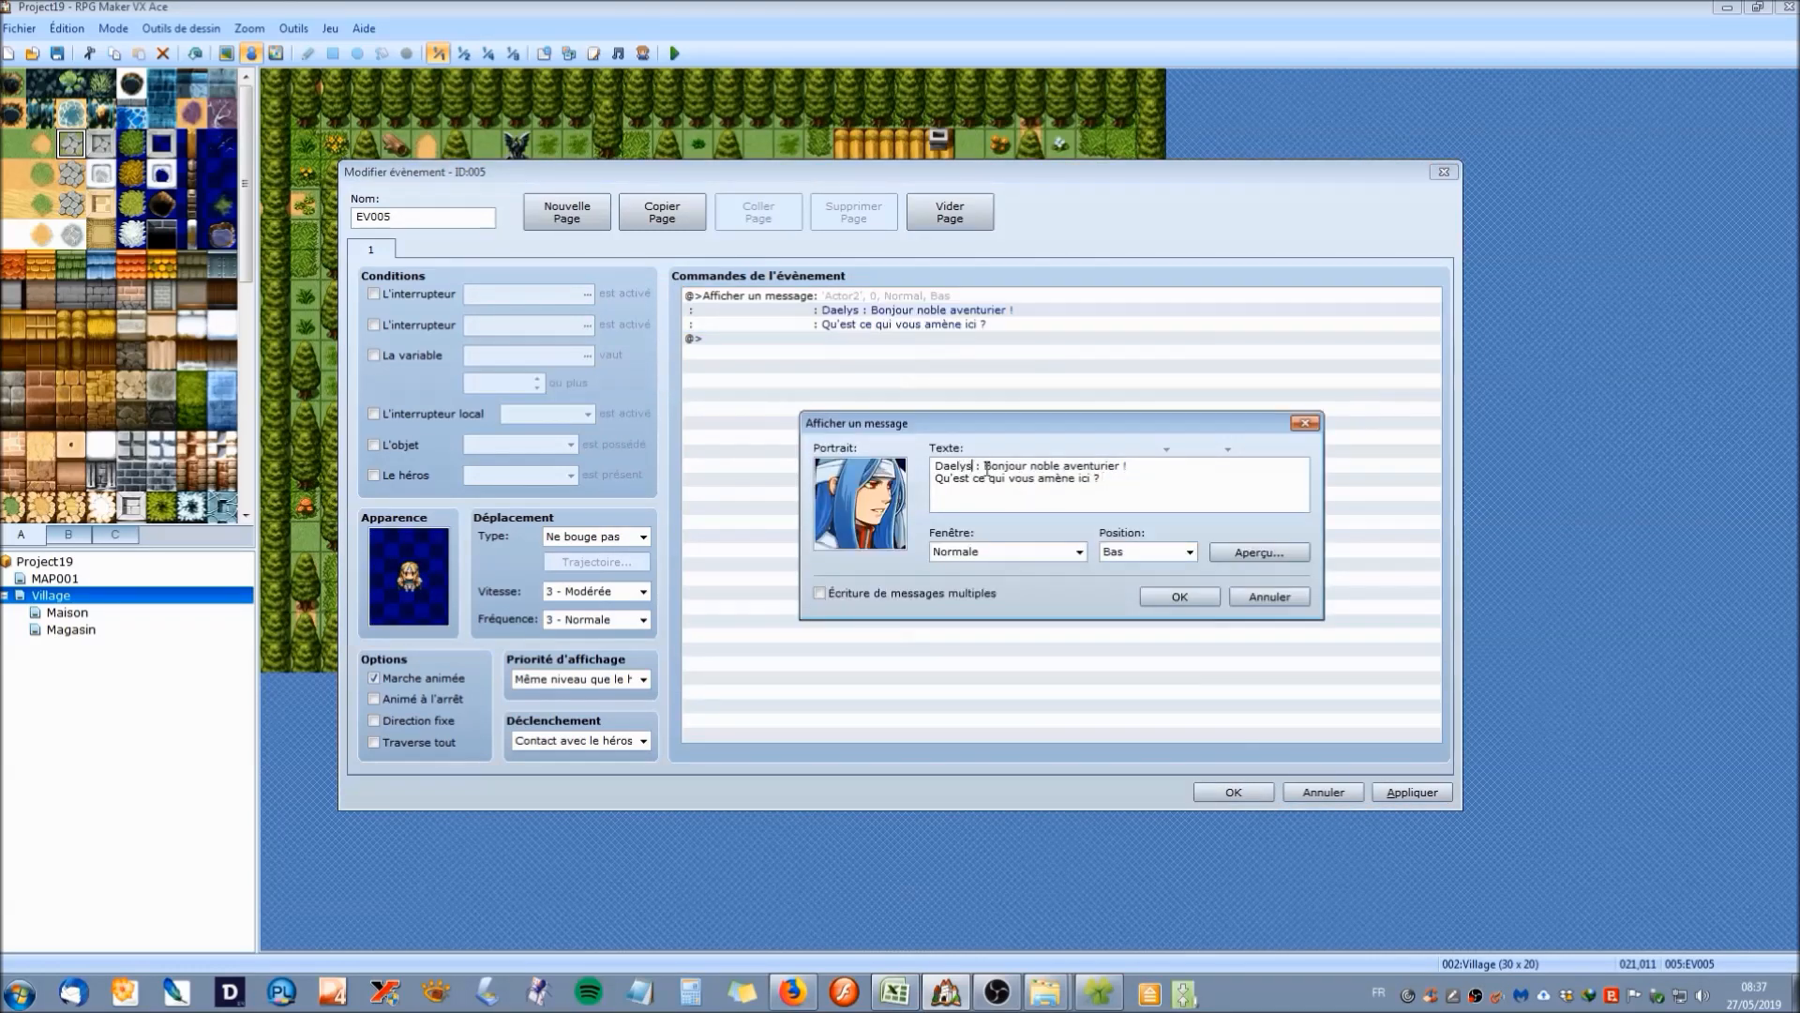
{"action": "left_click", "coordinate": [972, 467]}
{"action": "key", "text": "BackSpace"}
{"action": "key", "text": "BackSpace"}
{"action": "key", "text": "BackSpace"}
{"action": "key", "text": "BackSpace"}
{"action": "key", "text": "BackSpace"}
{"action": "key", "text": "BackSpace"}
{"action": "type", "text": "Lanceli"}
{"action": "left_click_drag", "start_coordinate": [1110, 479], "coordinate": [1056, 466]}
{"action": "key", "text": "BackSpace"}
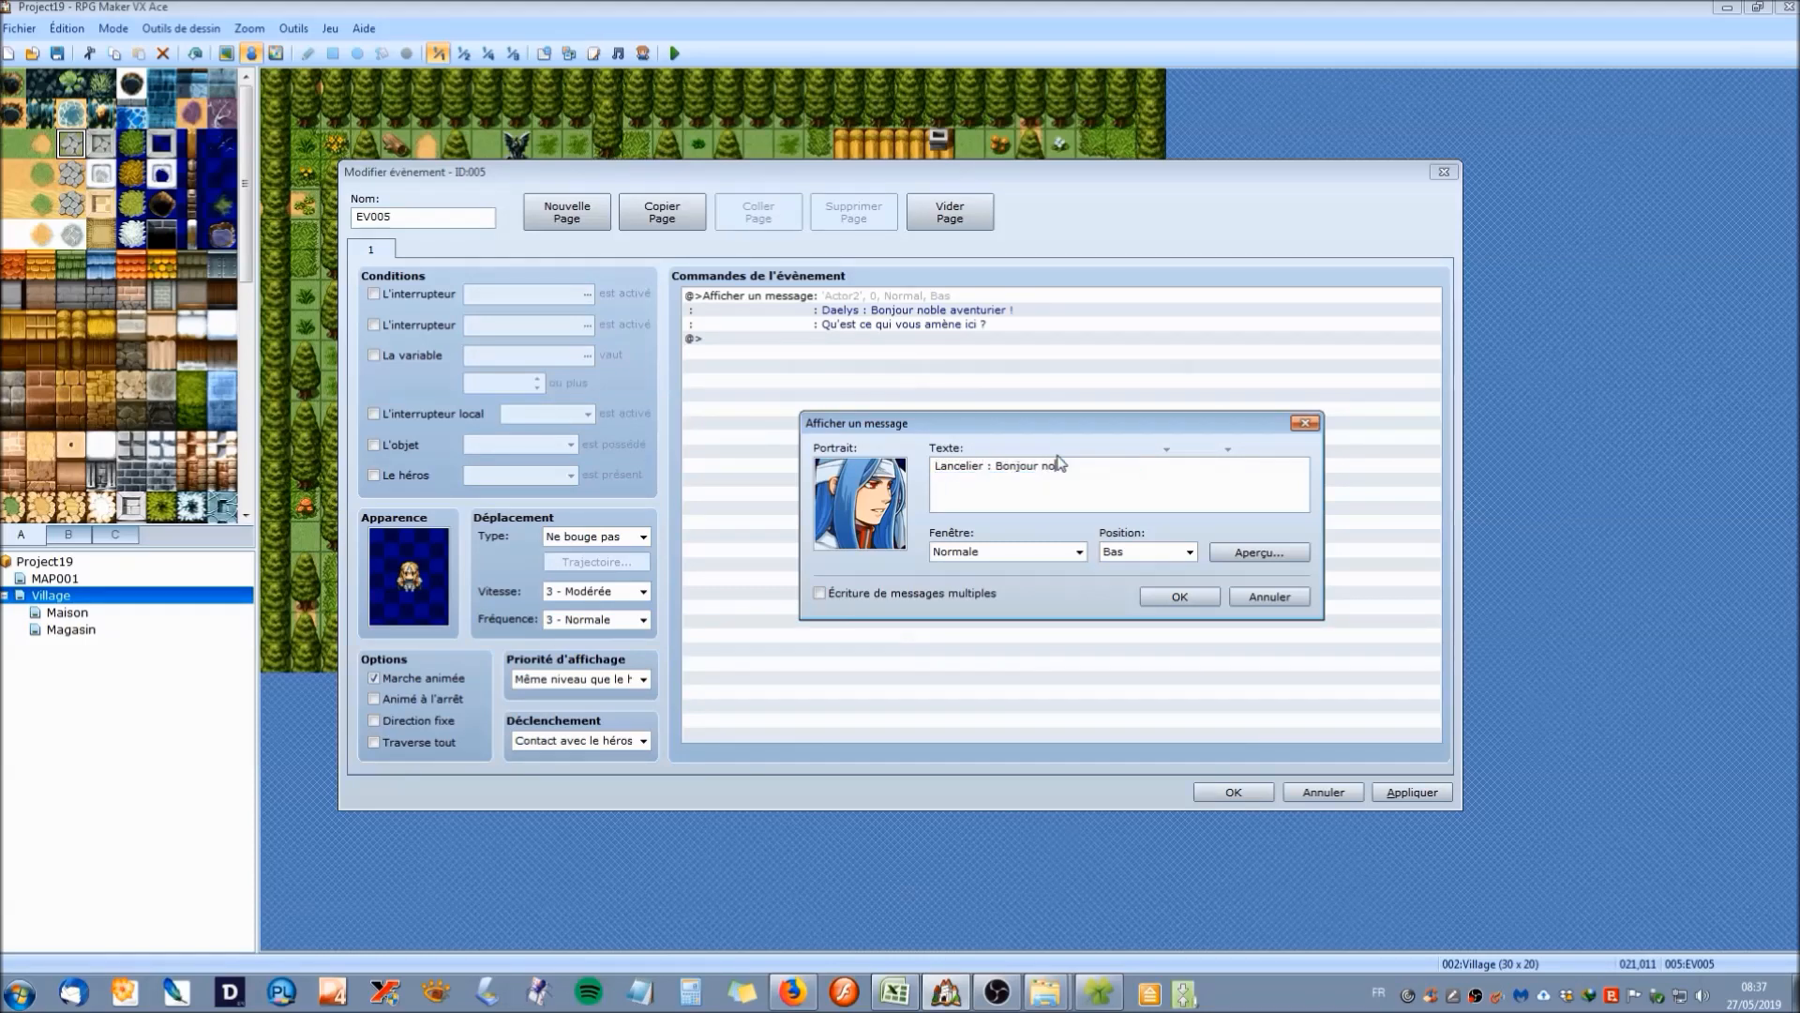
{"action": "key", "text": "BackSpace"}
{"action": "key", "text": "BackSpace"}
{"action": "key", "text": "BackSpace"}
{"action": "key", "text": "BackSpace"}
{"action": "key", "text": "BackSpace"}
{"action": "key", "text": "BackSpace"}
{"action": "key", "text": "BackSpace"}
{"action": "key", "text": "BackSpace"}
{"action": "key", "text": "BackSpace"}
{"action": "type", "text": "J'"}
{"action": "type", "text": "aime bien explorer de nouve"}
{"action": "type", "text": "aux lieux, mais je cher"}
{"action": "type", "text": "che aussi "}
{"action": "type", "text": "de puissants gue"}
{"action": "type", "text": "rriers que je pourrait"}
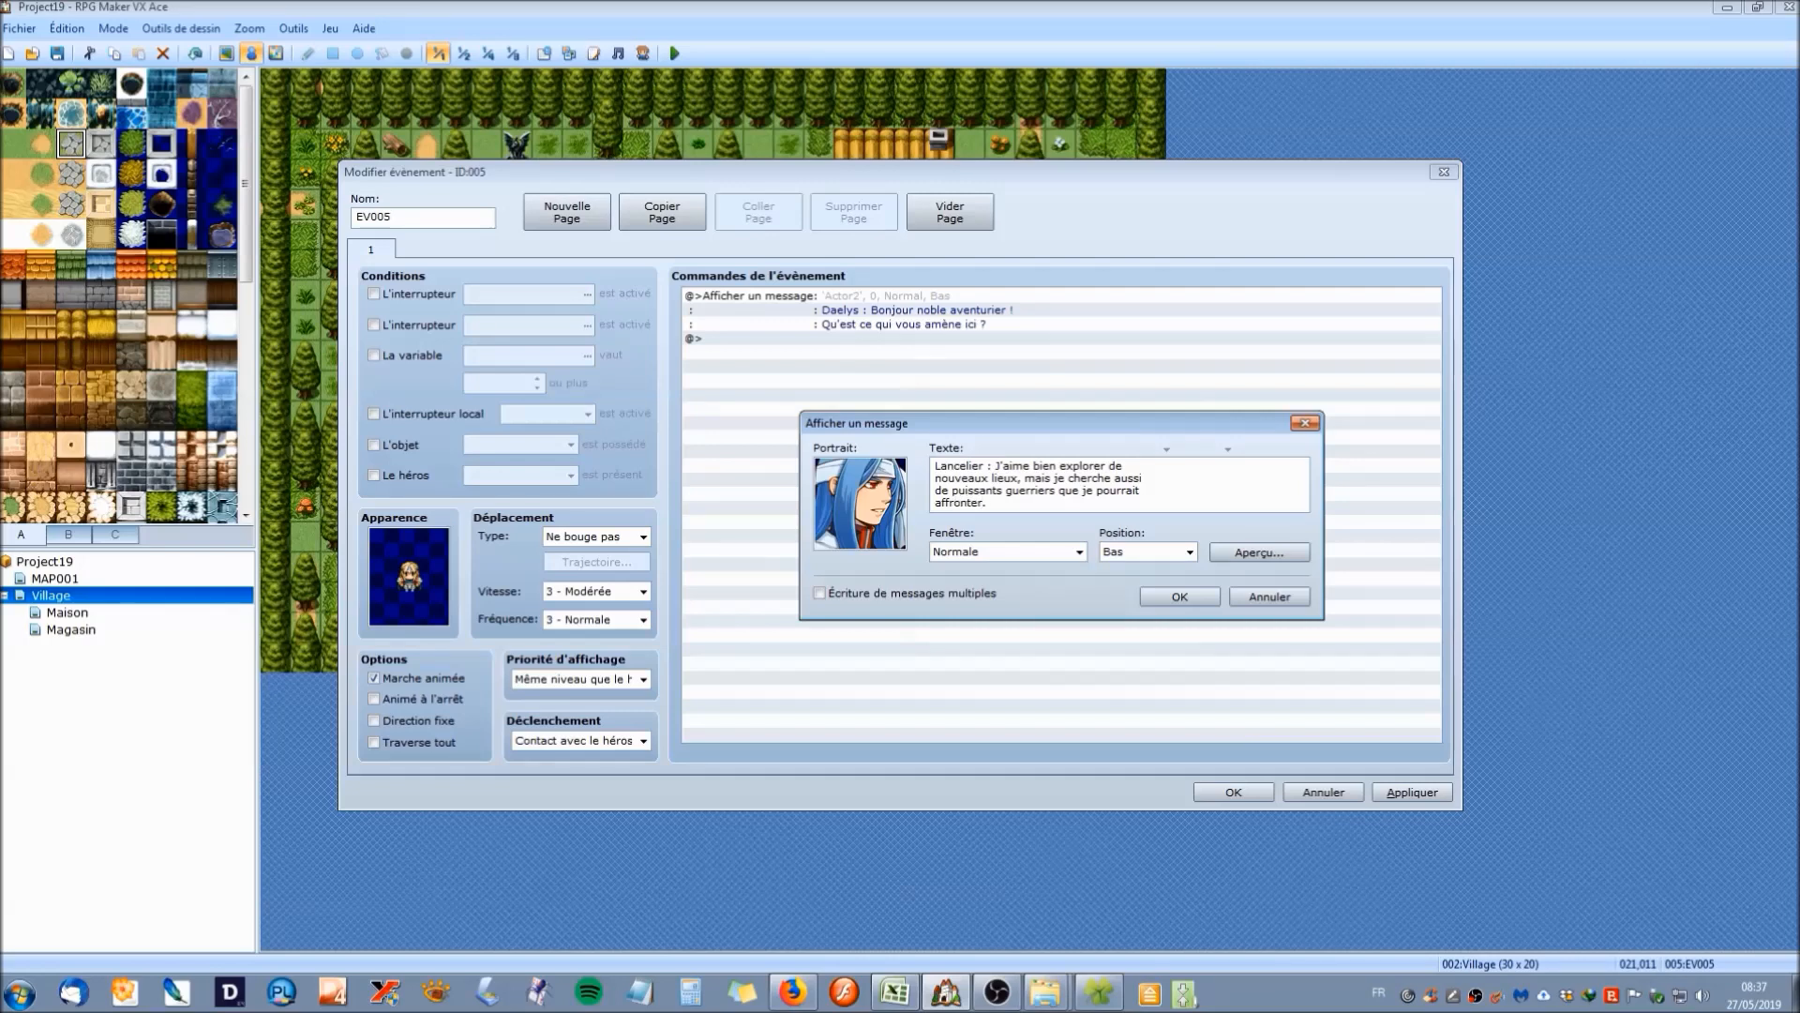
Change the message portrait to the long-haired blond Actor4 face and preview the message.
{"action": "double_click", "coordinate": [833, 490]}
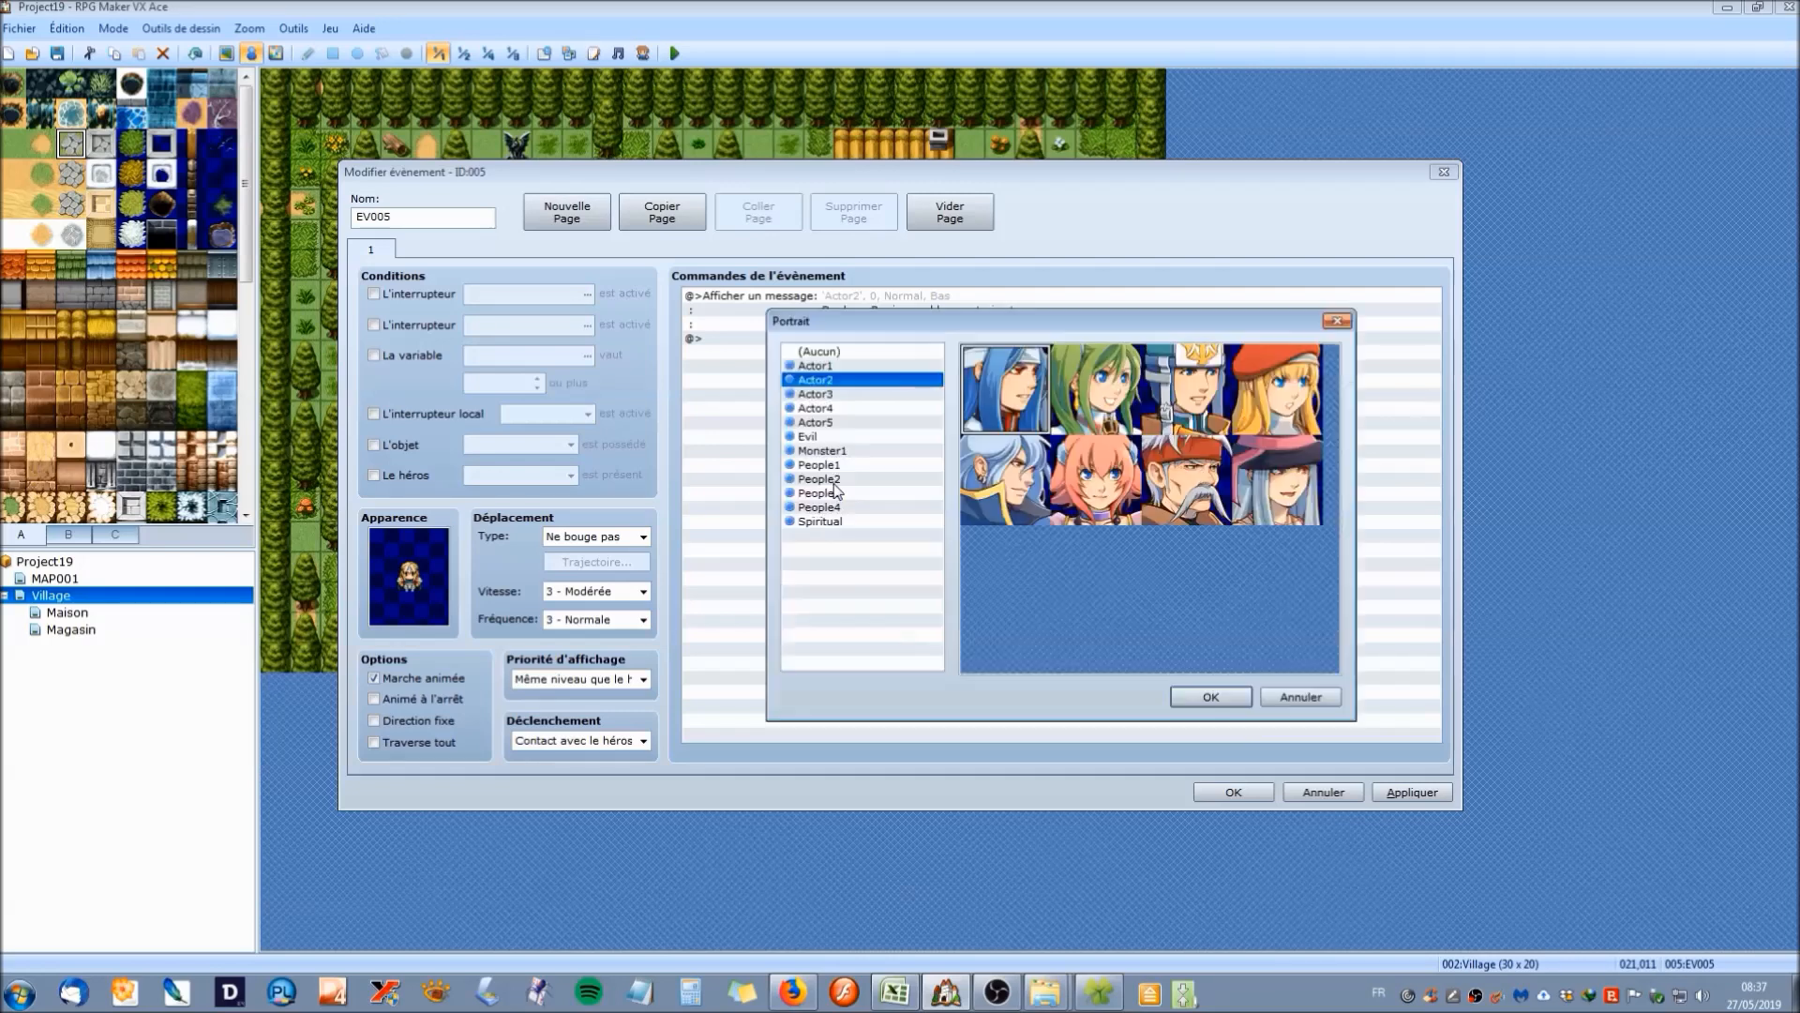
{"action": "left_click", "coordinate": [825, 394]}
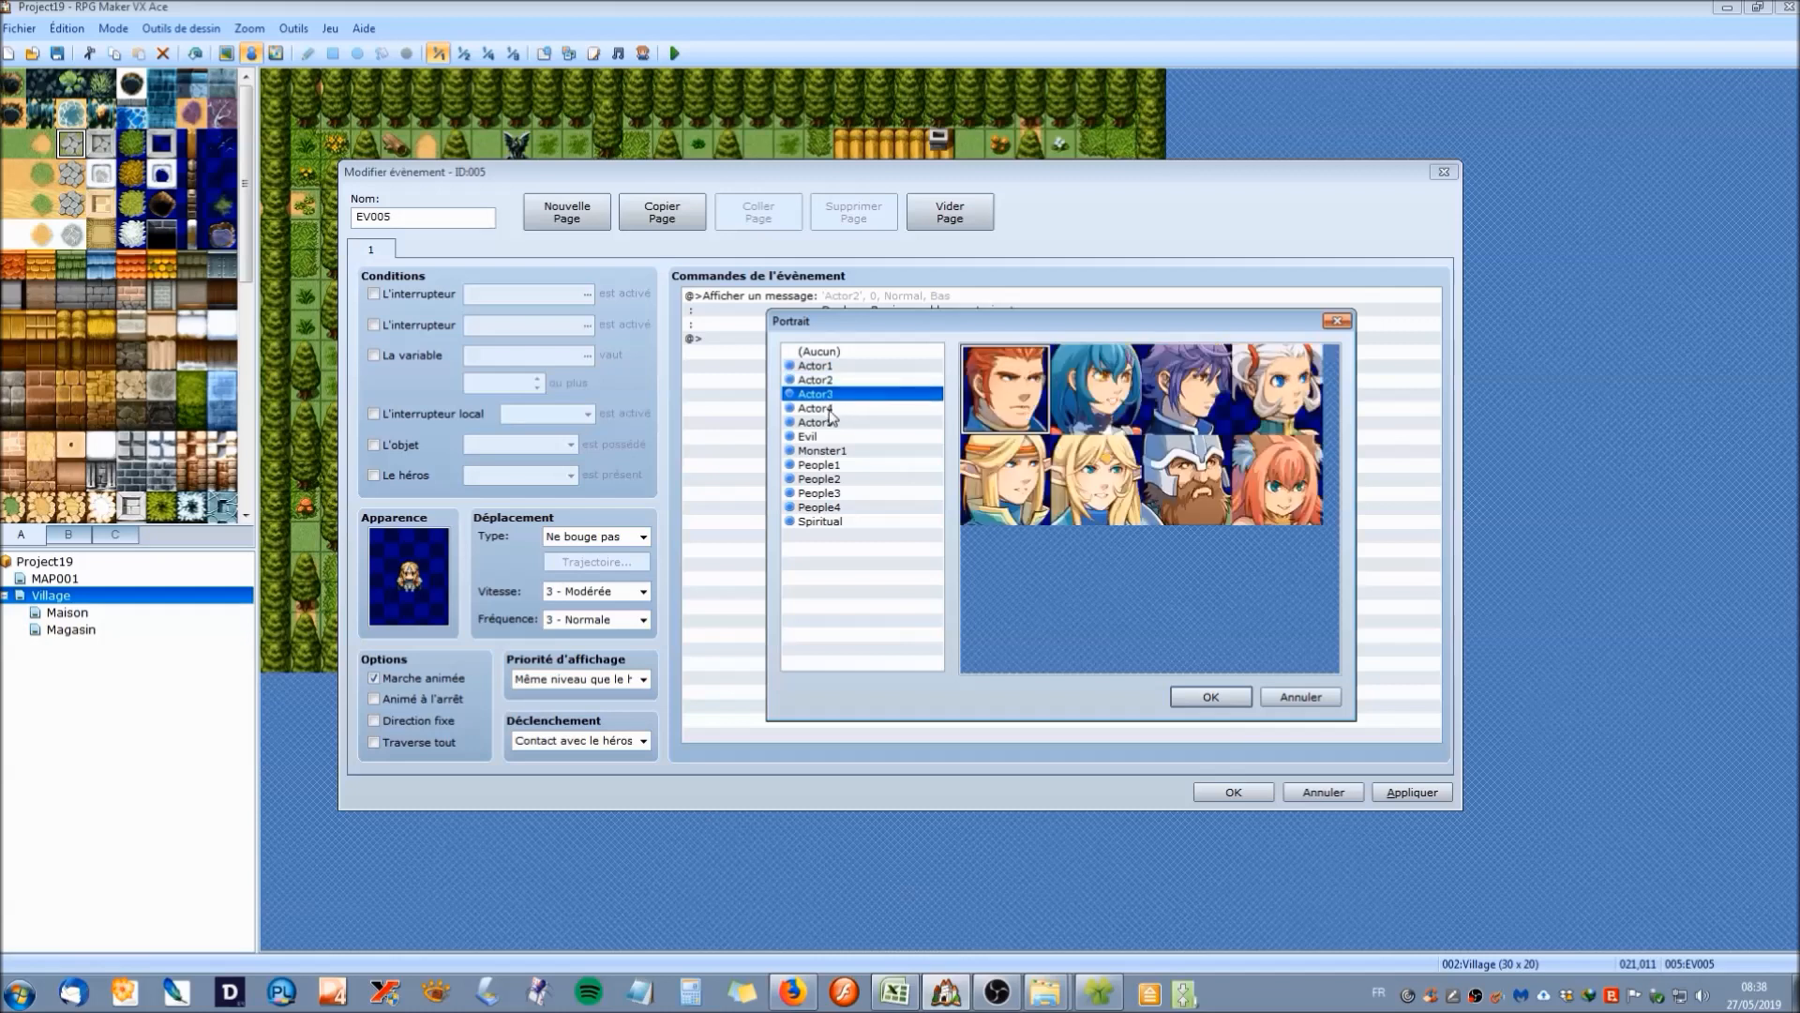
{"action": "left_click", "coordinate": [826, 408]}
{"action": "left_click", "coordinate": [1188, 410]}
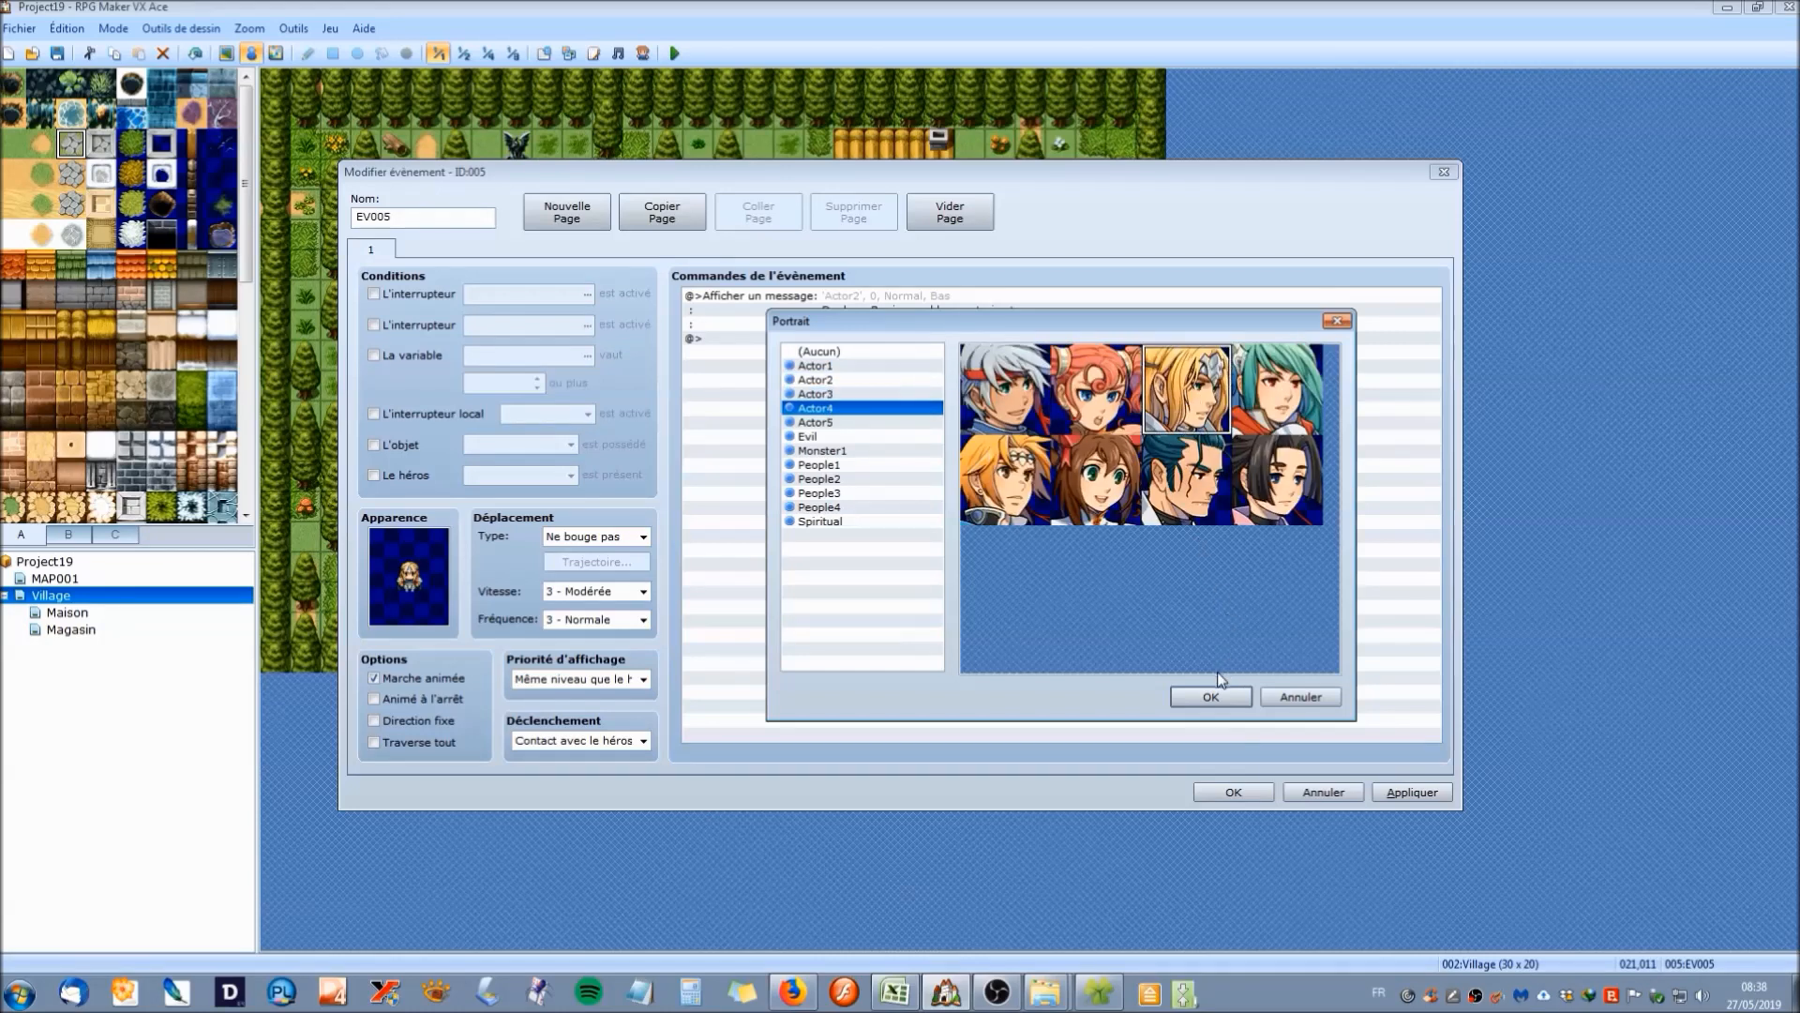
{"action": "left_click", "coordinate": [1211, 697]}
{"action": "left_click", "coordinate": [1249, 553]}
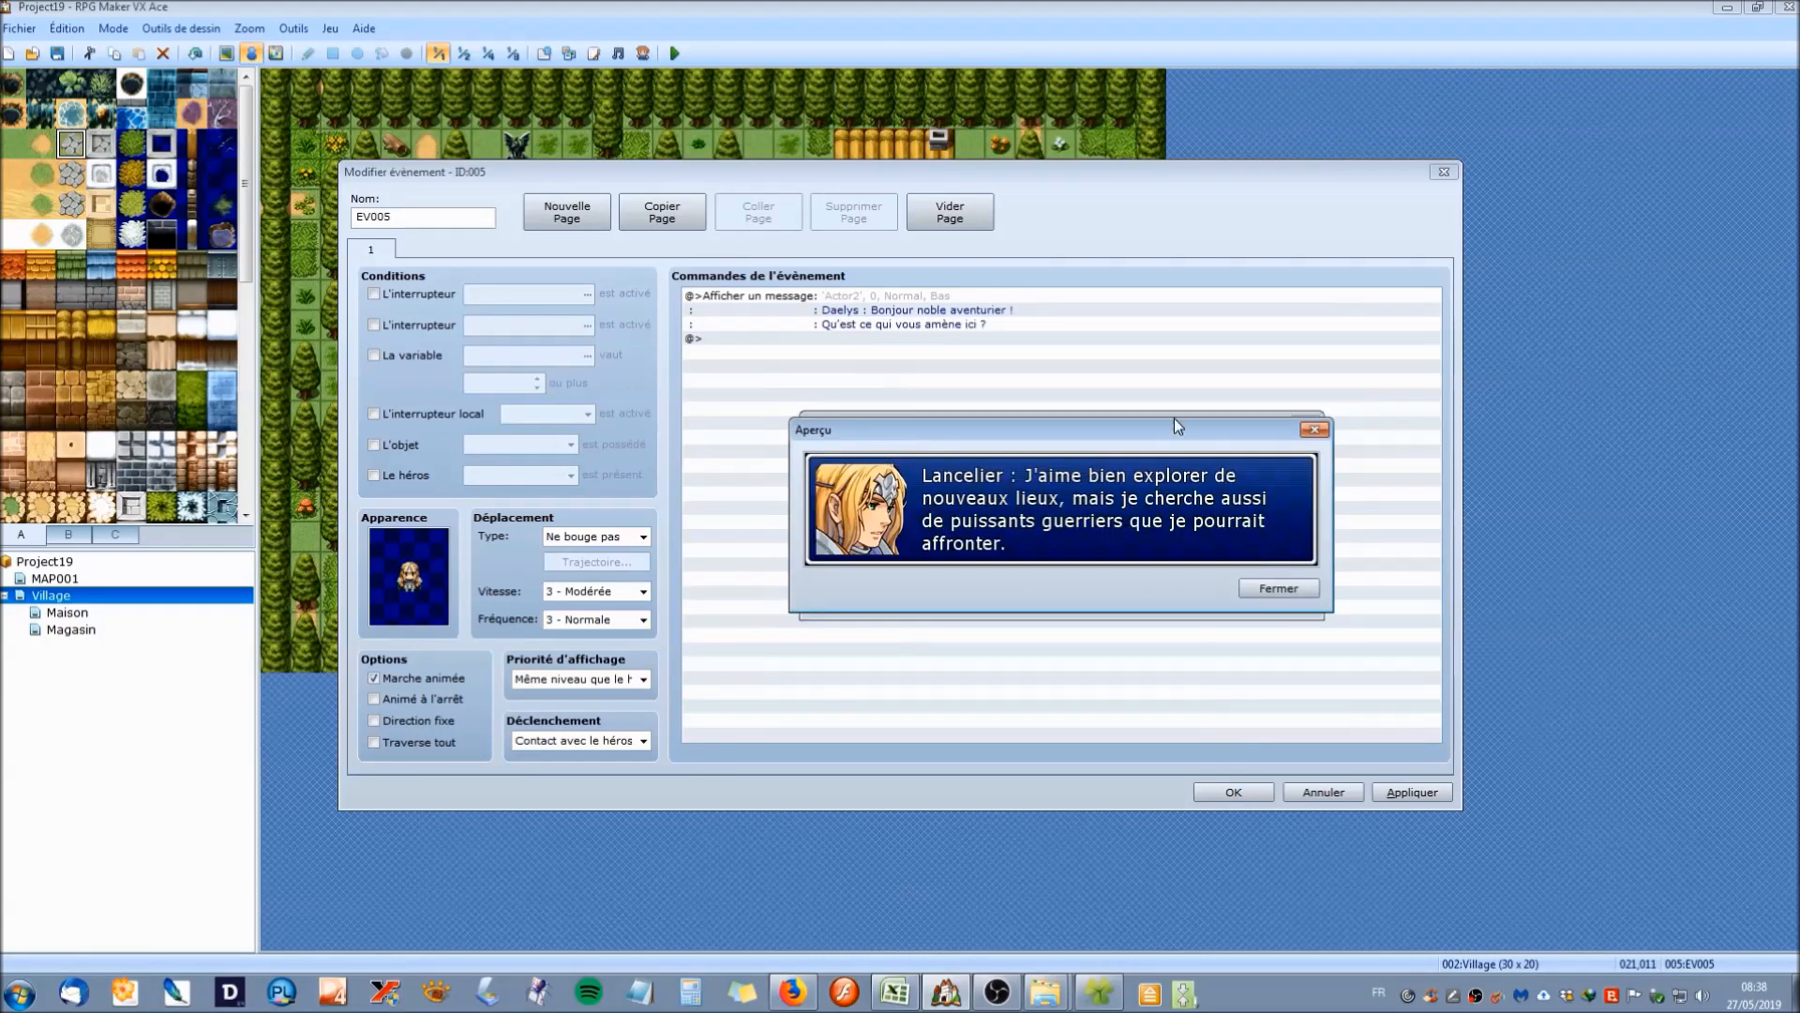
{"action": "left_click_drag", "start_coordinate": [1150, 430], "coordinate": [1045, 391]}
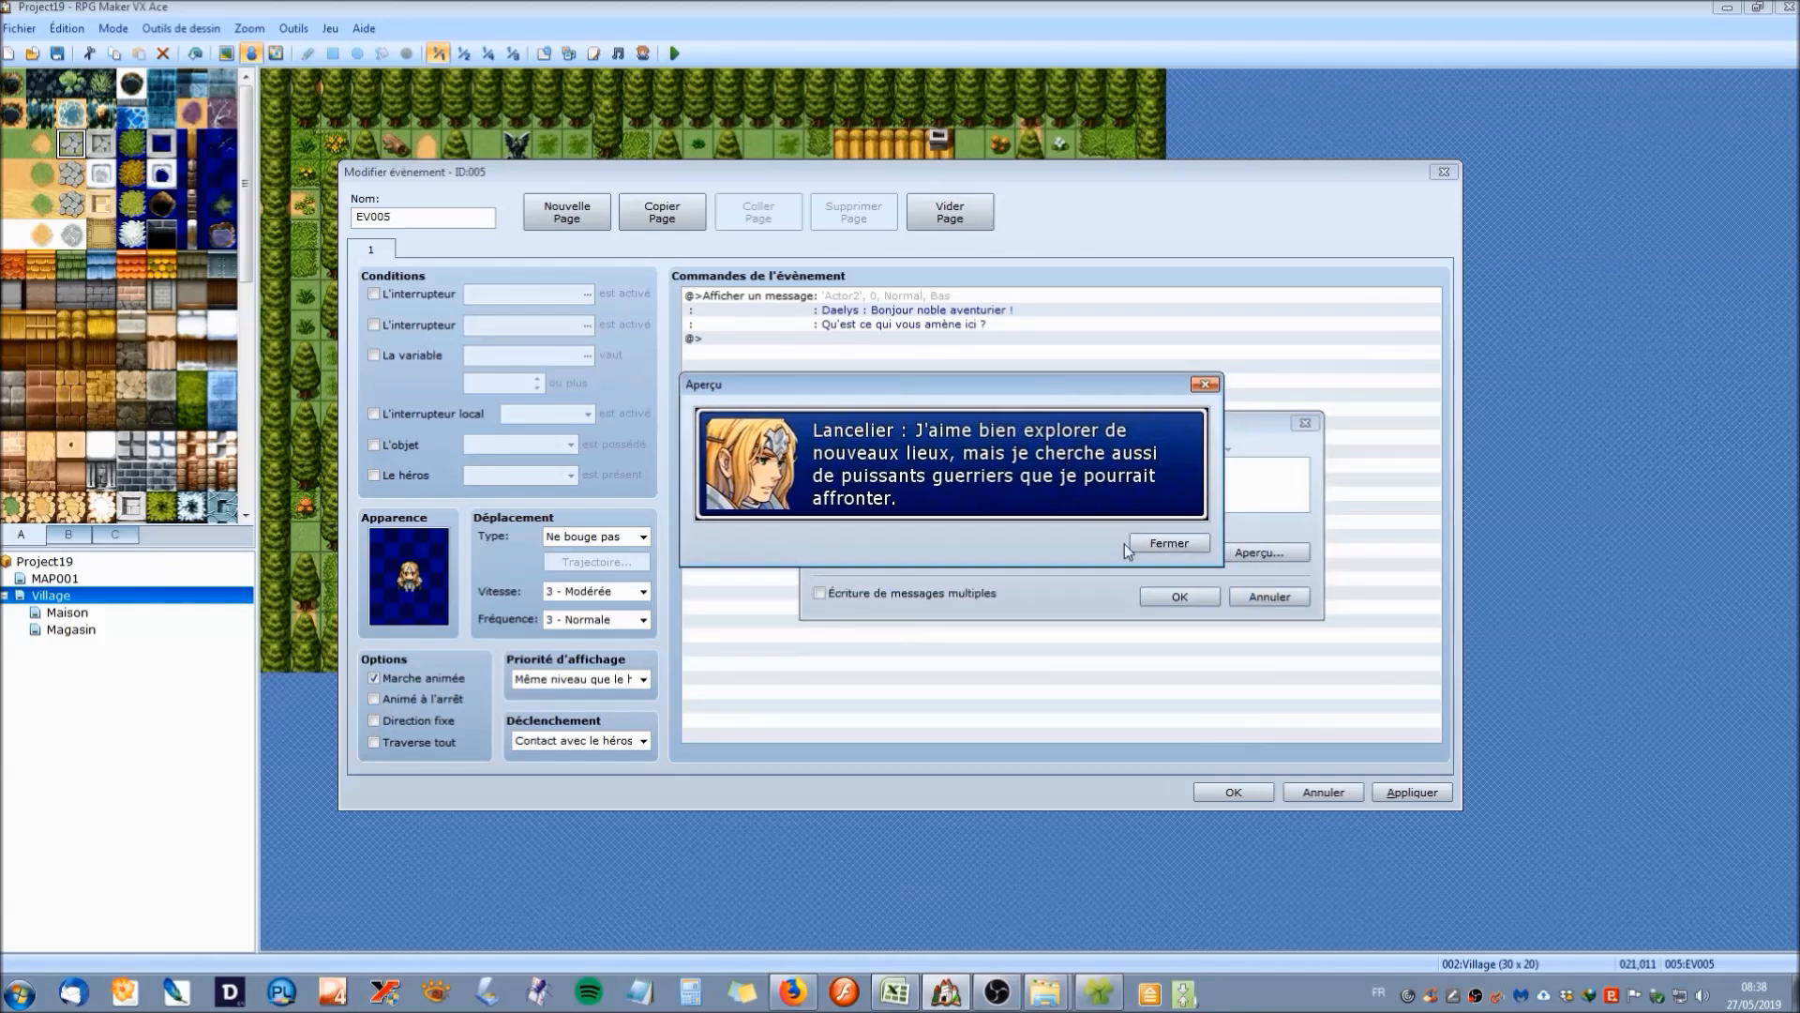
{"action": "left_click", "coordinate": [1149, 542]}
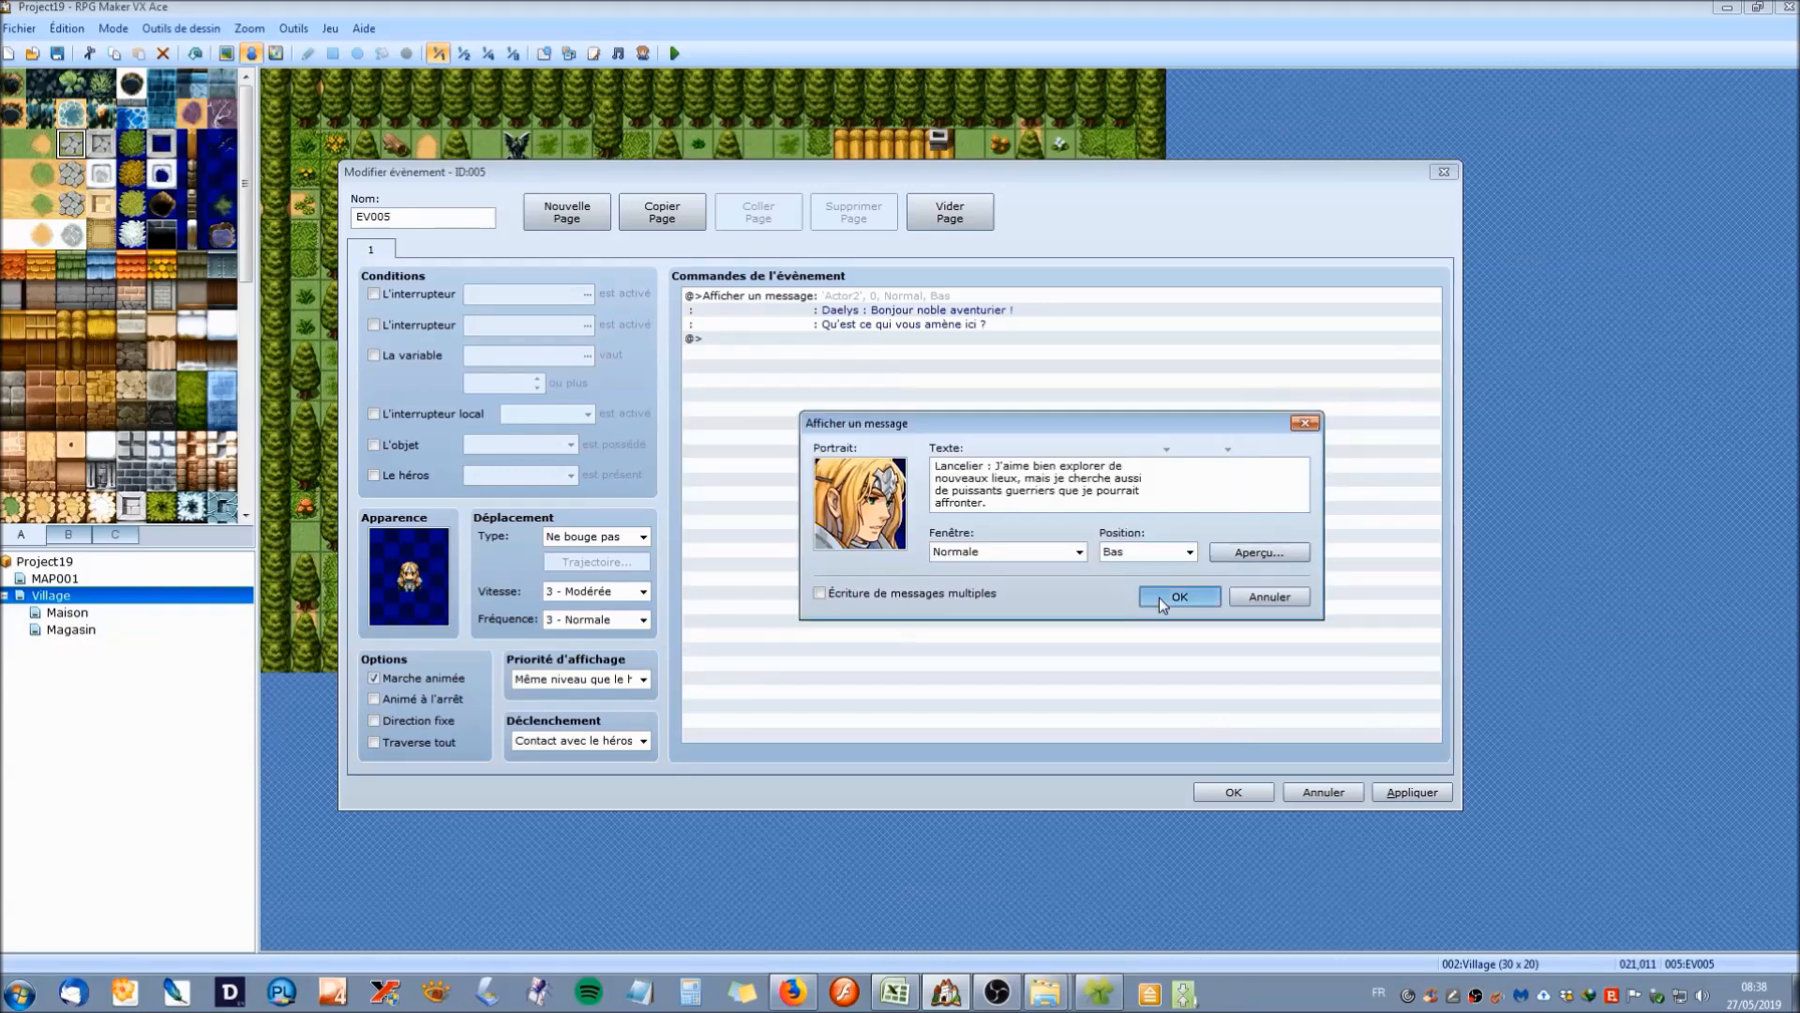
Confirm the edited message and save the changes to the event above the green-roofed house.
{"action": "left_click", "coordinate": [1148, 599]}
{"action": "left_click", "coordinate": [1409, 795]}
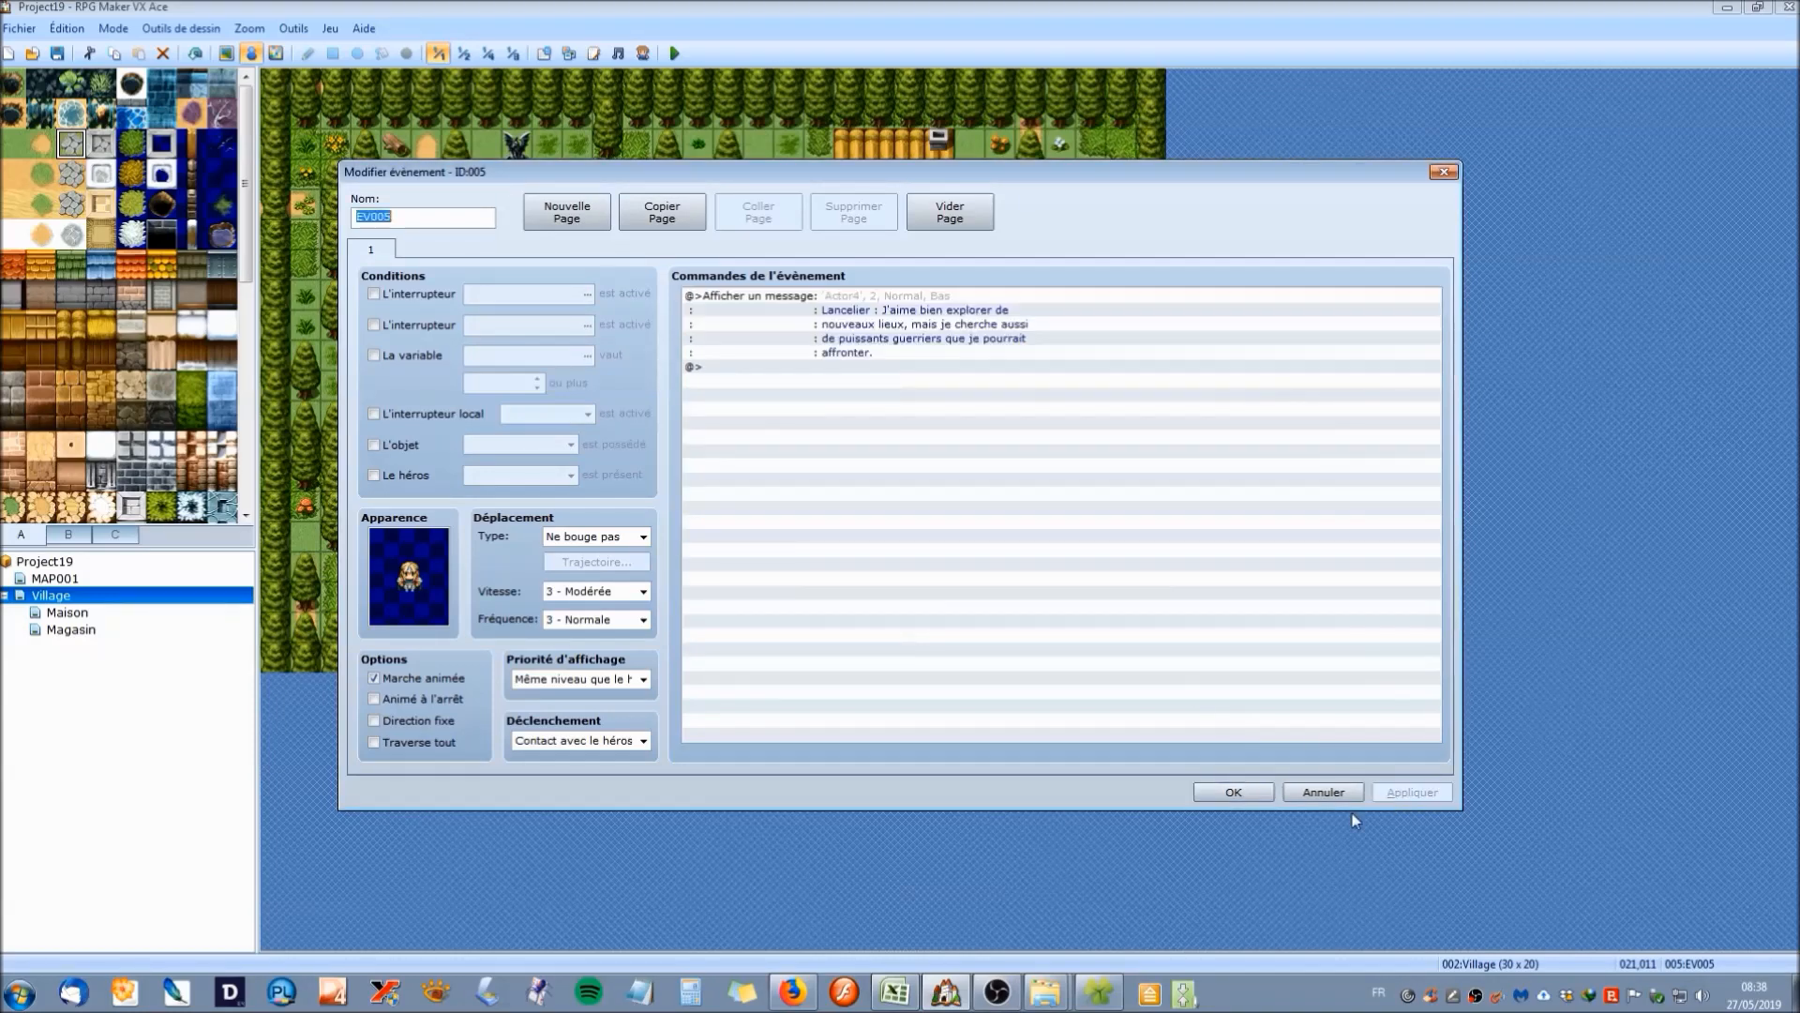
{"action": "left_click", "coordinate": [1231, 792]}
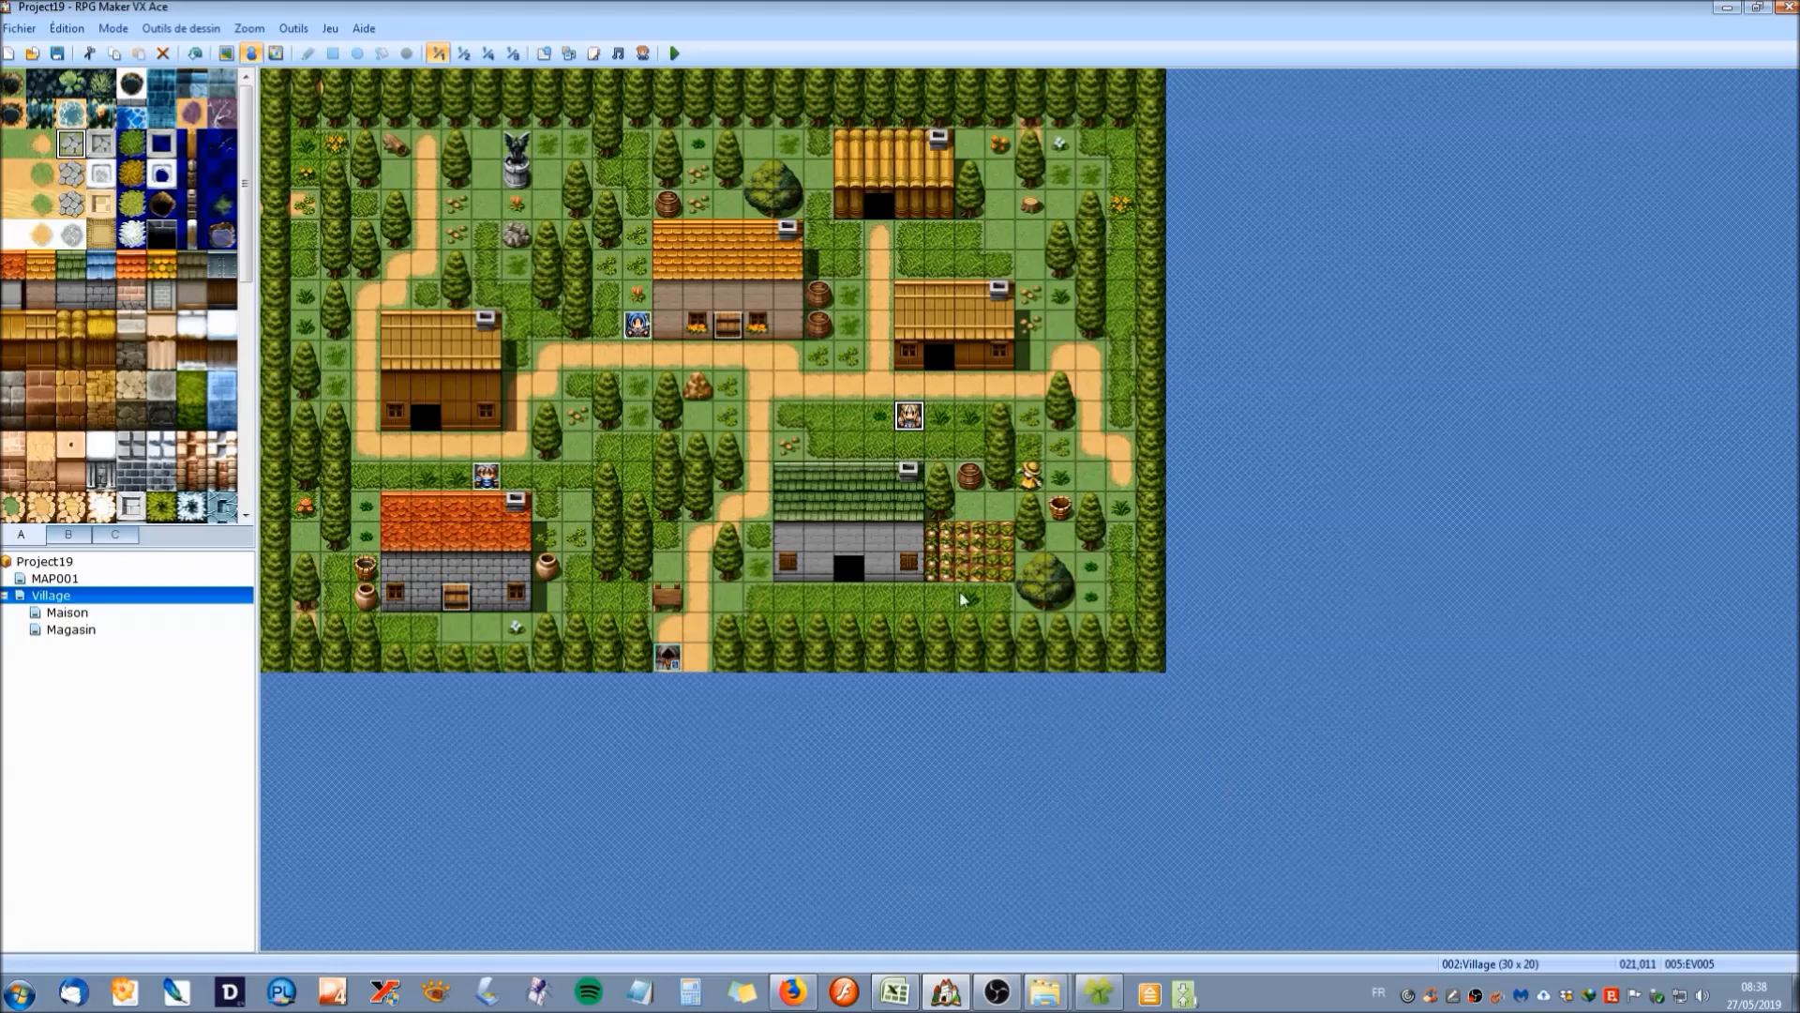
Start a new game in playtest mode to check the village characters, and close the test.
{"action": "left_click", "coordinate": [675, 54]}
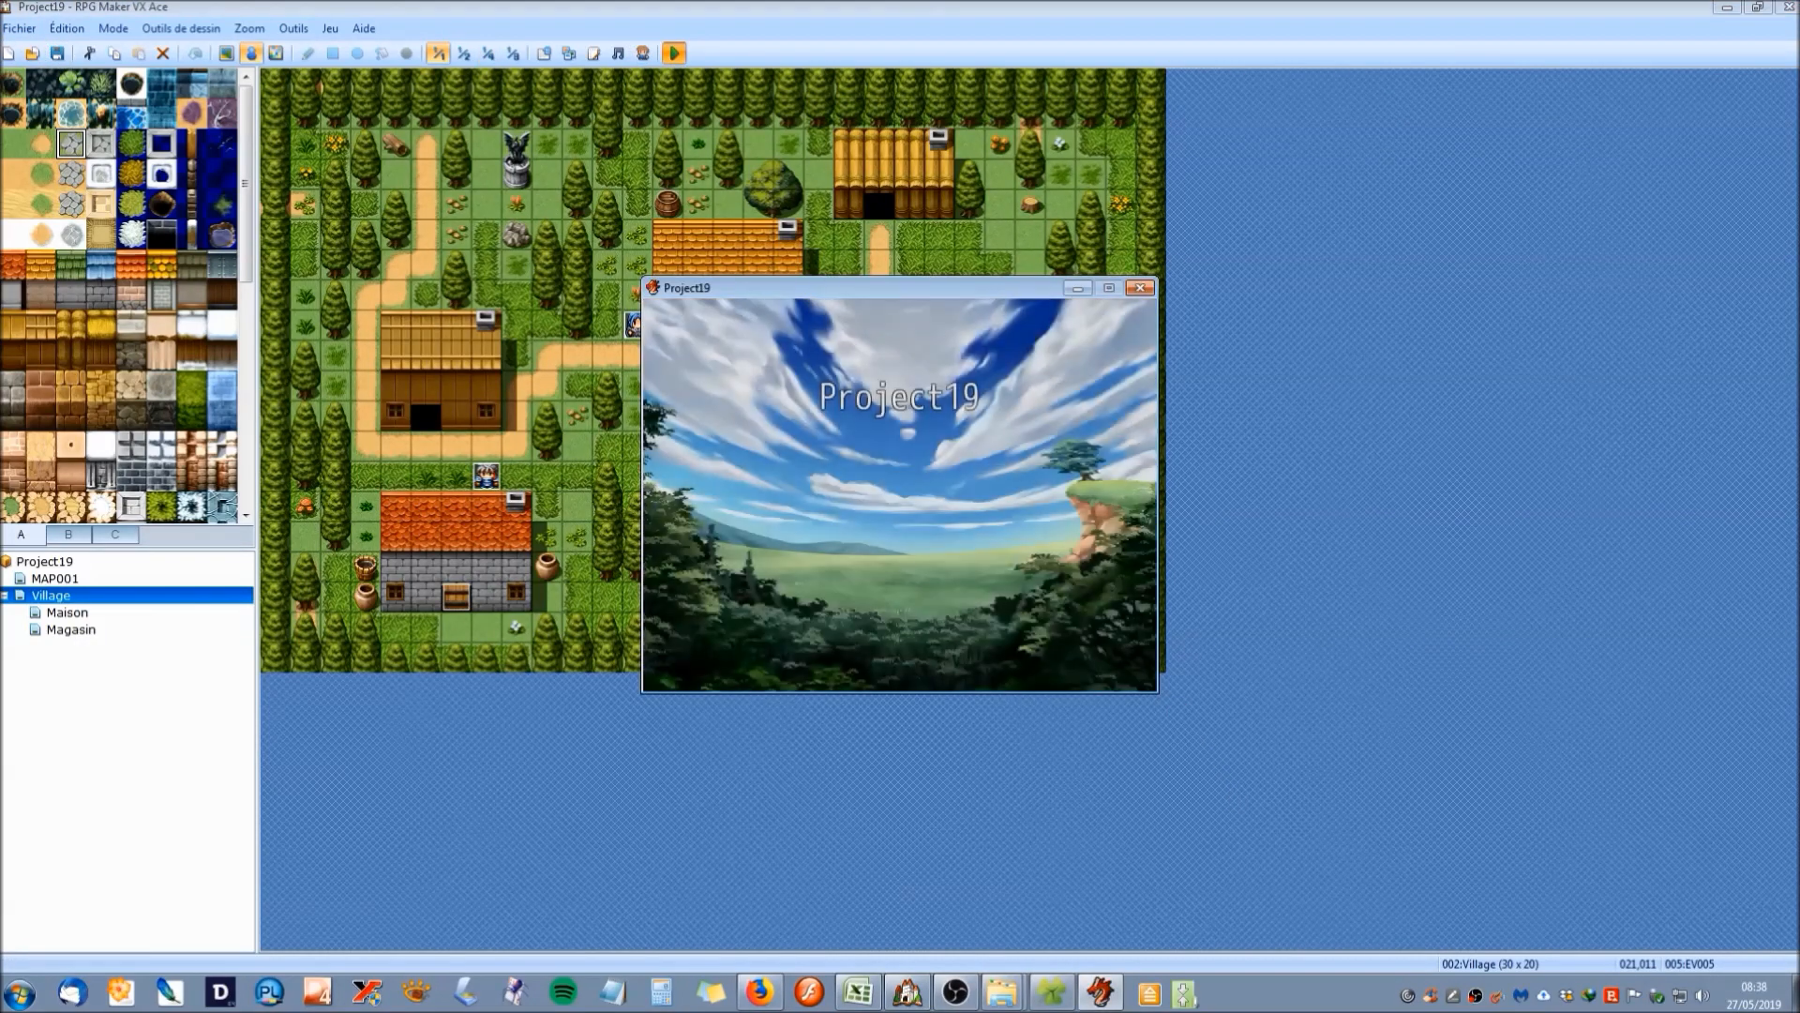
{"action": "key", "text": "Return"}
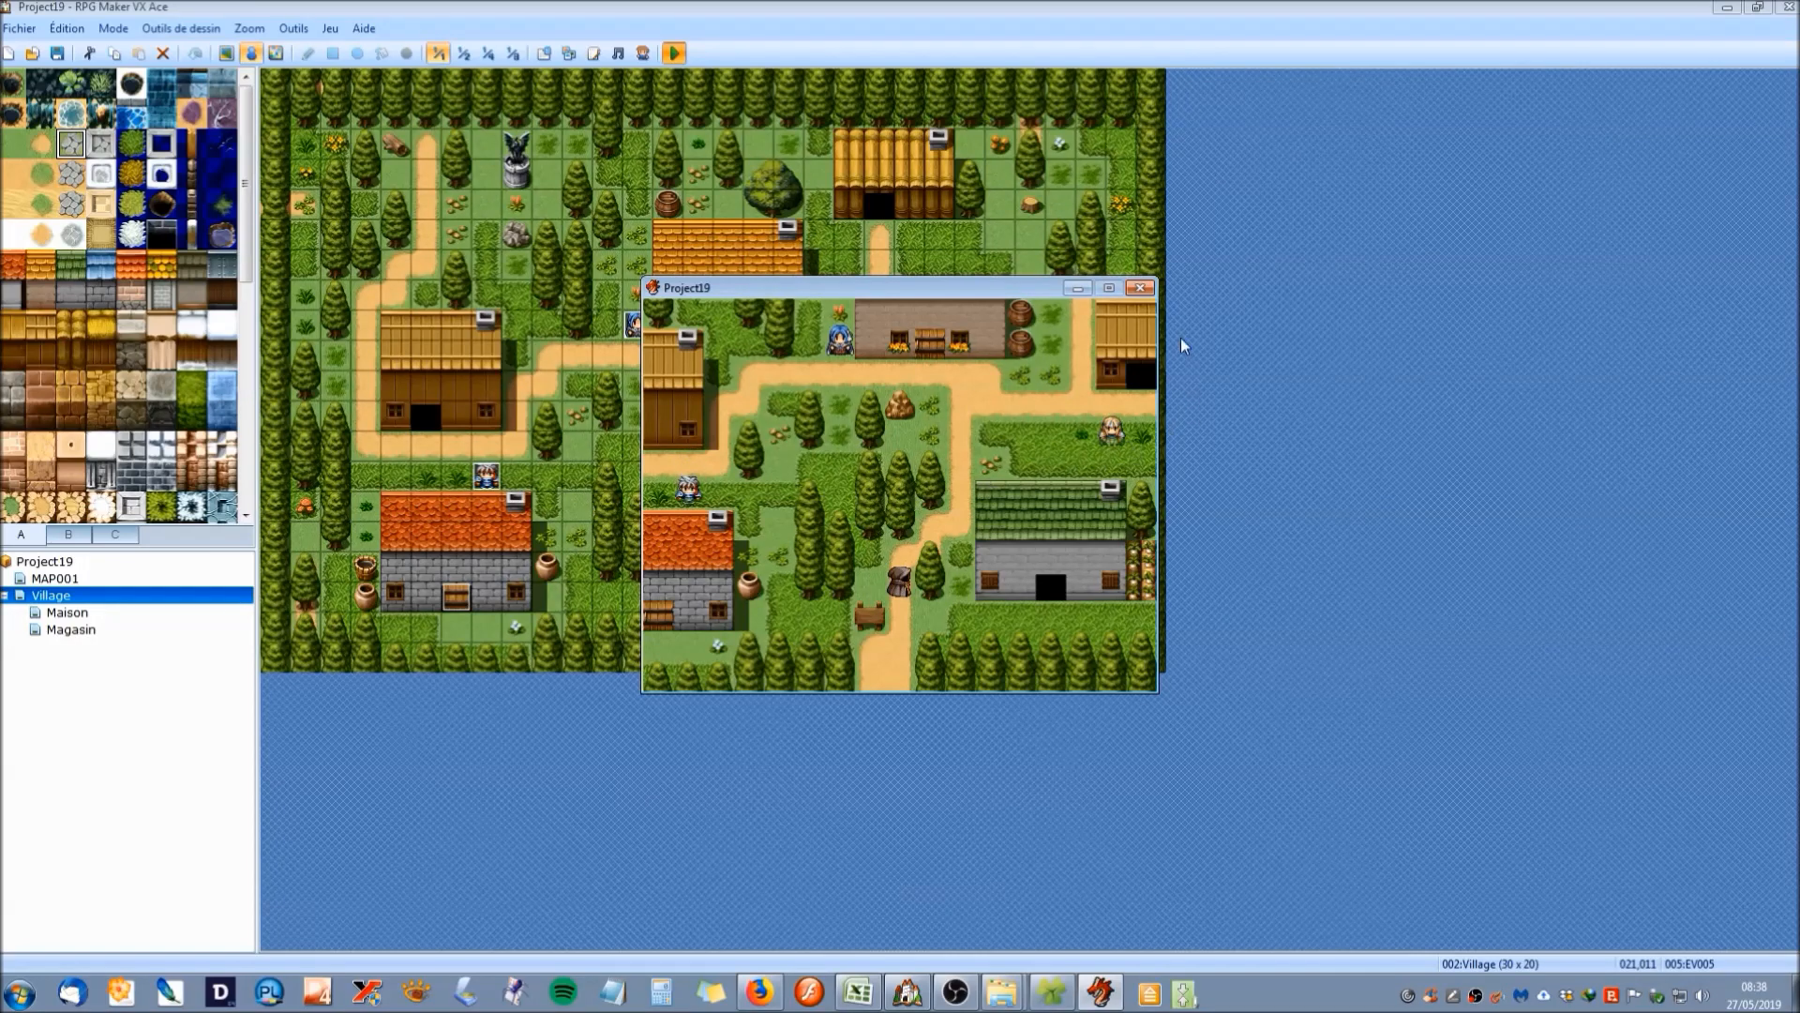
{"action": "left_click", "coordinate": [1141, 287]}
Set the movement type of the event above the green-roofed house to Aléatoire and save the event.
{"action": "double_click", "coordinate": [902, 417]}
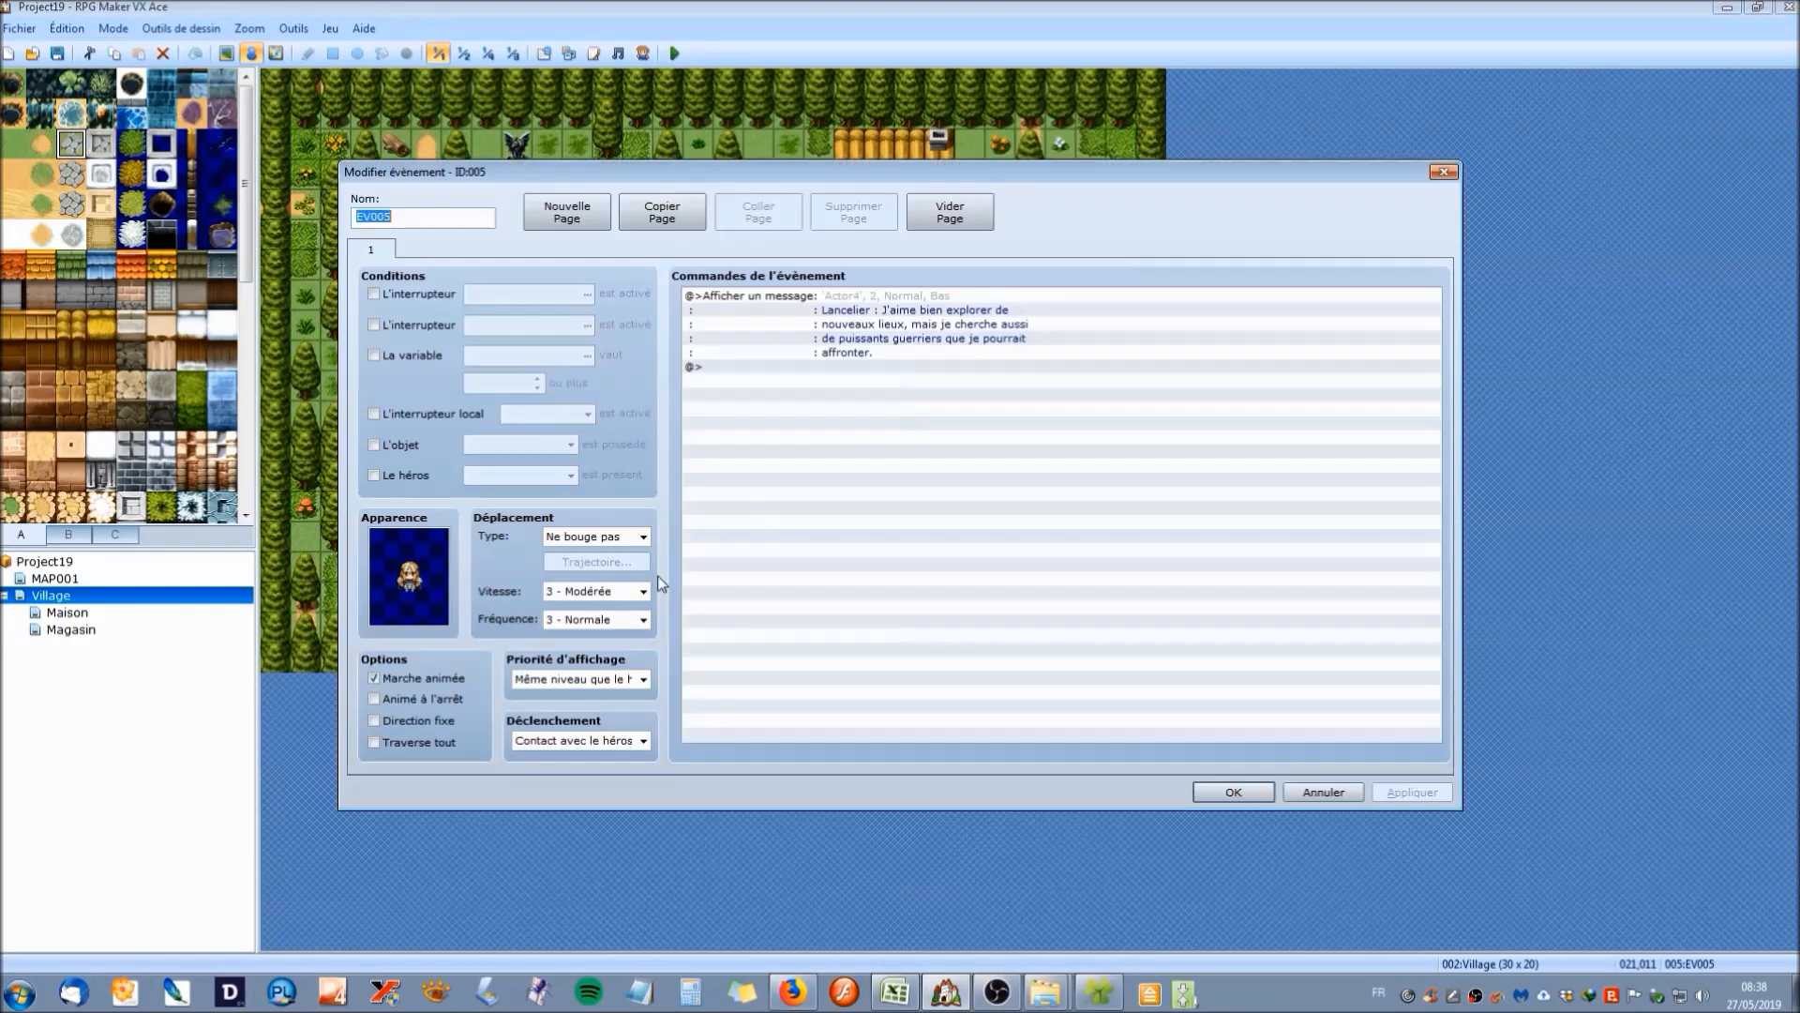
{"action": "left_click", "coordinate": [596, 536]}
{"action": "left_click", "coordinate": [582, 566]}
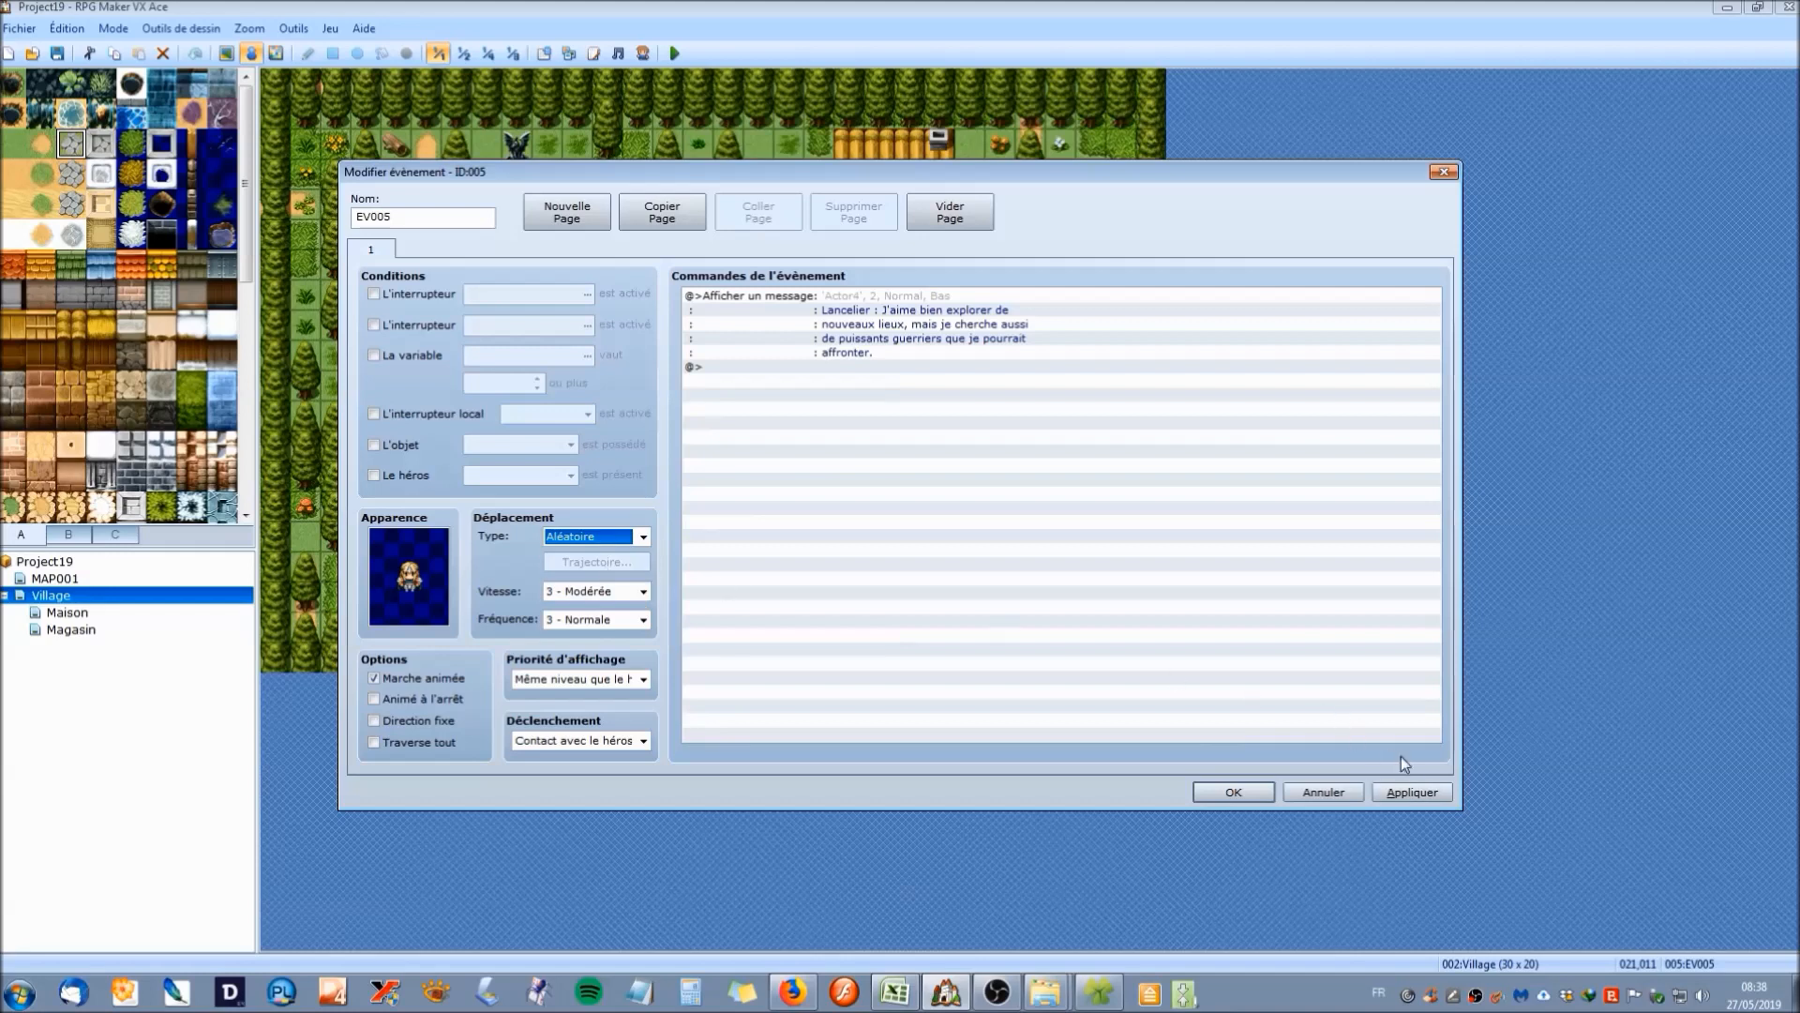
{"action": "left_click", "coordinate": [1215, 793]}
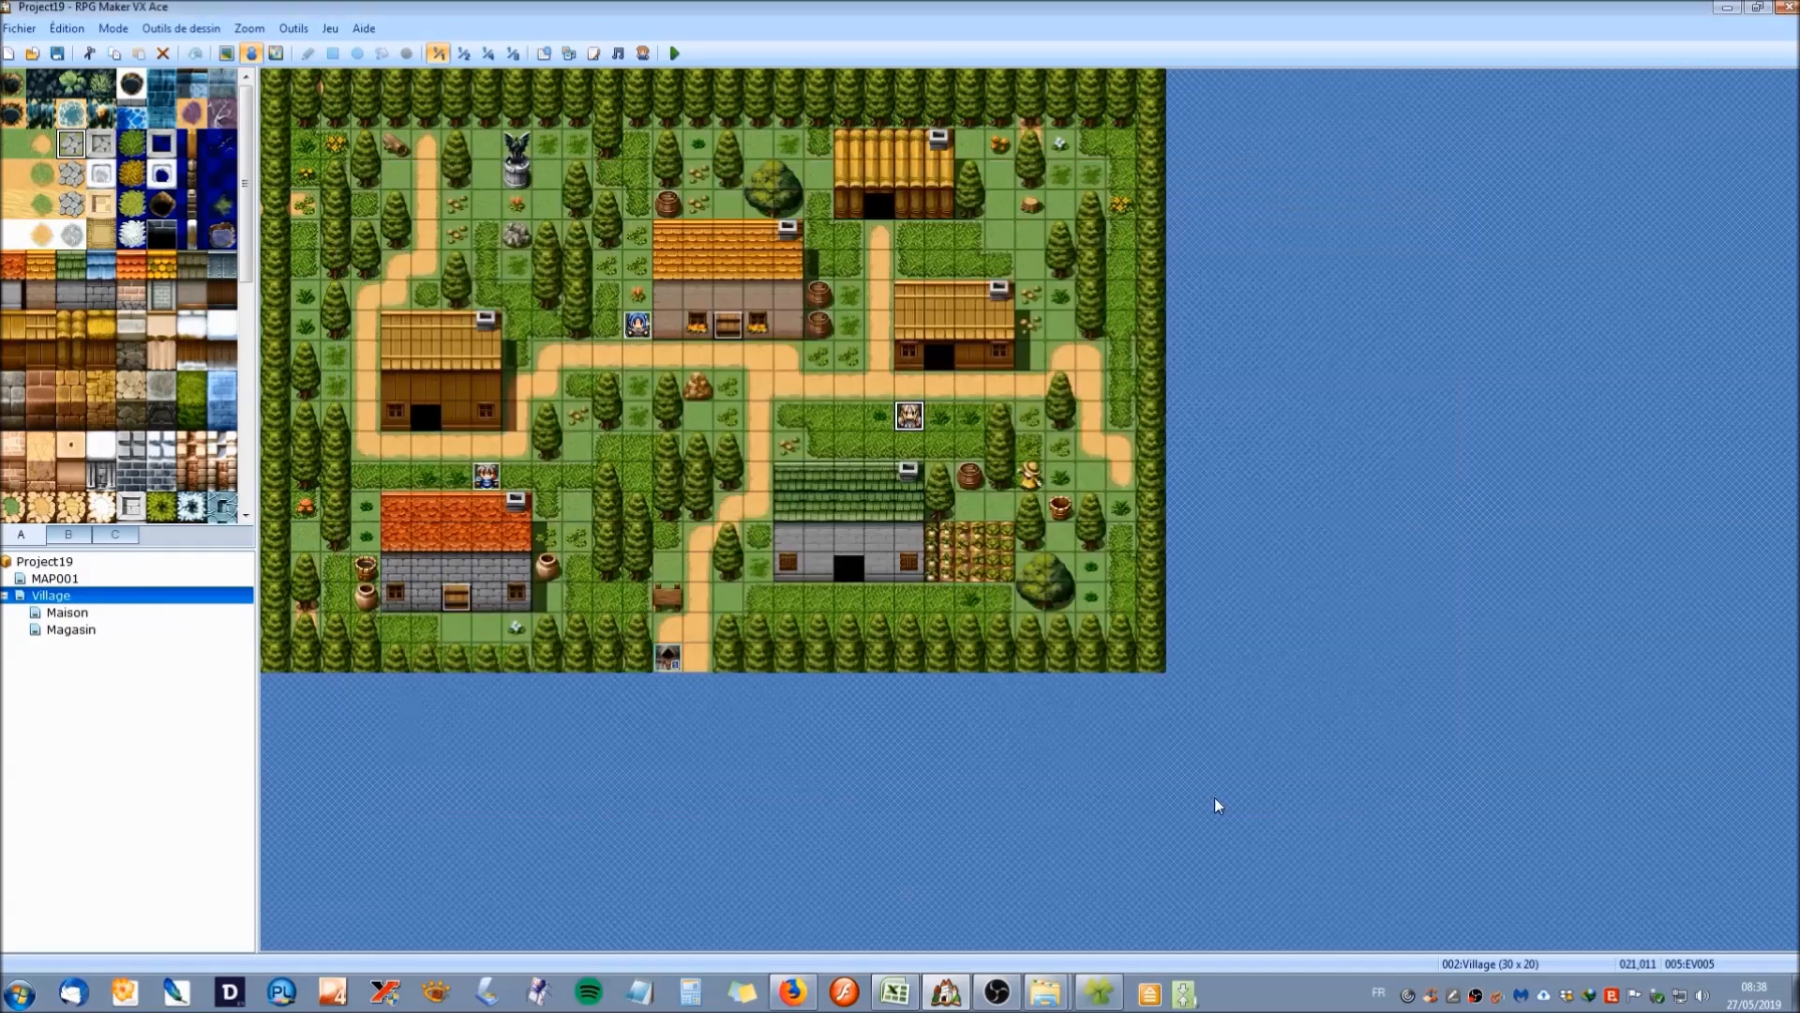
Playtest a new game and walk the hero up the village path to talk to the blue-haired character beside the orange-roofed house.
{"action": "left_click", "coordinate": [675, 55]}
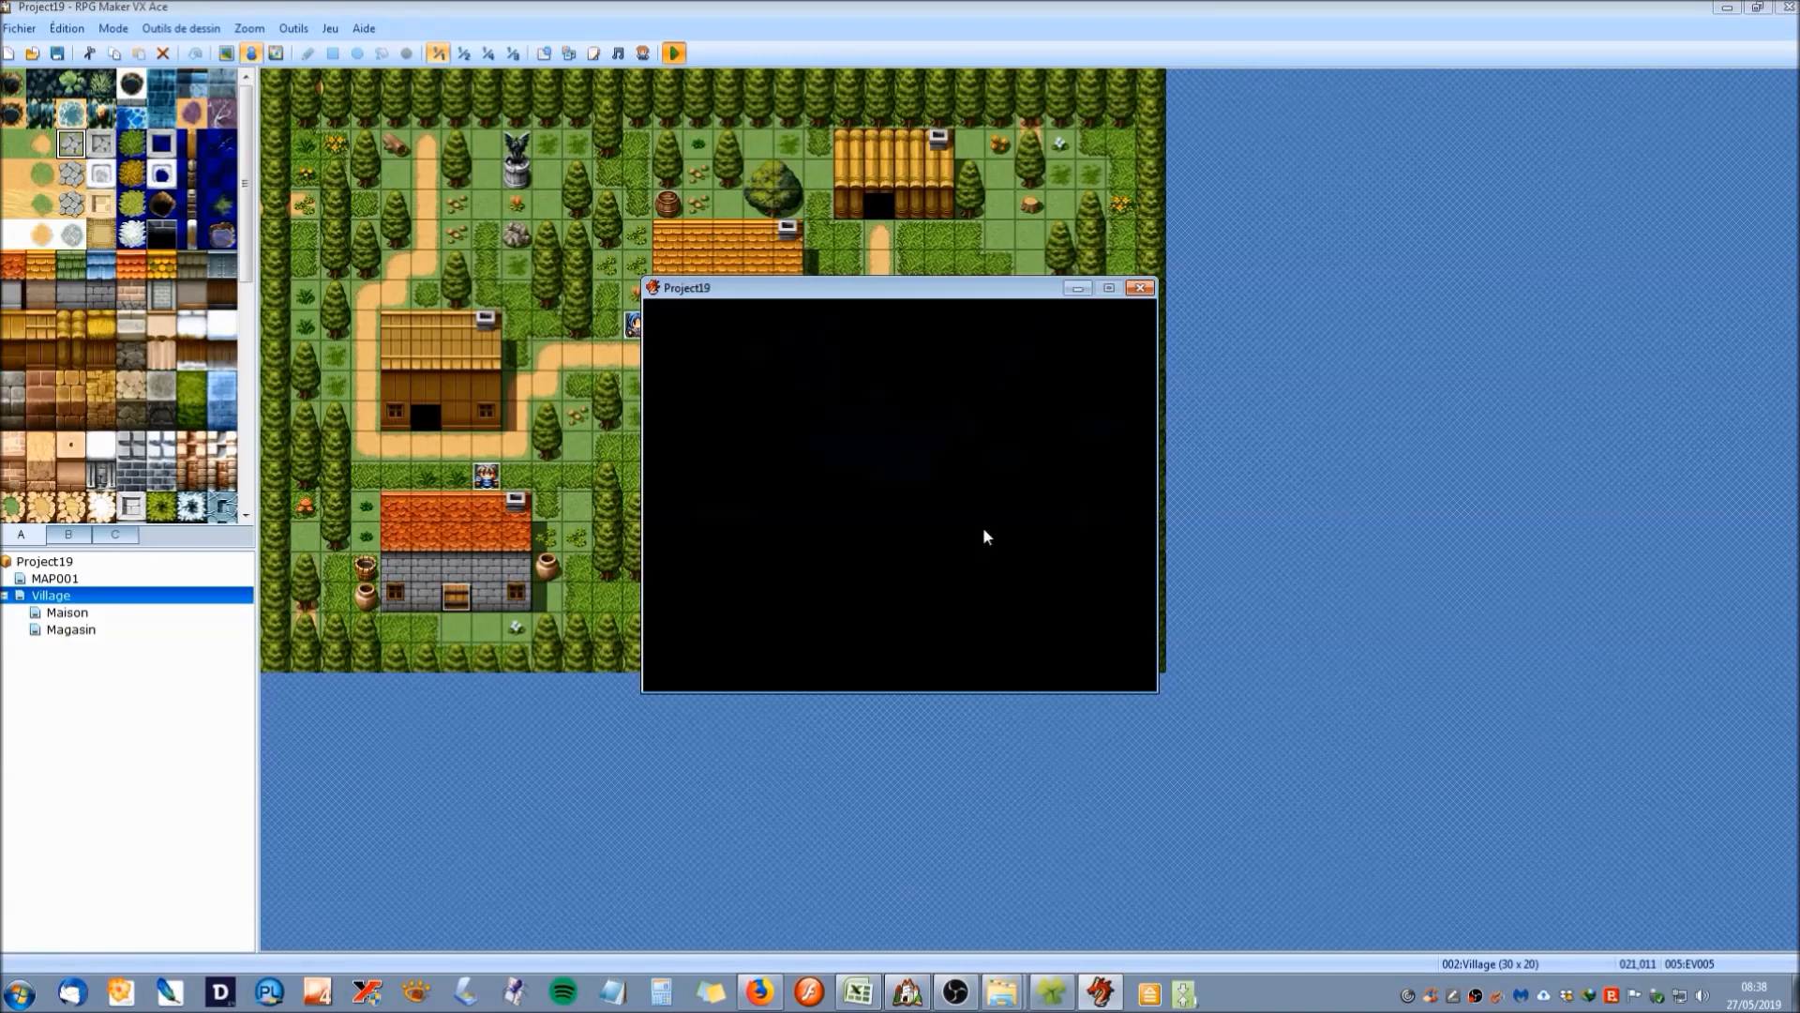
{"action": "key", "text": "Return"}
{"action": "key", "text": "Up"}
{"action": "key", "text": "Right"}
{"action": "key", "text": "Up"}
{"action": "key", "text": "Up"}
{"action": "key", "text": "Up"}
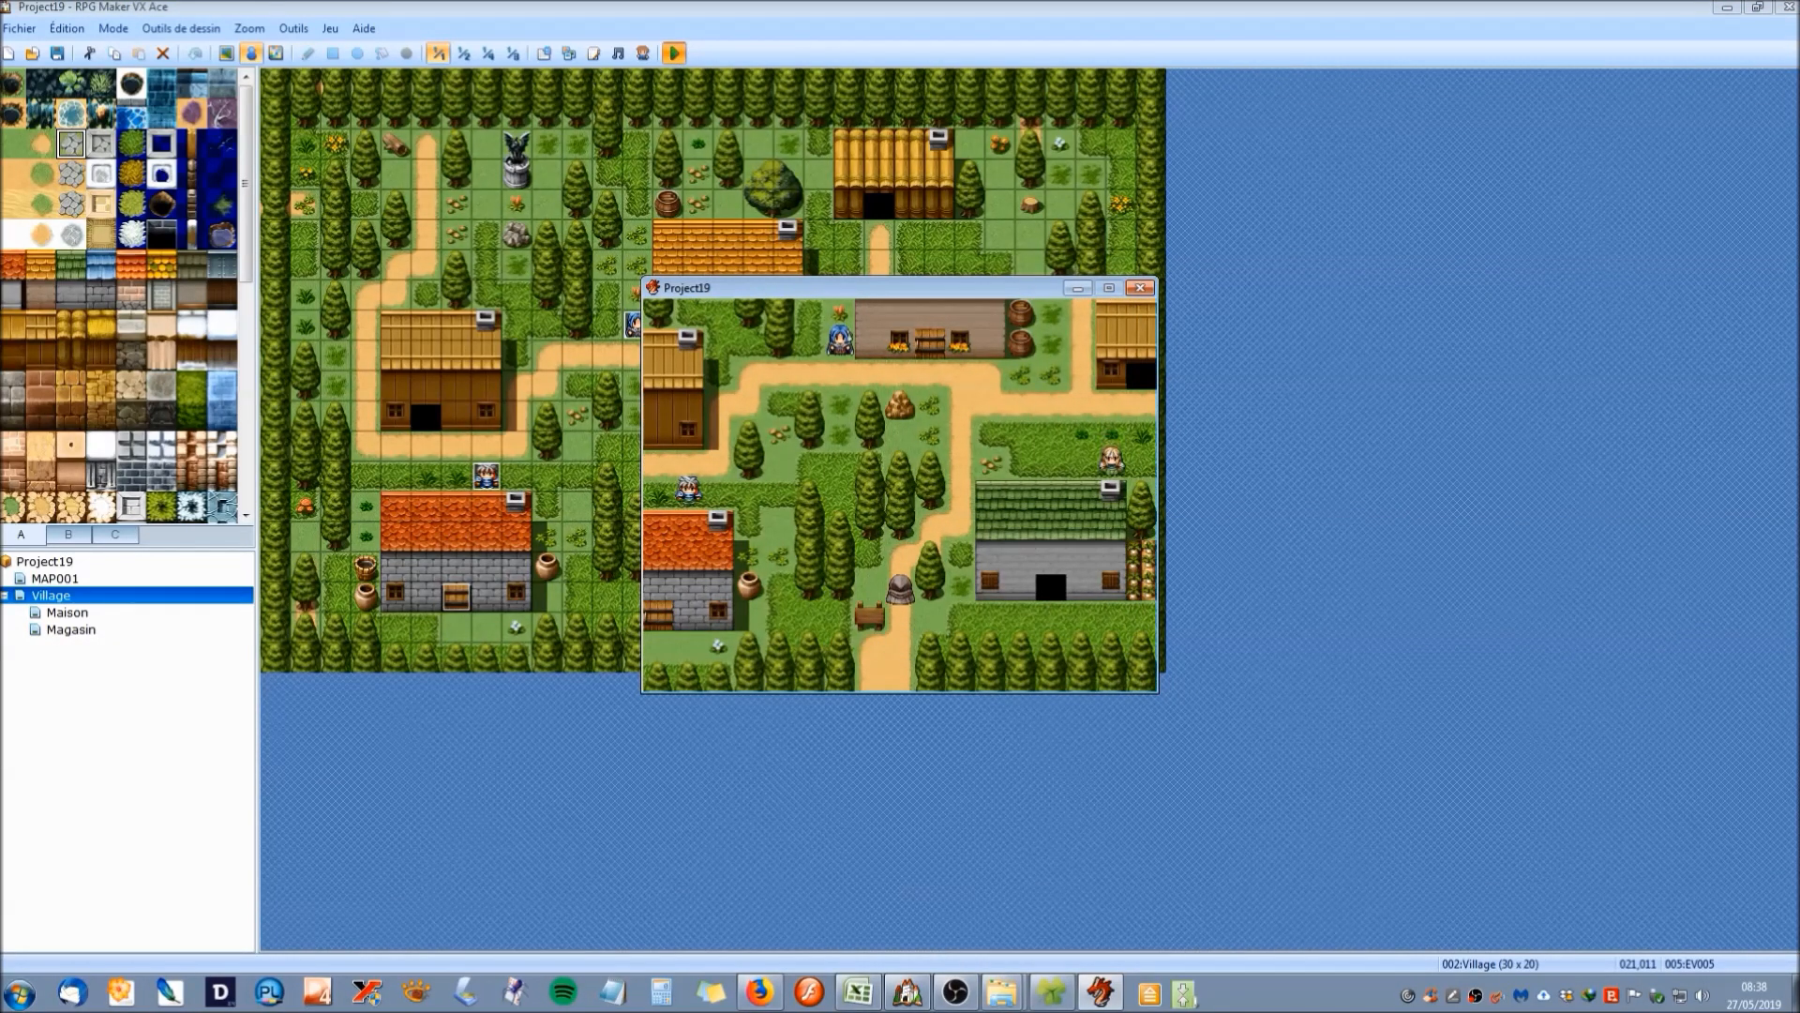
{"action": "key", "text": "Right"}
{"action": "key", "text": "Right"}
{"action": "key", "text": "Up"}
{"action": "key", "text": "Up"}
{"action": "key", "text": "Up"}
{"action": "key", "text": "Up"}
{"action": "key", "text": "Up"}
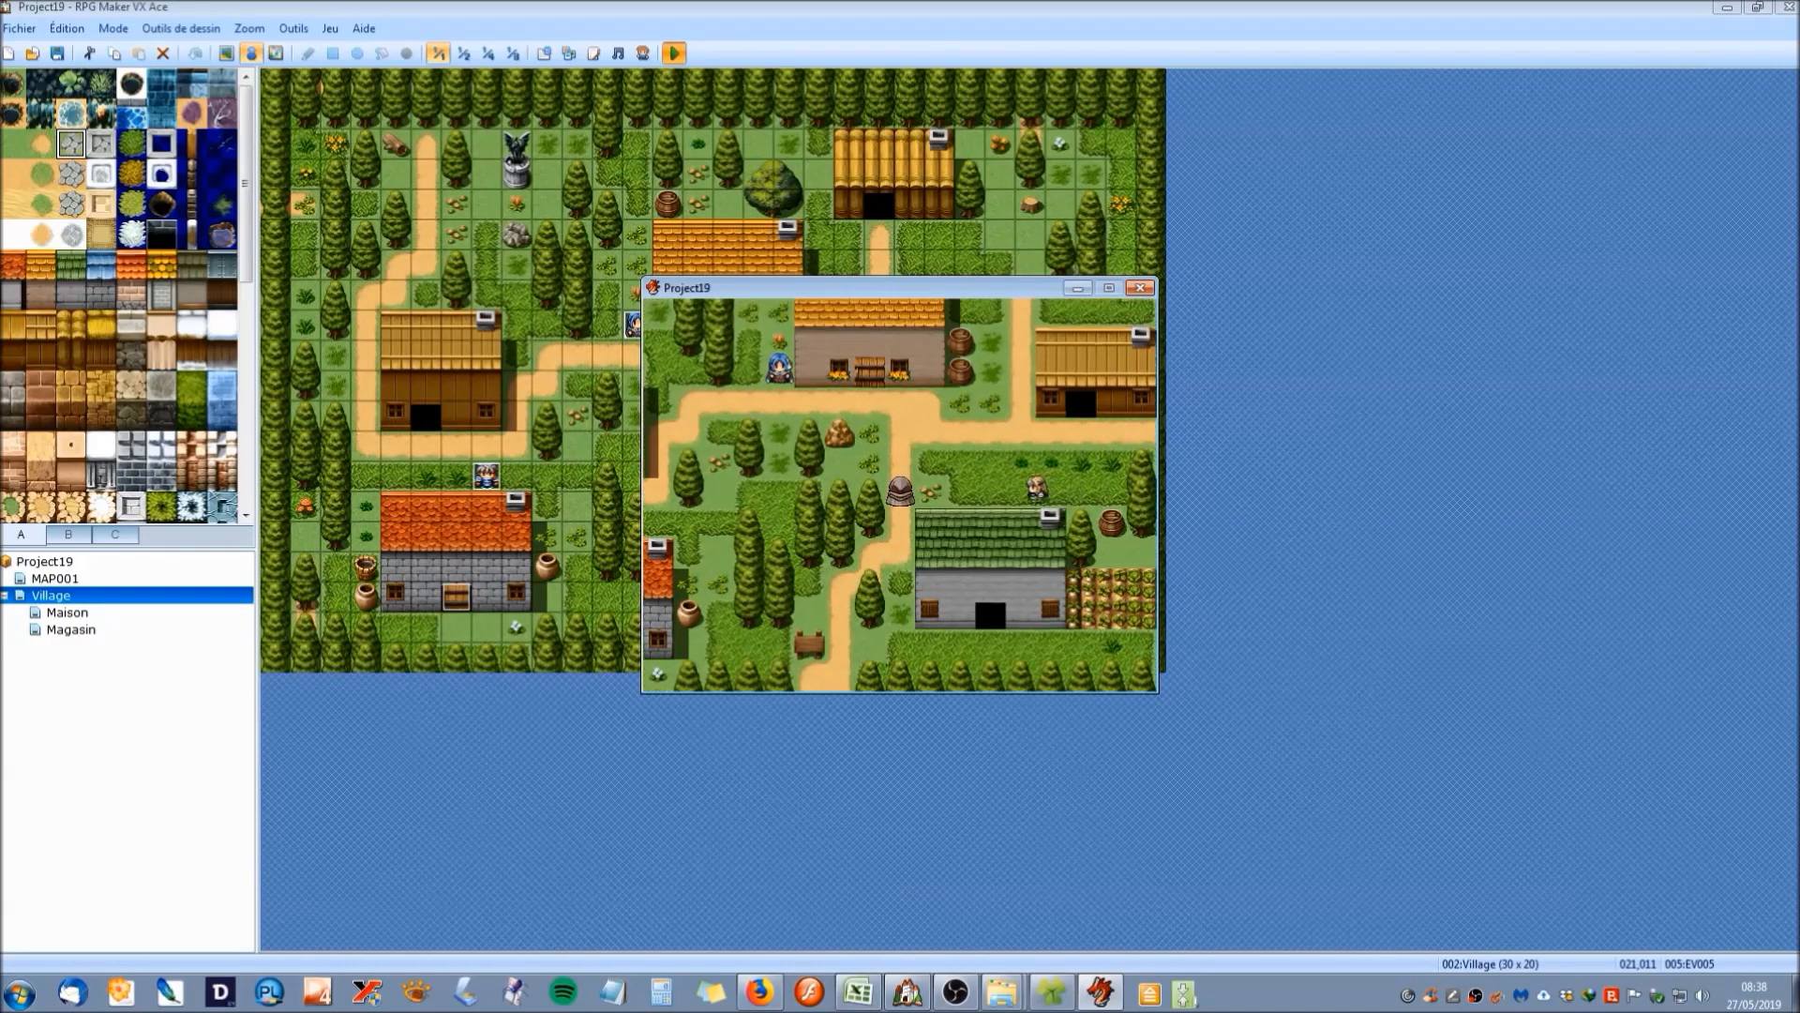
{"action": "key", "text": "Up"}
{"action": "key", "text": "Left"}
{"action": "key", "text": "Left"}
{"action": "key", "text": "Left"}
{"action": "key", "text": "Left"}
{"action": "key", "text": "Return"}
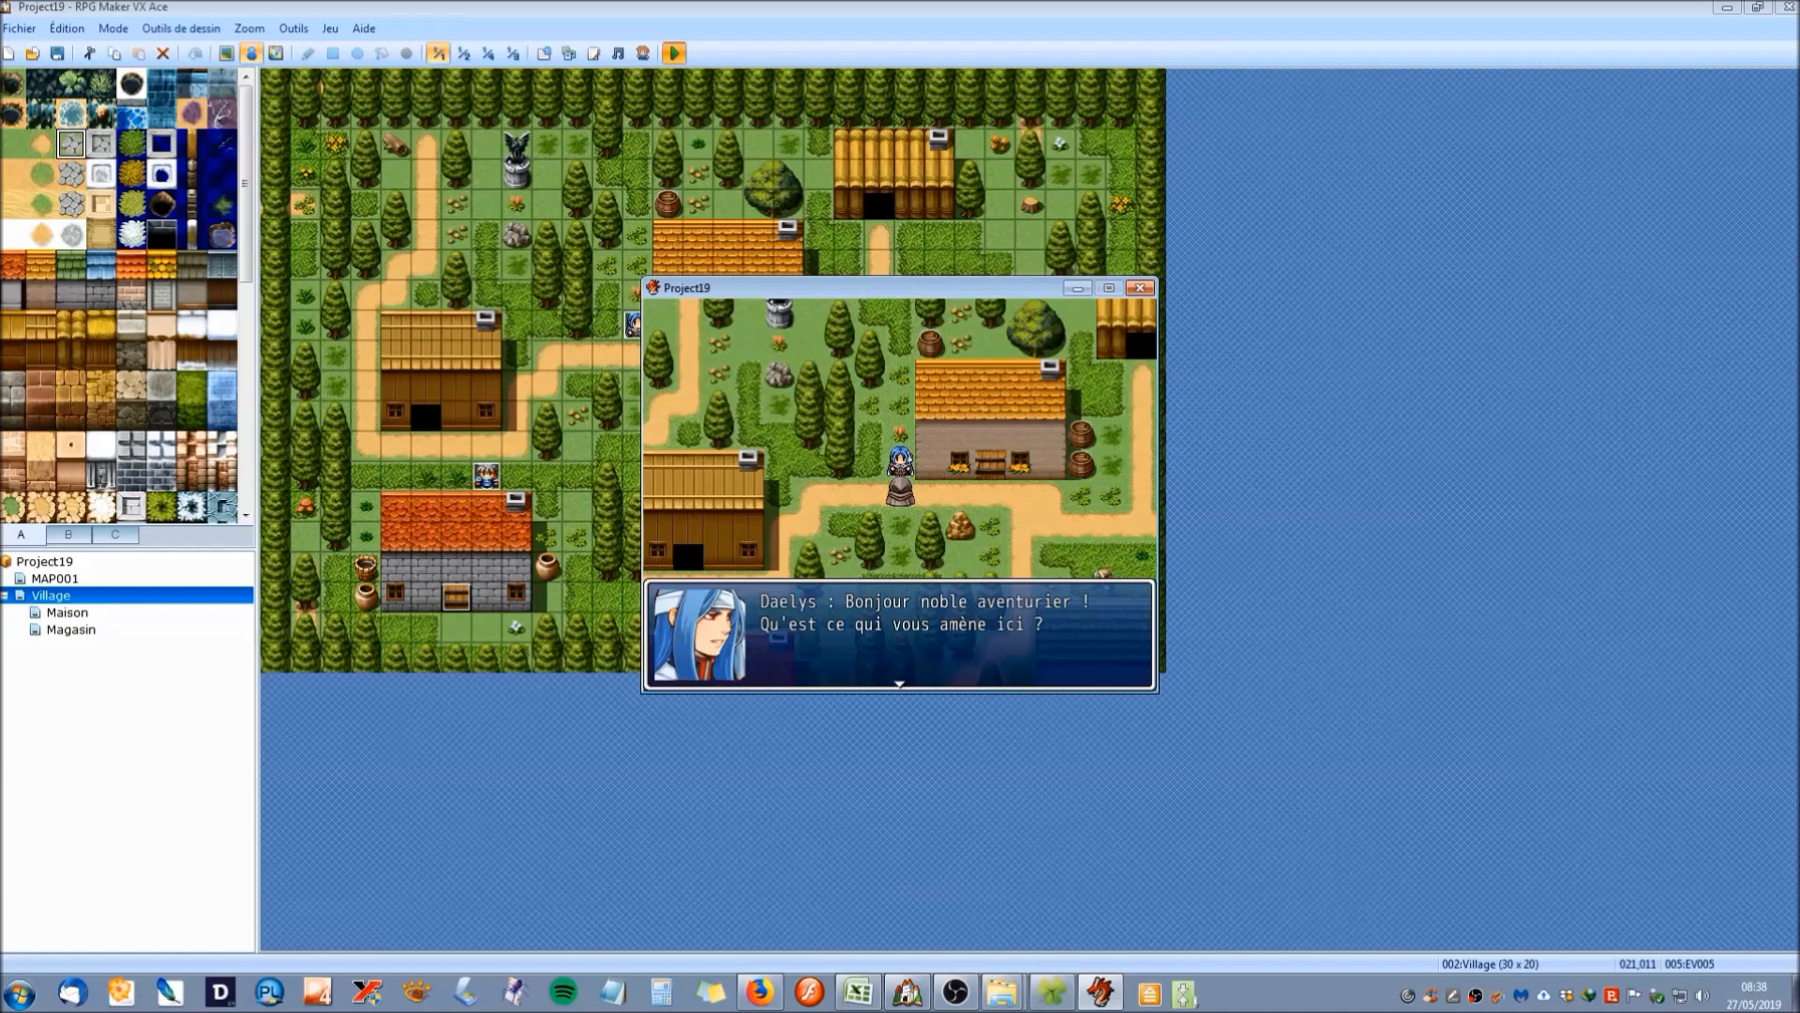
Talk to the blond character and the silver-haired character in the playtest, and close the game.
{"action": "key", "text": "Return"}
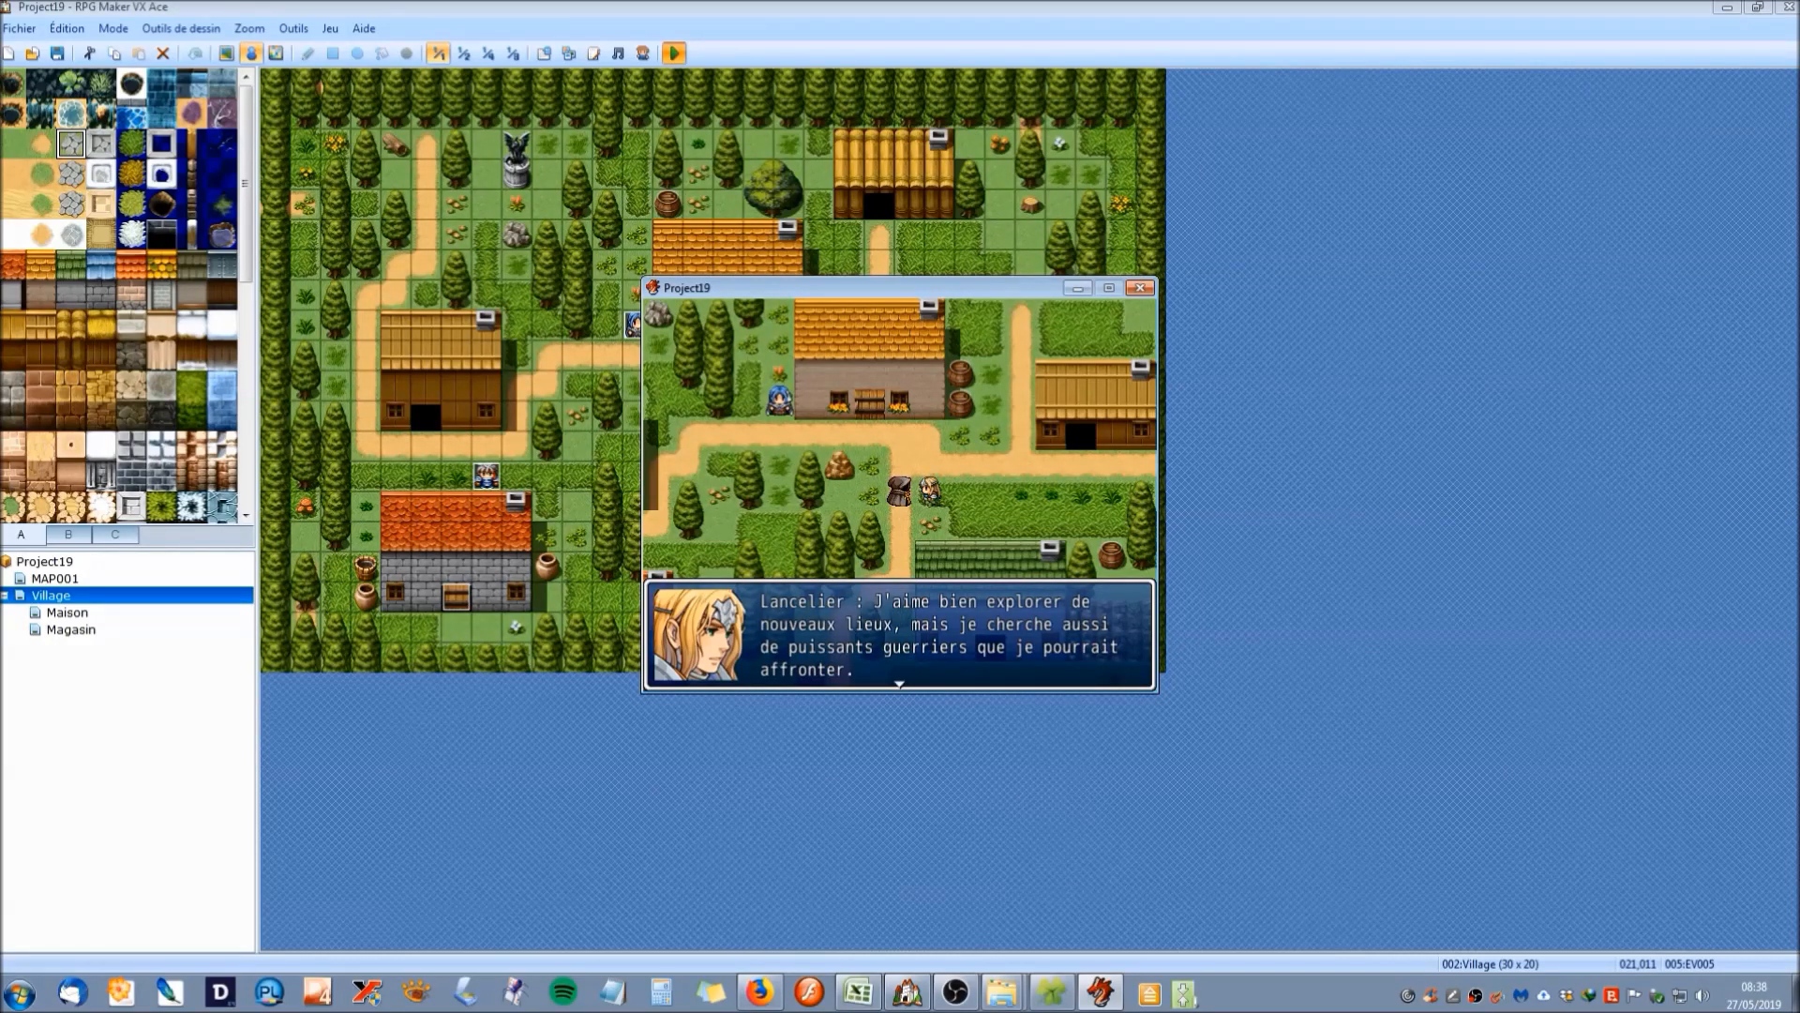
{"action": "key", "text": "Return"}
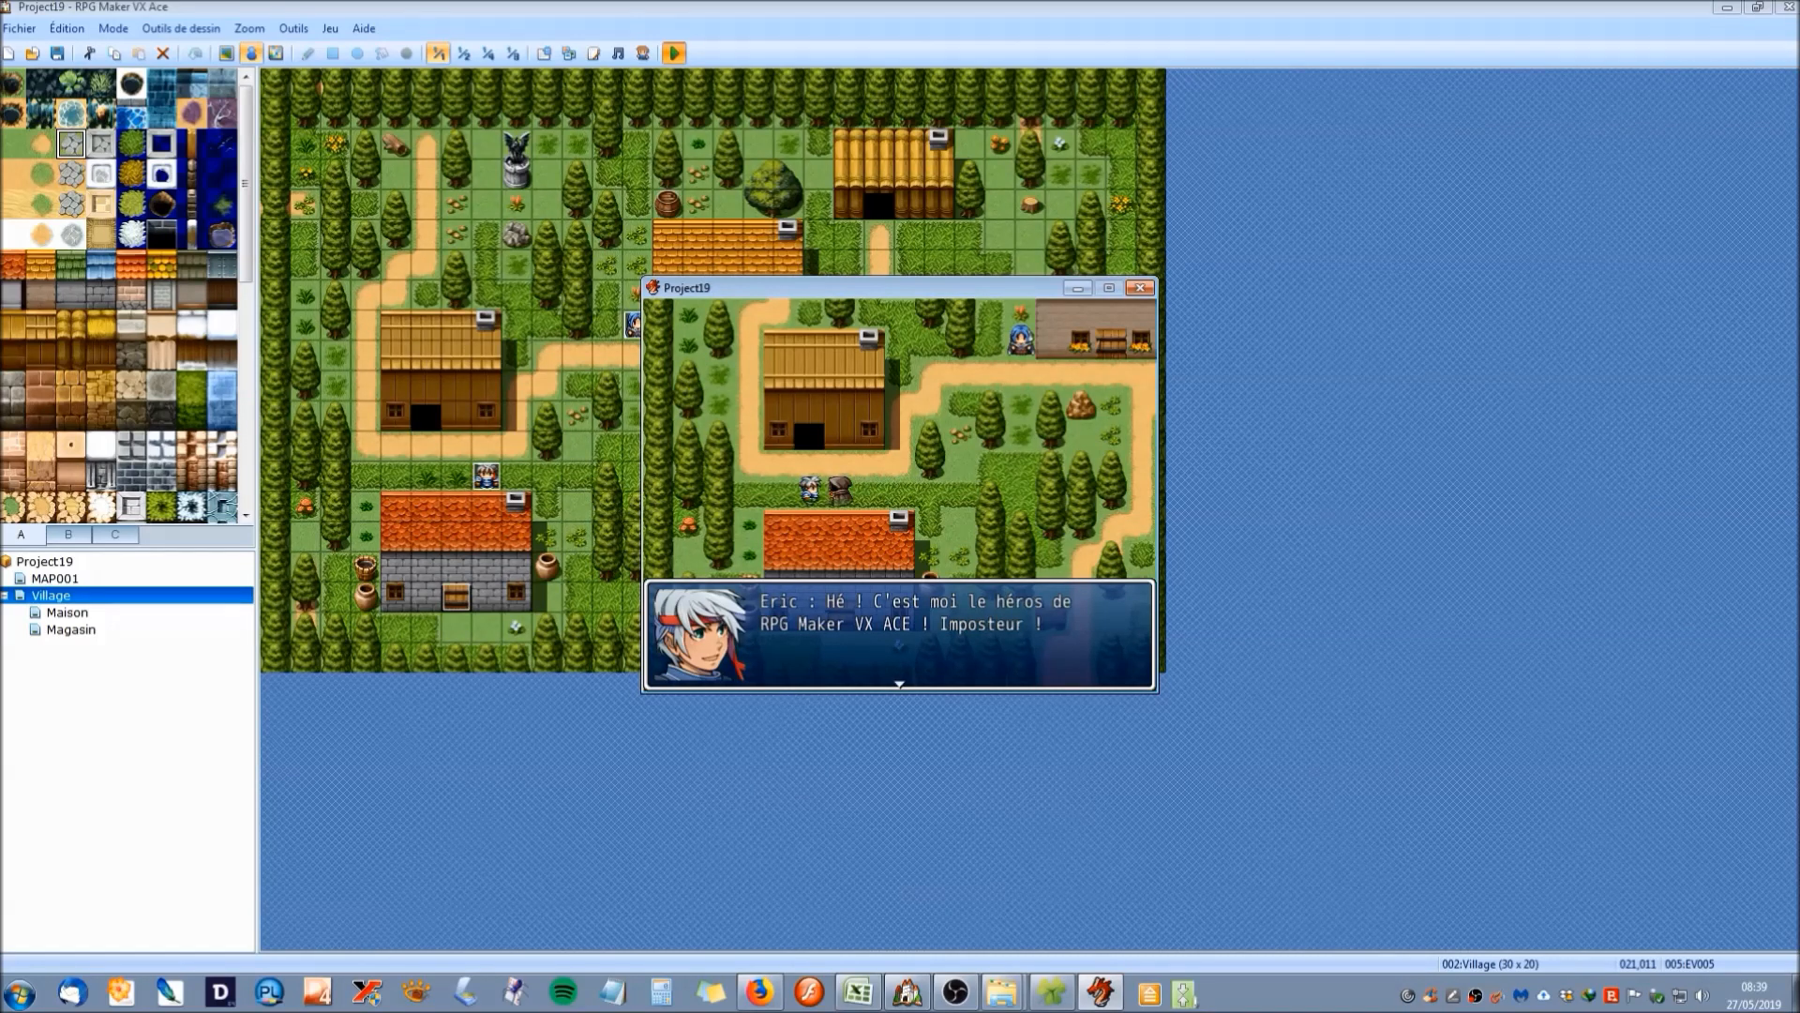
{"action": "key", "text": "Return"}
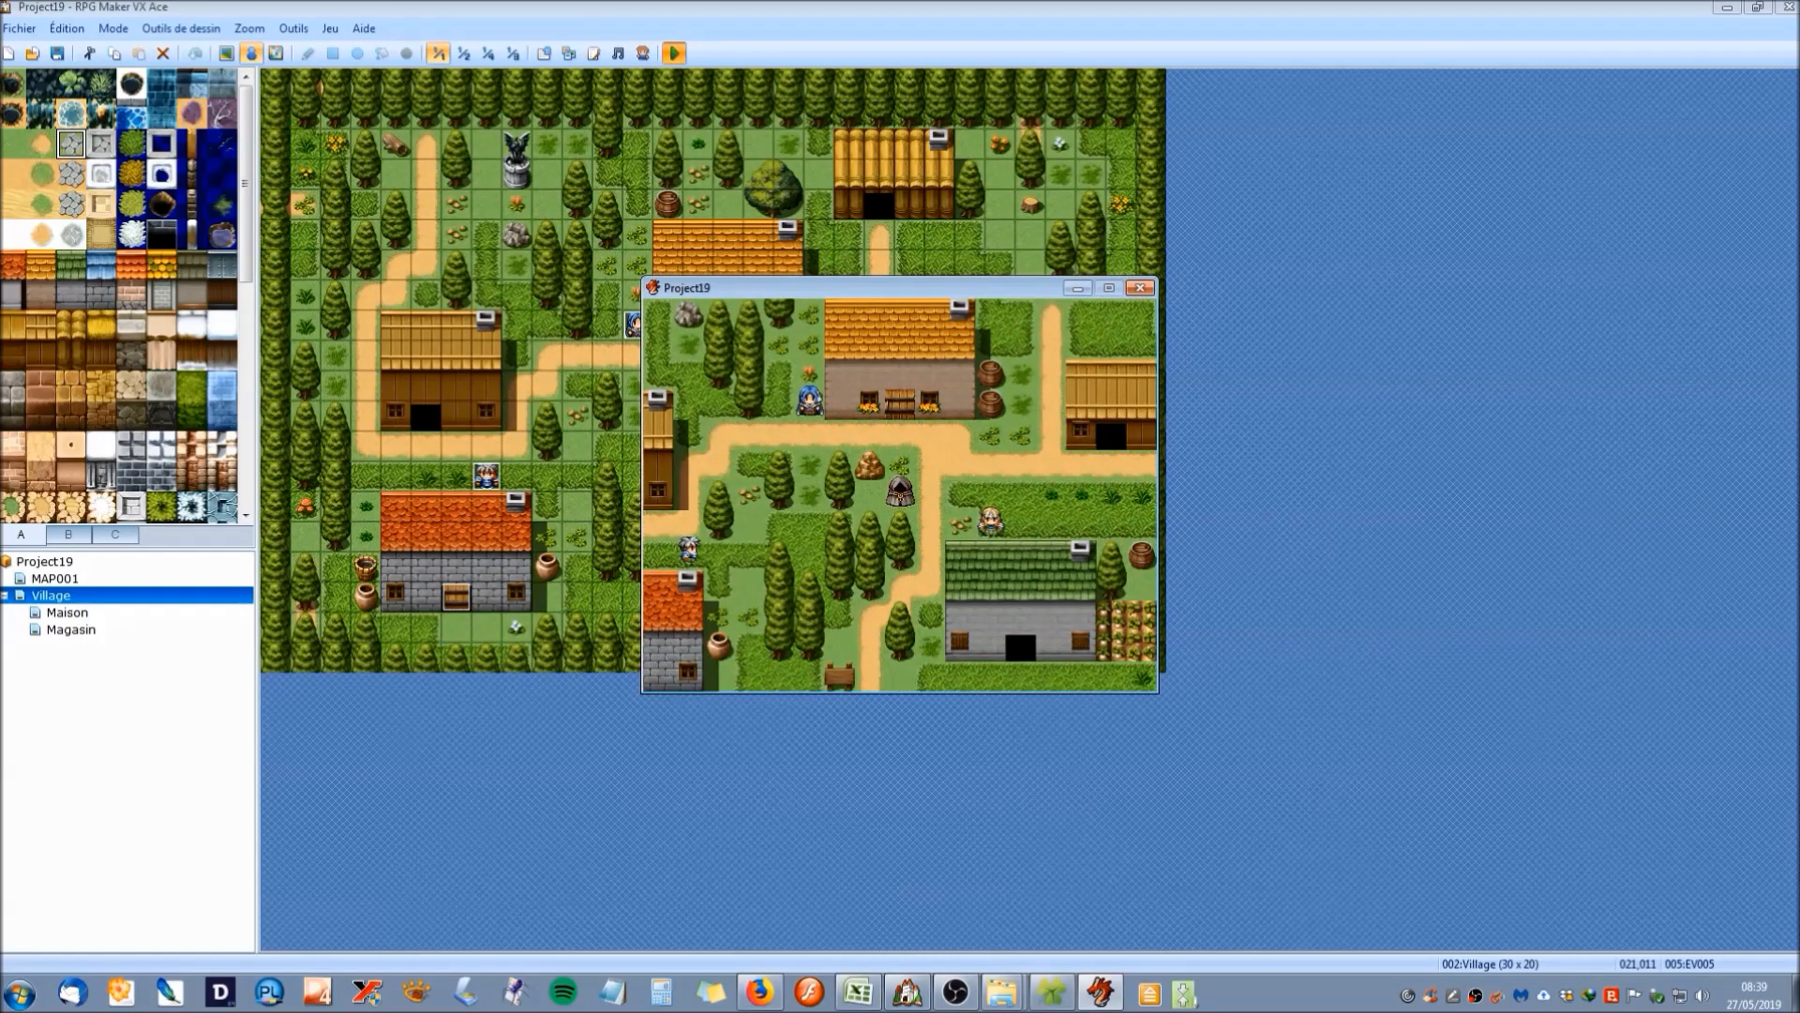
{"action": "left_click", "coordinate": [1153, 290]}
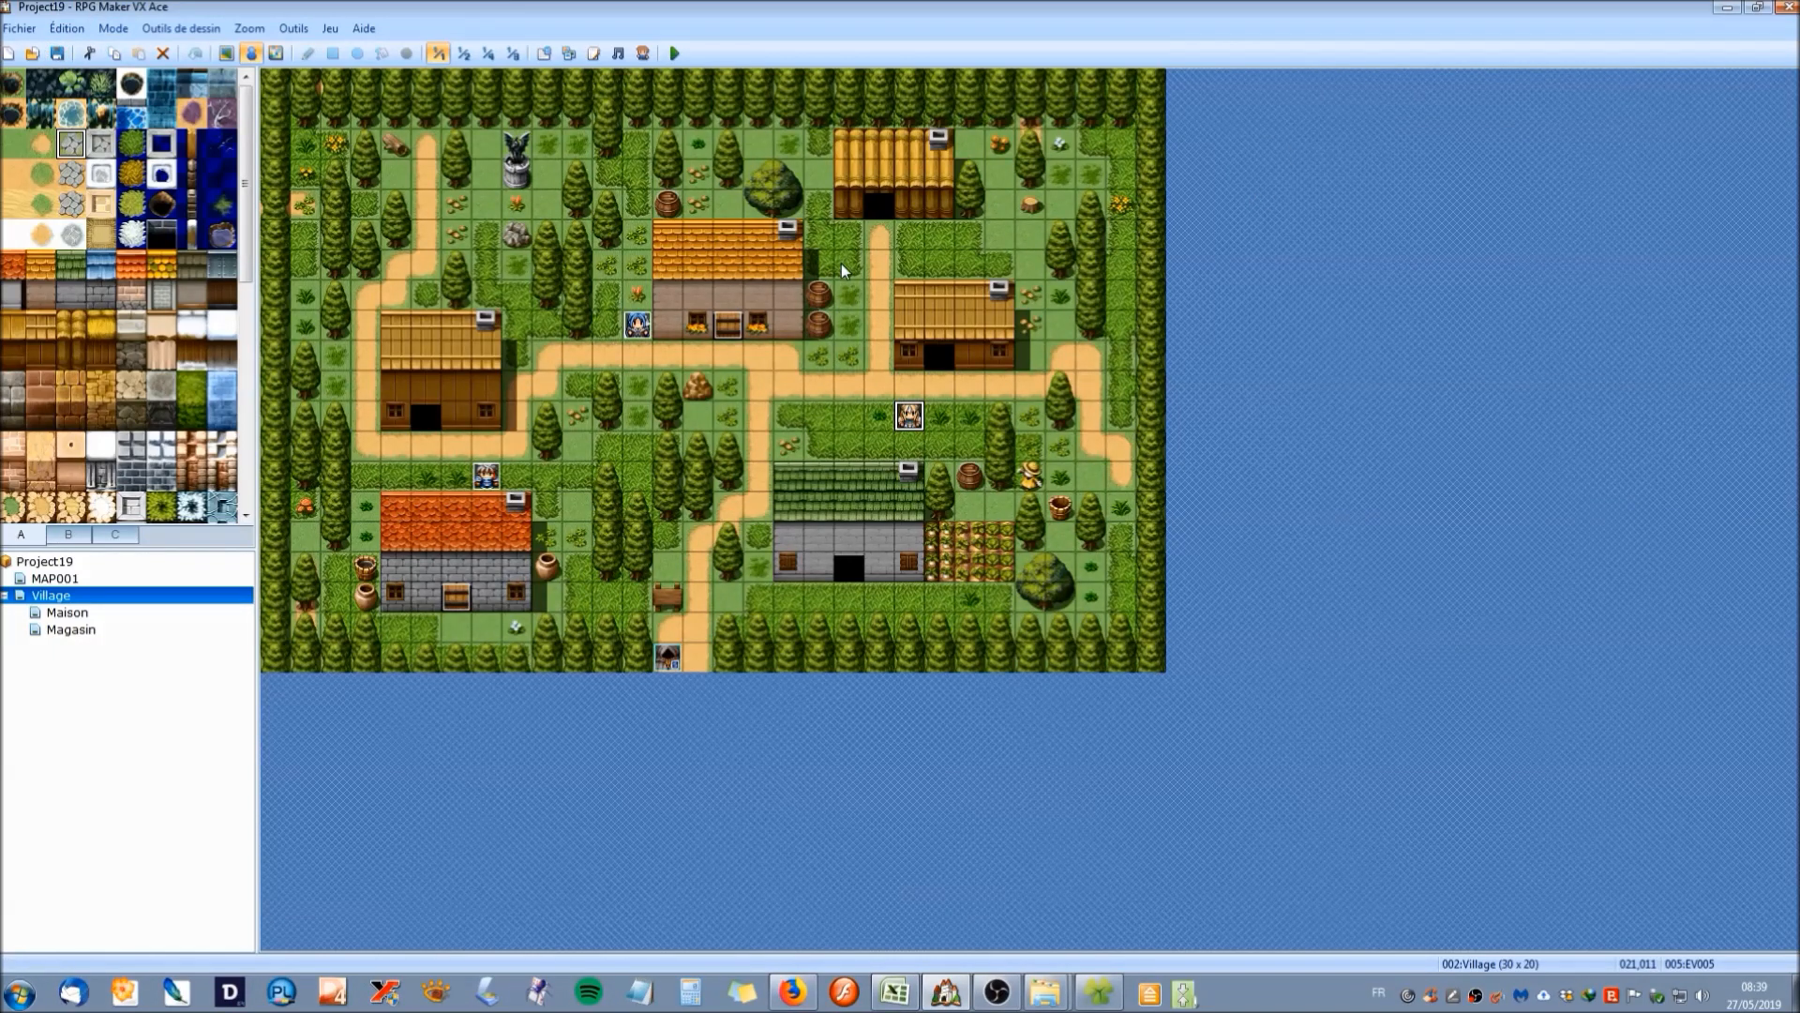
Create an event on the grass near the village's eastern tree line with a skeleton sprite from Monster1.
{"action": "double_click", "coordinate": [1115, 319]}
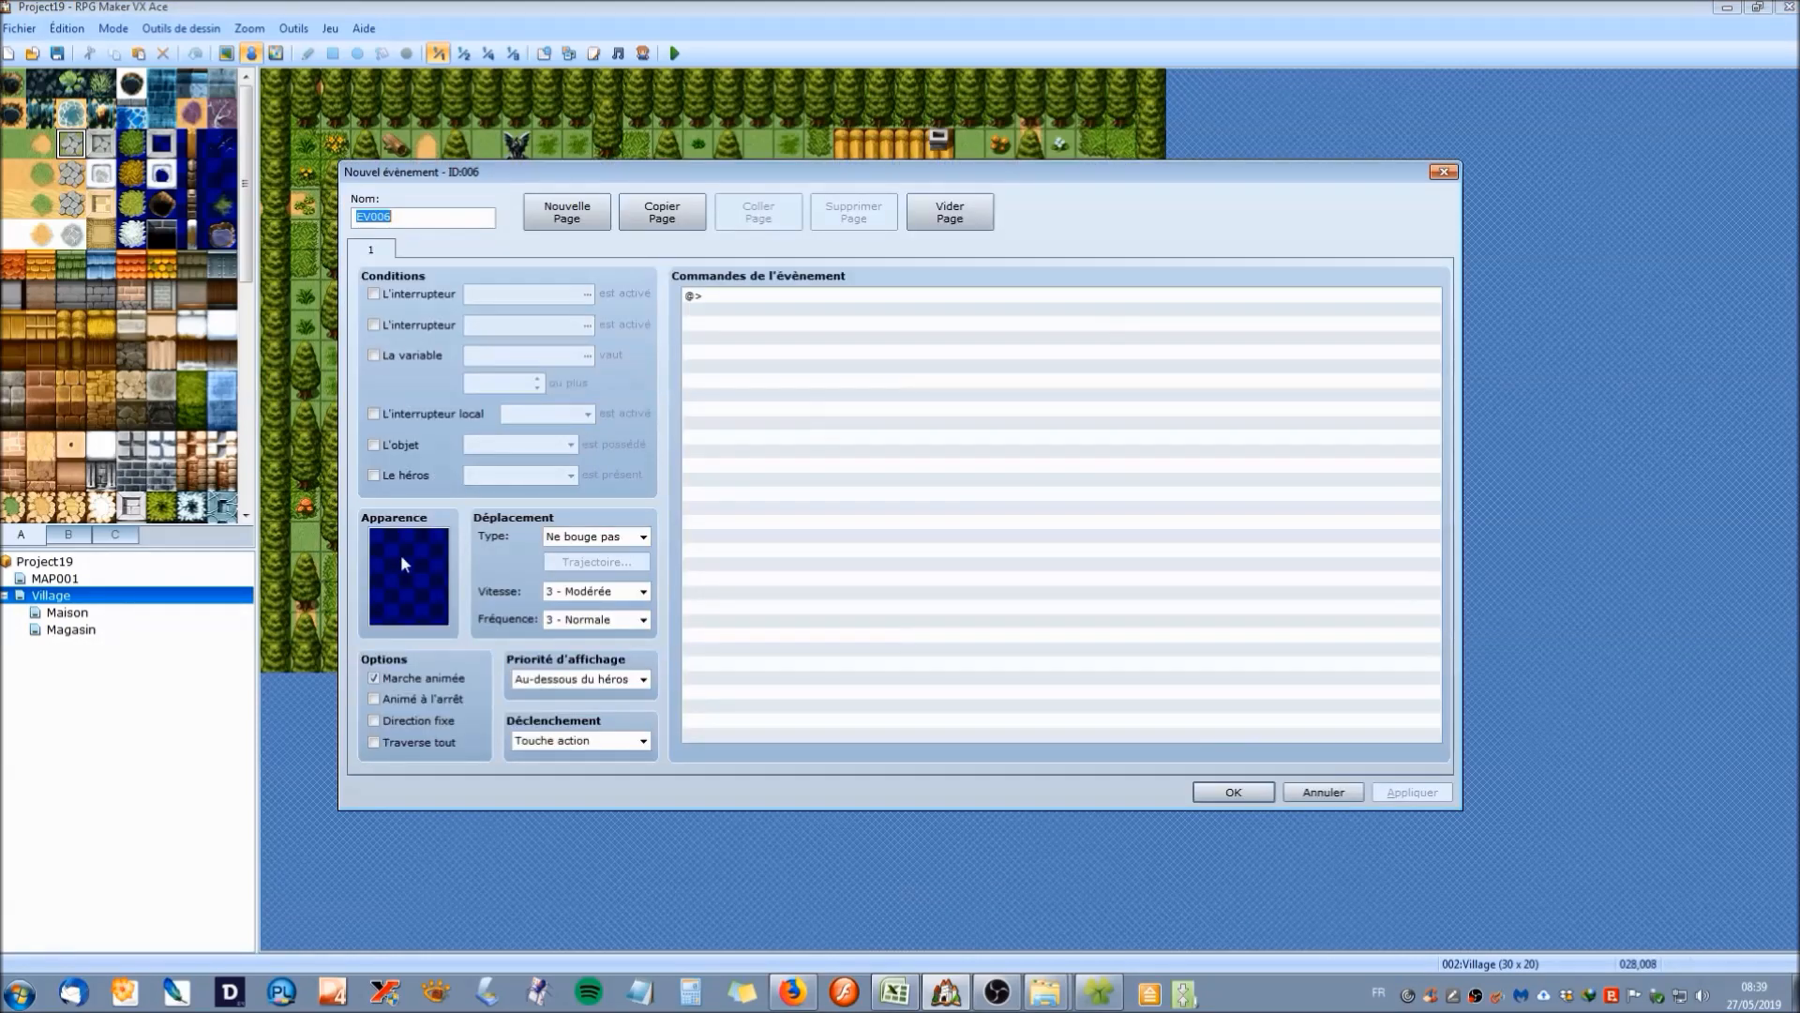
{"action": "double_click", "coordinate": [402, 554]}
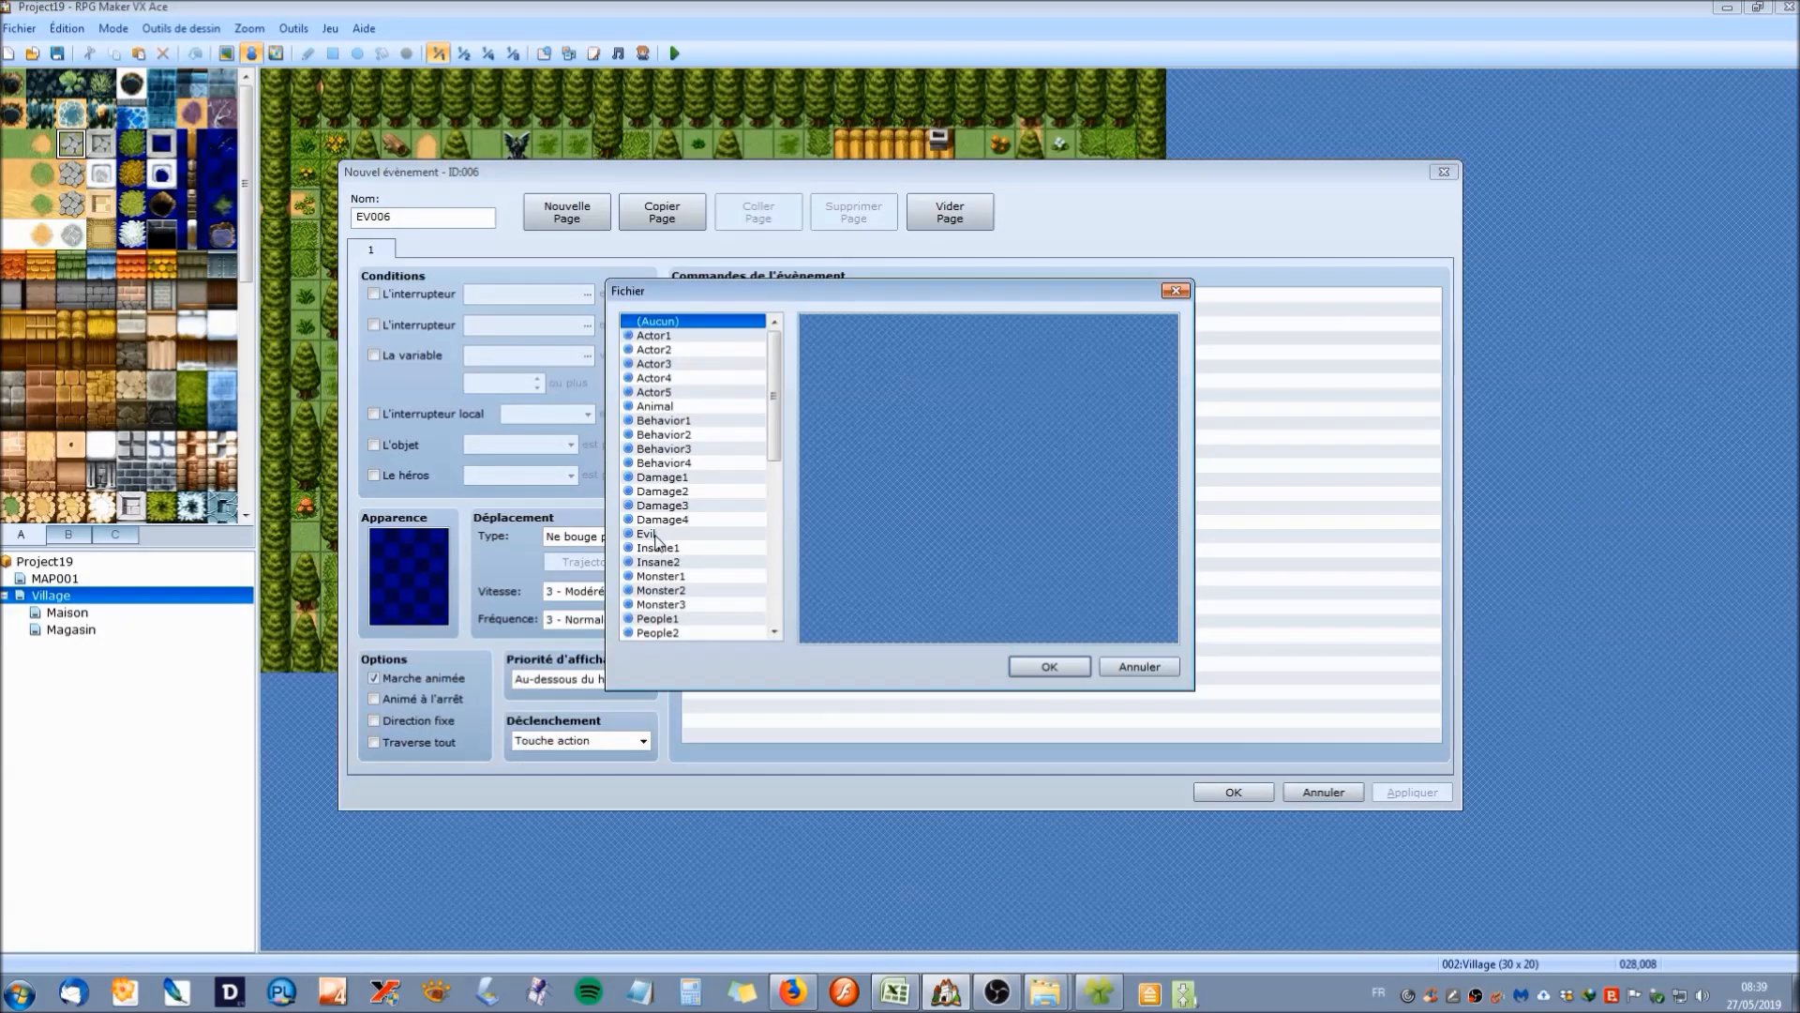
{"action": "left_click", "coordinate": [666, 565]}
{"action": "left_click", "coordinate": [670, 576]}
{"action": "left_click", "coordinate": [1028, 334]}
{"action": "left_click", "coordinate": [1027, 666]}
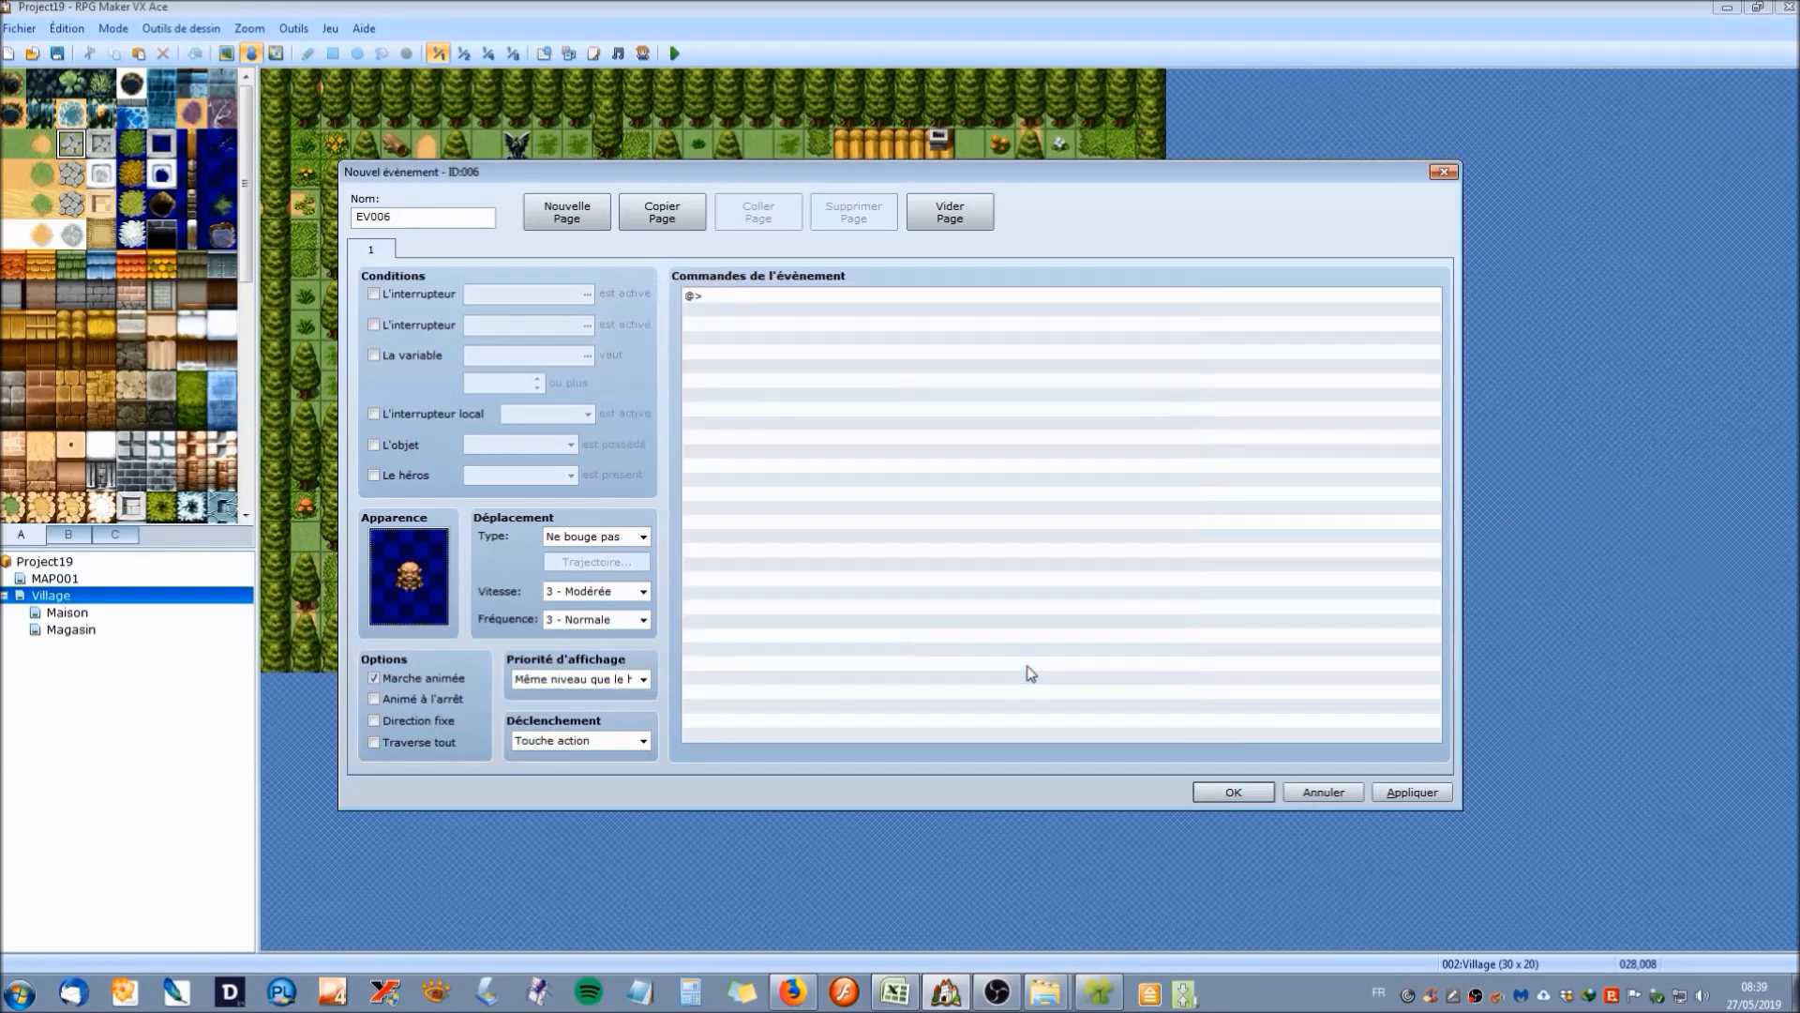
Set the new event's movement type to Personnalisé, with the event window moved clear of its map tile.
{"action": "left_click_drag", "start_coordinate": [771, 165], "coordinate": [431, 140]}
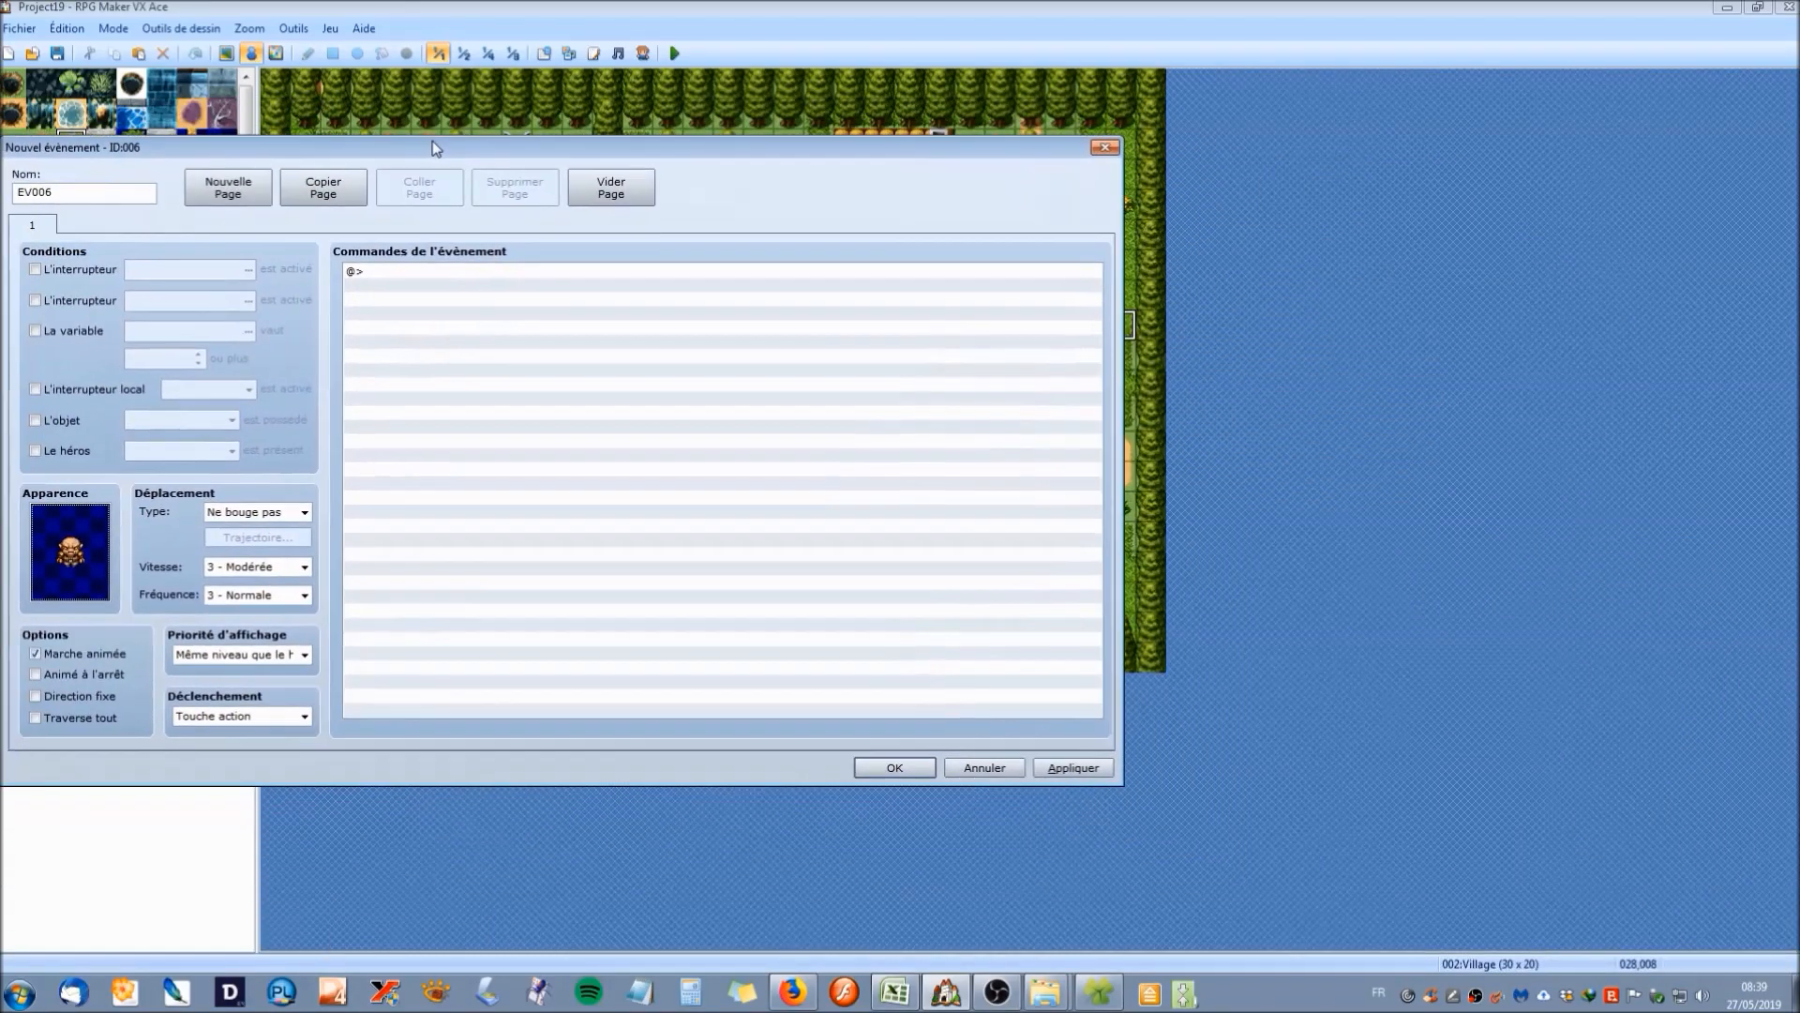
{"action": "left_click_drag", "start_coordinate": [709, 148], "coordinate": [573, 133]}
{"action": "left_click", "coordinate": [152, 502]}
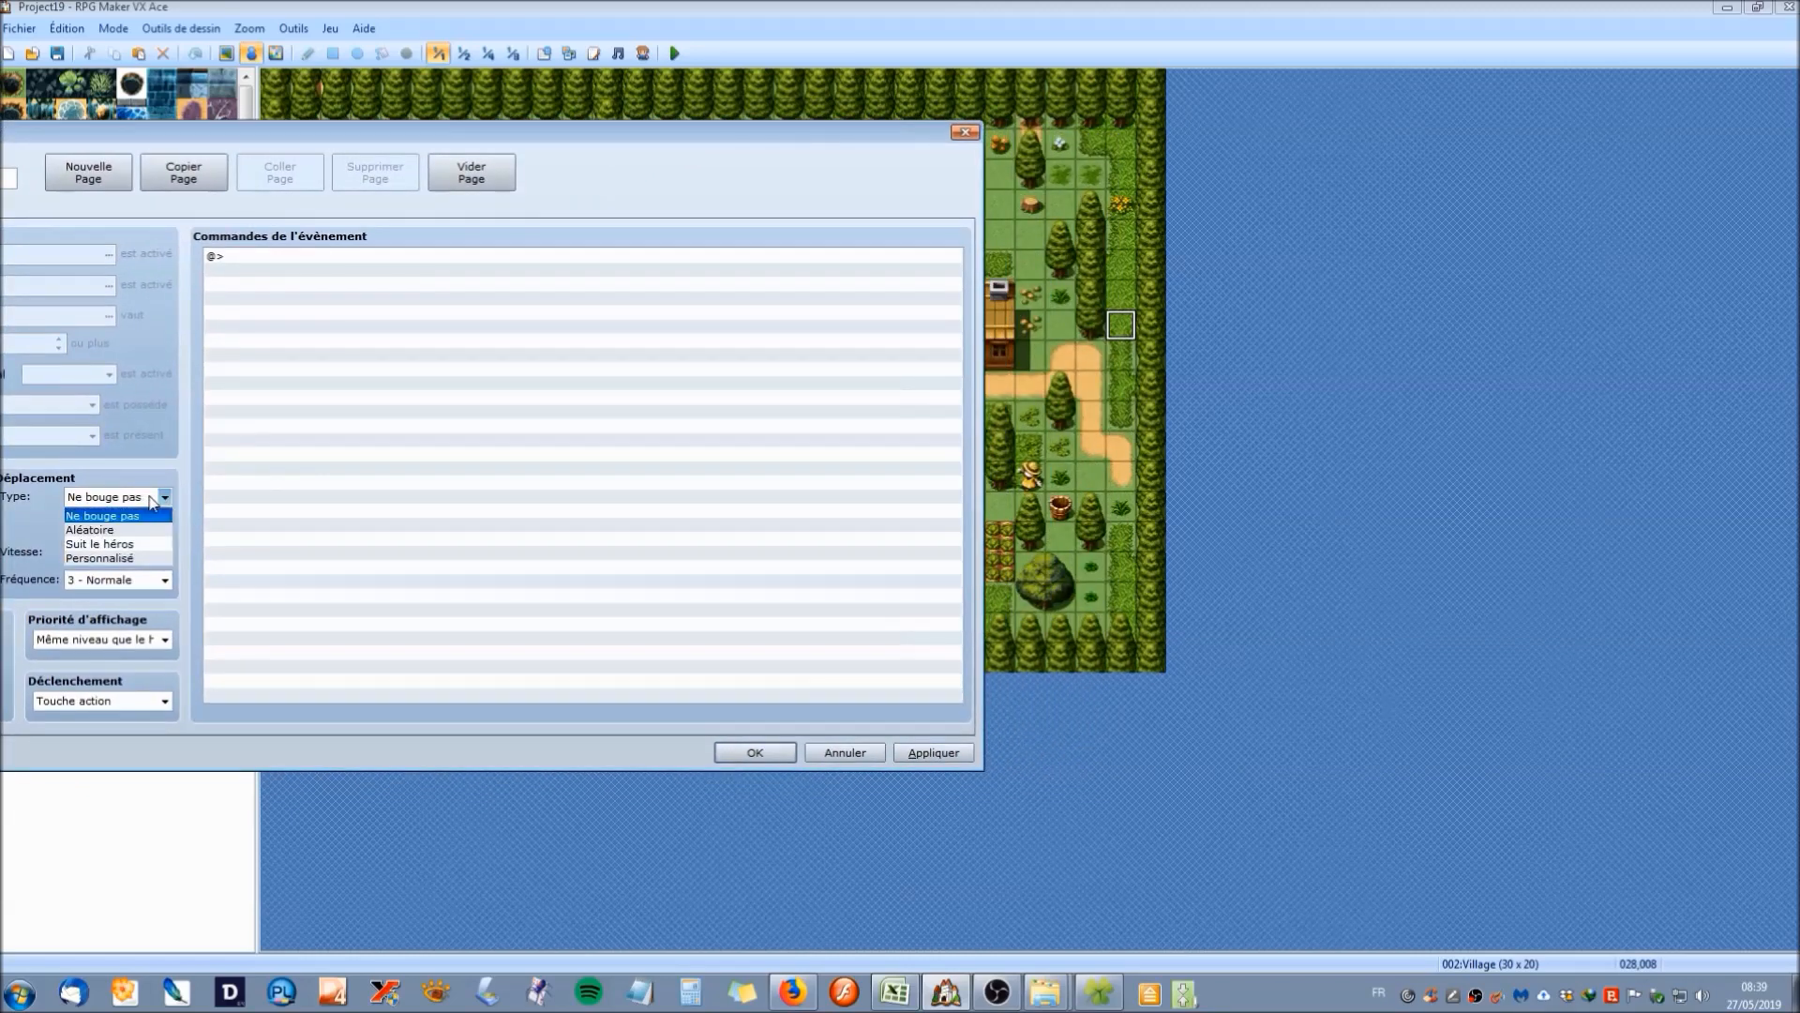
{"action": "left_click", "coordinate": [143, 558]}
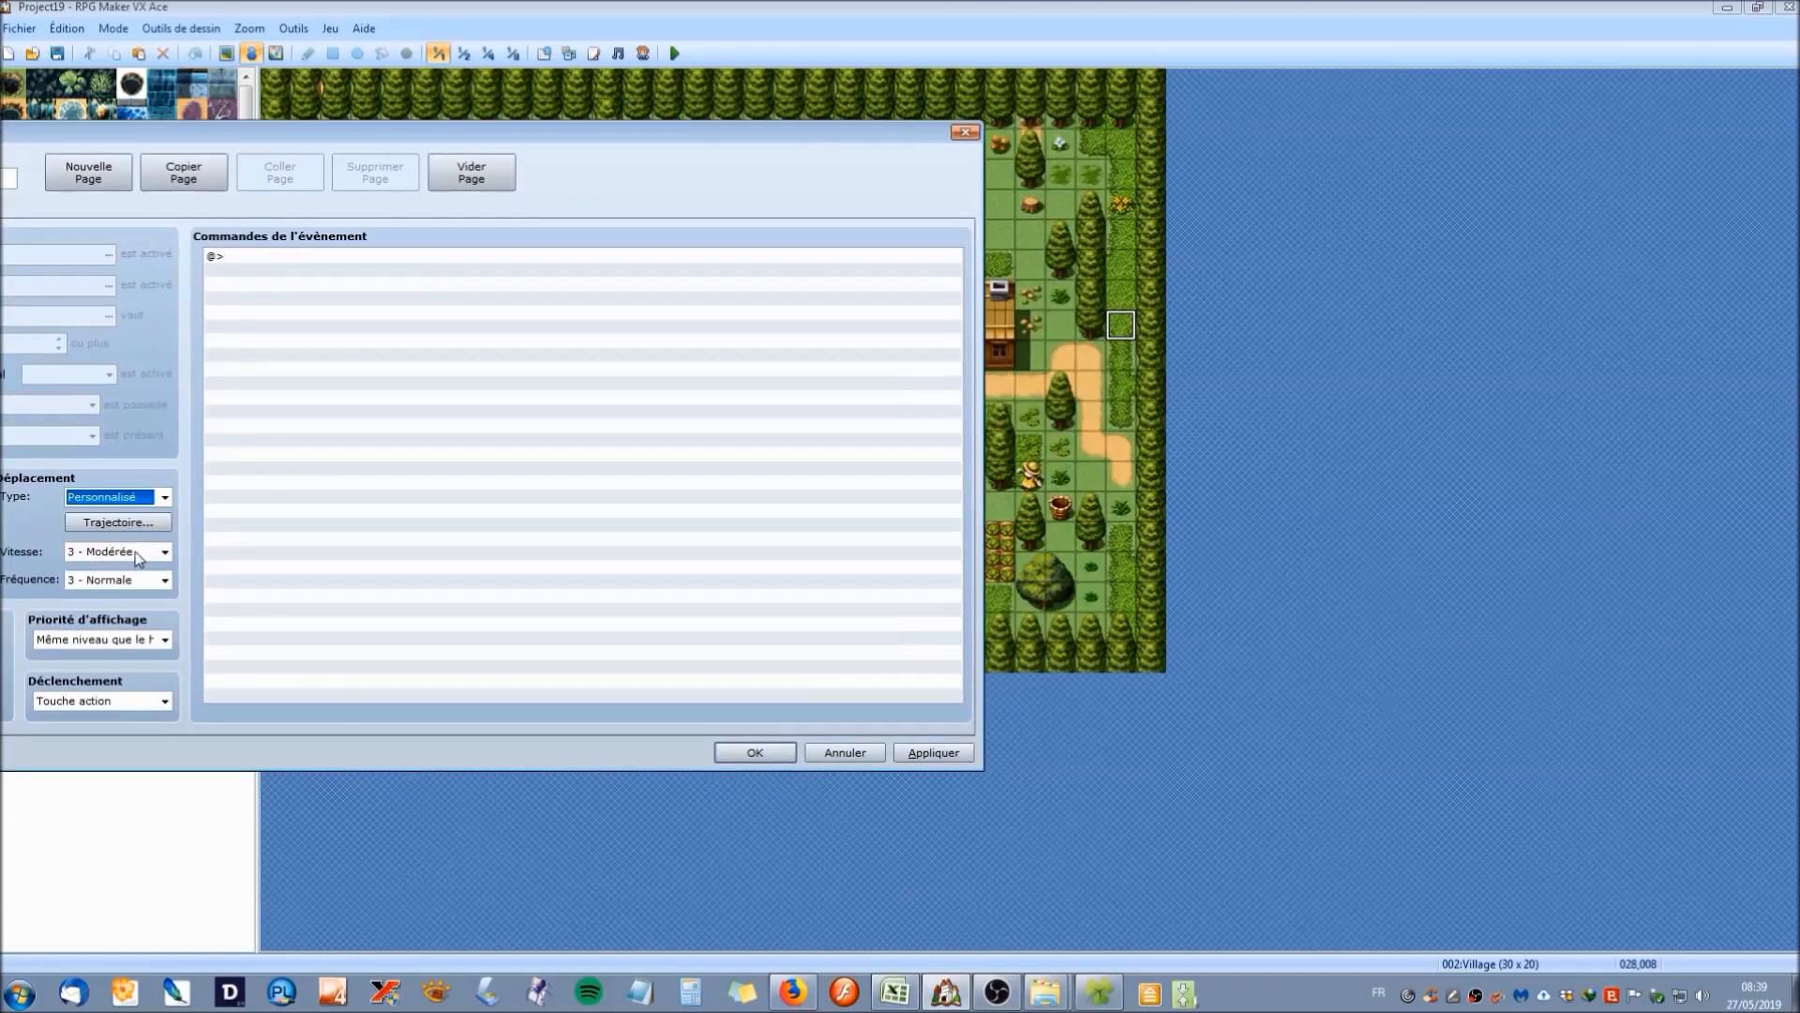
Define the event's looping route as three steps down followed by three steps up.
{"action": "left_click", "coordinate": [122, 526]}
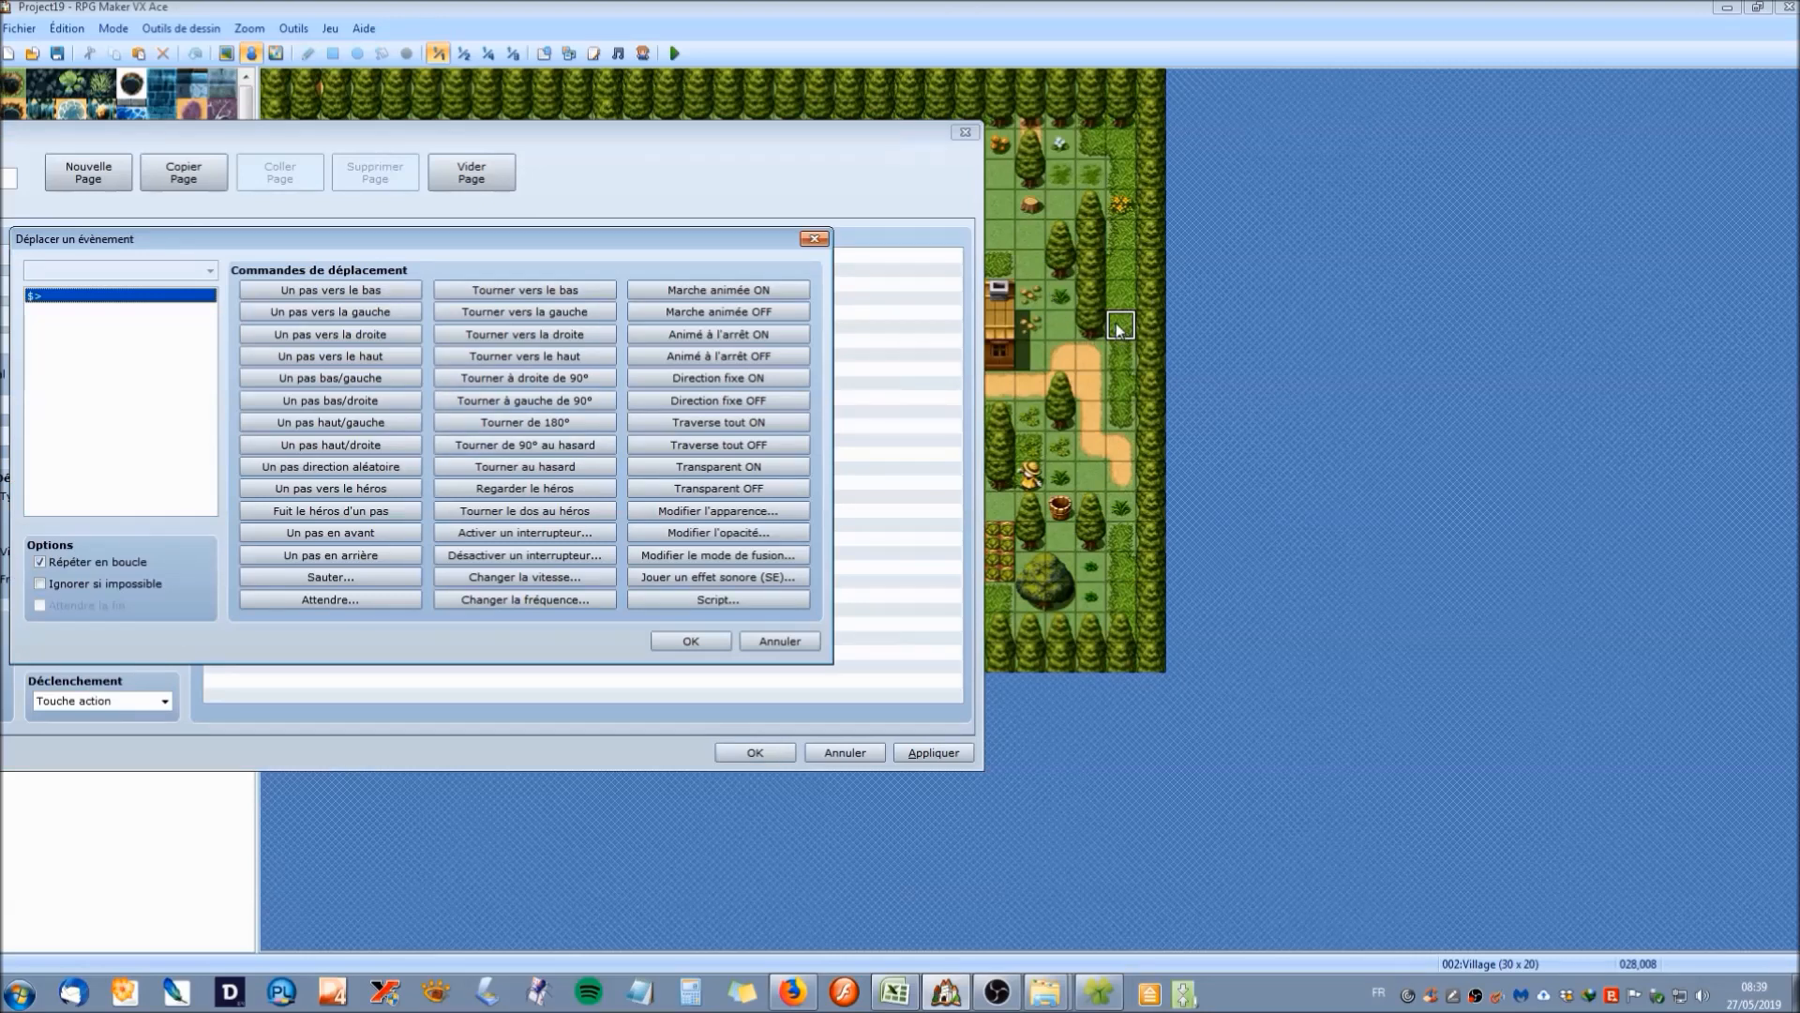
{"action": "left_click", "coordinate": [351, 286]}
{"action": "left_click", "coordinate": [351, 287]}
{"action": "left_click", "coordinate": [351, 287]}
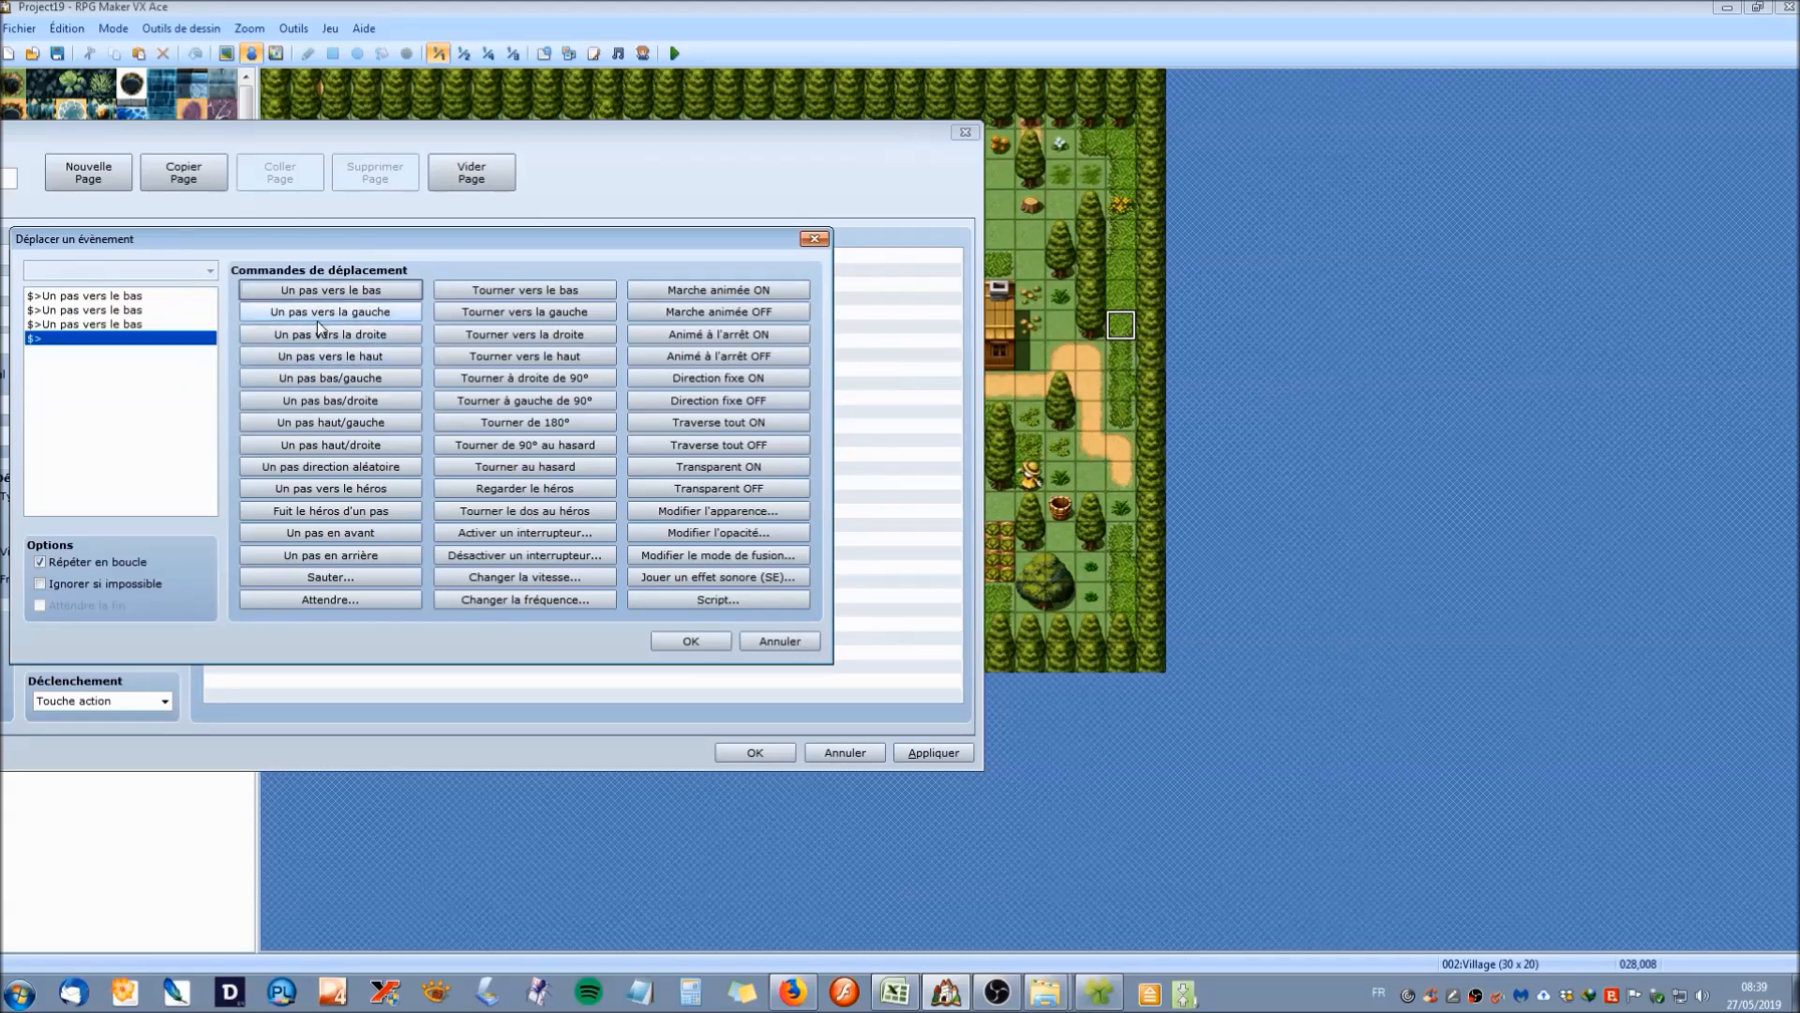
{"action": "left_click", "coordinate": [363, 357]}
{"action": "left_click", "coordinate": [364, 357]}
{"action": "left_click", "coordinate": [364, 357]}
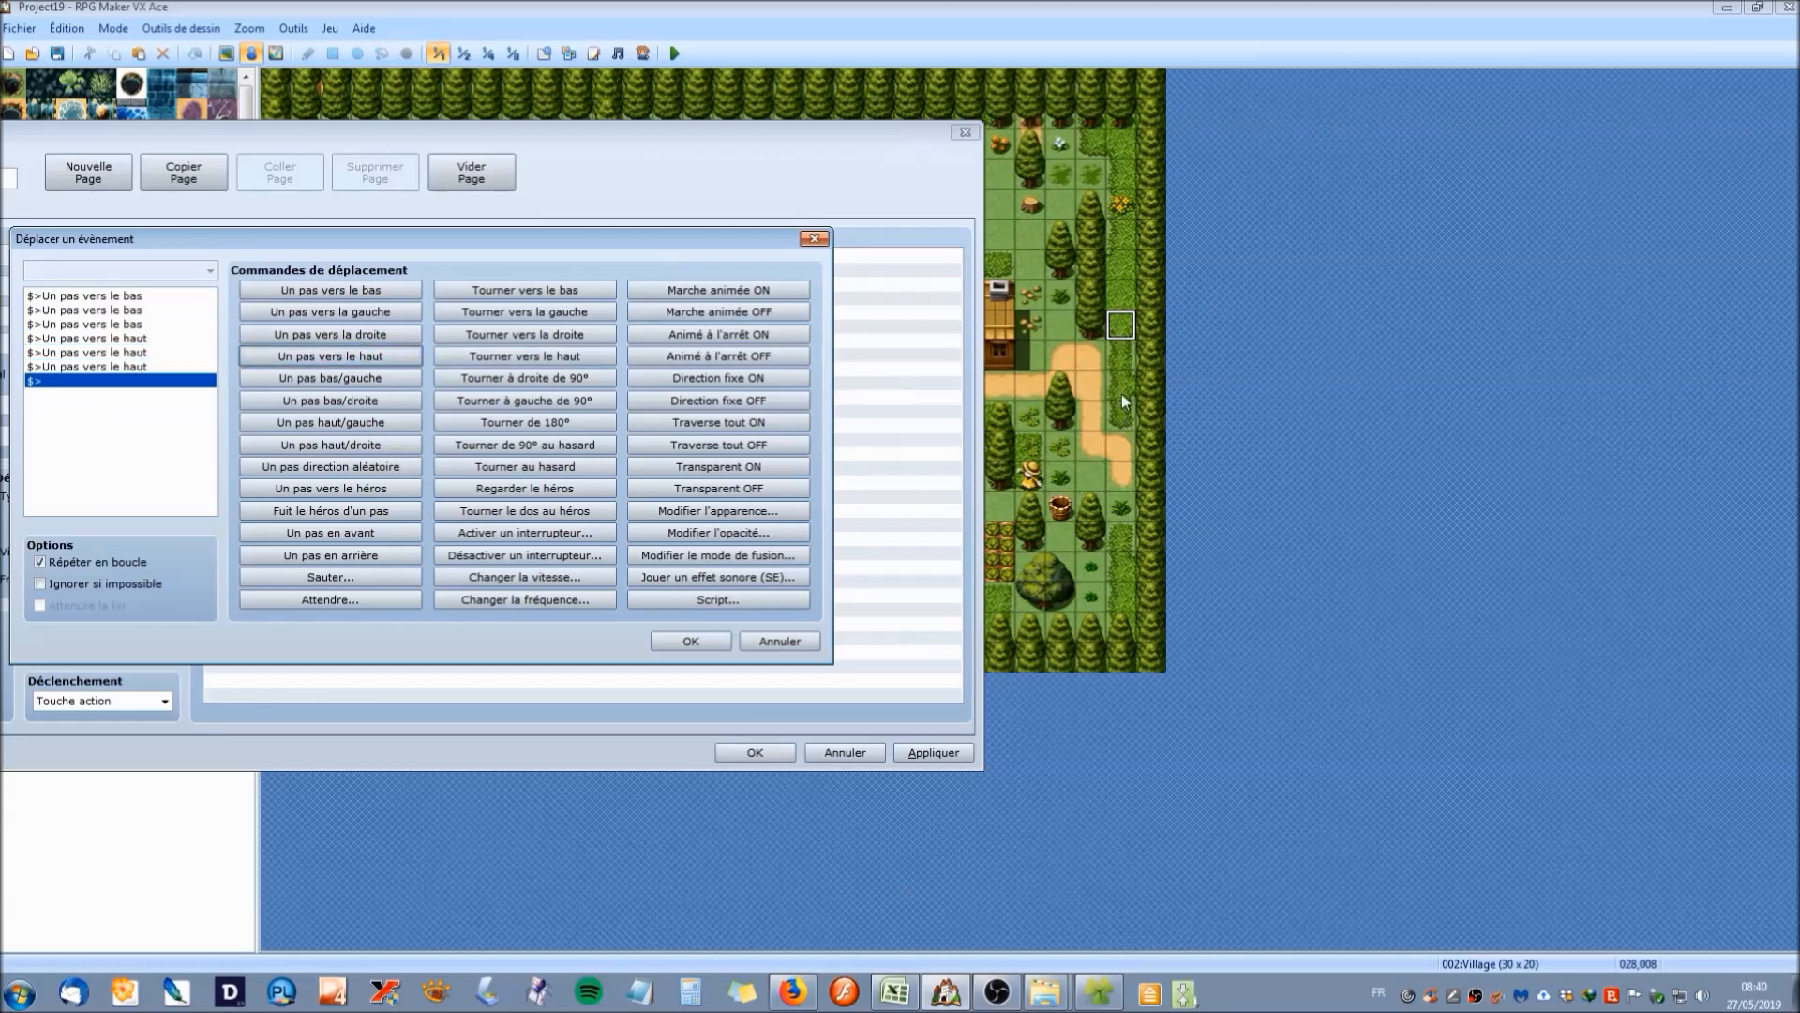
{"action": "left_click", "coordinate": [694, 645]}
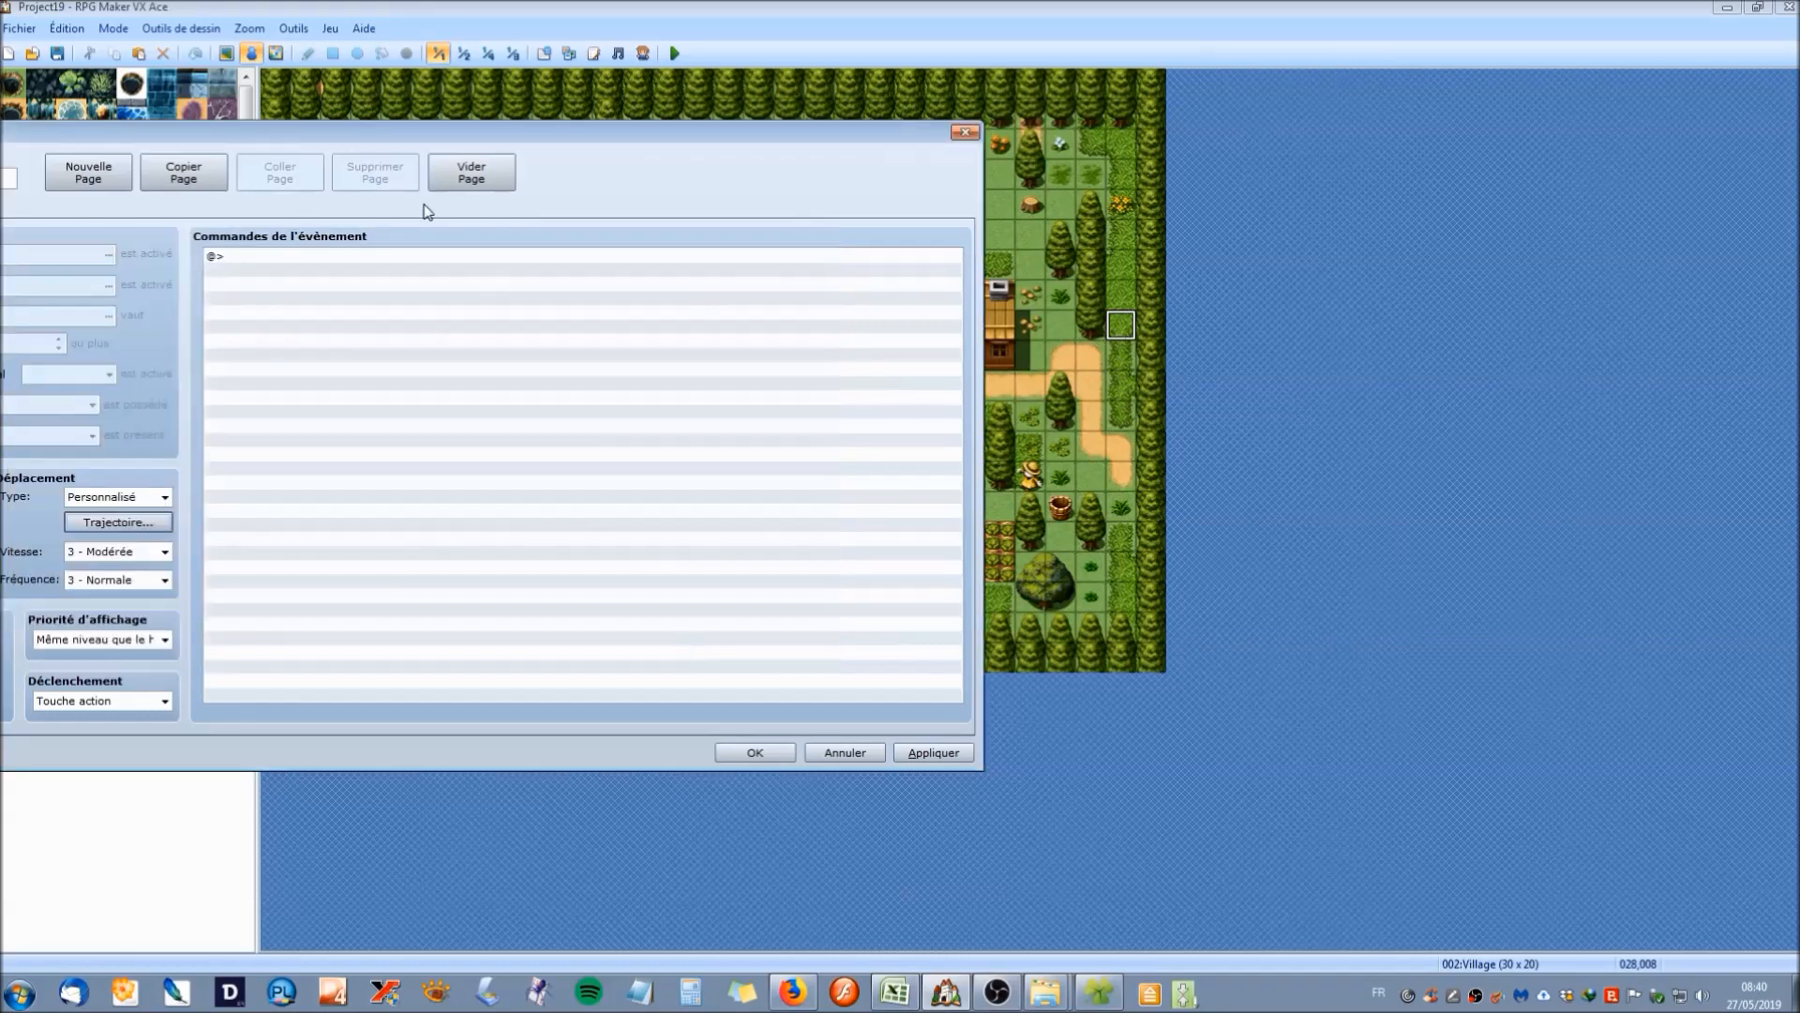
Add a message to the event reading "Mollos : Bon je sais que je fais peur, mais connais tu le Secret du Talisman d'Or ?".
{"action": "left_click_drag", "start_coordinate": [406, 146], "coordinate": [1072, 226]}
{"action": "left_click", "coordinate": [976, 344]}
{"action": "left_click_drag", "start_coordinate": [889, 227], "coordinate": [869, 109]}
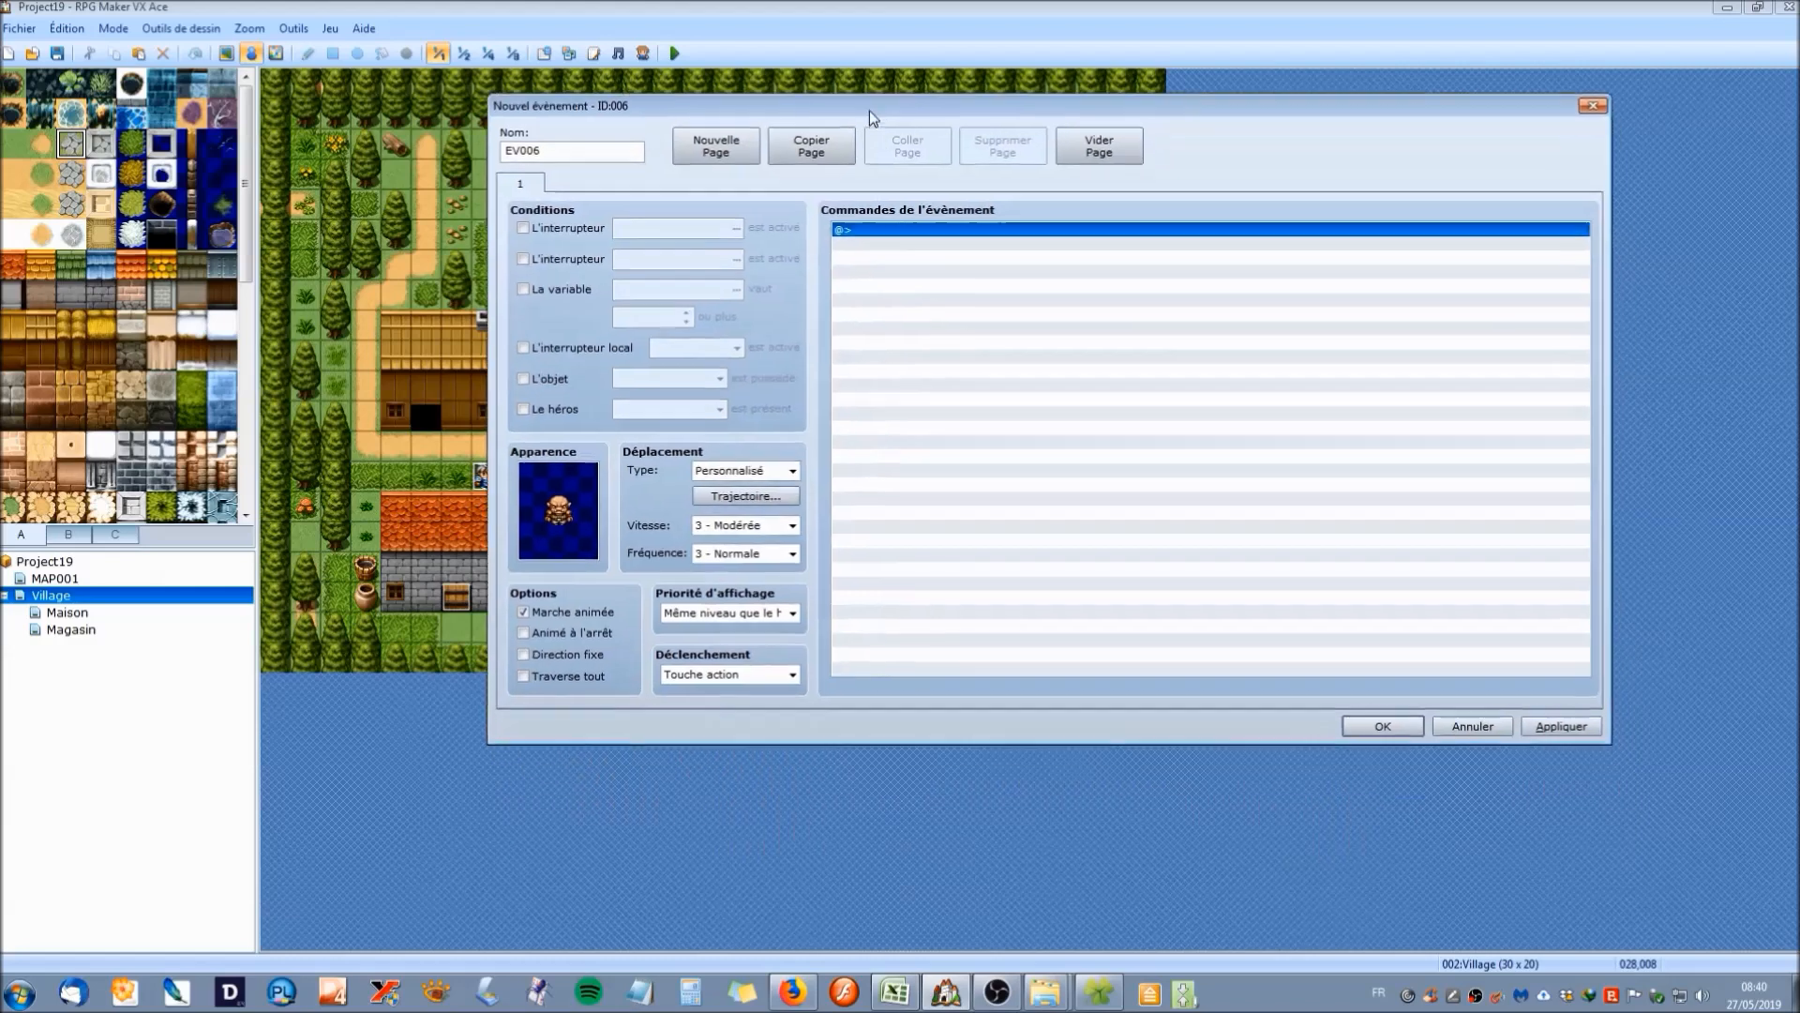
{"action": "double_click", "coordinate": [881, 227]}
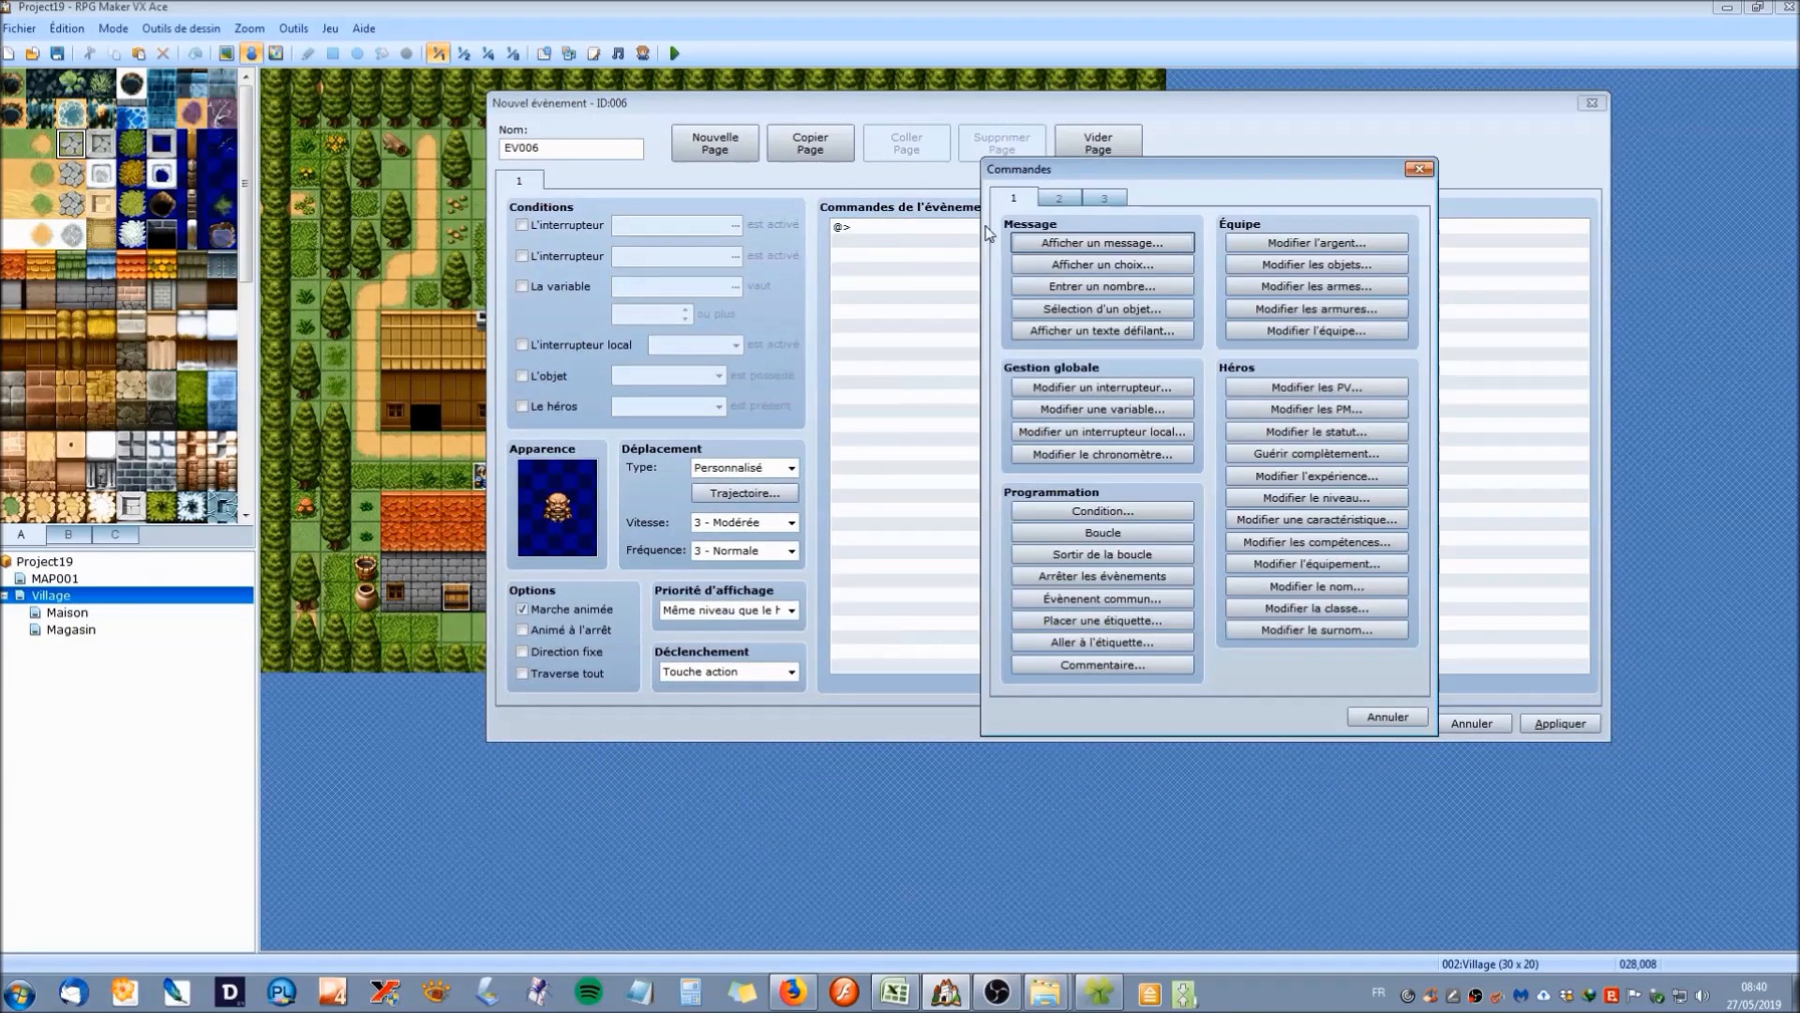
{"action": "left_click", "coordinate": [1057, 245]}
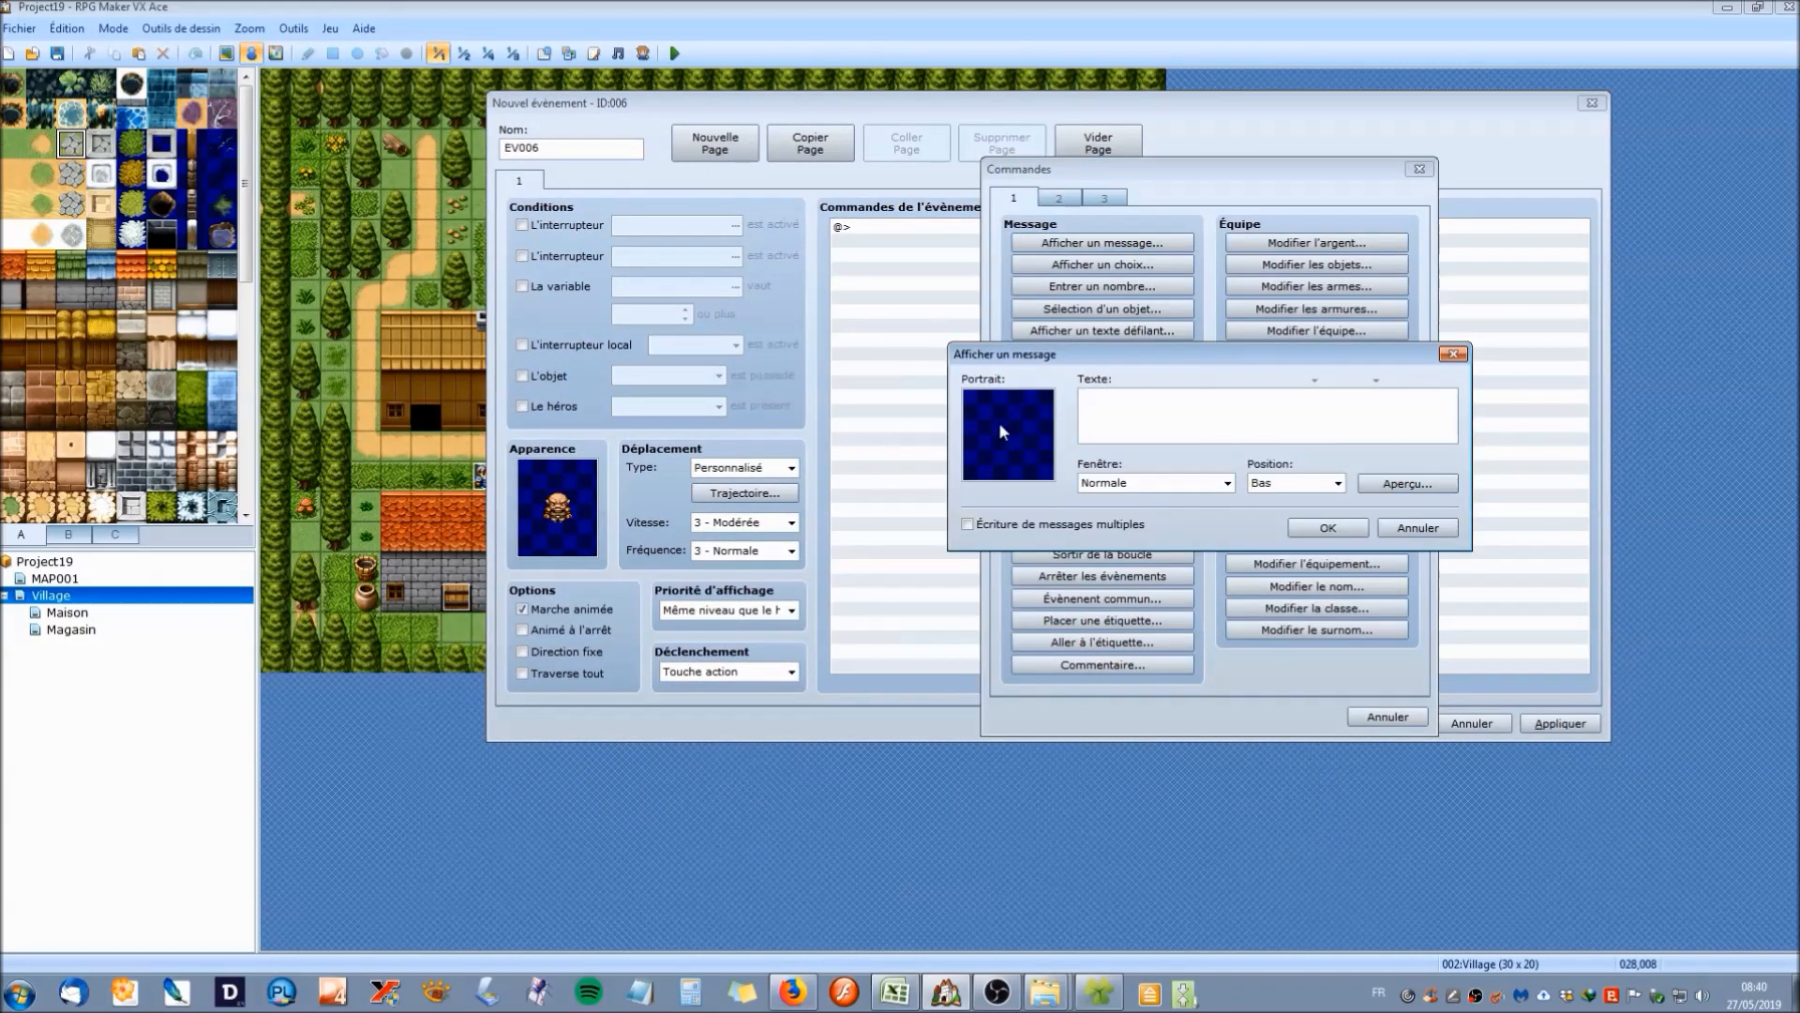
{"action": "type", "text": "M"}
{"action": "type", "text": "ollos : Bon jhe"}
{"action": "type", "text": "que je"}
{"action": "type", "text": " fais peur,"}
{"action": "type", "text": "mais connais tu le Se"}
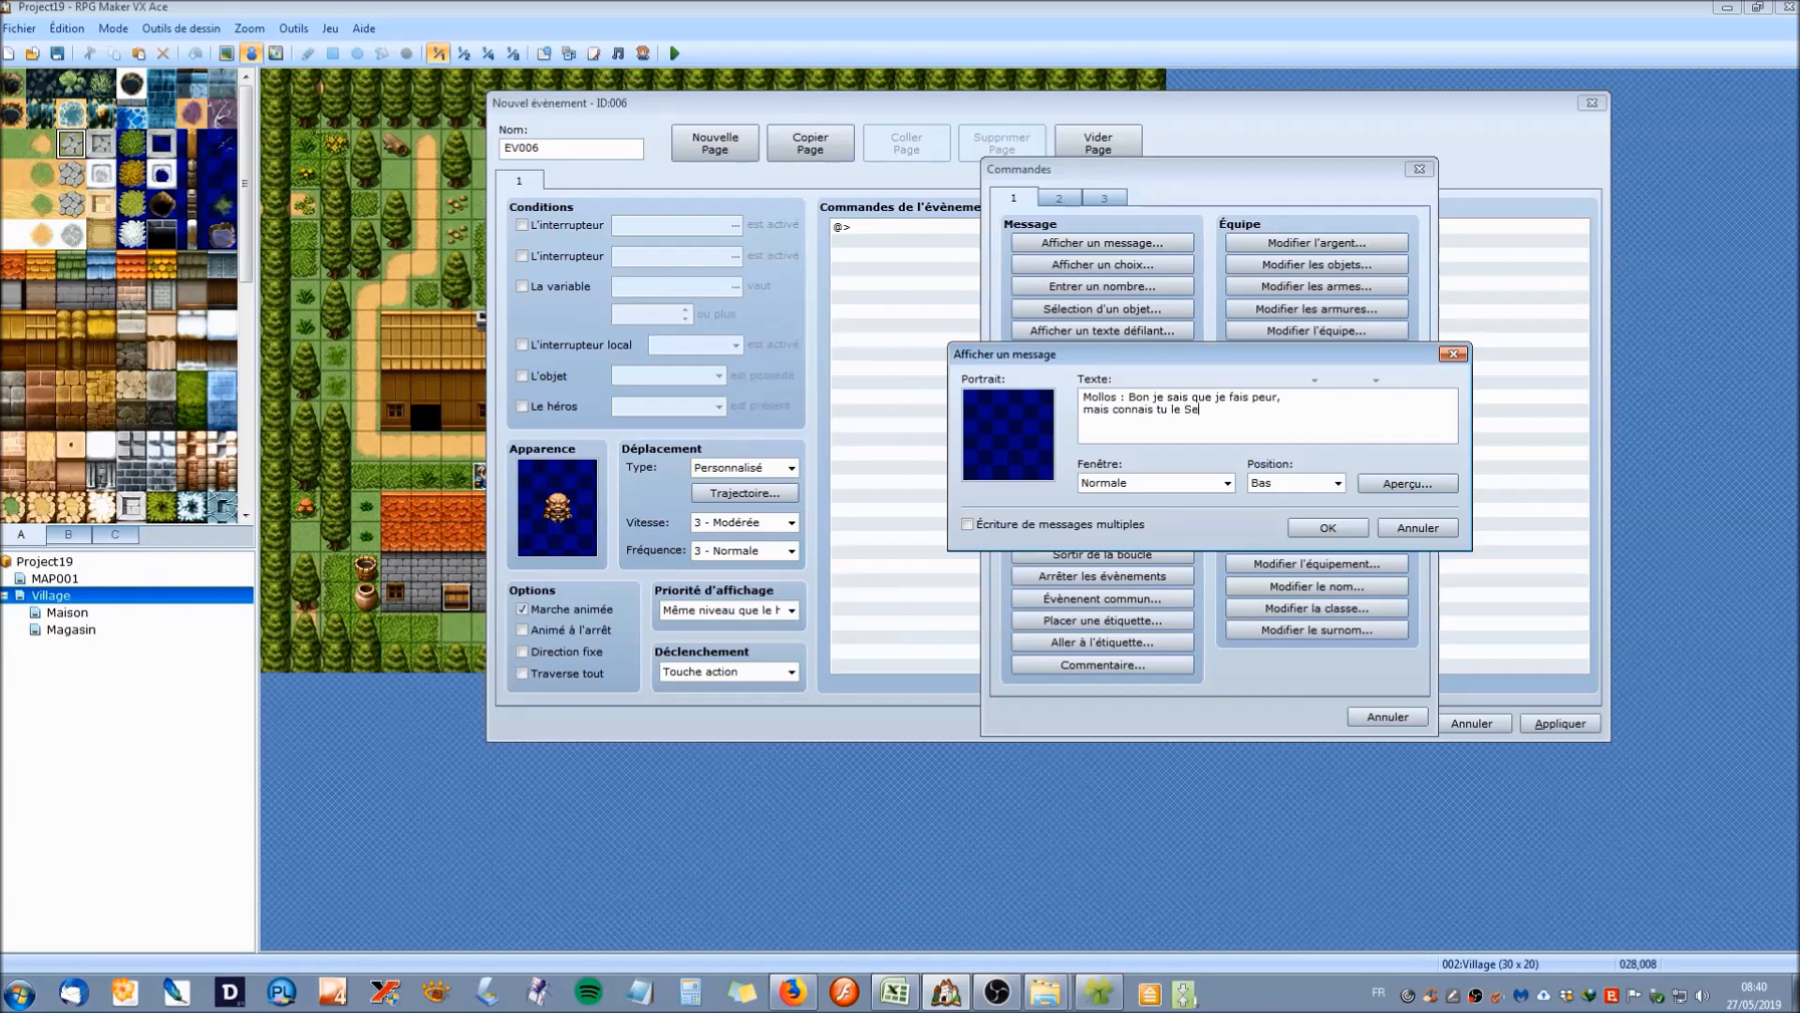
{"action": "type", "text": "cret du Talisman d'Or ?"}
{"action": "left_click", "coordinate": [1242, 410]}
{"action": "key", "text": "Return"}
Give the message the tusked orc portrait from Monster1, preview it, and confirm the message.
{"action": "double_click", "coordinate": [1033, 446]}
{"action": "left_click", "coordinate": [975, 383]}
{"action": "left_click", "coordinate": [1369, 326]}
{"action": "left_click", "coordinate": [1372, 627]}
{"action": "left_click", "coordinate": [1442, 483]}
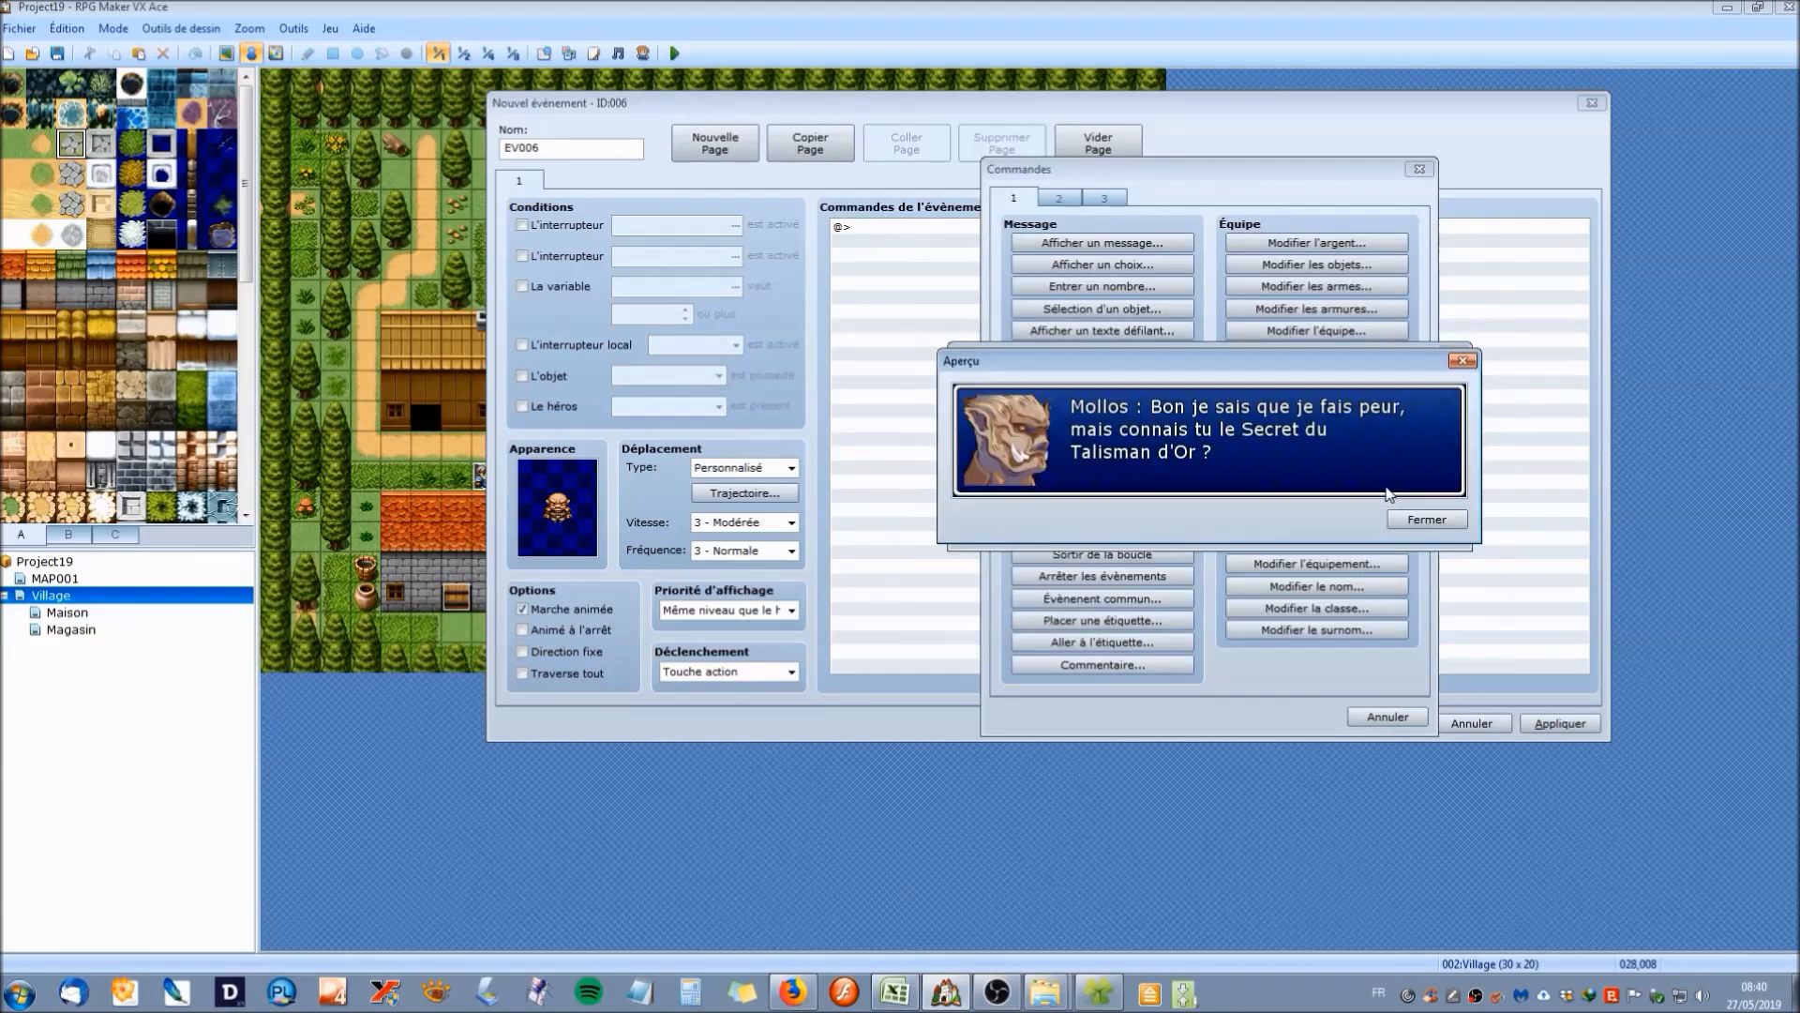
{"action": "left_click_drag", "start_coordinate": [1127, 364], "coordinate": [919, 334]}
{"action": "left_click", "coordinate": [1219, 490]}
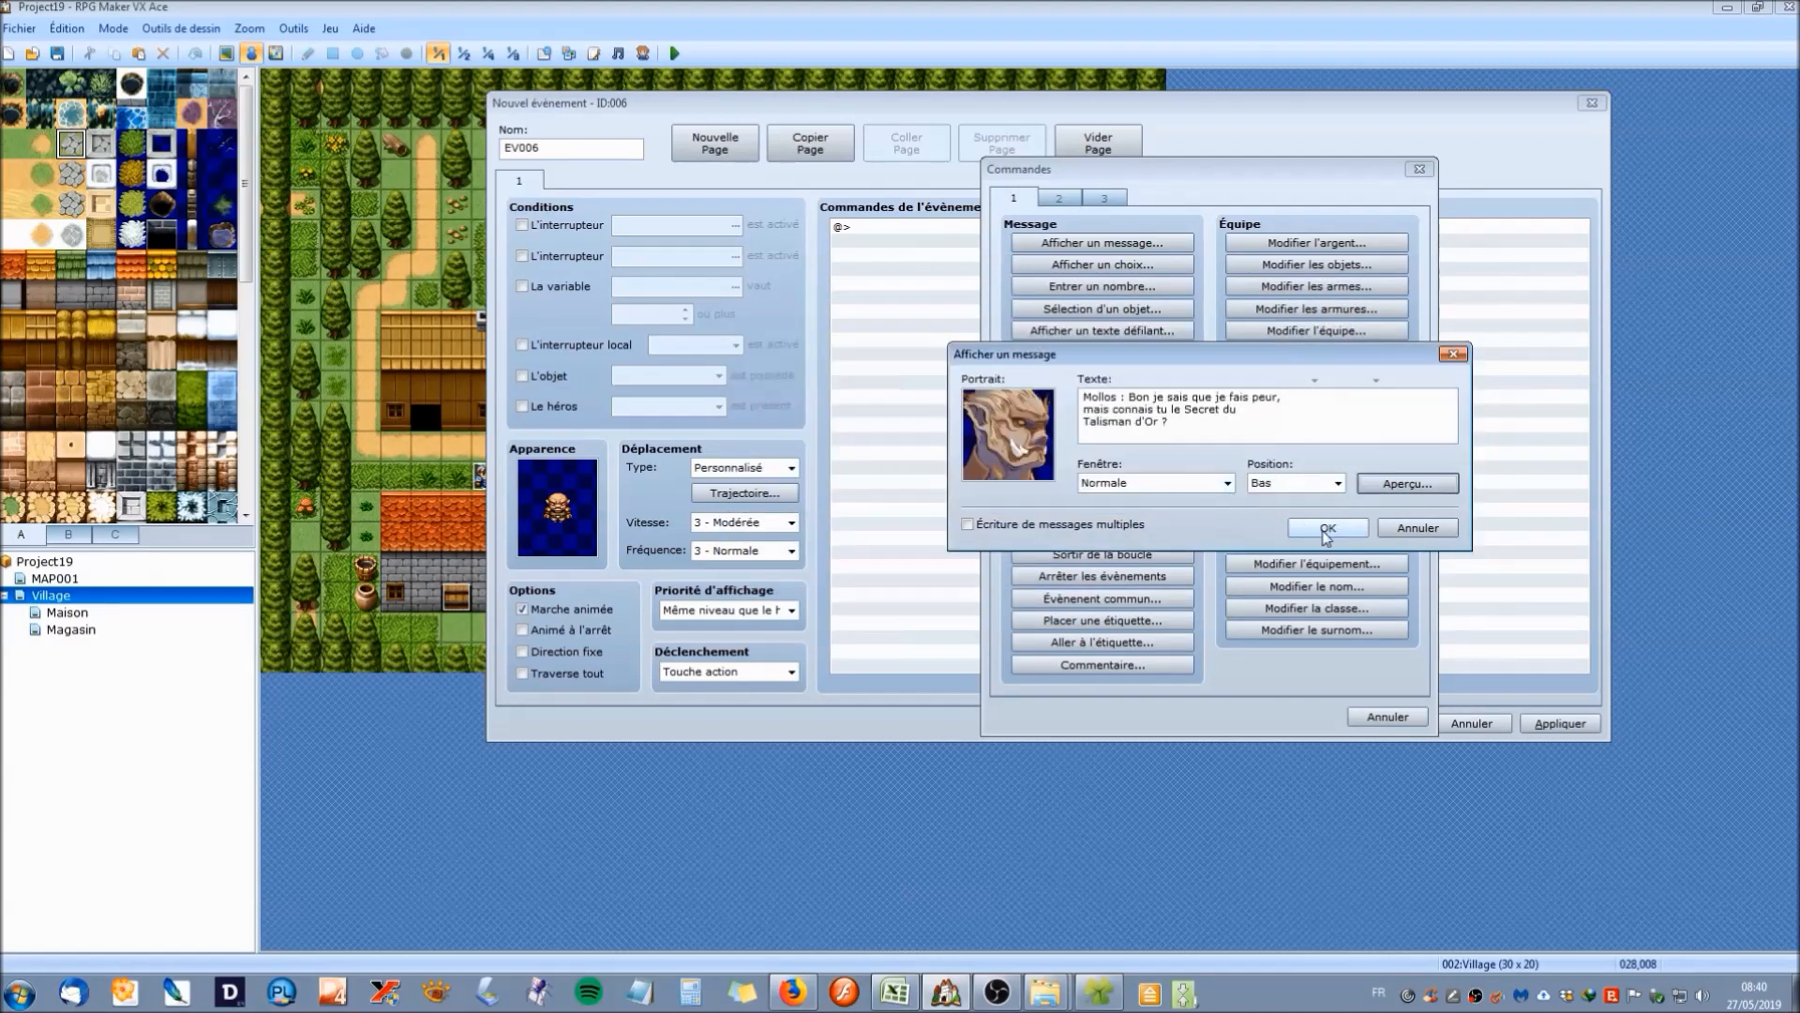
{"action": "left_click", "coordinate": [1327, 528]}
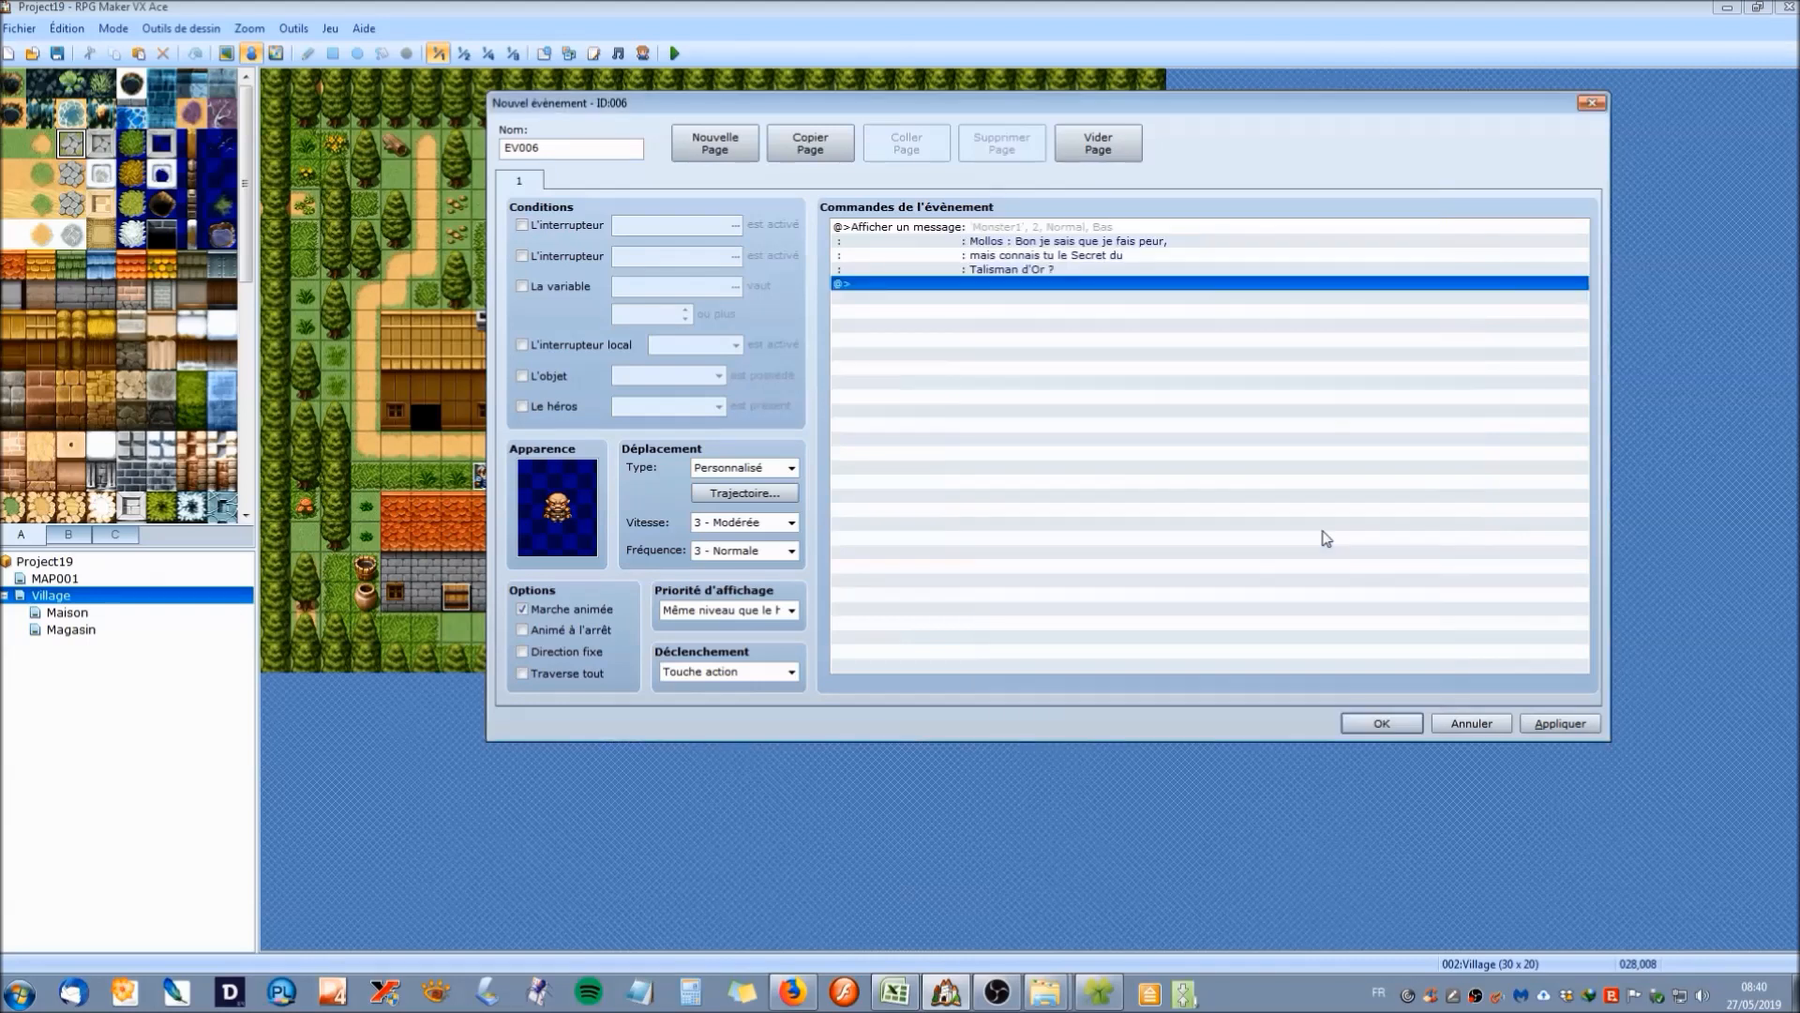
Add a choice below the message with the options "Oui, il me semble", "J'en sais rien" and "Casse toi, sale Orc !".
{"action": "double_click", "coordinate": [930, 284]}
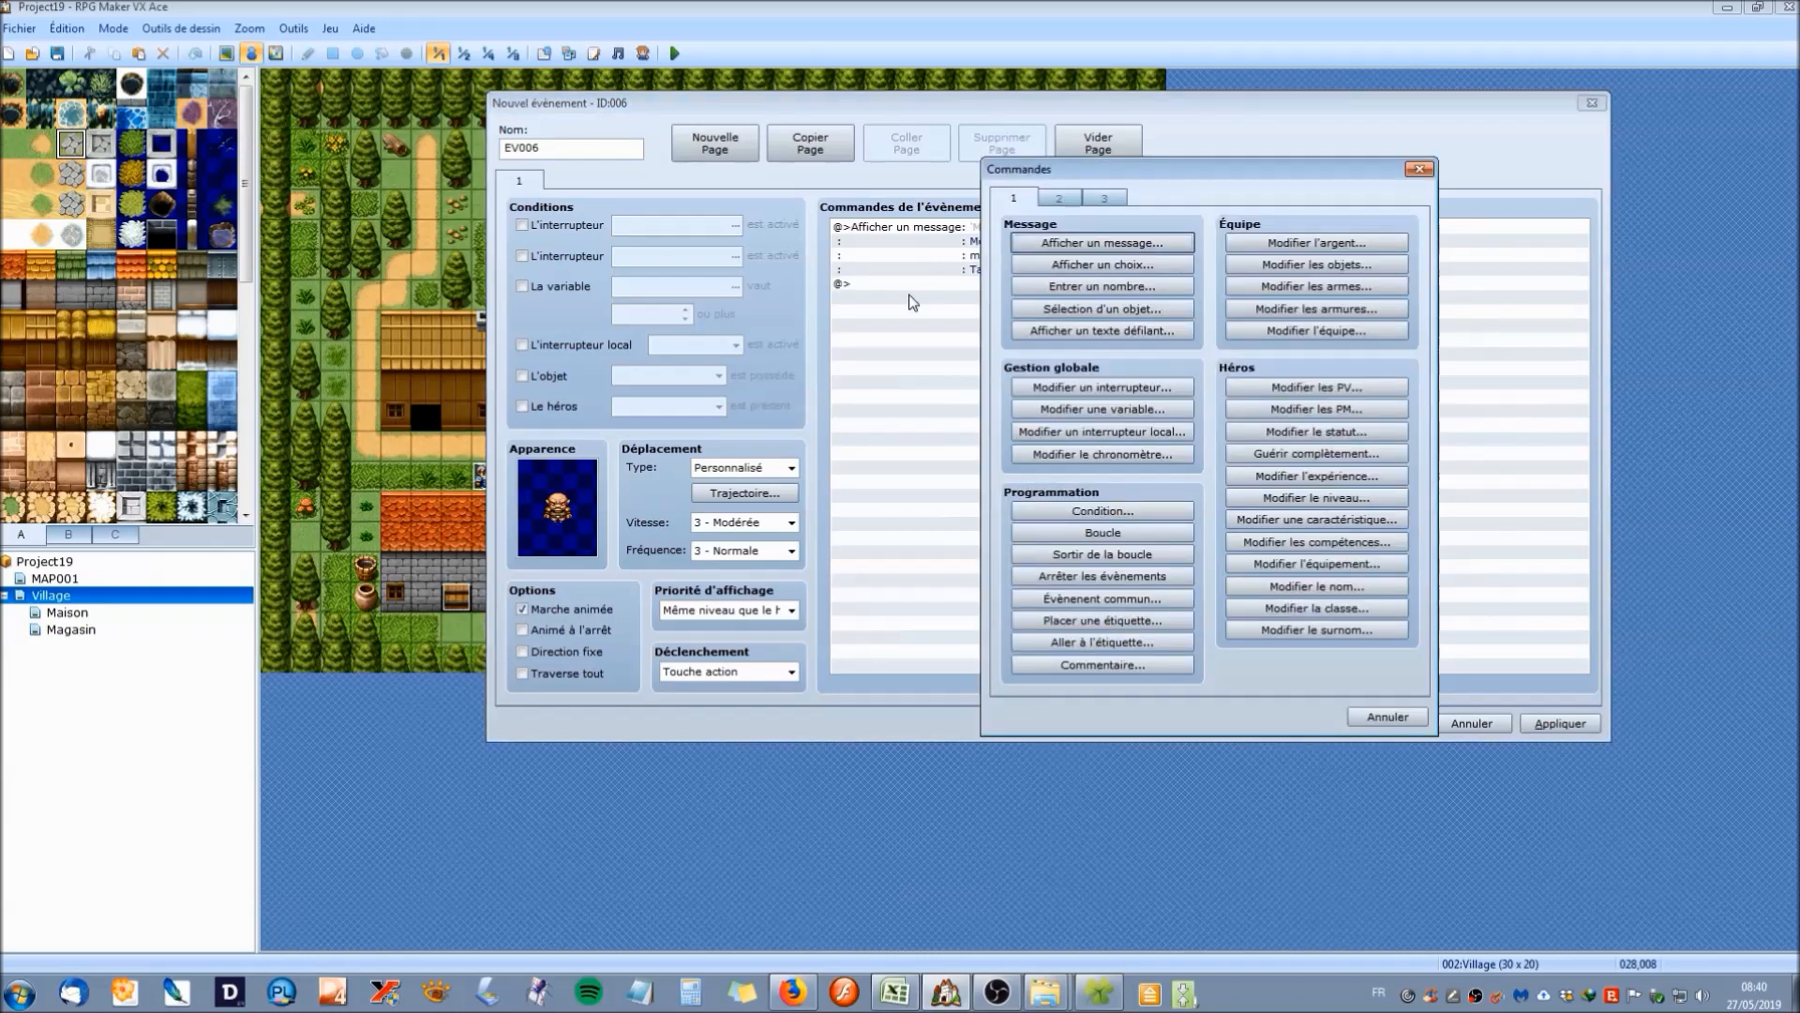
{"action": "left_click", "coordinate": [1049, 266]}
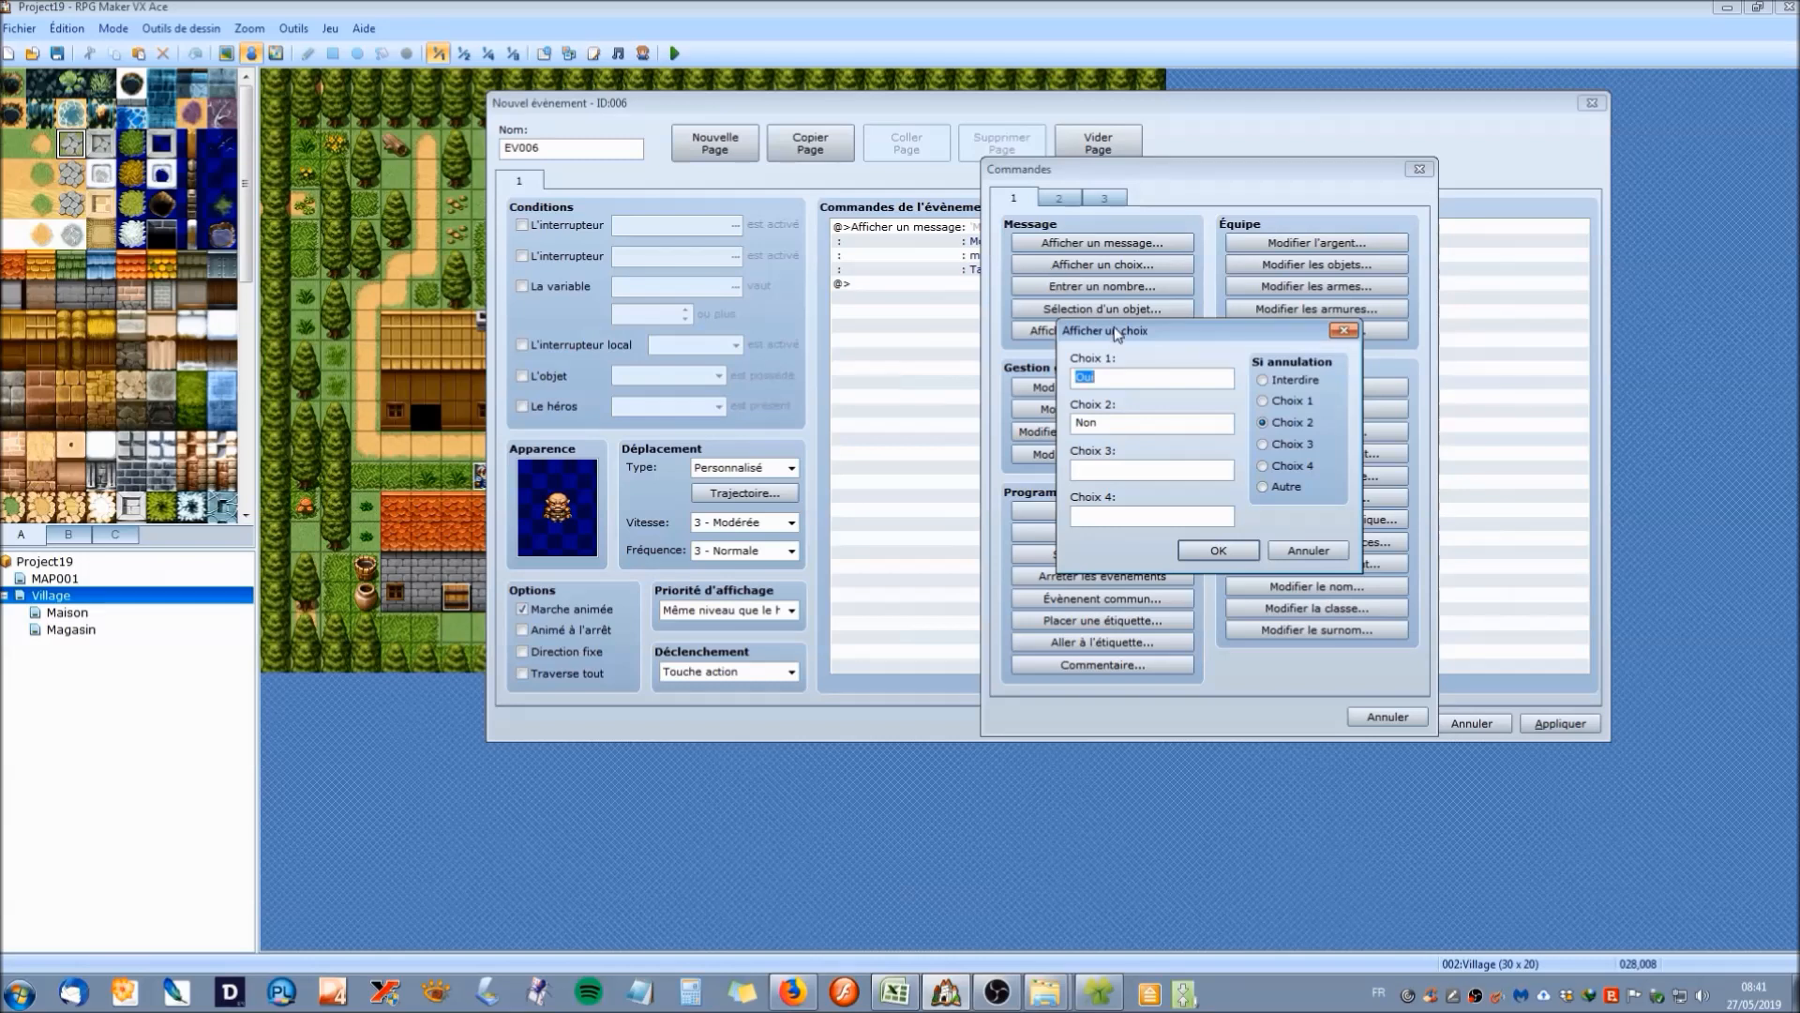
{"action": "type", "text": "Oui, il me s"}
{"action": "double_click", "coordinate": [1100, 421]}
{"action": "key", "text": "BackSpace"}
{"action": "type", "text": "J'en sais rien"}
{"action": "left_click", "coordinate": [1074, 471]}
{"action": "type", "text": "Casse toi, sale Orc !"}
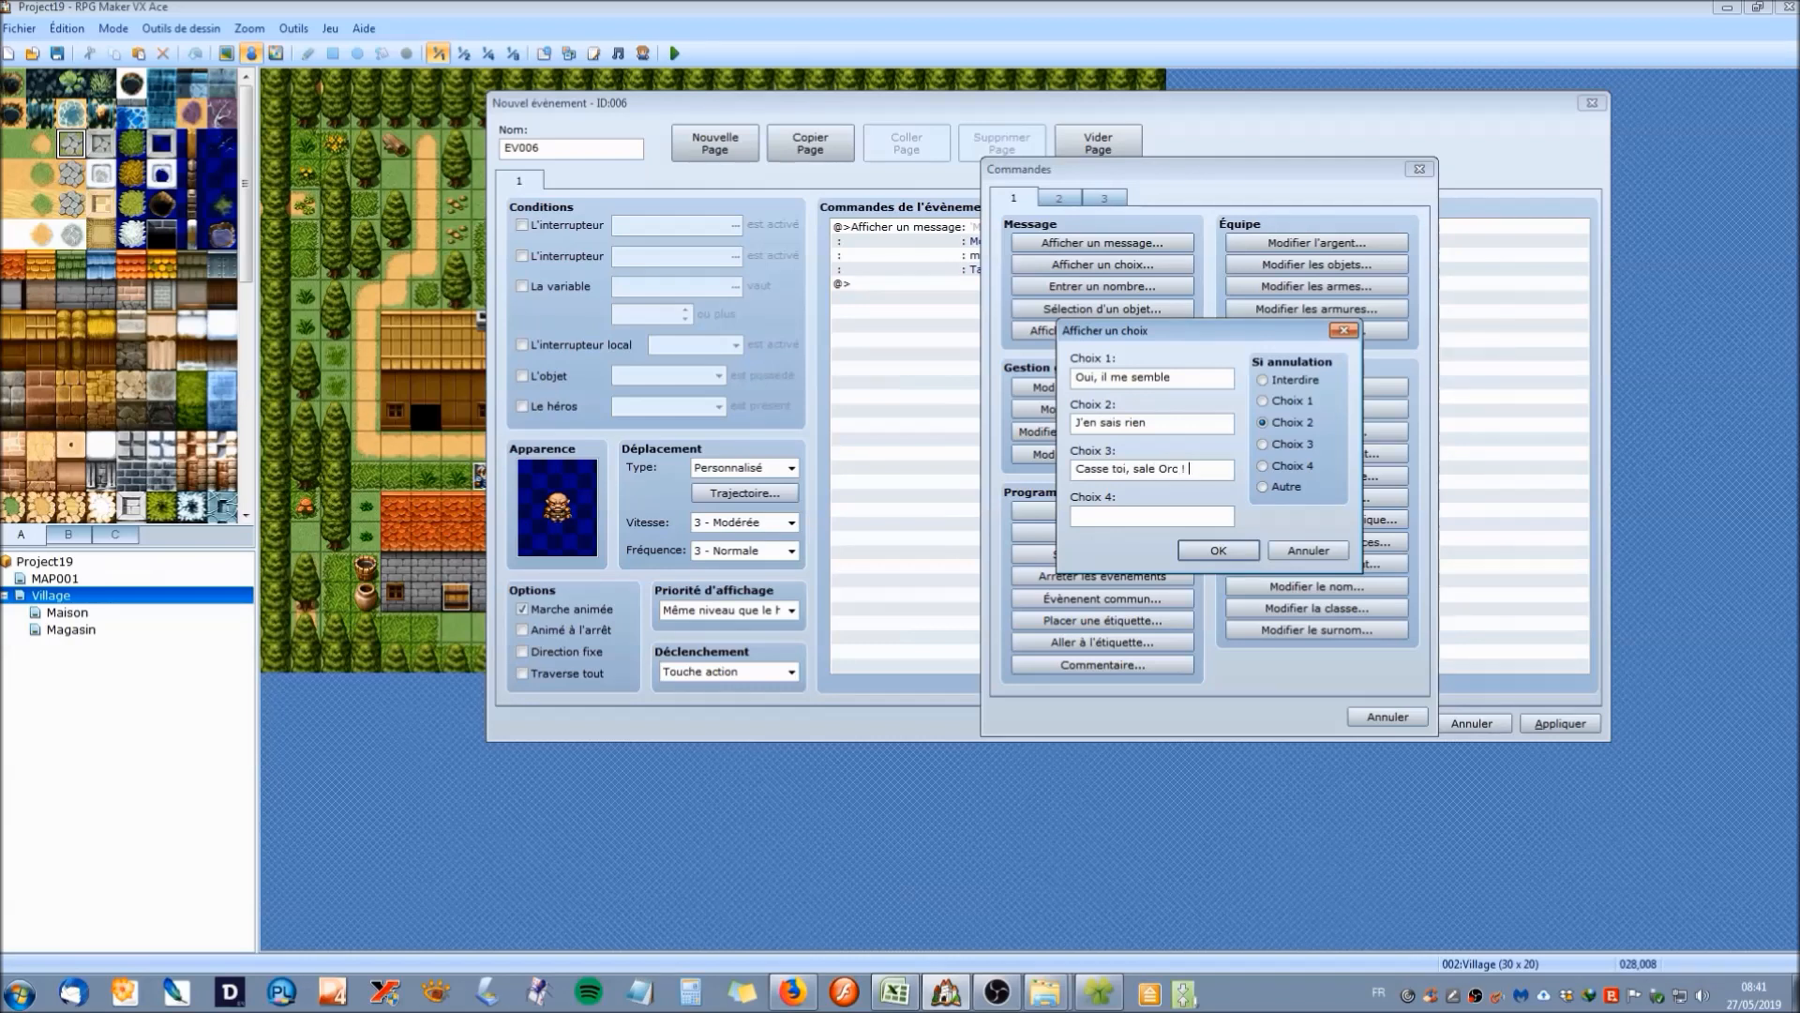
{"action": "left_click", "coordinate": [1218, 552]}
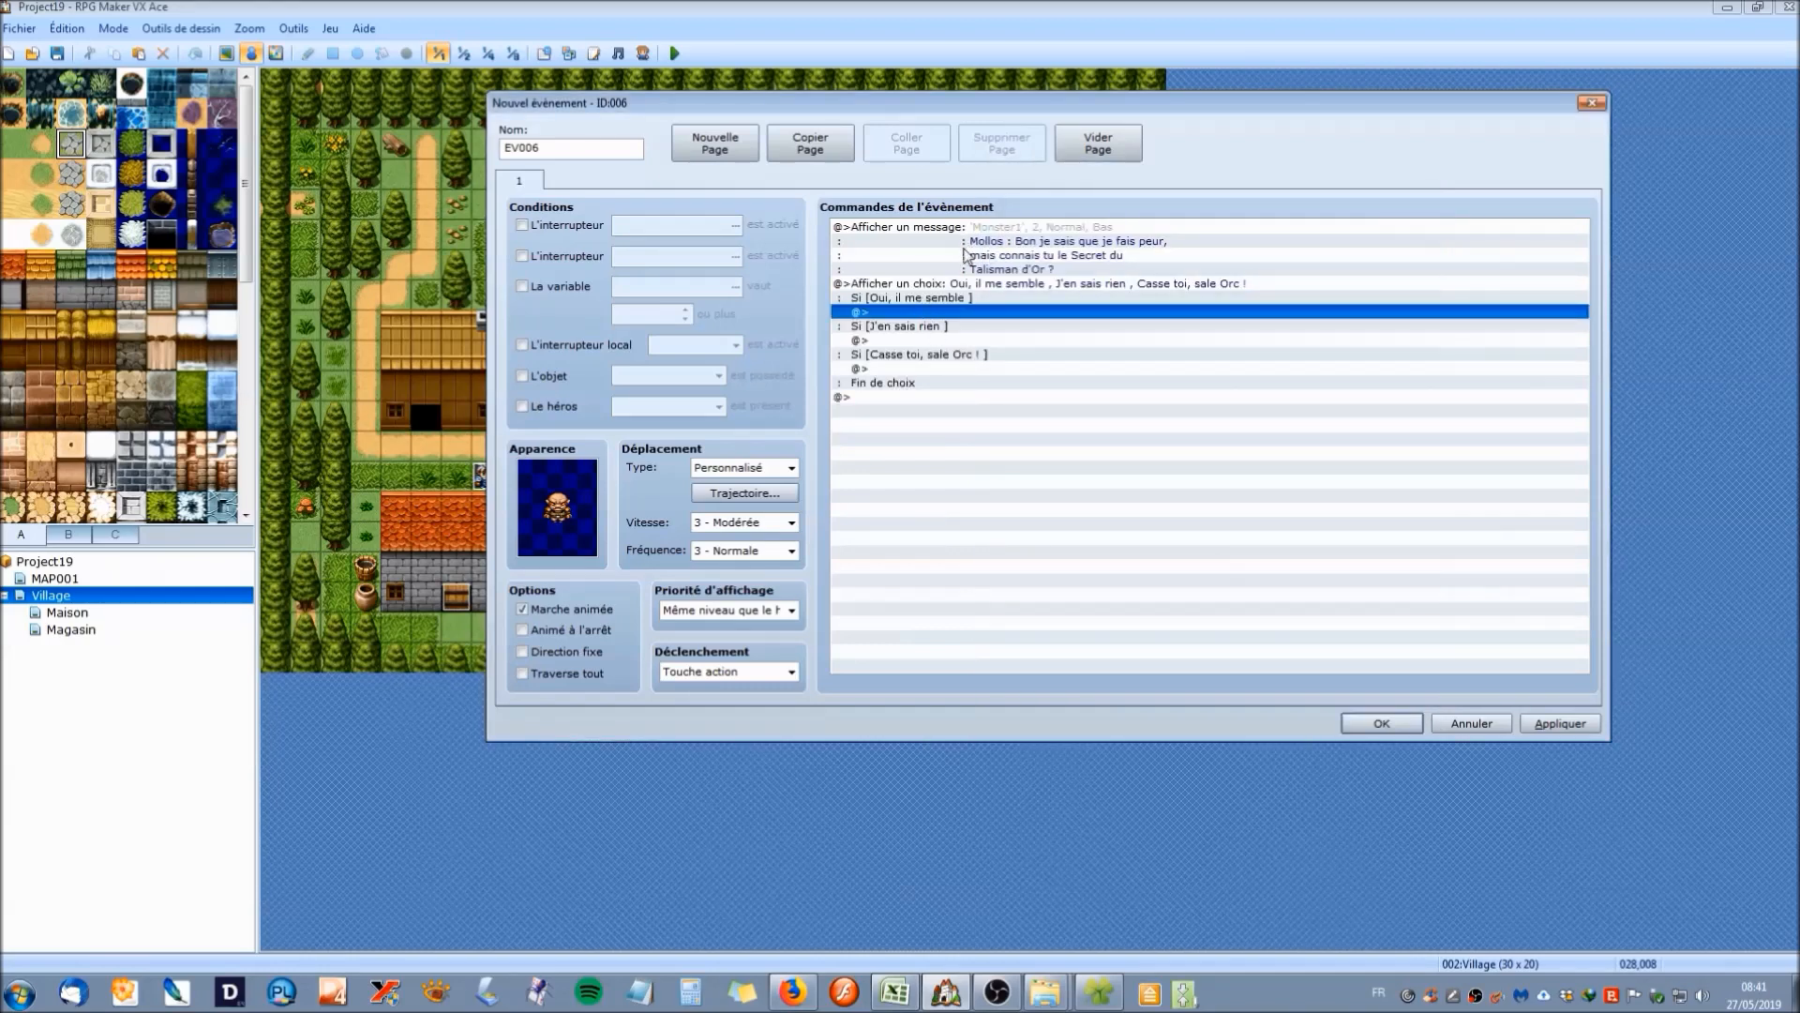
Copy the opening message into the "Oui, il me semble" branch.
{"action": "left_click", "coordinate": [962, 283]}
{"action": "left_click", "coordinate": [963, 382]}
{"action": "left_click", "coordinate": [950, 302]}
{"action": "left_click", "coordinate": [1008, 234]}
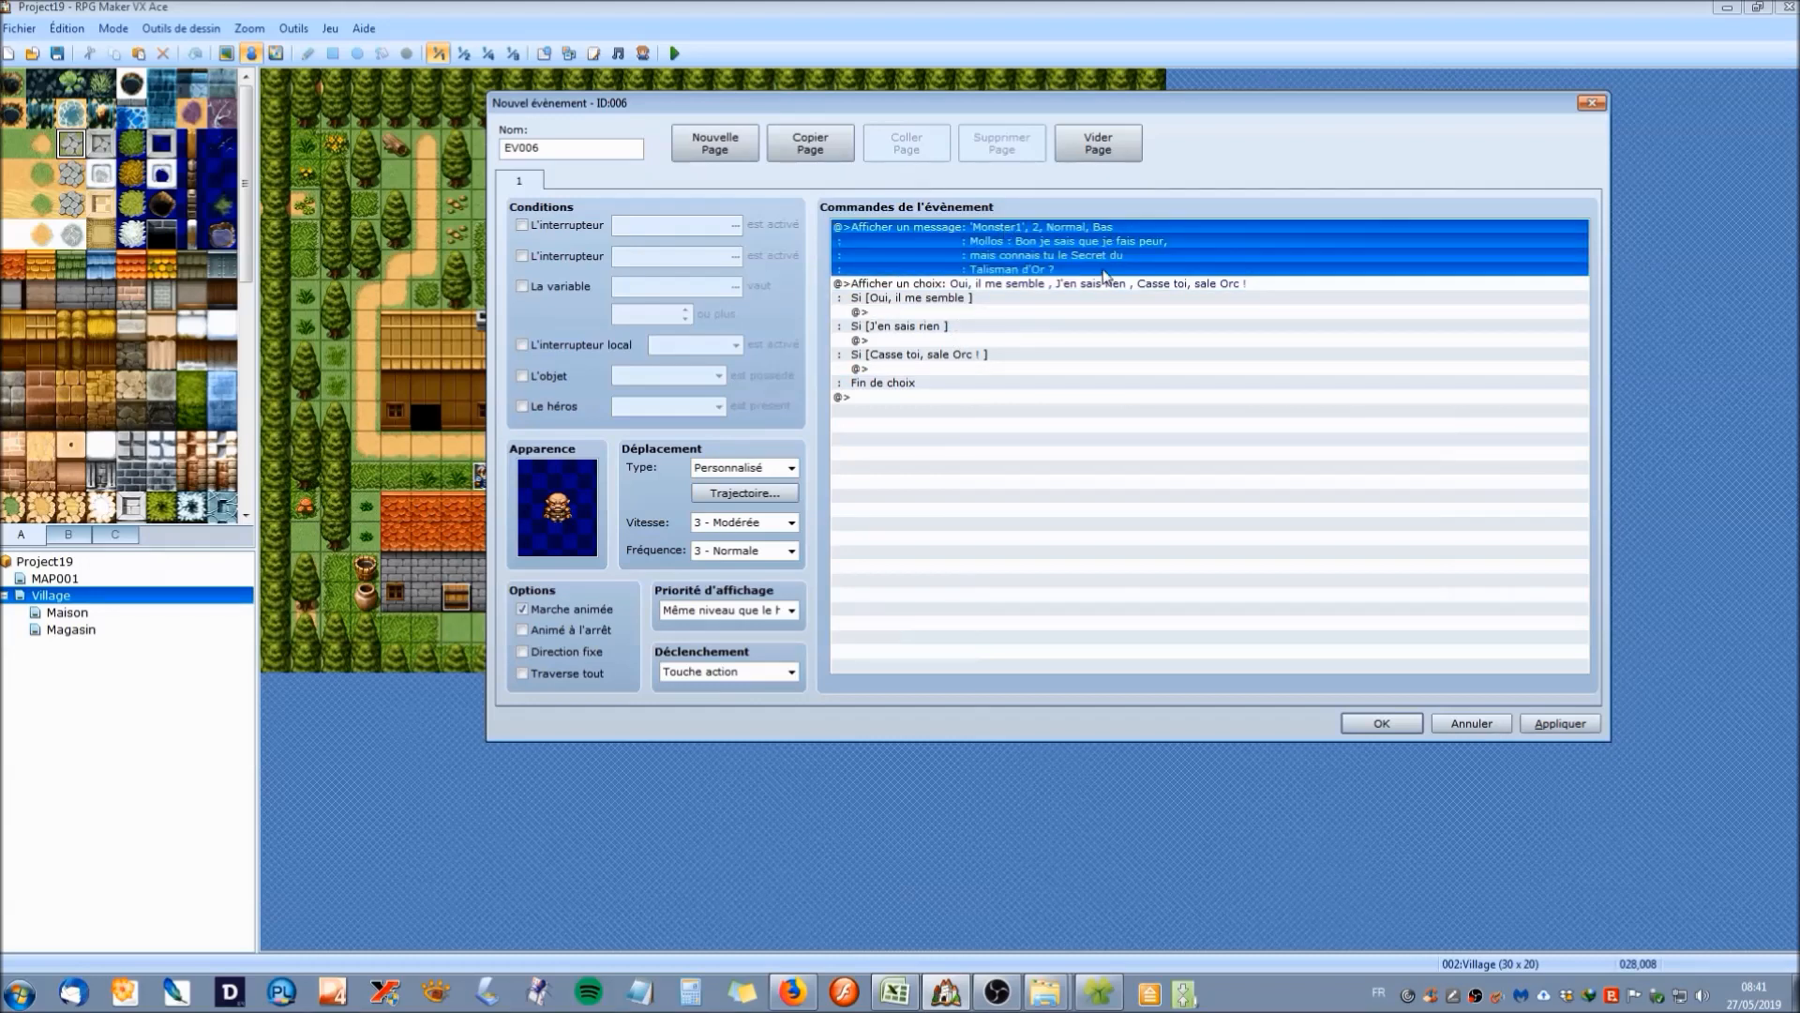
{"action": "left_click", "coordinate": [952, 311]}
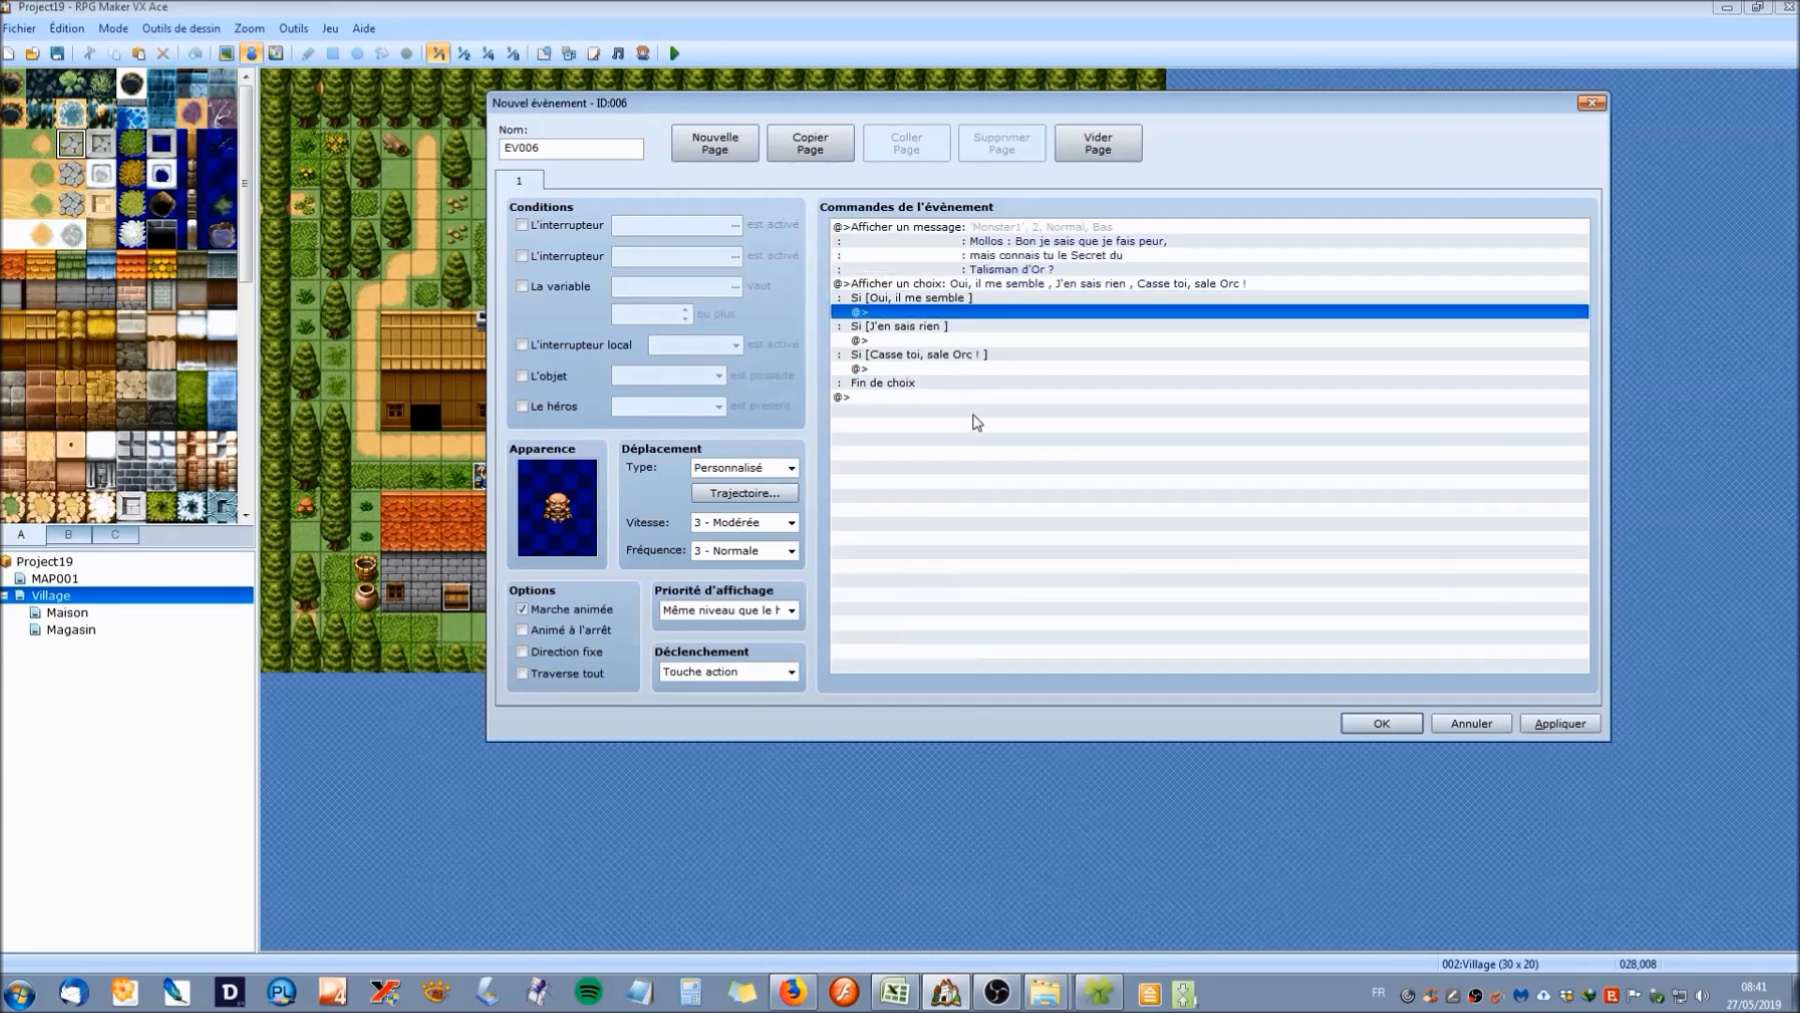
{"action": "right_click", "coordinate": [996, 231]}
{"action": "left_click", "coordinate": [1041, 308]}
{"action": "left_click", "coordinate": [965, 312]}
{"action": "right_click", "coordinate": [965, 312]}
{"action": "left_click", "coordinate": [1018, 409]}
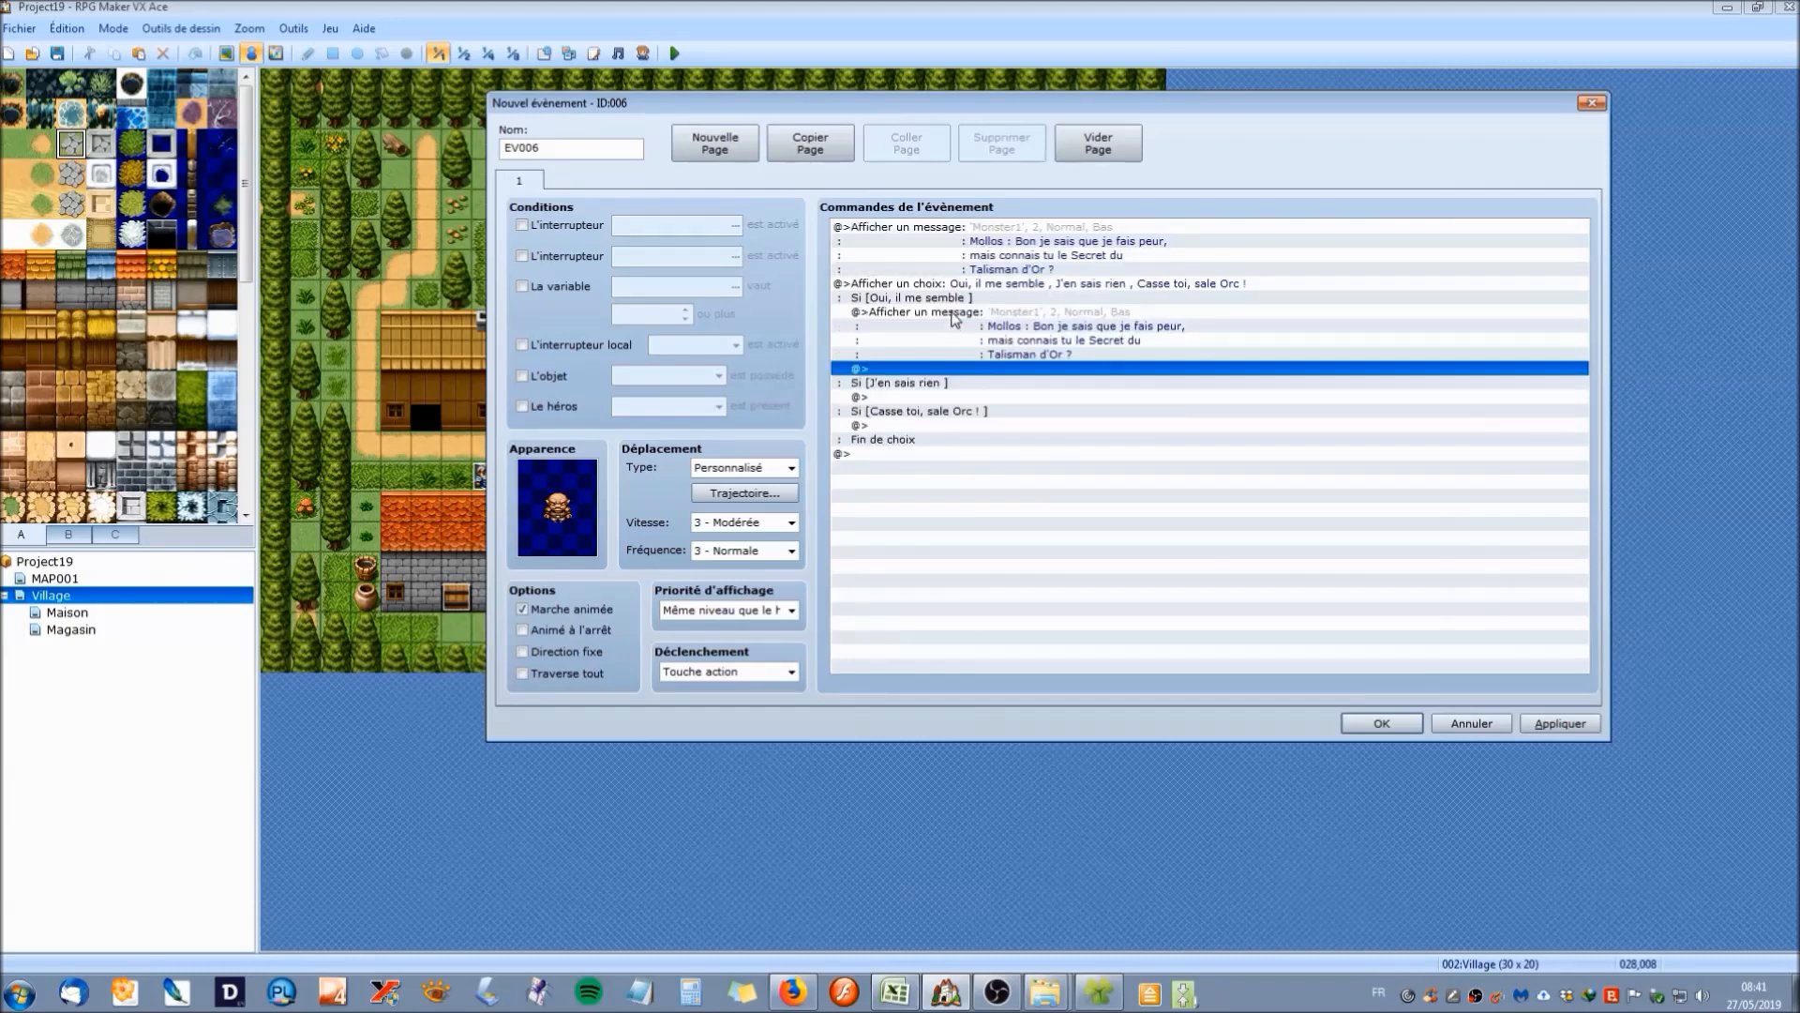
Rewrite the "Oui, il me semble" branch's message as "Mollos : Ah ! C'est super ! Voilà quelqu'un qui s'intéresse aux merveilles de ce monde !".
{"action": "left_click", "coordinate": [954, 319]}
{"action": "right_click", "coordinate": [955, 319]}
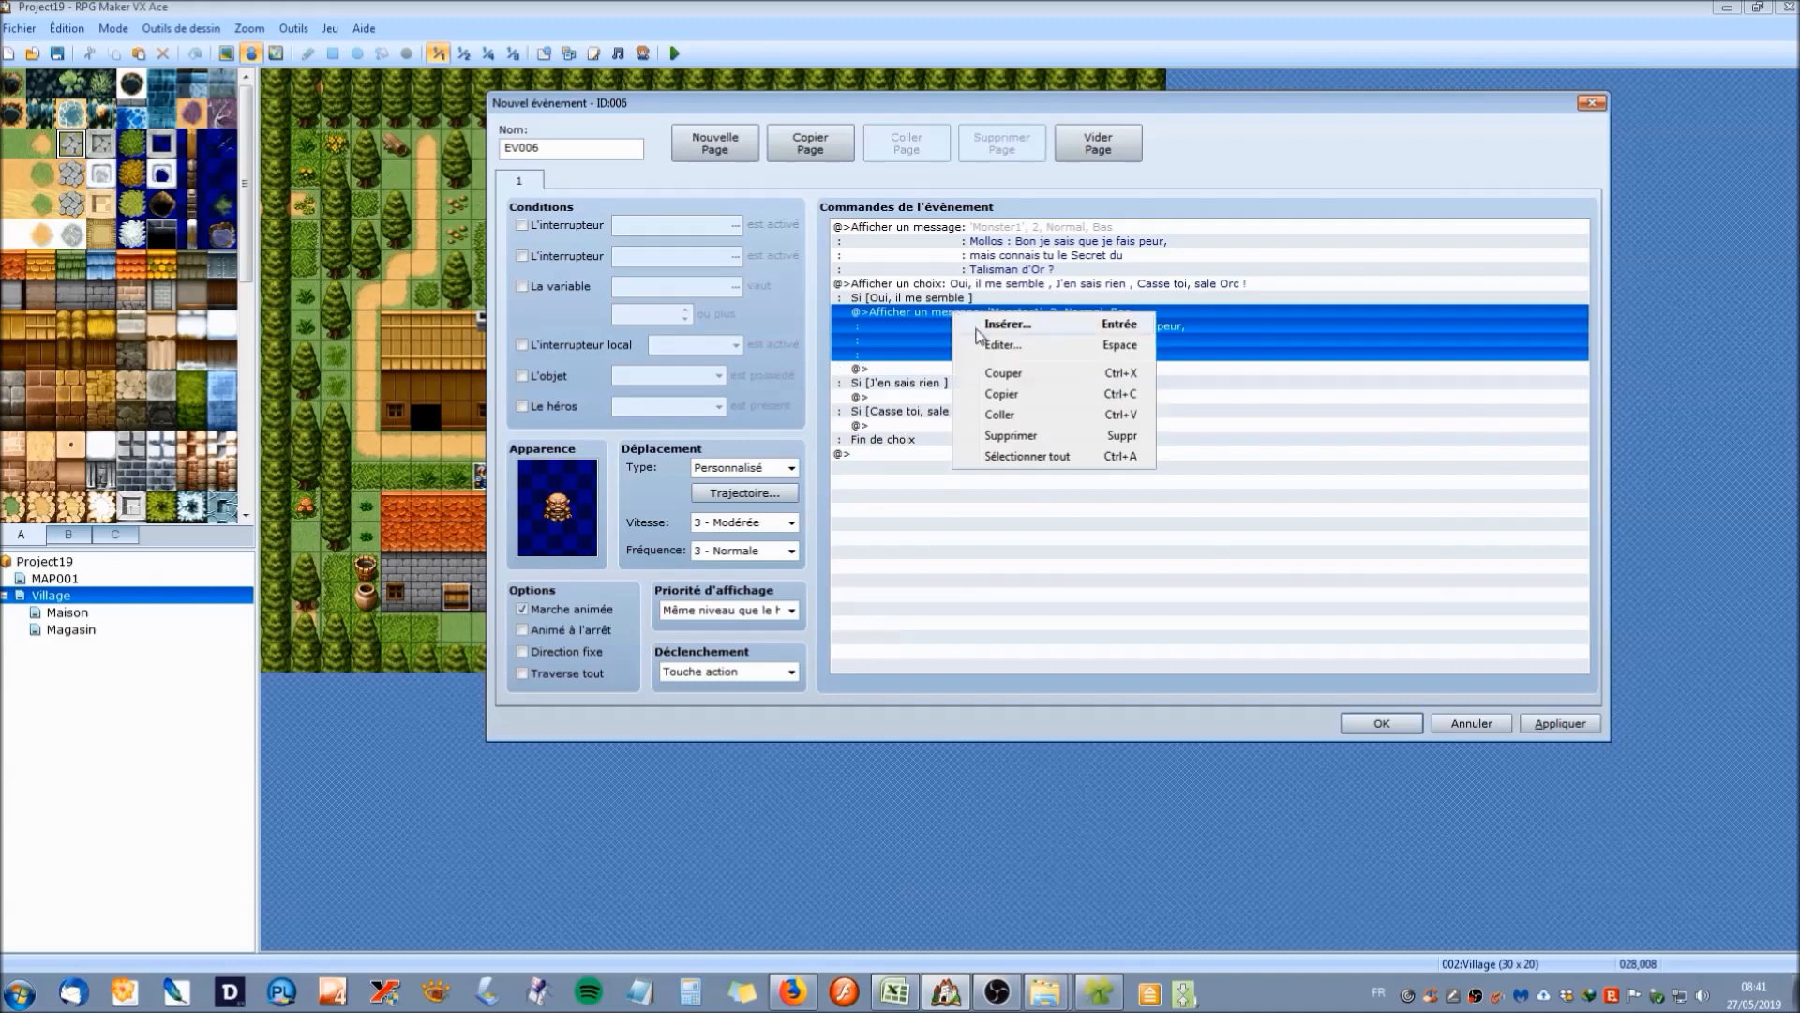
{"action": "left_click", "coordinate": [1026, 347]}
{"action": "left_click_drag", "start_coordinate": [1227, 420], "coordinate": [1143, 397]}
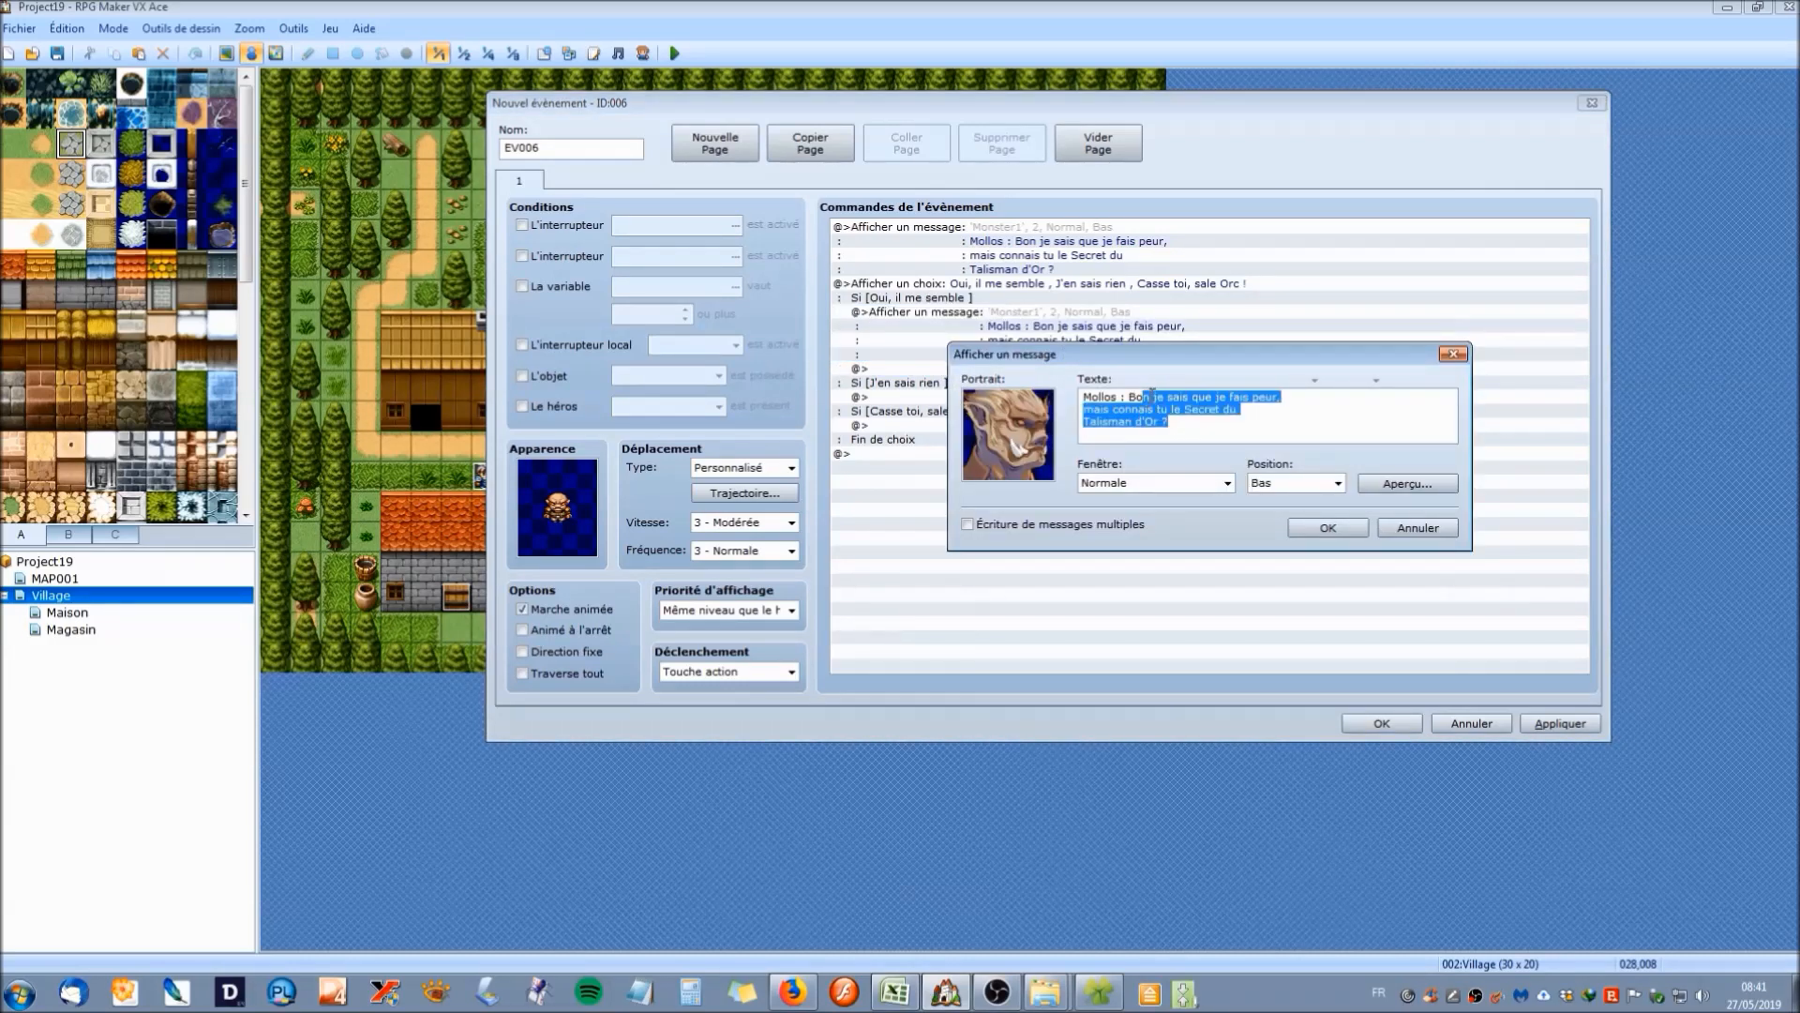
{"action": "key", "text": "BackSpace"}
{"action": "key", "text": "BackSpace"}
{"action": "key", "text": "BackSpace"}
{"action": "type", "text": "A"}
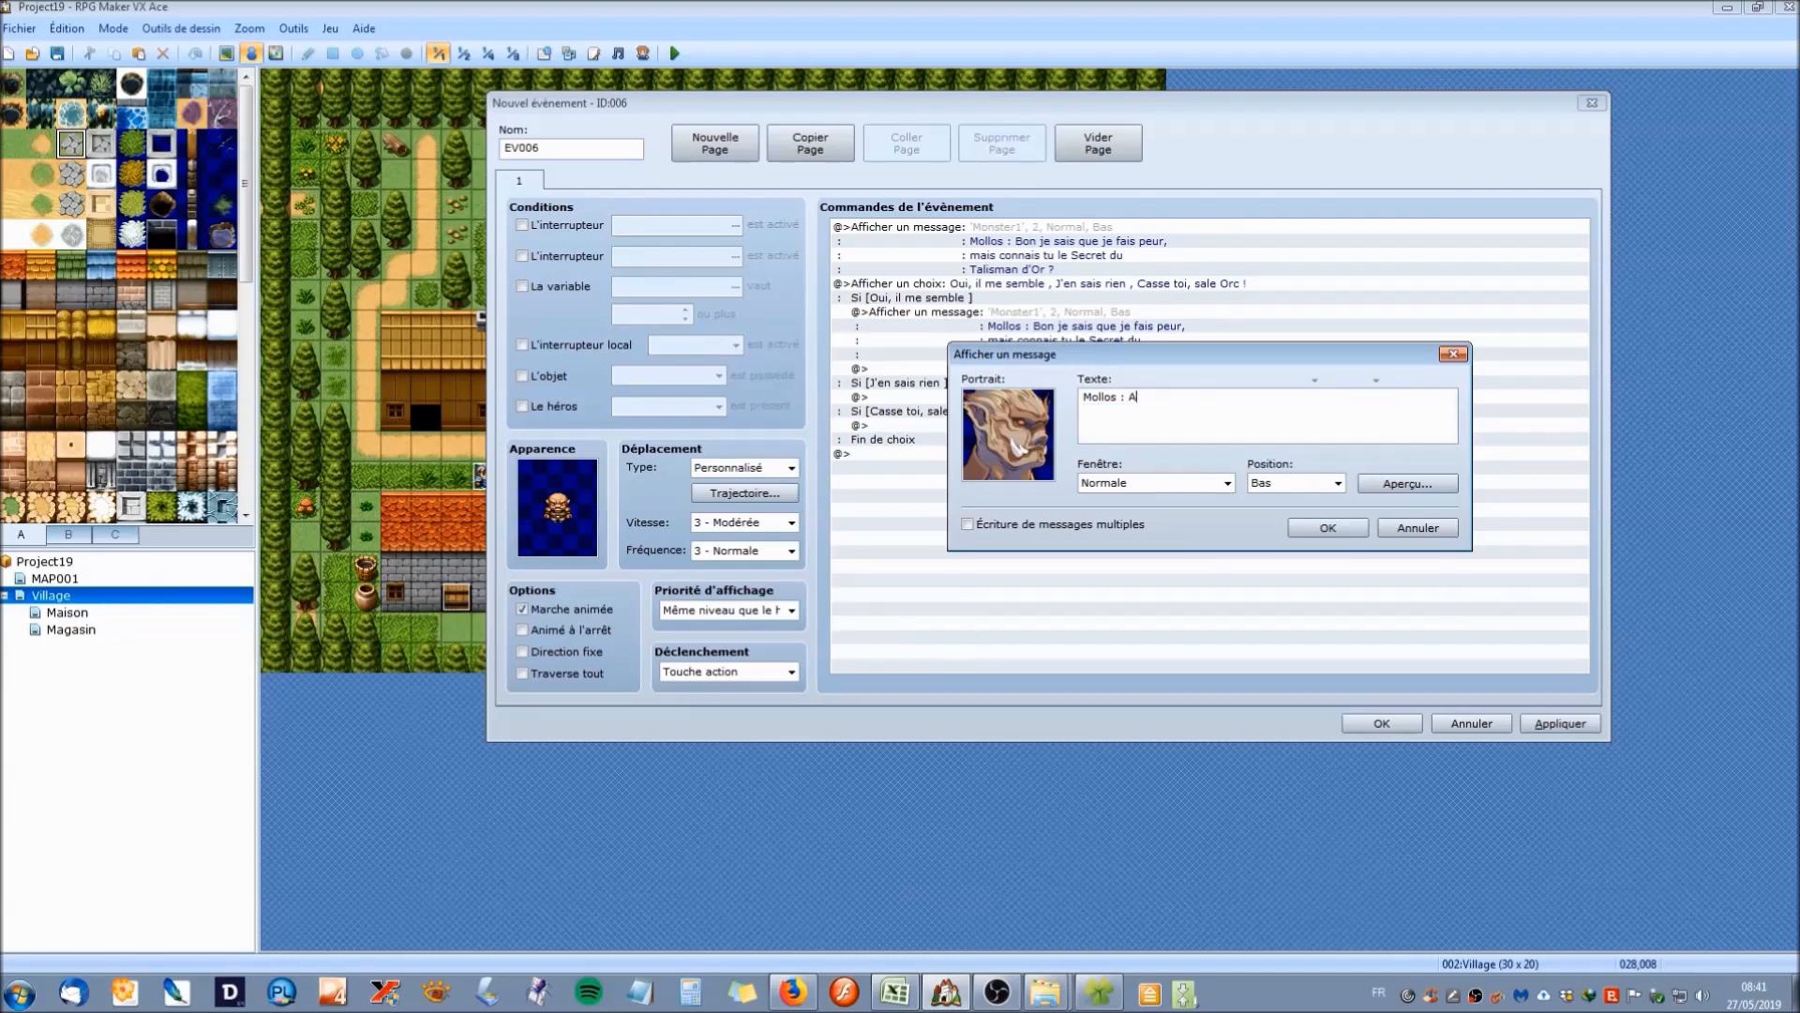
{"action": "type", "text": "H ! C'est super ! Voilà quelqu'unqui s'intére"}
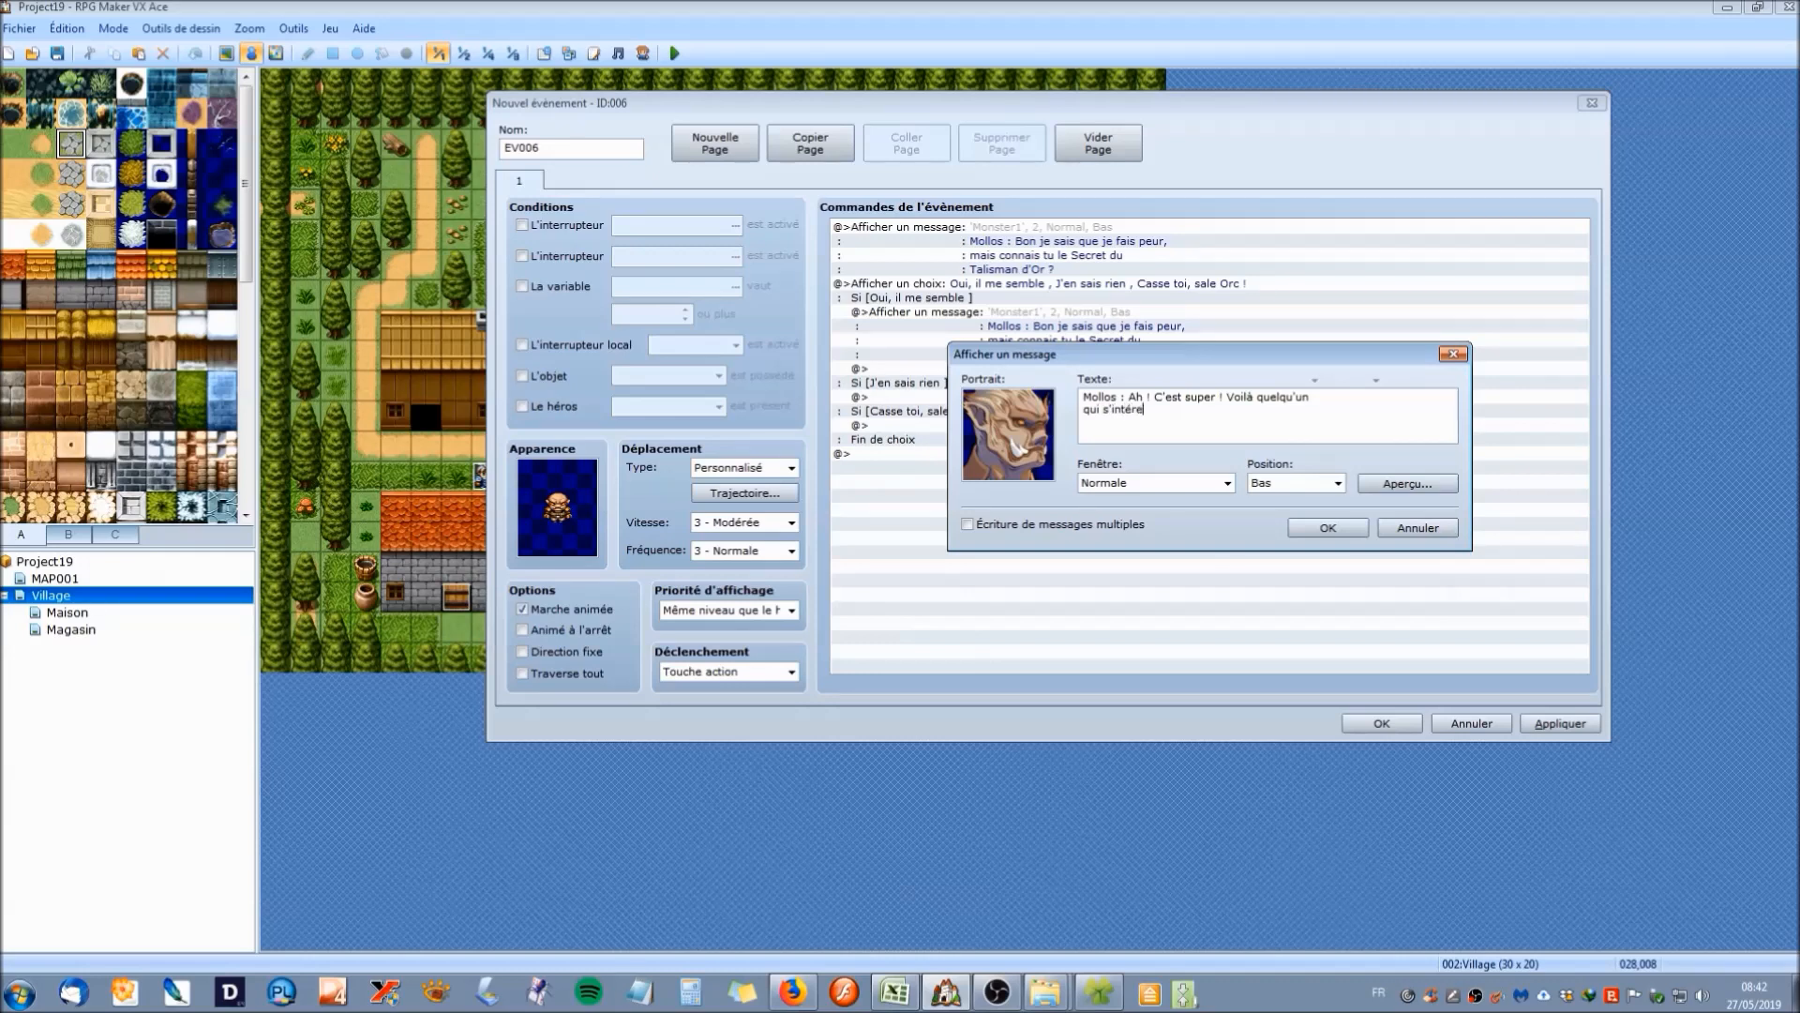
{"action": "type", "text": "sse aux merveilles de ce monde !"}
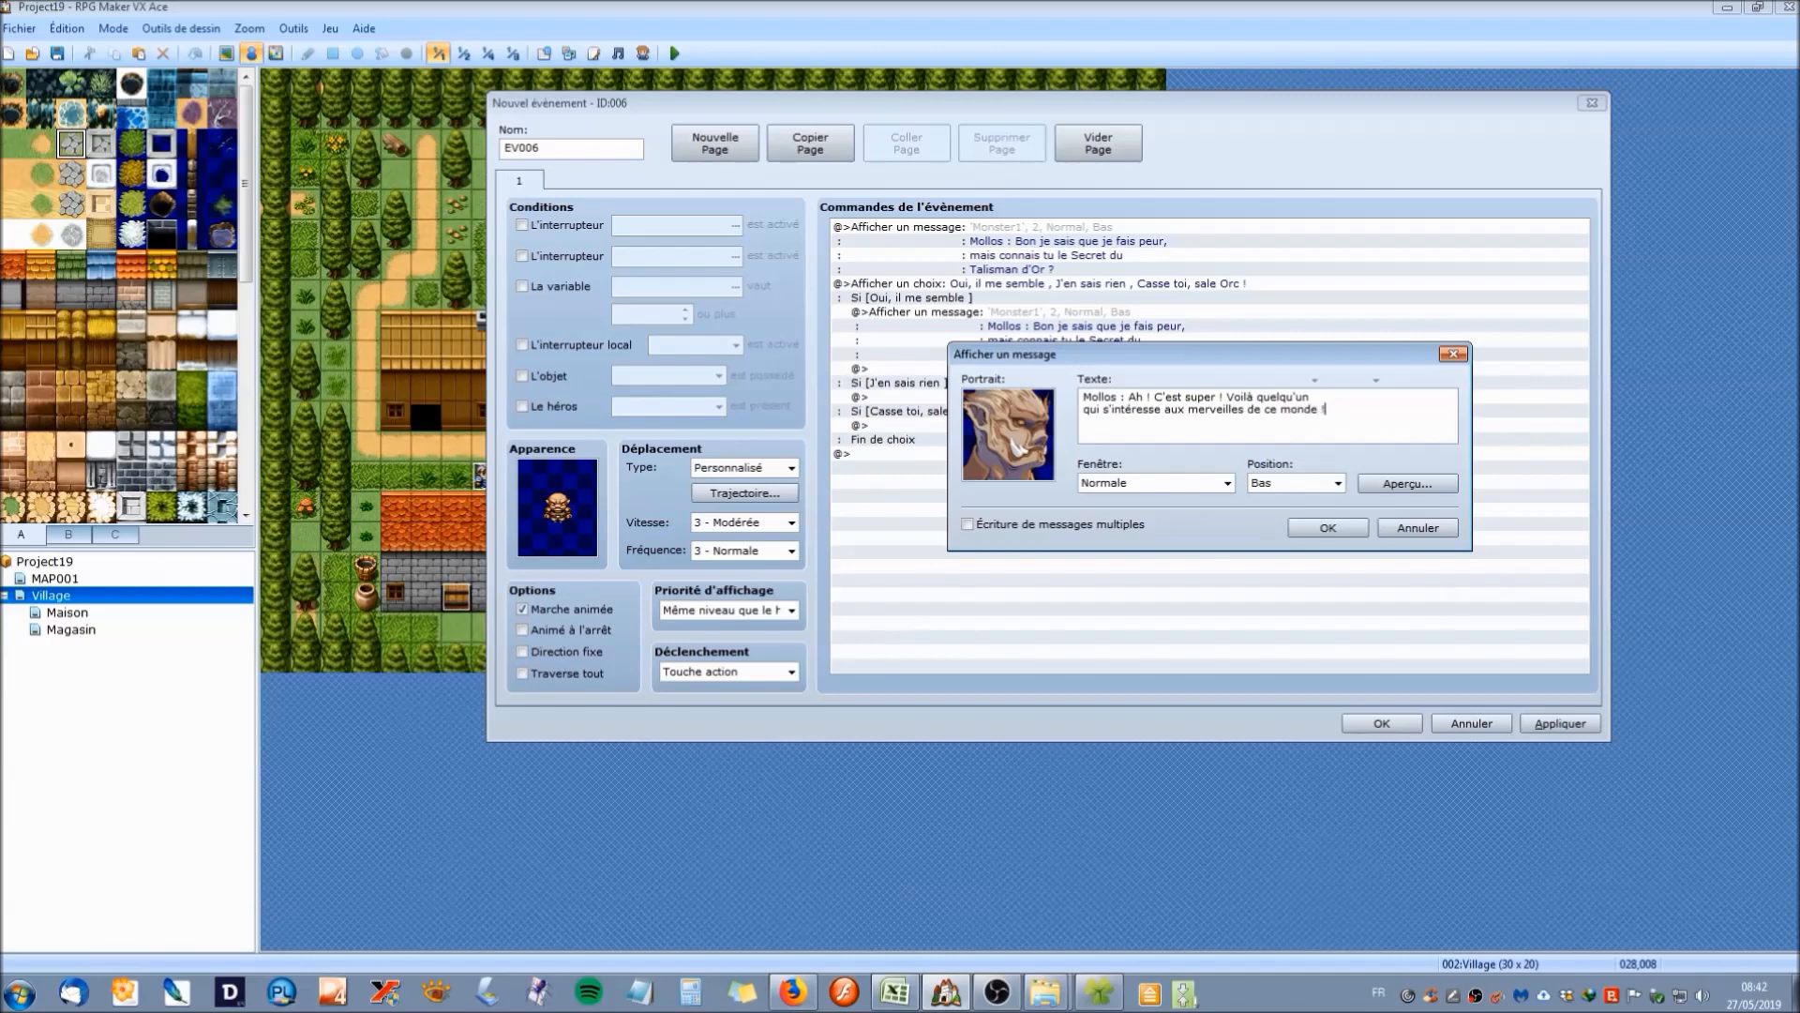
Rewrap that reply so "Voilà" starts its second line and "merveilles" its third, checking the preview before confirming.
{"action": "left_click", "coordinate": [1406, 483]}
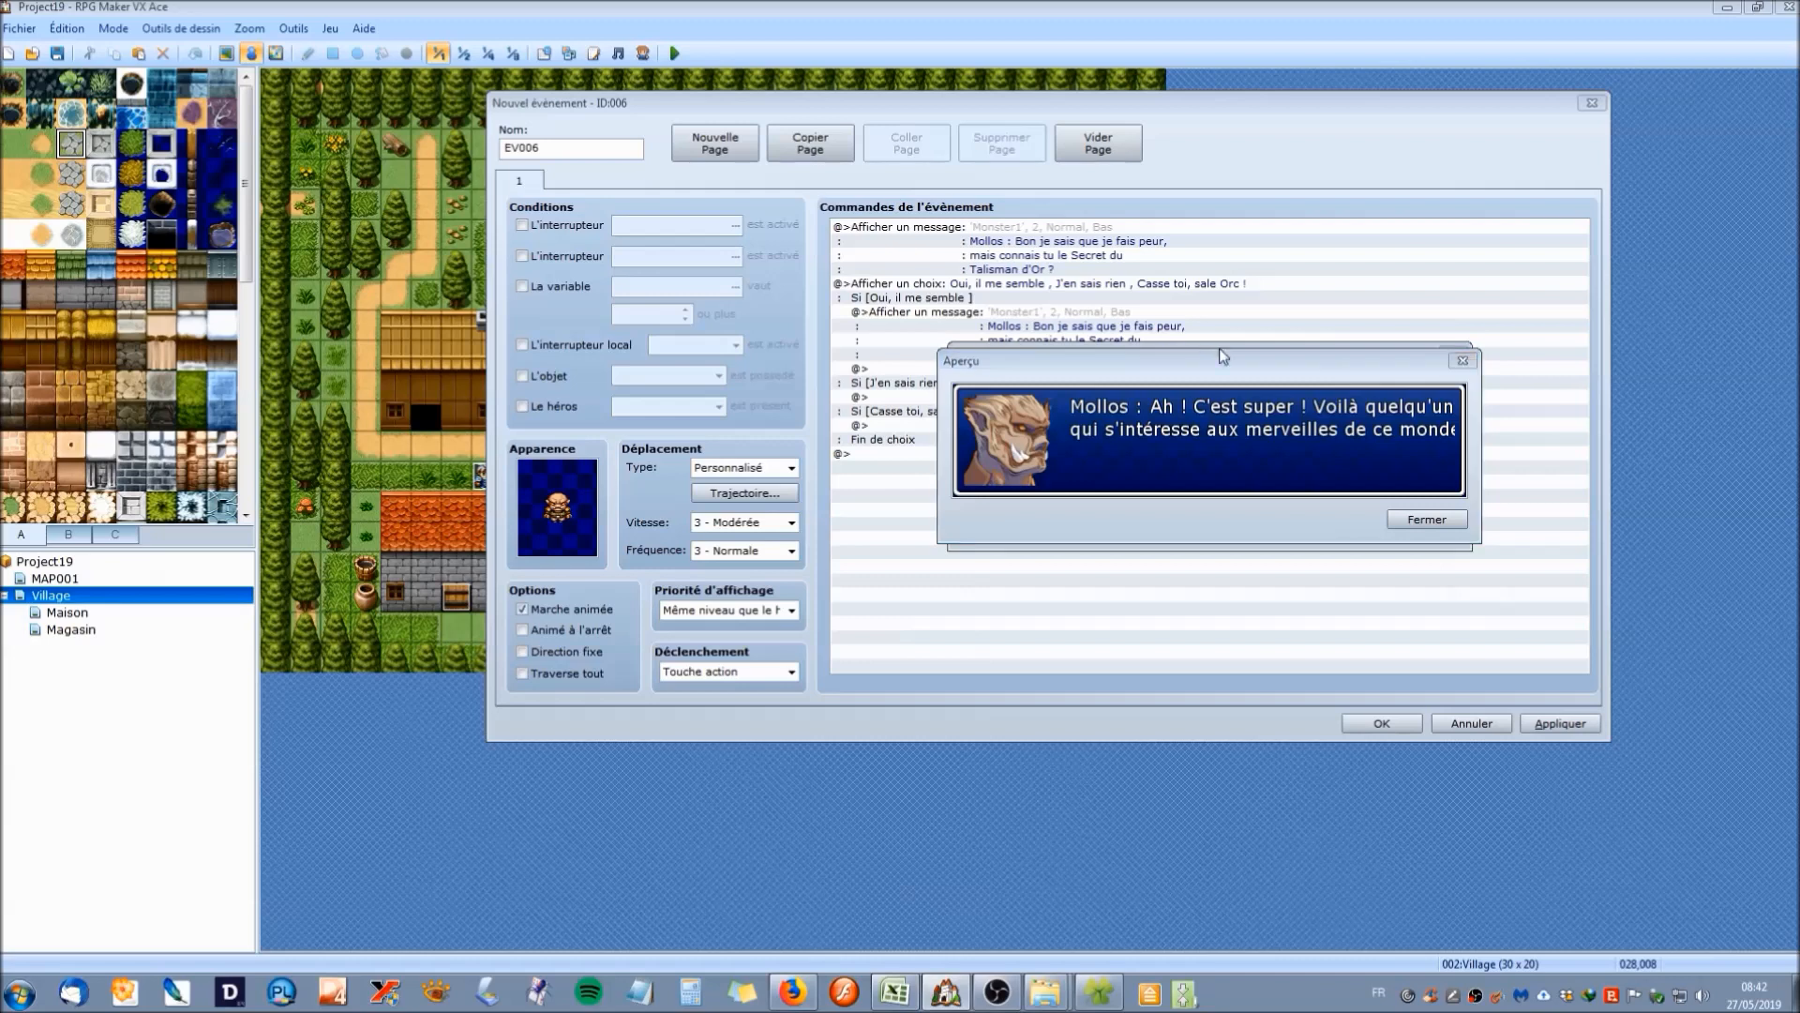
{"action": "left_click_drag", "start_coordinate": [1219, 357], "coordinate": [1078, 342]}
{"action": "left_click", "coordinate": [1285, 504]}
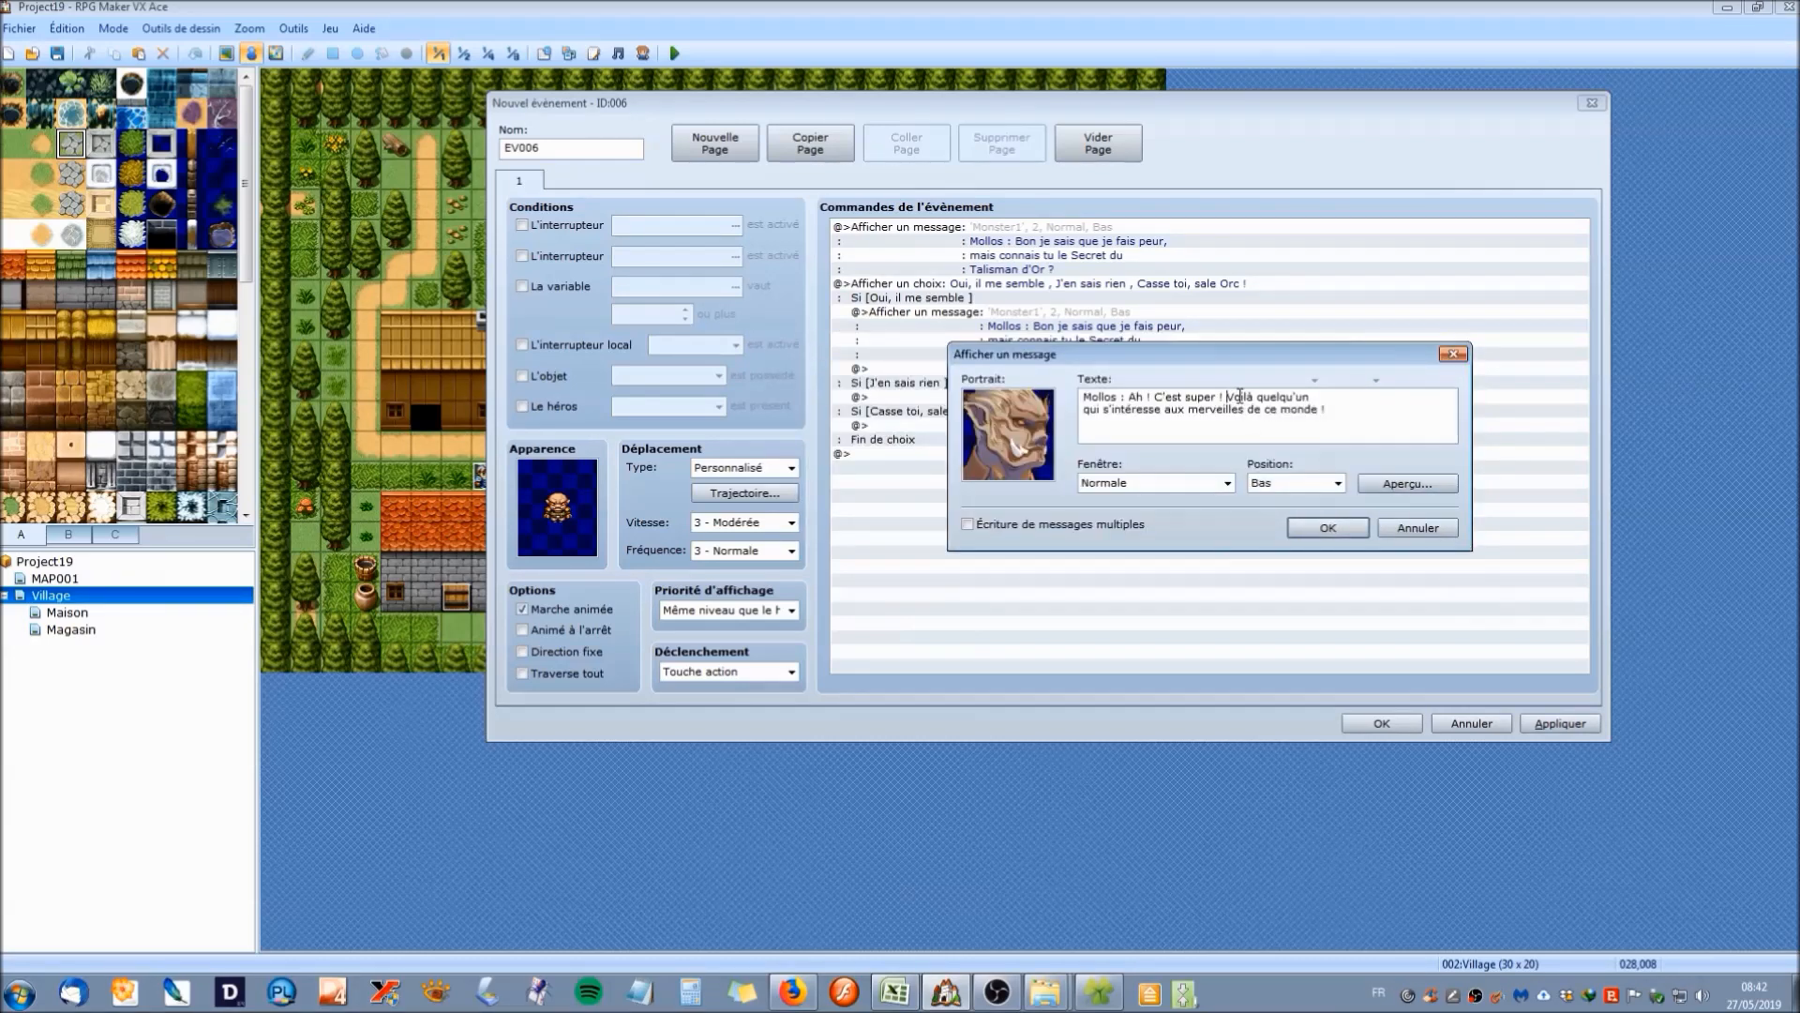
{"action": "key", "text": "Return"}
{"action": "left_click", "coordinate": [1083, 421]}
{"action": "key", "text": "BackSpace"}
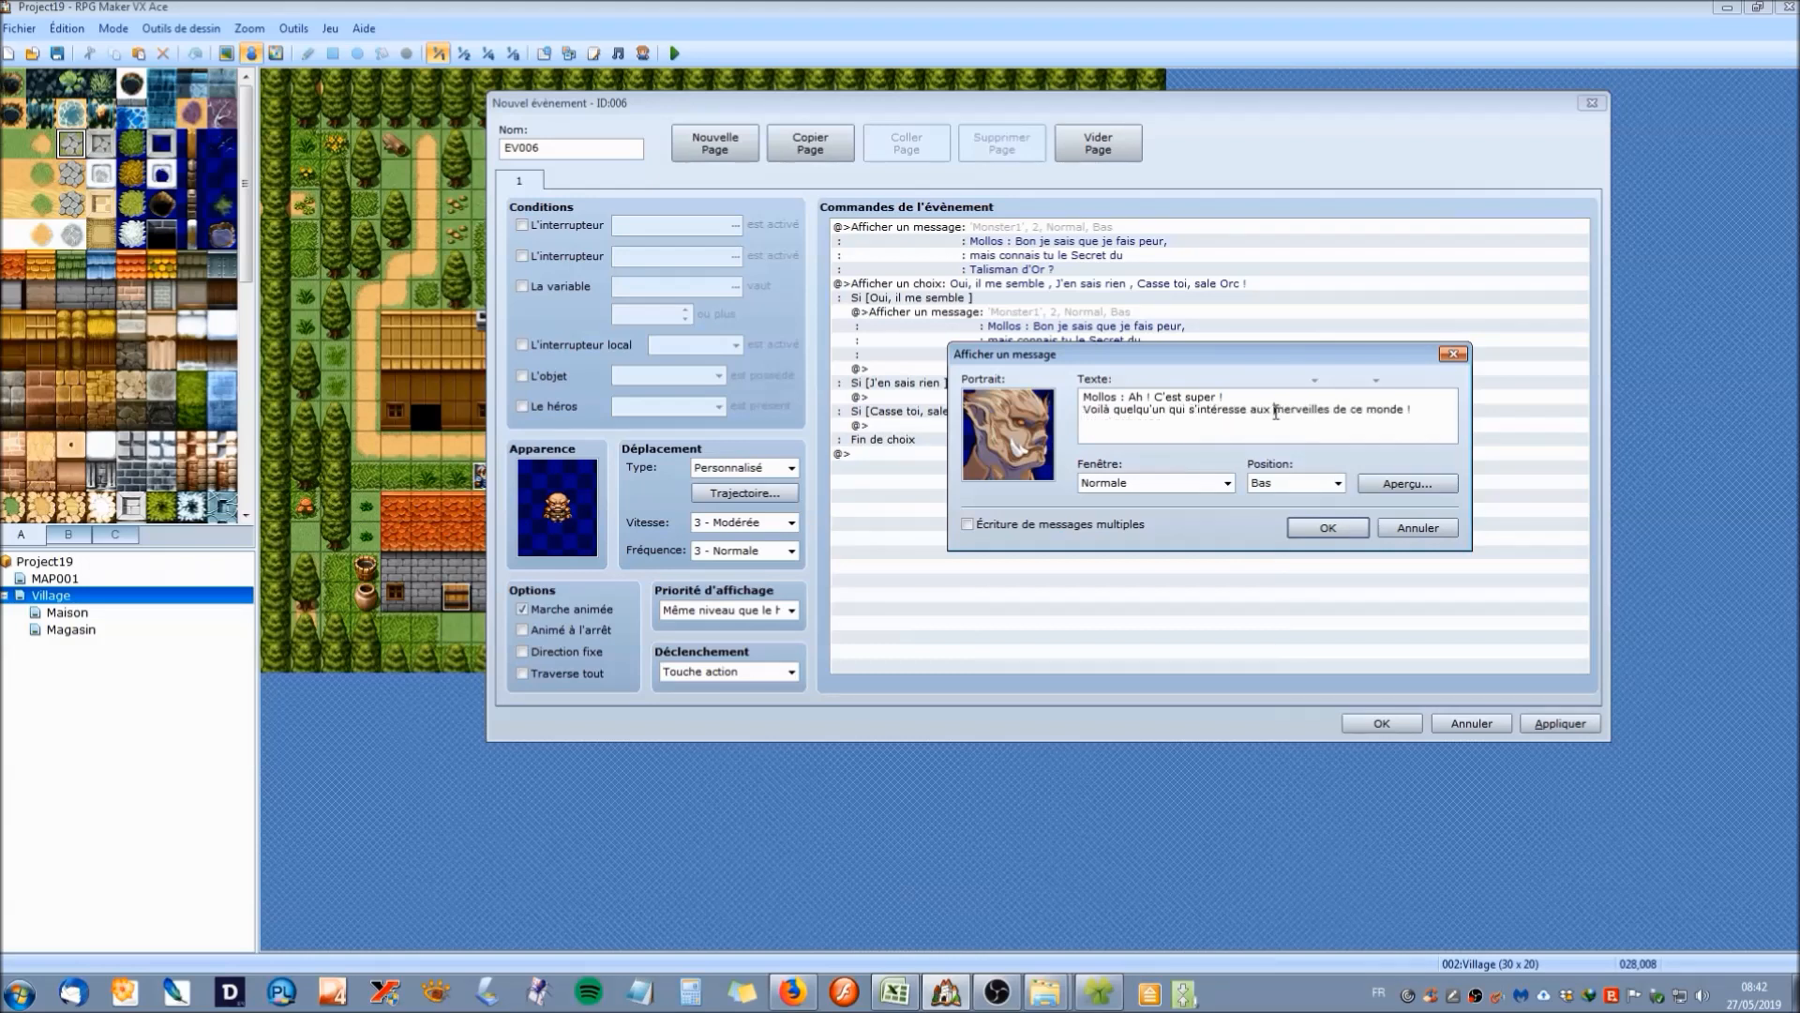
{"action": "left_click", "coordinate": [1386, 482]}
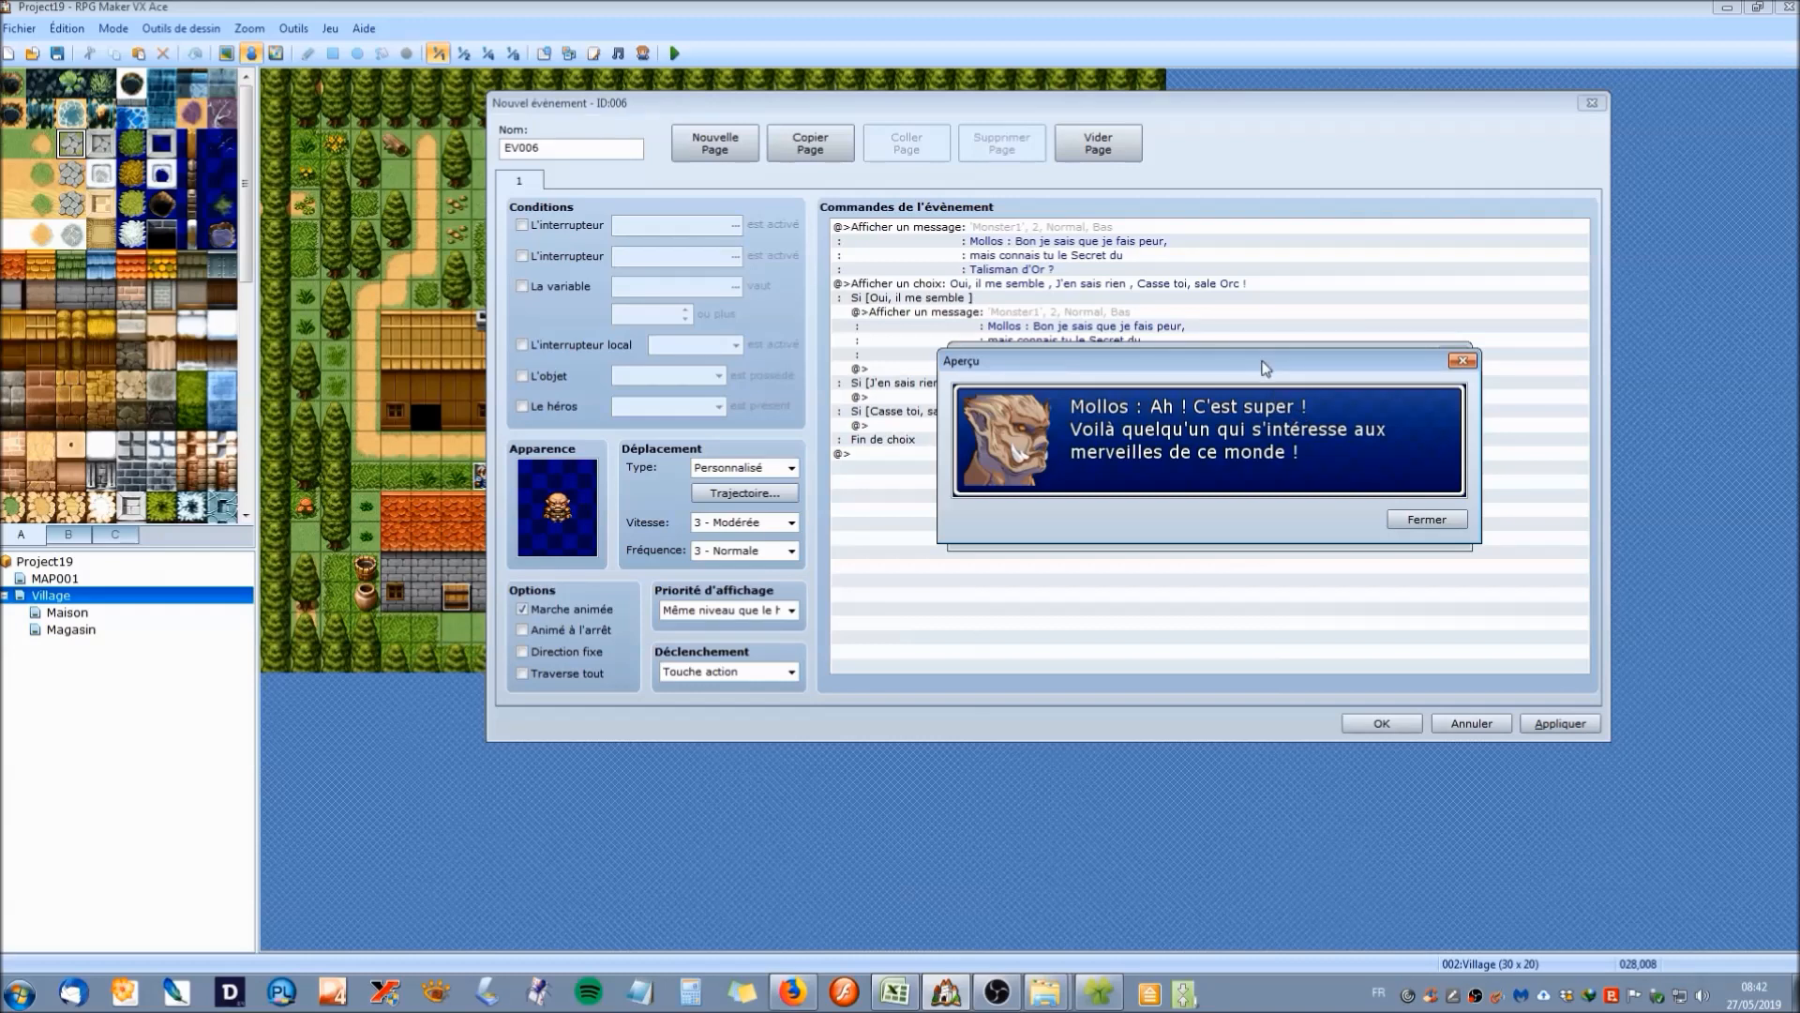
{"action": "key", "text": "Escape"}
{"action": "left_click", "coordinate": [1320, 531]}
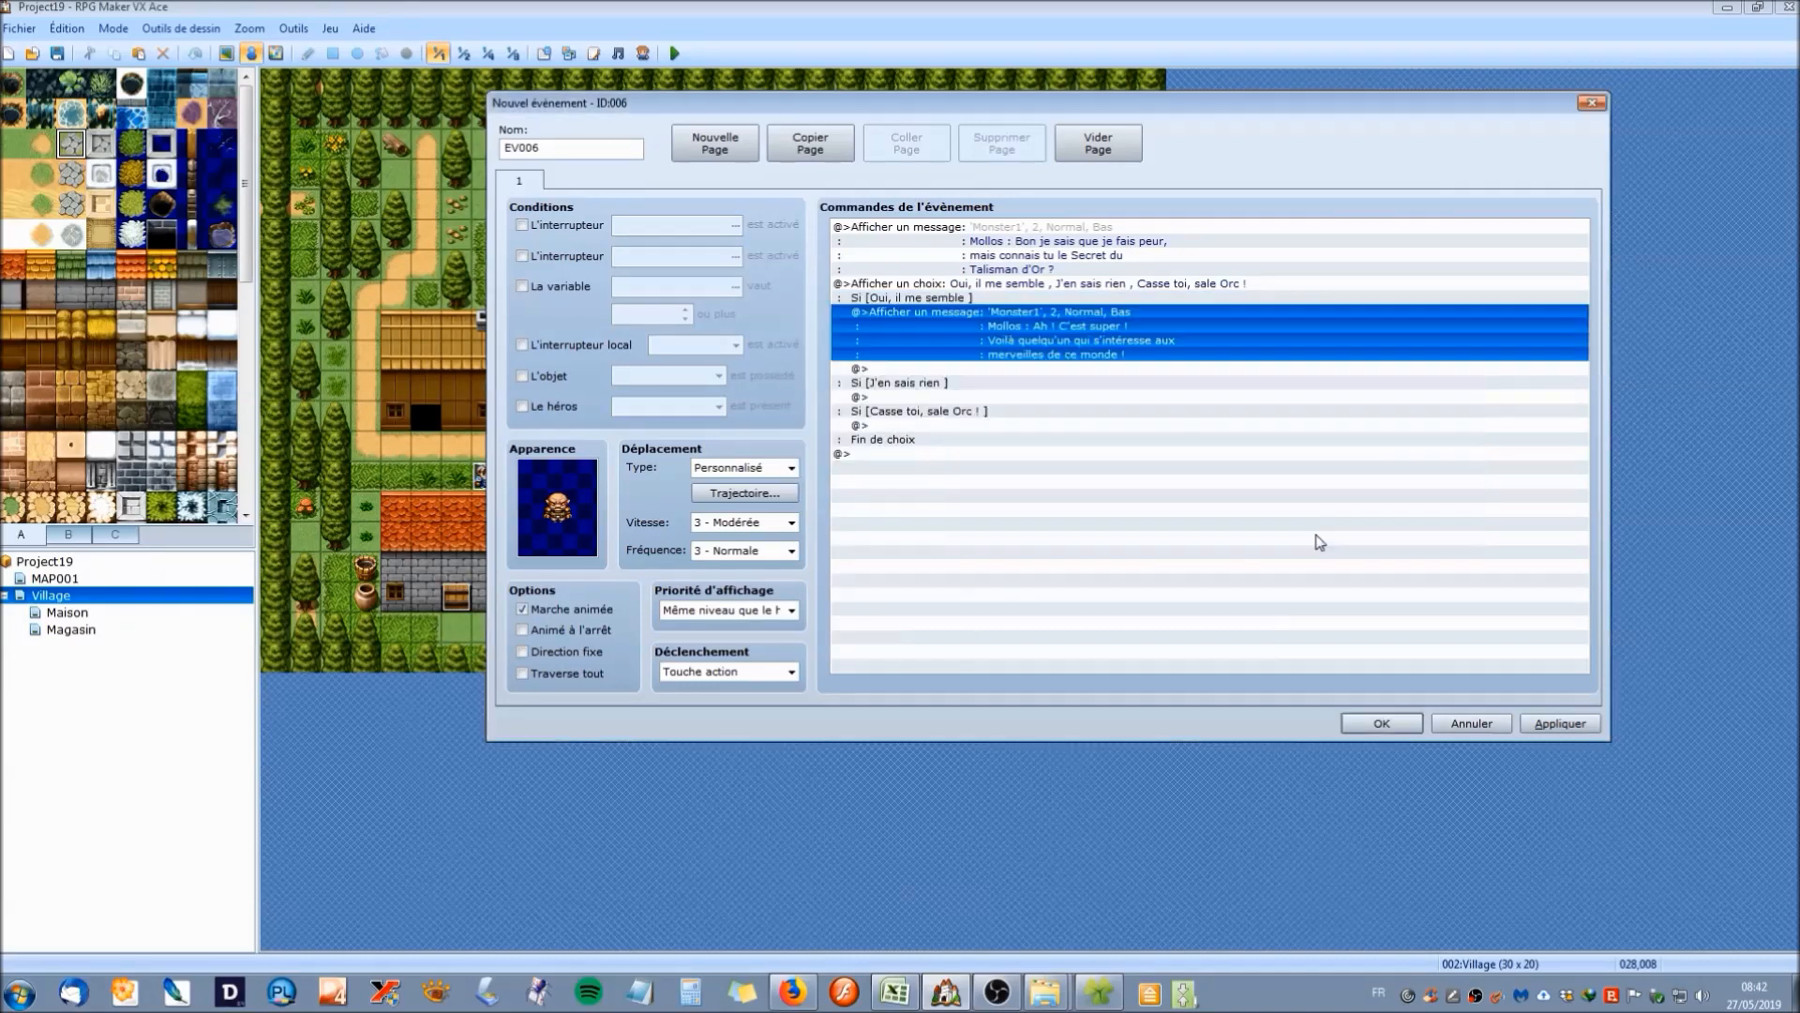
Copy the "Oui, il me semble" branch's message into the "J'en sais rien" branch.
{"action": "left_click", "coordinate": [886, 369]}
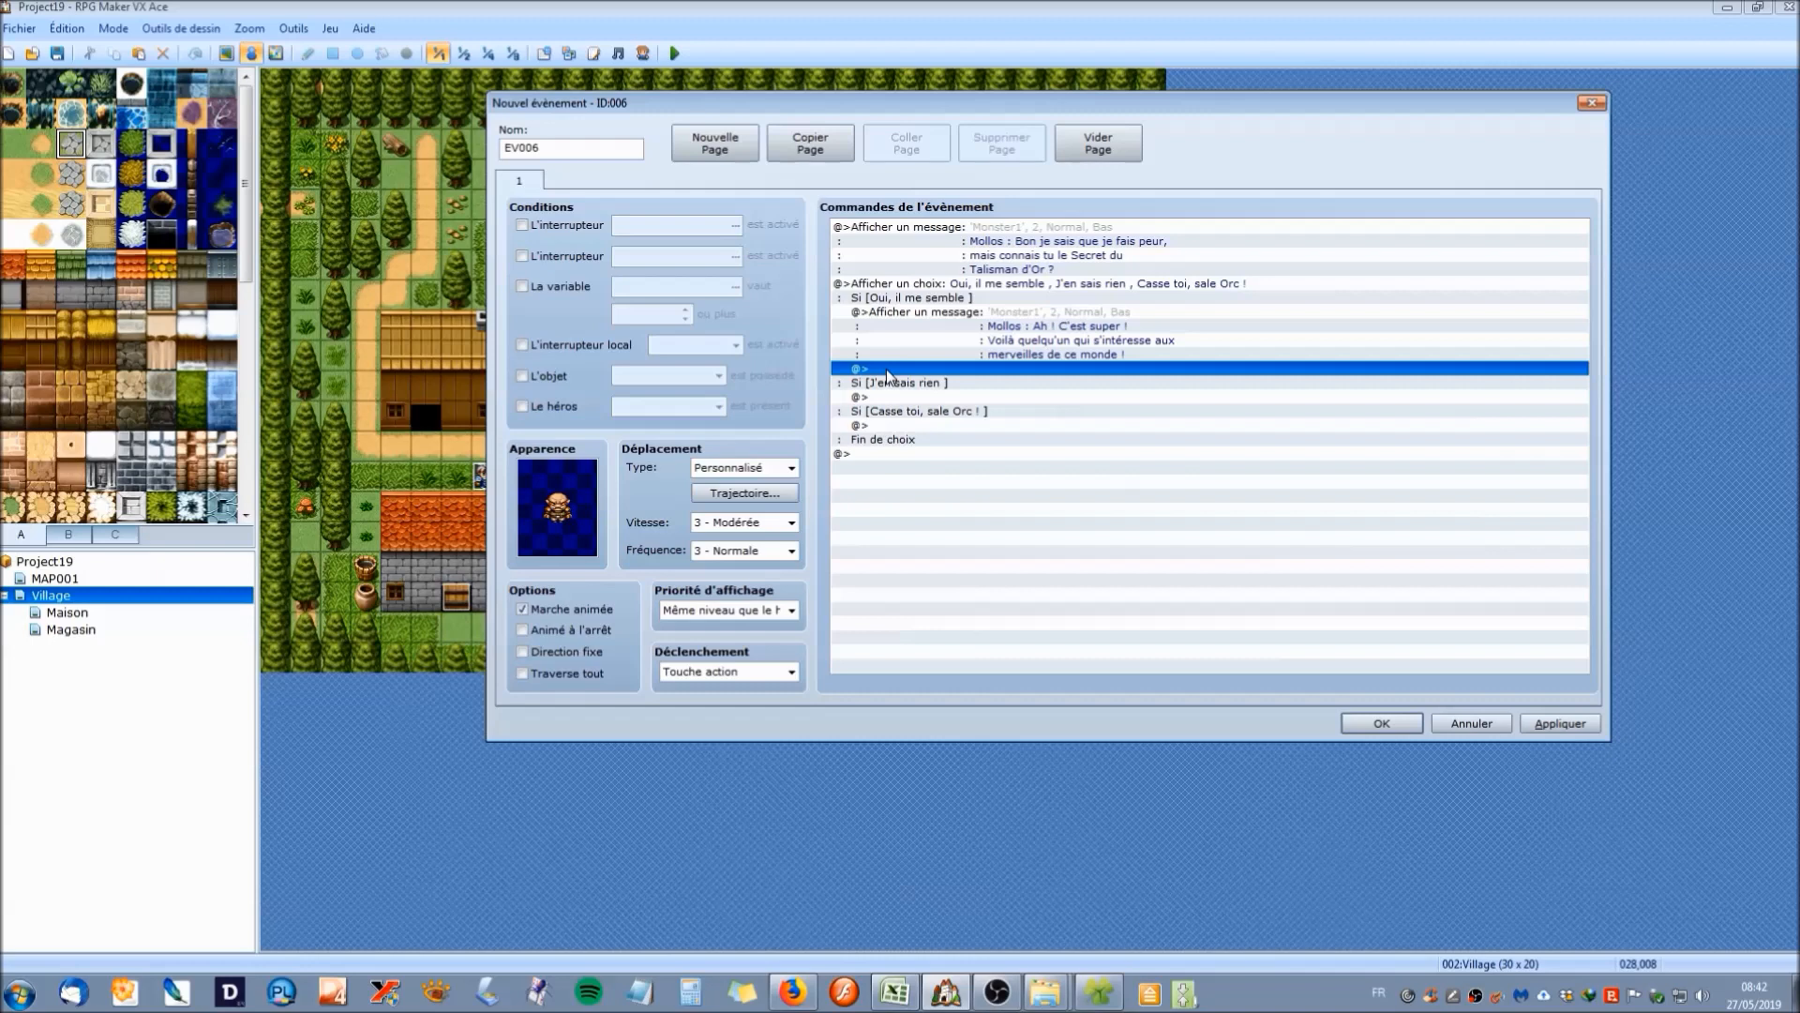
{"action": "left_click", "coordinate": [975, 320]}
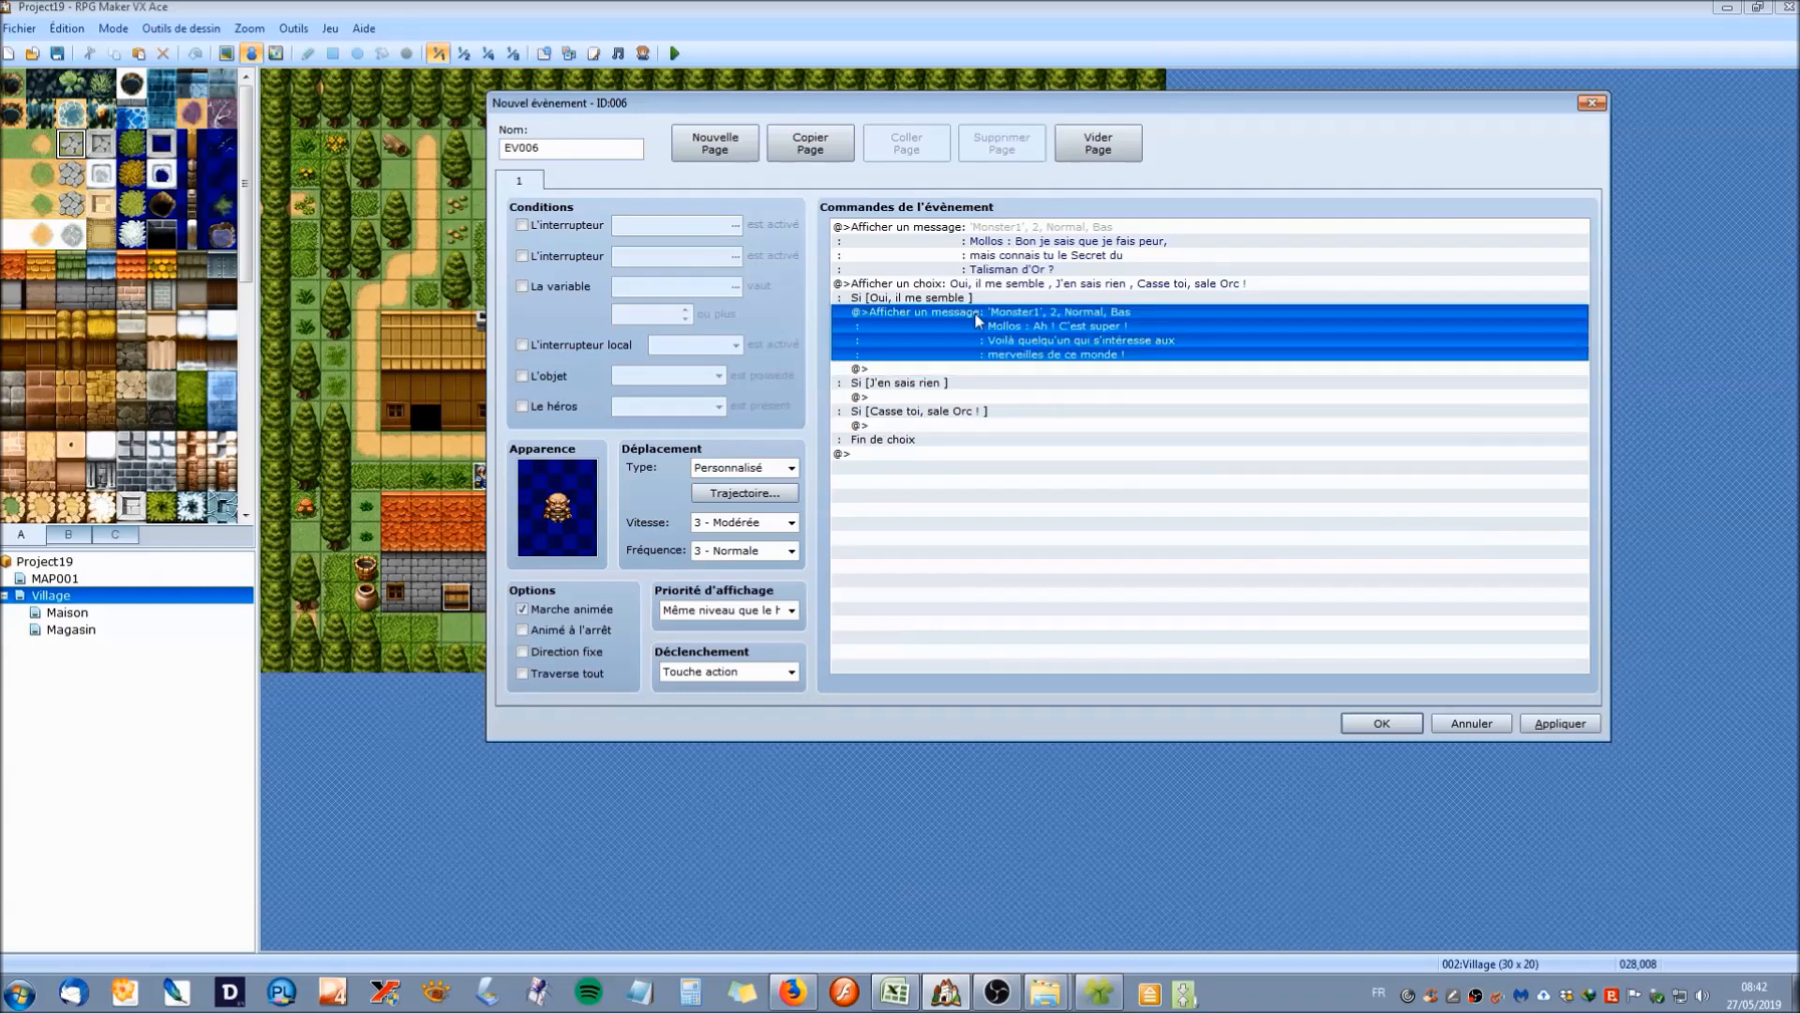
{"action": "left_click", "coordinate": [941, 369]}
{"action": "right_click", "coordinate": [941, 369]}
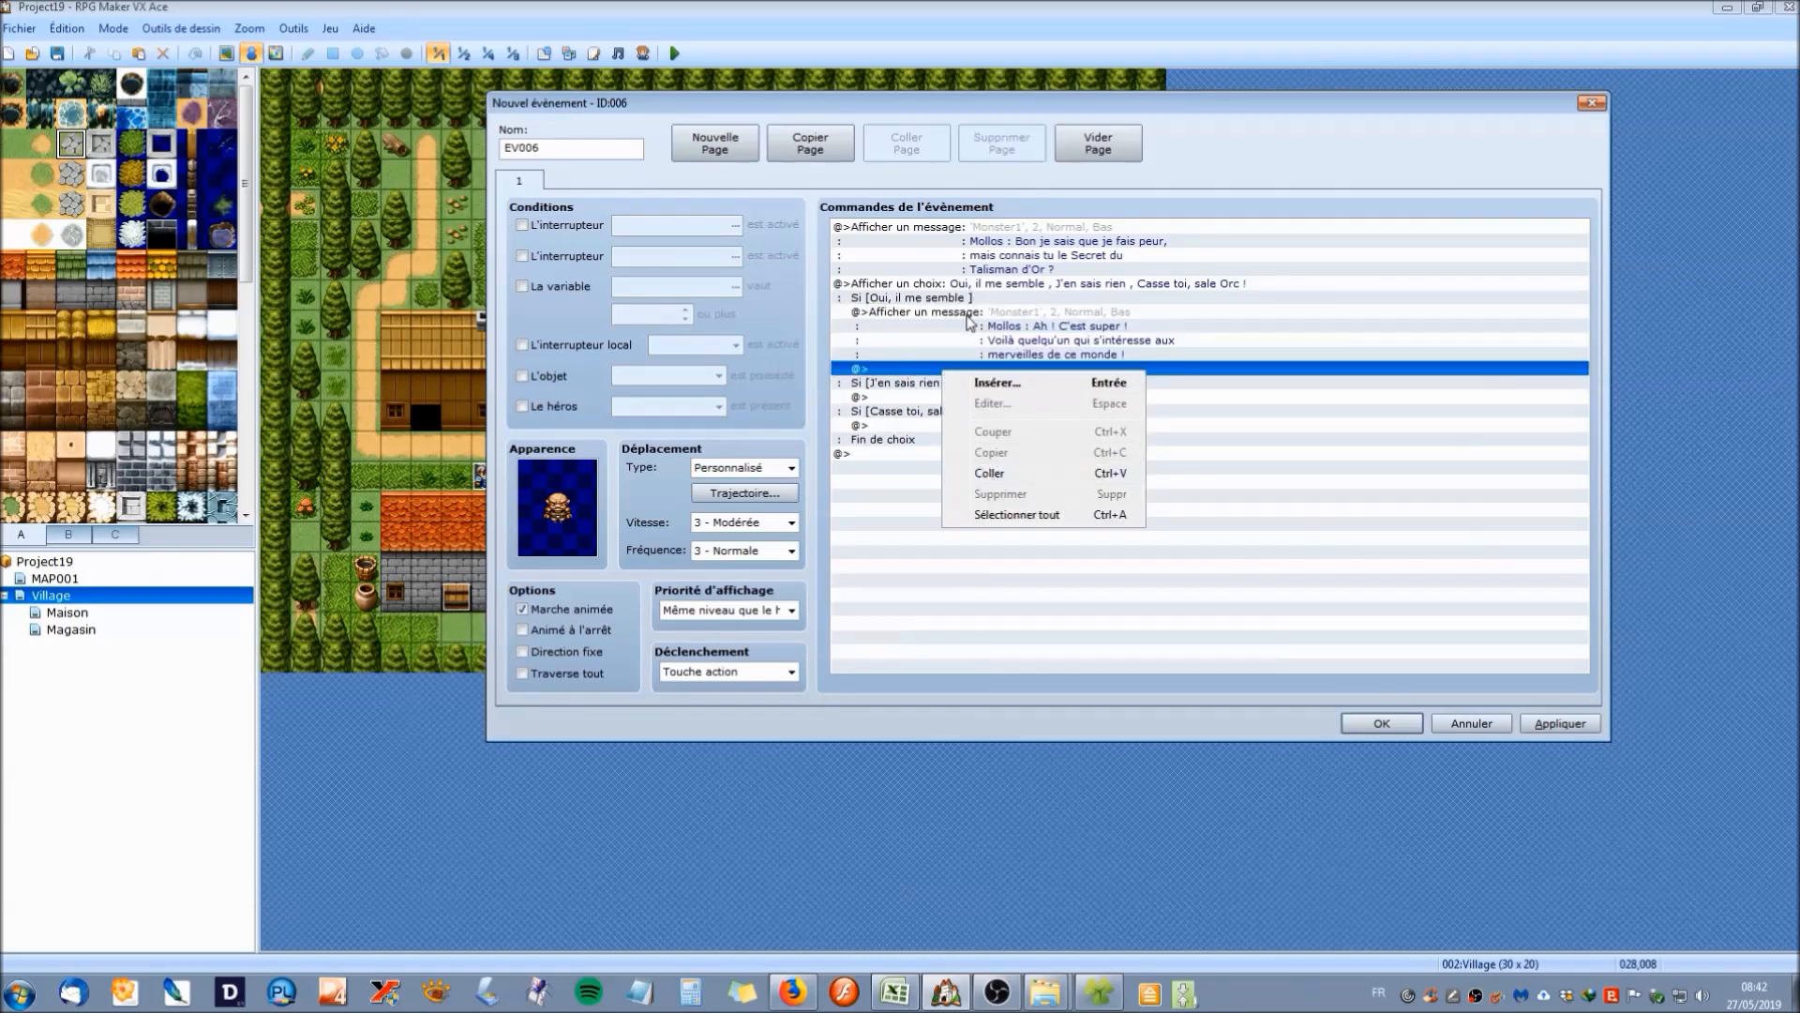
{"action": "left_click", "coordinate": [964, 313]}
{"action": "right_click", "coordinate": [963, 313]}
{"action": "left_click", "coordinate": [945, 405]}
{"action": "left_click", "coordinate": [926, 387]}
{"action": "left_click", "coordinate": [929, 396]}
{"action": "right_click", "coordinate": [930, 396]}
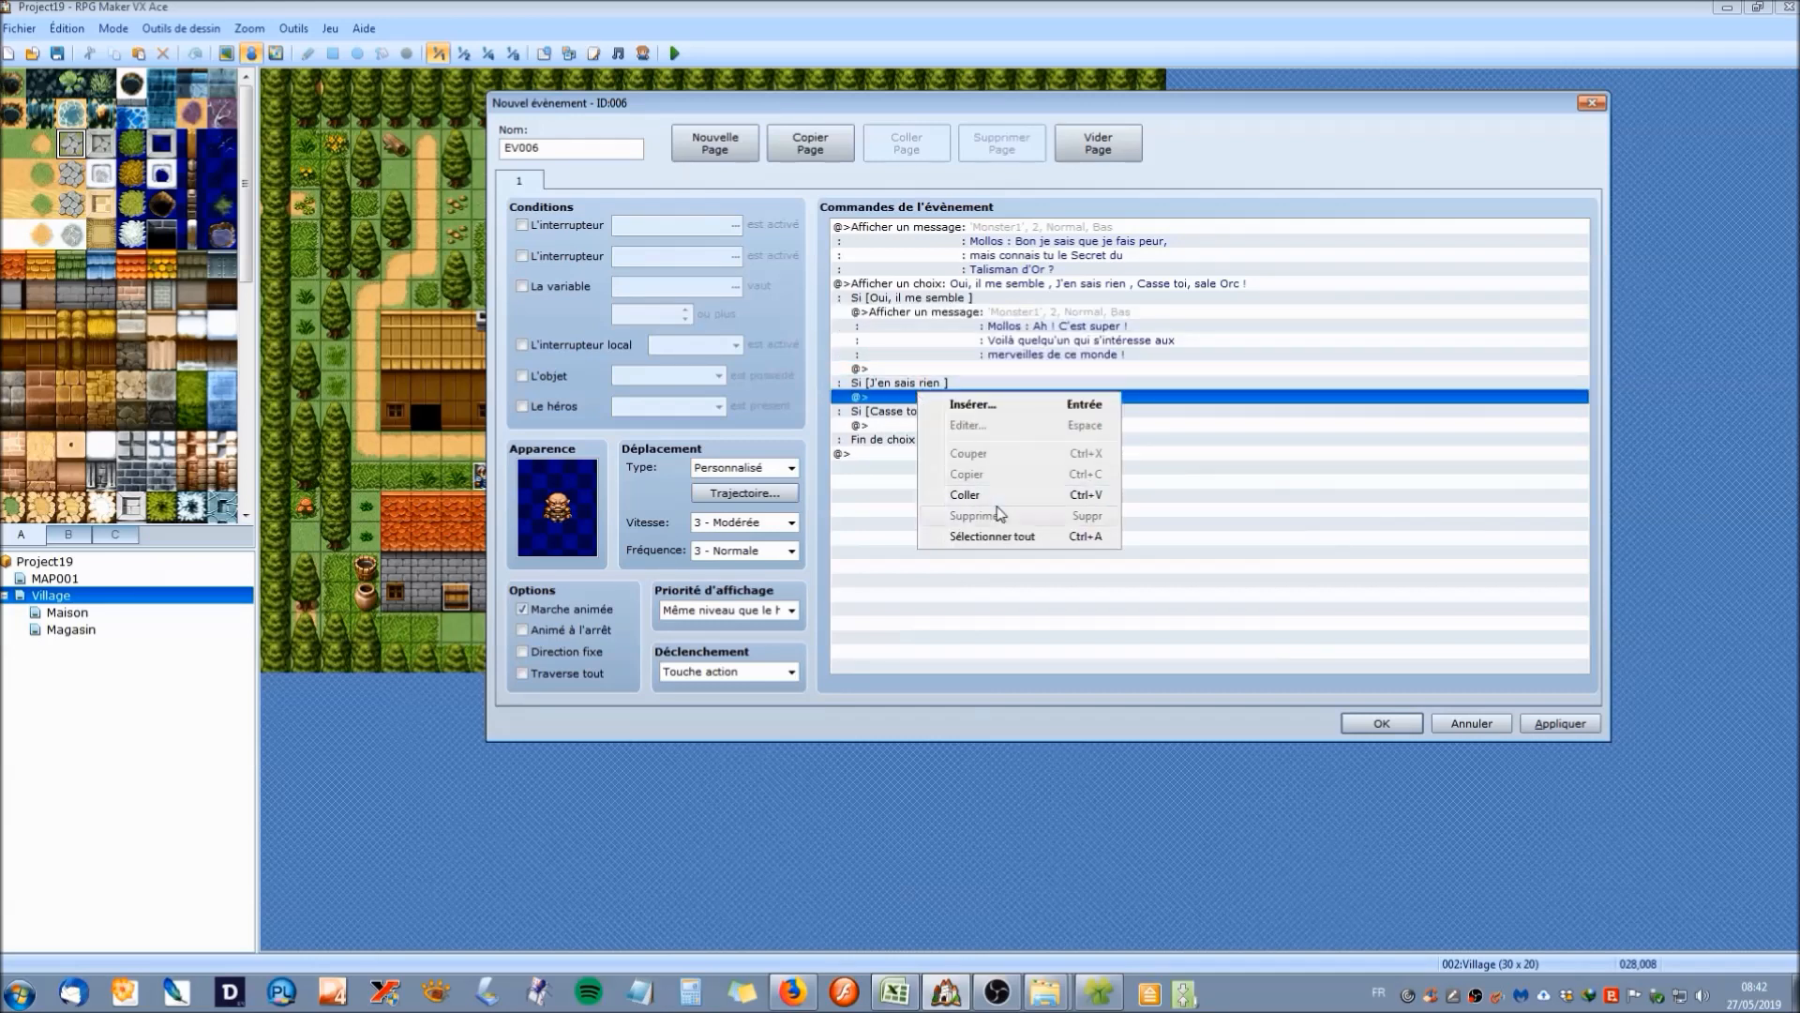
{"action": "left_click", "coordinate": [1000, 511]}
Rewrite the "J'en sais rien" branch's message as "Mollos : C'est dommage car c'est quelque chose qui a de la valeur pour moi".
{"action": "right_click", "coordinate": [935, 408]}
{"action": "left_click", "coordinate": [982, 423]}
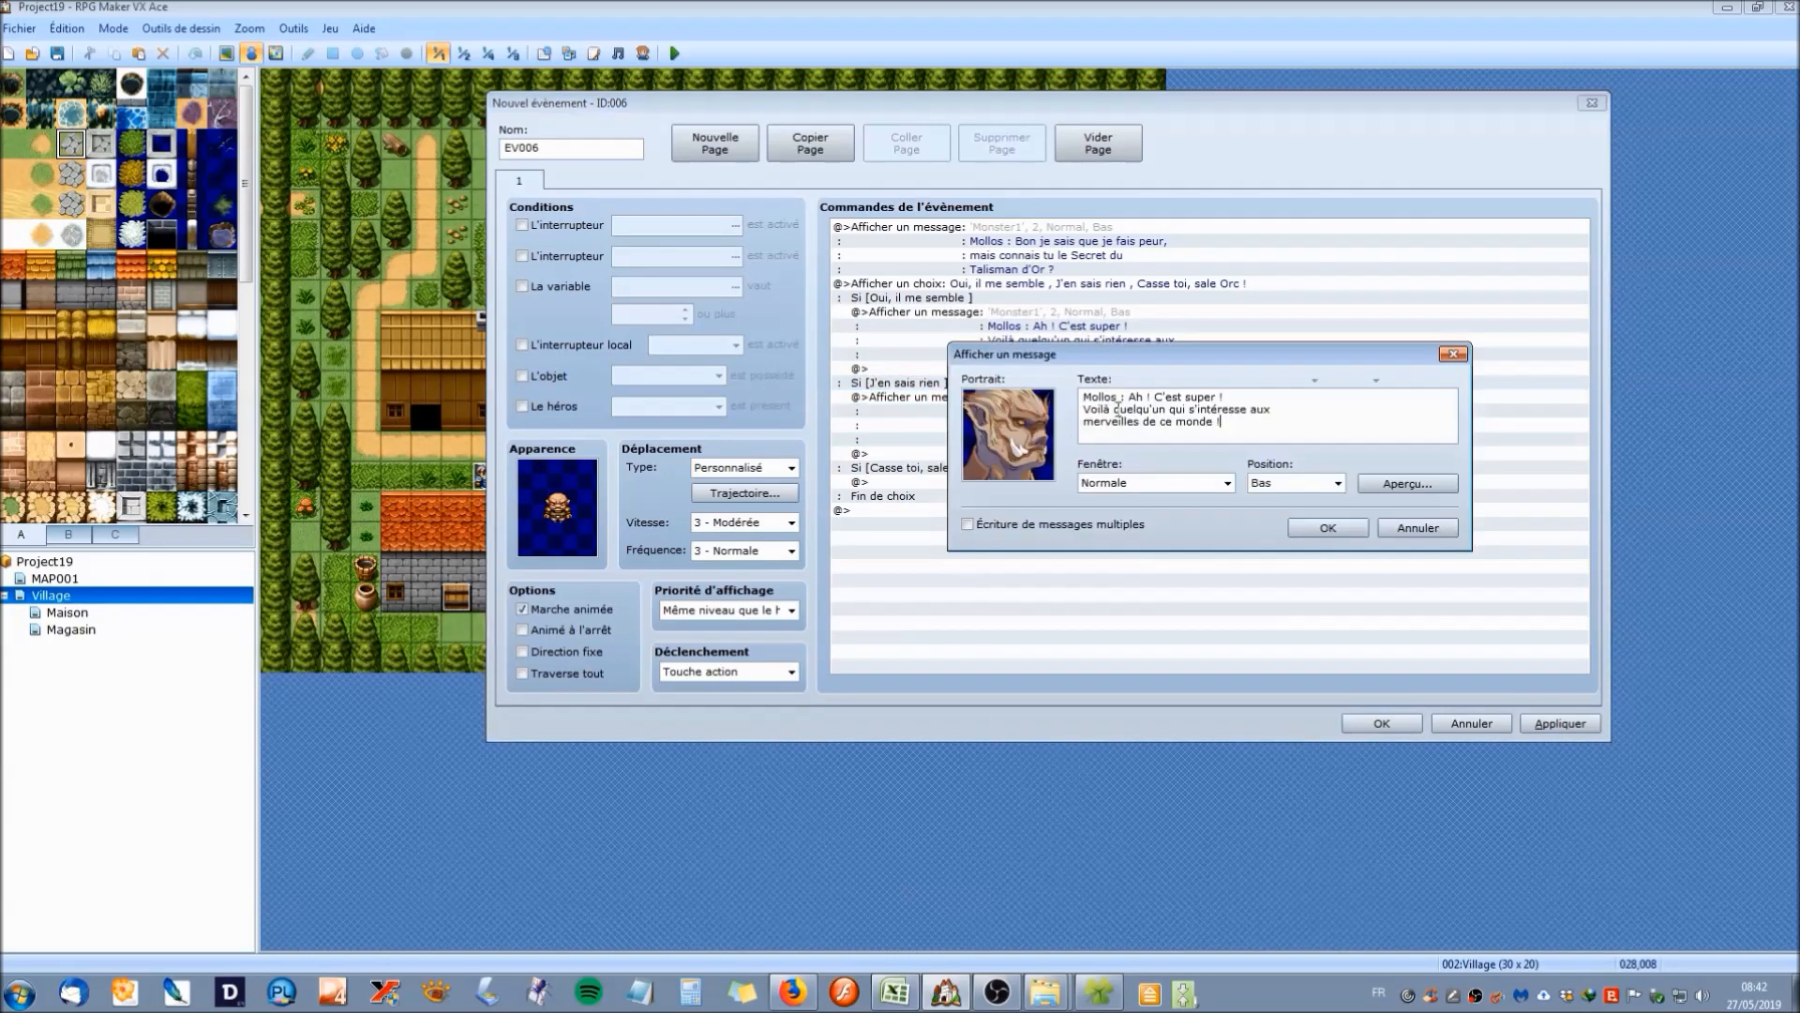
{"action": "left_click_drag", "start_coordinate": [1221, 421], "coordinate": [1154, 398]}
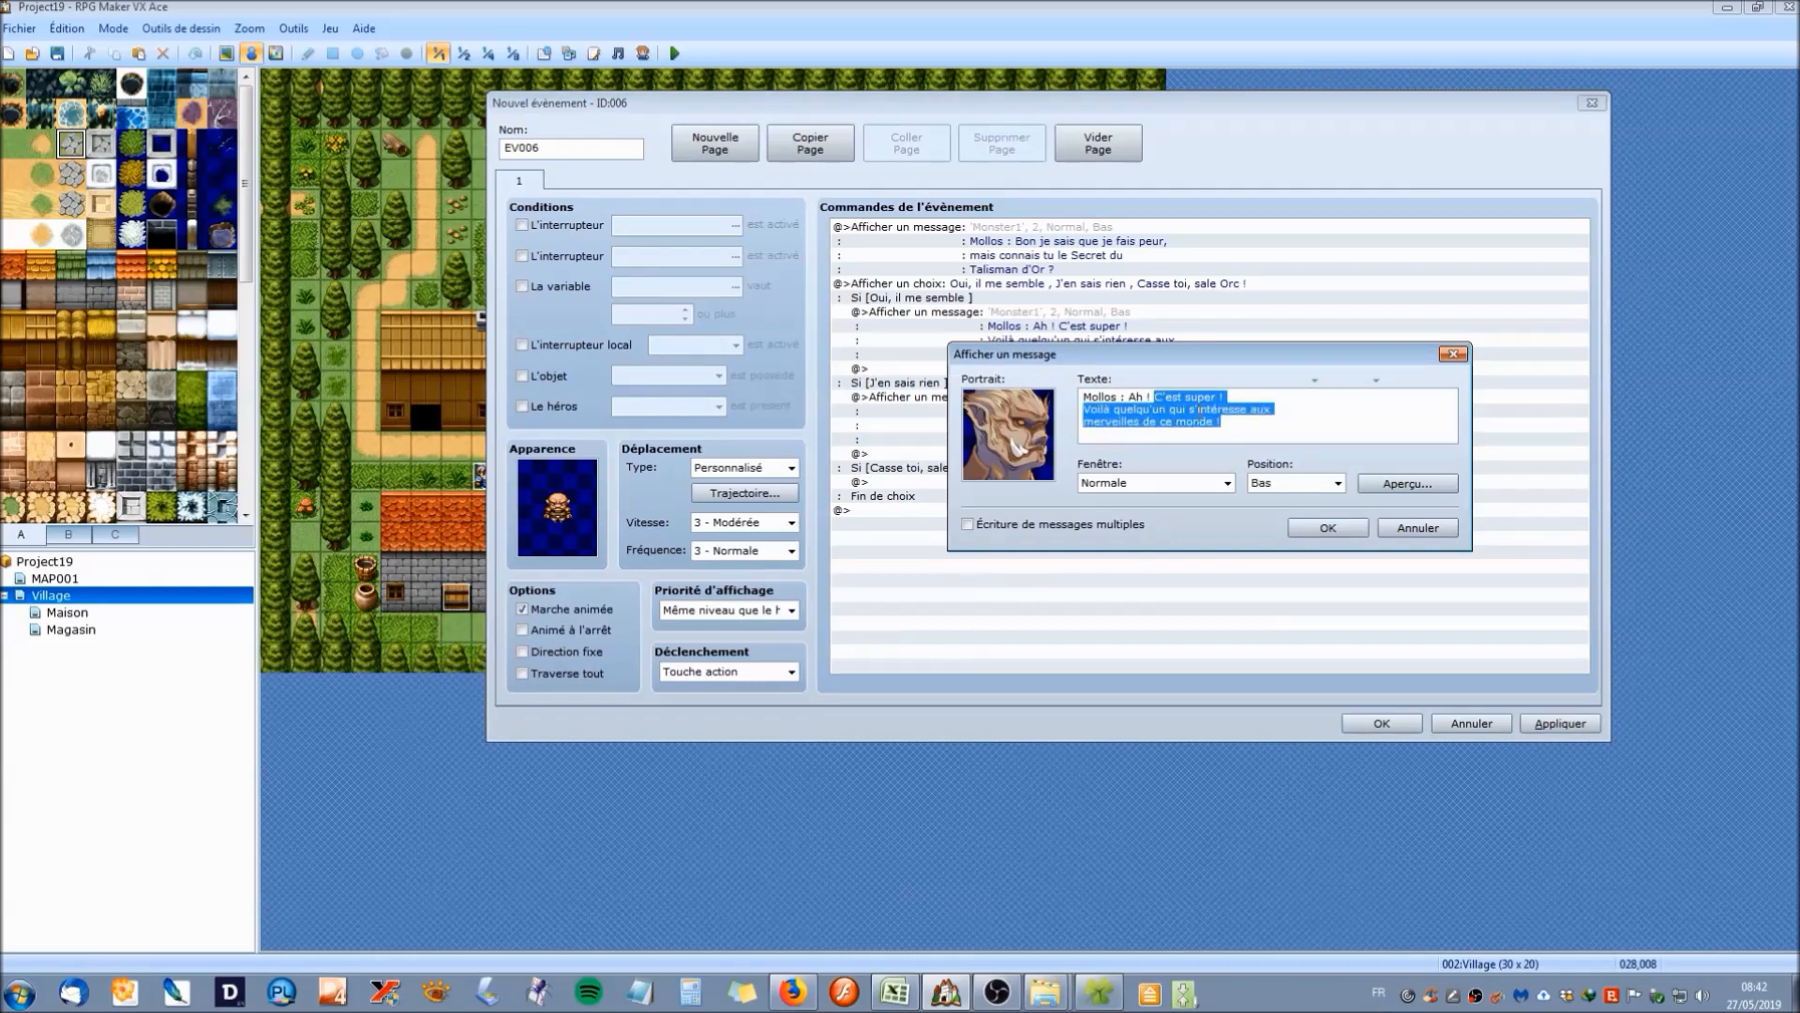
{"action": "key", "text": "BackSpace"}
{"action": "key", "text": "BackSpace"}
{"action": "type", "text": "C'est dommag"}
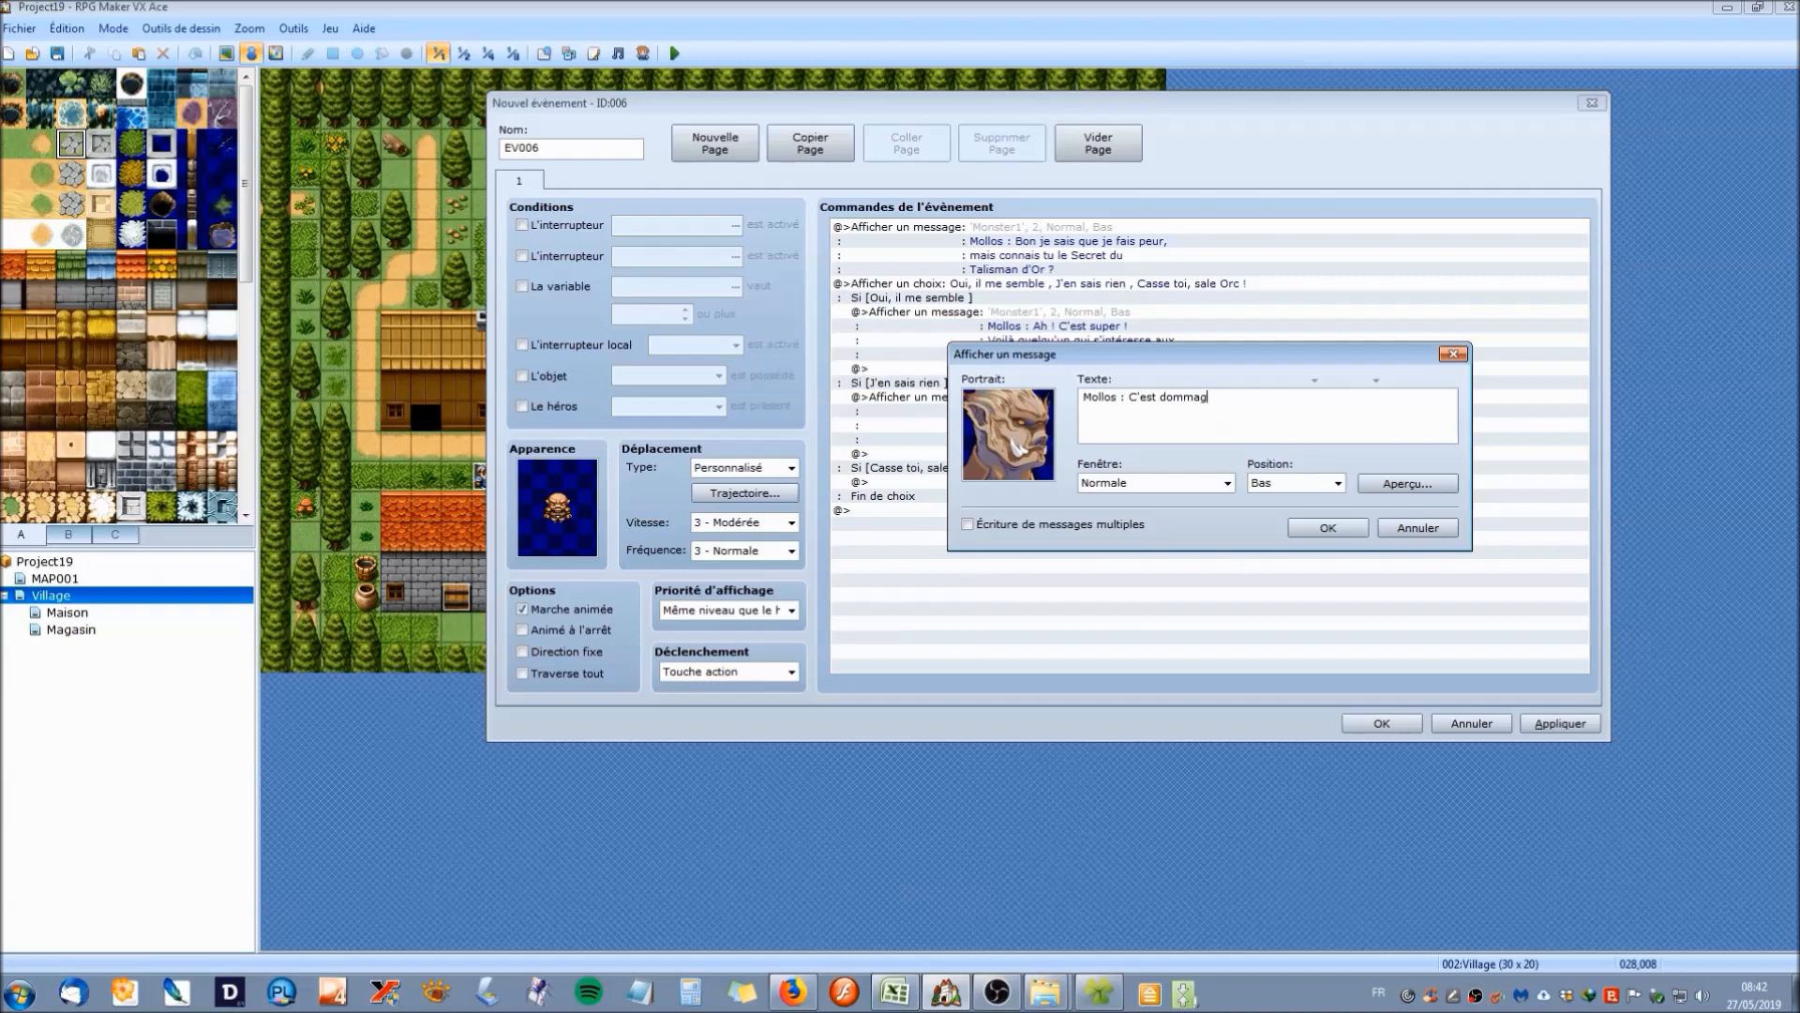
{"action": "type", "text": "e car c'es"}
{"action": "type", "text": "quelque chose qu"}
{"action": "type", "text": "i a de la valeur pour"}
{"action": "type", "text": " moi"}
Put the ending "pour moi !" on the message's third line, preview it, and confirm the message.
{"action": "key", "text": "BackSpace"}
{"action": "key", "text": "BackSpace"}
{"action": "key", "text": "BackSpace"}
{"action": "key", "text": "BackSpace"}
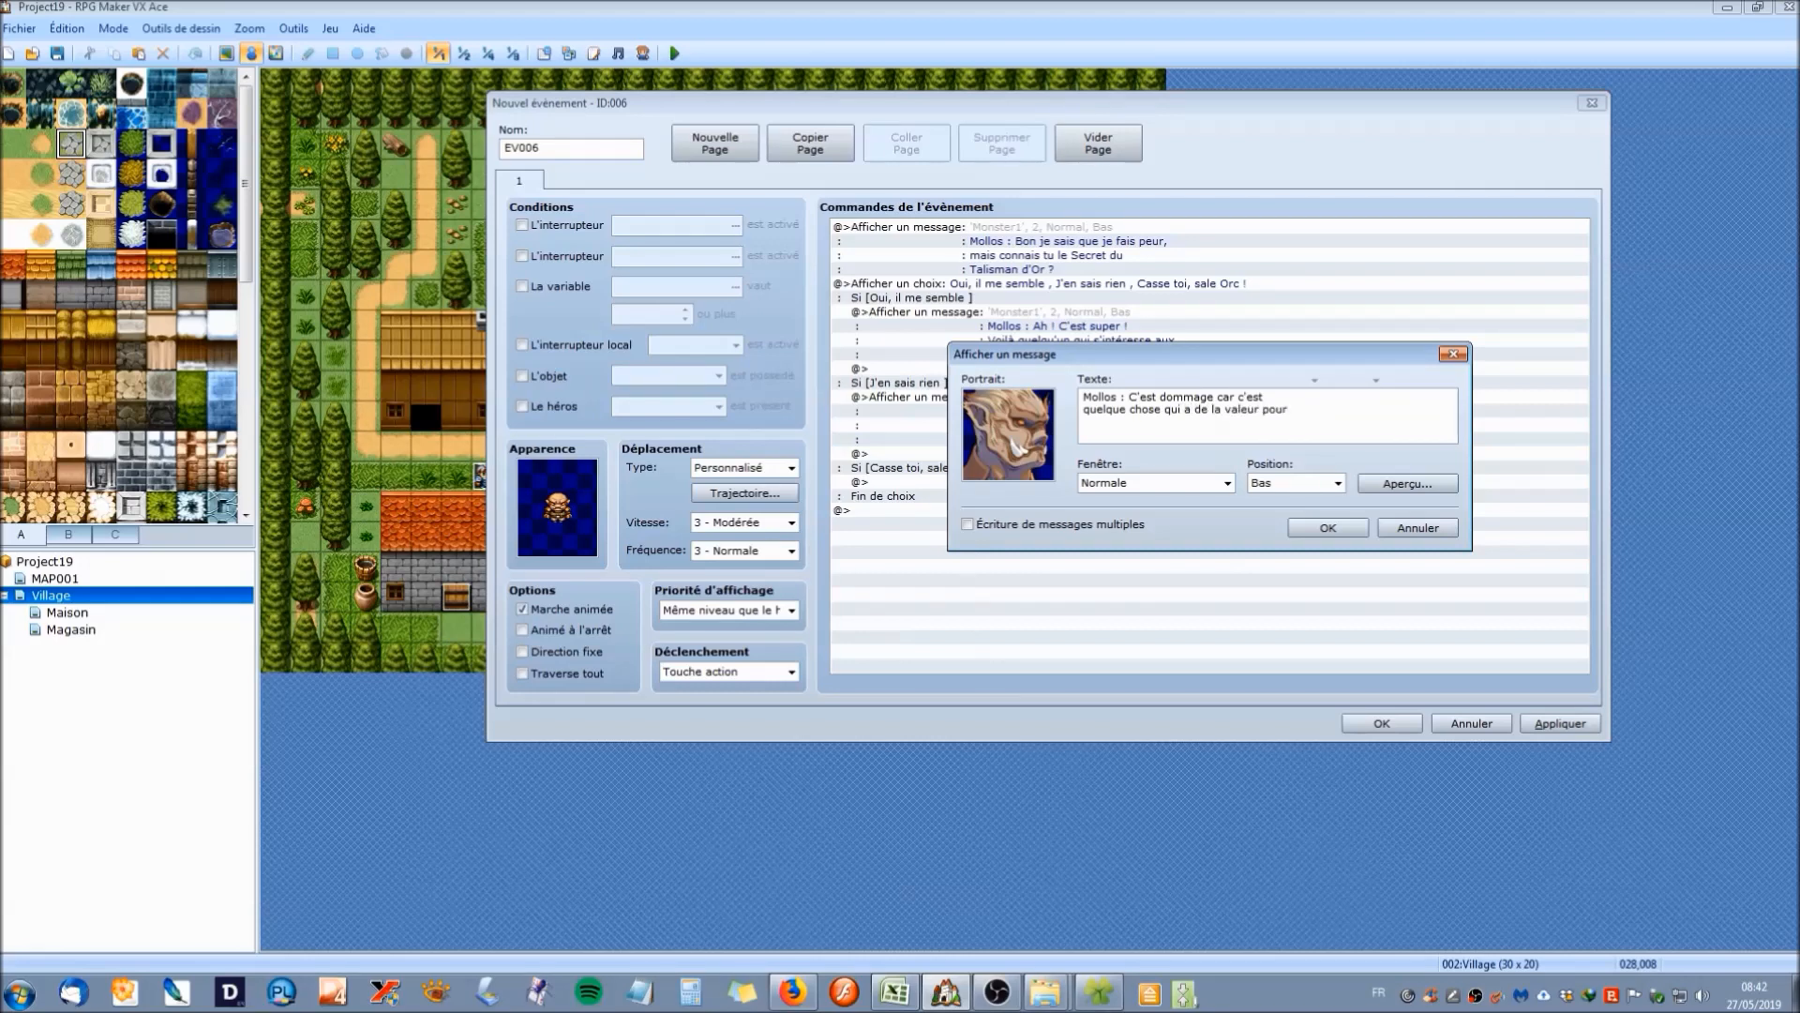
{"action": "key", "text": "BackSpace"}
{"action": "key", "text": "BackSpace"}
{"action": "key", "text": "BackSpace"}
{"action": "type", "text": "pour mo"}
{"action": "key", "text": "BackSpace"}
{"action": "type", "text": "mo"}
{"action": "left_click", "coordinate": [1405, 485]}
{"action": "left_click", "coordinate": [1256, 511]}
{"action": "left_click", "coordinate": [1315, 528]}
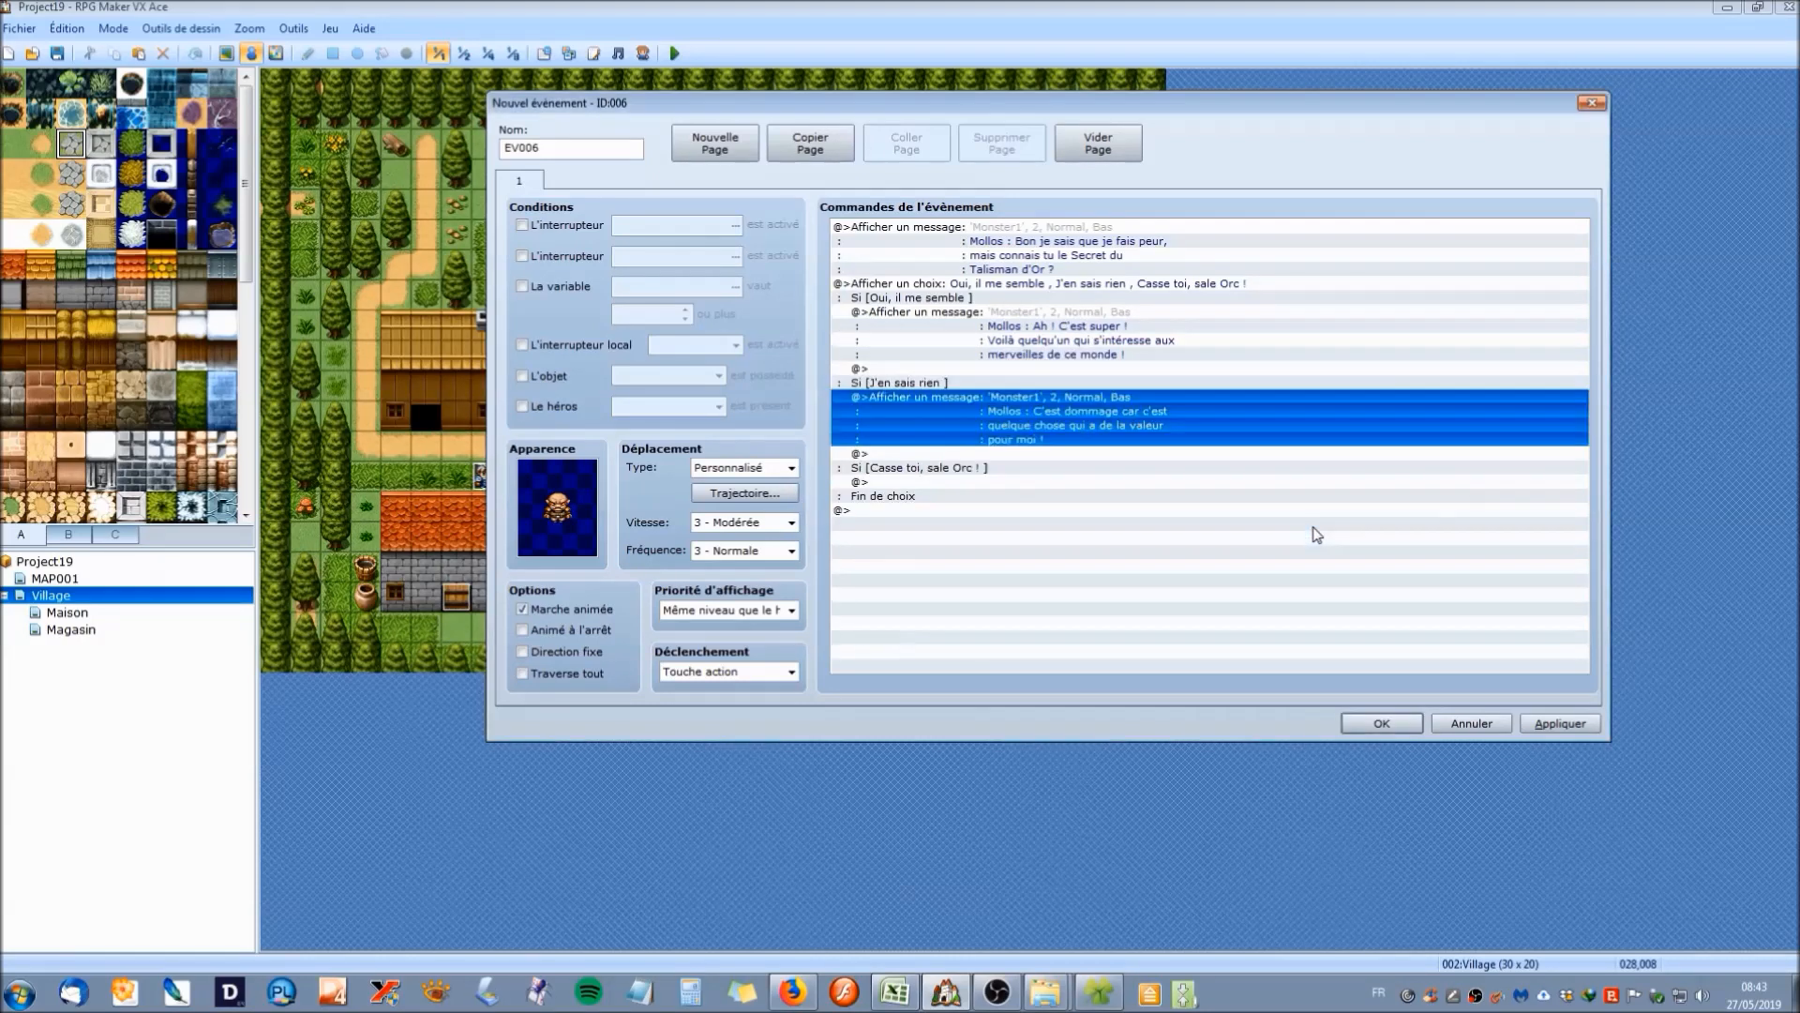
Copy the "J'en sais rien" branch's message into the "Casse toi, sale Orc !" branch.
{"action": "right_click", "coordinate": [998, 410]}
{"action": "left_click", "coordinate": [1067, 495]}
{"action": "right_click", "coordinate": [935, 485]}
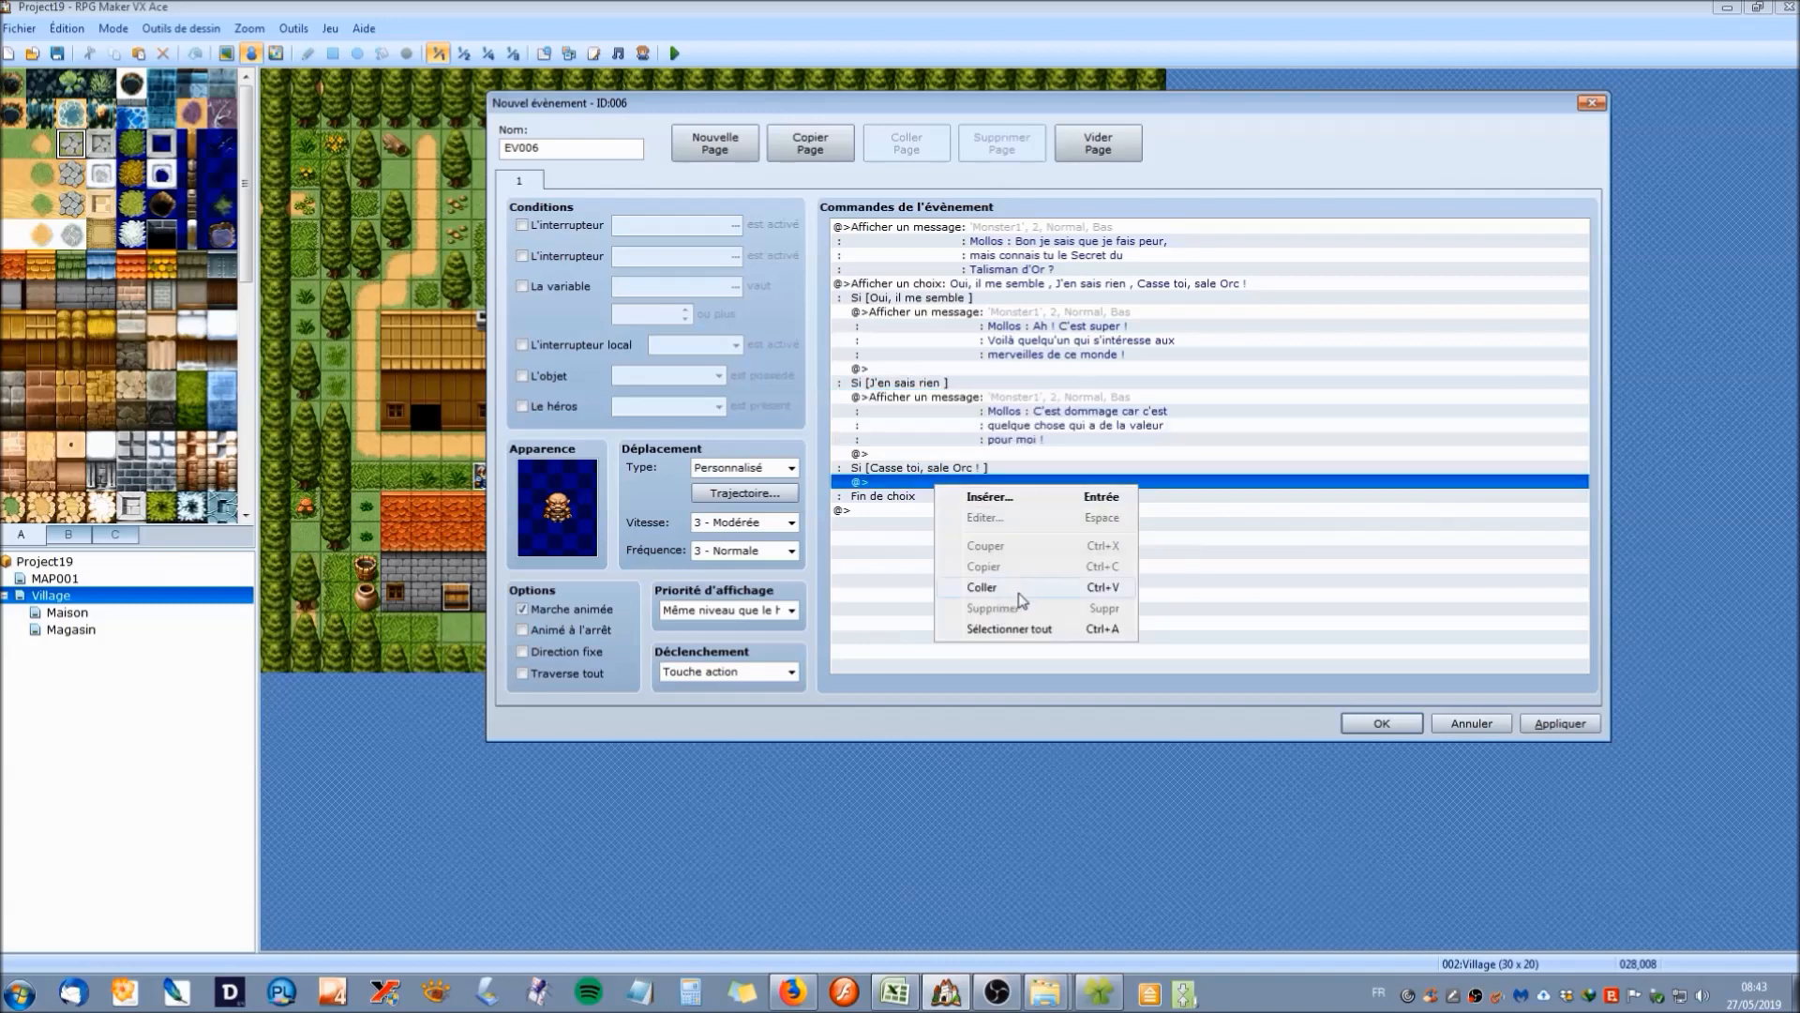
{"action": "left_click", "coordinate": [1016, 590]}
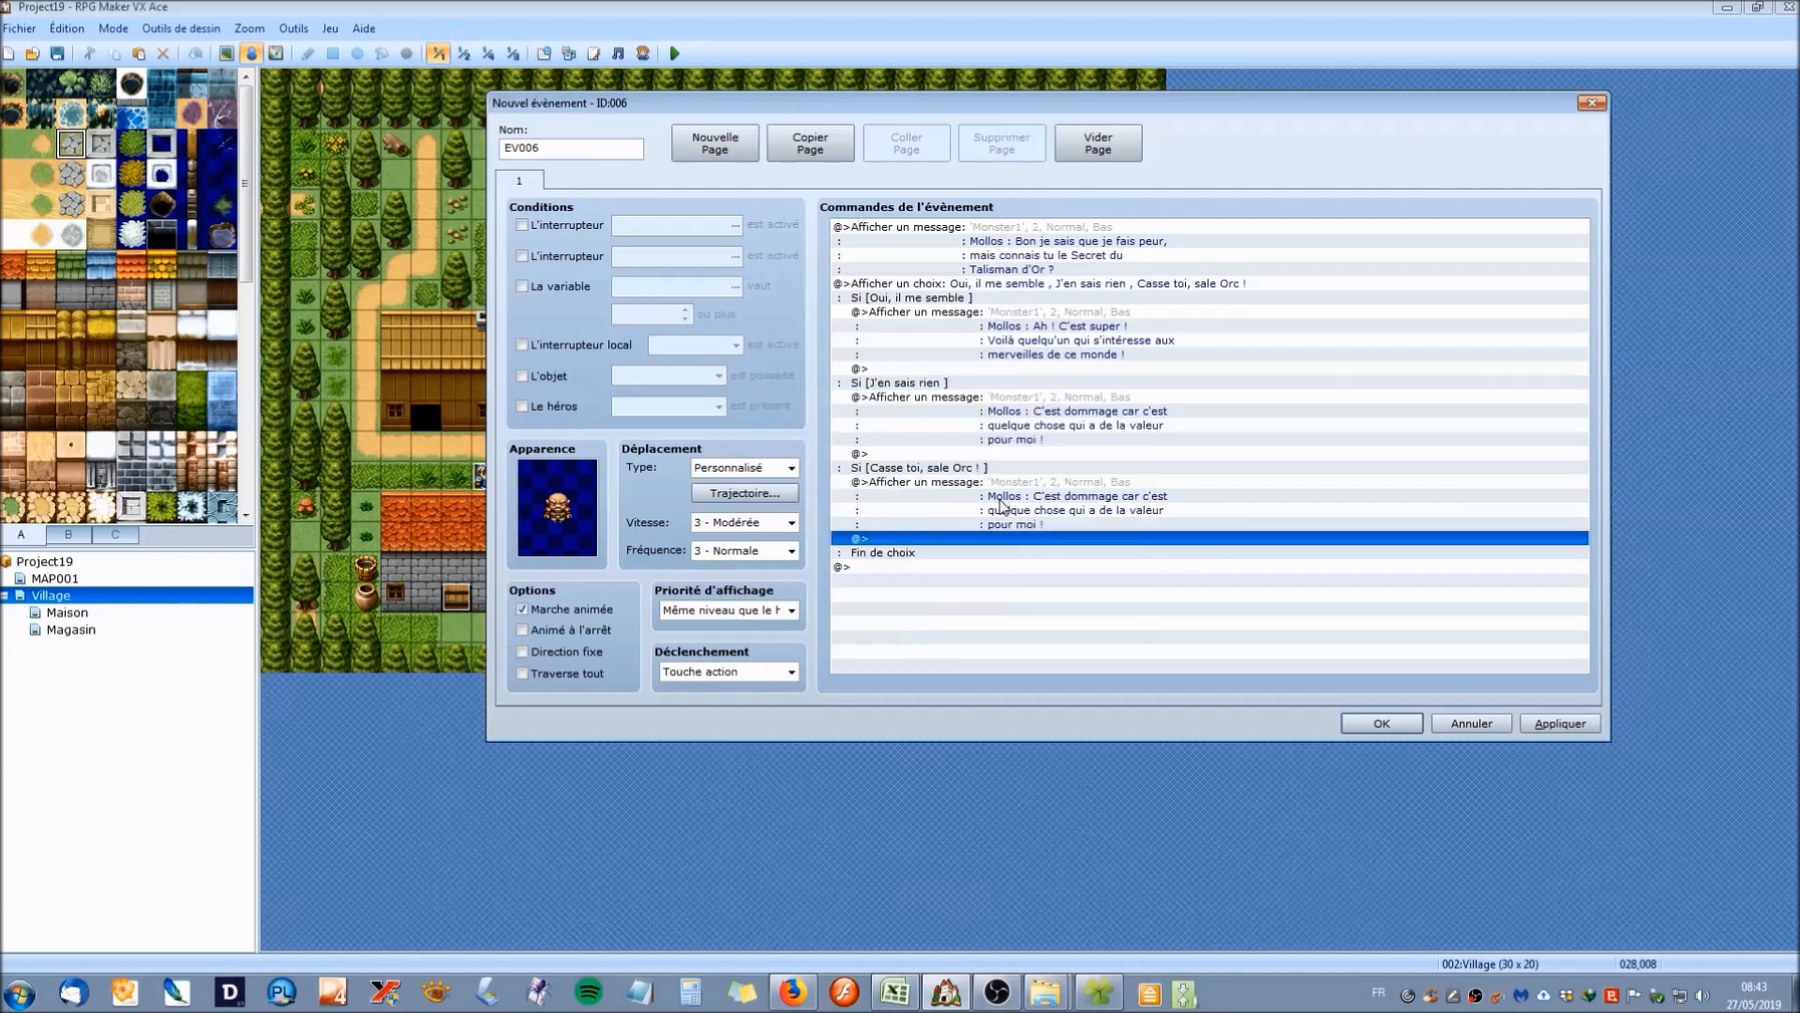
{"action": "left_click", "coordinate": [953, 481]}
{"action": "key", "text": "Insert"}
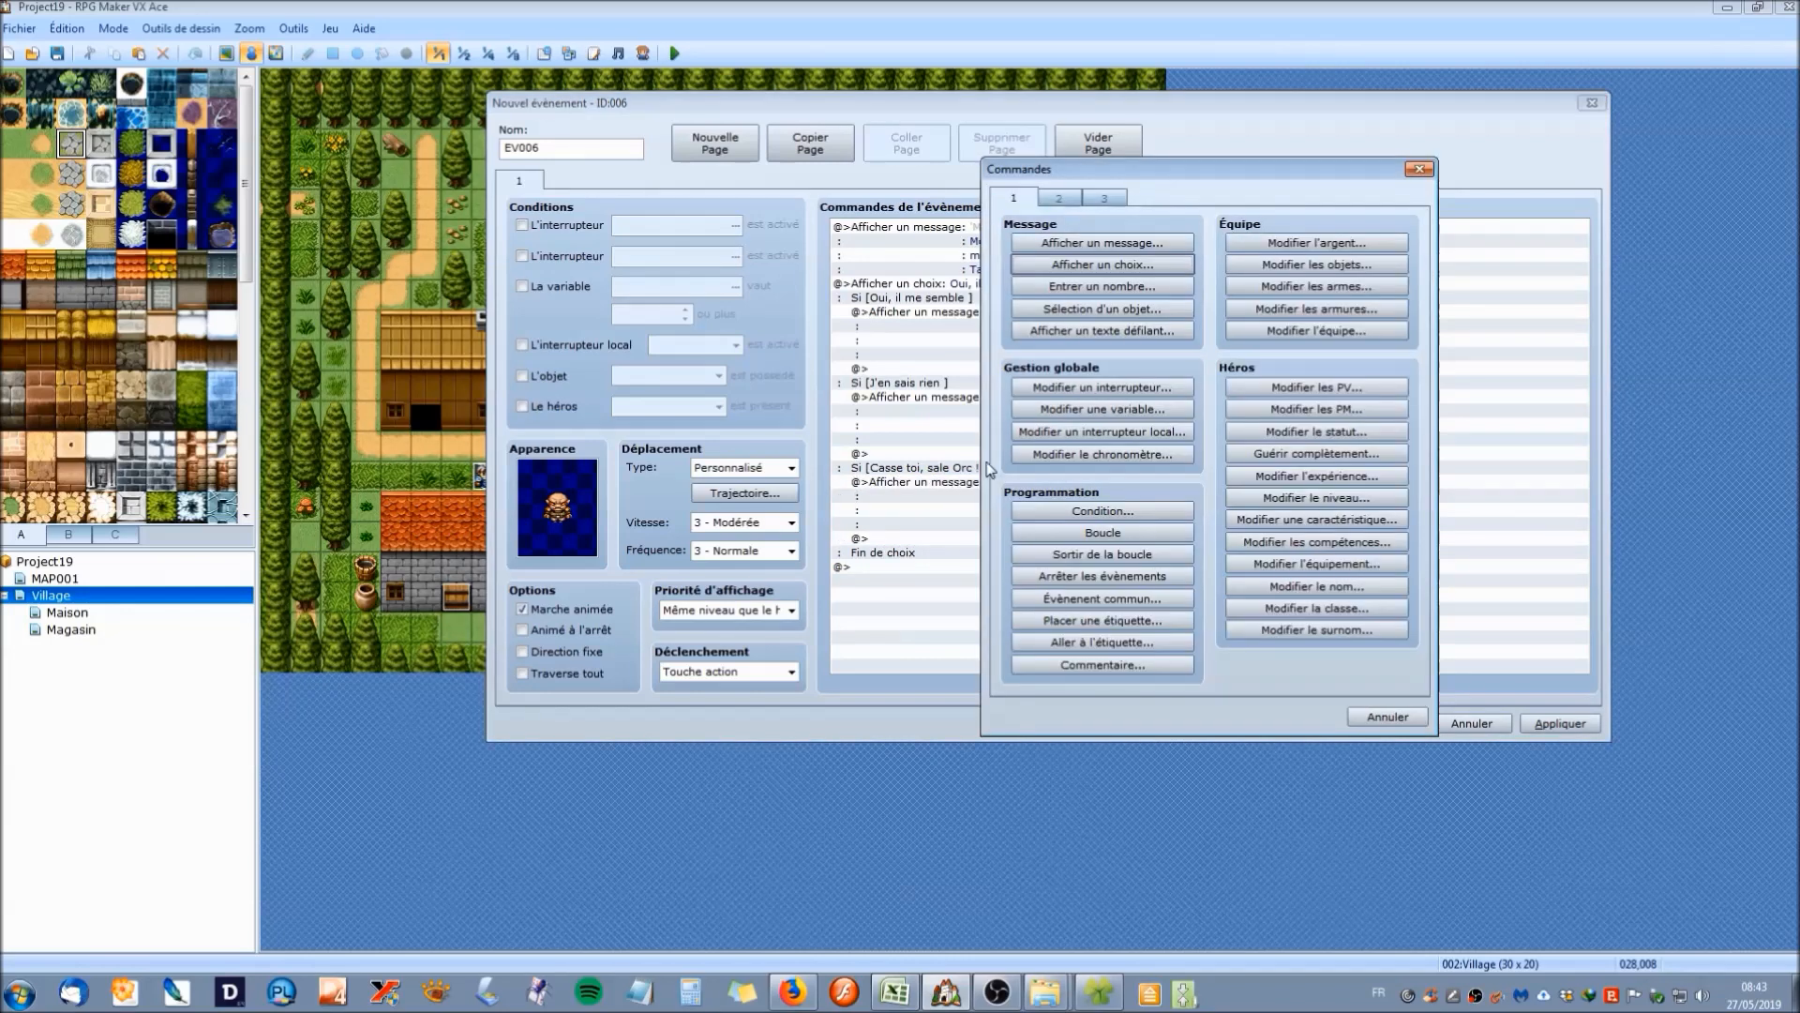
{"action": "left_click", "coordinate": [1059, 198]}
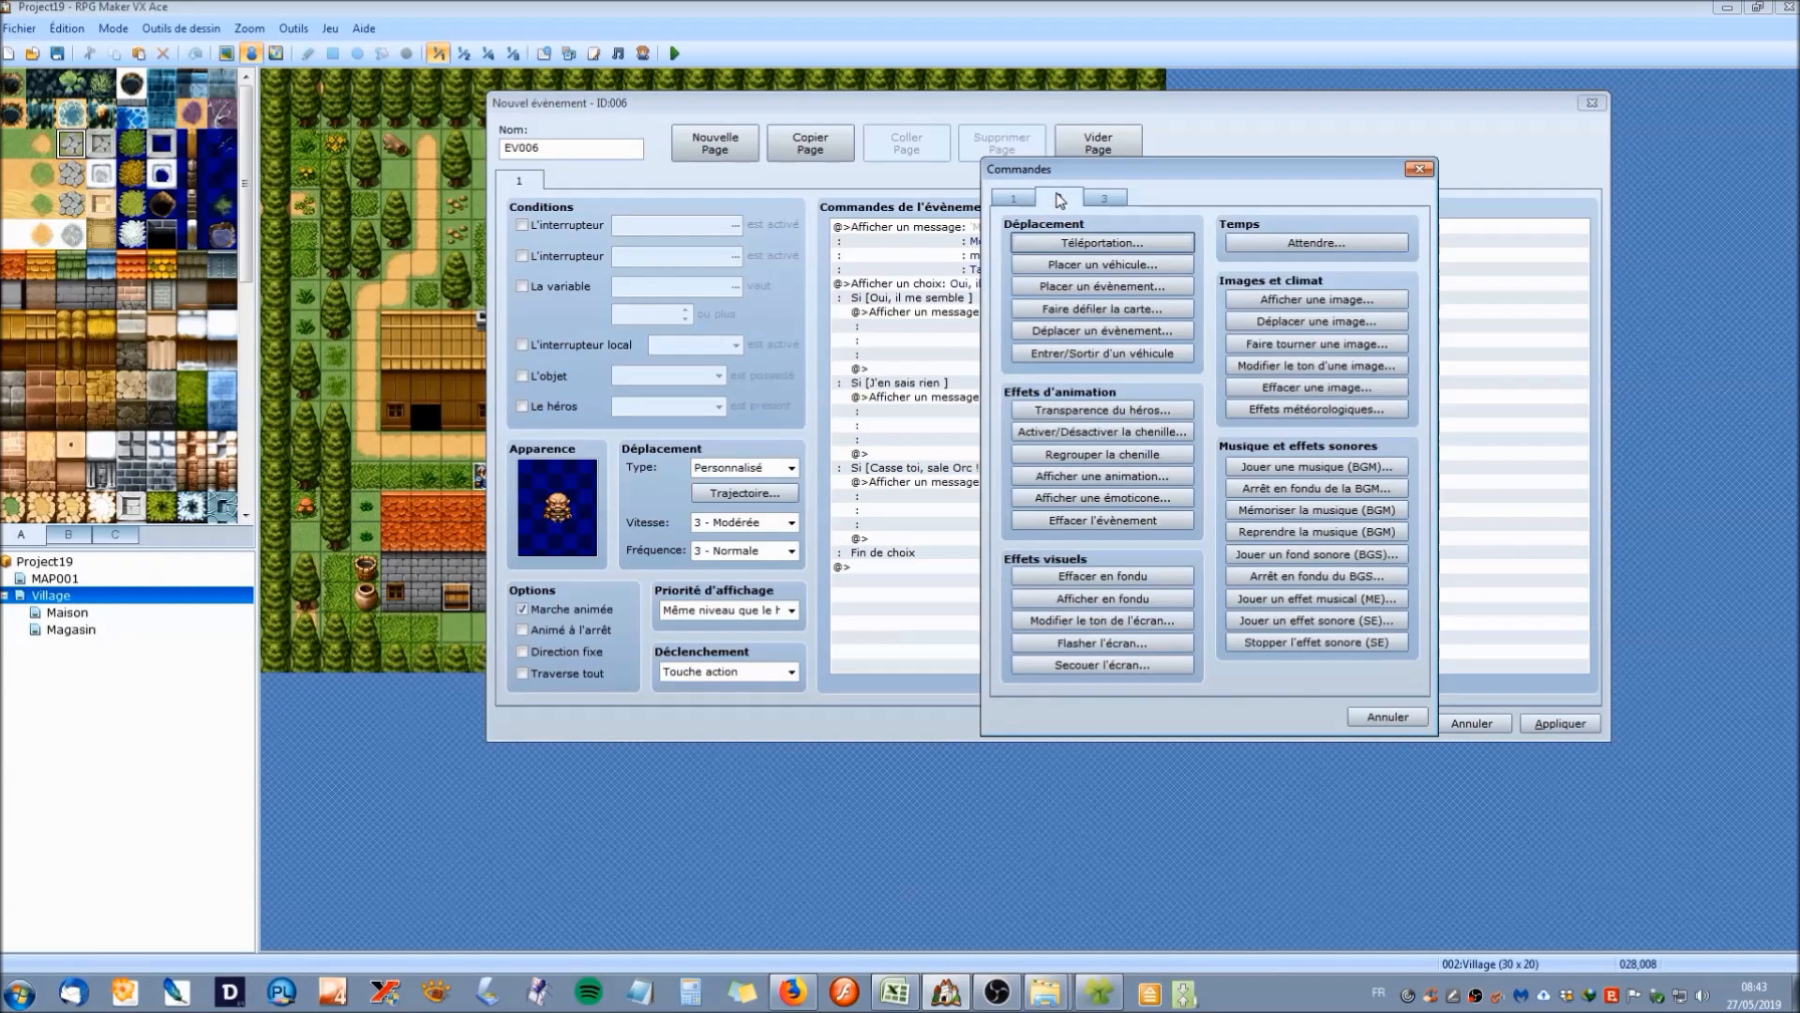
{"action": "left_click", "coordinate": [1417, 169]}
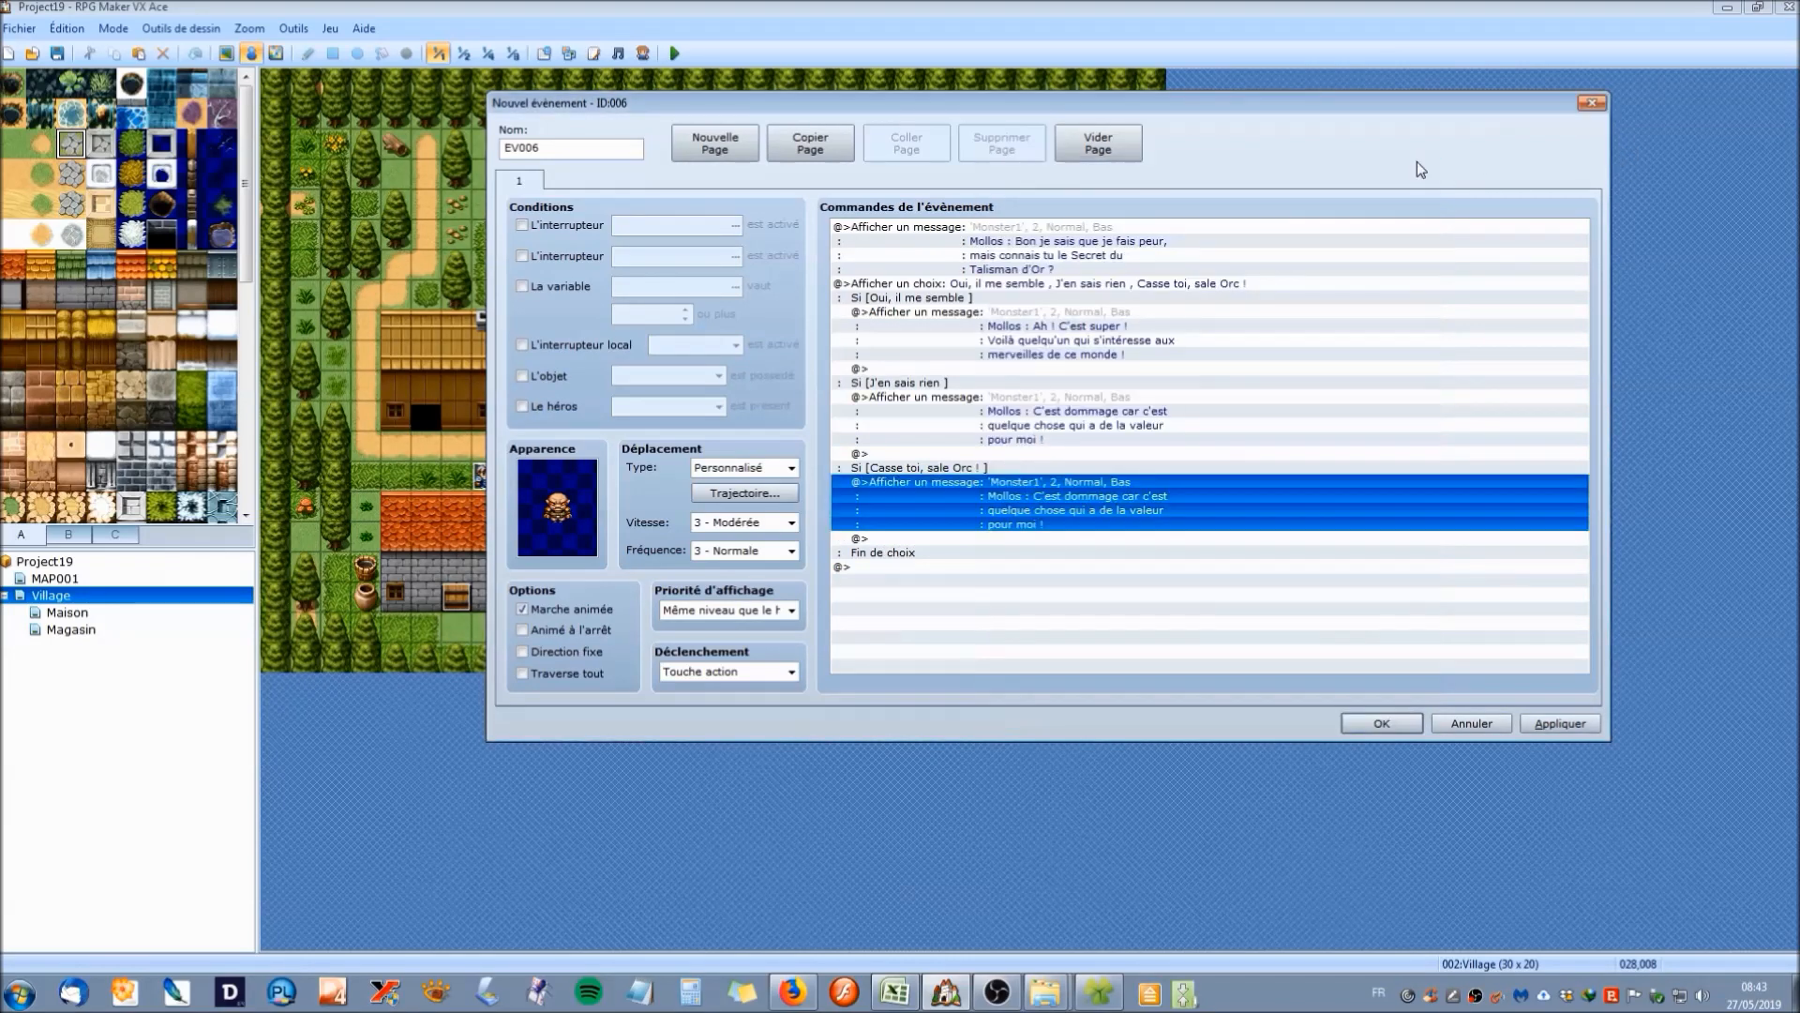
Name the new event "Mollos".
{"action": "double_click", "coordinate": [565, 146]}
{"action": "type", "text": "Mollos"}
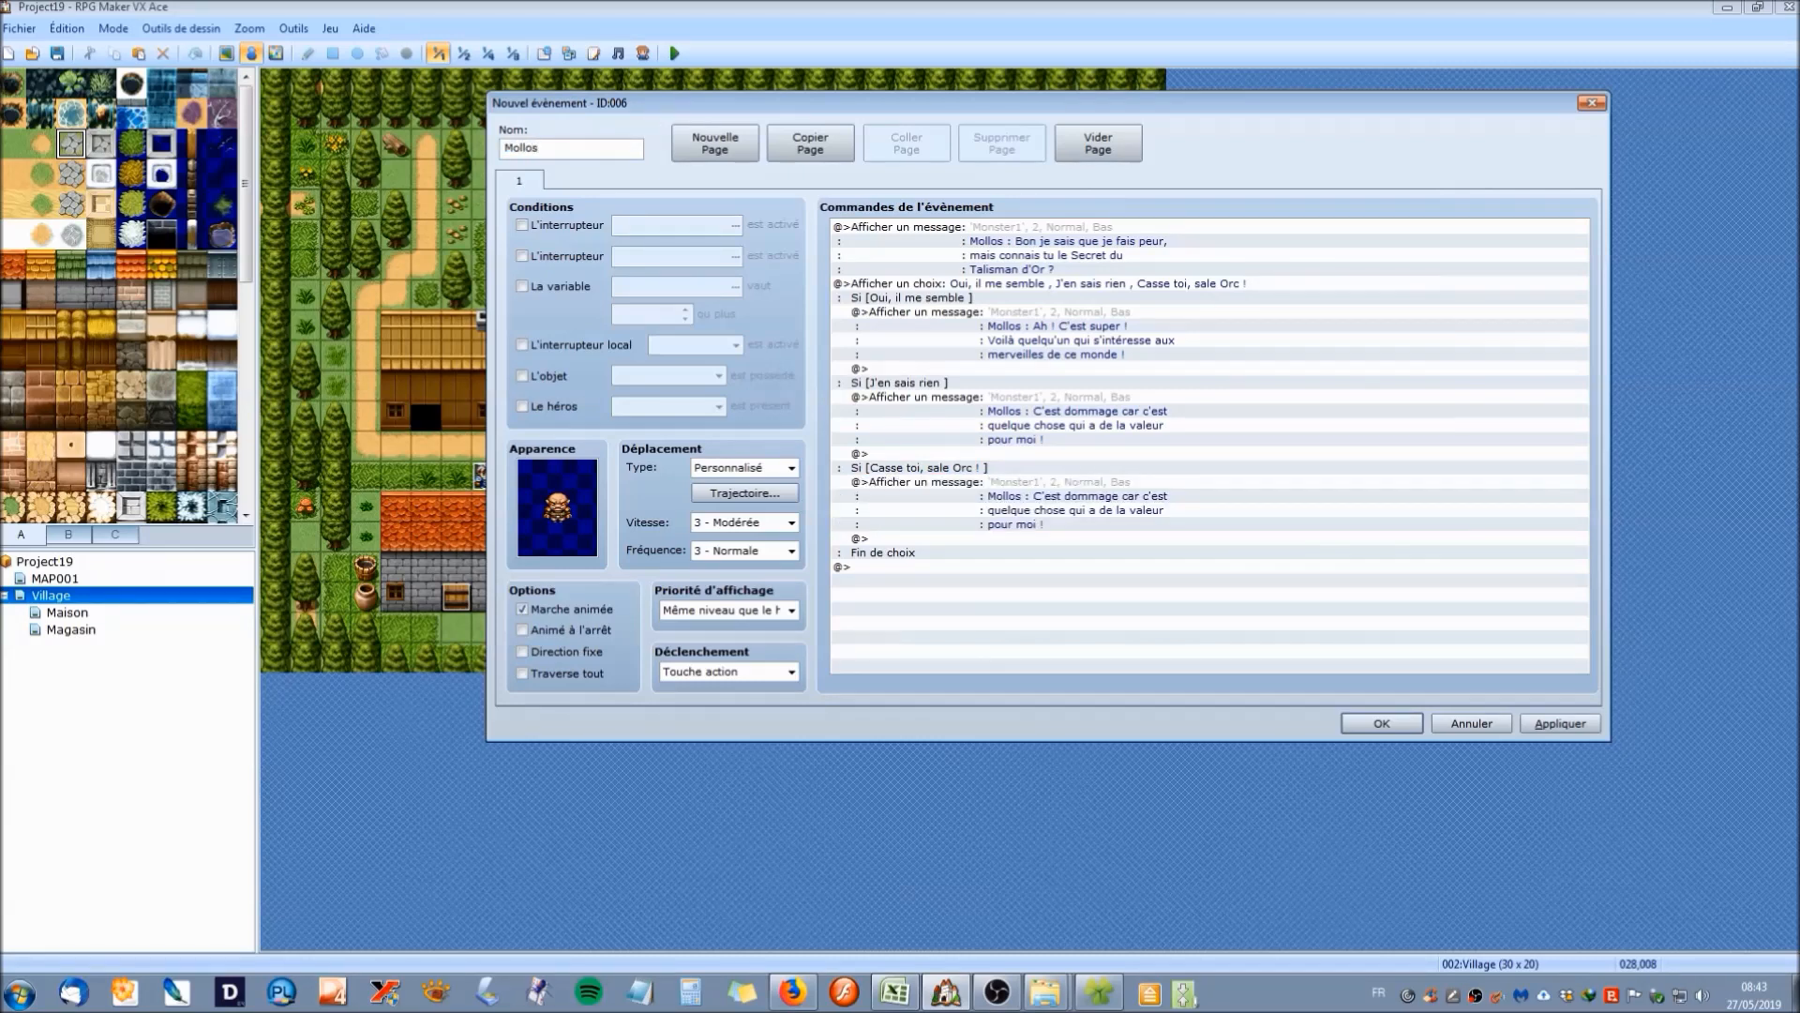
{"action": "left_click", "coordinate": [1074, 612]}
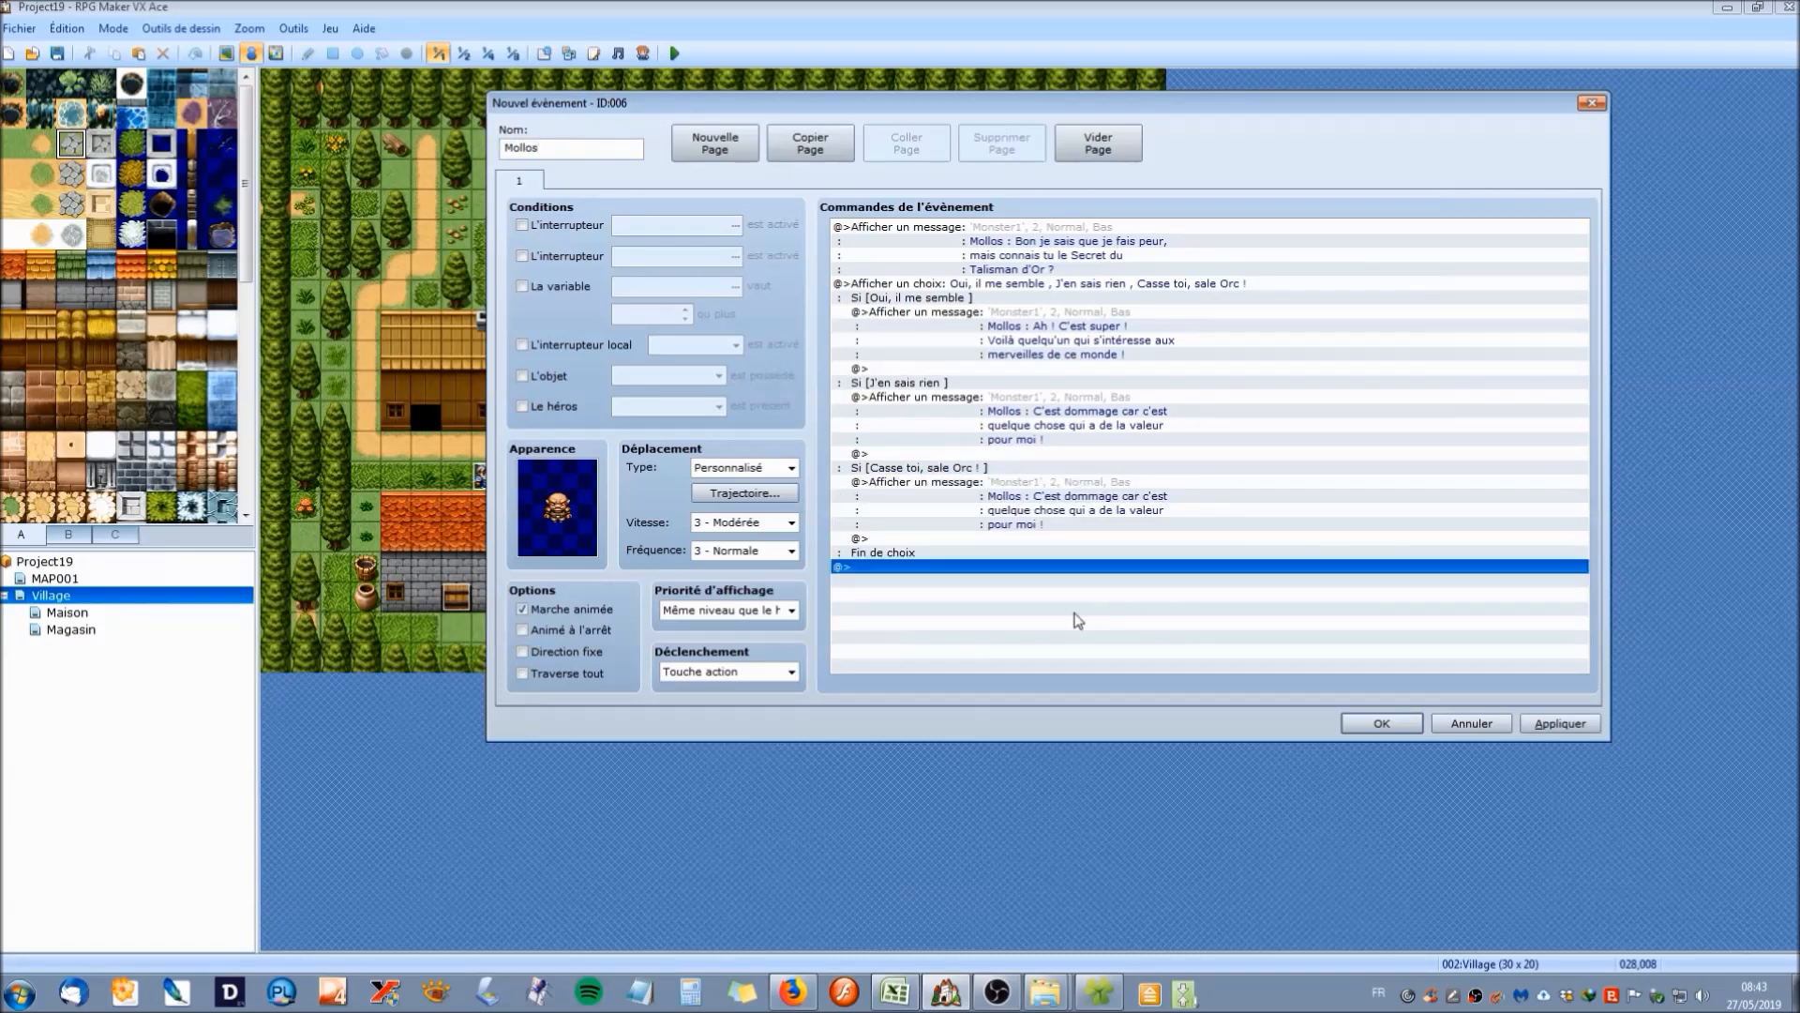
Insert an Exclamation emoticon on Héros before the message in the "Casse toi, sale Orc !" branch, and apply and close the event.
{"action": "left_click", "coordinate": [1011, 488]}
{"action": "key", "text": "Insert"}
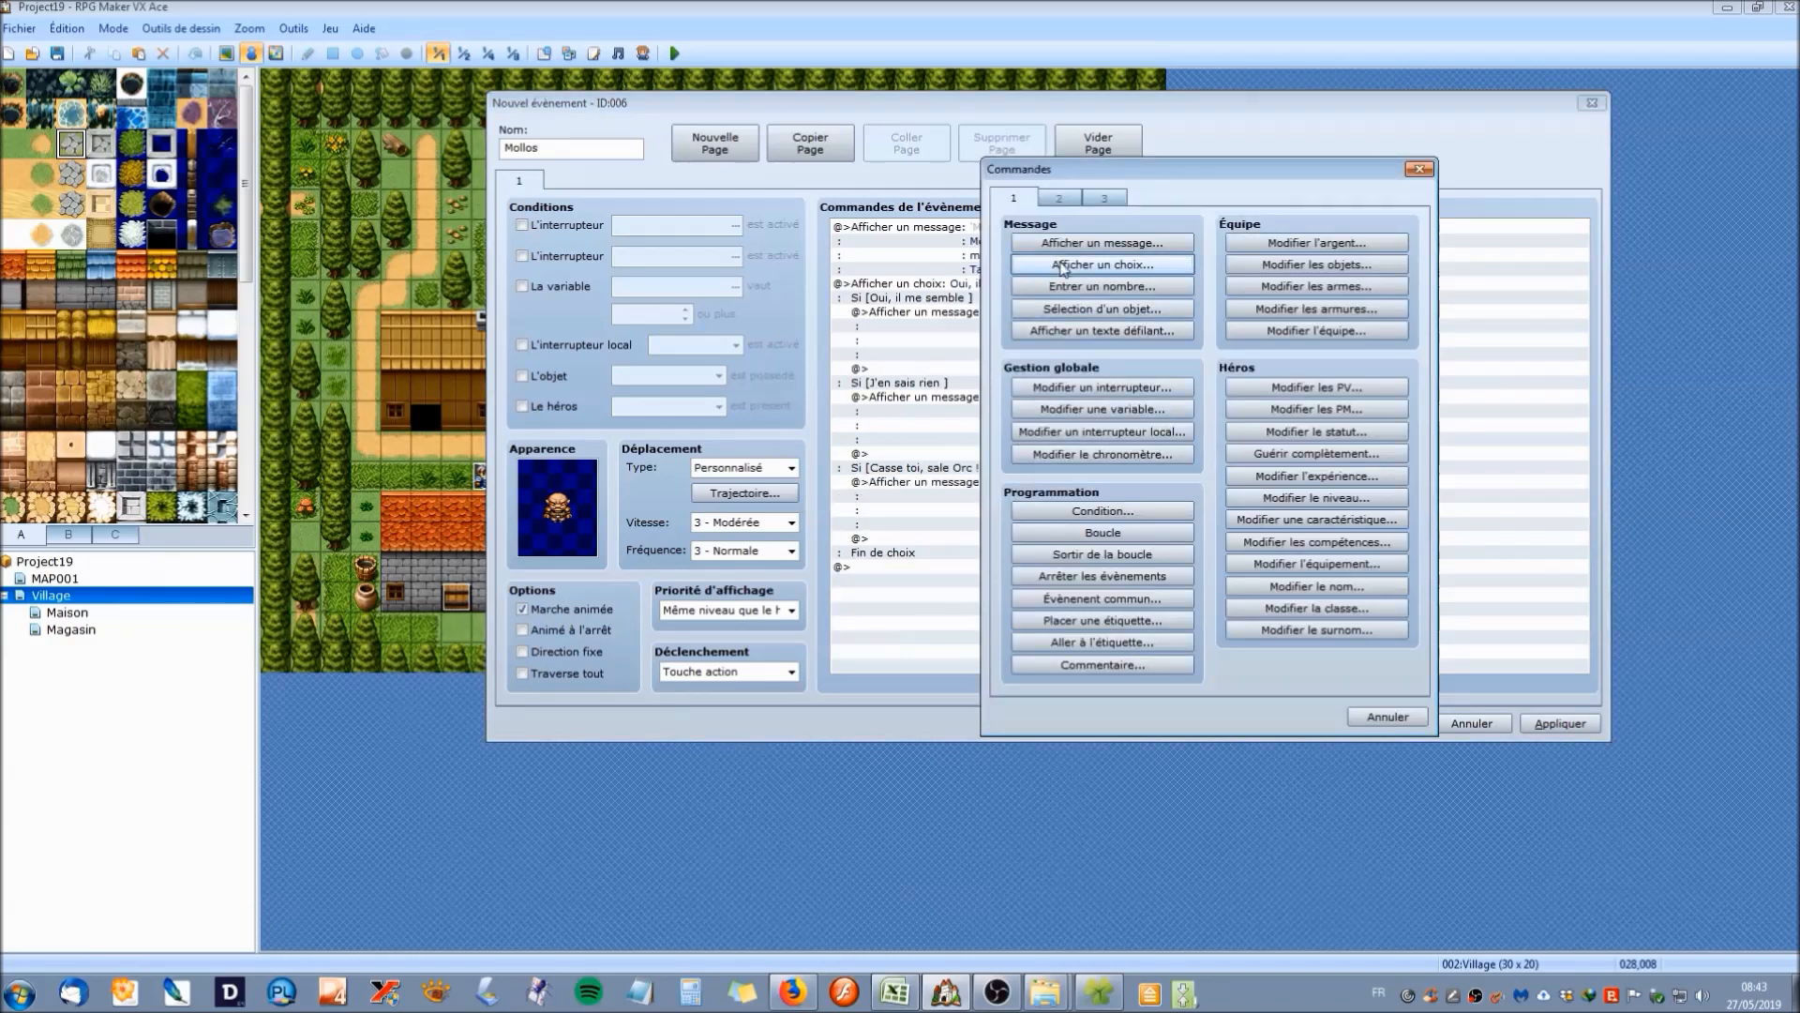
{"action": "left_click", "coordinate": [1058, 198]}
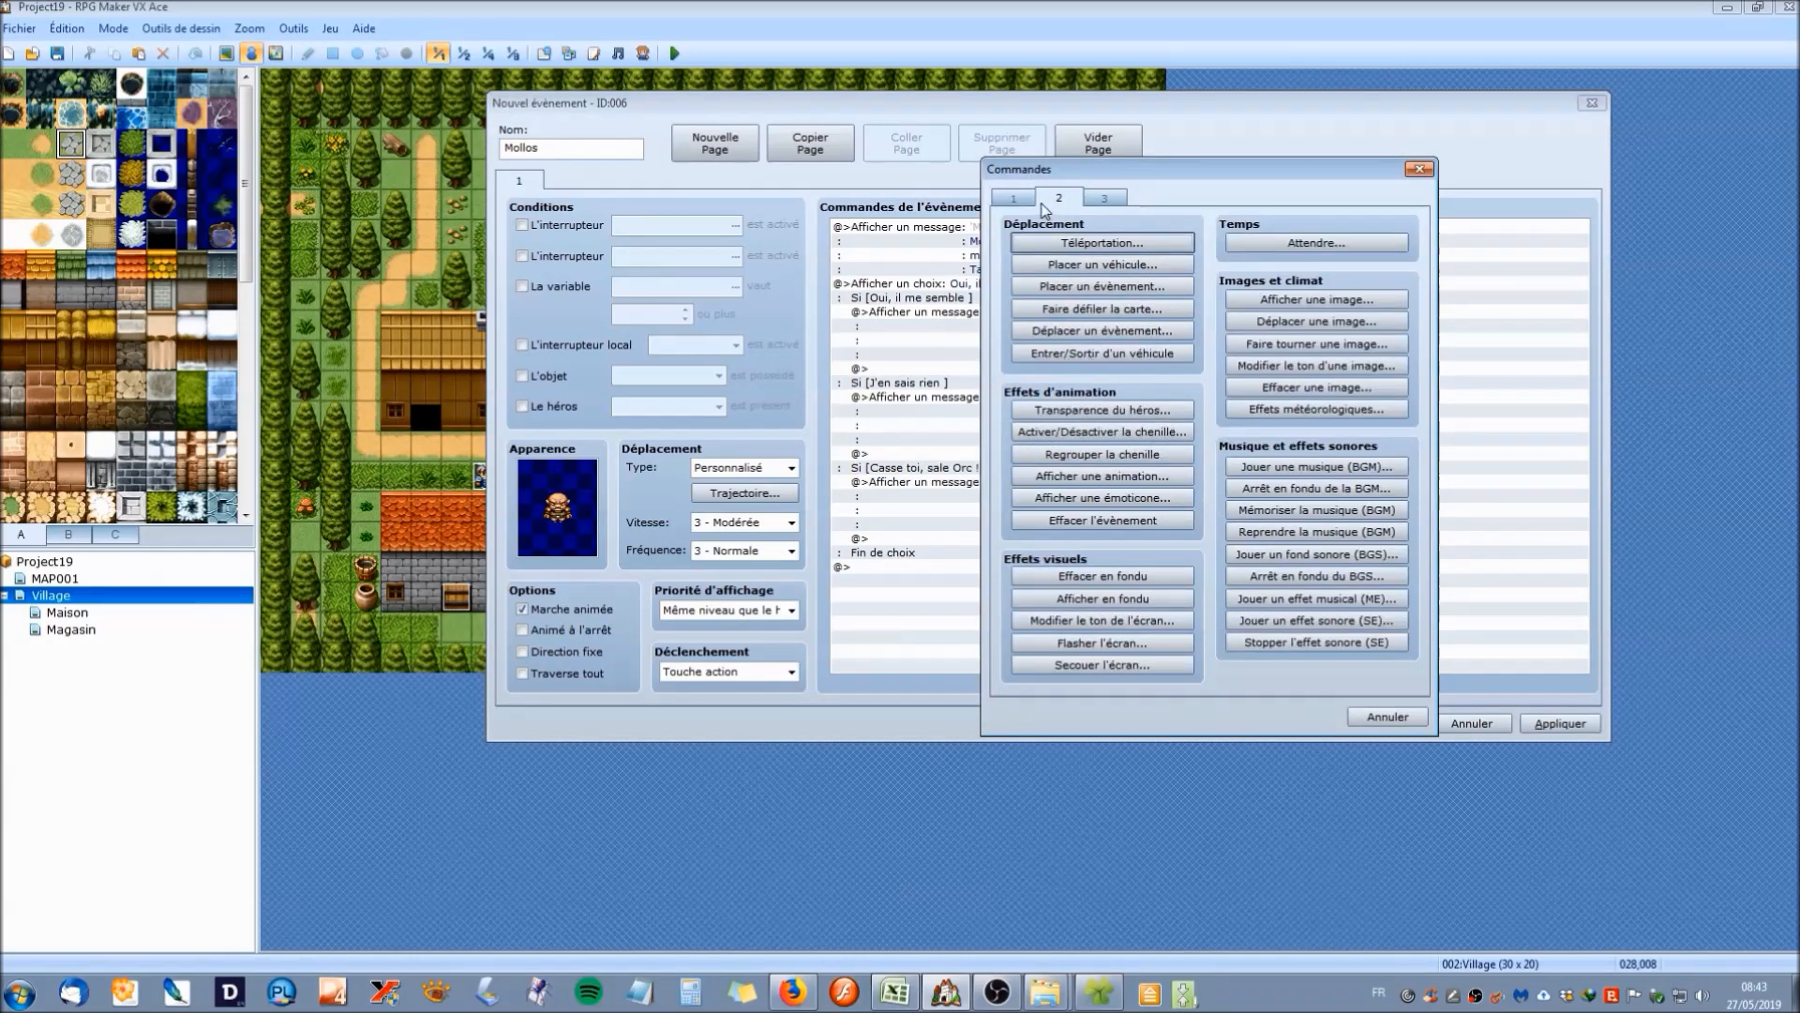
{"action": "left_click", "coordinate": [1103, 498]}
{"action": "left_click", "coordinate": [1116, 428]}
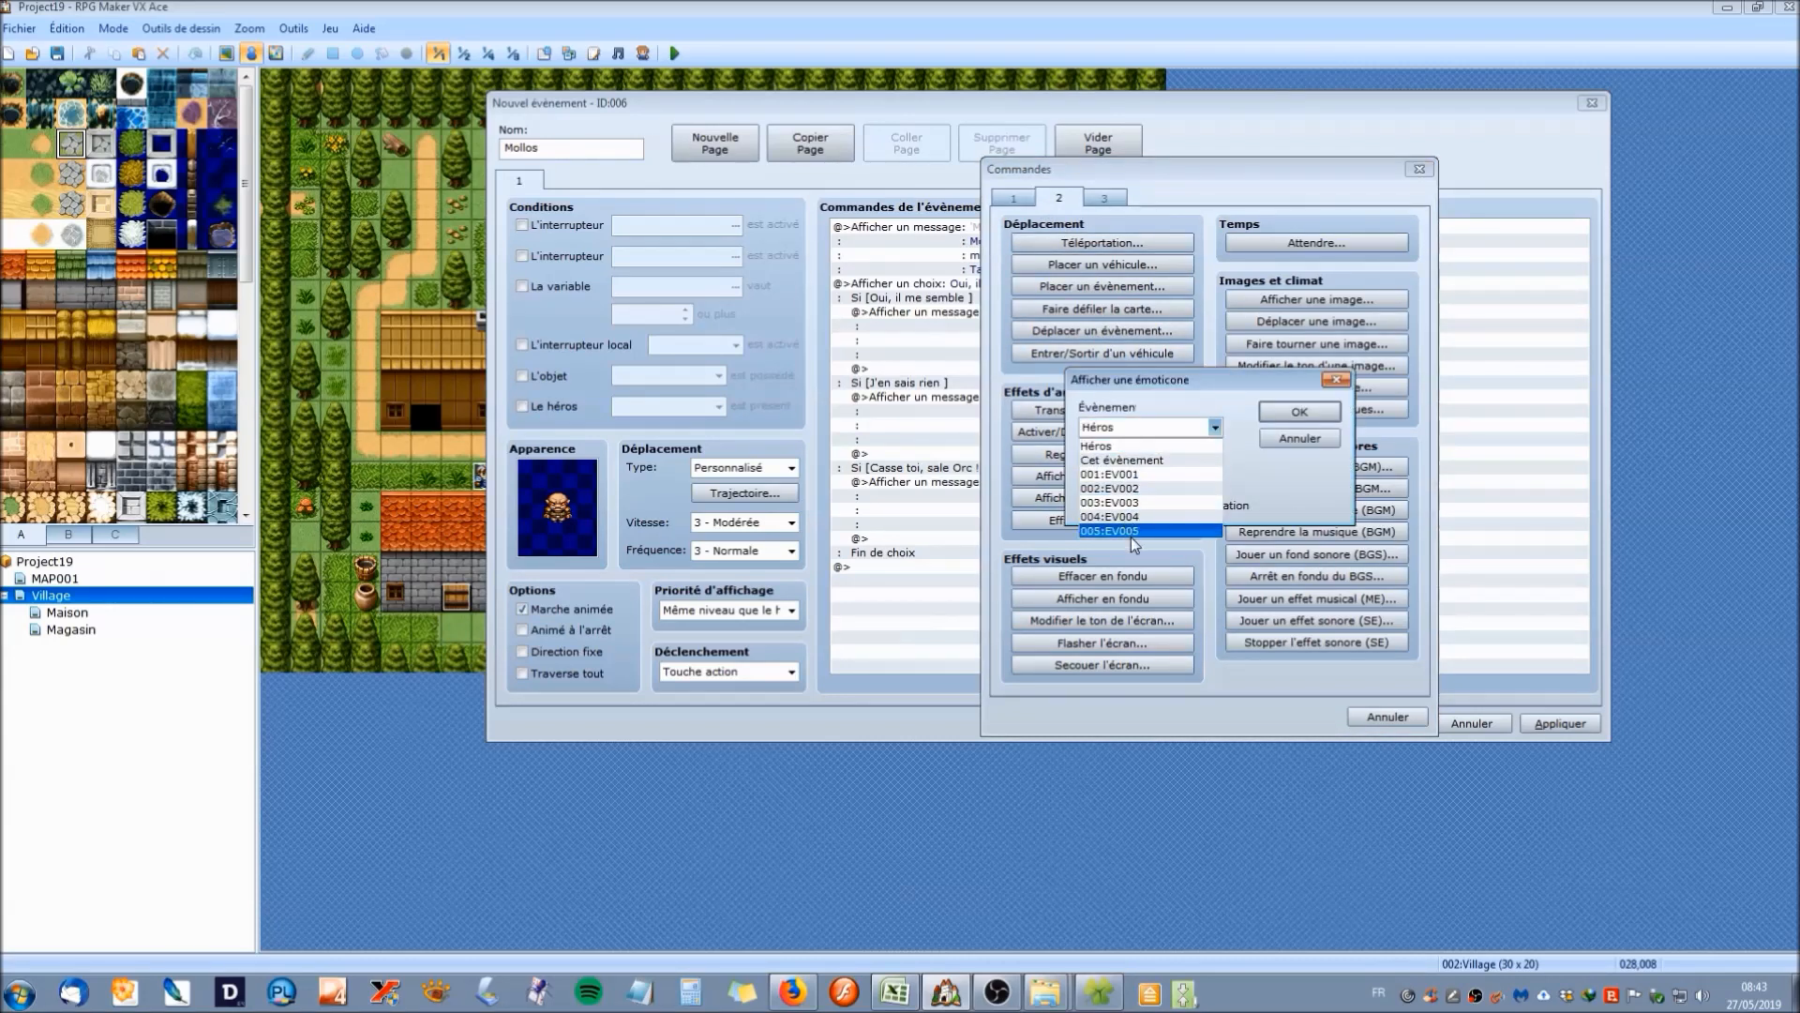
{"action": "left_click", "coordinate": [1265, 489]}
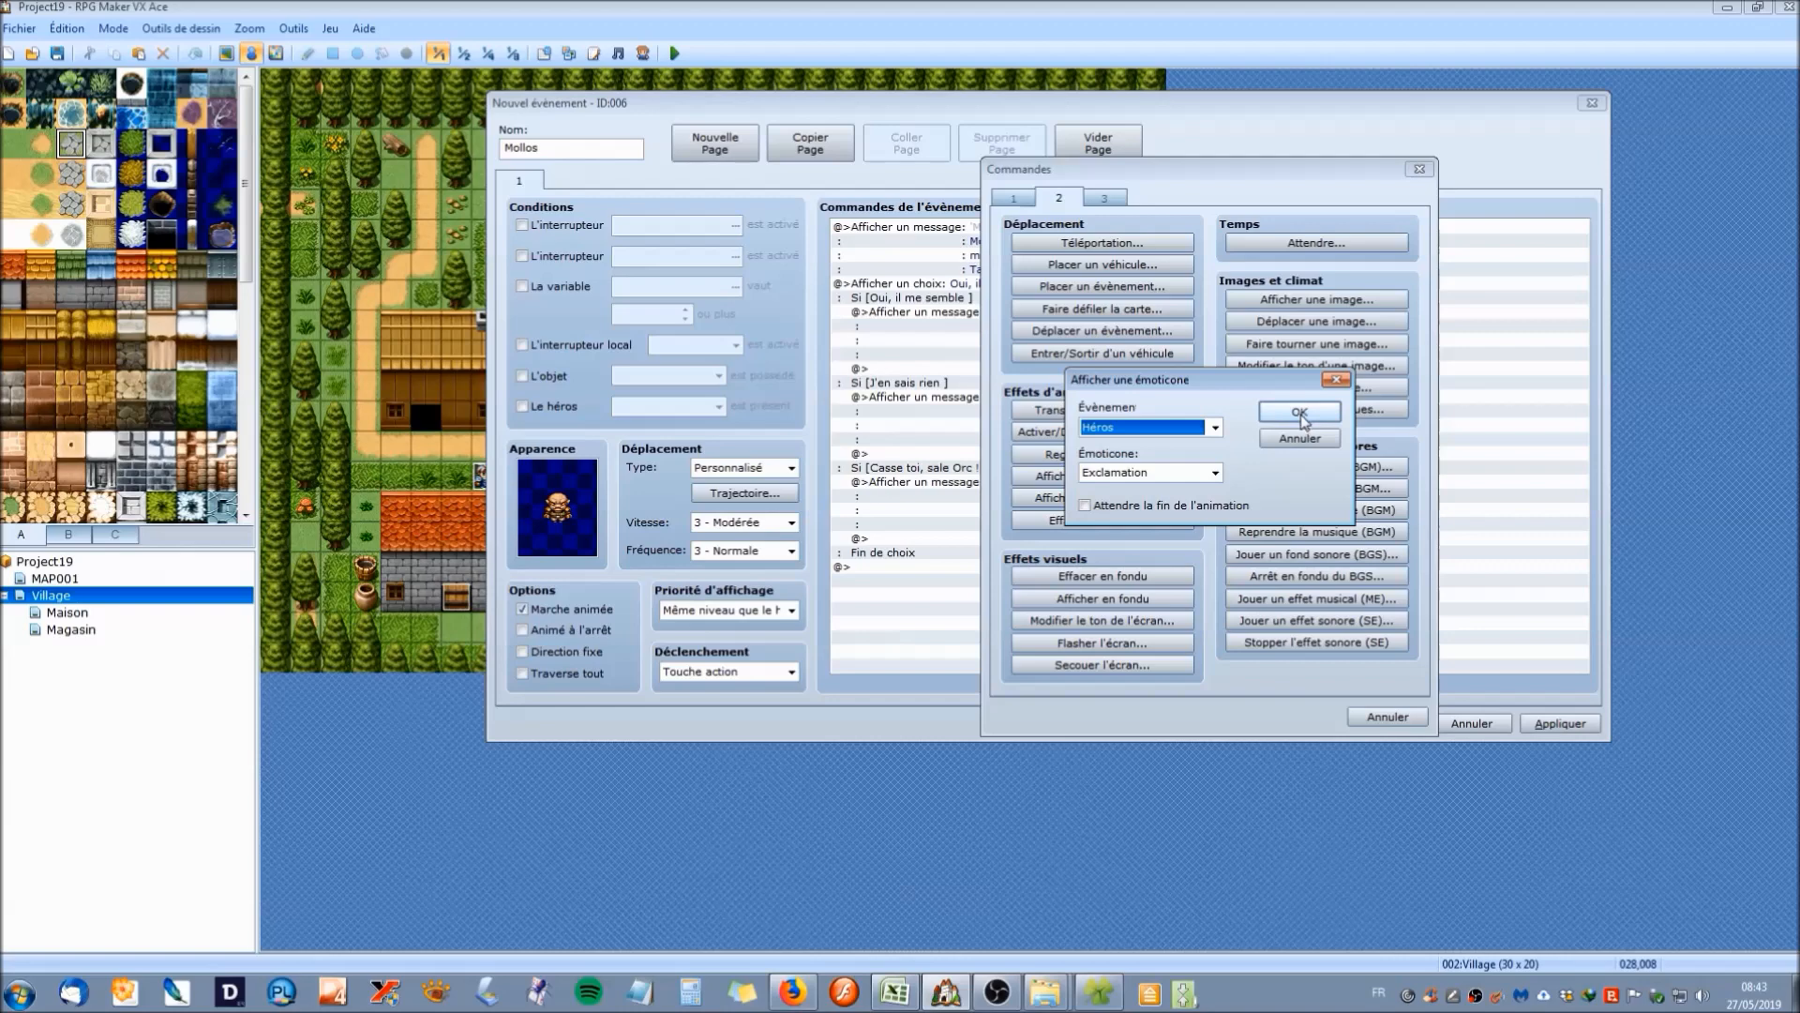
{"action": "left_click", "coordinate": [1298, 411]}
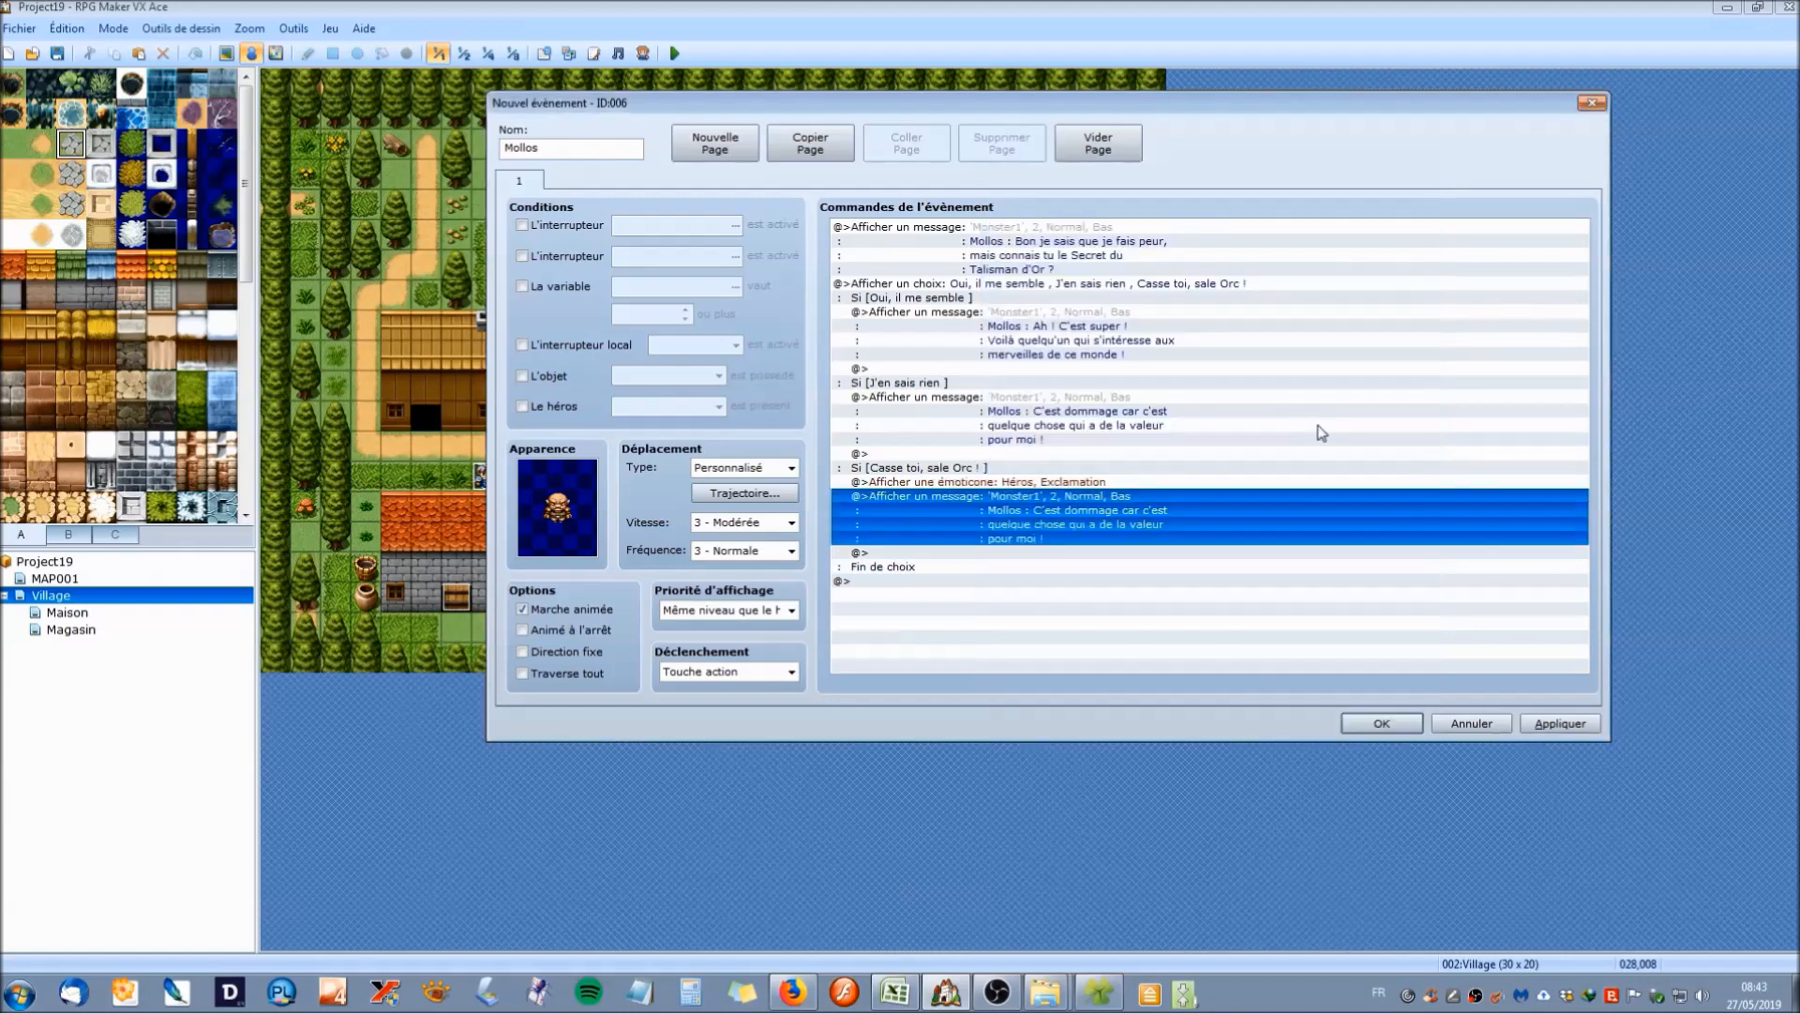
{"action": "left_click", "coordinate": [1561, 720]}
{"action": "left_click", "coordinate": [1379, 724]}
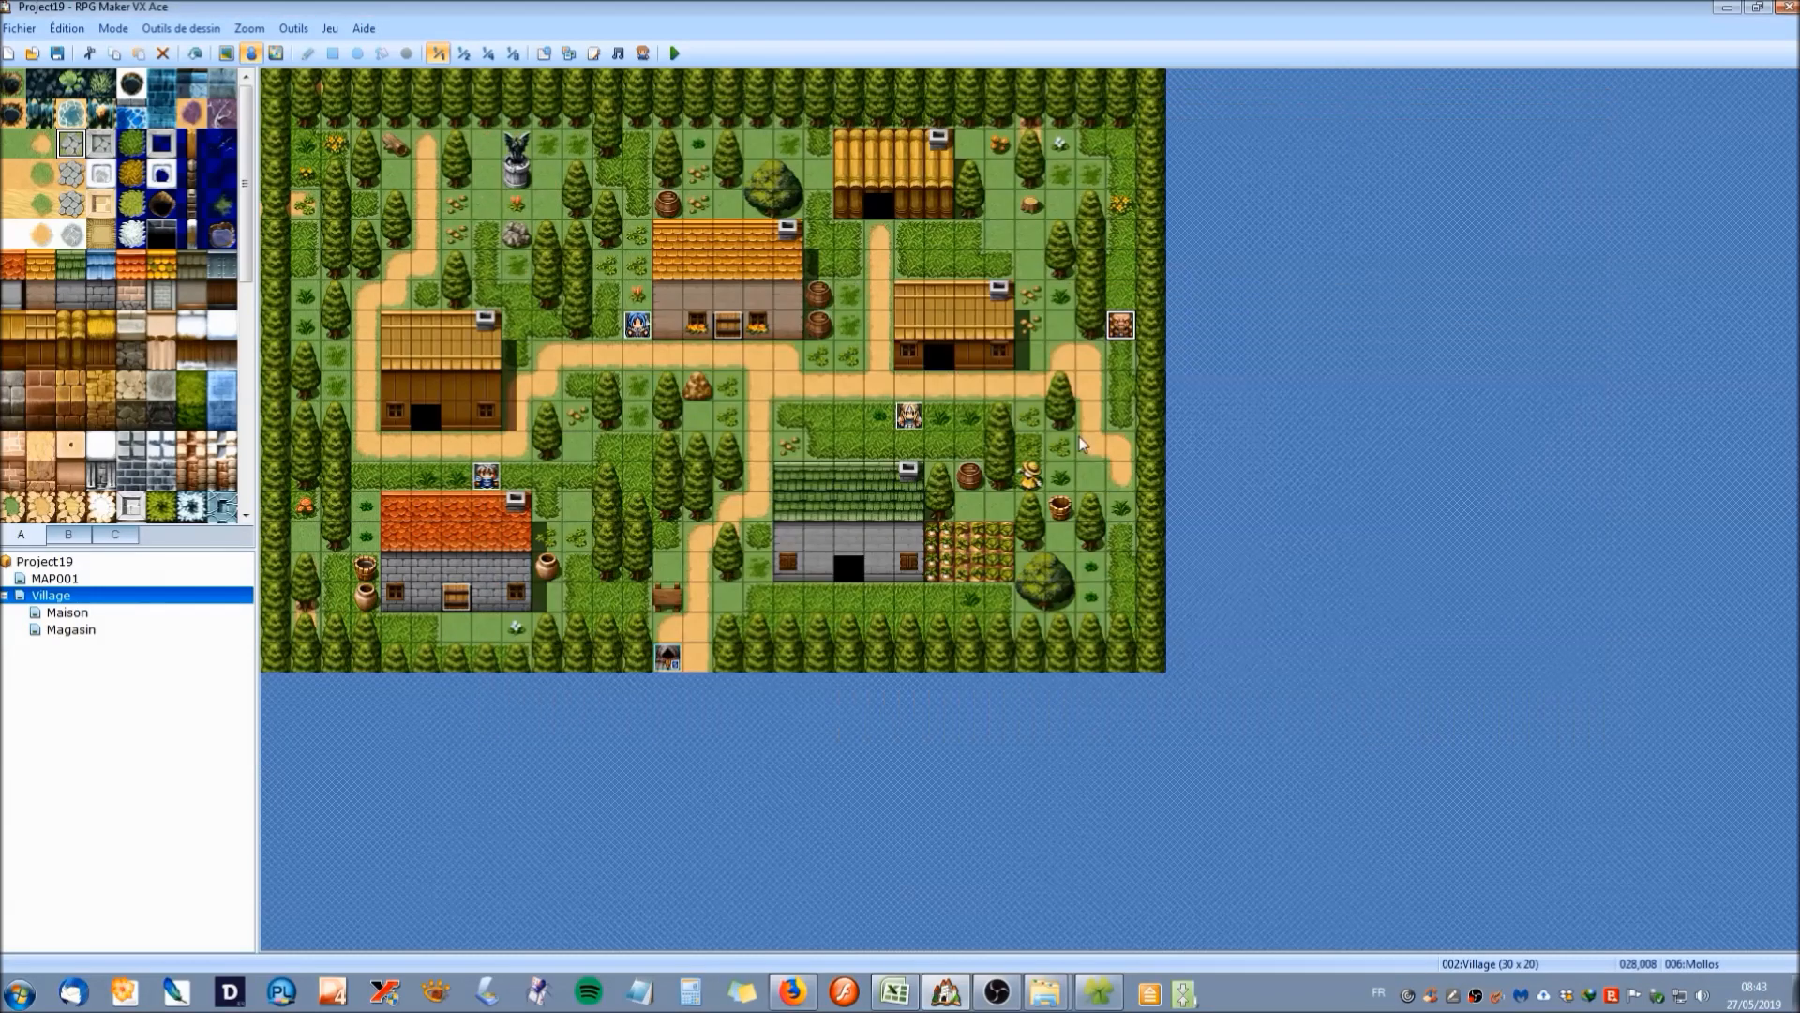
Reopen the Mollos event and change the emoticon command's target to 006:Mollos and its emoticon to Colère.
{"action": "double_click", "coordinate": [1122, 326]}
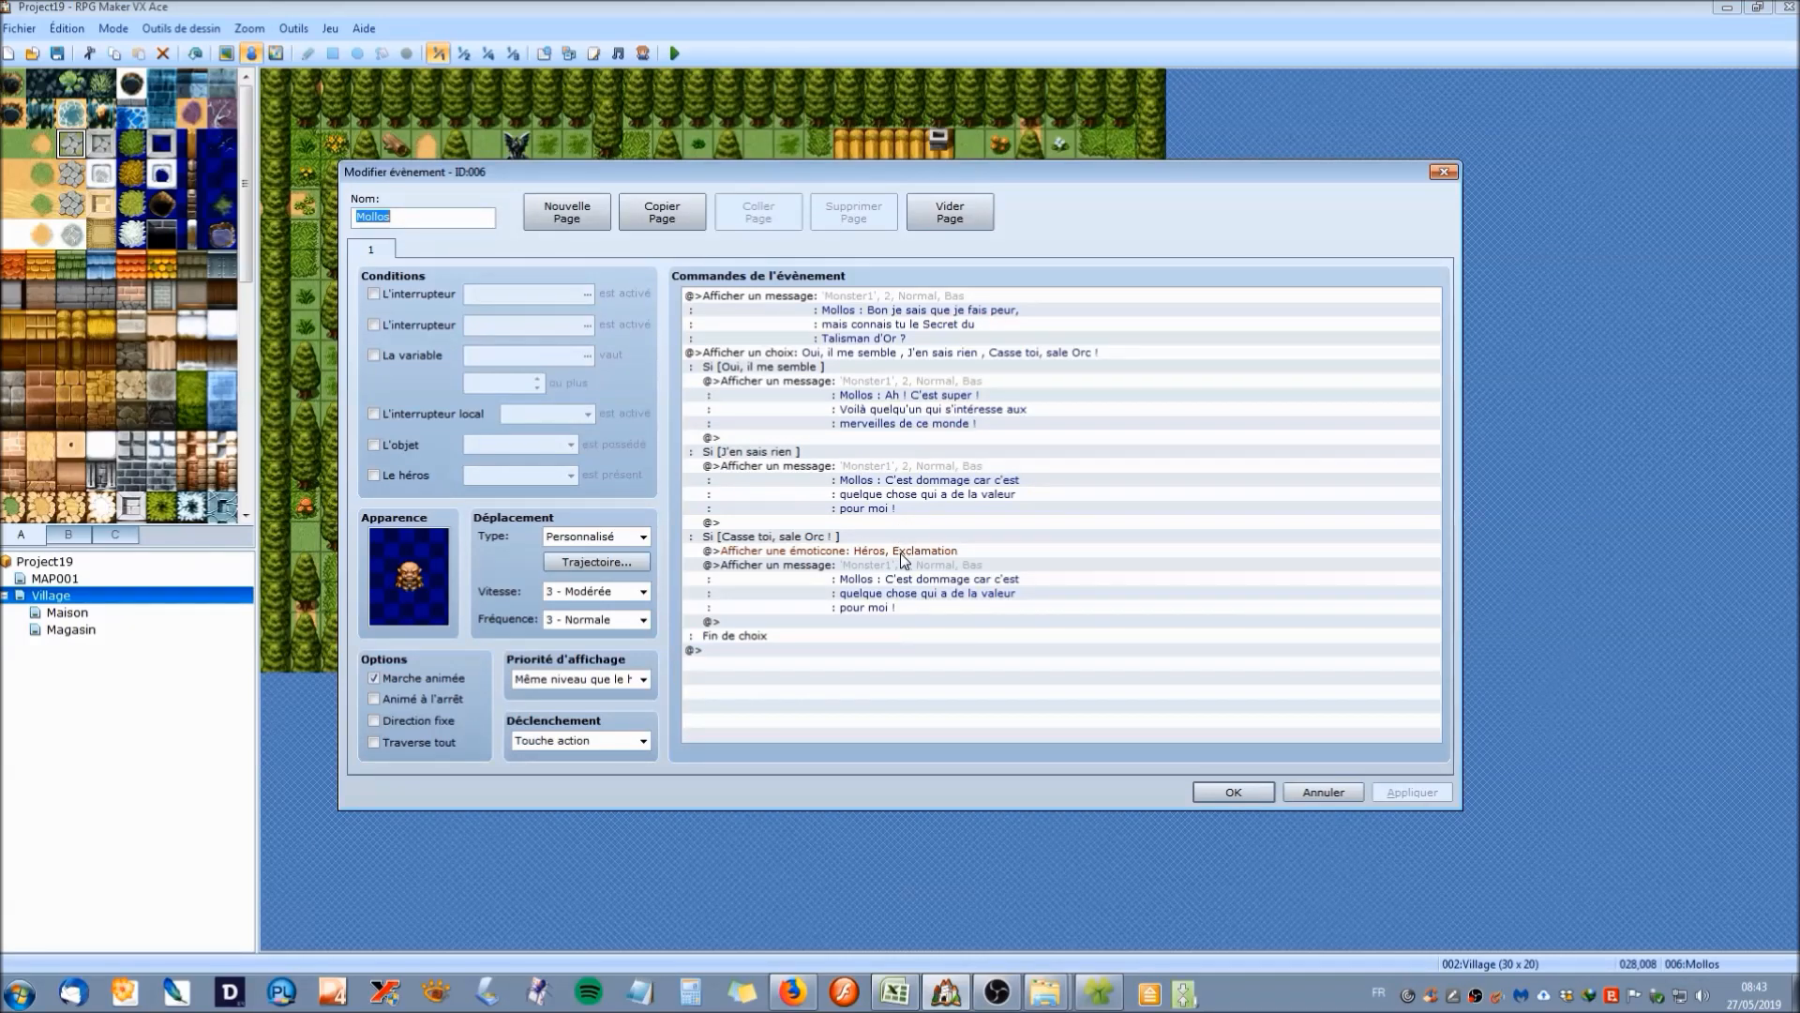
{"action": "right_click", "coordinate": [822, 554]}
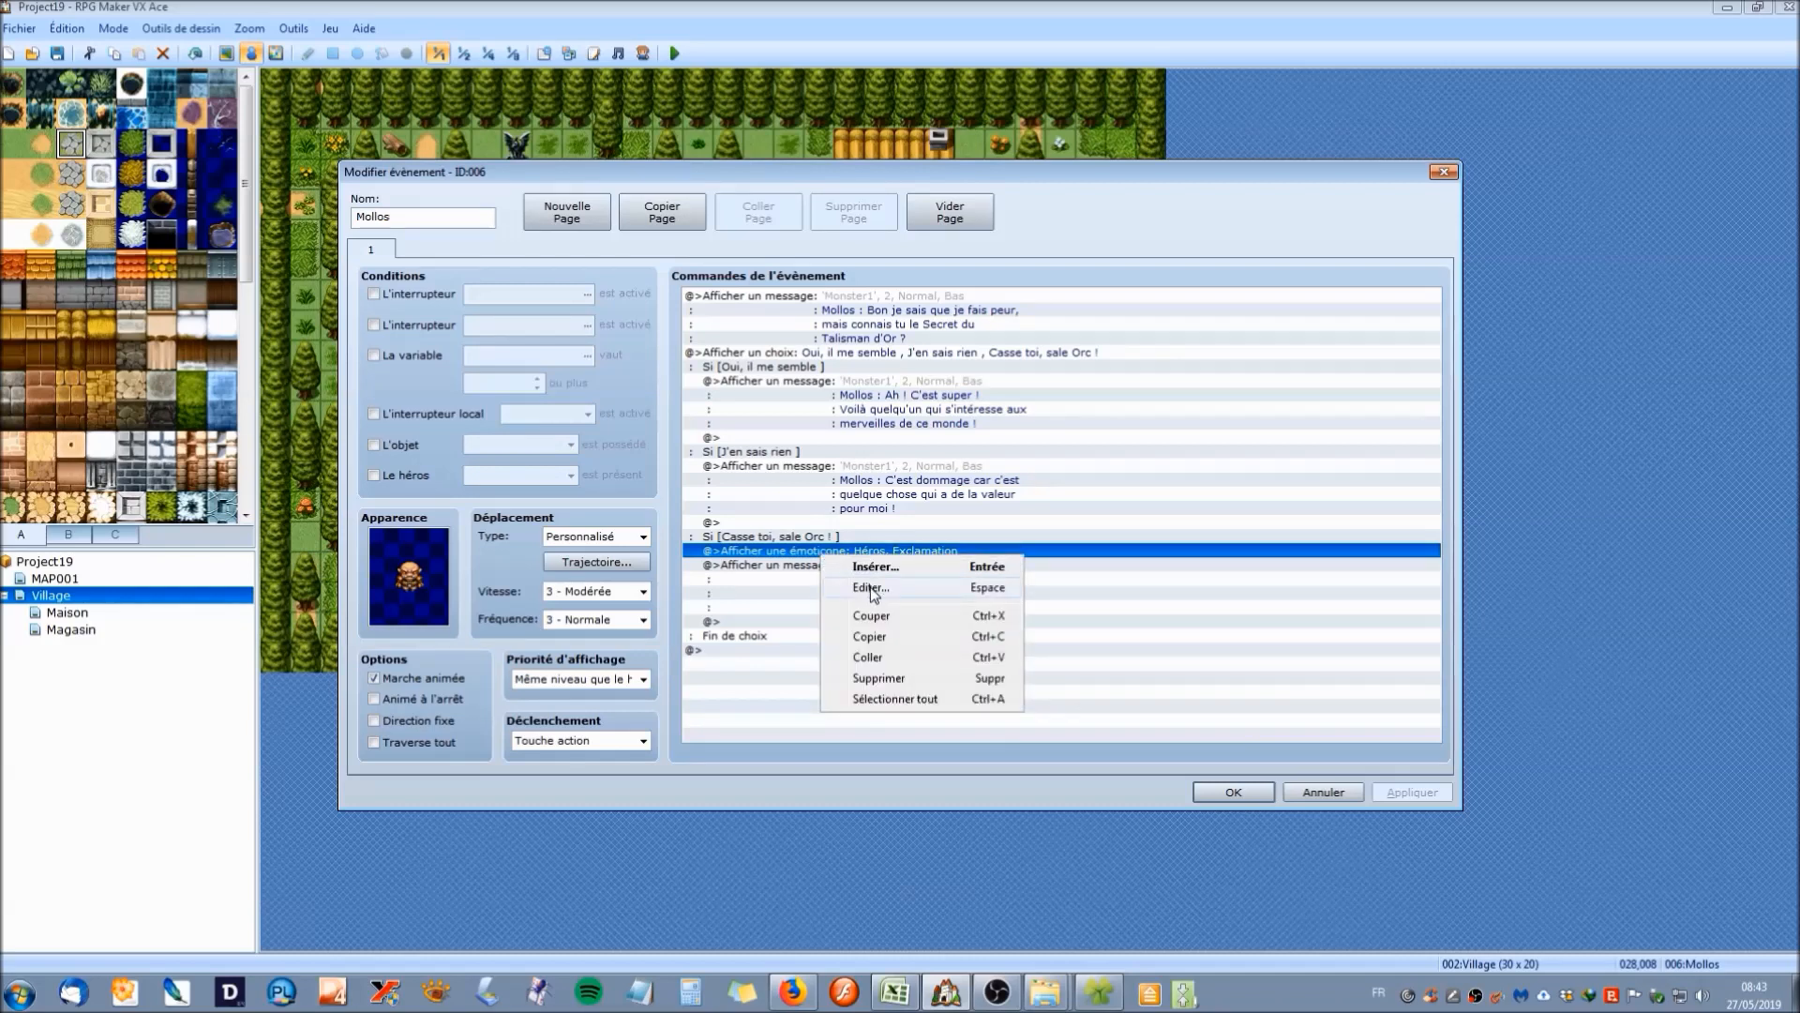
{"action": "left_click", "coordinate": [871, 588]}
{"action": "left_click", "coordinate": [1003, 498]}
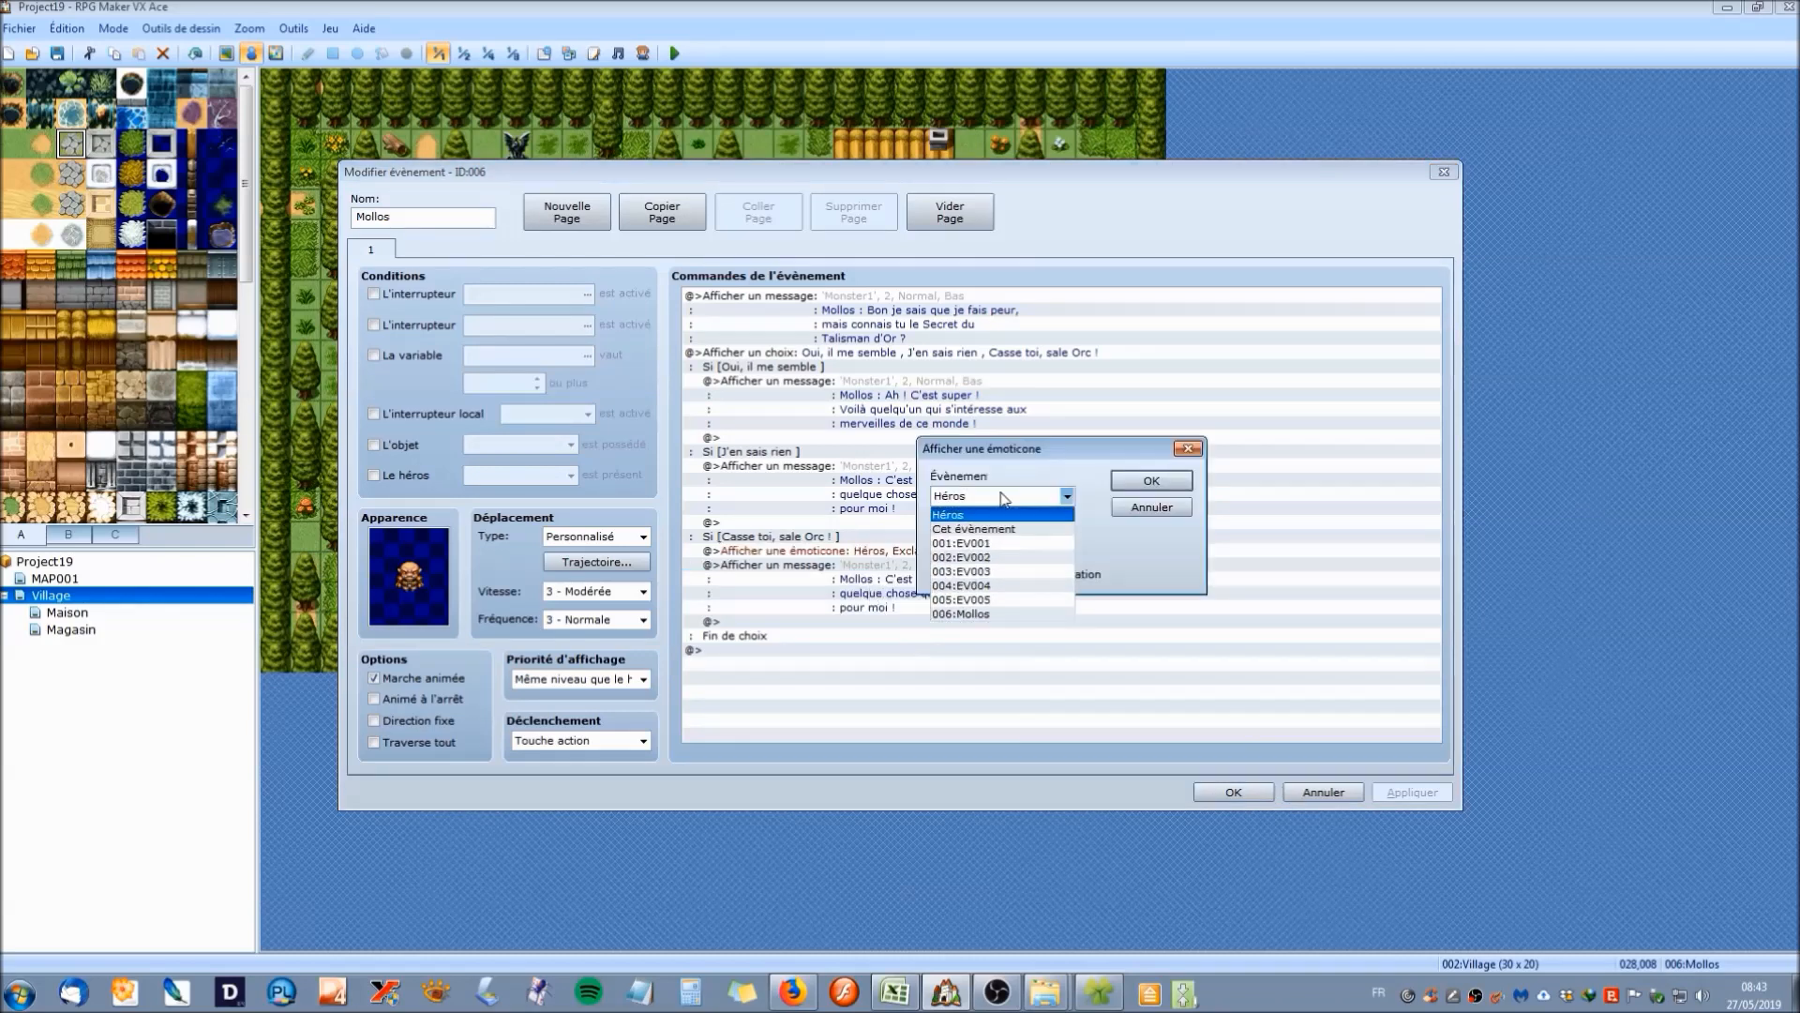
{"action": "left_click", "coordinate": [961, 614]}
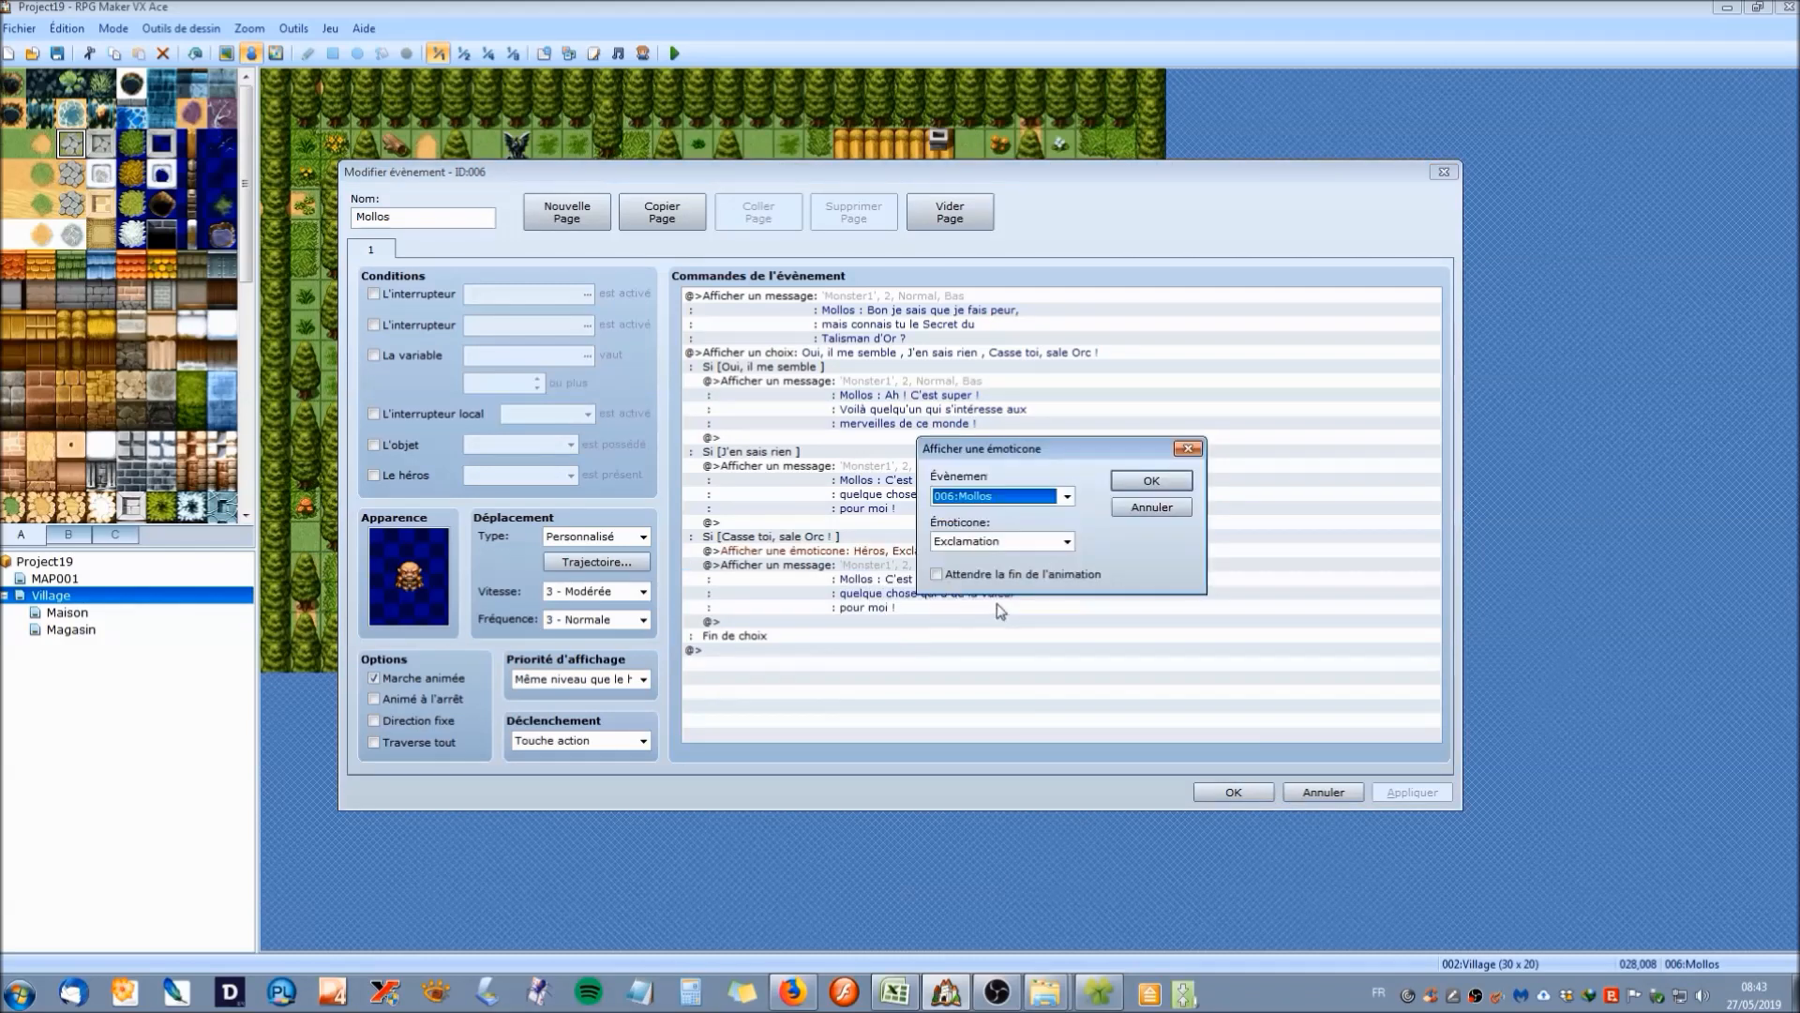
{"action": "left_click", "coordinate": [1007, 543]}
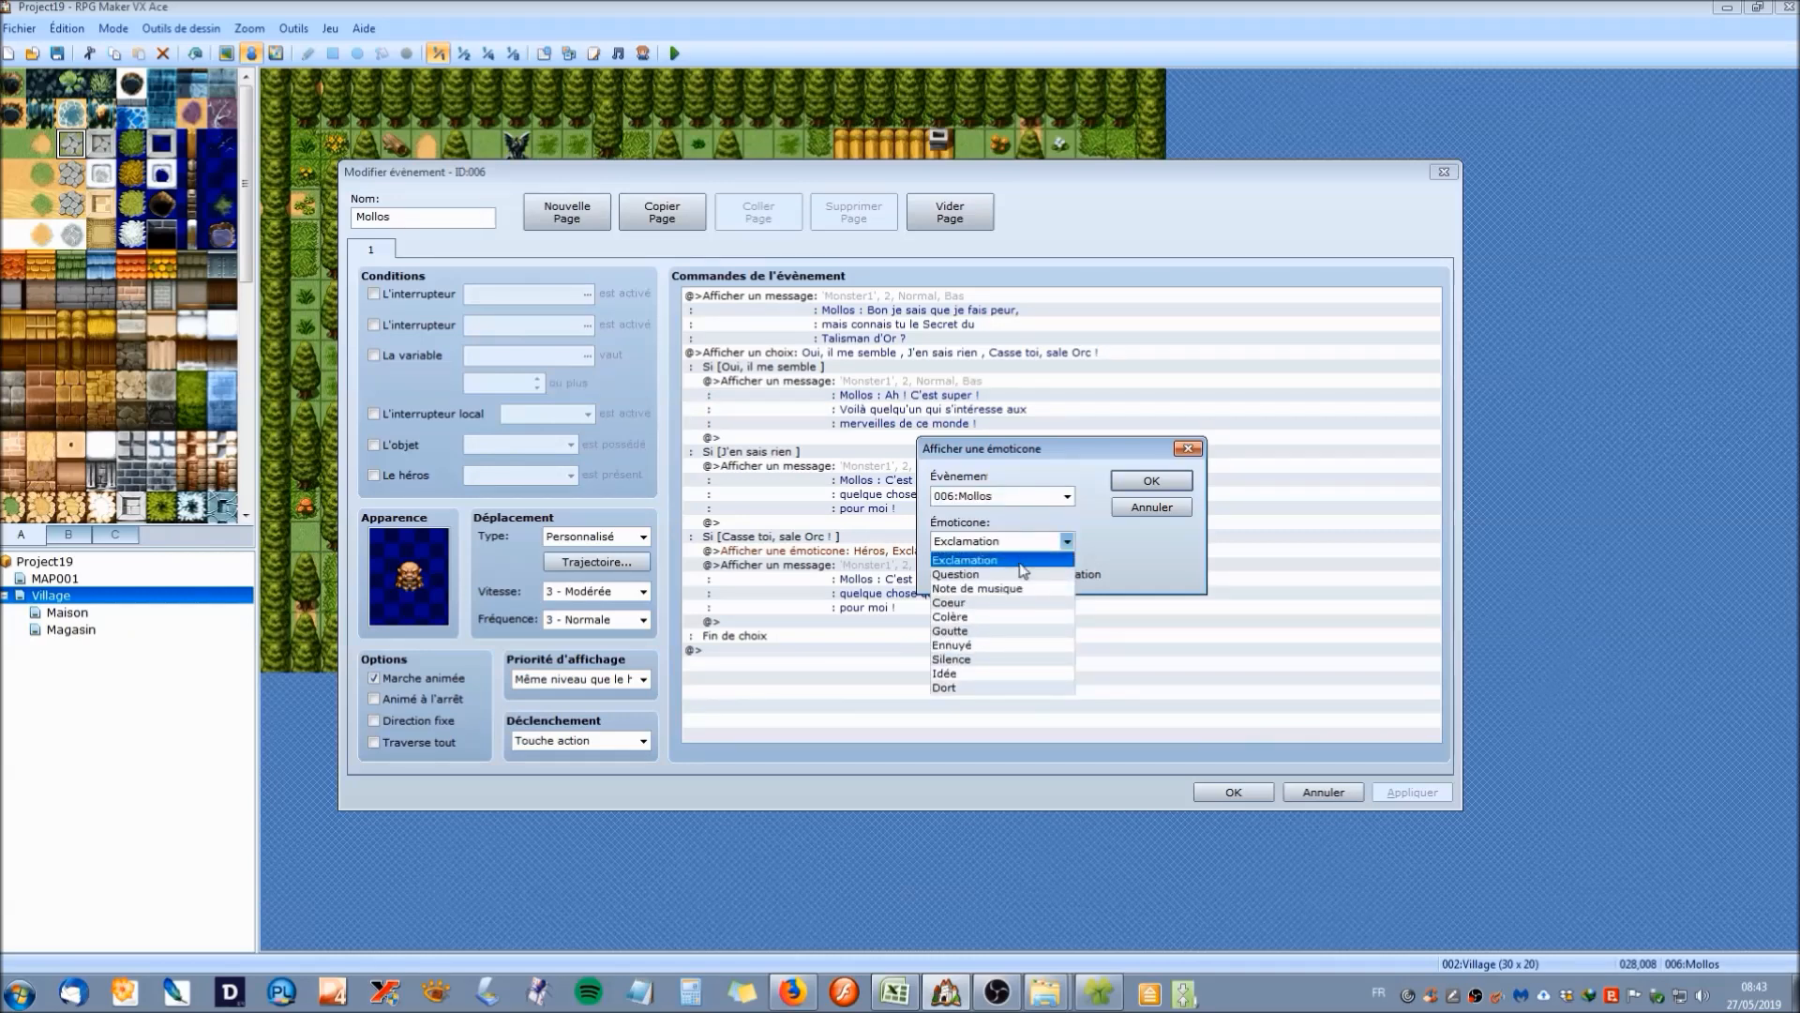
{"action": "left_click", "coordinate": [1008, 619]}
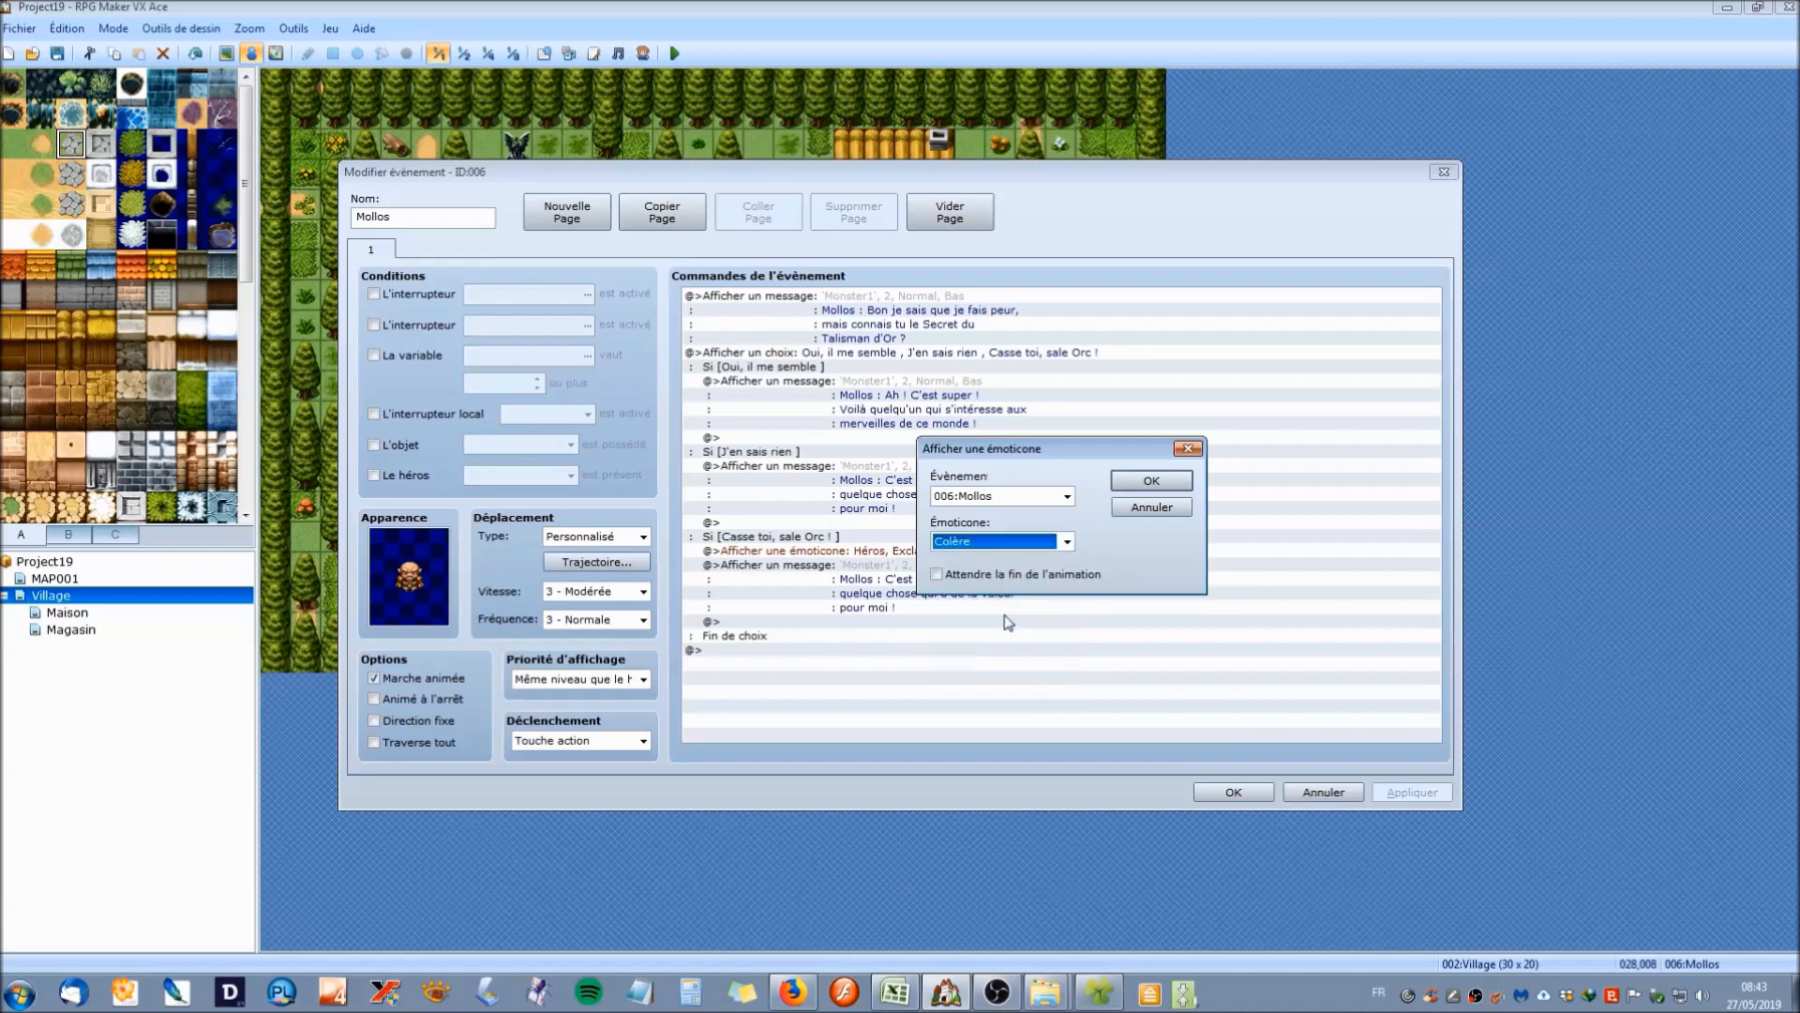
{"action": "left_click", "coordinate": [1137, 495]}
Rewrite the last branch's message as "Mollos : Et oh ça va pas ! Je sais que je ne suis pas beau à voir mais quand même !".
{"action": "right_click", "coordinate": [858, 574]}
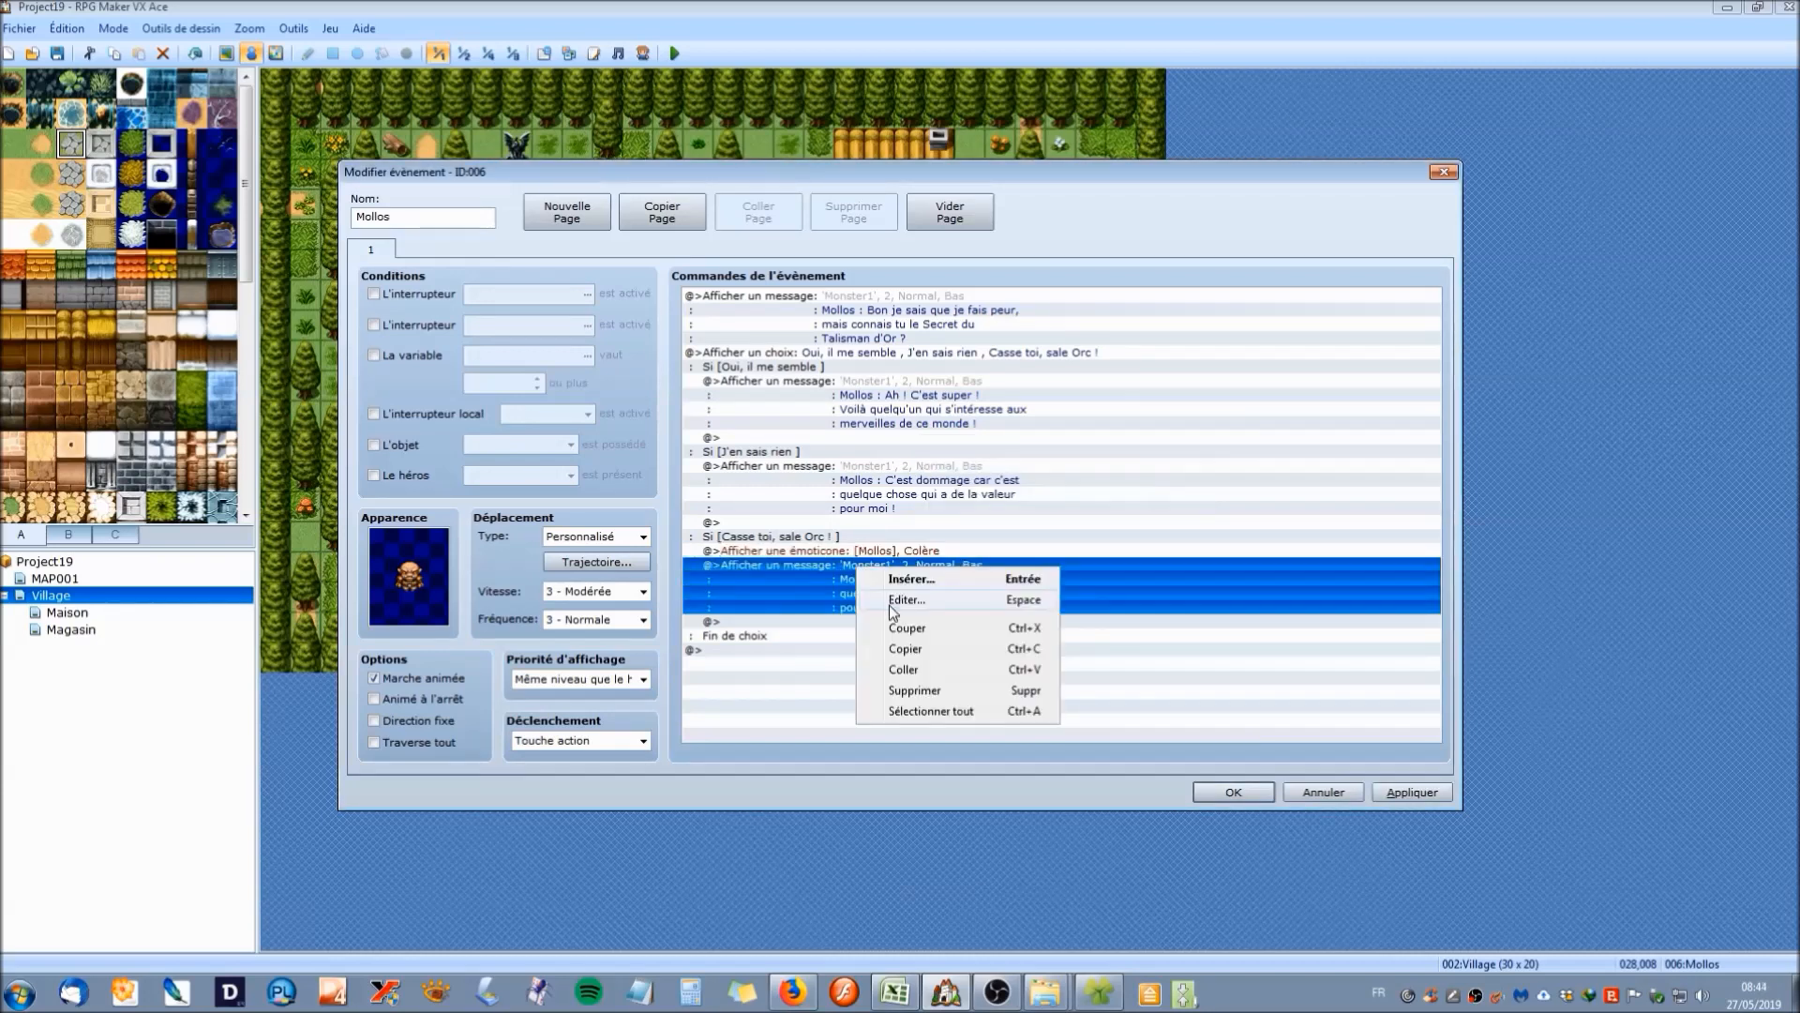
{"action": "left_click", "coordinate": [889, 595]}
{"action": "left_click_drag", "start_coordinate": [992, 490], "coordinate": [993, 465]}
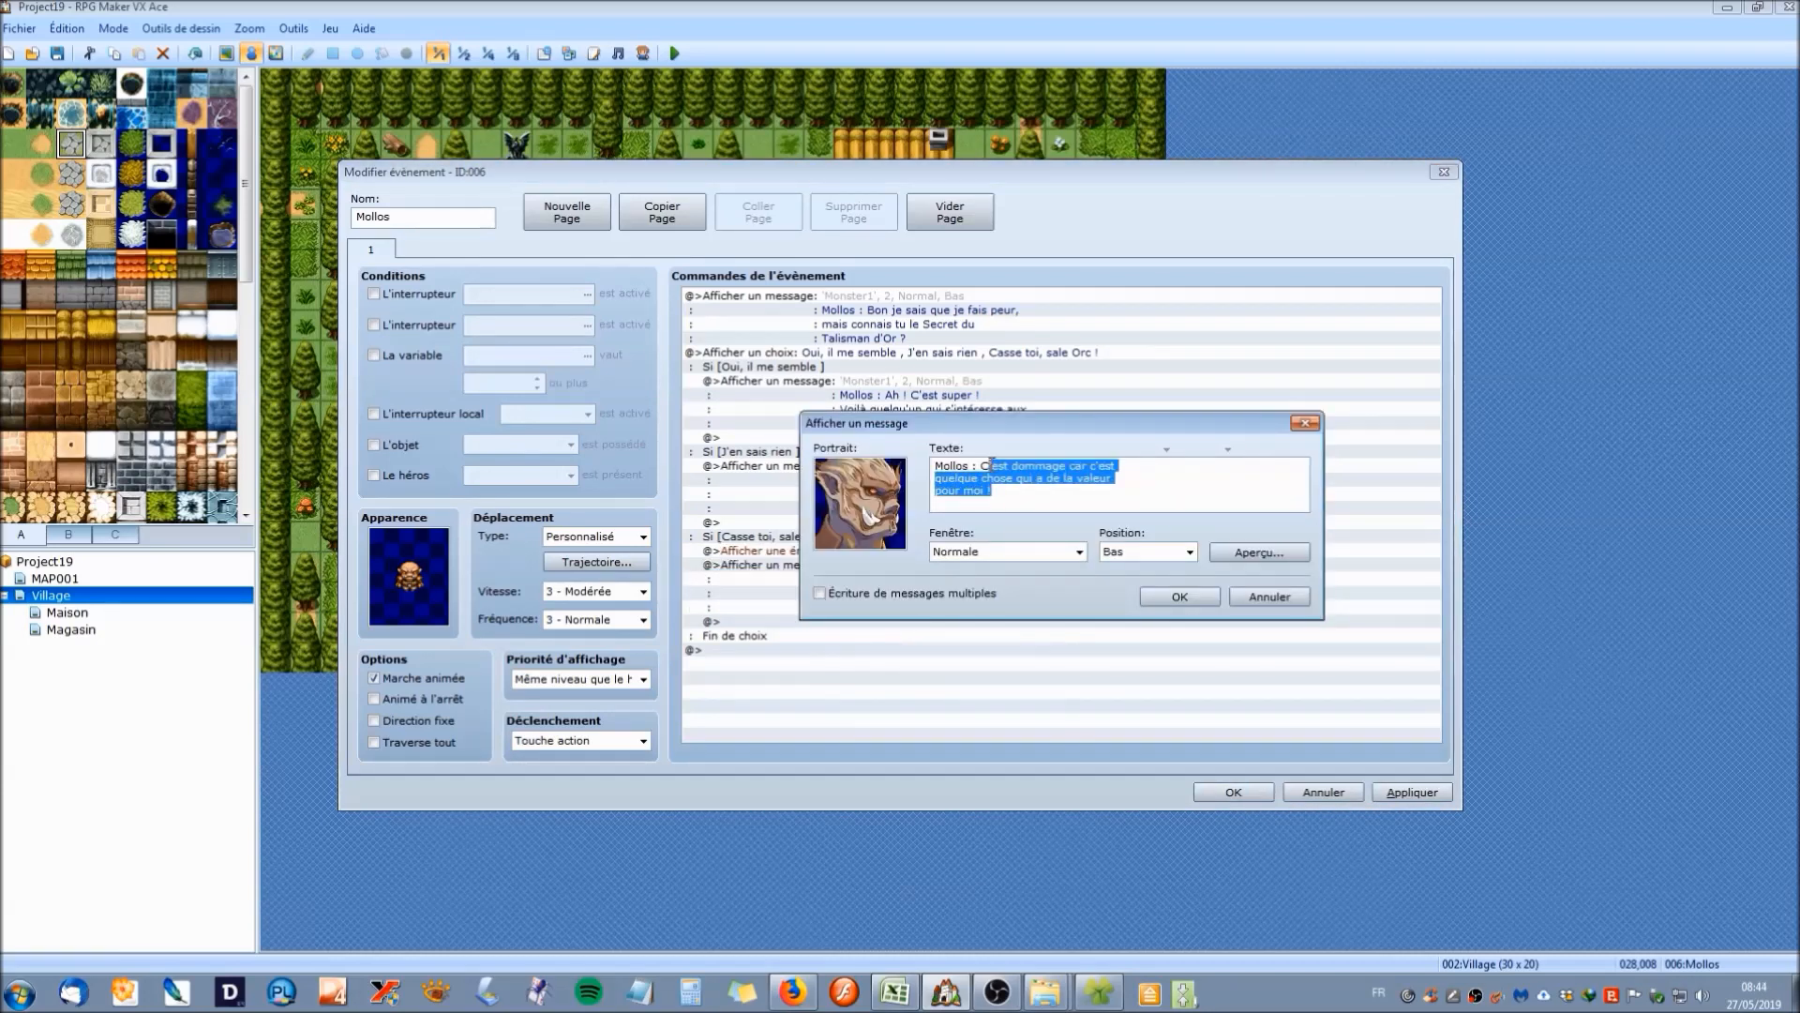
{"action": "key", "text": "BackSpace"}
{"action": "type", "text": "t oh ça va pas"}
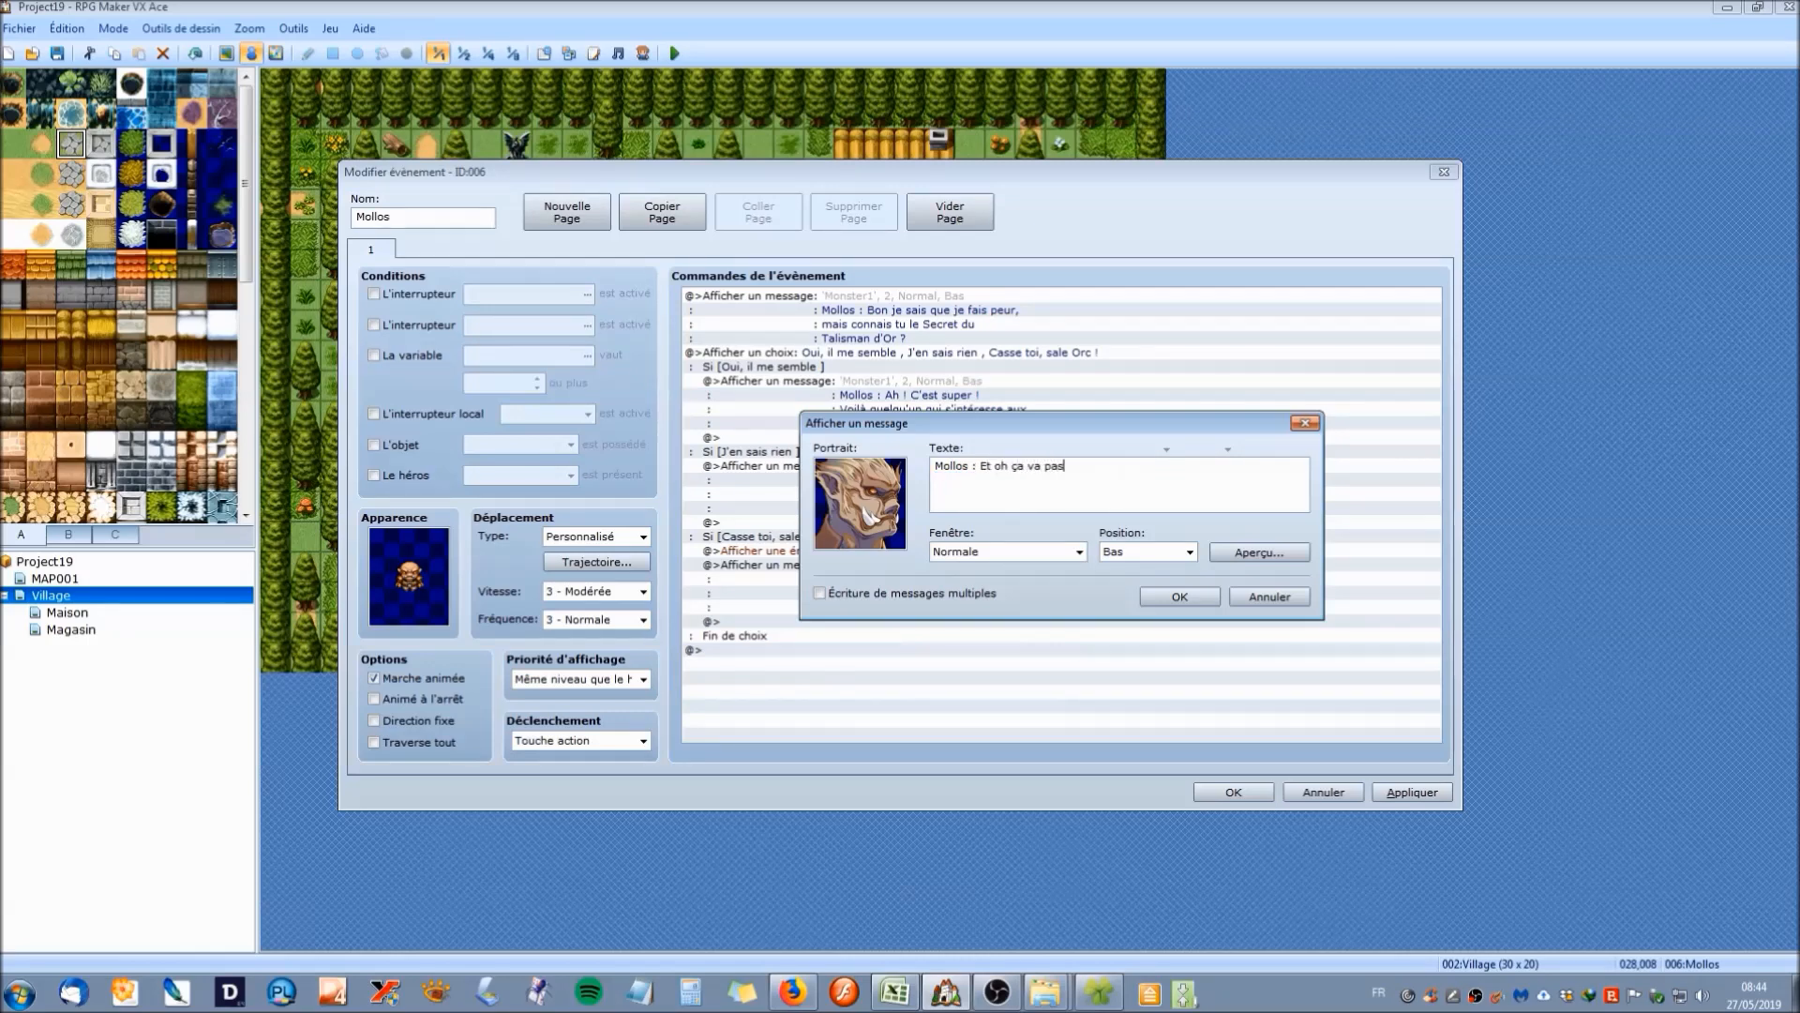
{"action": "type", "text": " ! Je sais que"}
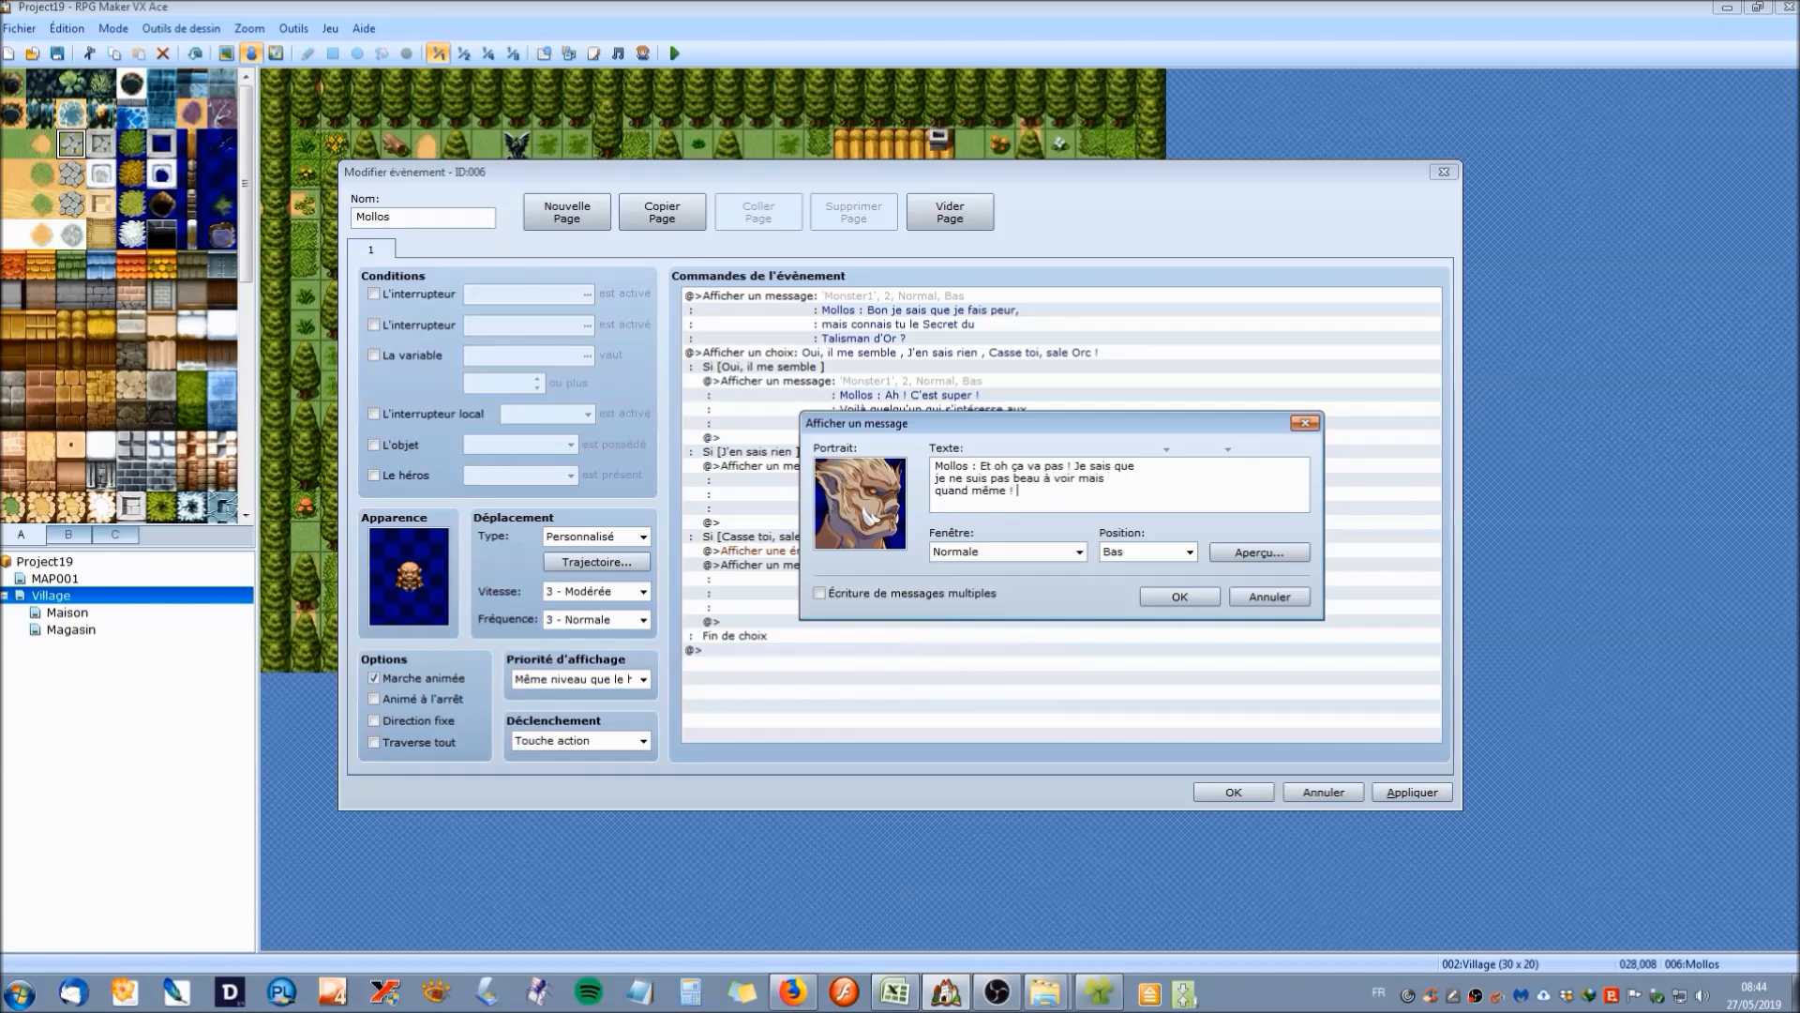
{"action": "left_click", "coordinate": [1177, 600]}
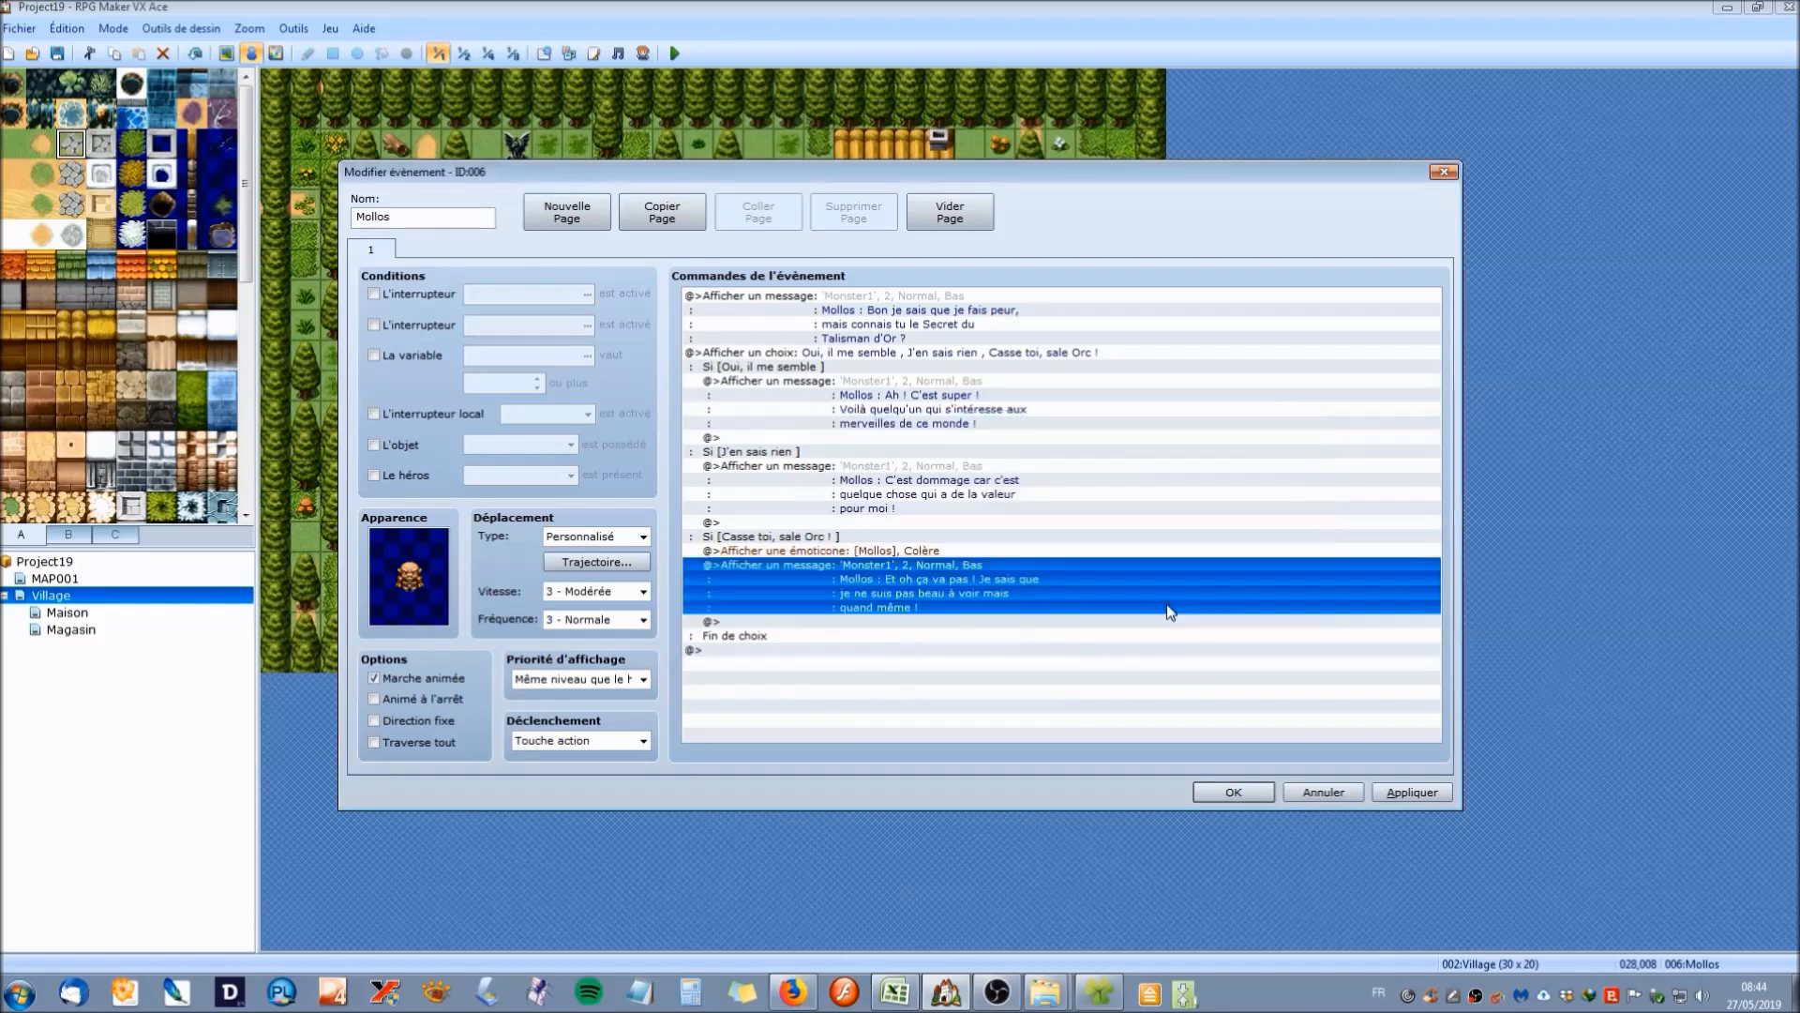
Add a move command after the last branch's message that makes 006:Mollos flee the hero by one step ("Fuit le héros d'un pas").
{"action": "double_click", "coordinate": [826, 623]}
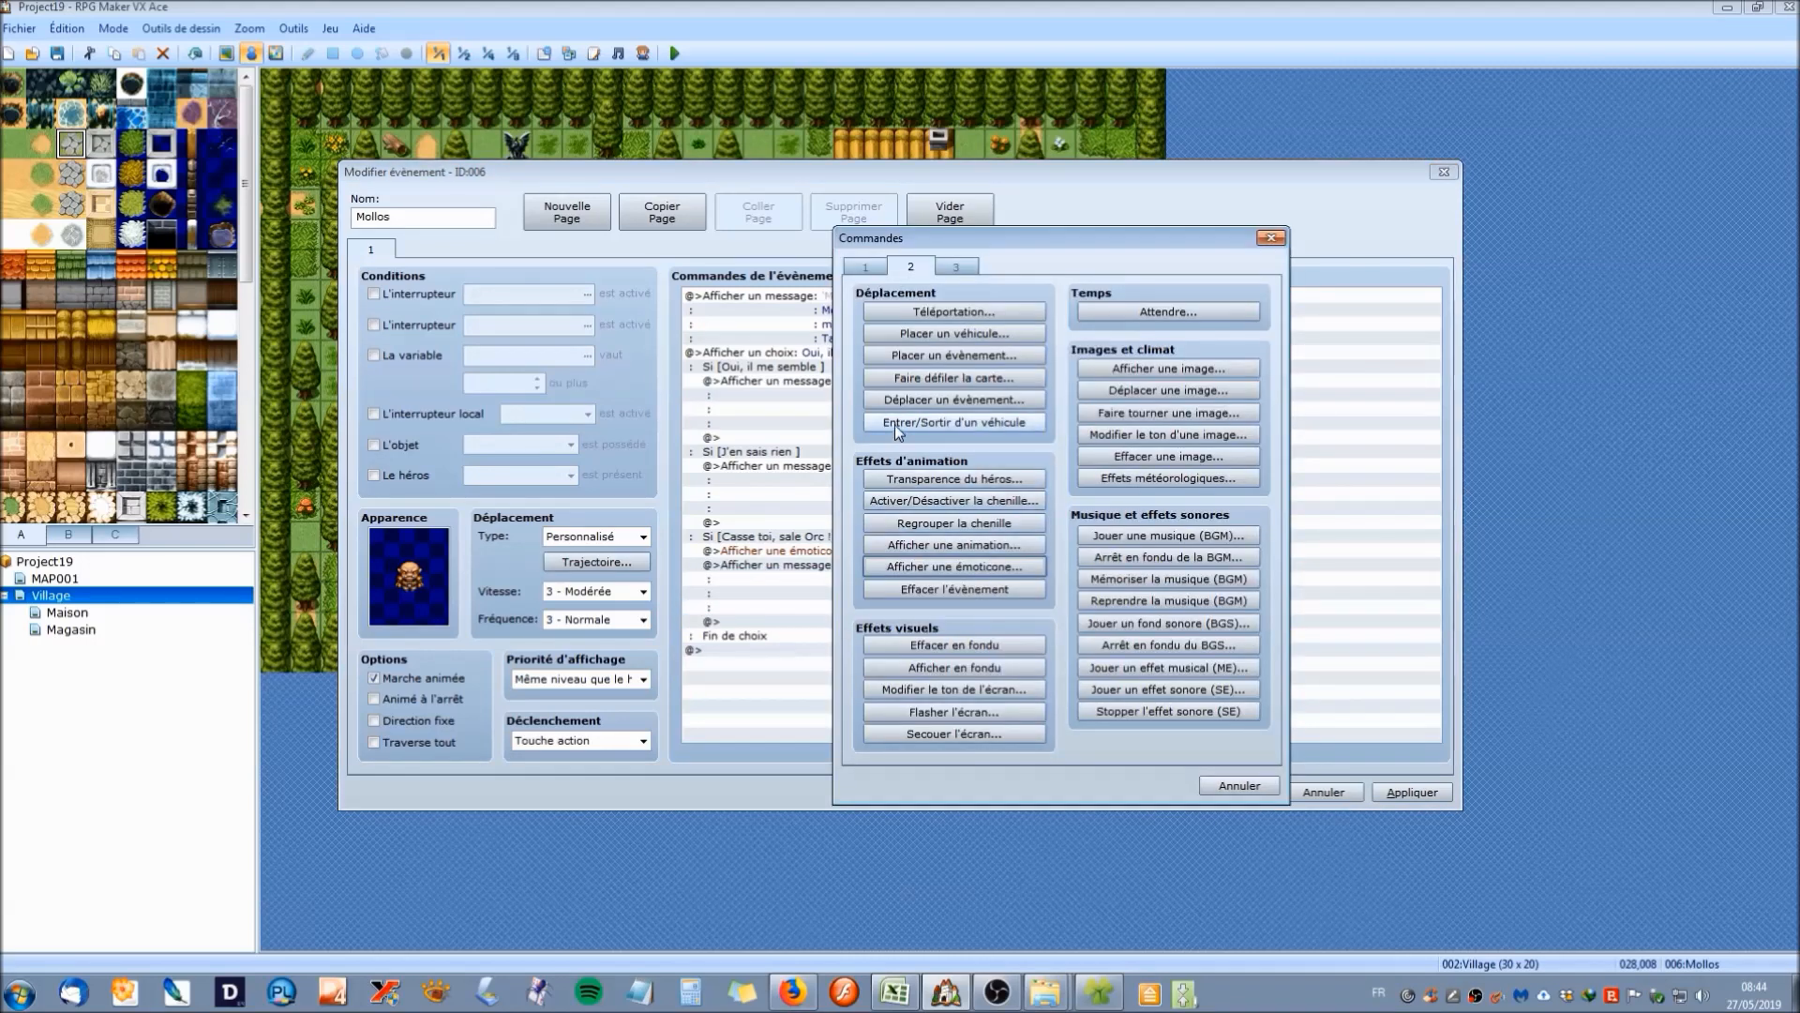
{"action": "left_click", "coordinate": [865, 267]}
{"action": "left_click", "coordinate": [910, 266]}
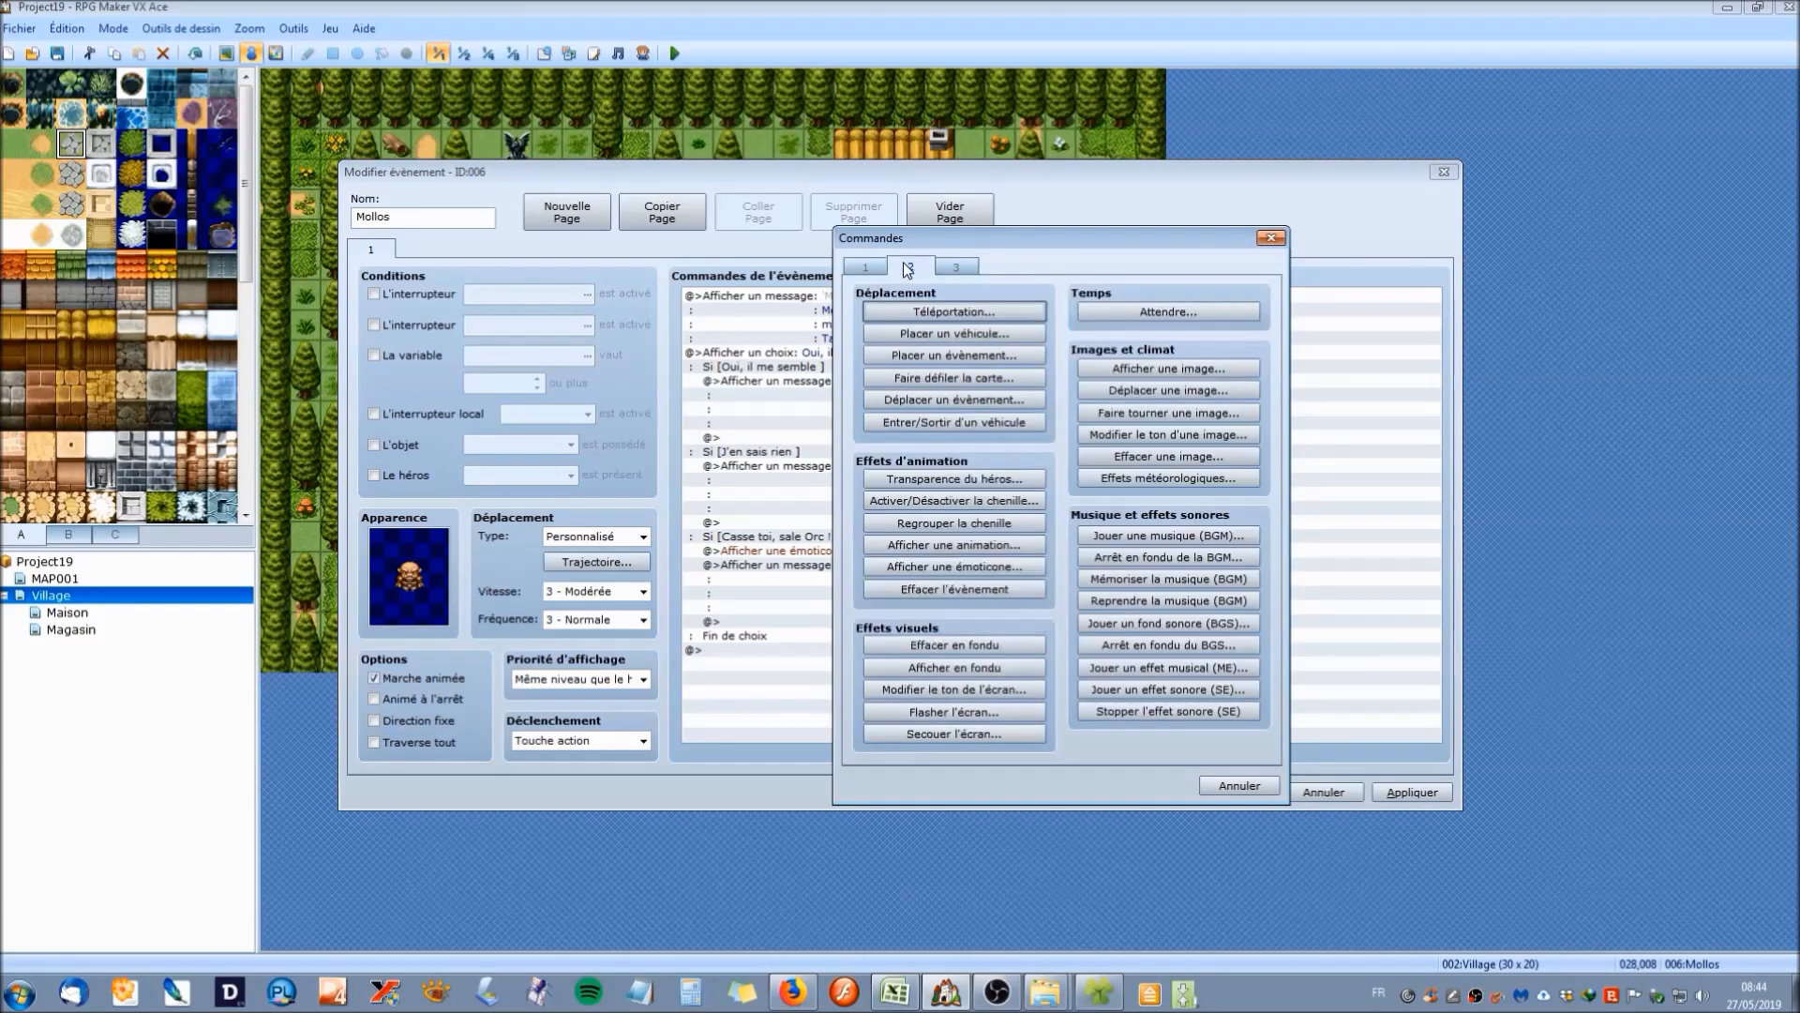
{"action": "left_click", "coordinate": [915, 400]}
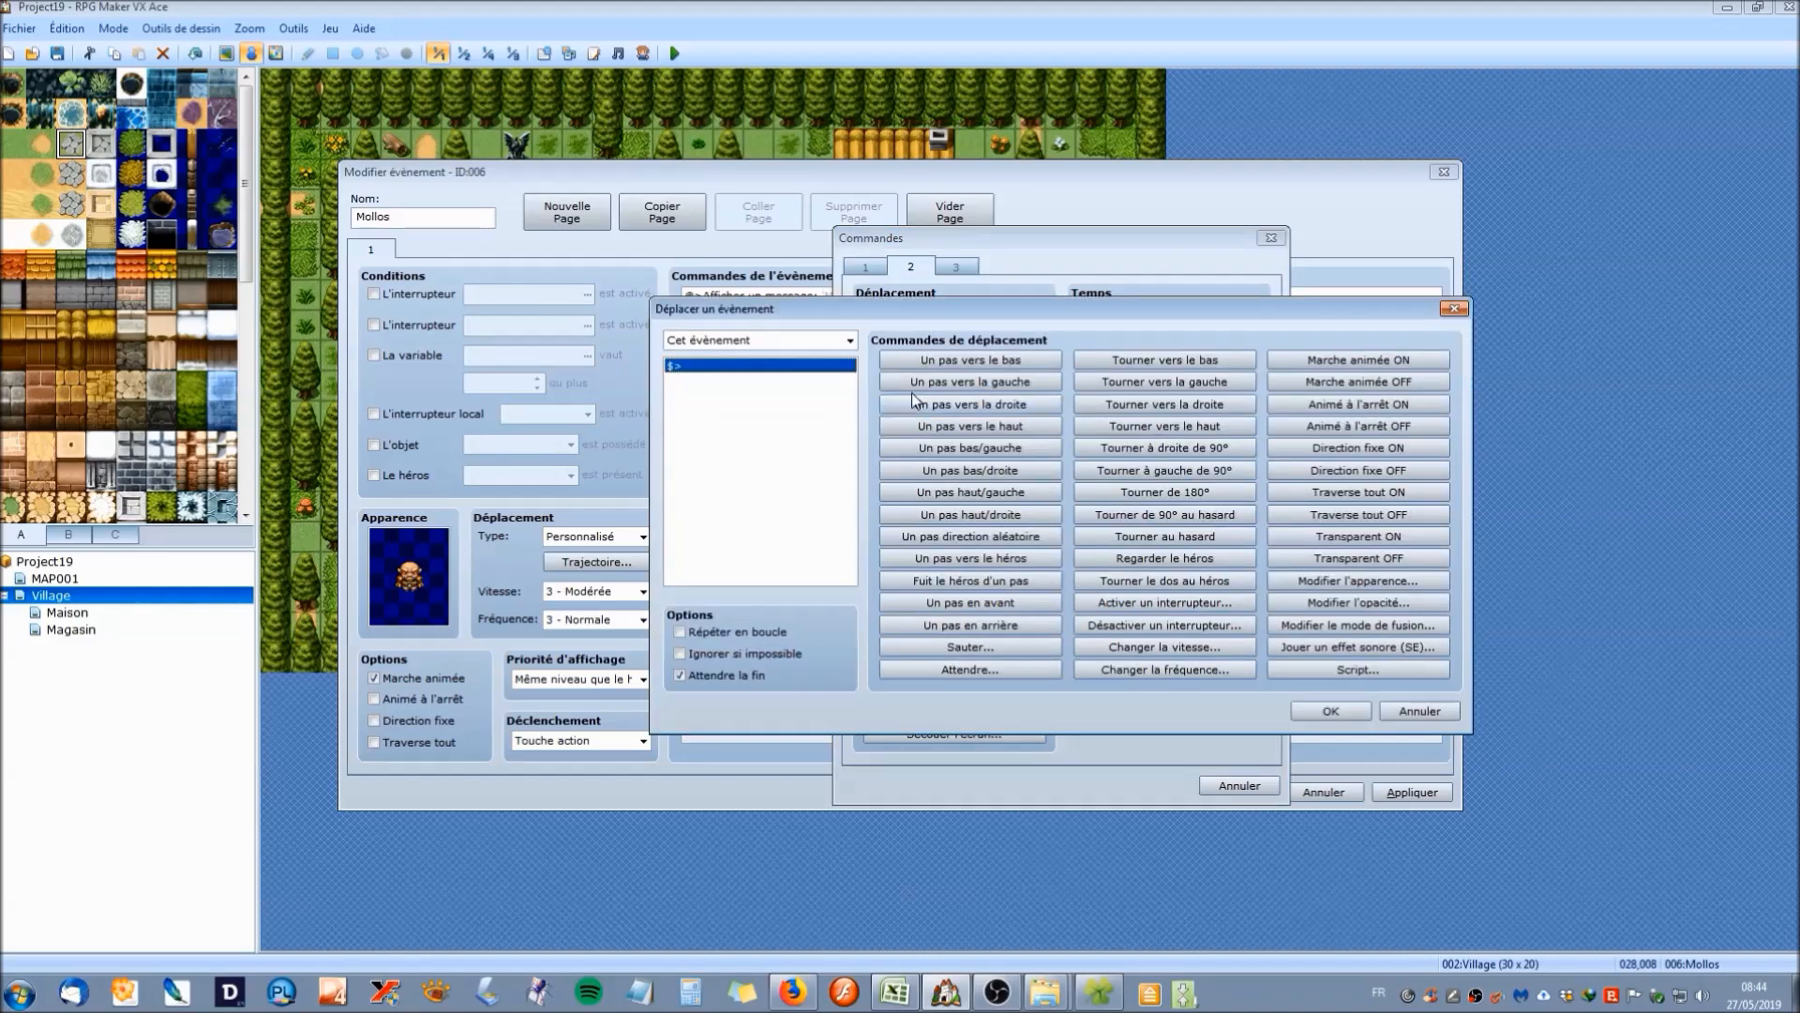
{"action": "left_click", "coordinate": [849, 341]}
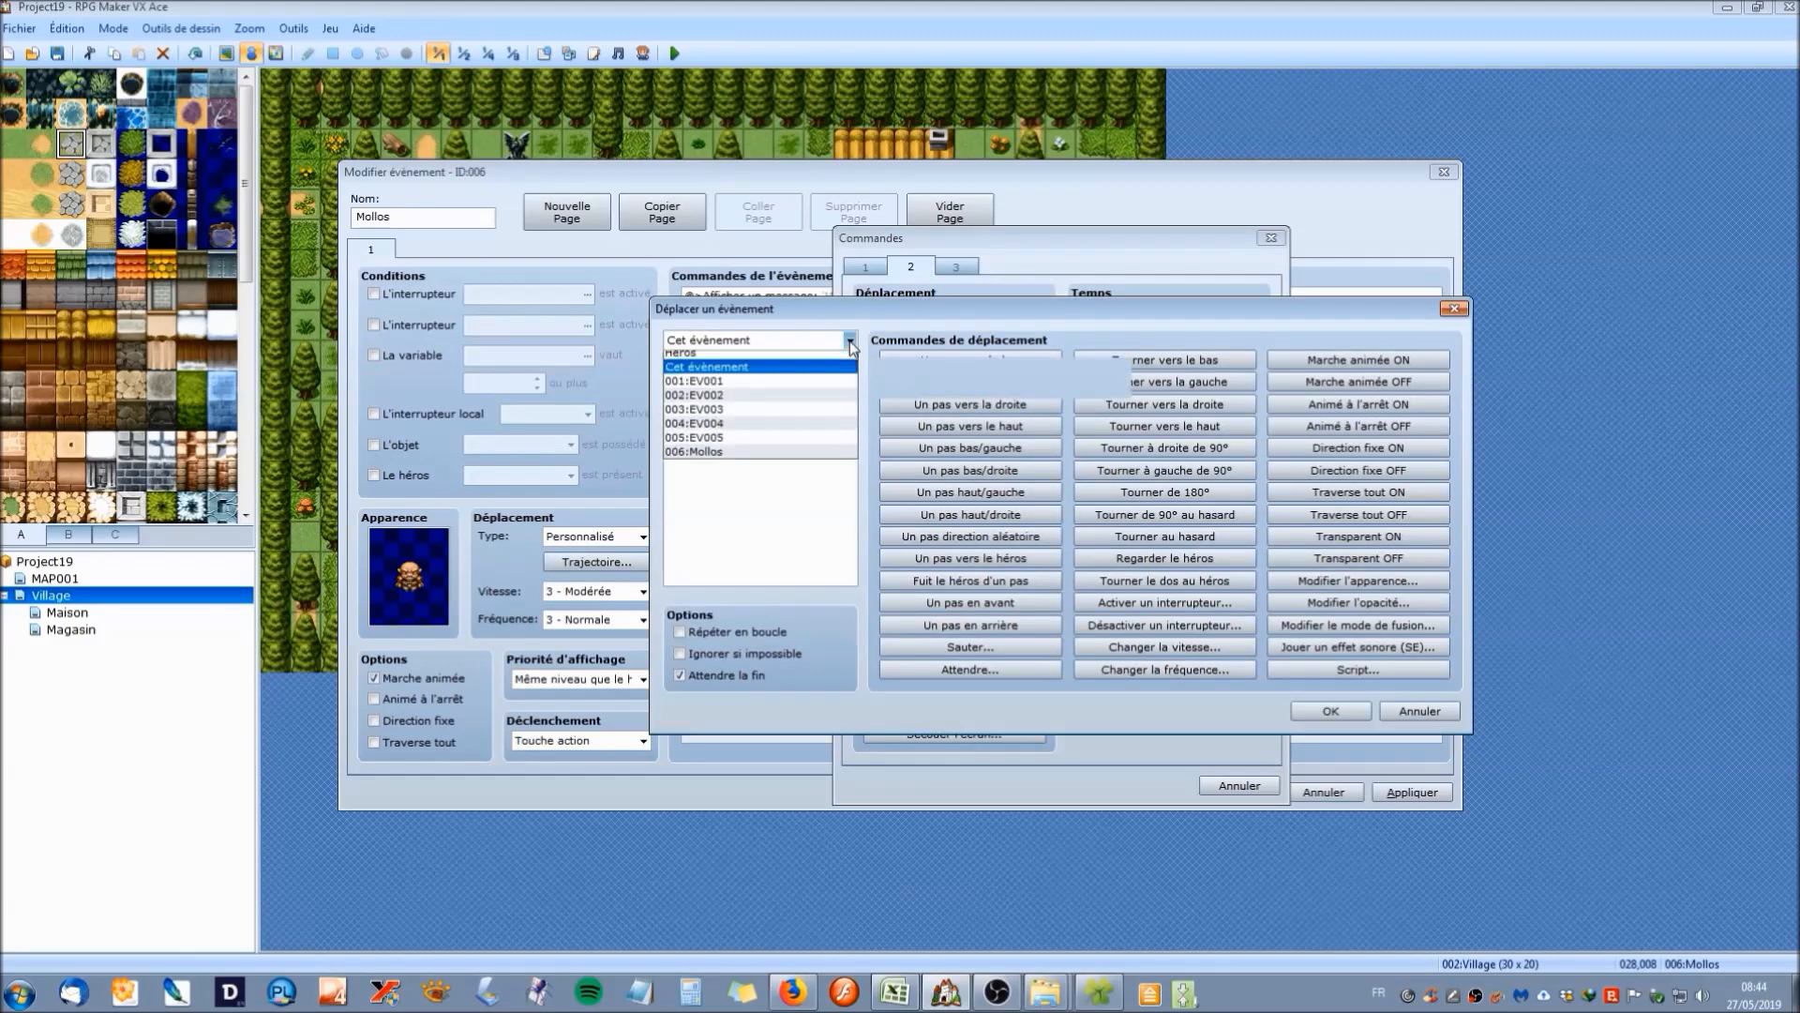
{"action": "left_click", "coordinate": [811, 459]}
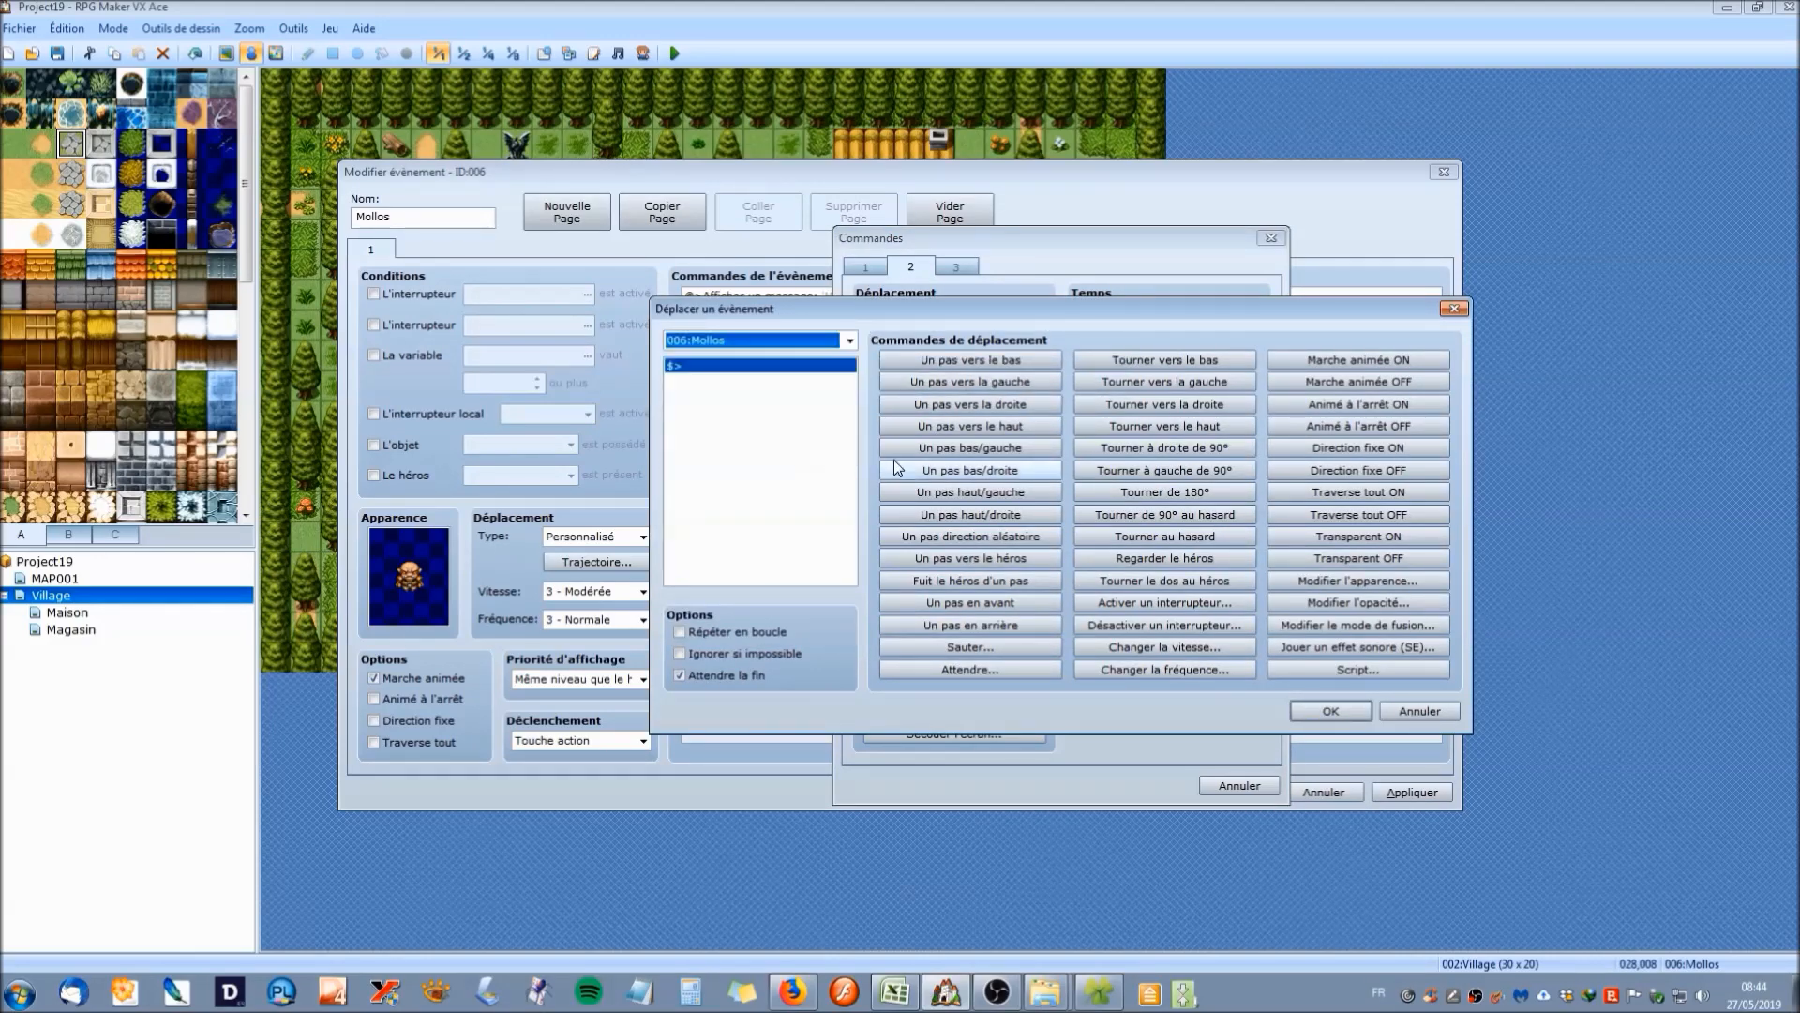
{"action": "left_click", "coordinate": [995, 583]}
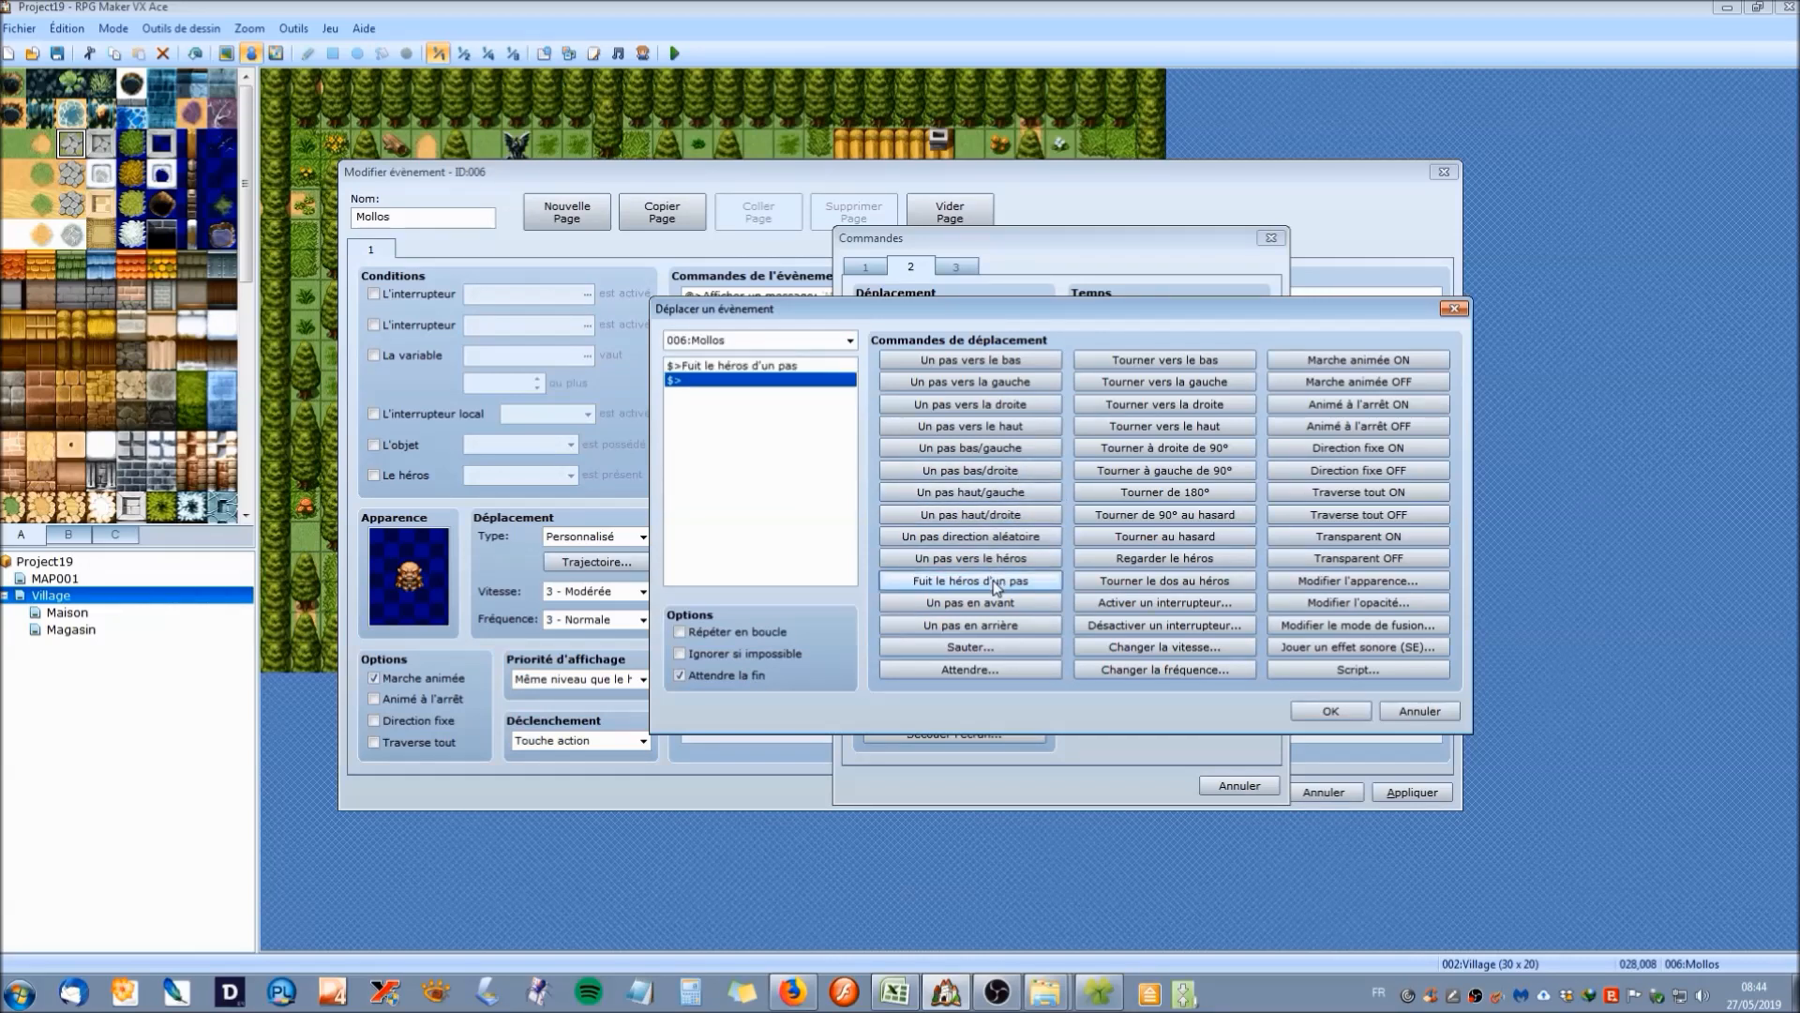
{"action": "left_click", "coordinate": [1328, 712]}
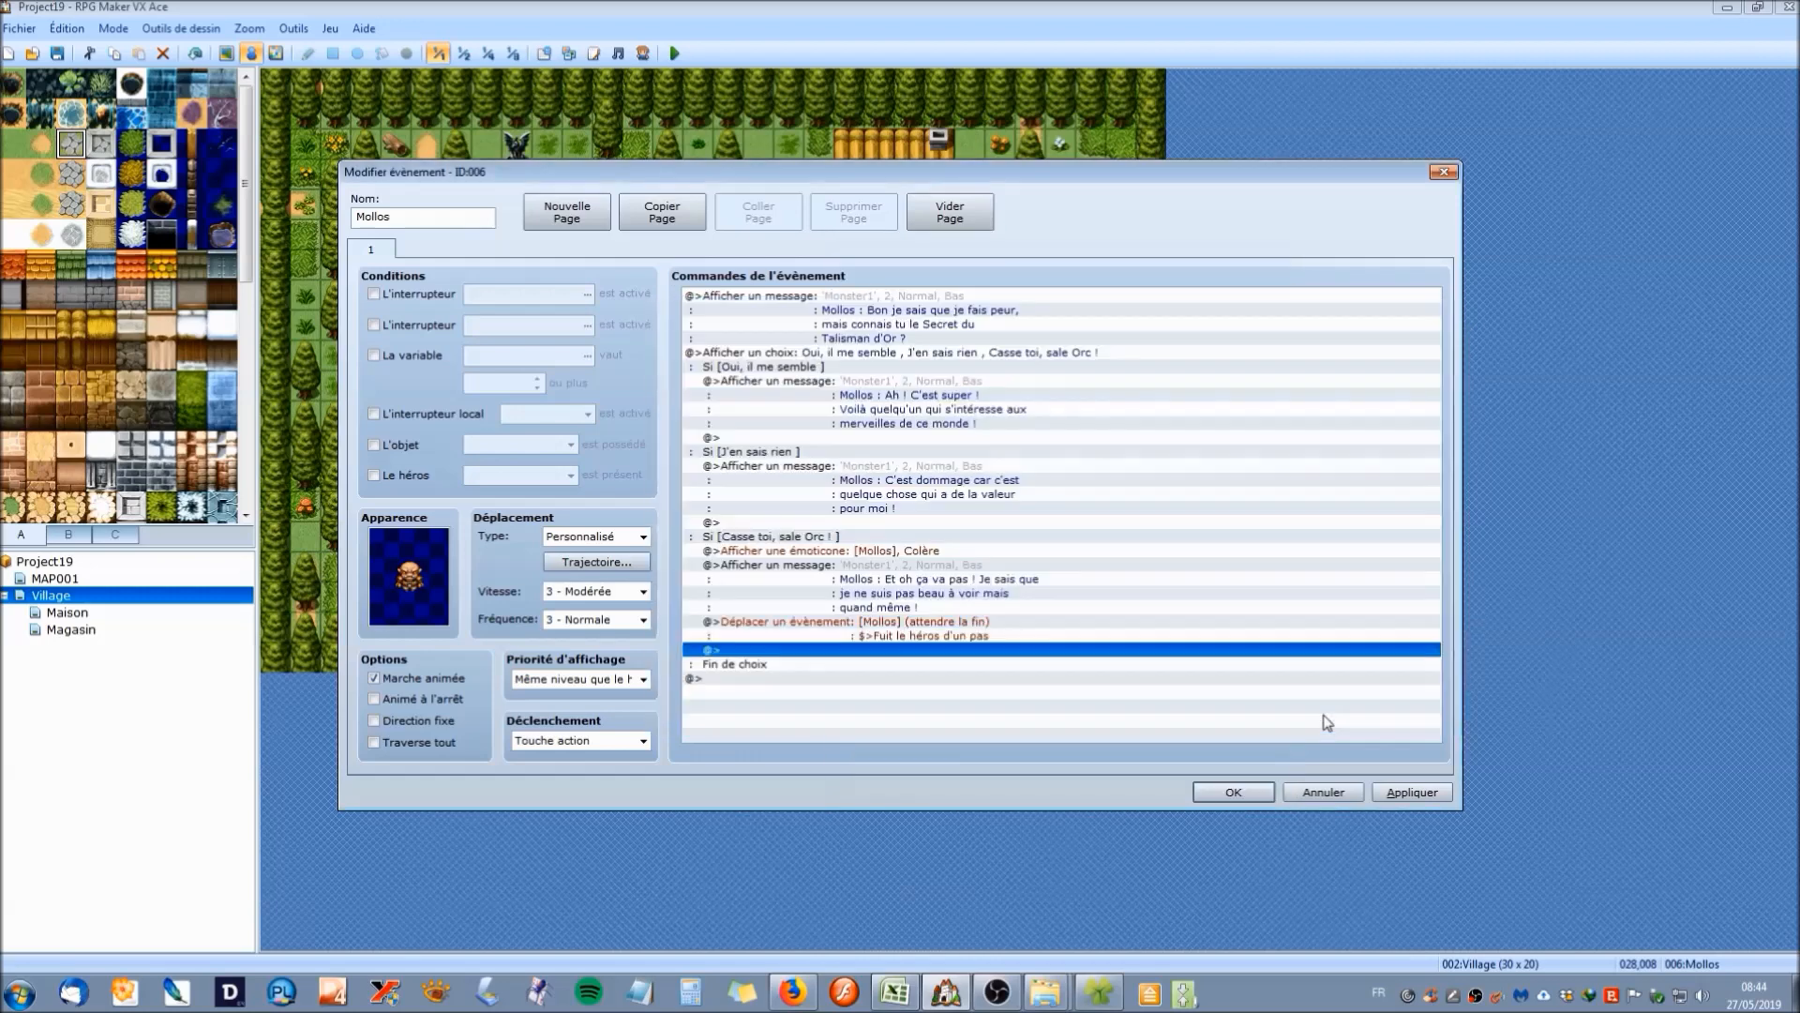
Add a Goutte emoticon on 006:Mollos after the move command and apply the event changes.
{"action": "double_click", "coordinate": [865, 651]}
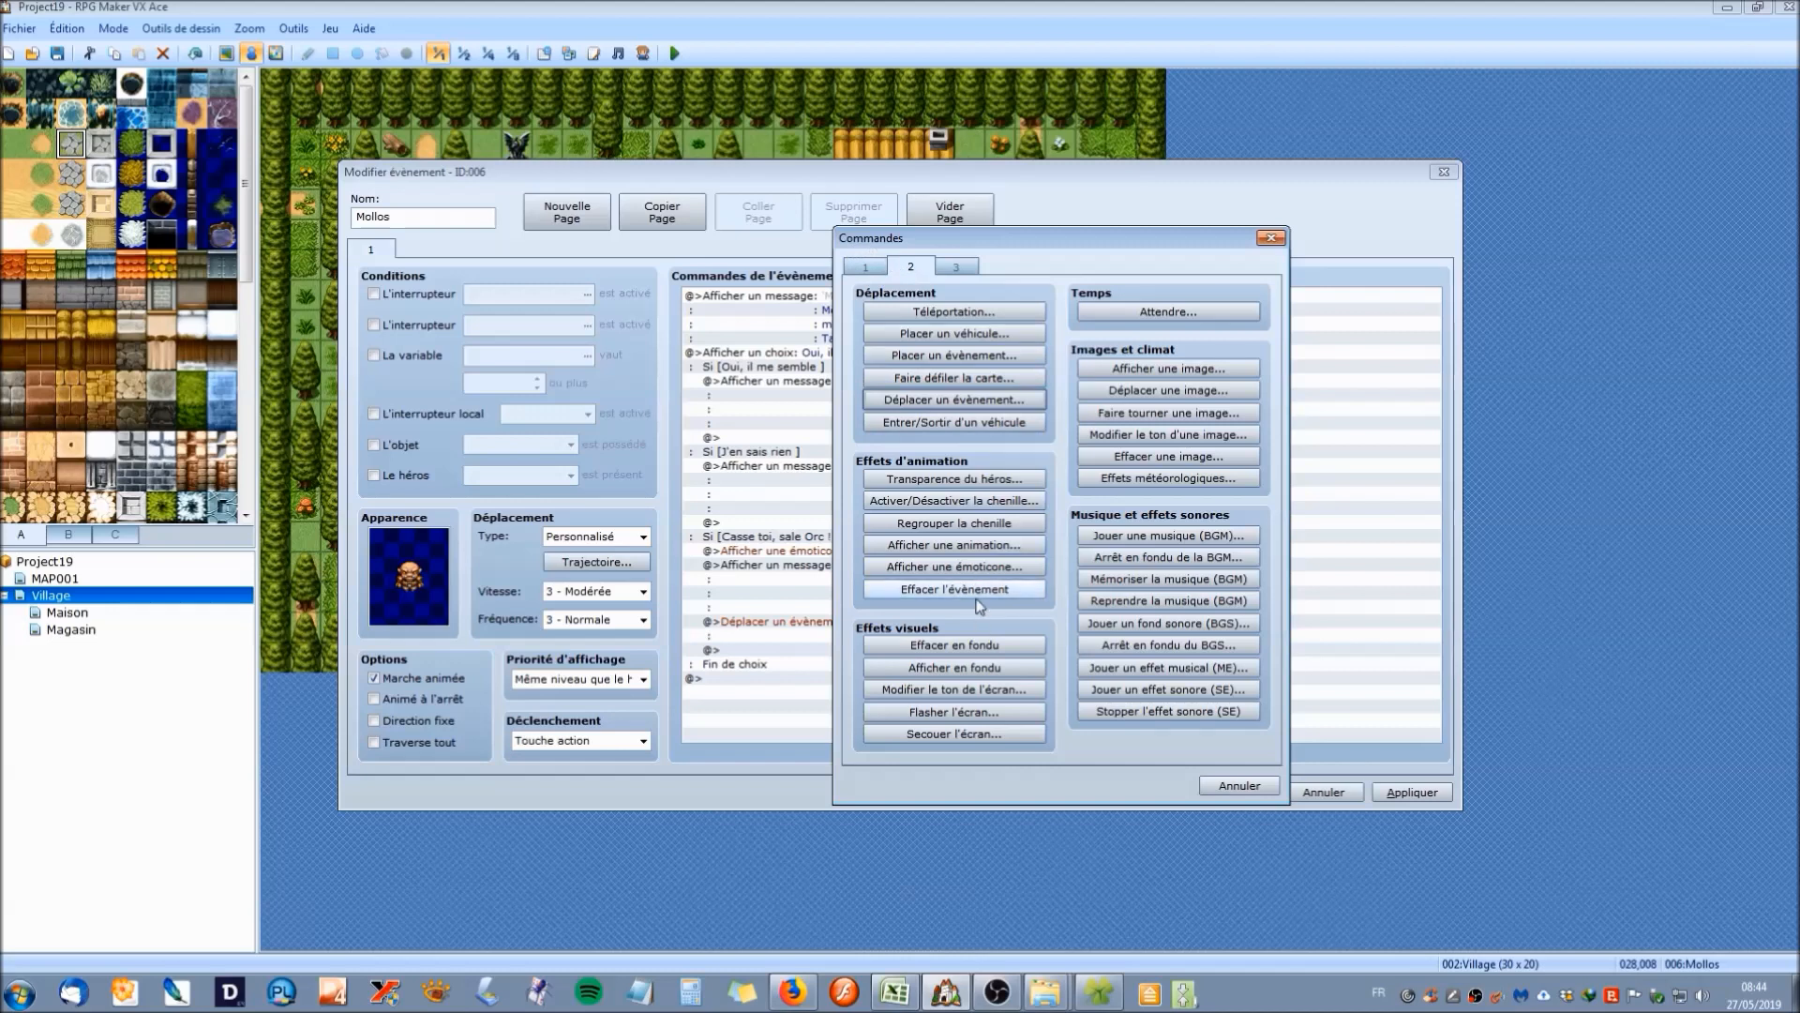
{"action": "left_click", "coordinate": [975, 567]}
{"action": "left_click", "coordinate": [1036, 496]}
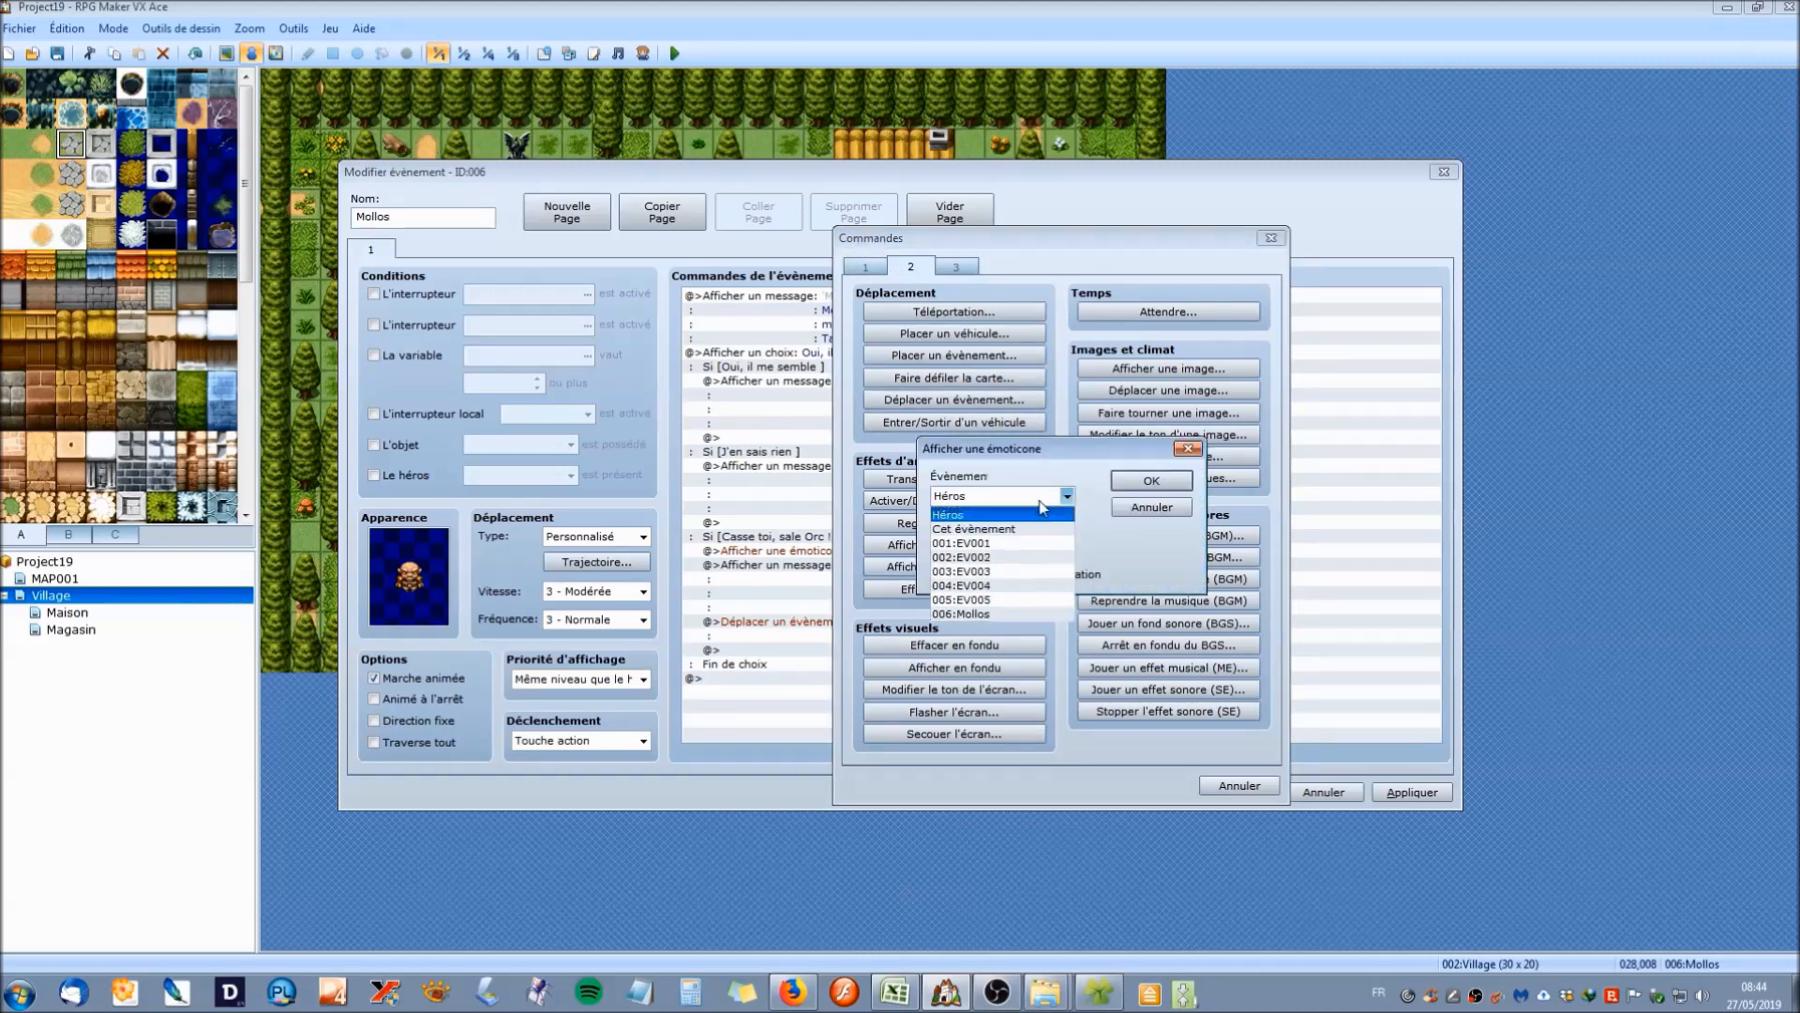
{"action": "left_click", "coordinate": [1013, 607]}
{"action": "left_click", "coordinate": [1041, 544]}
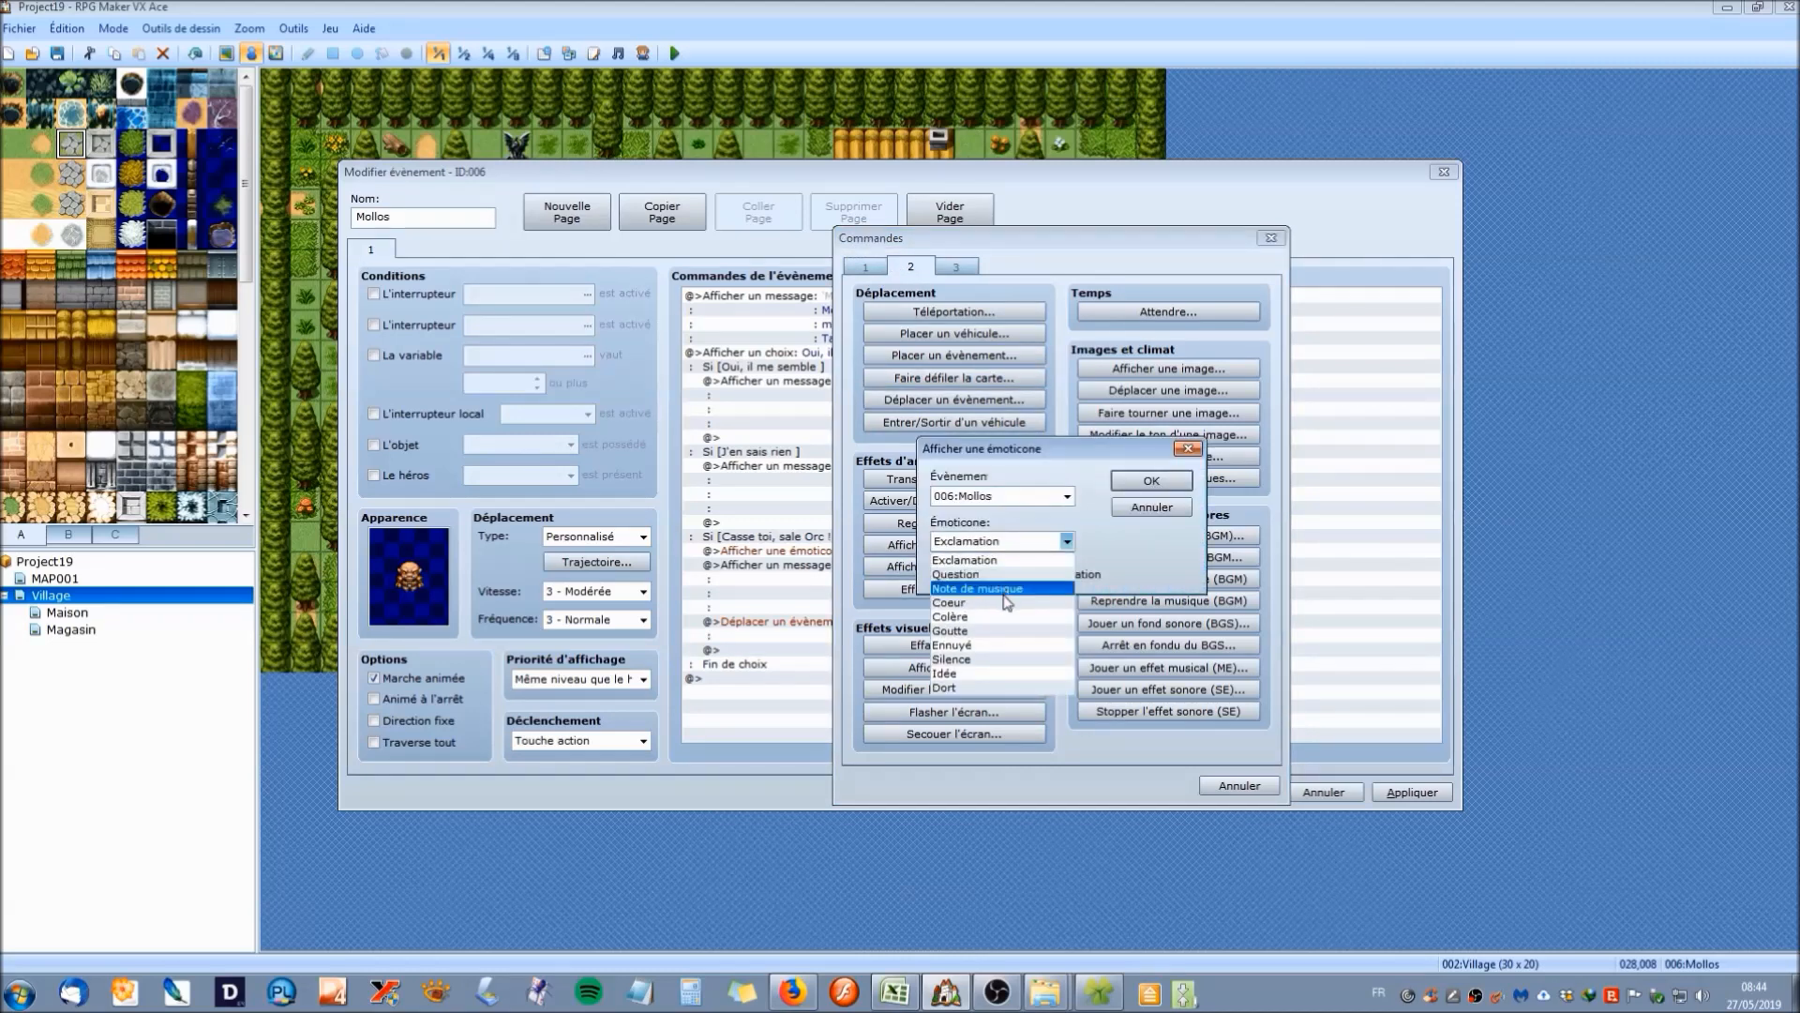
{"action": "left_click", "coordinate": [998, 631]}
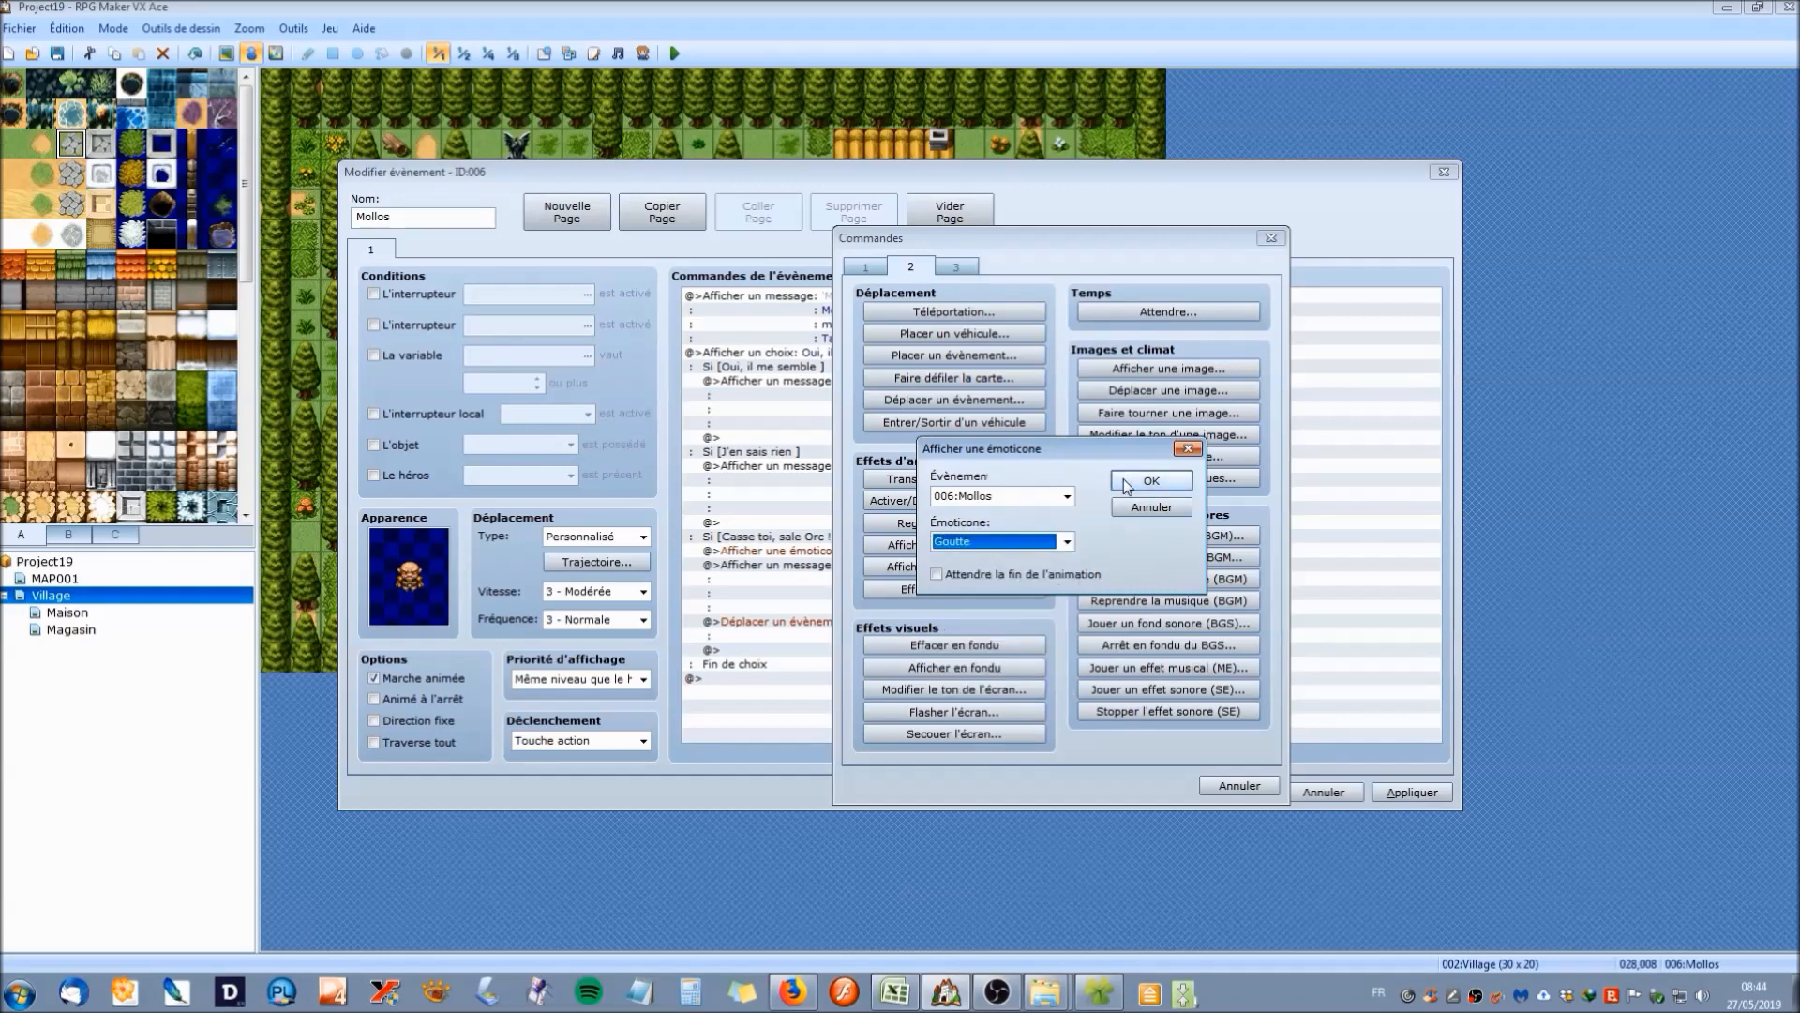
{"action": "left_click", "coordinate": [1126, 482]}
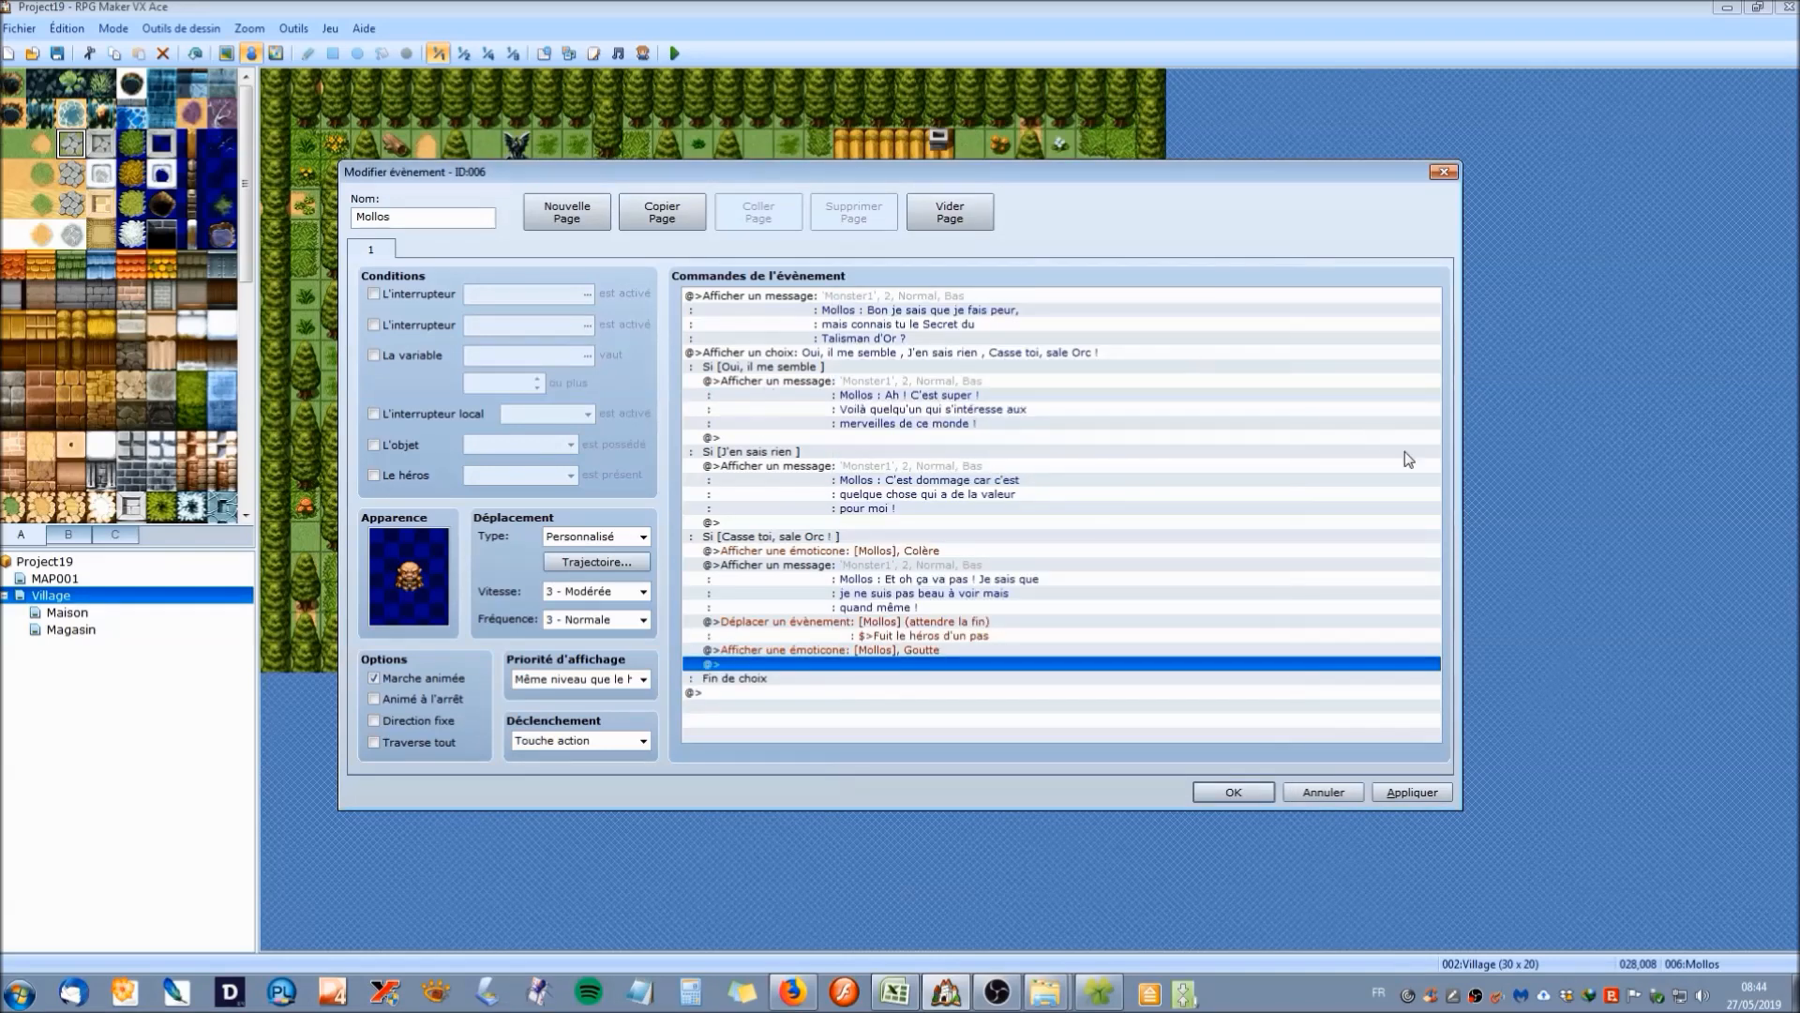
{"action": "left_click", "coordinate": [1395, 793]}
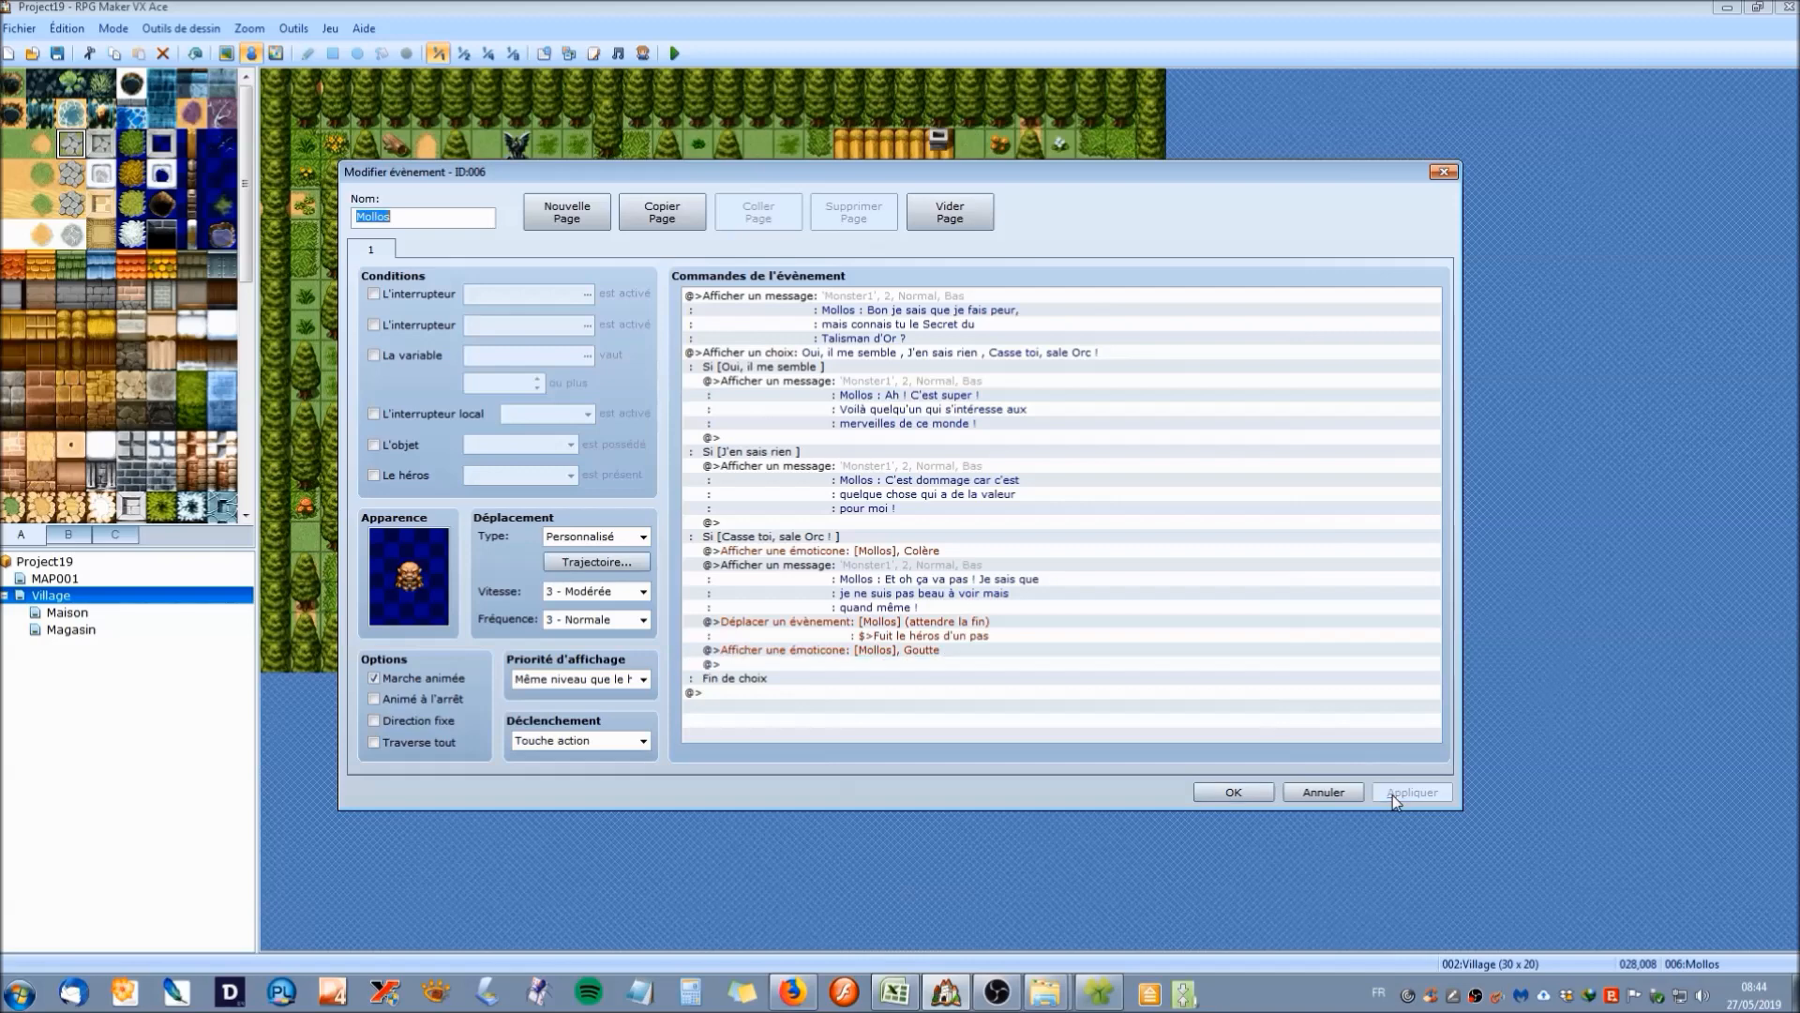
Confirm the Mollos event, save the project, and reopen the event to review its full command list before closing it.
{"action": "left_click", "coordinate": [1228, 793]}
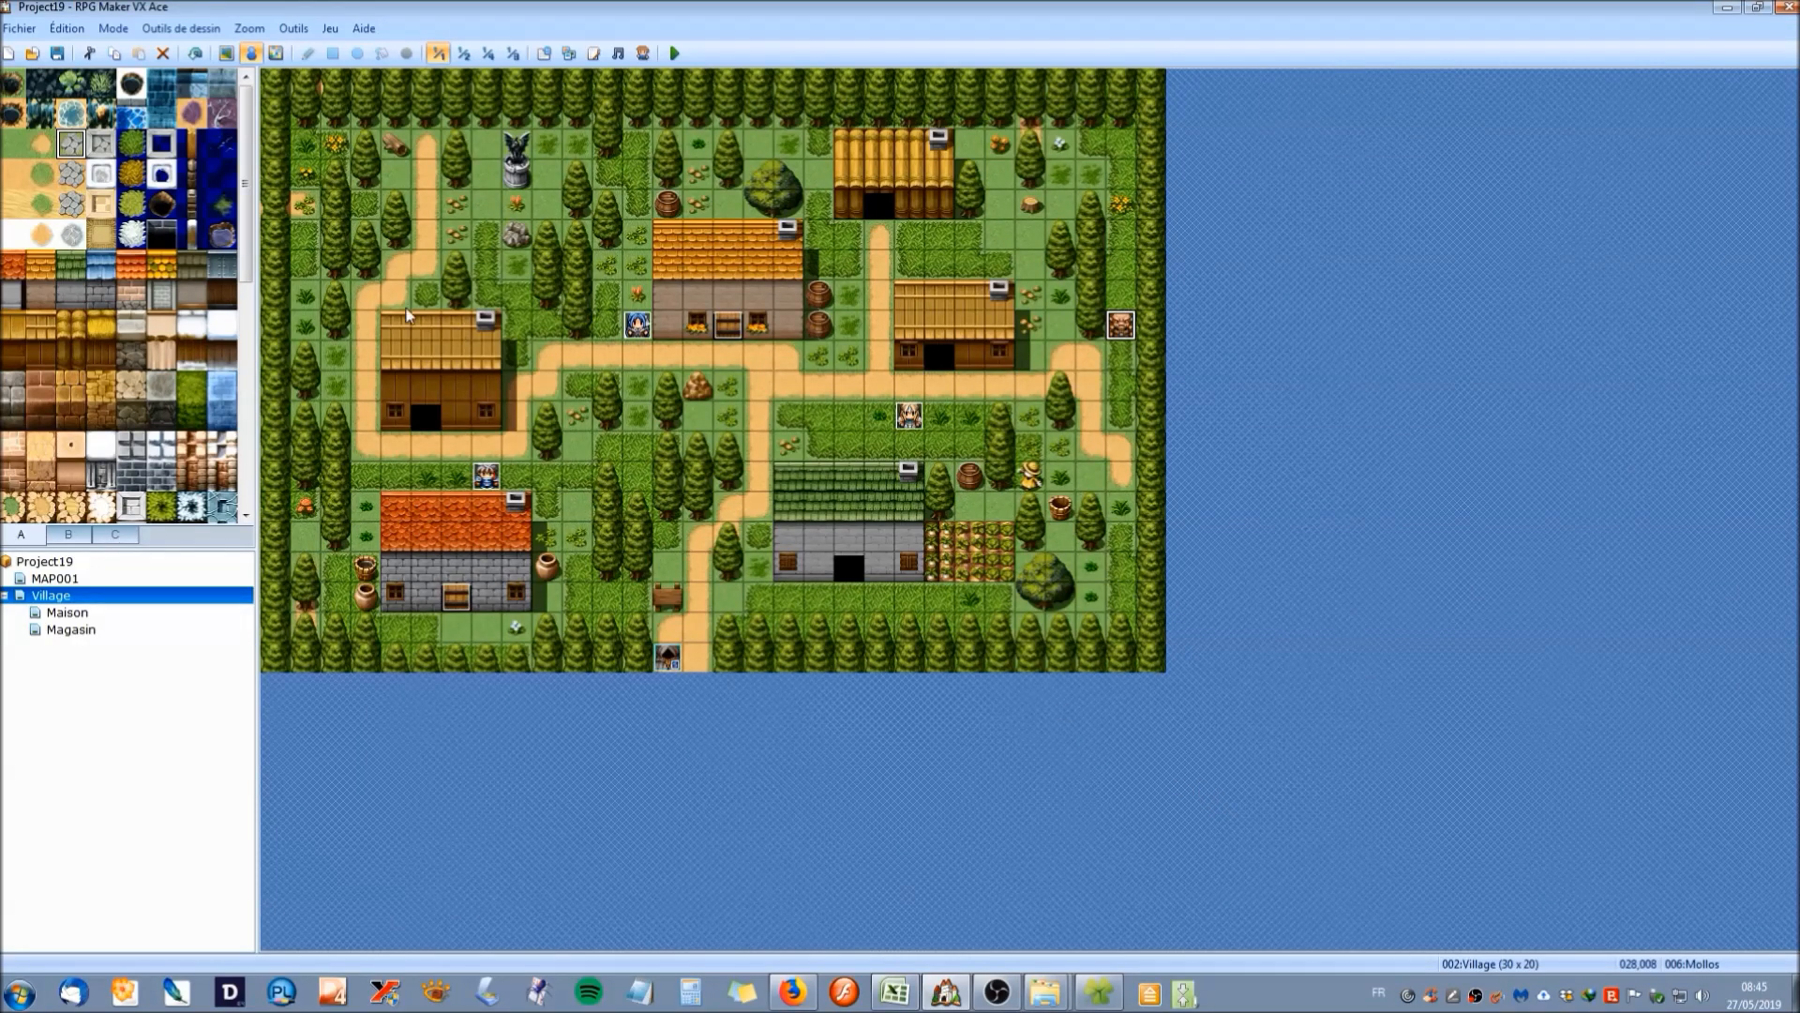
{"action": "key", "text": "ctrl+s"}
{"action": "double_click", "coordinate": [1122, 325]}
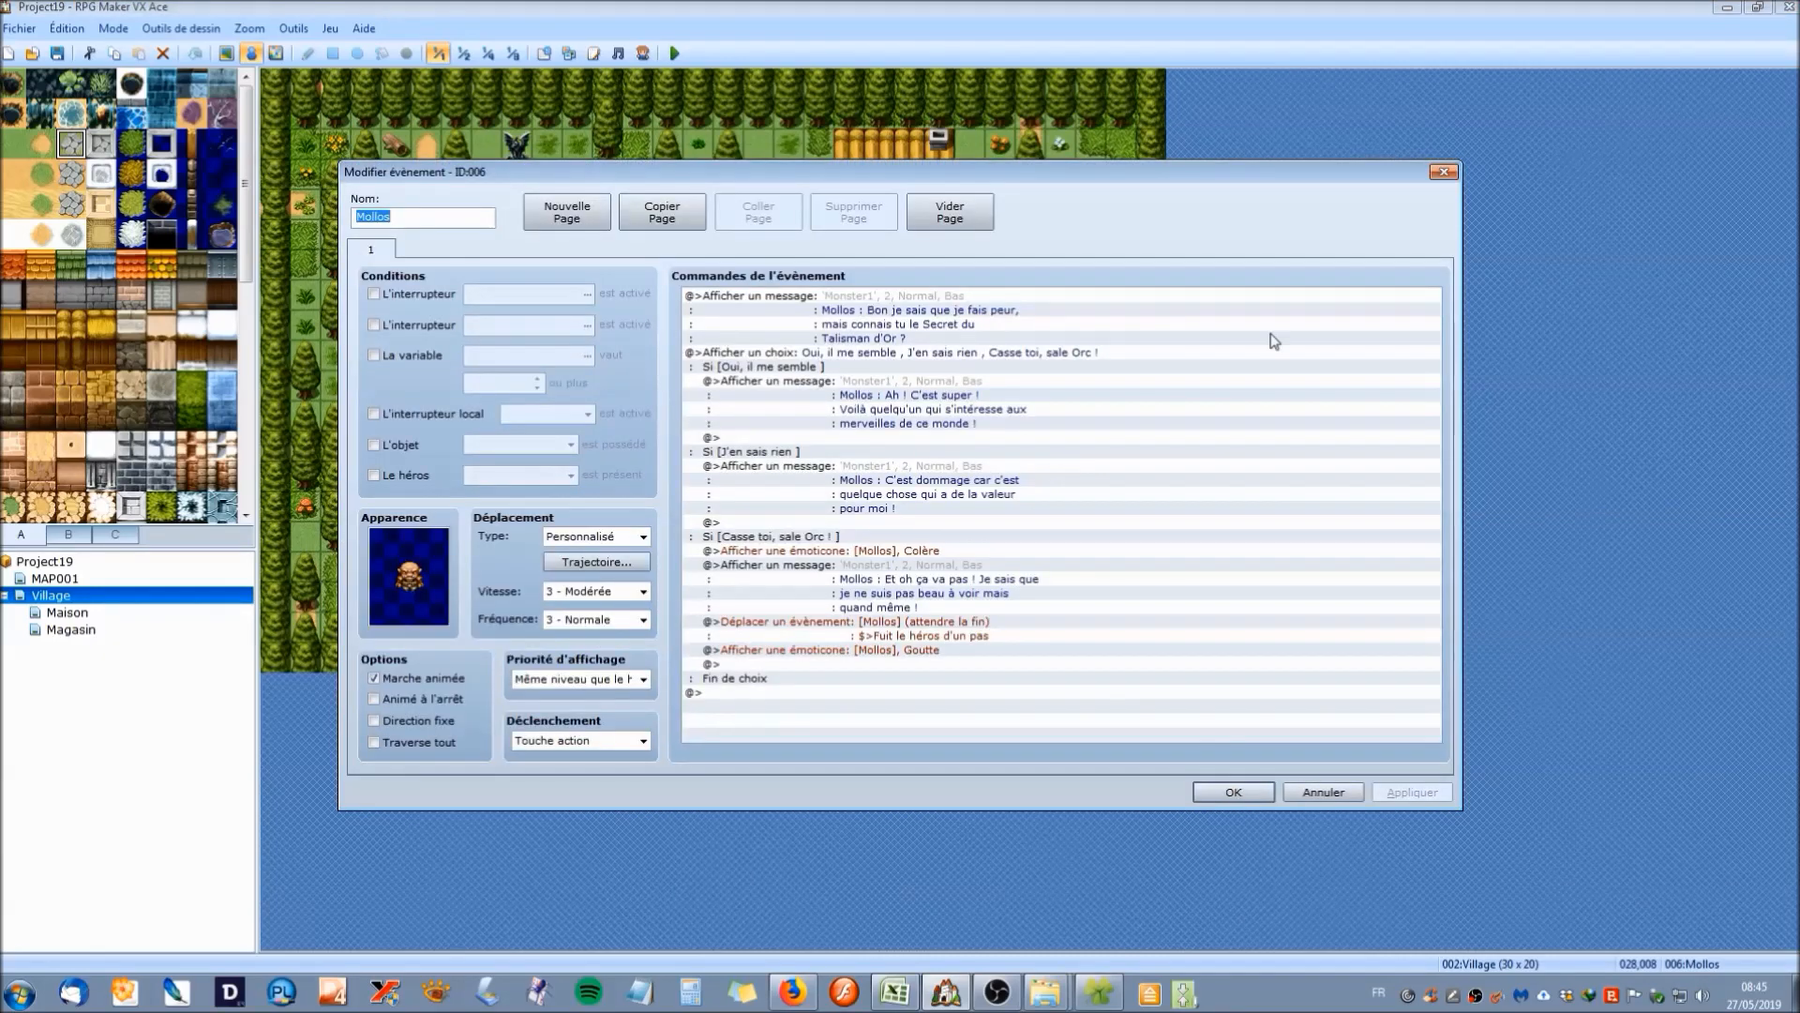
{"action": "left_click_drag", "start_coordinate": [957, 169], "coordinate": [1015, 111]}
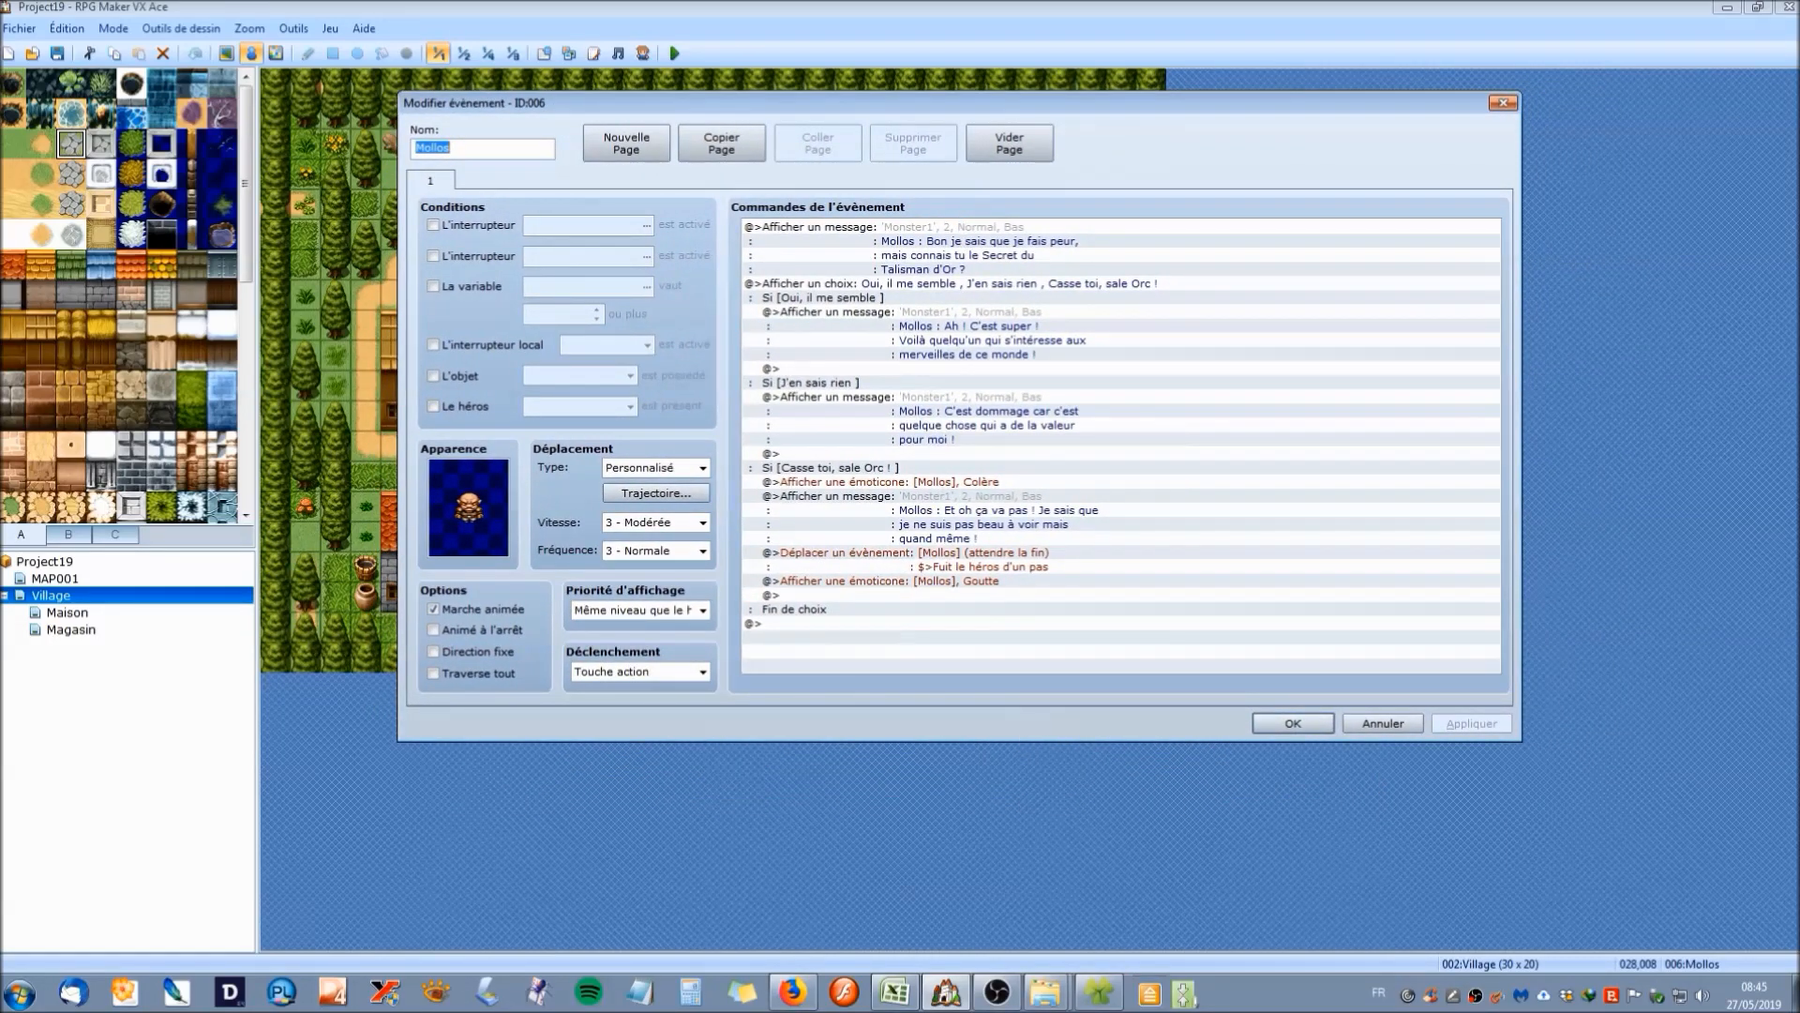
{"action": "left_click", "coordinate": [1304, 725]}
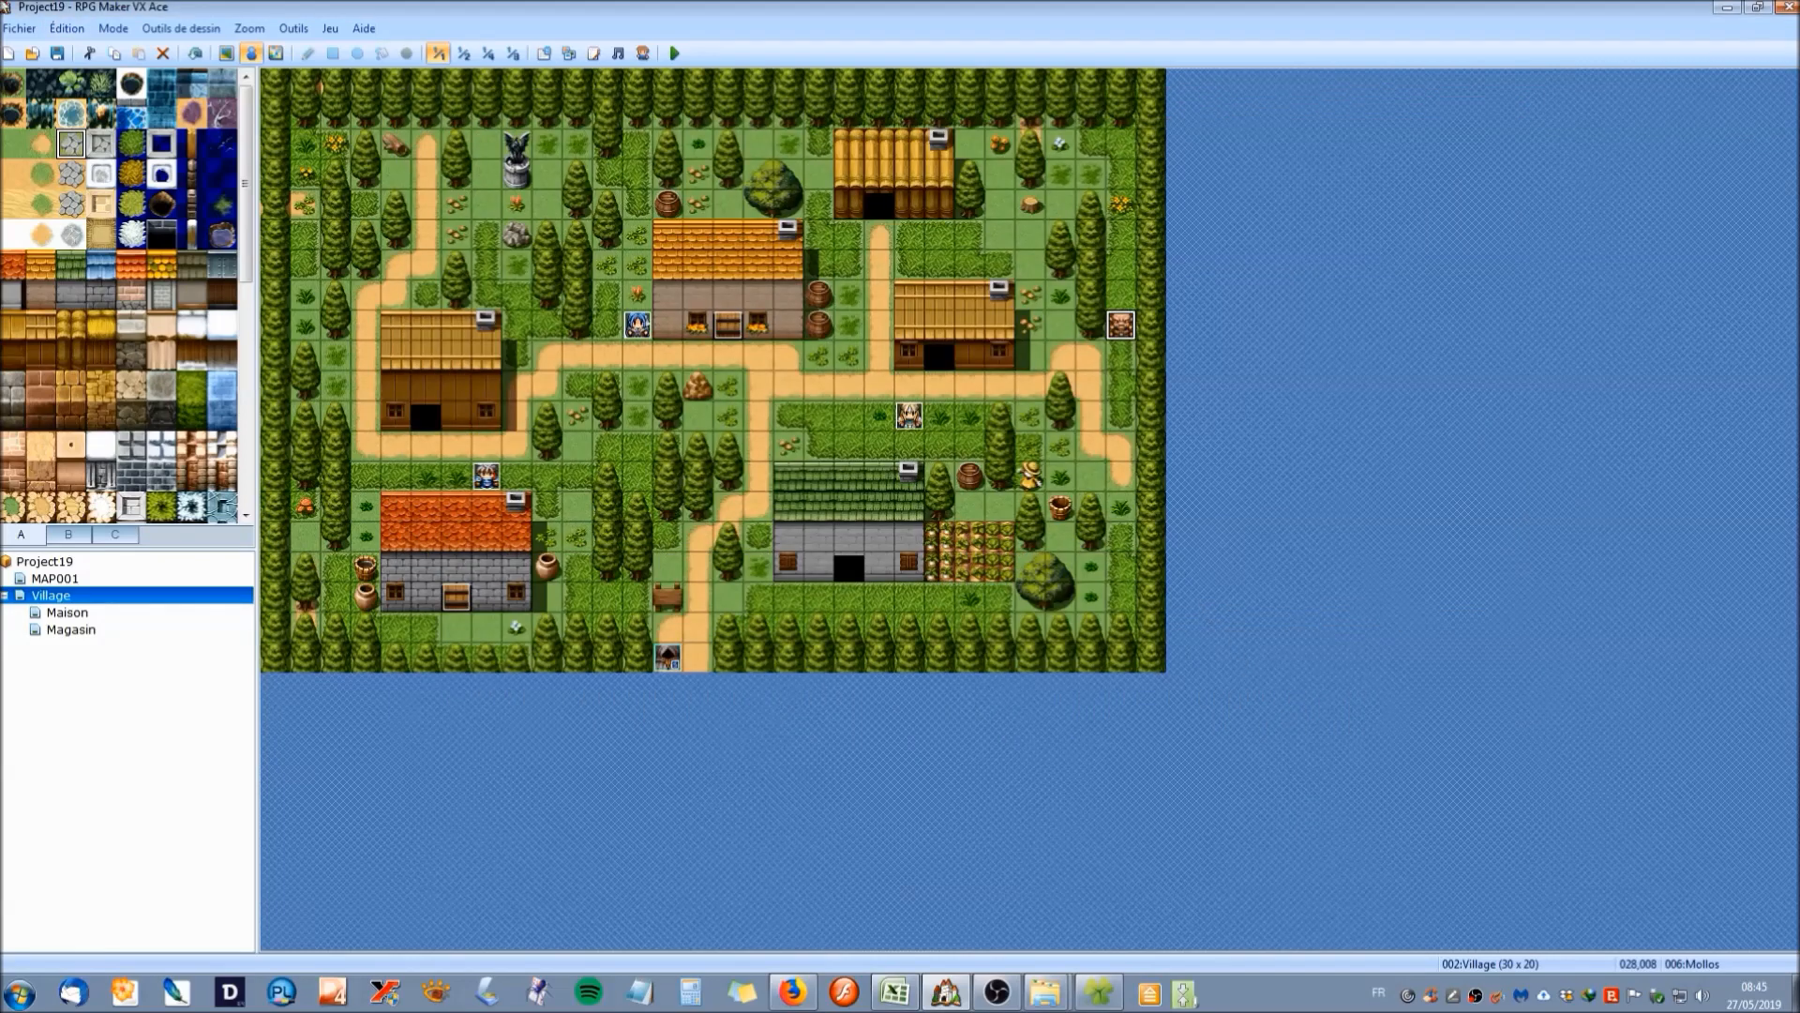
Launch a playtest, walk the hero up through the village to Lancelier, and read through his message.
{"action": "left_click", "coordinate": [674, 53]}
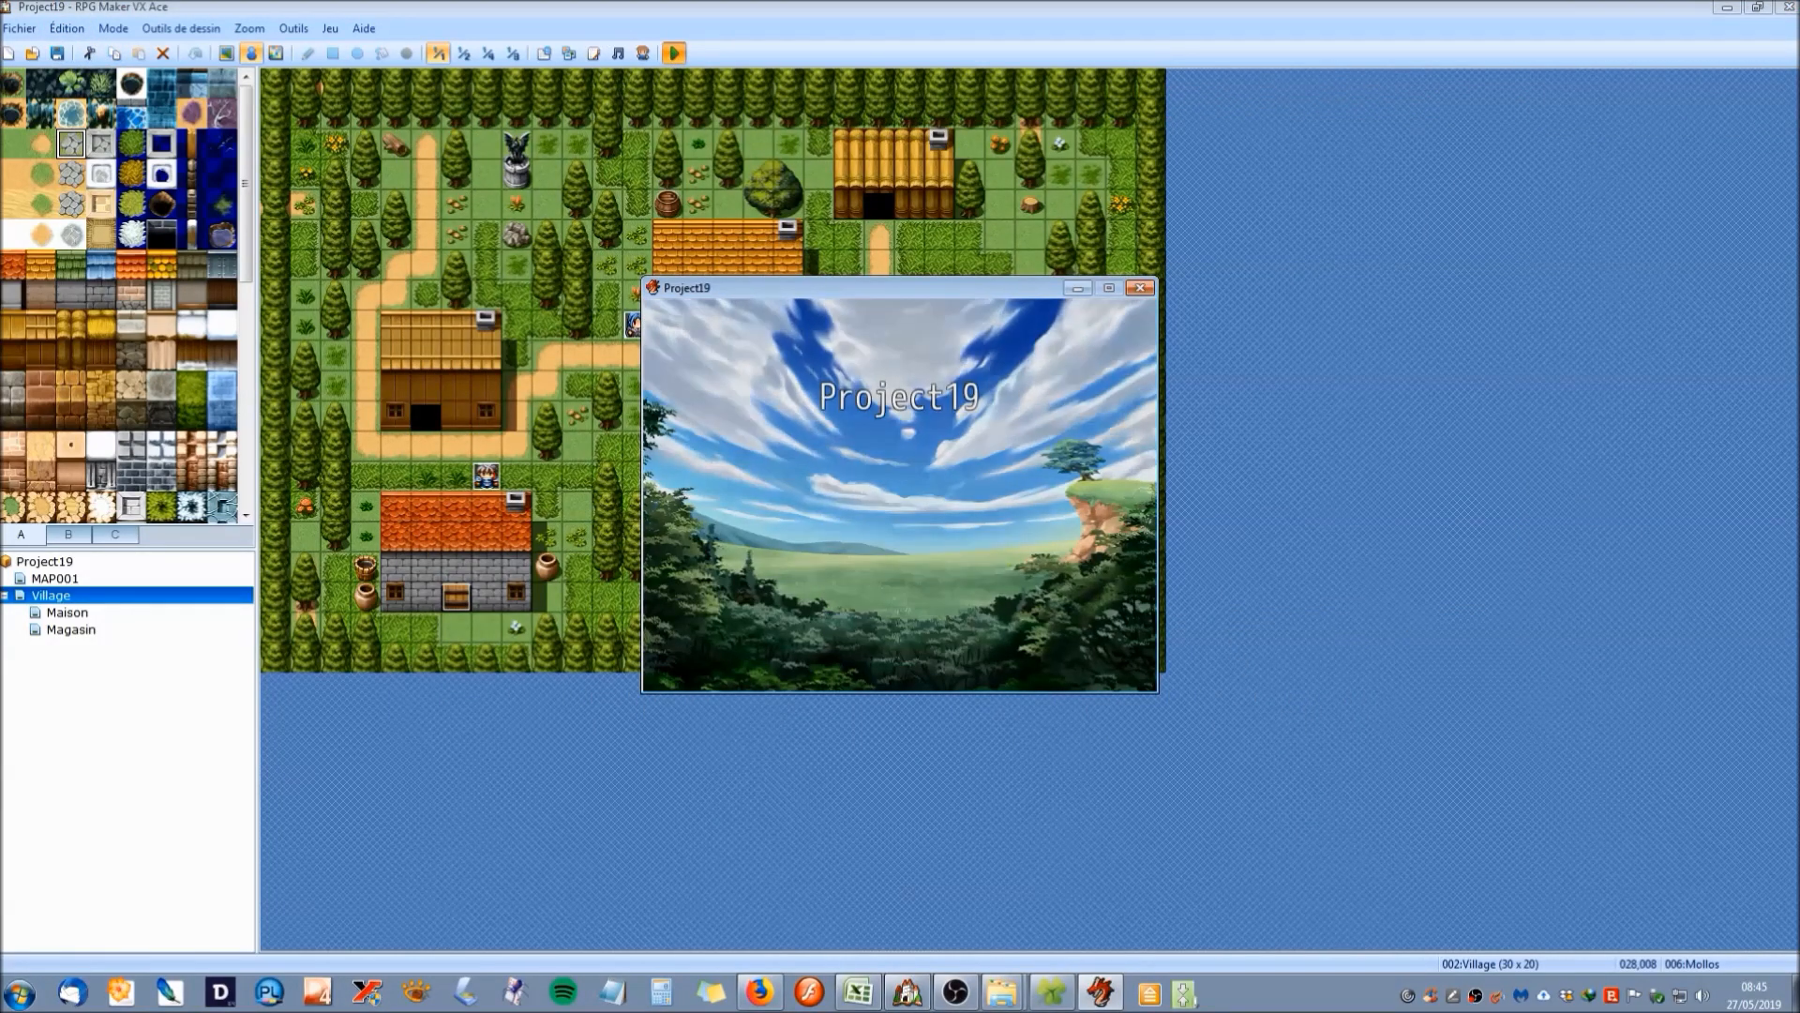
{"action": "key", "text": "Right"}
{"action": "key", "text": "Up"}
{"action": "key", "text": "Right"}
{"action": "key", "text": "Up"}
{"action": "key", "text": "Right"}
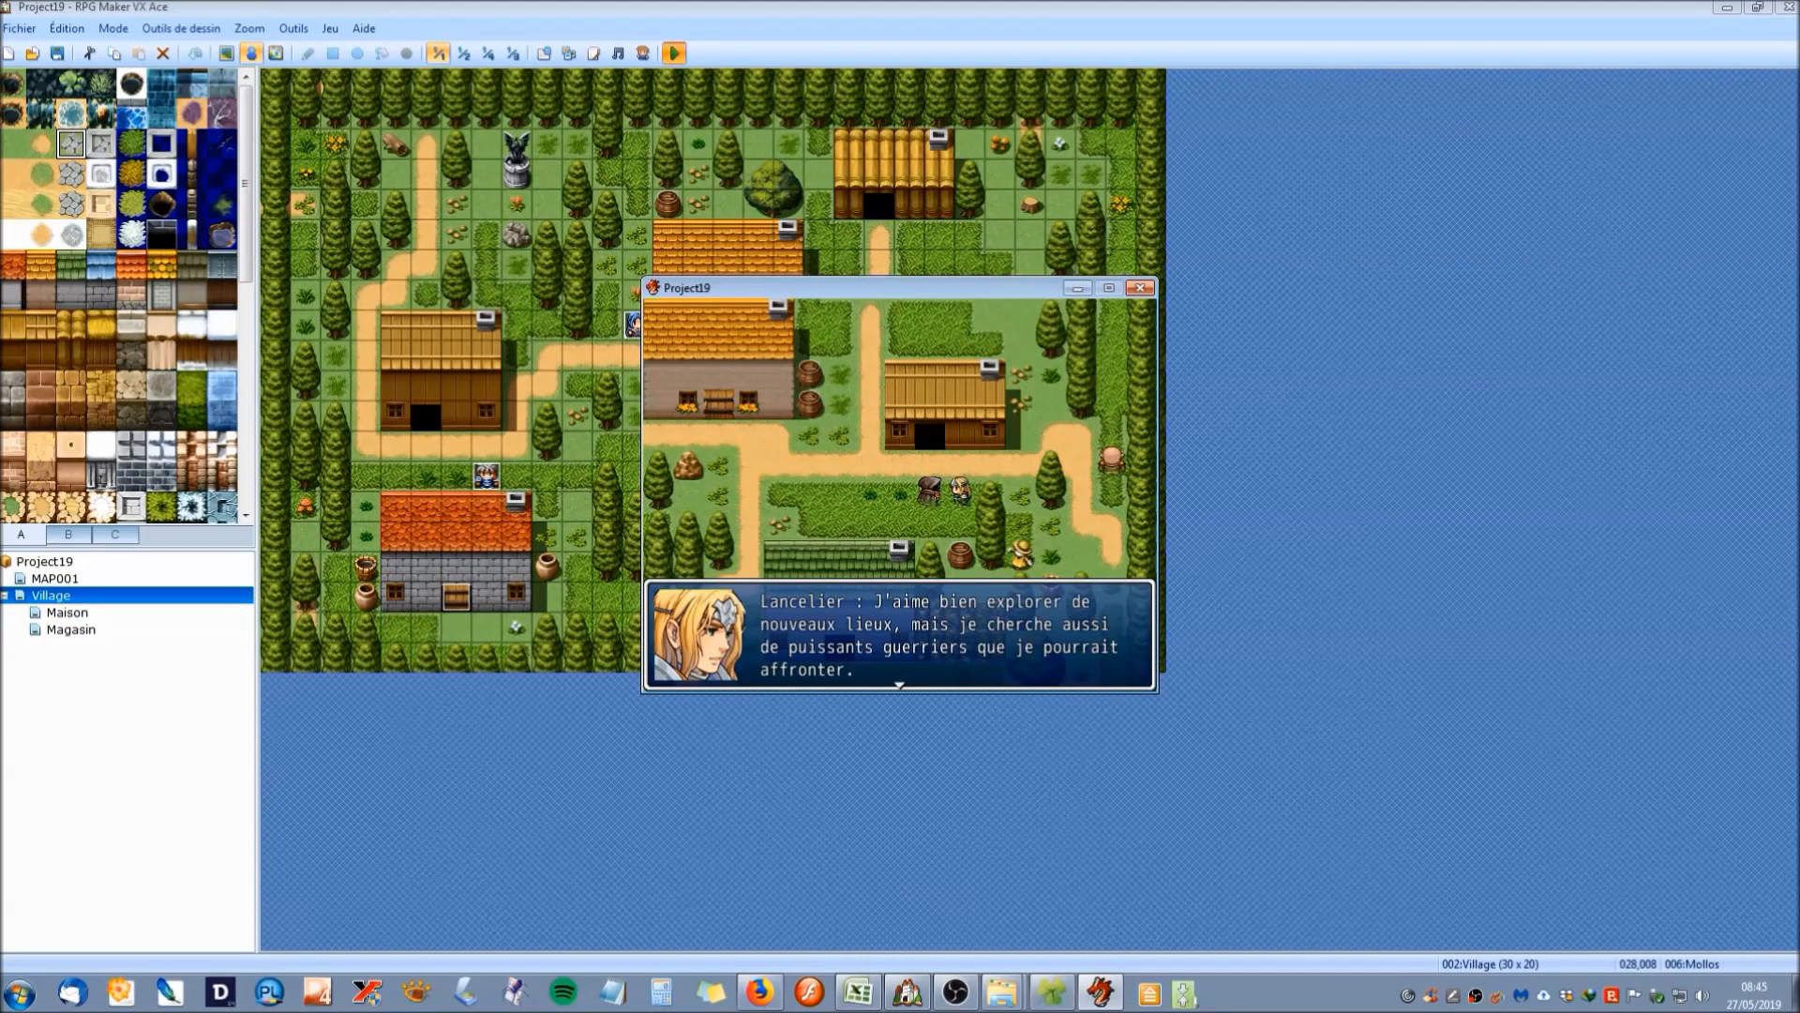
{"action": "key", "text": "Return"}
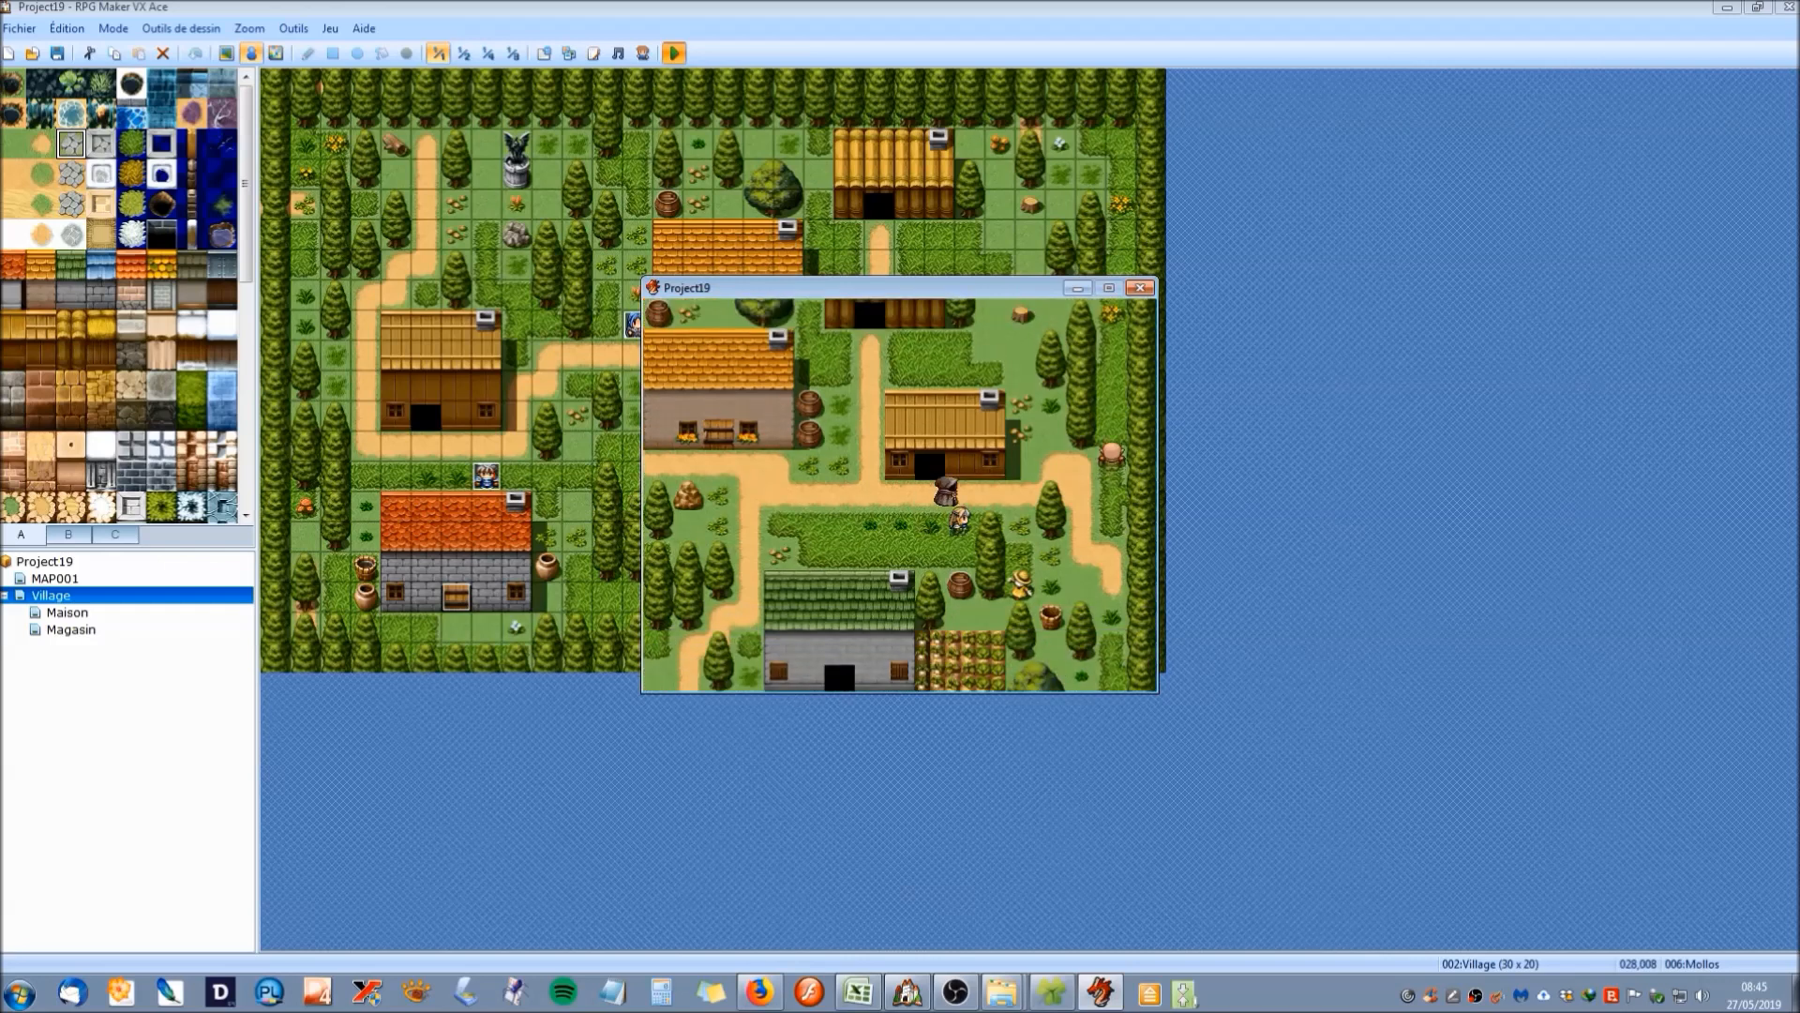
Walk the hero along the path to Mollos and start the conversation with him.
{"action": "key", "text": "Right"}
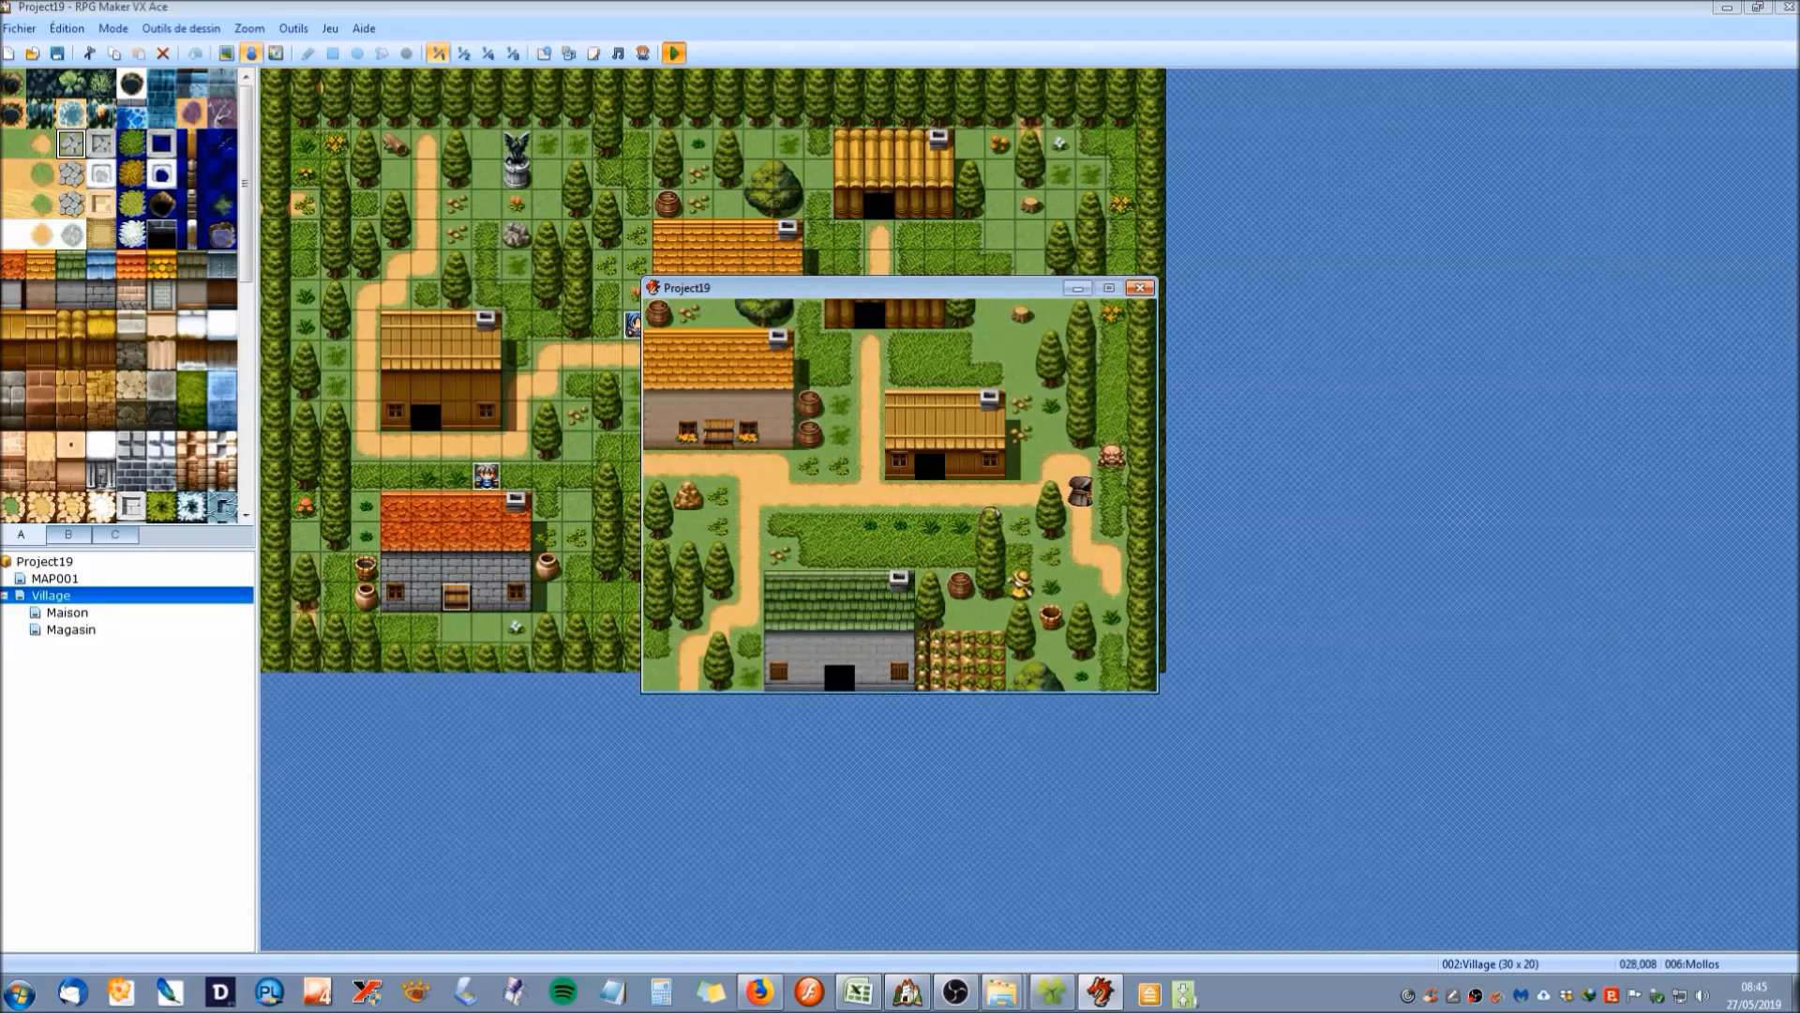
{"action": "key", "text": "Up"}
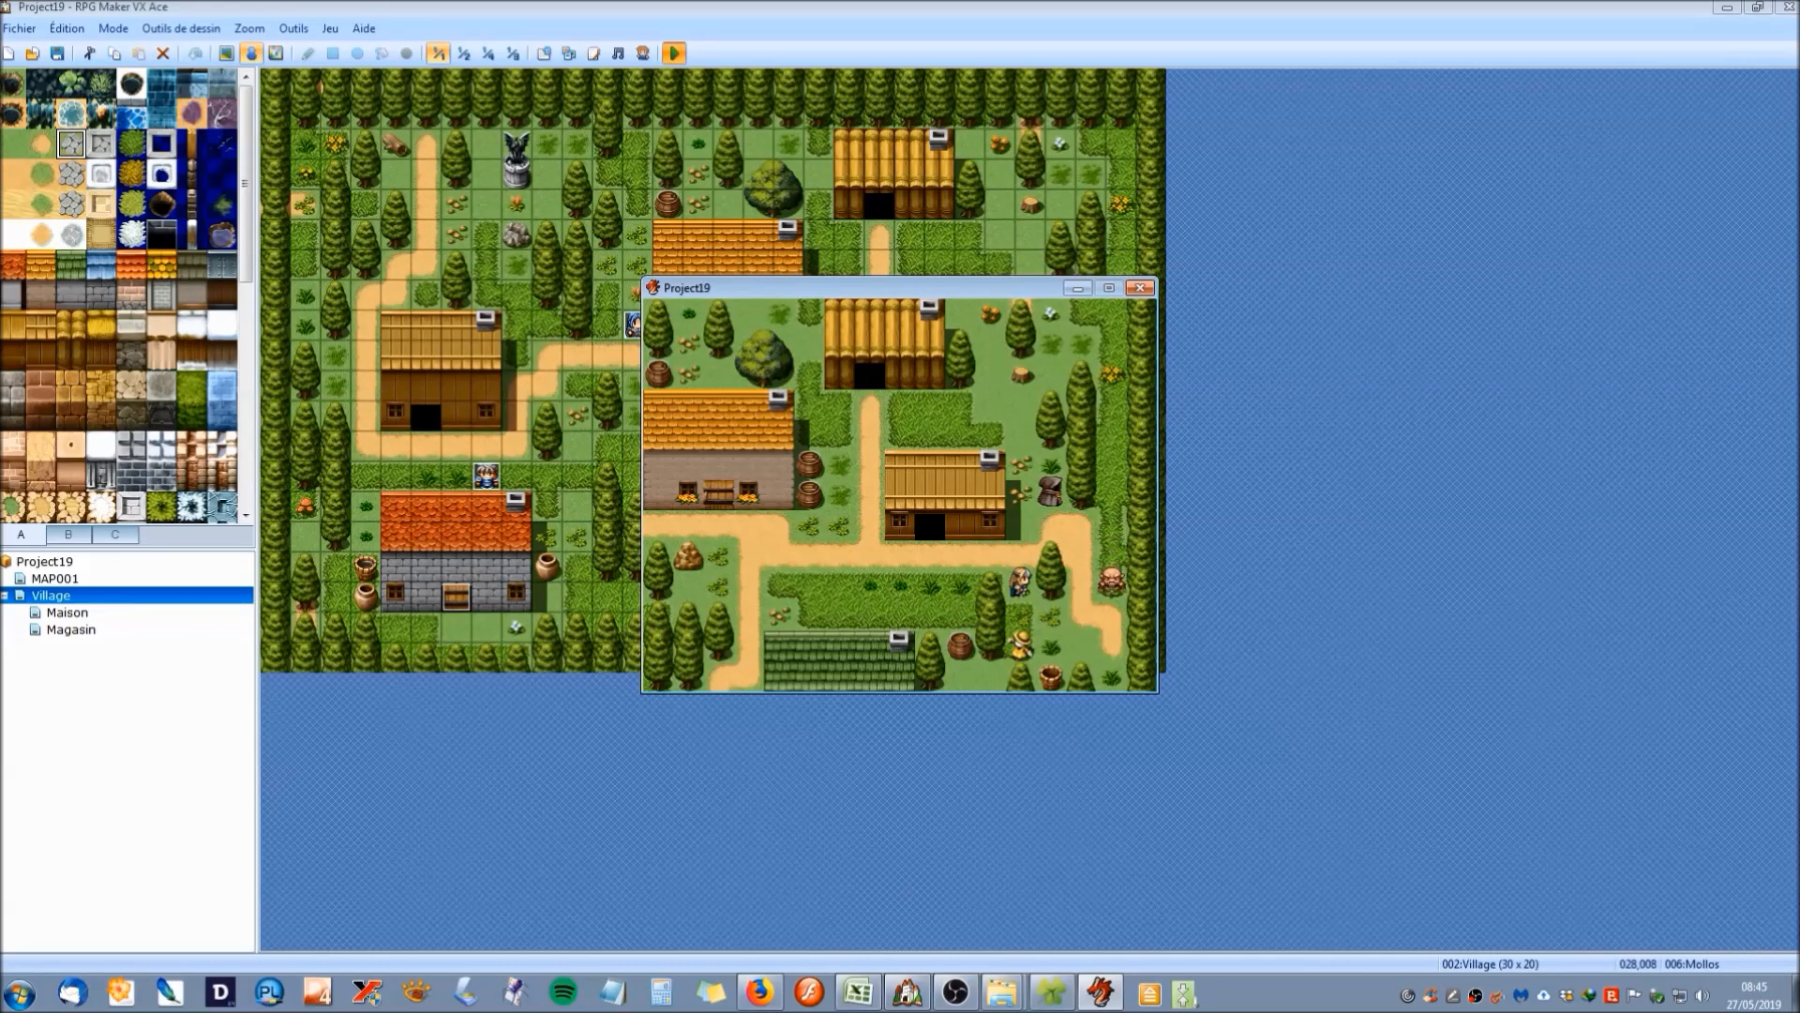
{"action": "key", "text": "Left"}
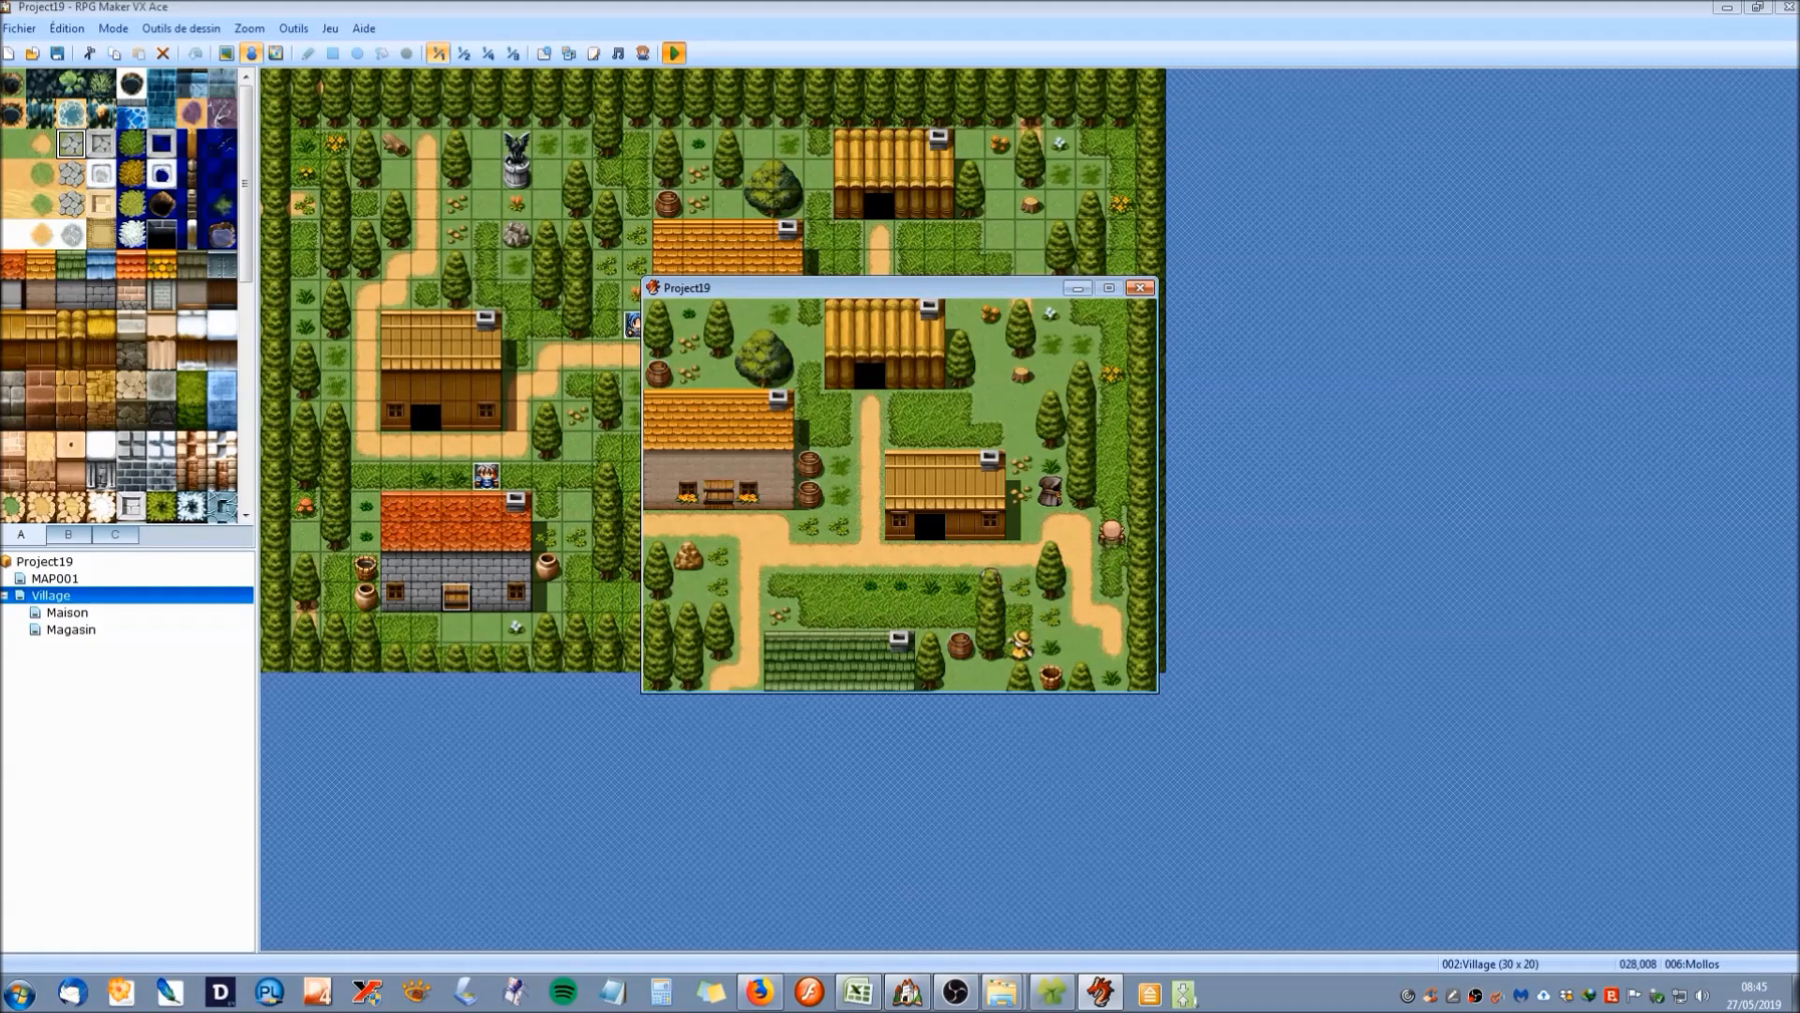
{"action": "key", "text": "Up"}
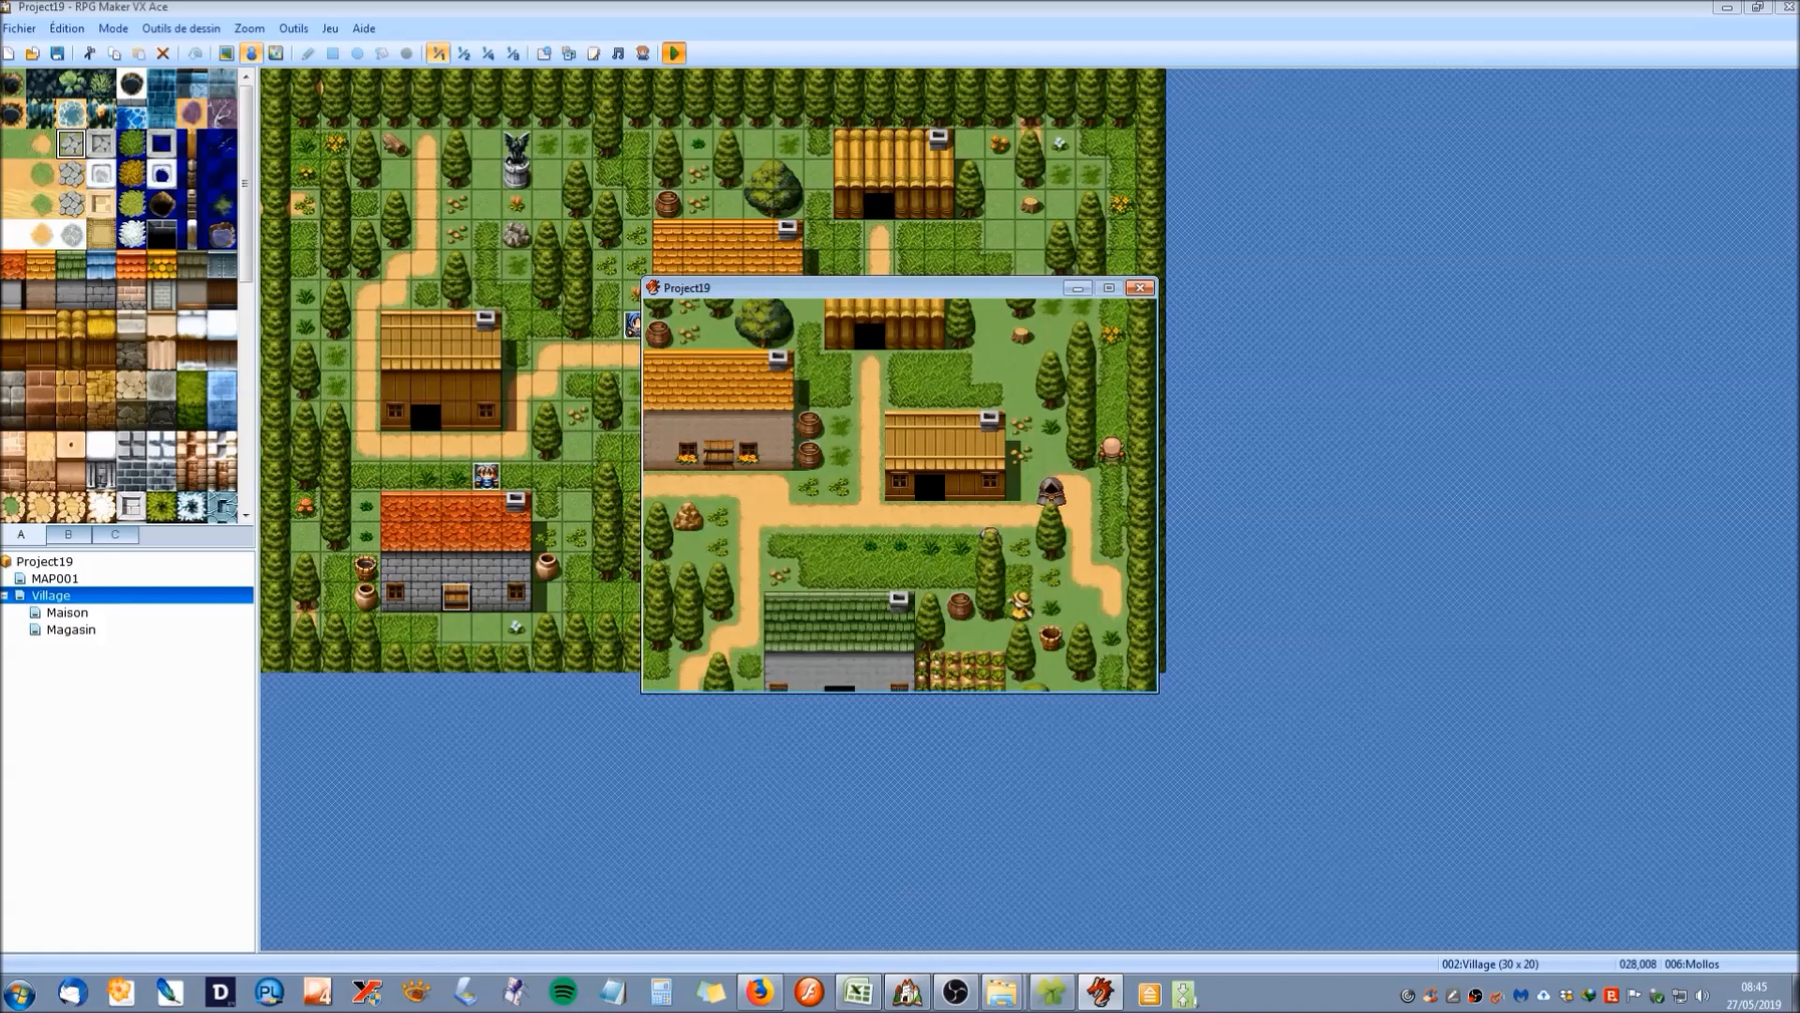
{"action": "key", "text": "Right"}
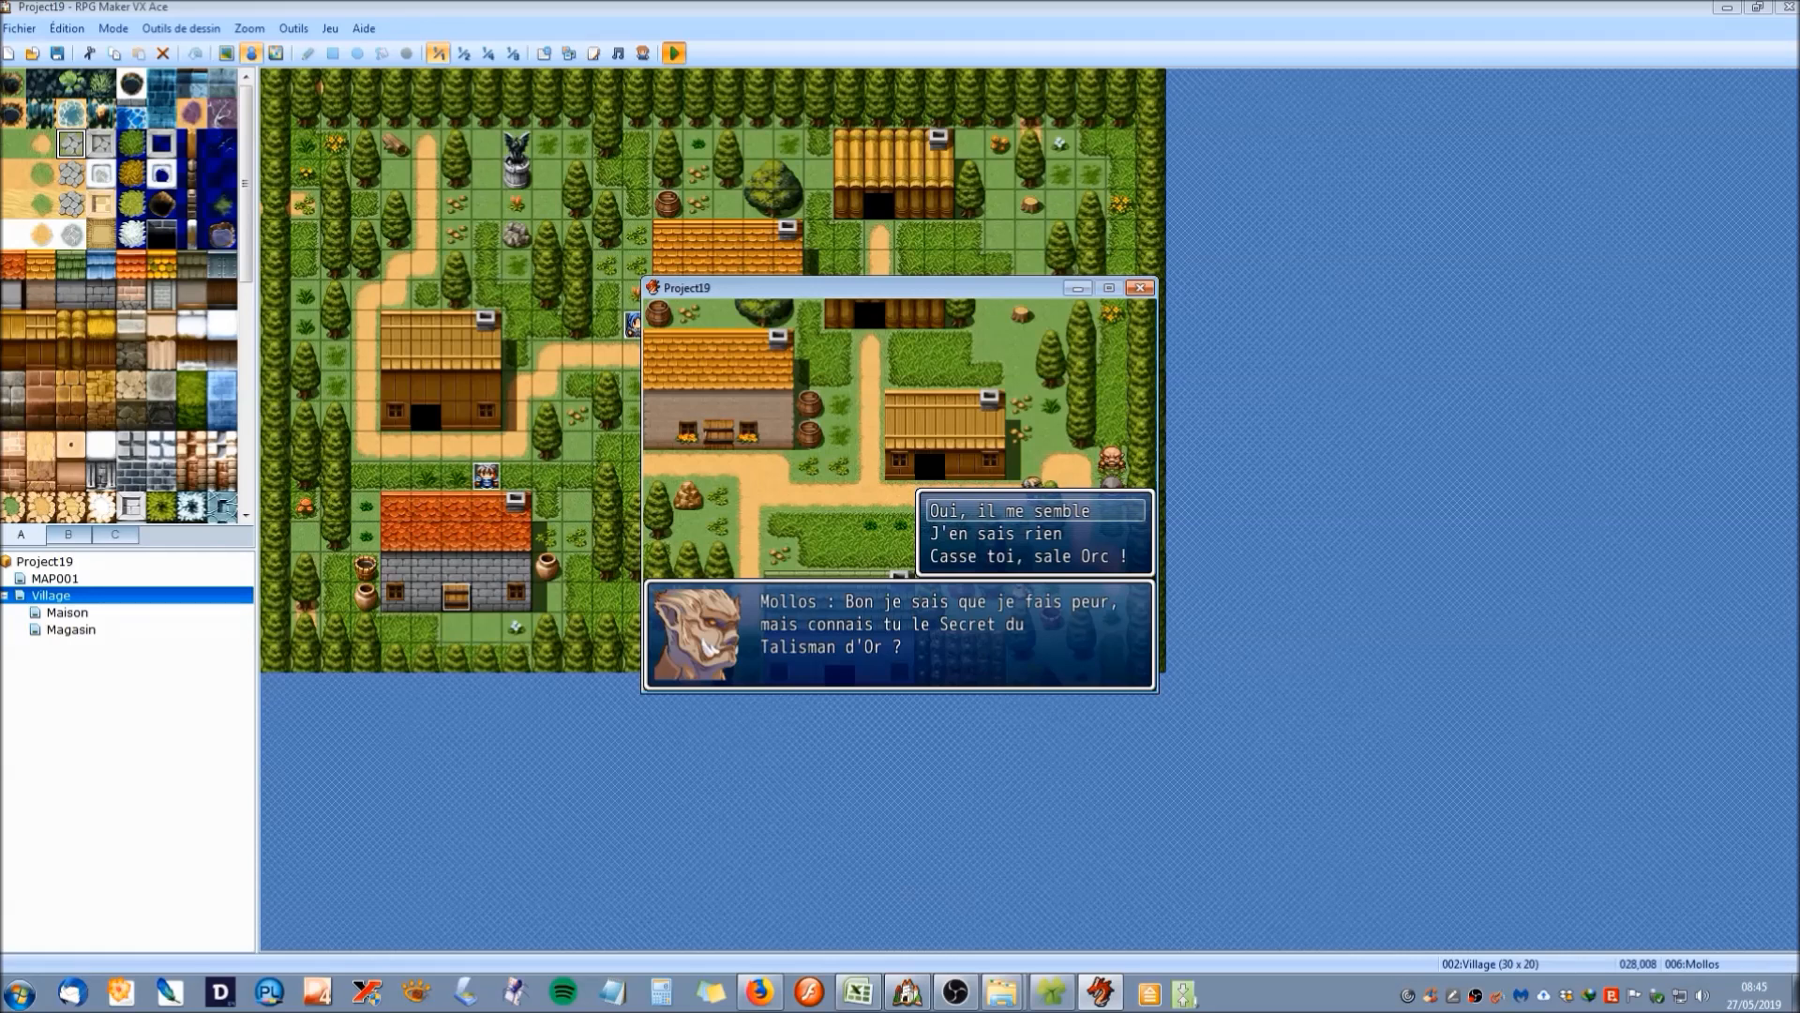
Go through Mollos's dialogue choices, answer "Oui, il me semble" and read his reply to the end.
{"action": "key", "text": "Down"}
{"action": "key", "text": "Down"}
{"action": "key", "text": "Up"}
{"action": "key", "text": "Up"}
{"action": "key", "text": "Down"}
{"action": "key", "text": "Down"}
{"action": "key", "text": "Up"}
{"action": "key", "text": "Up"}
{"action": "key", "text": "Return"}
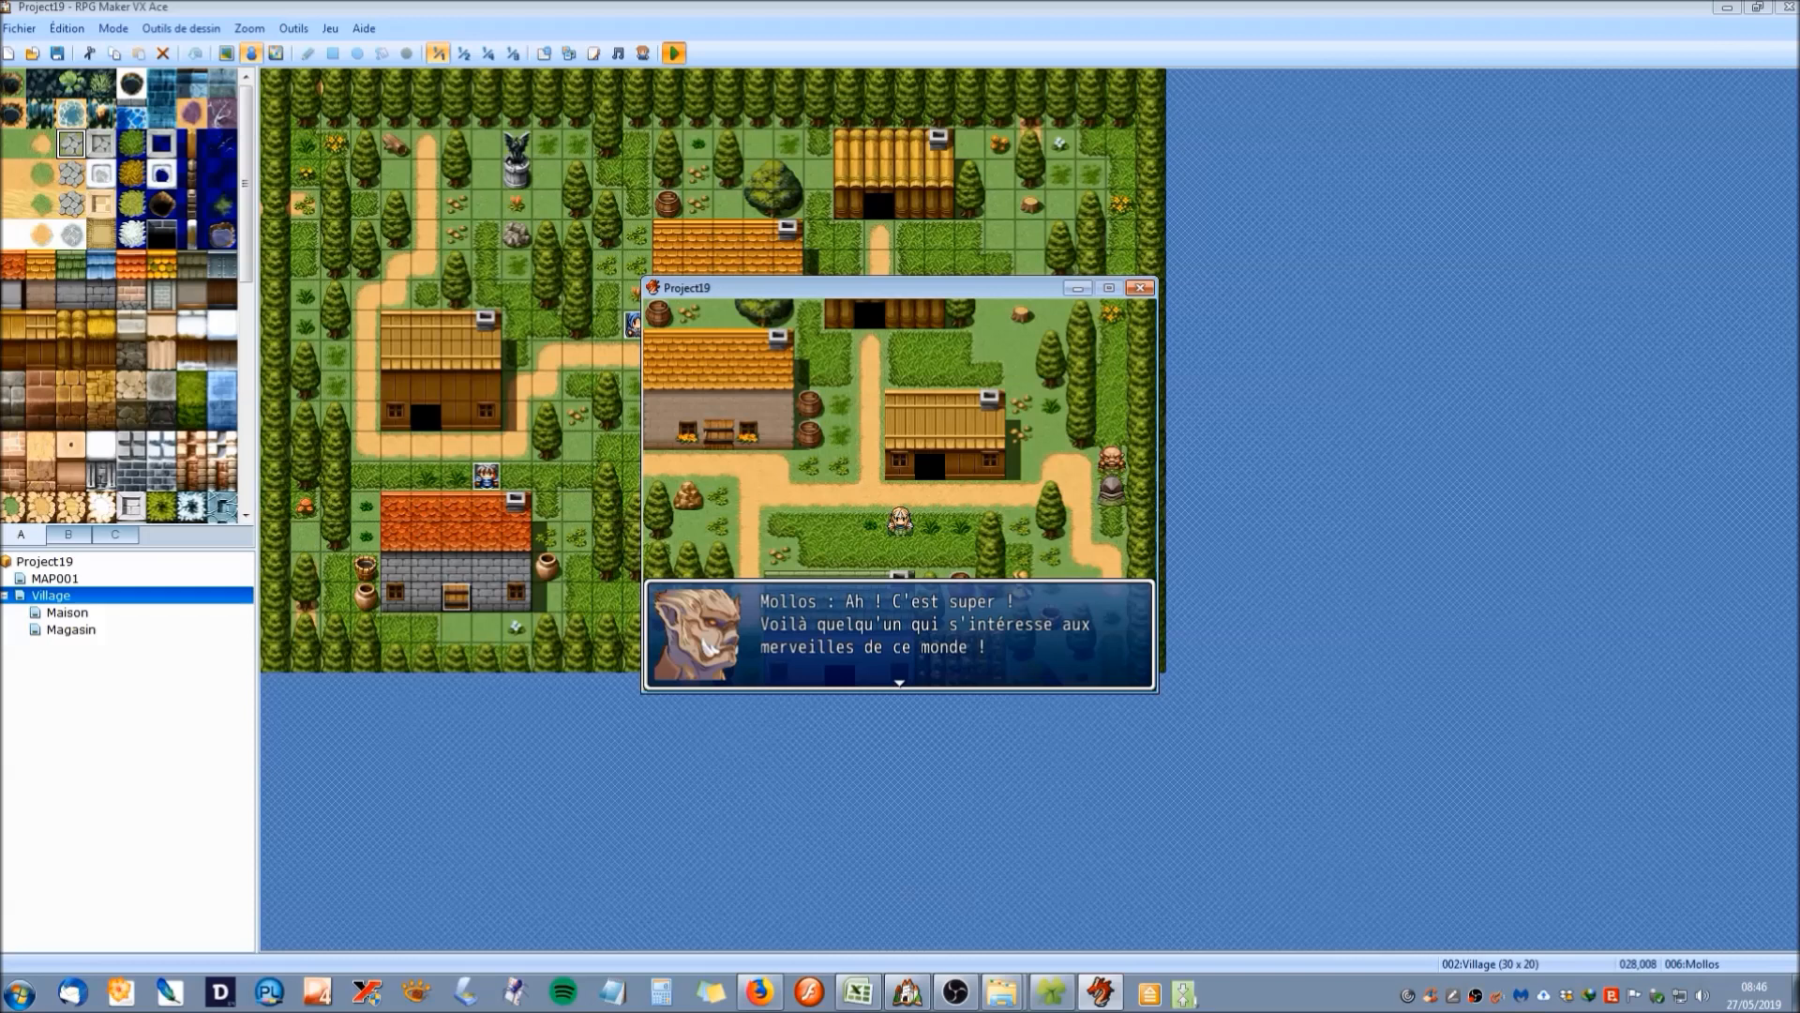
{"action": "key", "text": "Return"}
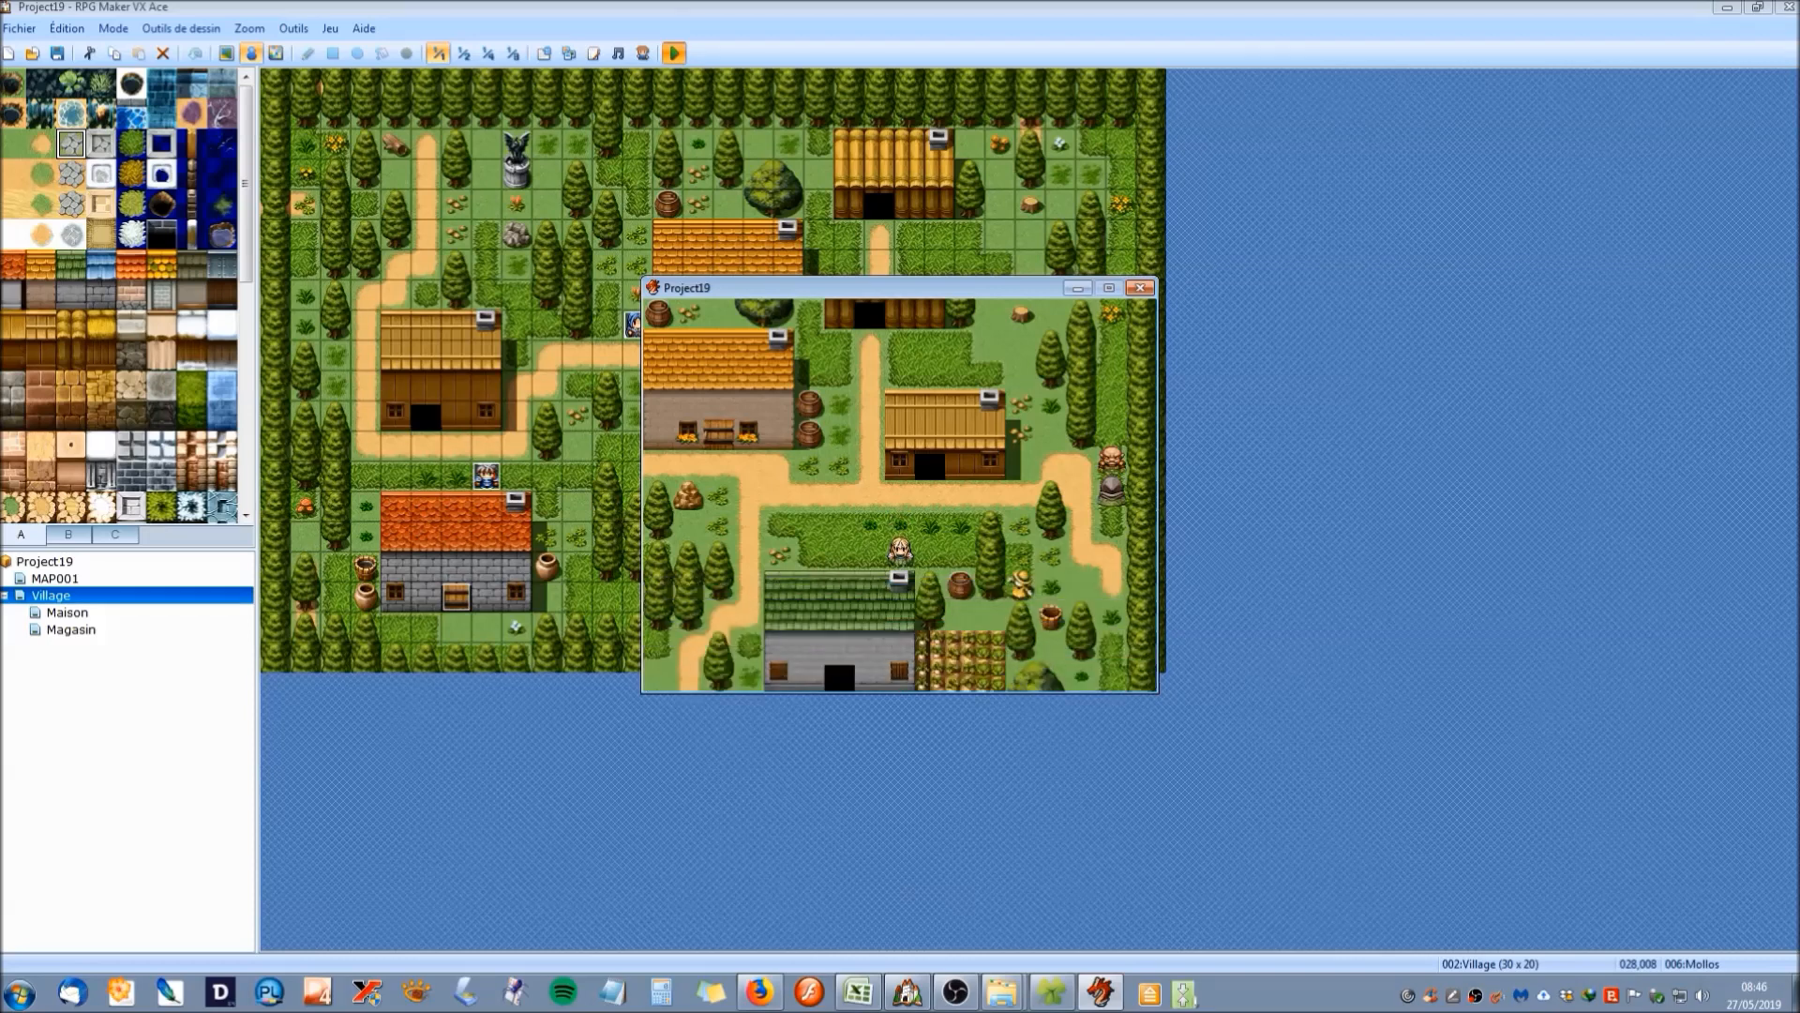
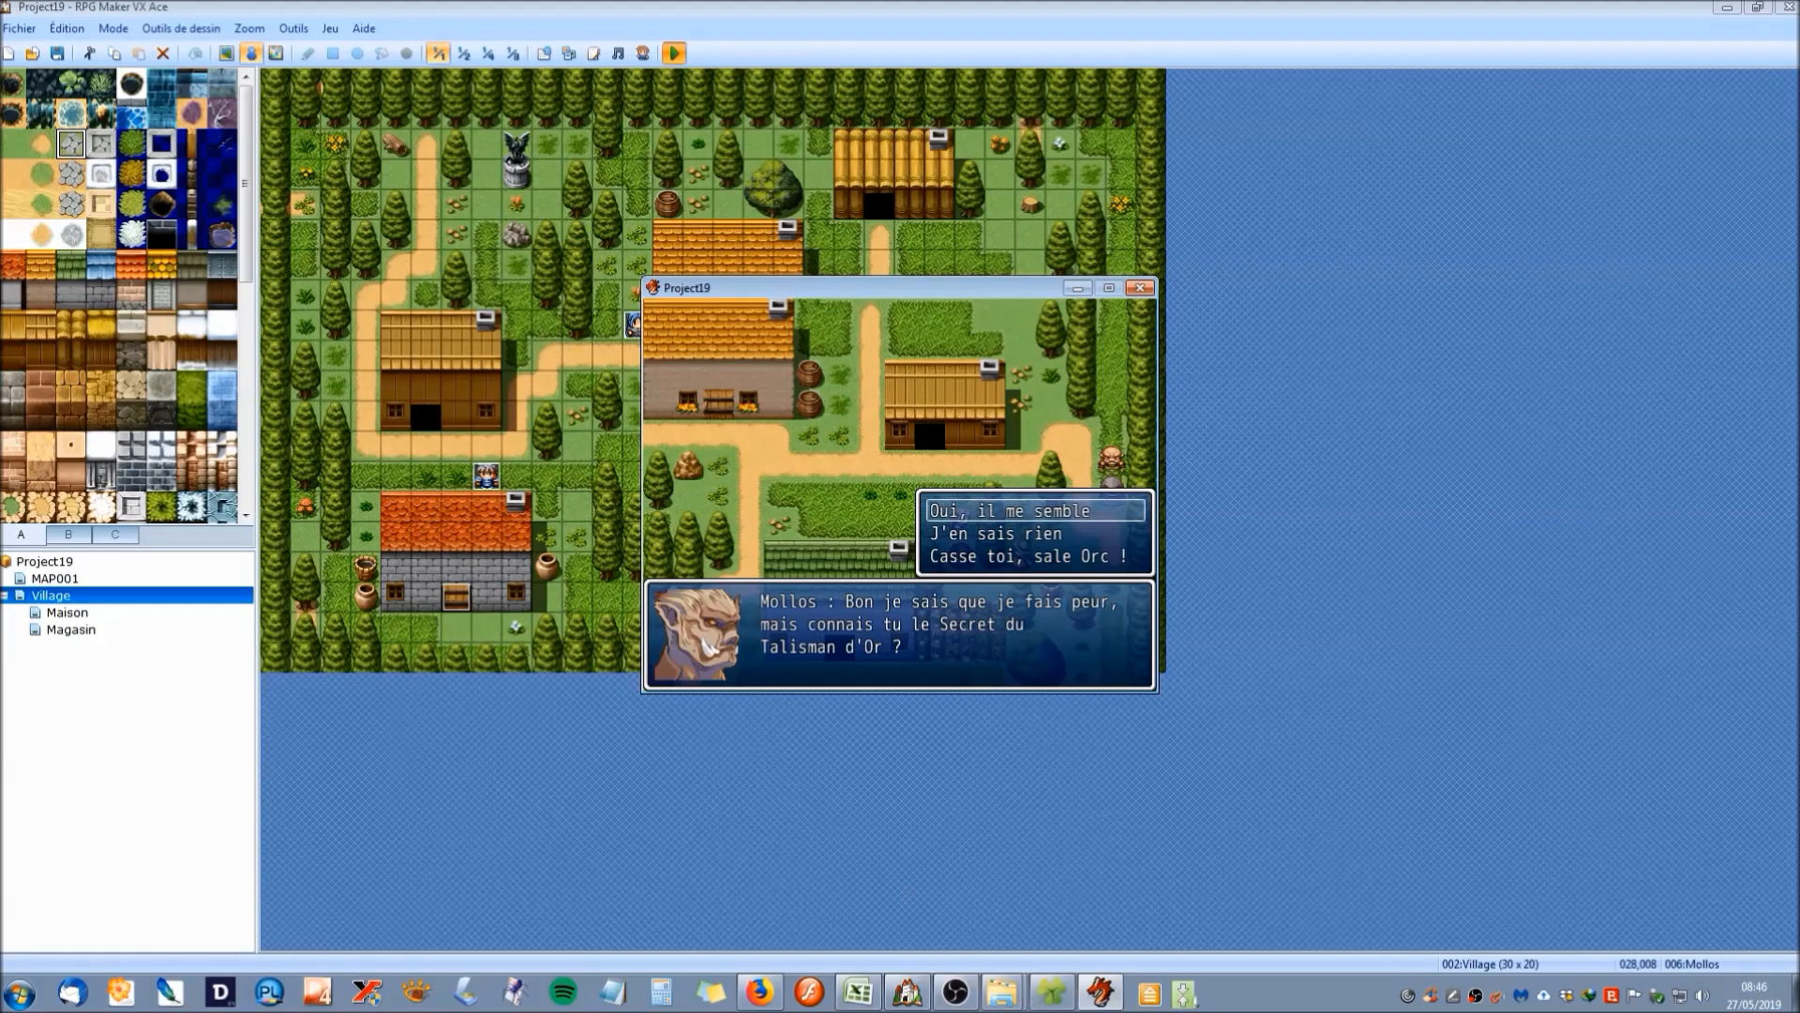
Test the "J'en sais rien" answer in Mollos's dialogue and read his reply.
{"action": "key", "text": "Down"}
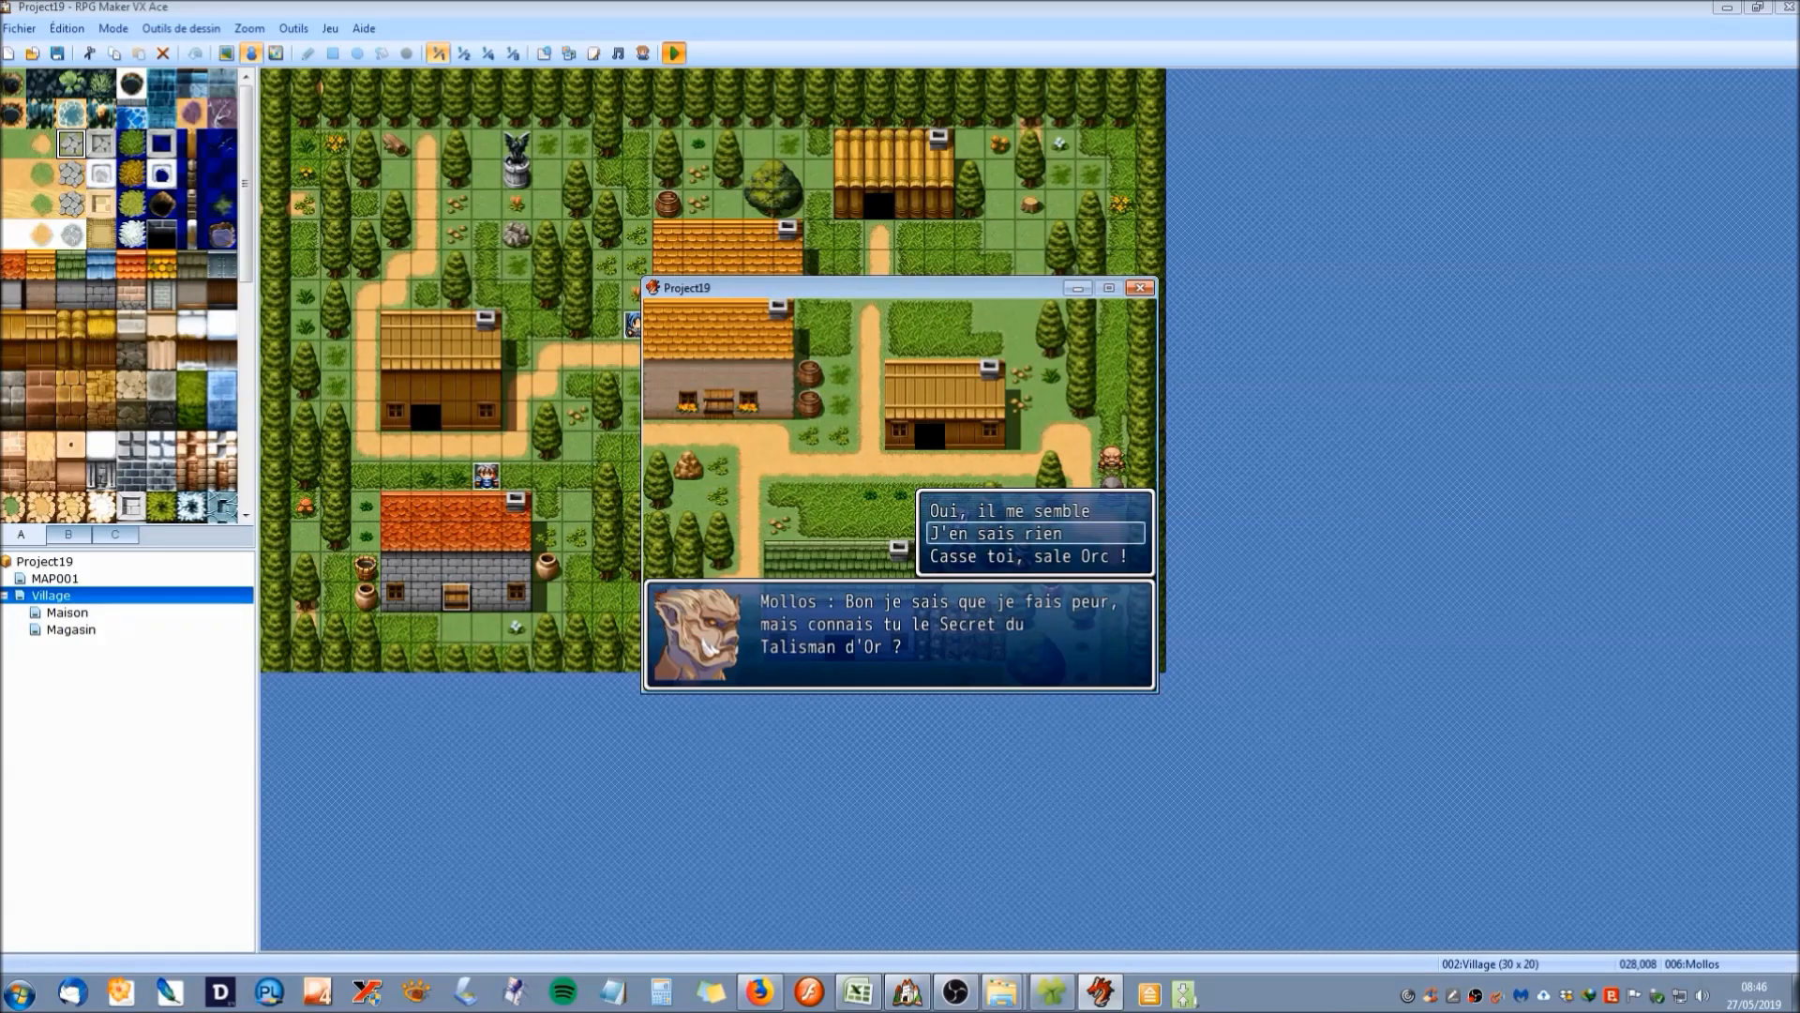
{"action": "key", "text": "Return"}
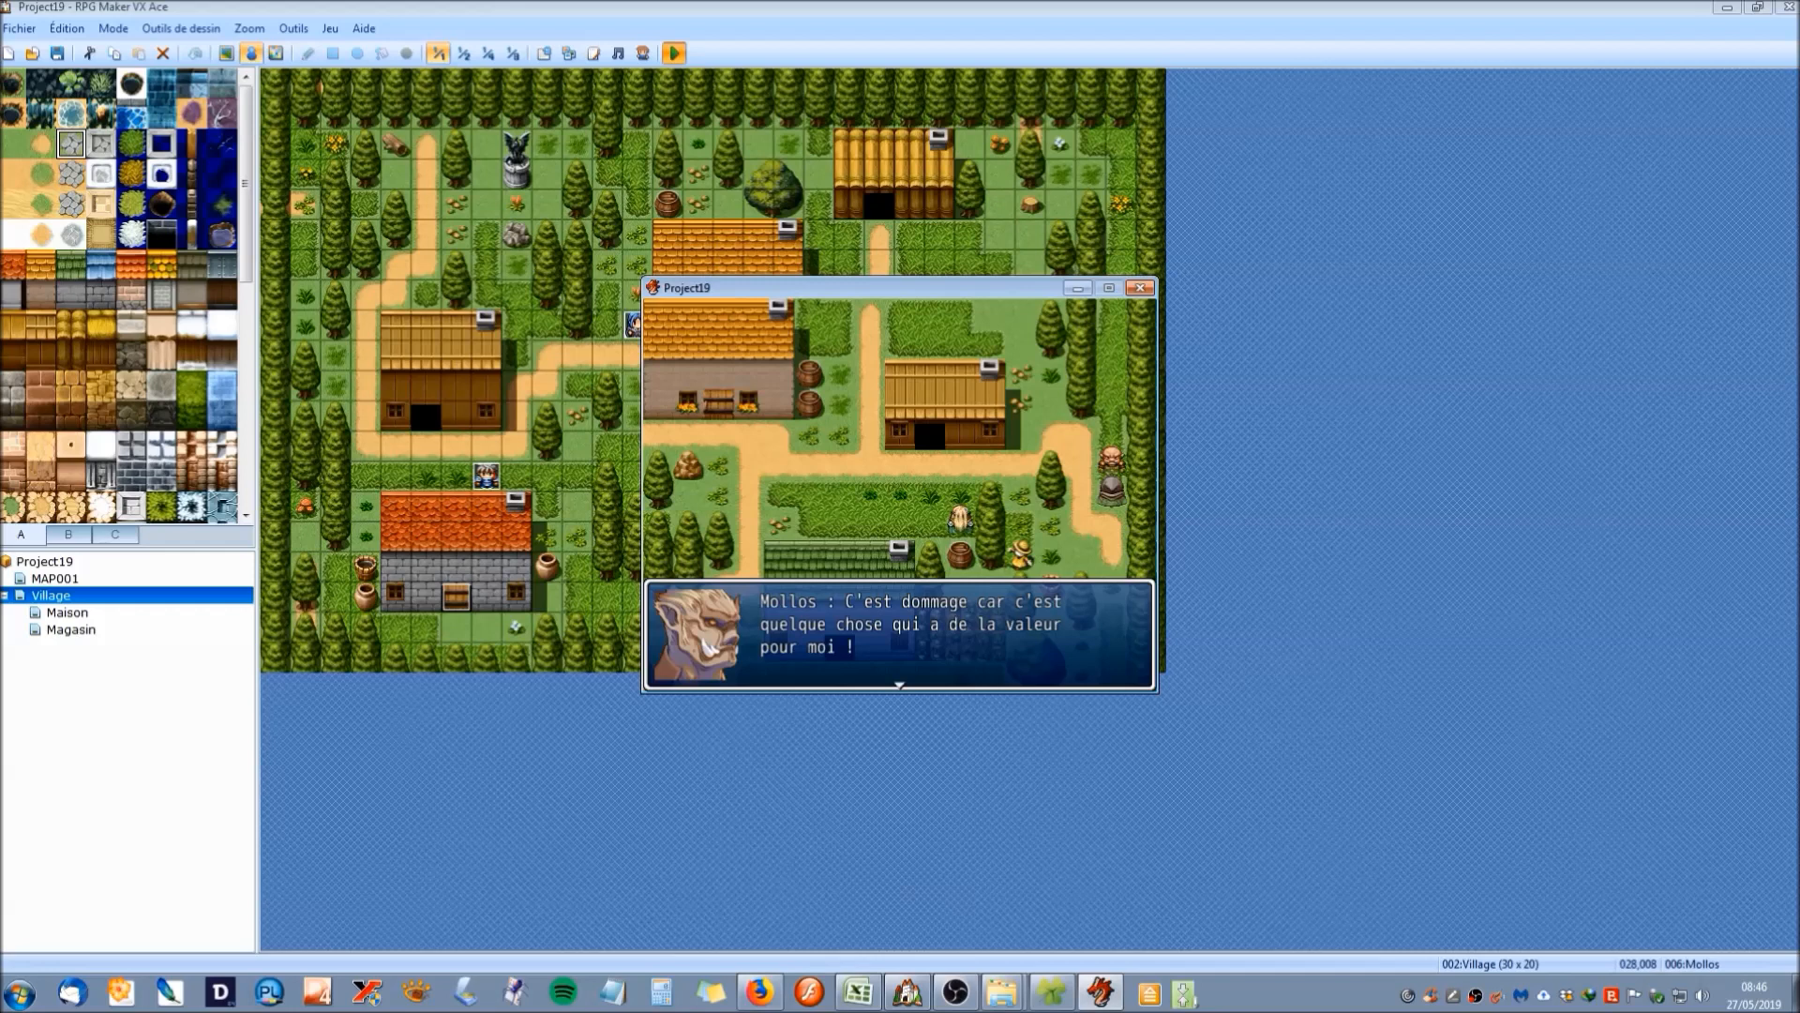
{"action": "key", "text": "Return"}
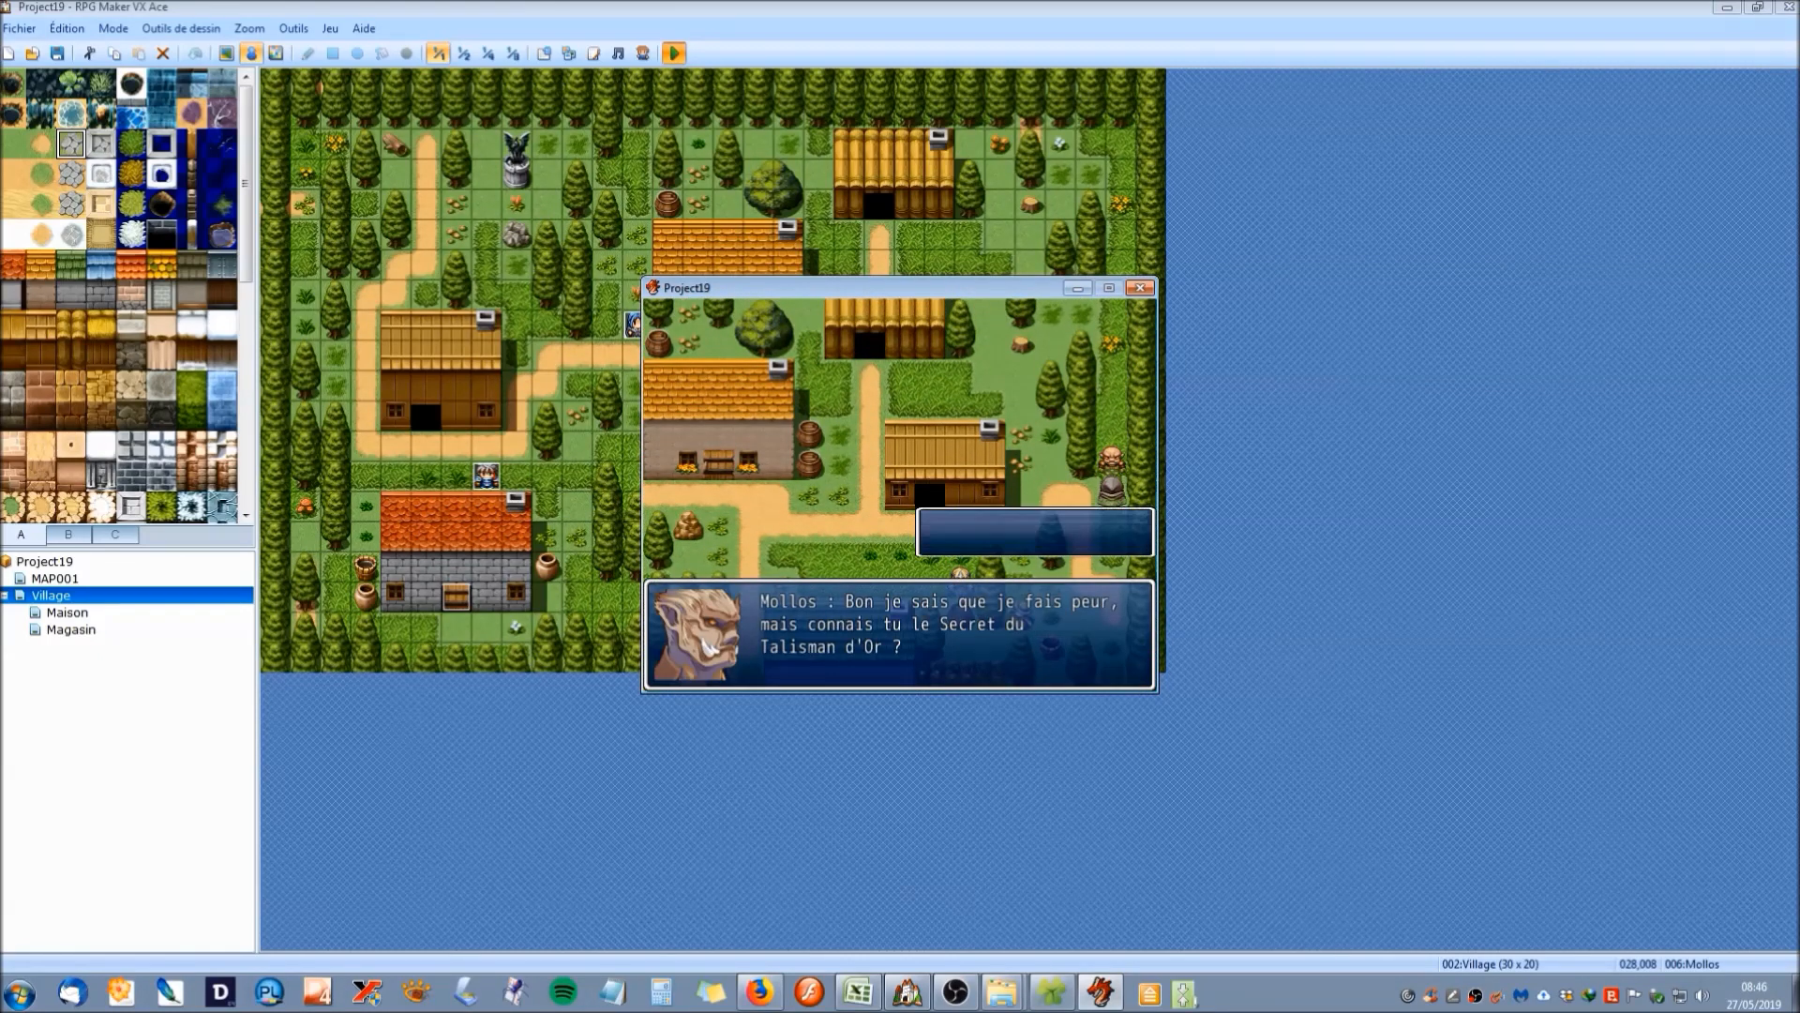
Test the "Casse toi, sale Orc !" answer with Mollos, read his reply and end the playtest.
{"action": "key", "text": "Down"}
{"action": "key", "text": "Down"}
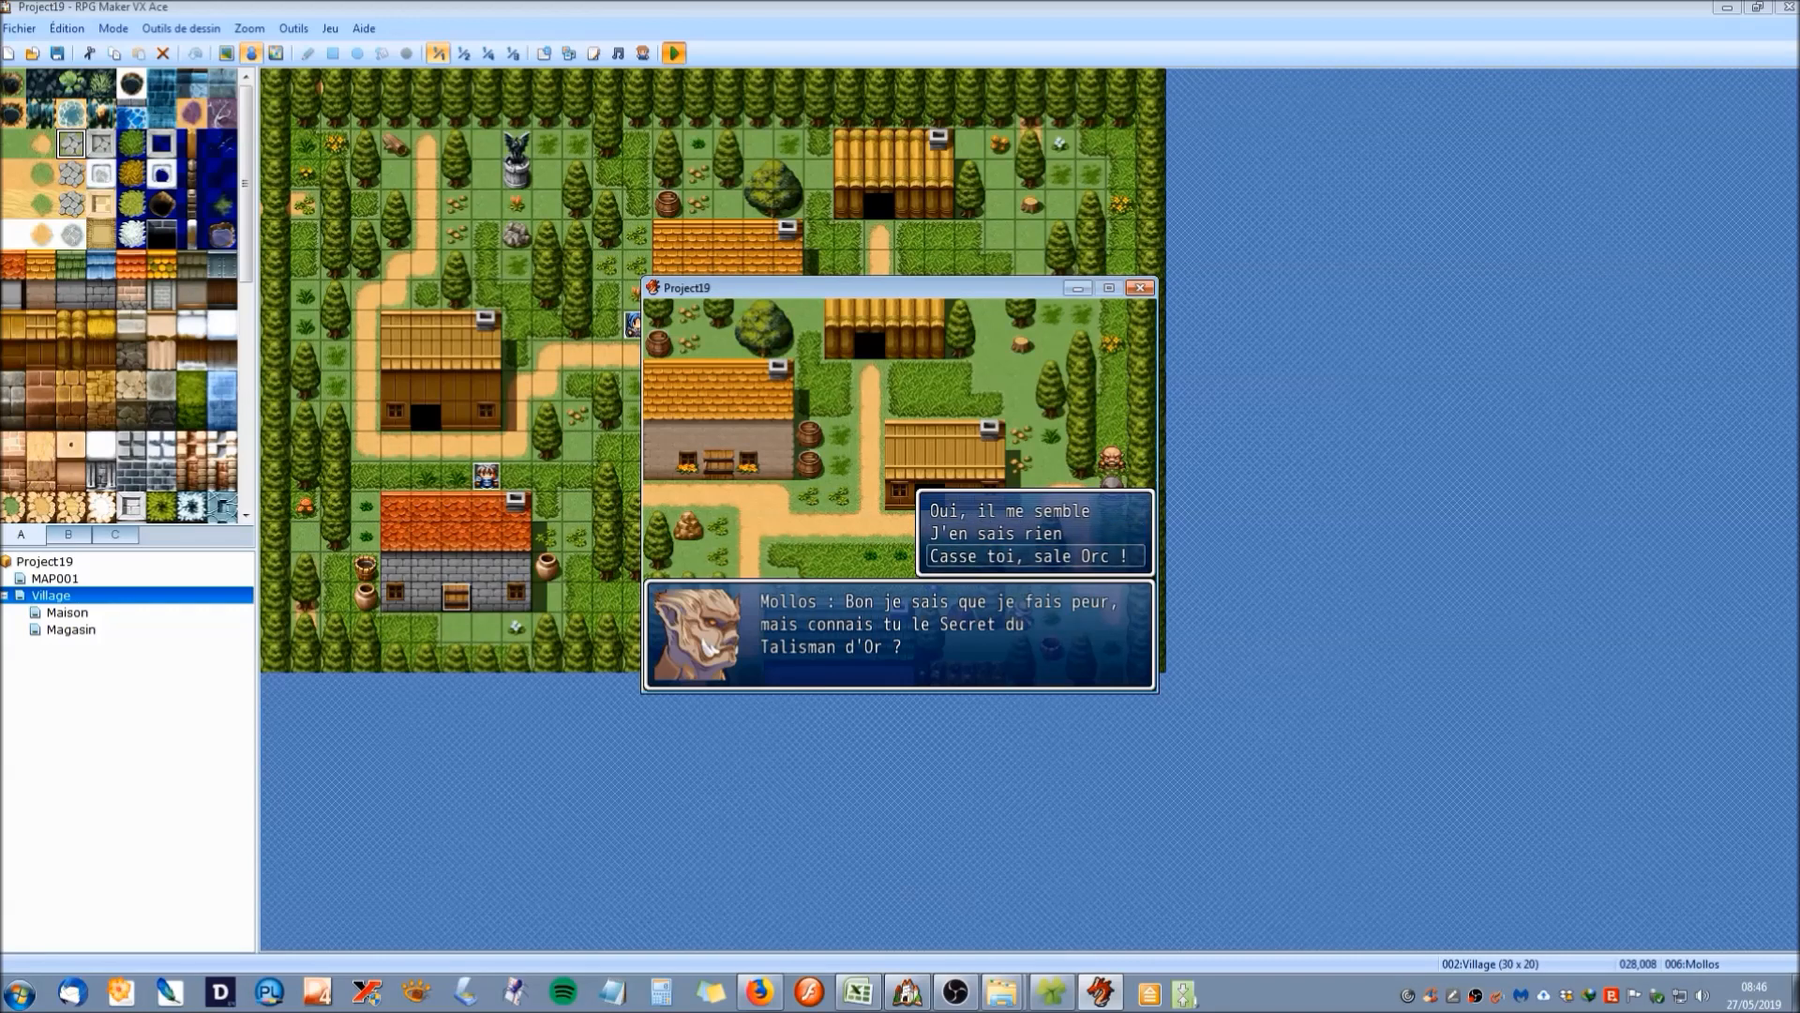
{"action": "key", "text": "Return"}
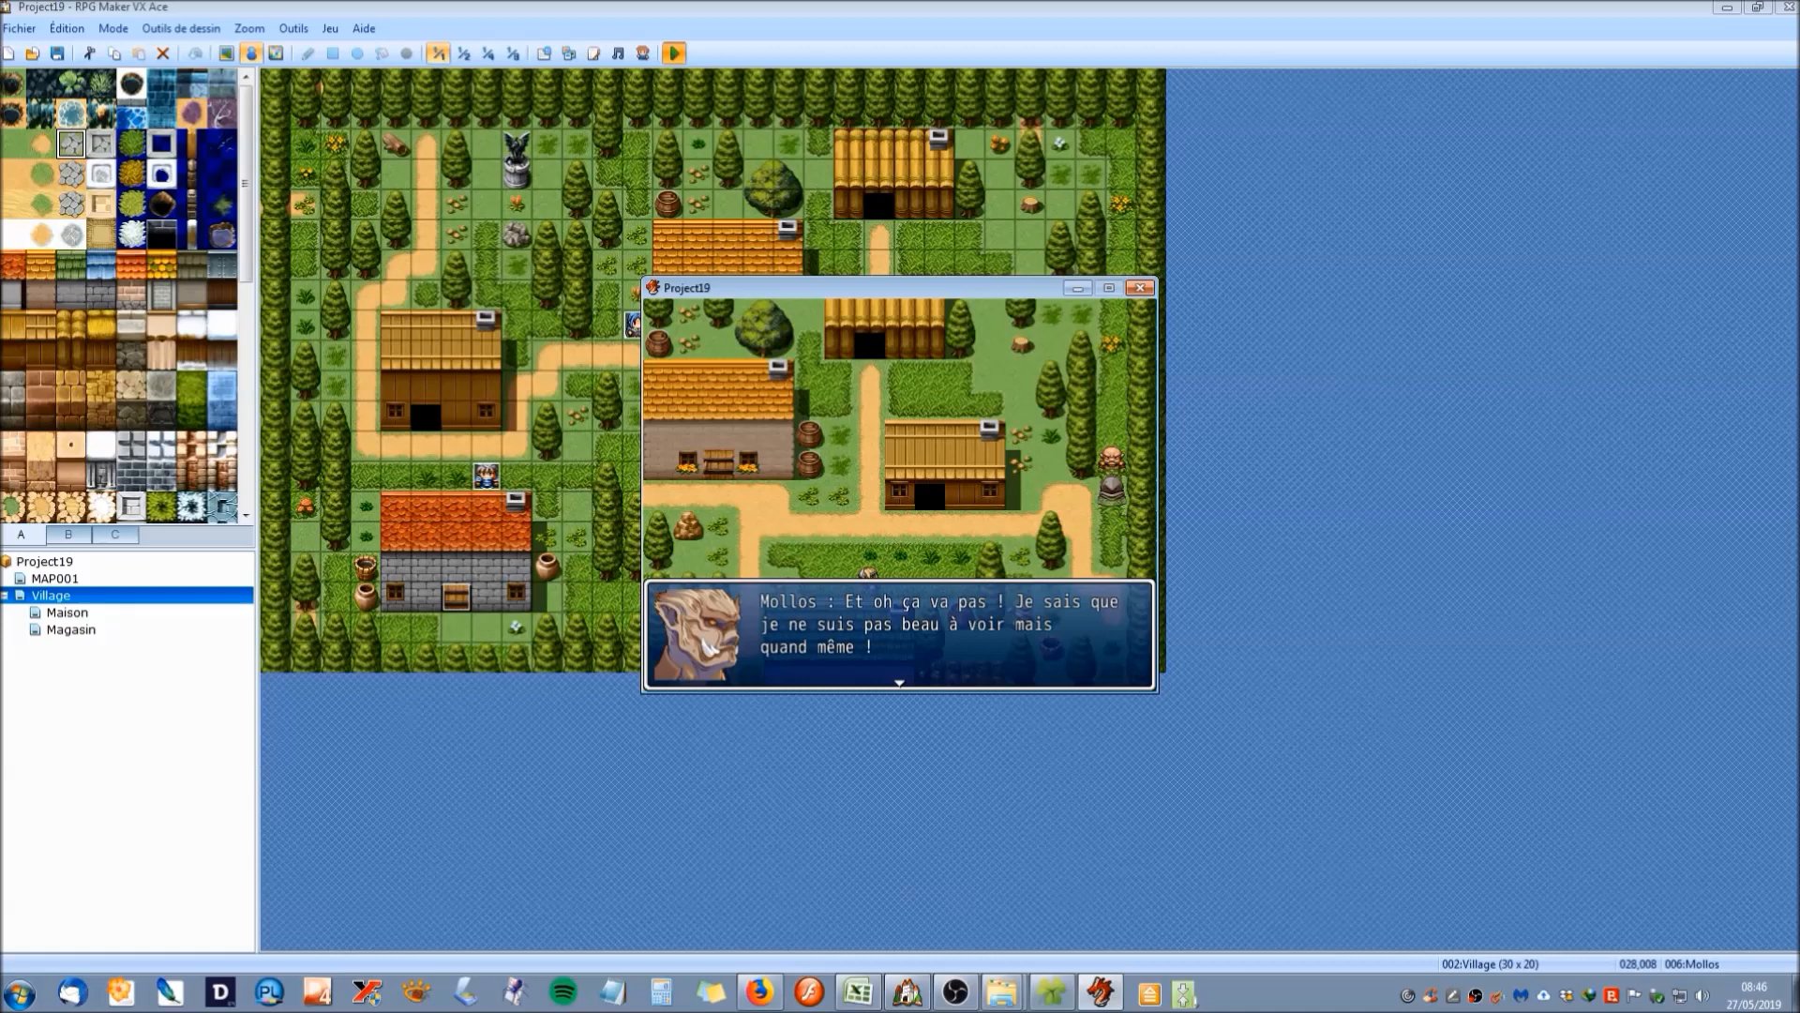
{"action": "key", "text": "Return"}
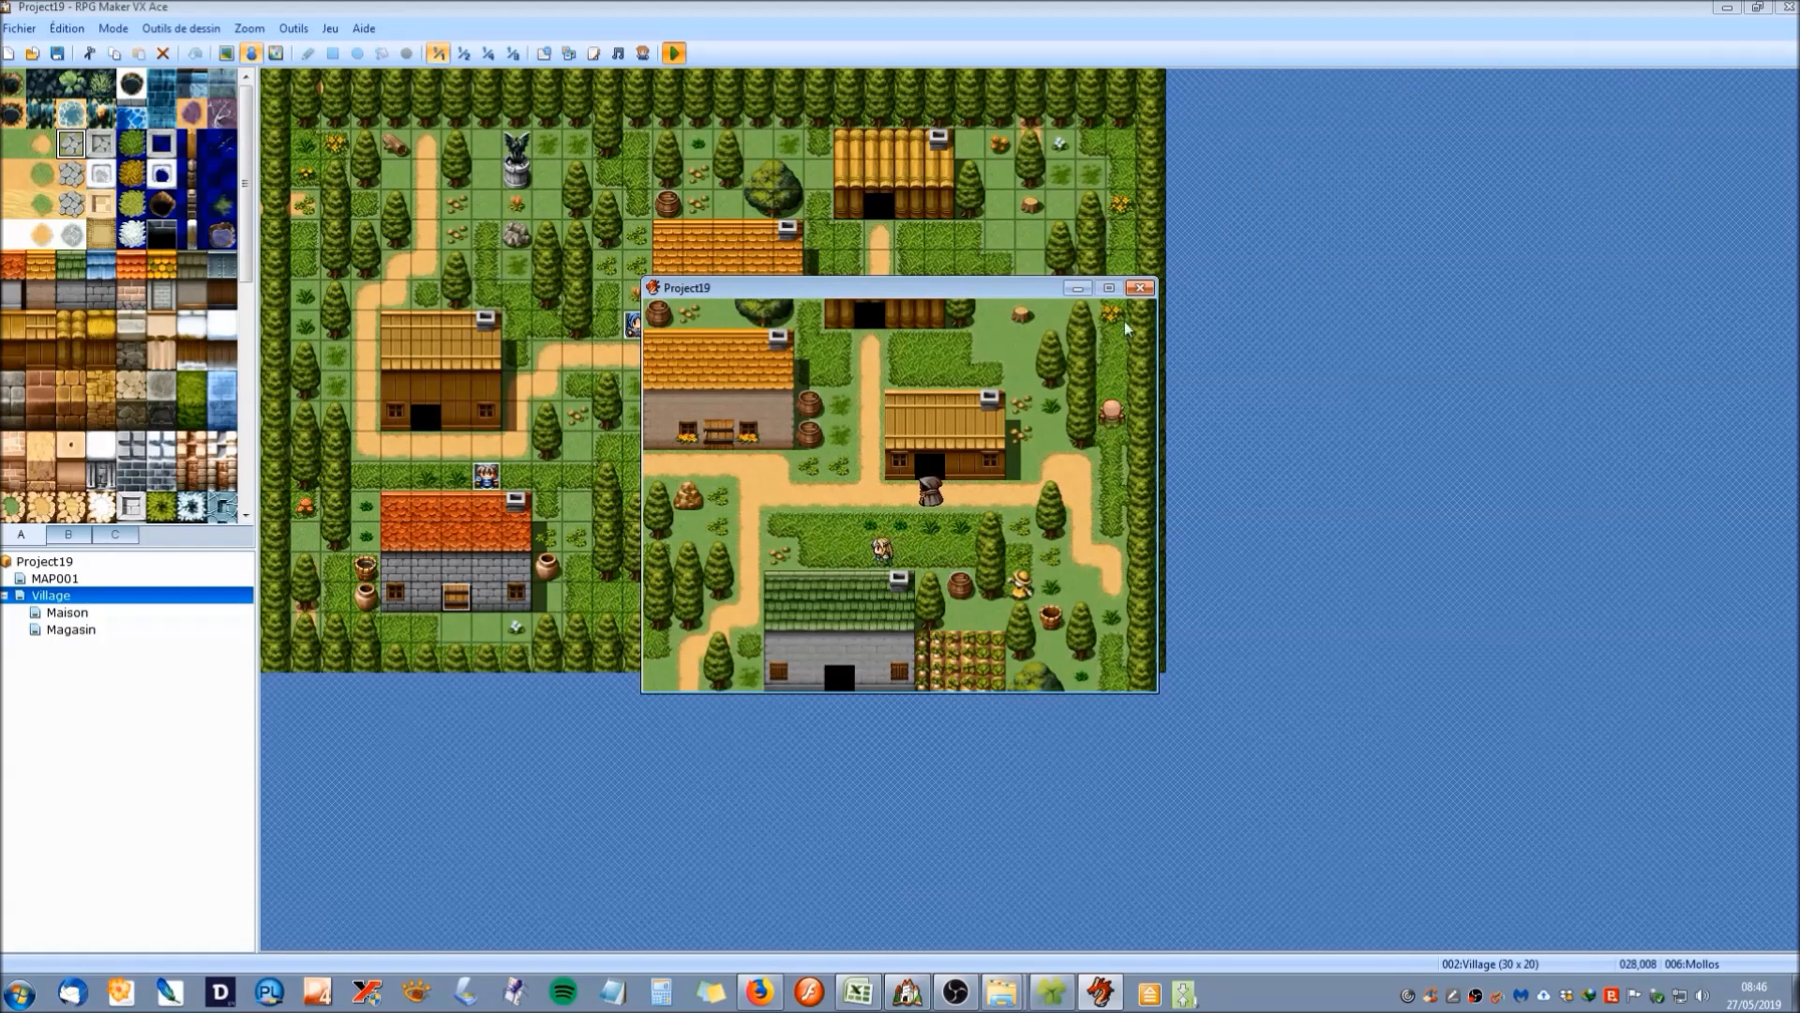
{"action": "left_click", "coordinate": [1140, 287]}
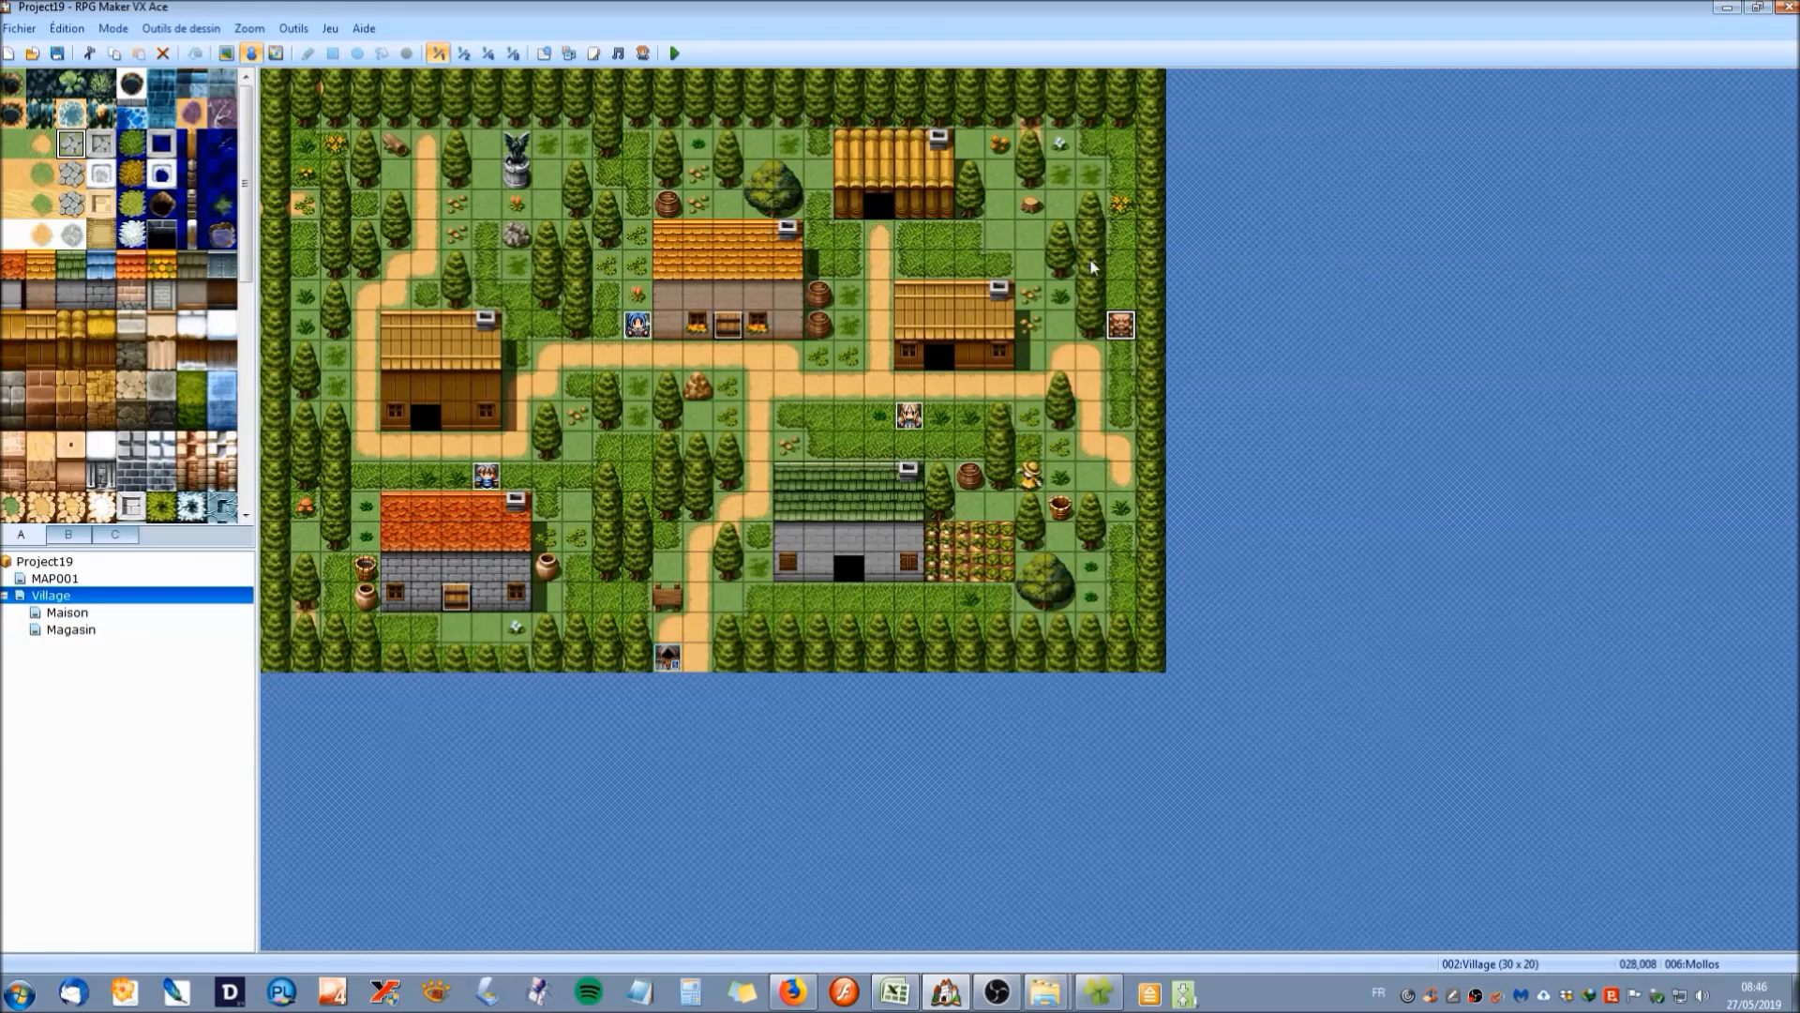
Create an event at tile (006,004) with the orange-haired Actor4 character from the second row and Aléatoire movement.
{"action": "left_click", "coordinate": [909, 415]}
{"action": "double_click", "coordinate": [453, 212]}
{"action": "double_click", "coordinate": [399, 564]}
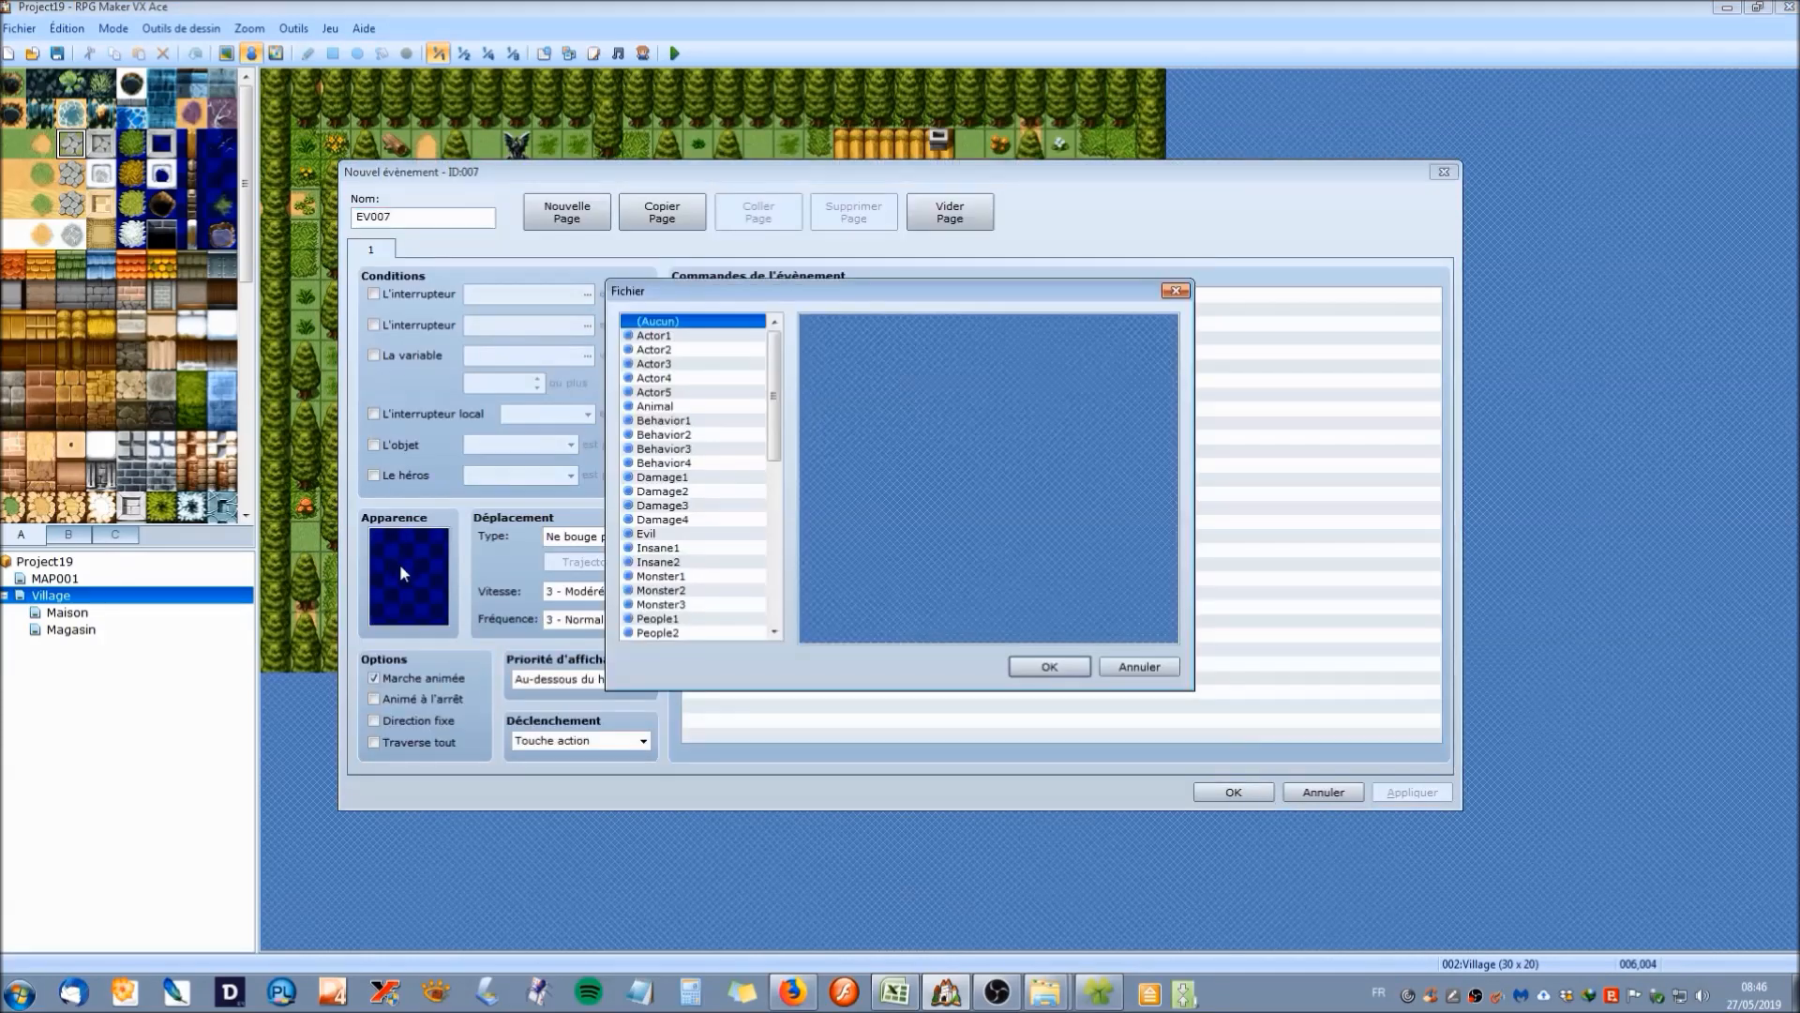
{"action": "left_click", "coordinate": [654, 378]}
{"action": "left_click", "coordinate": [935, 330]}
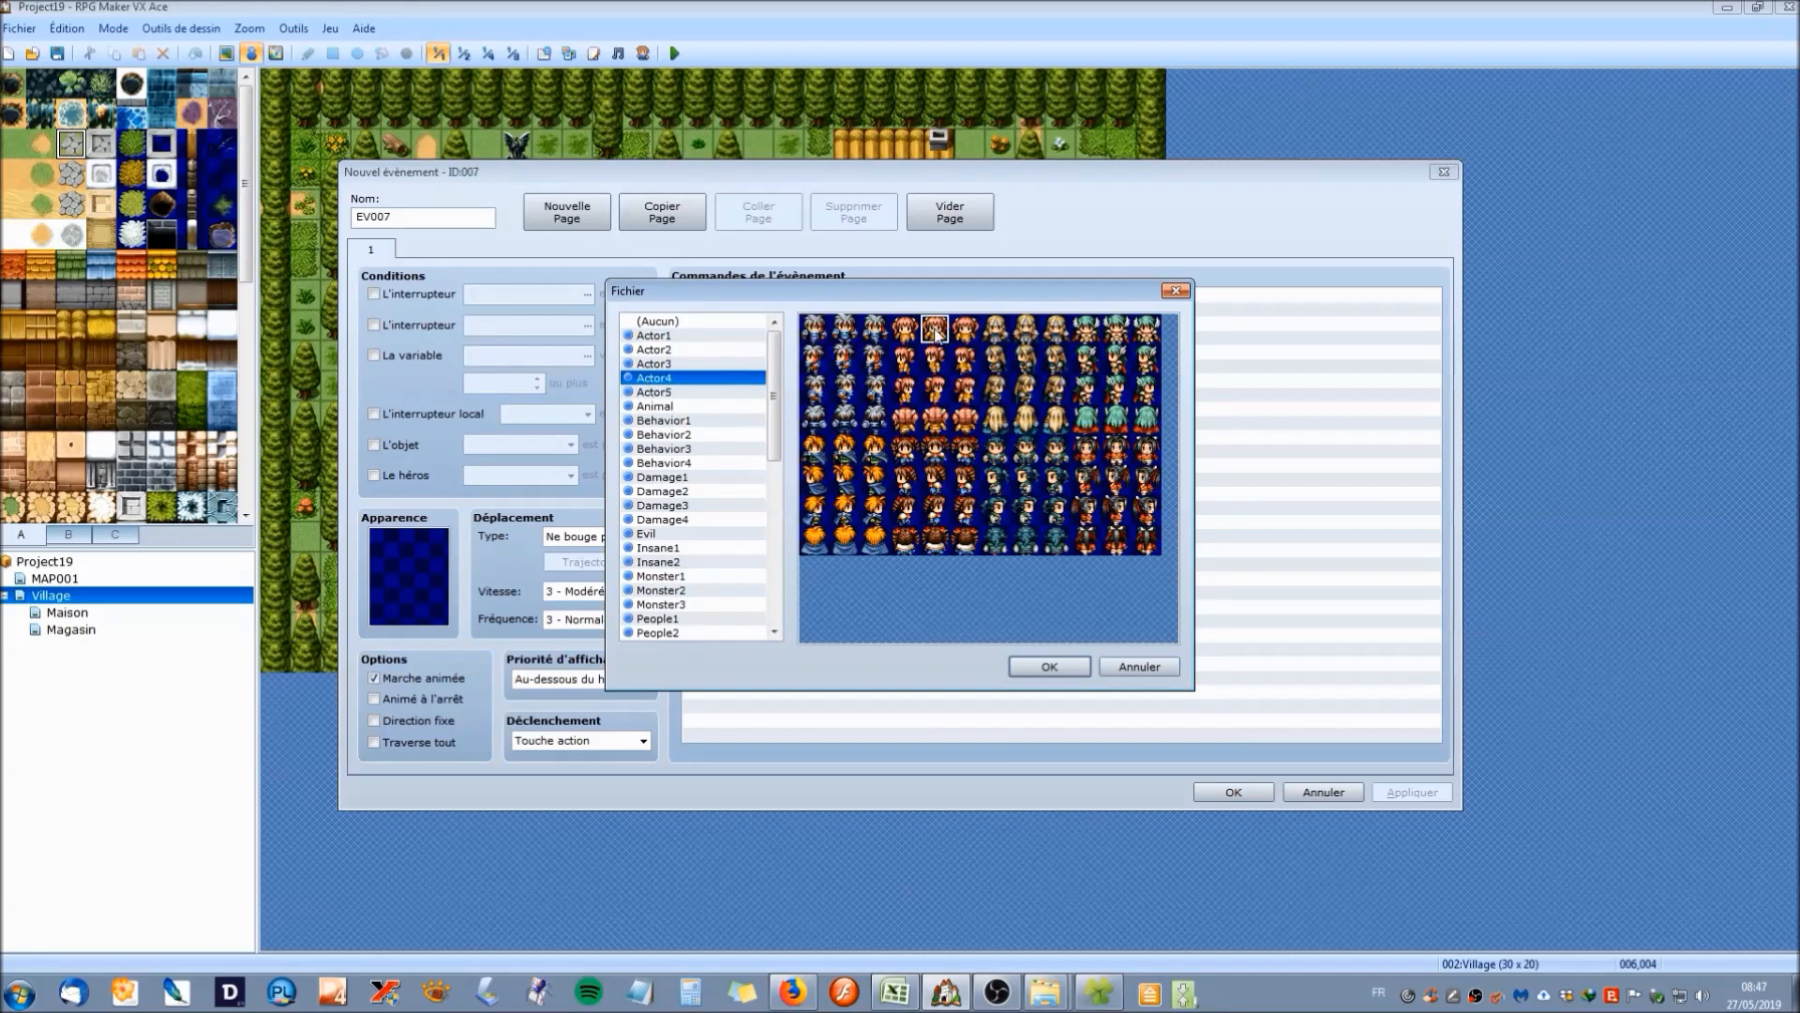
{"action": "left_click", "coordinate": [844, 450]}
{"action": "left_click", "coordinate": [1036, 668]}
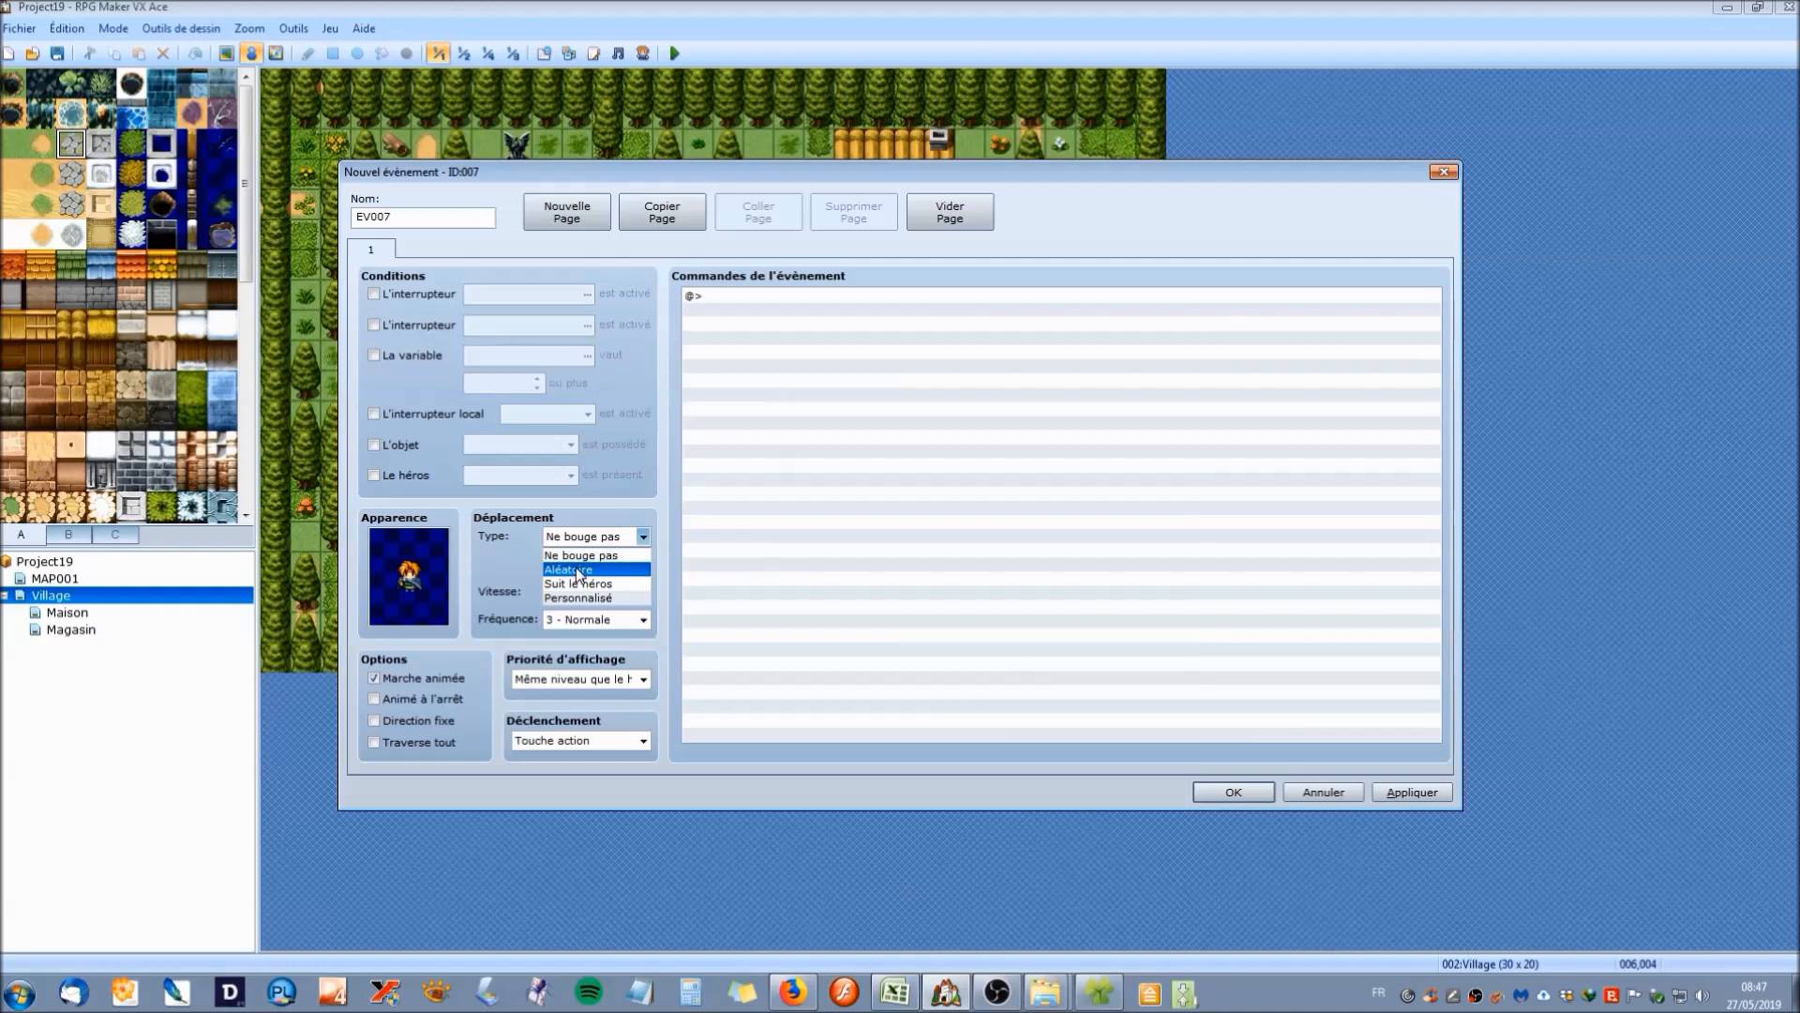
{"action": "left_click", "coordinate": [577, 565]}
{"action": "left_click", "coordinate": [1397, 791]}
{"action": "left_click", "coordinate": [1205, 792]}
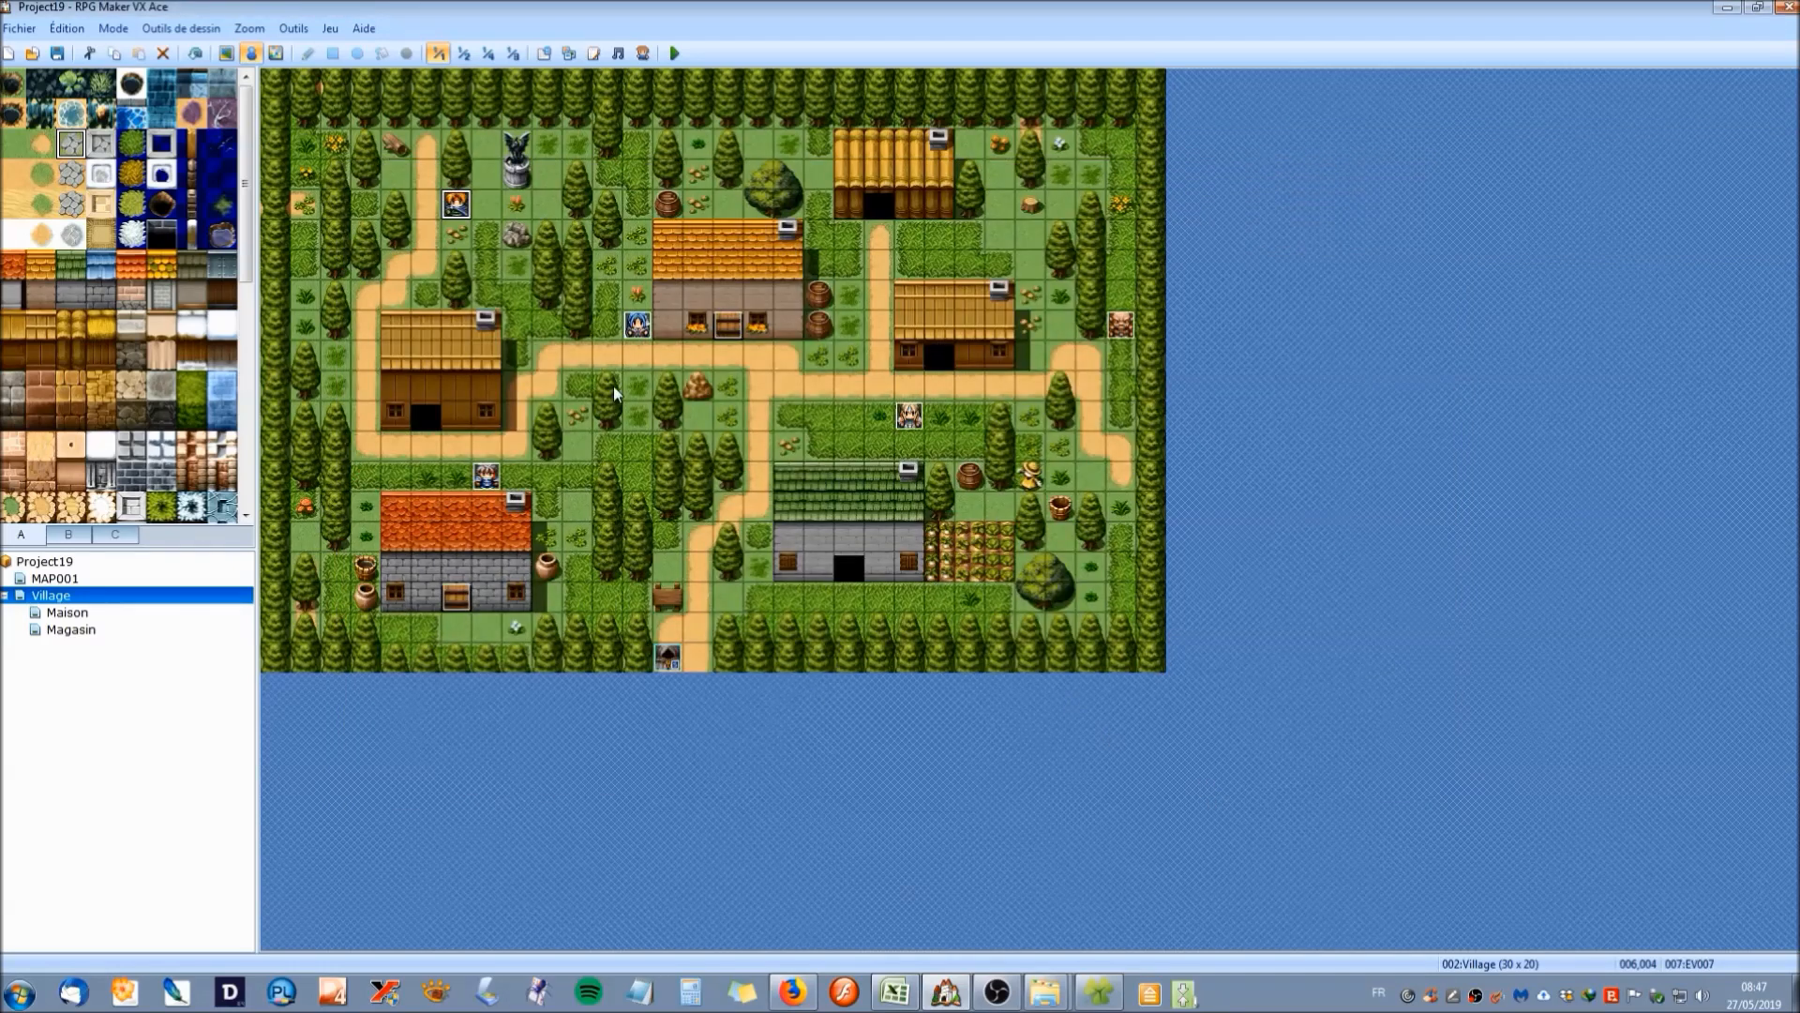
Copy the new event and paste one copy at tile (010,012) and another at (021,006).
{"action": "right_click", "coordinate": [452, 208]}
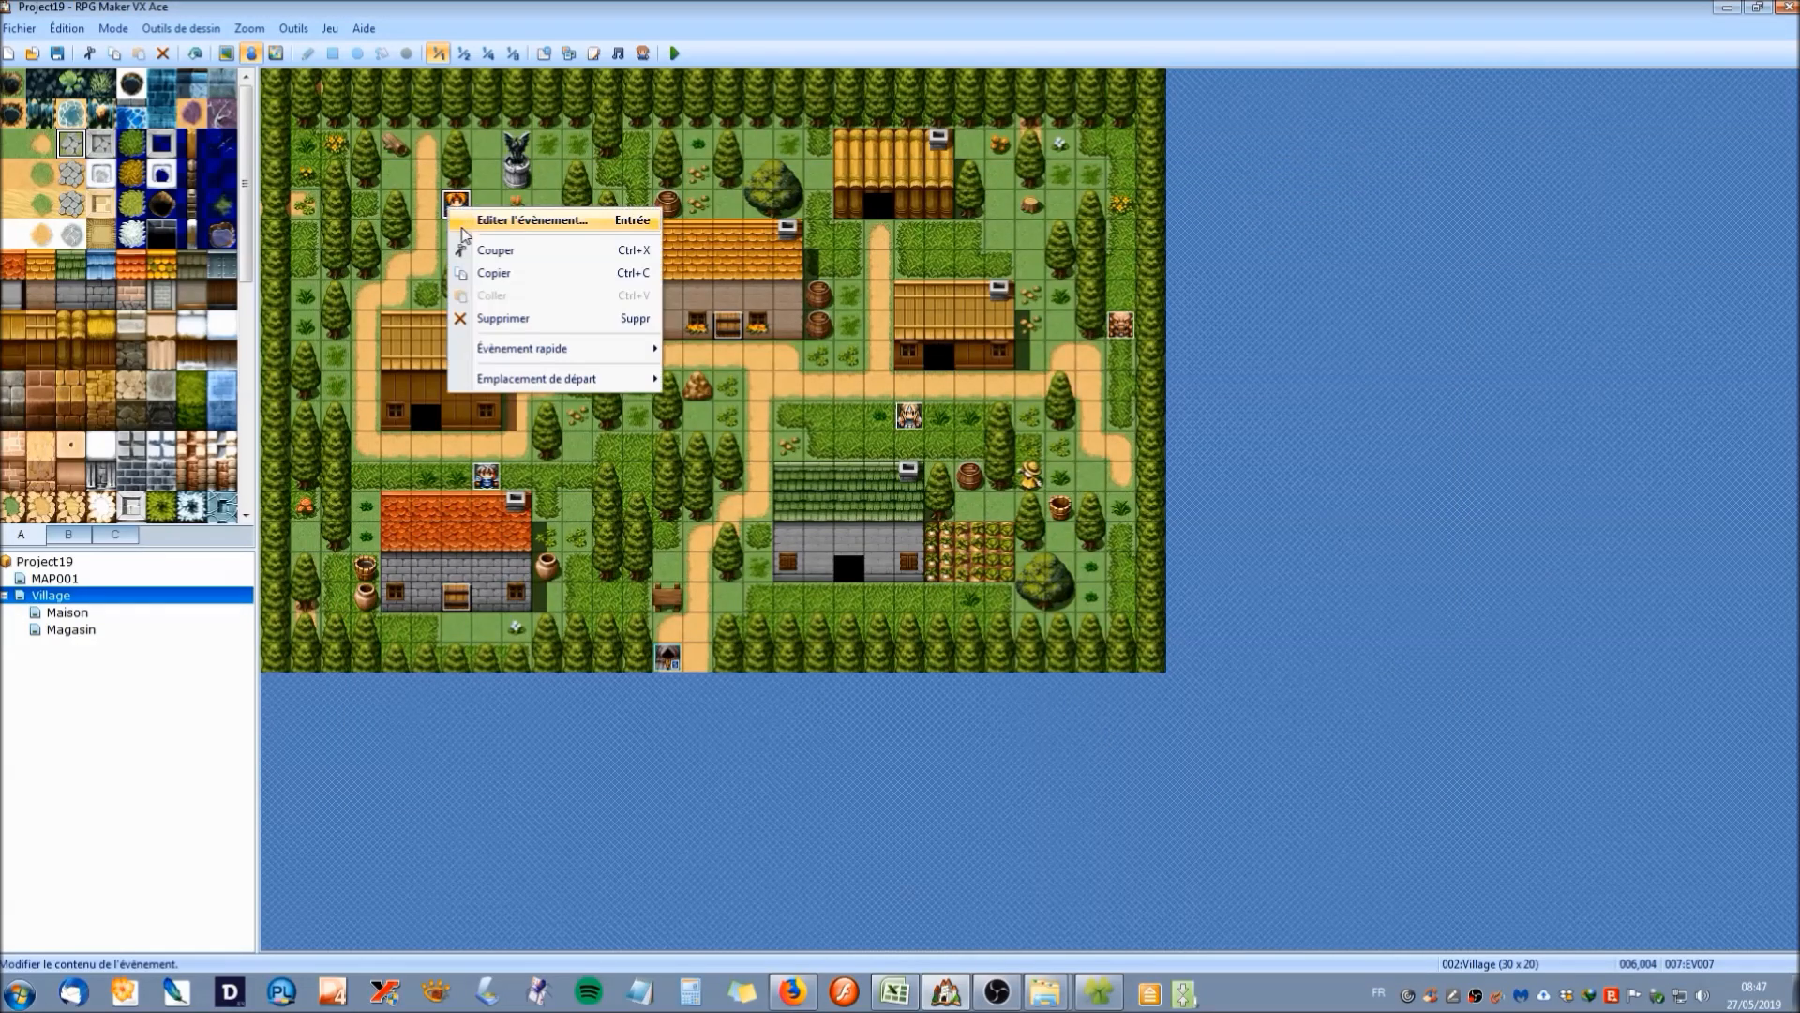
{"action": "left_click", "coordinate": [506, 270]}
{"action": "left_click", "coordinate": [567, 448]}
{"action": "right_click", "coordinate": [564, 447]}
{"action": "left_click", "coordinate": [611, 535]}
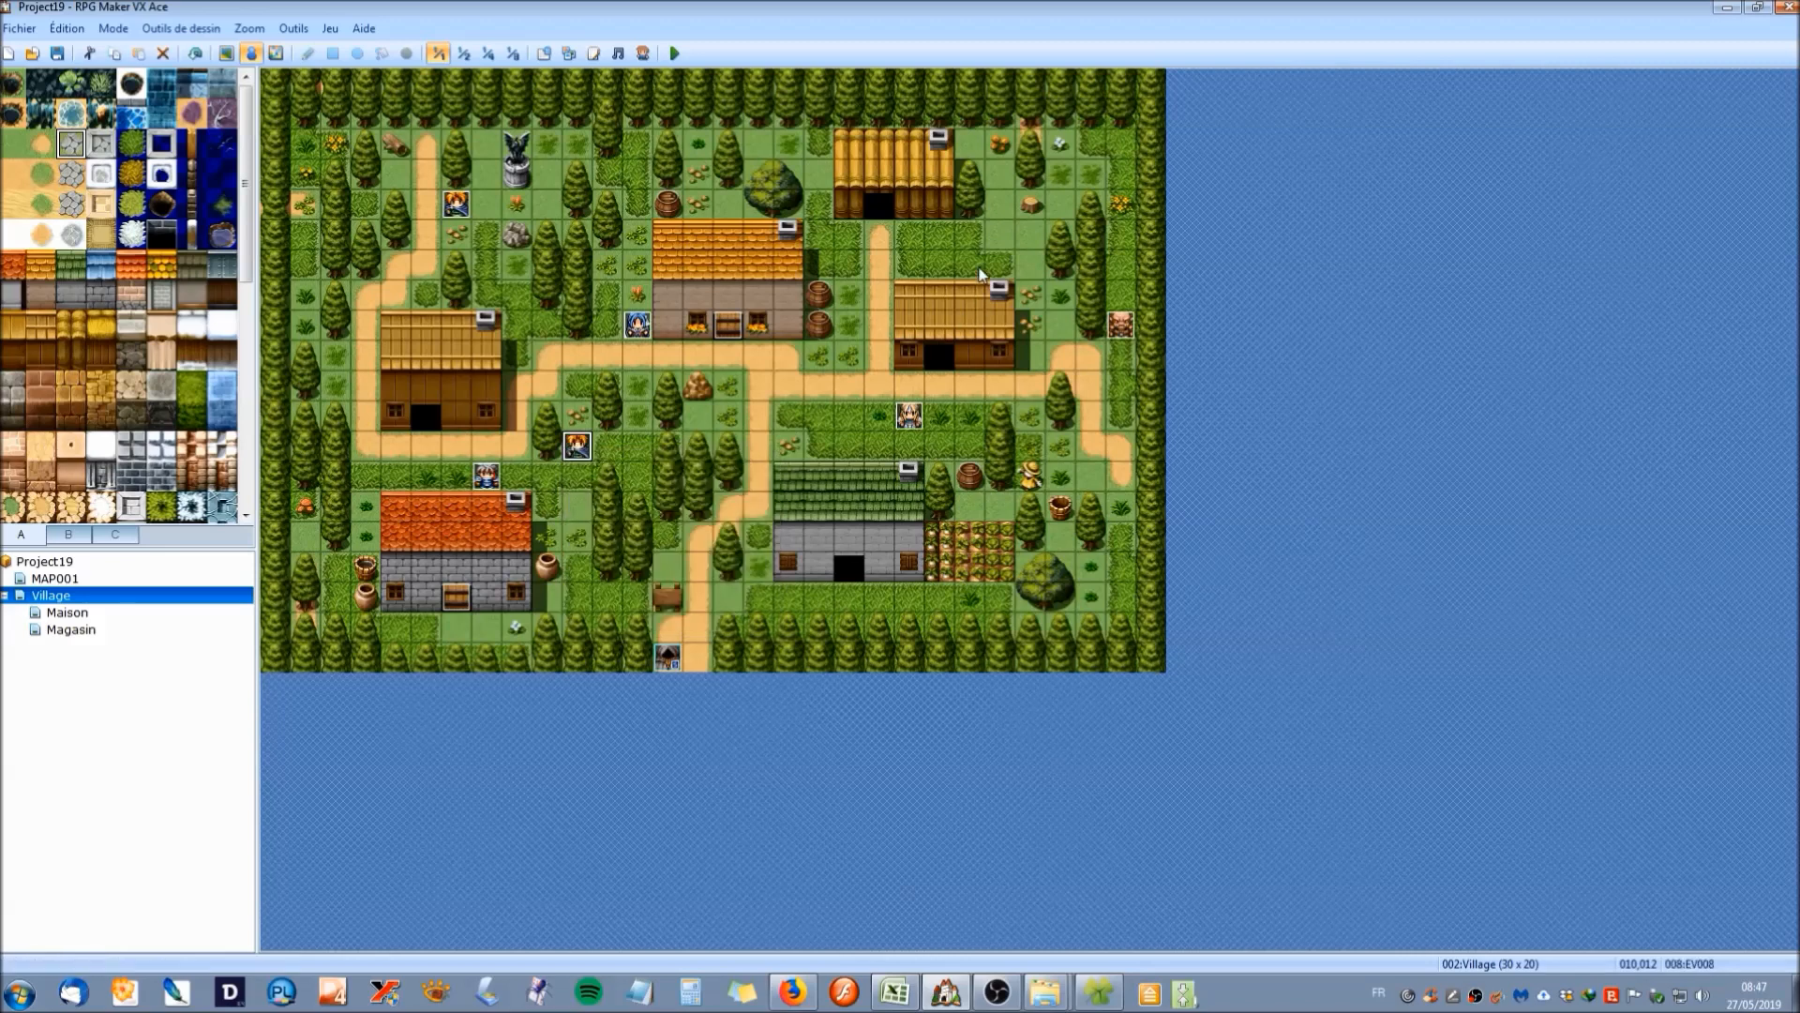
{"action": "right_click", "coordinate": [907, 255]}
{"action": "left_click", "coordinate": [954, 346]}
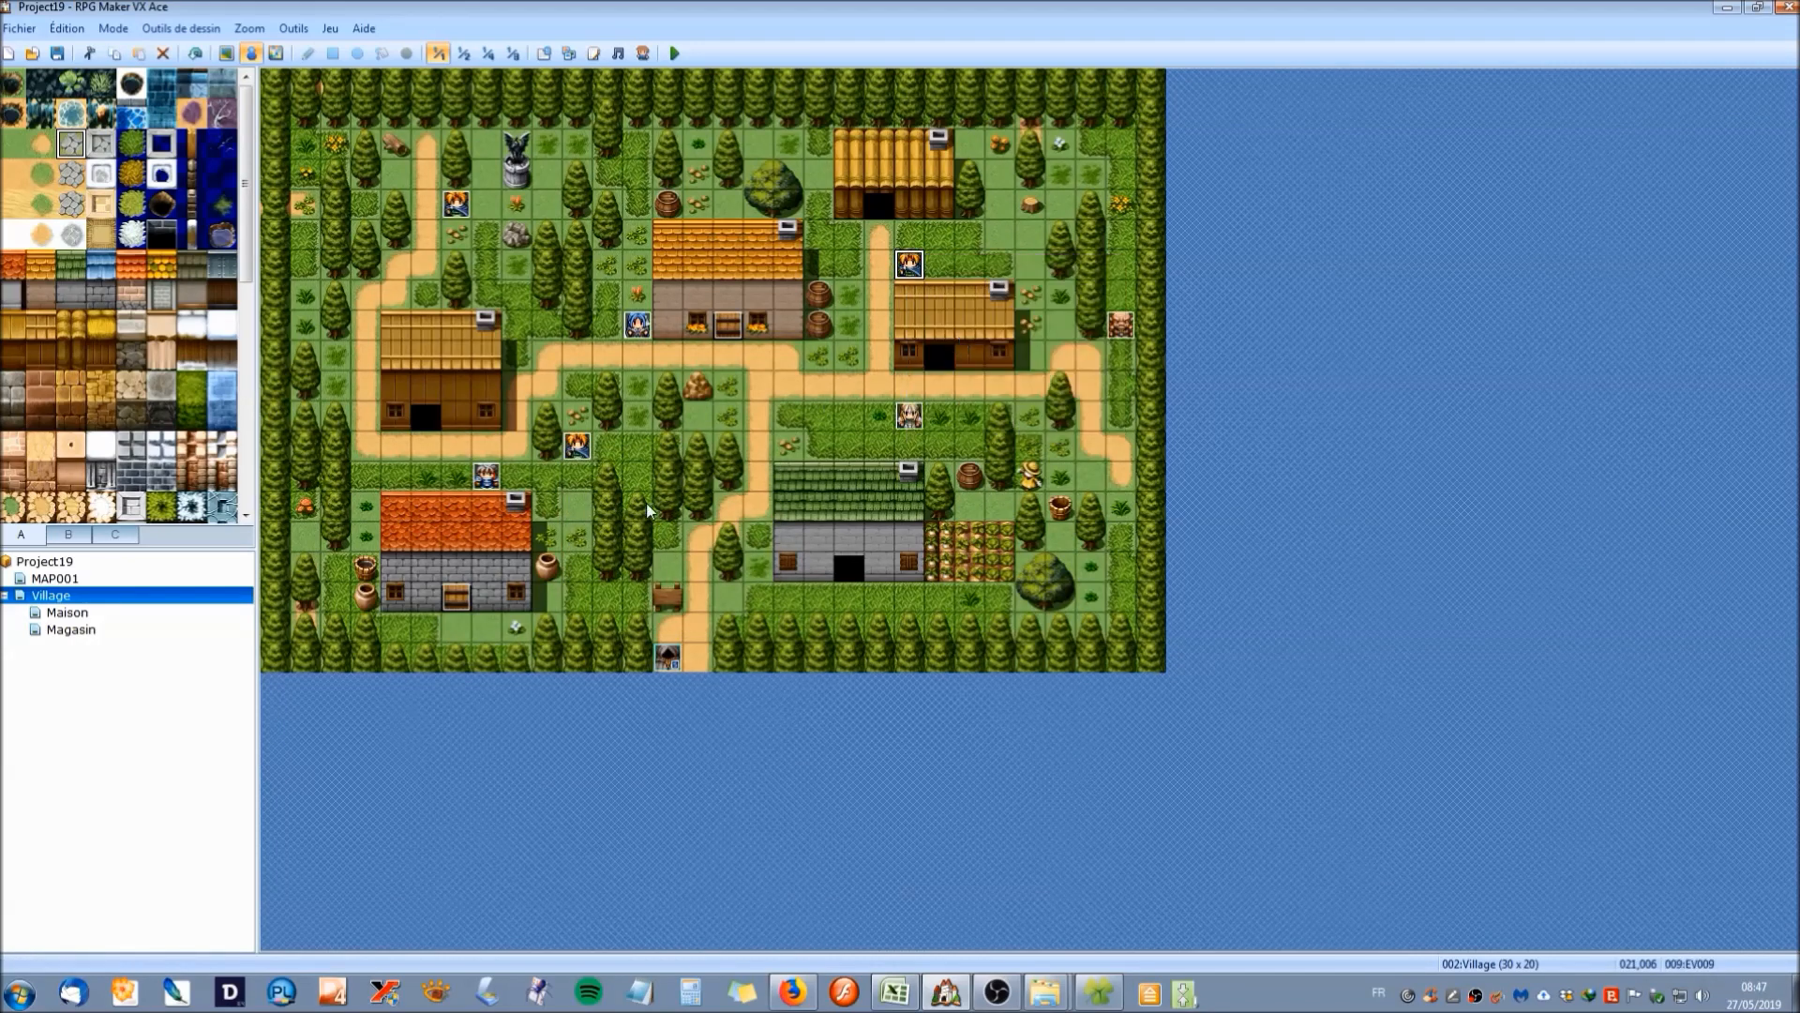
Move the EV008 copy just above the signpost, to tile (013,016), and change its appearance to the fourth top-row character of Actor2.
{"action": "double_click", "coordinate": [578, 446]}
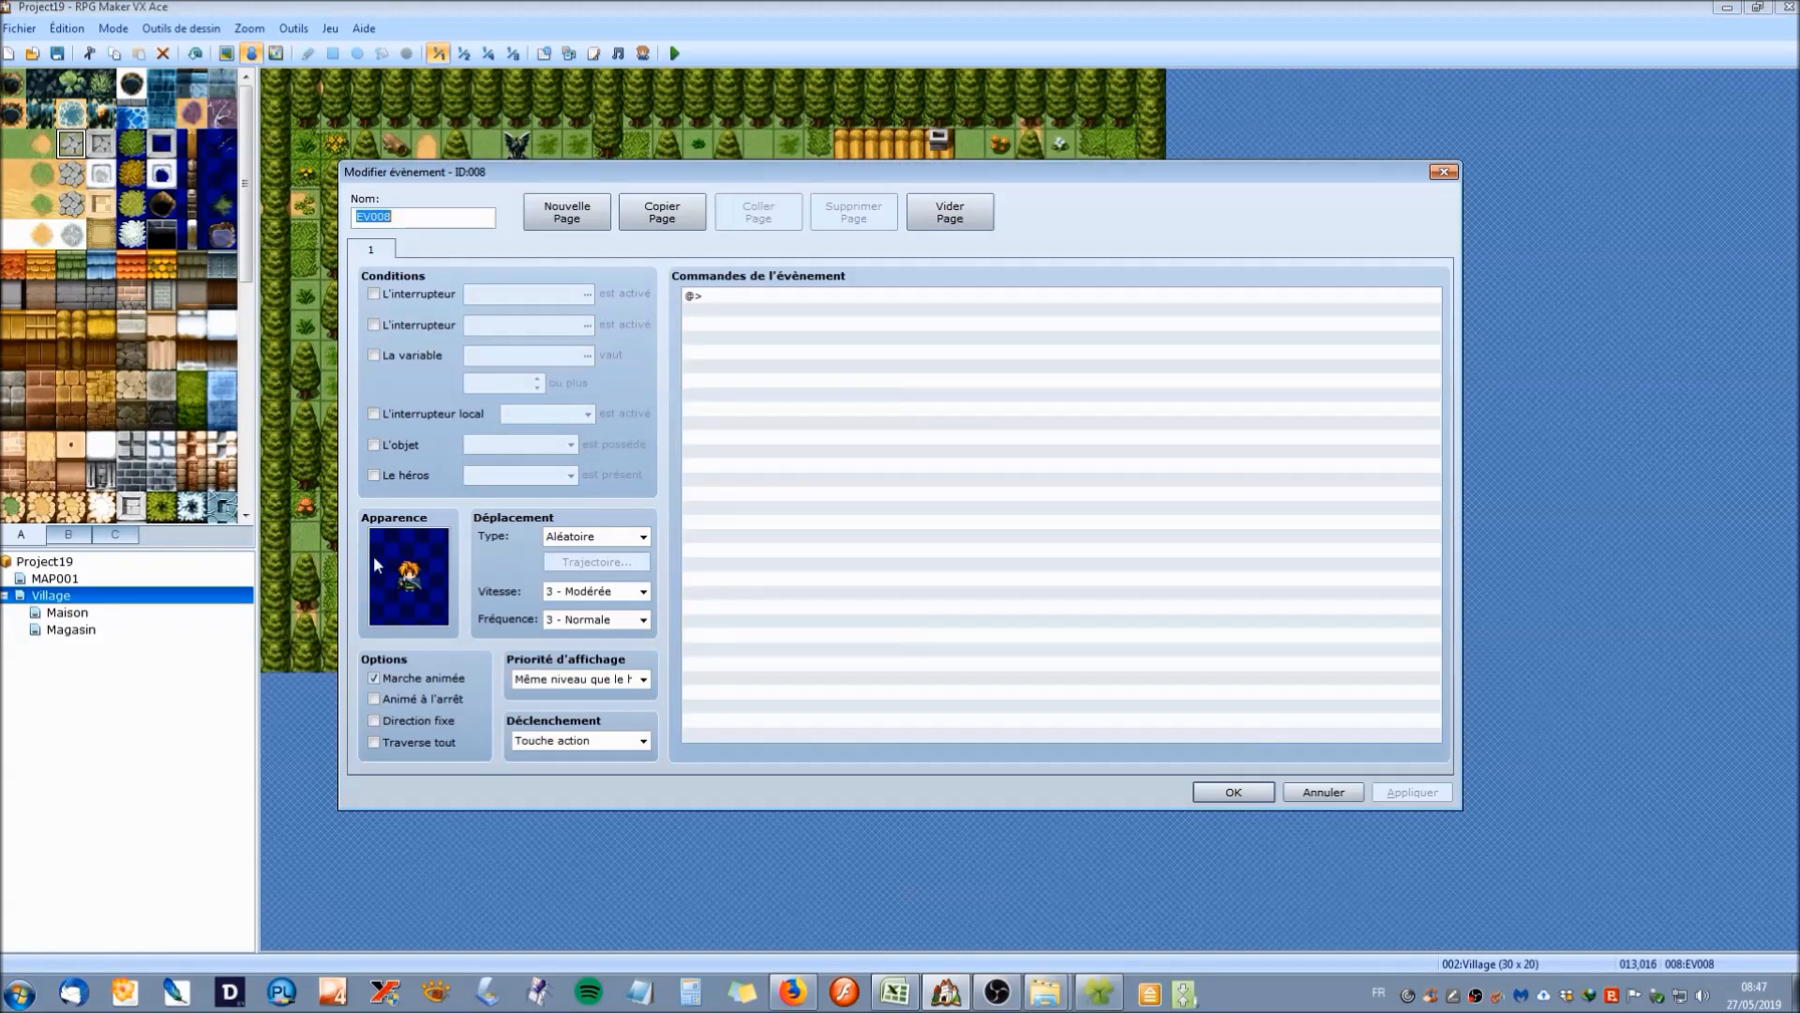
{"action": "double_click", "coordinate": [378, 555]}
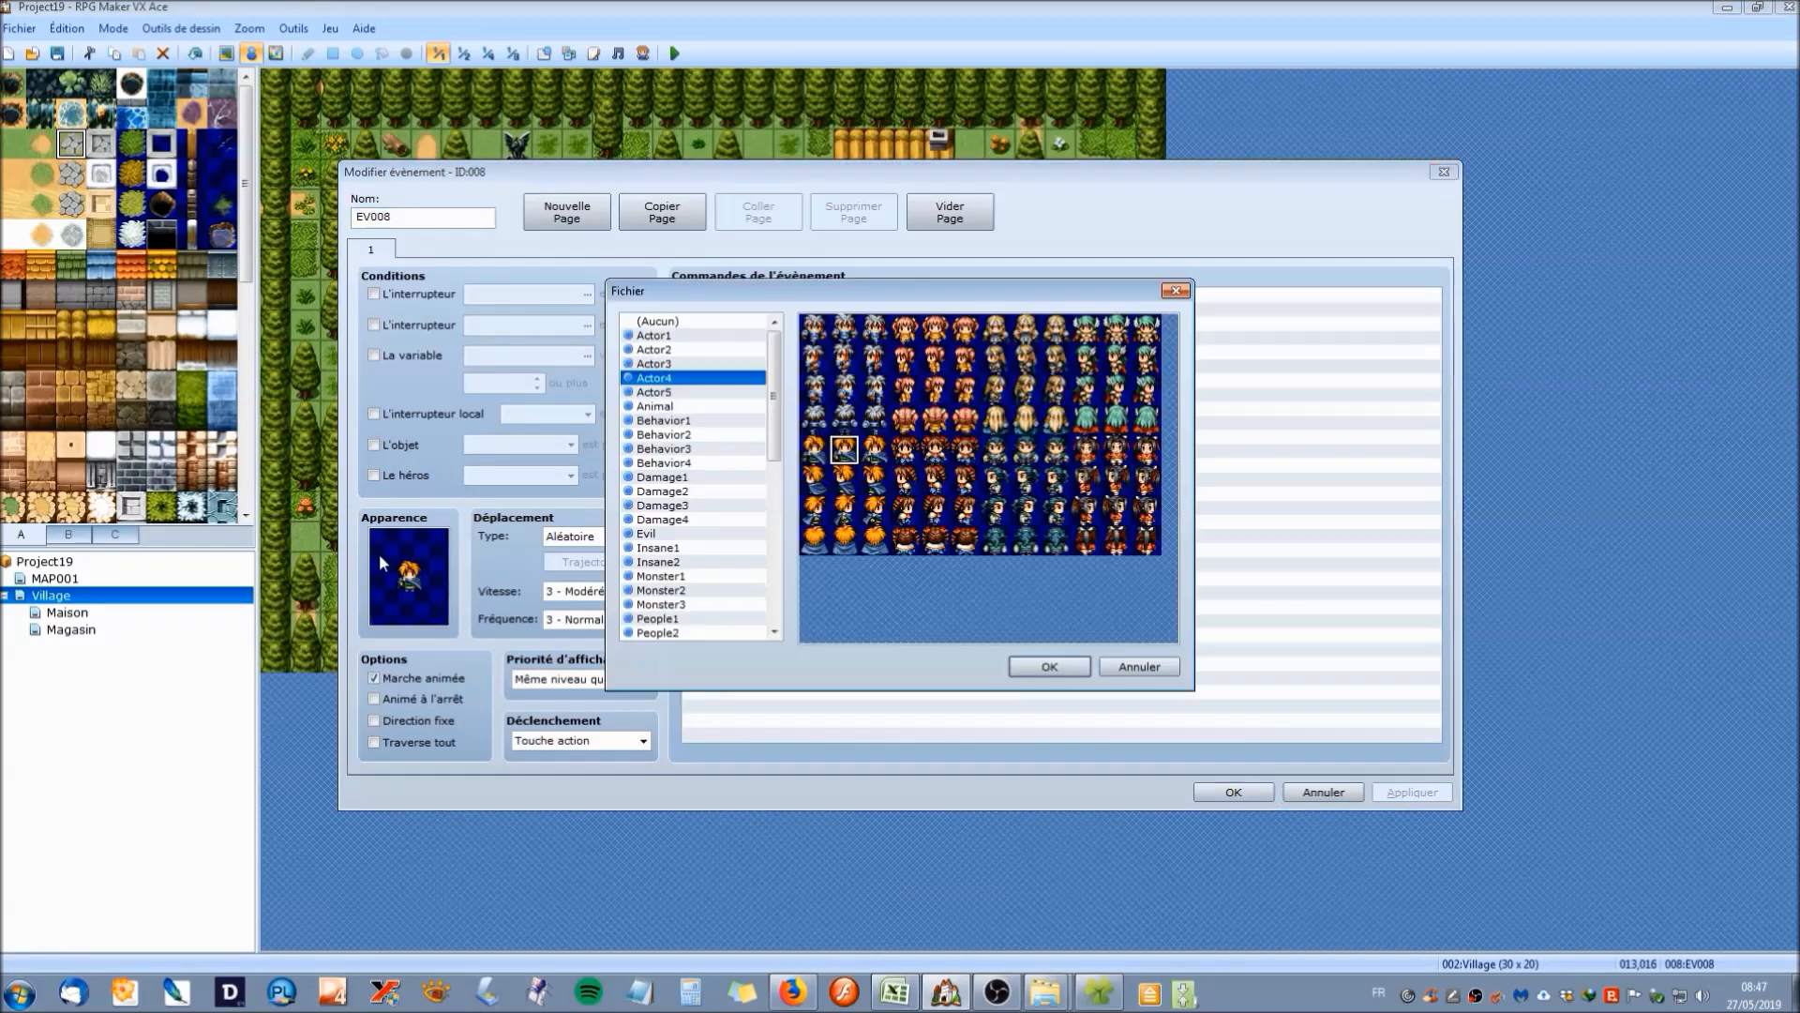
{"action": "left_click", "coordinate": [680, 351]}
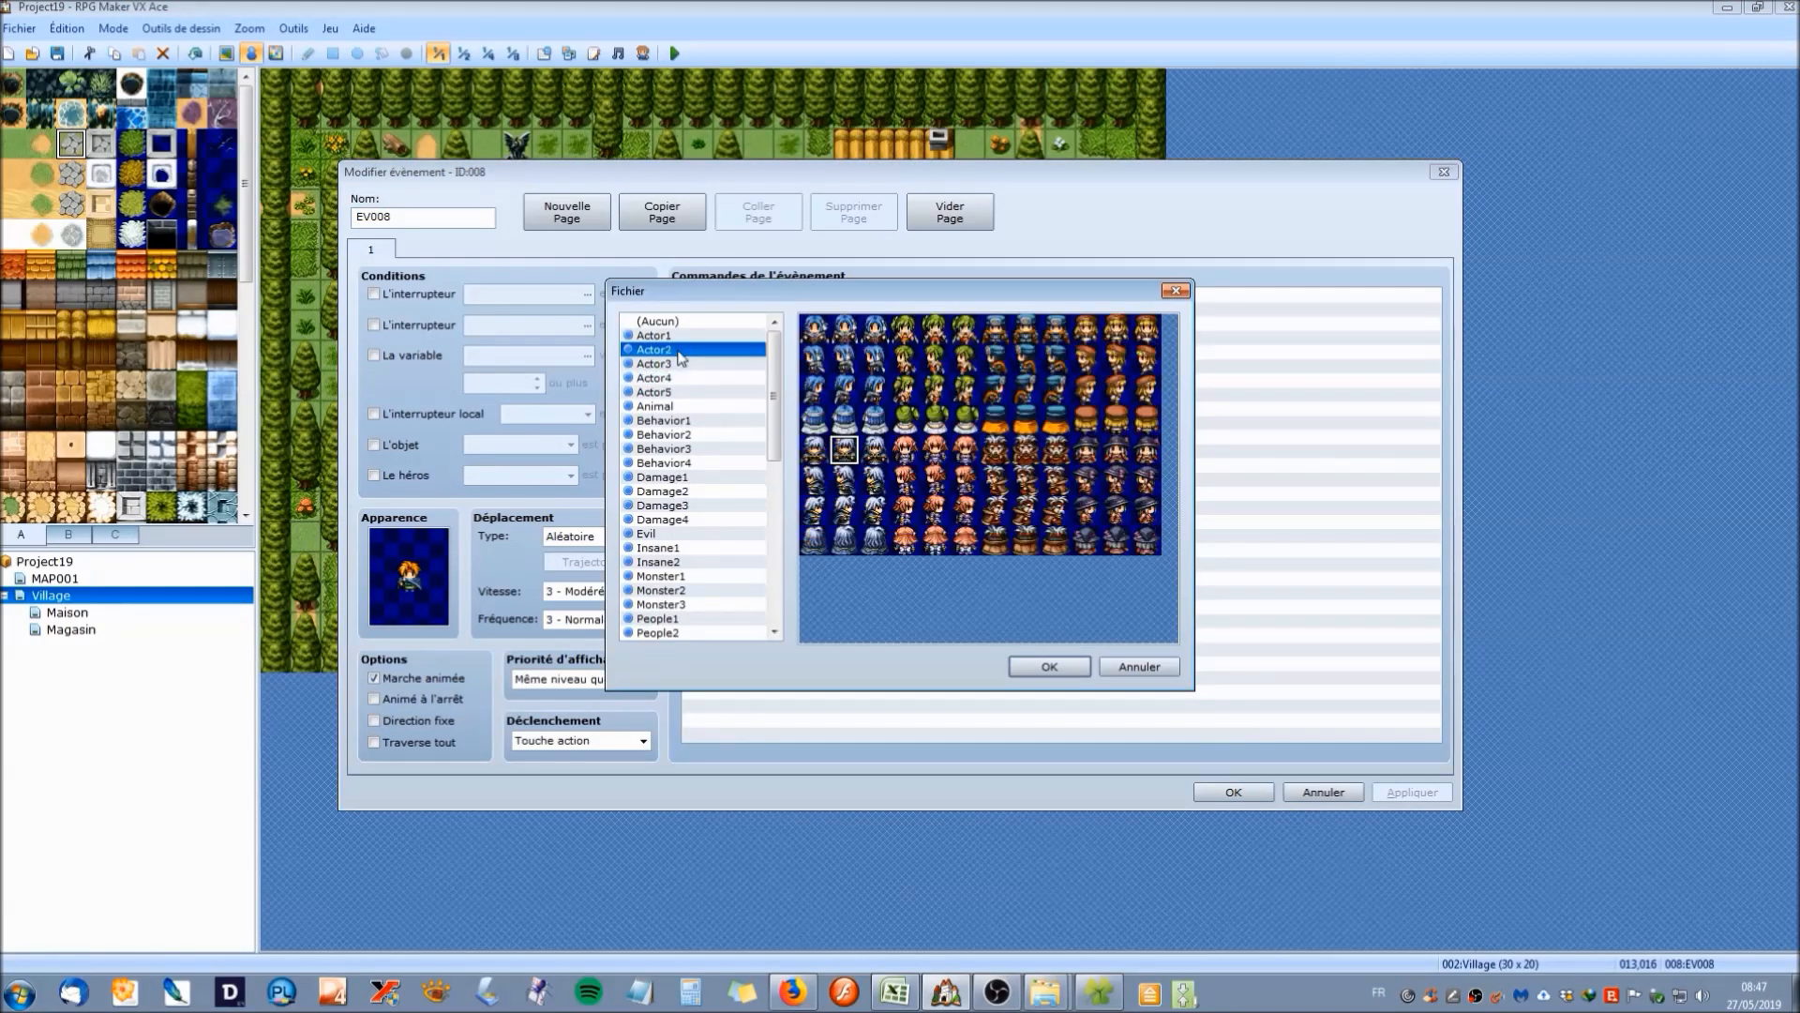
{"action": "left_click", "coordinate": [1026, 332]}
{"action": "left_click", "coordinate": [1096, 332]}
{"action": "left_click", "coordinate": [1111, 332]}
{"action": "left_click", "coordinate": [1052, 668]}
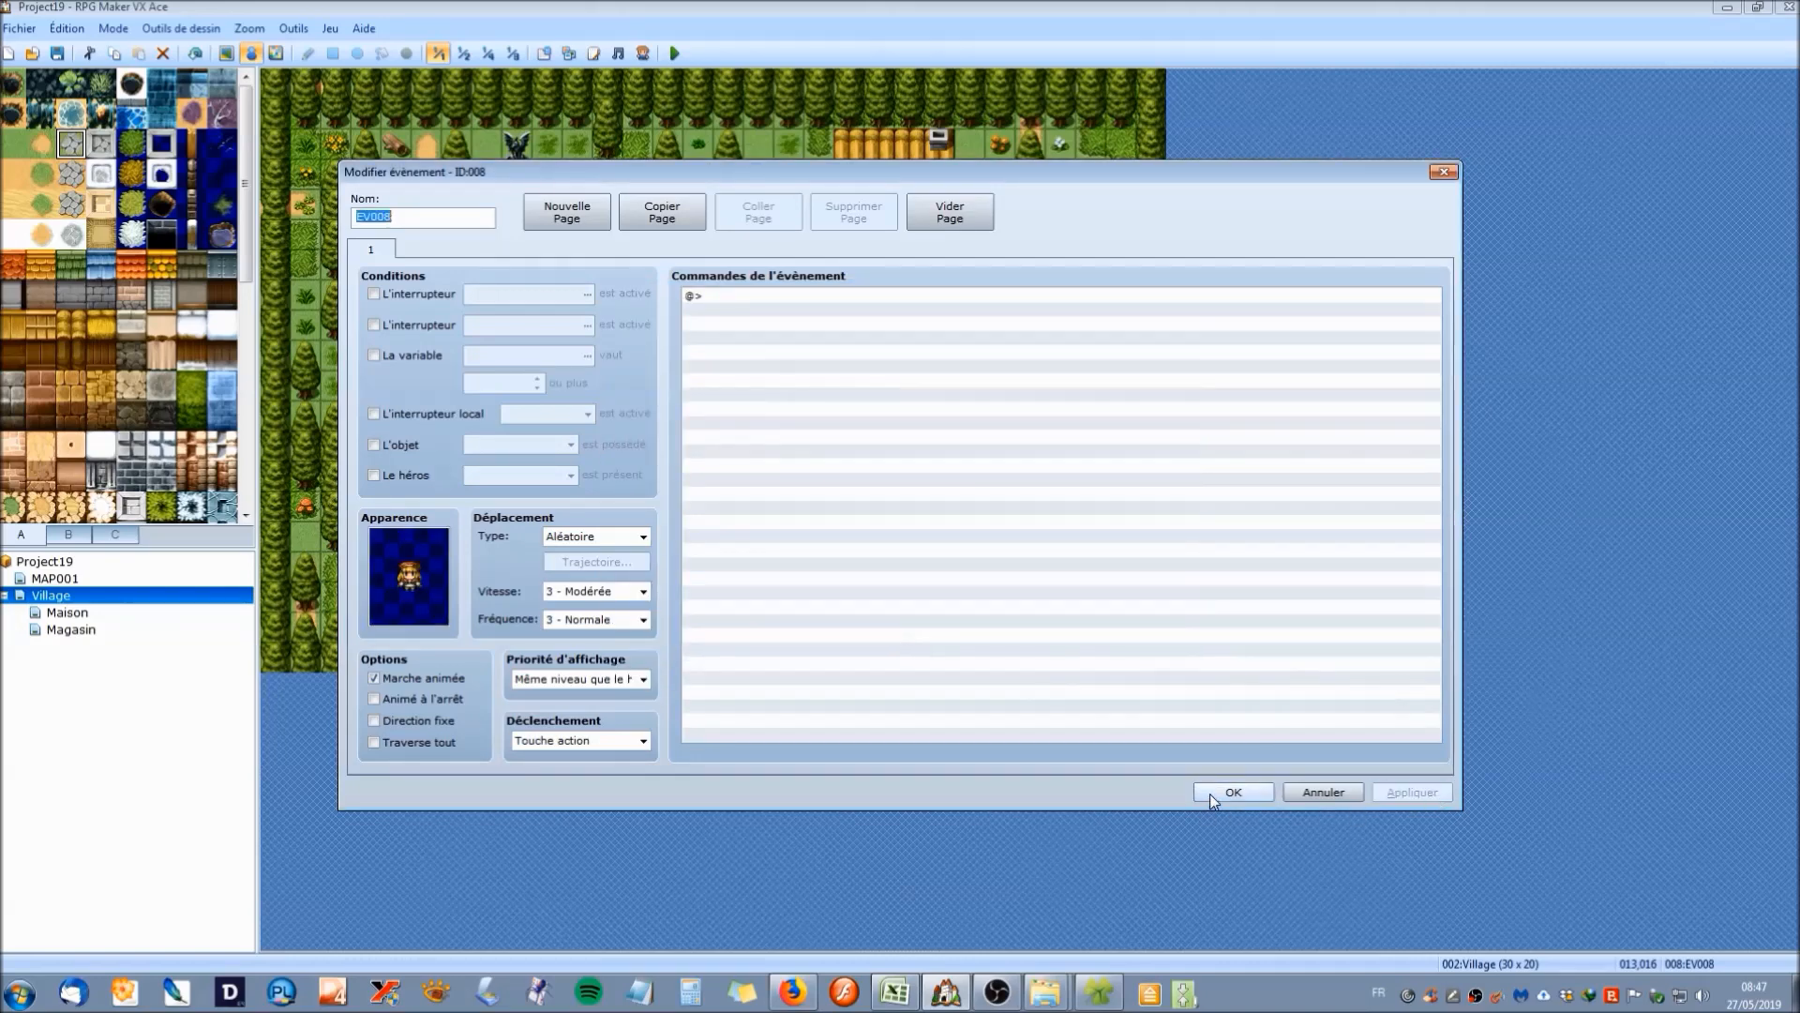
{"action": "left_click", "coordinate": [1209, 793]}
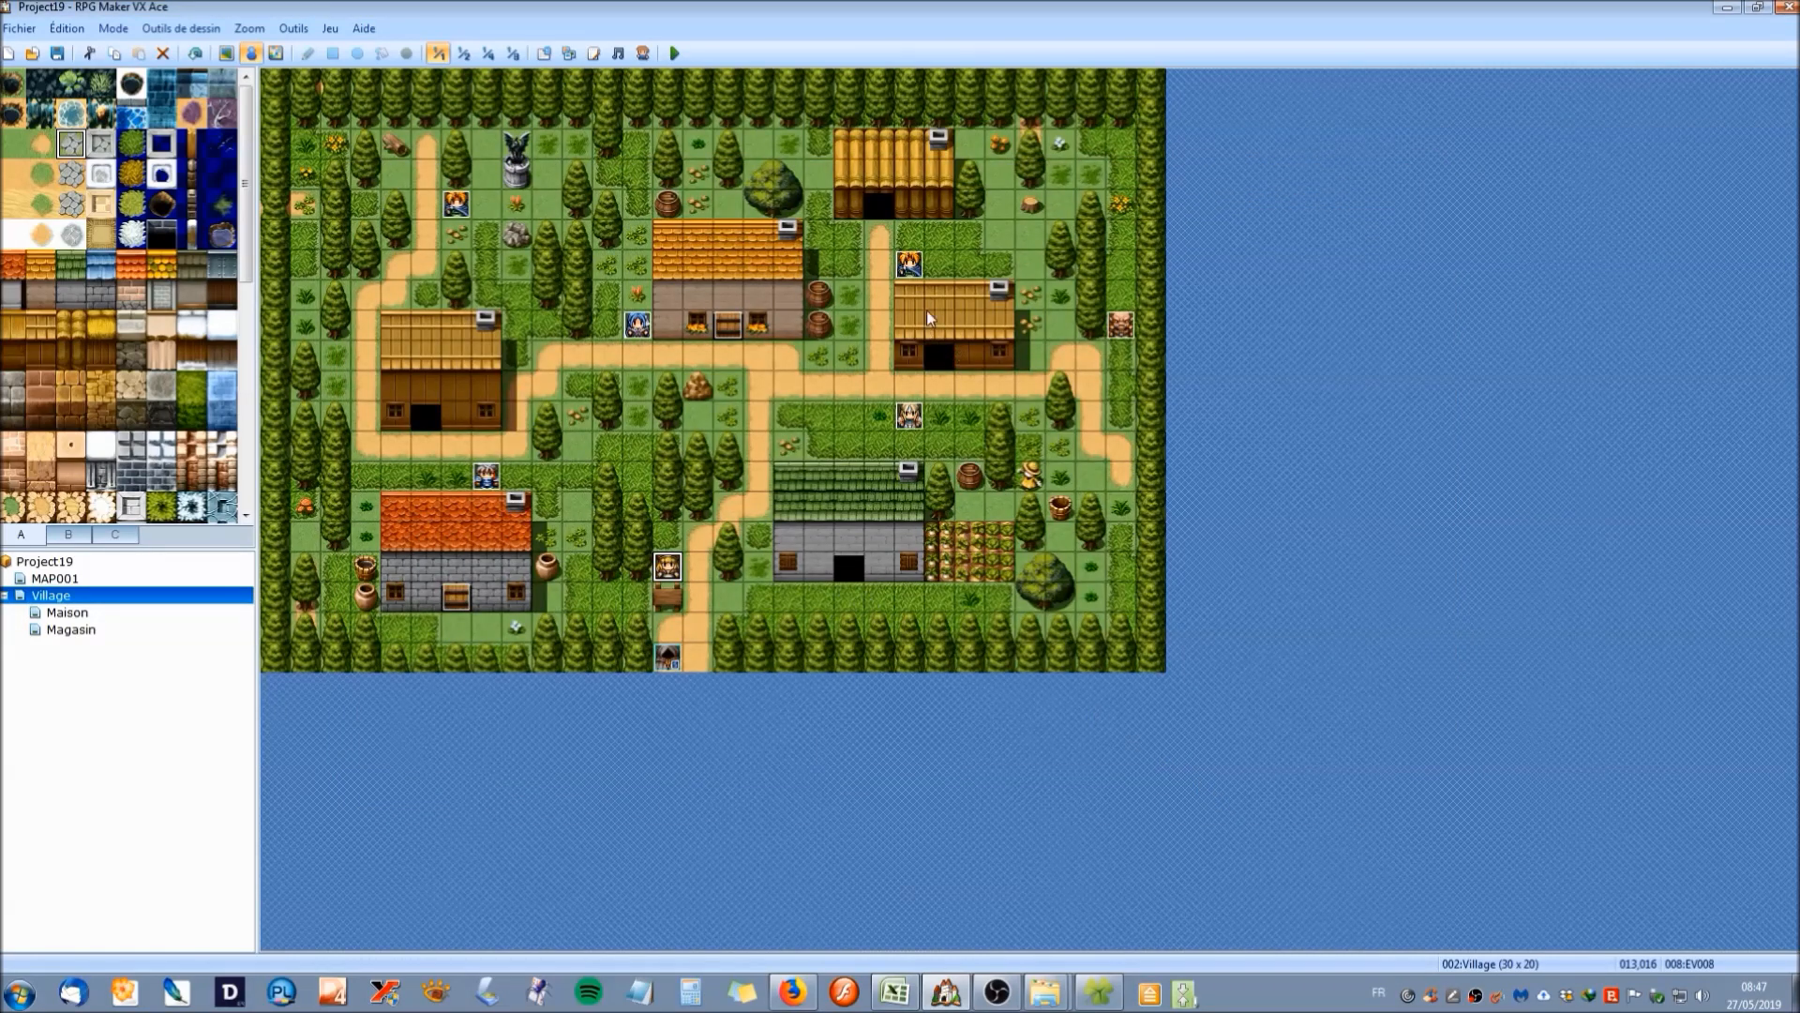
Change the appearance of the EV009 copy at tile (021,006) to a People1 character and save the project.
{"action": "double_click", "coordinate": [910, 267]}
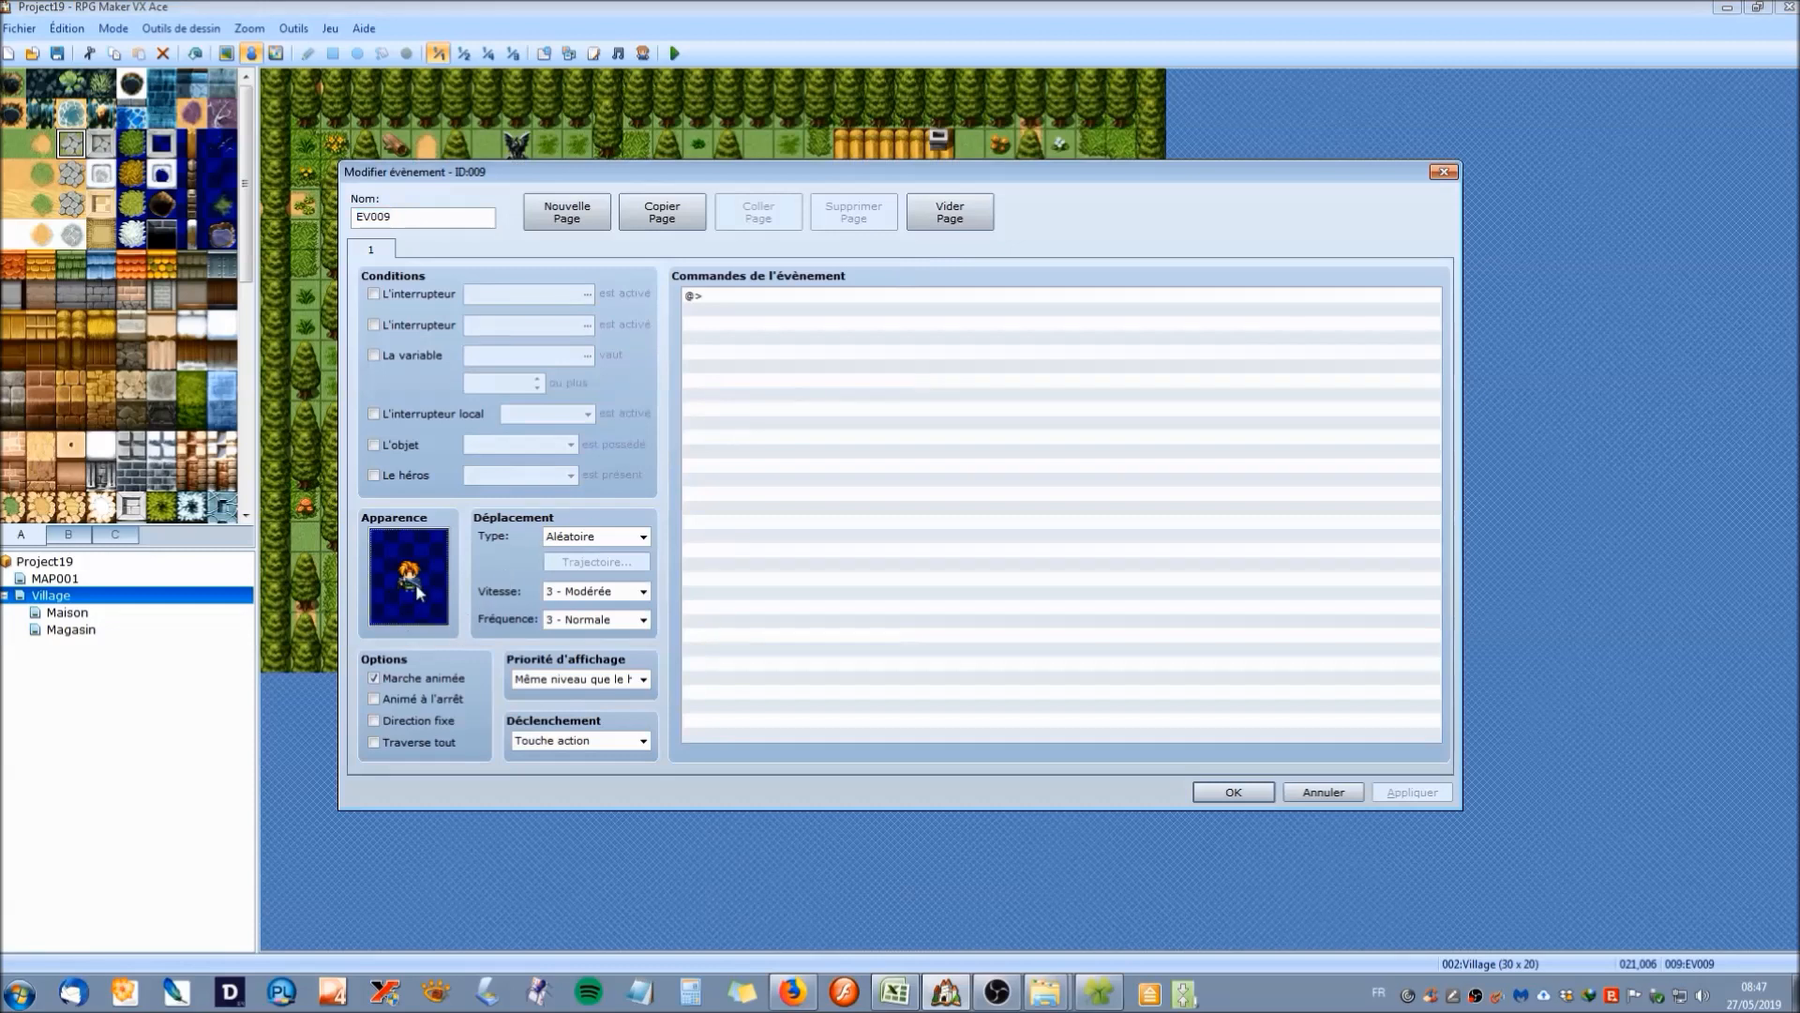
{"action": "double_click", "coordinate": [415, 583]}
{"action": "key", "text": "d"}
{"action": "left_click", "coordinate": [666, 619]}
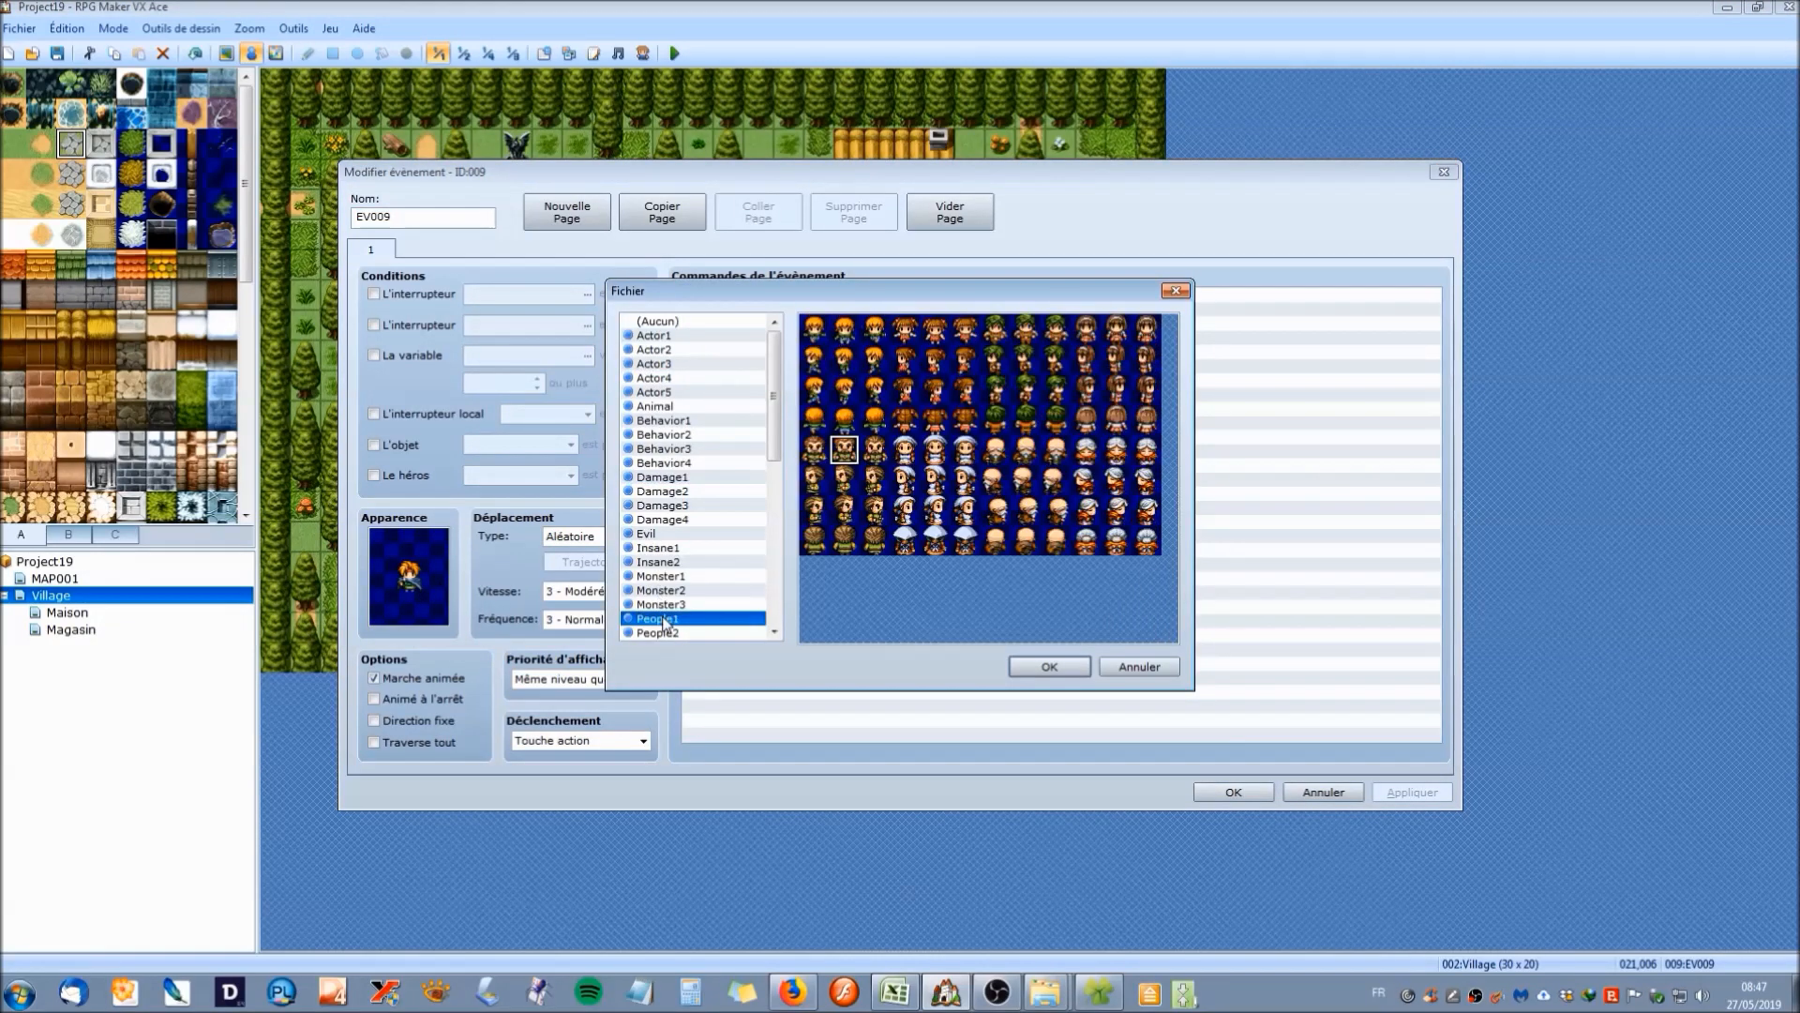
{"action": "left_click", "coordinate": [1051, 667]}
{"action": "left_click", "coordinate": [1413, 792]}
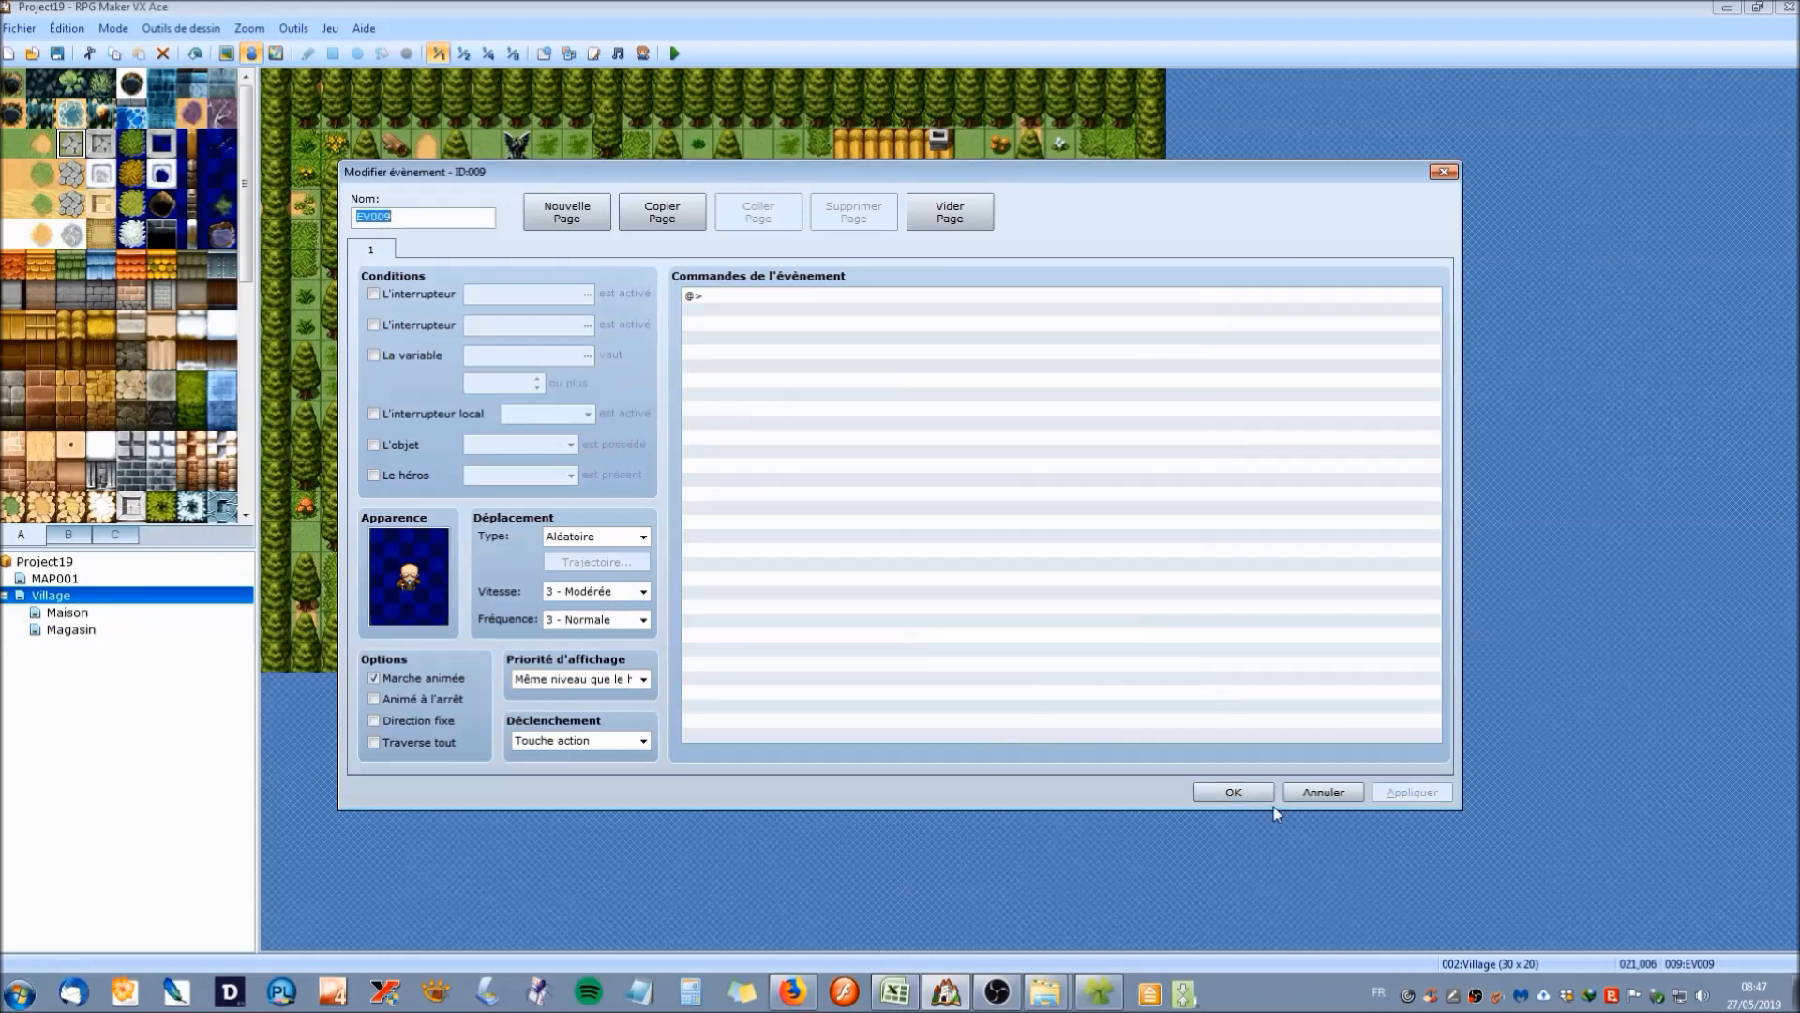
{"action": "left_click", "coordinate": [1234, 792]}
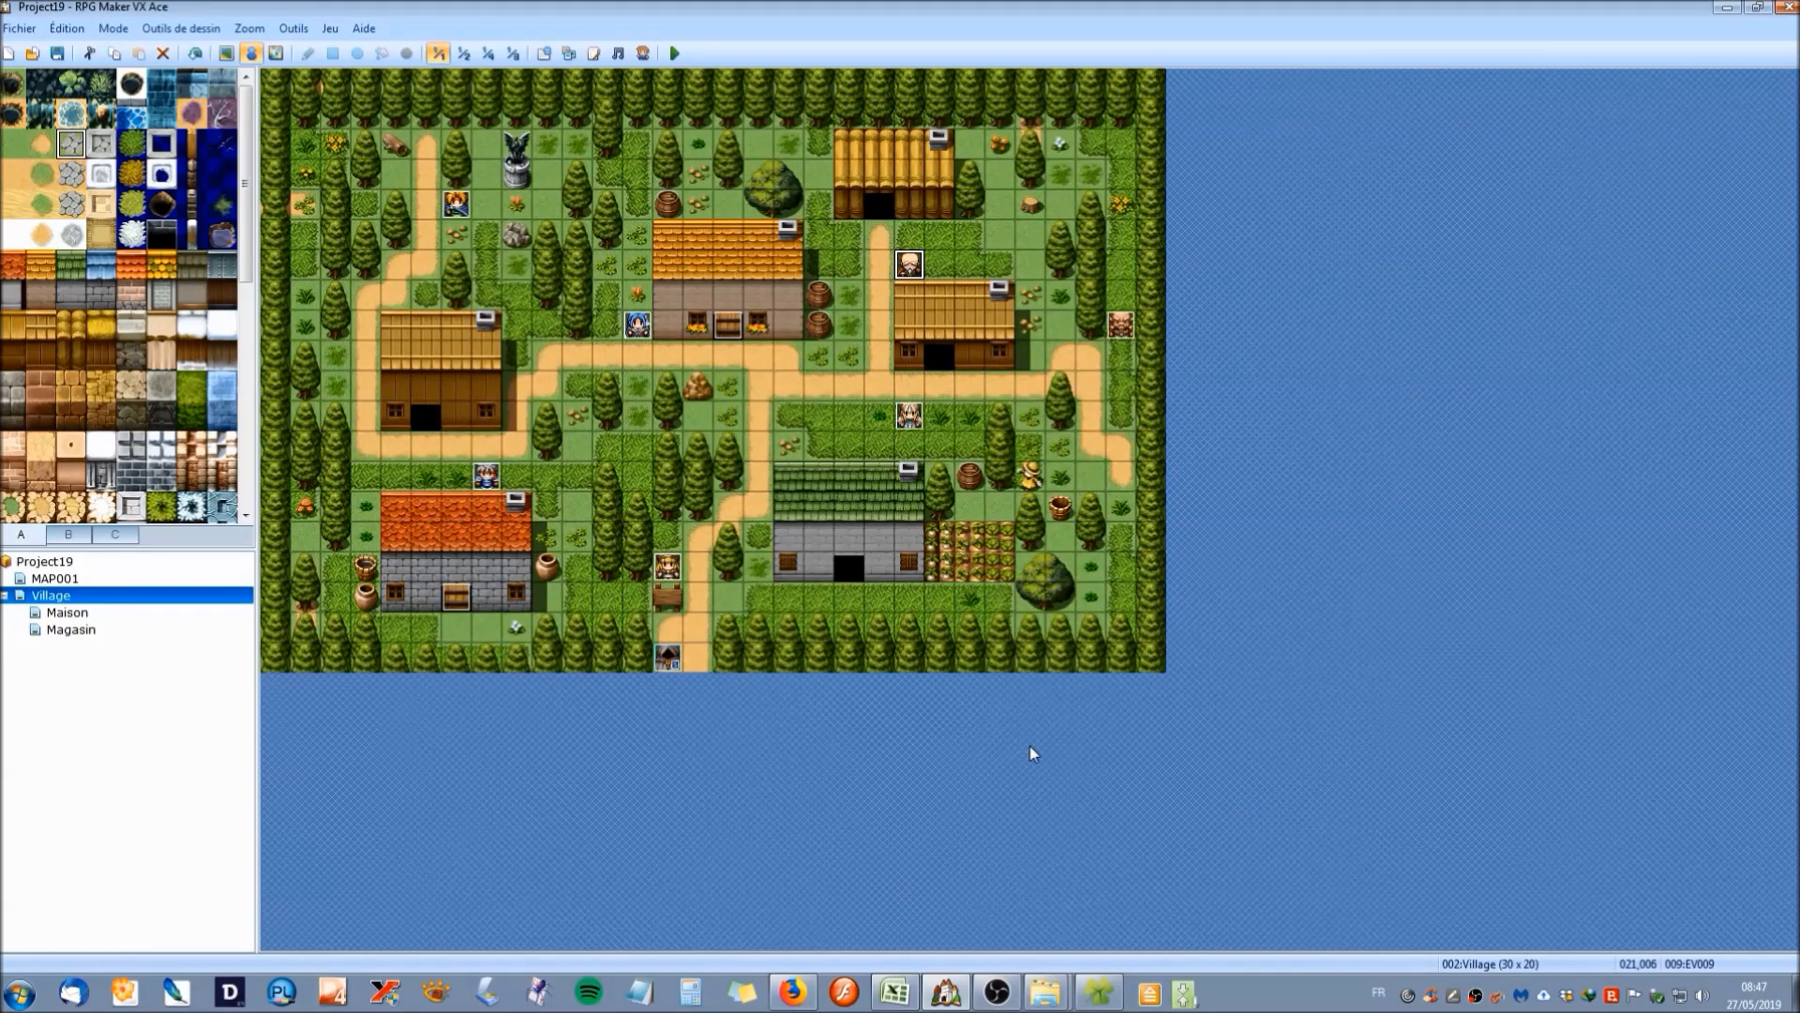
{"action": "left_click", "coordinate": [57, 54]}
Create an event just above the village entrance, at tile (013,018), triggered by Contact avec l'évènement.
{"action": "double_click", "coordinate": [666, 621]}
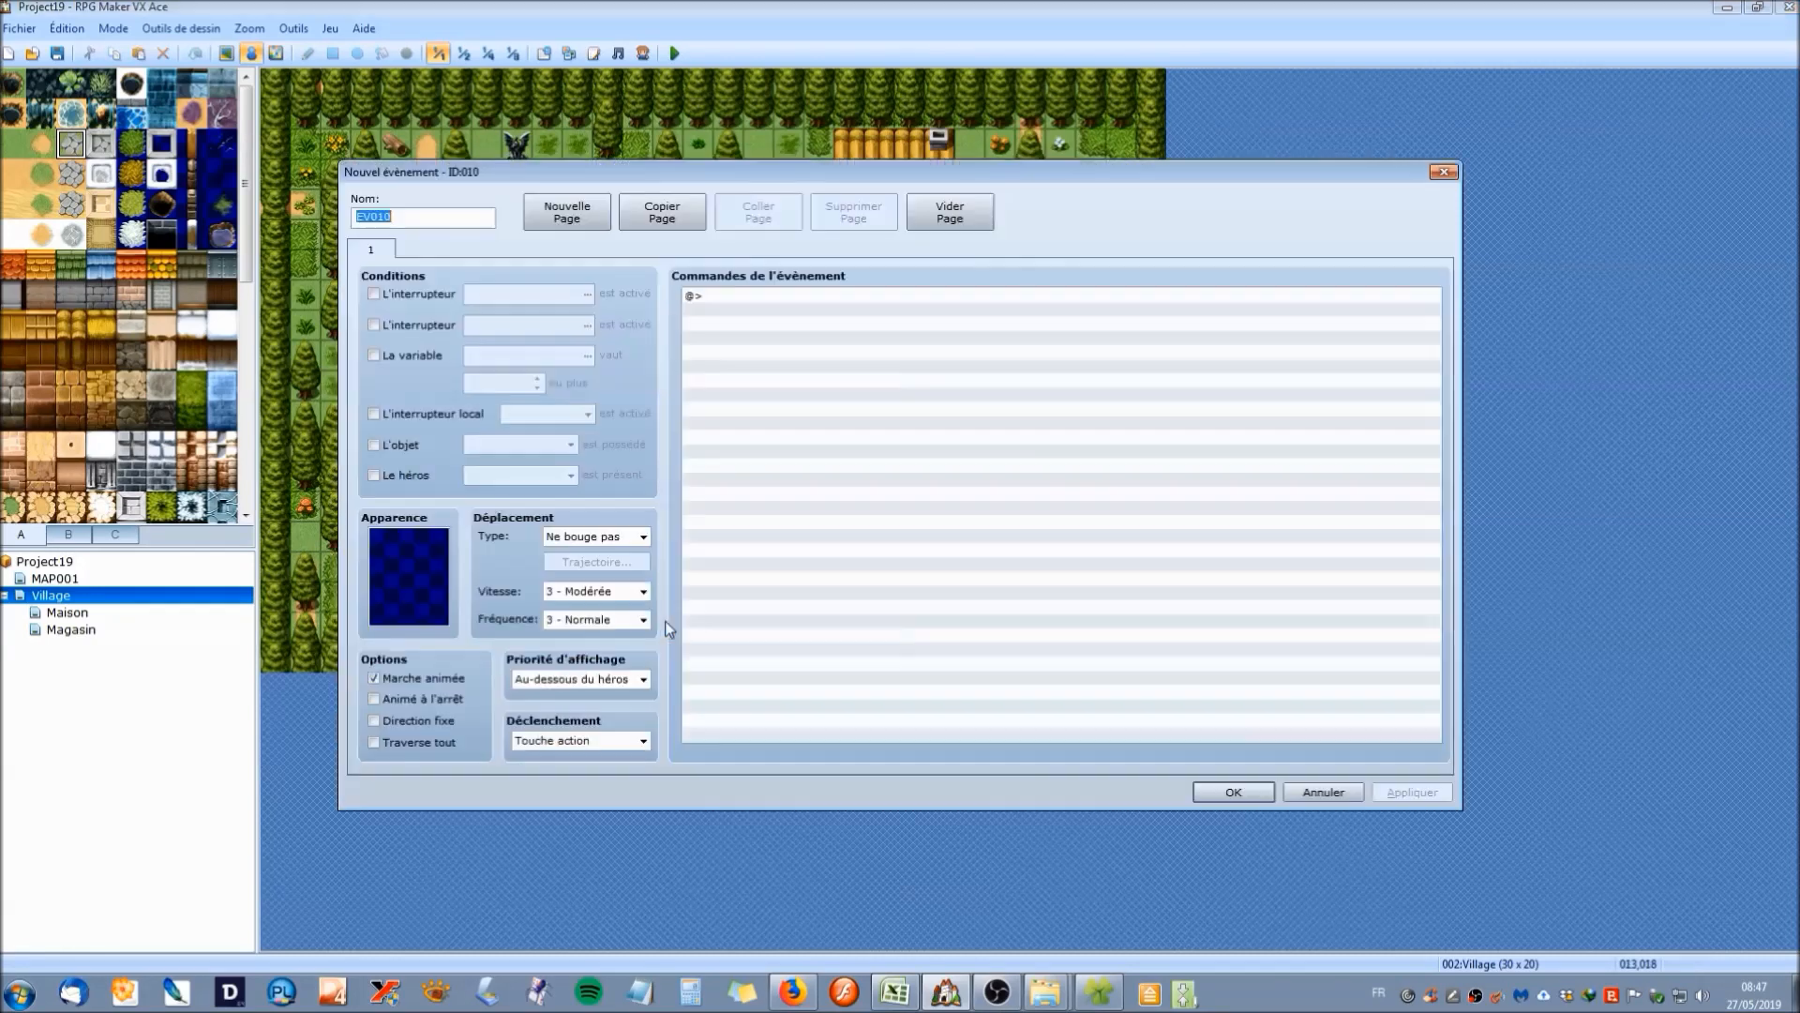
{"action": "left_click", "coordinate": [628, 744]}
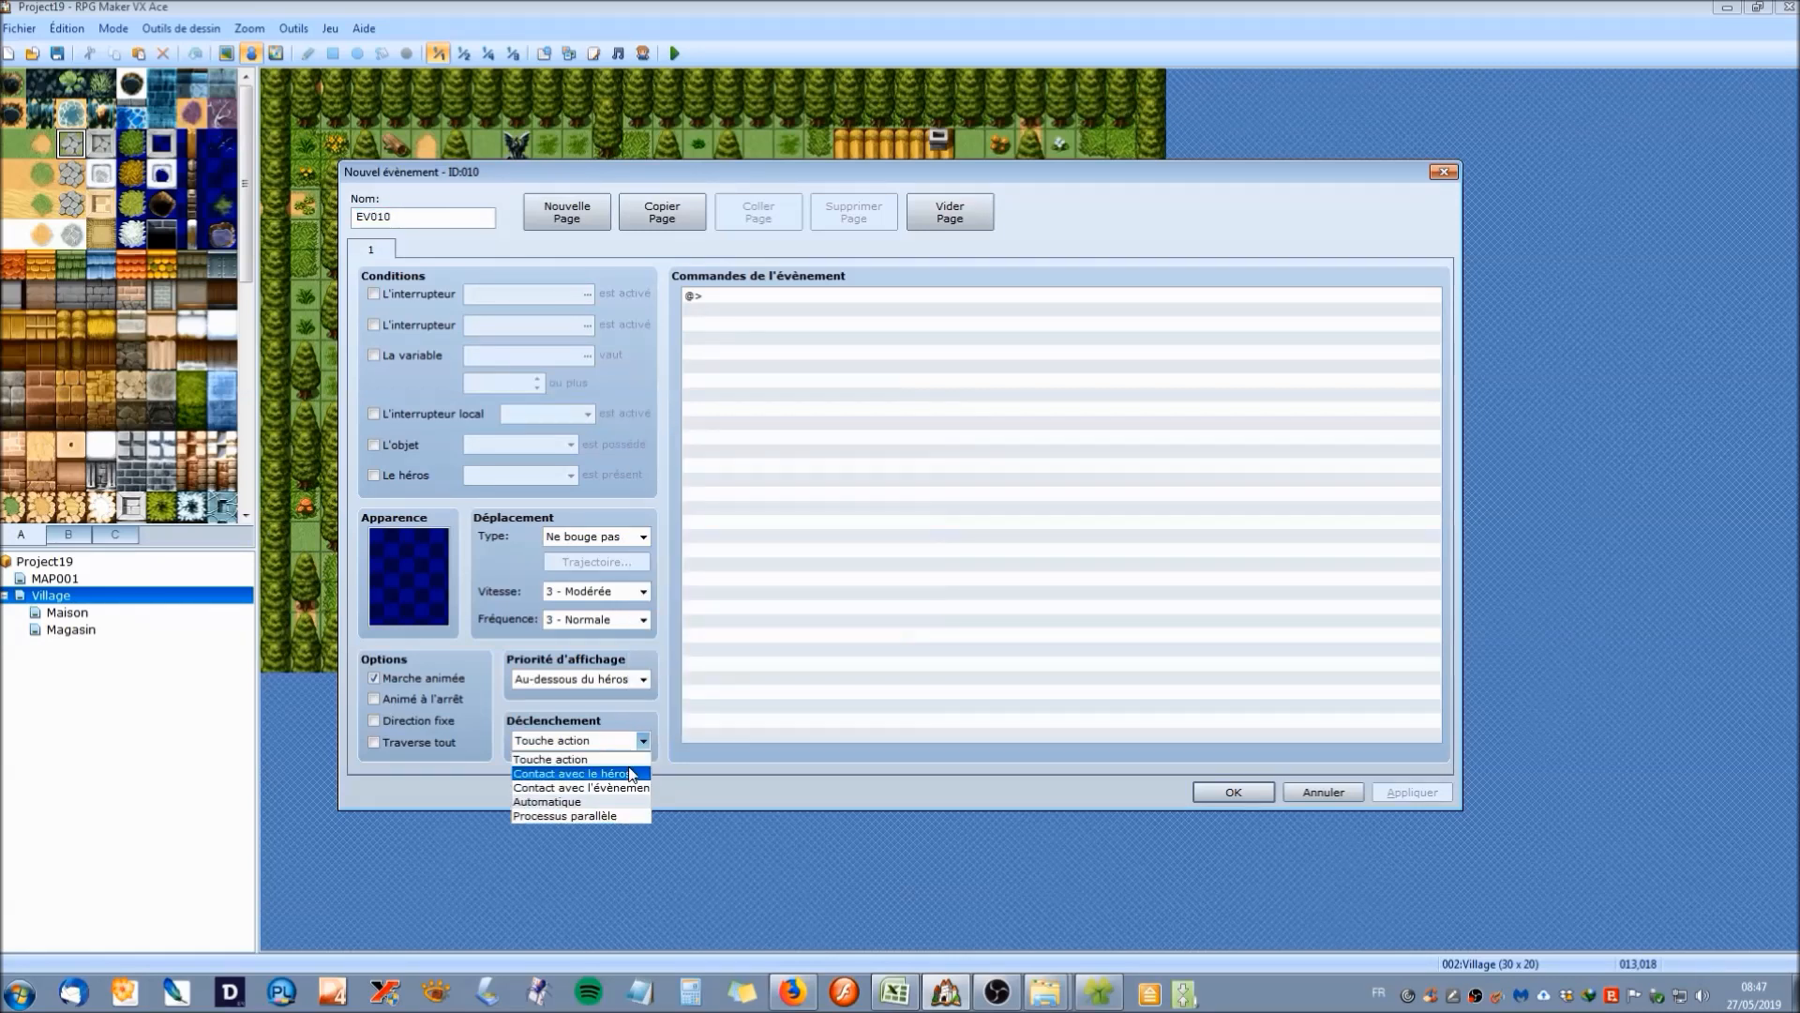
{"action": "left_click", "coordinate": [636, 788]}
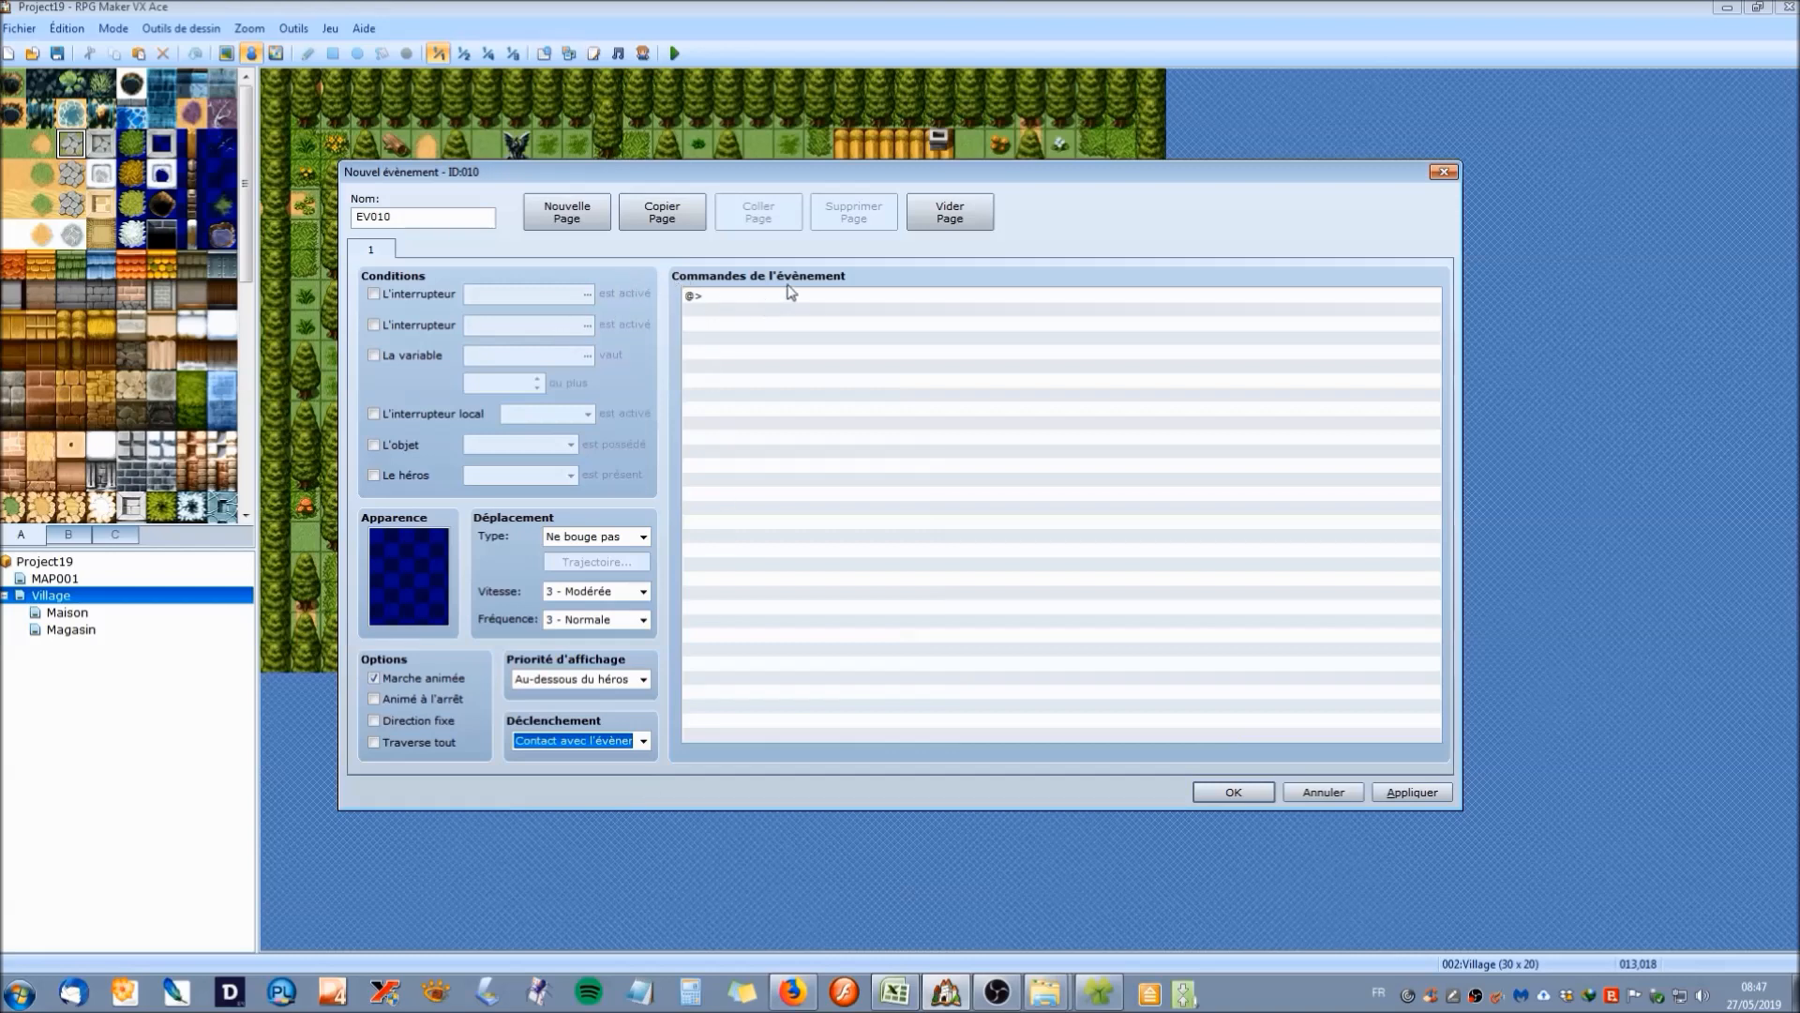
Add a message reading "Bienvenue au village Cimefière !" to the new event, with the window style set to Aucune.
{"action": "double_click", "coordinate": [745, 296]}
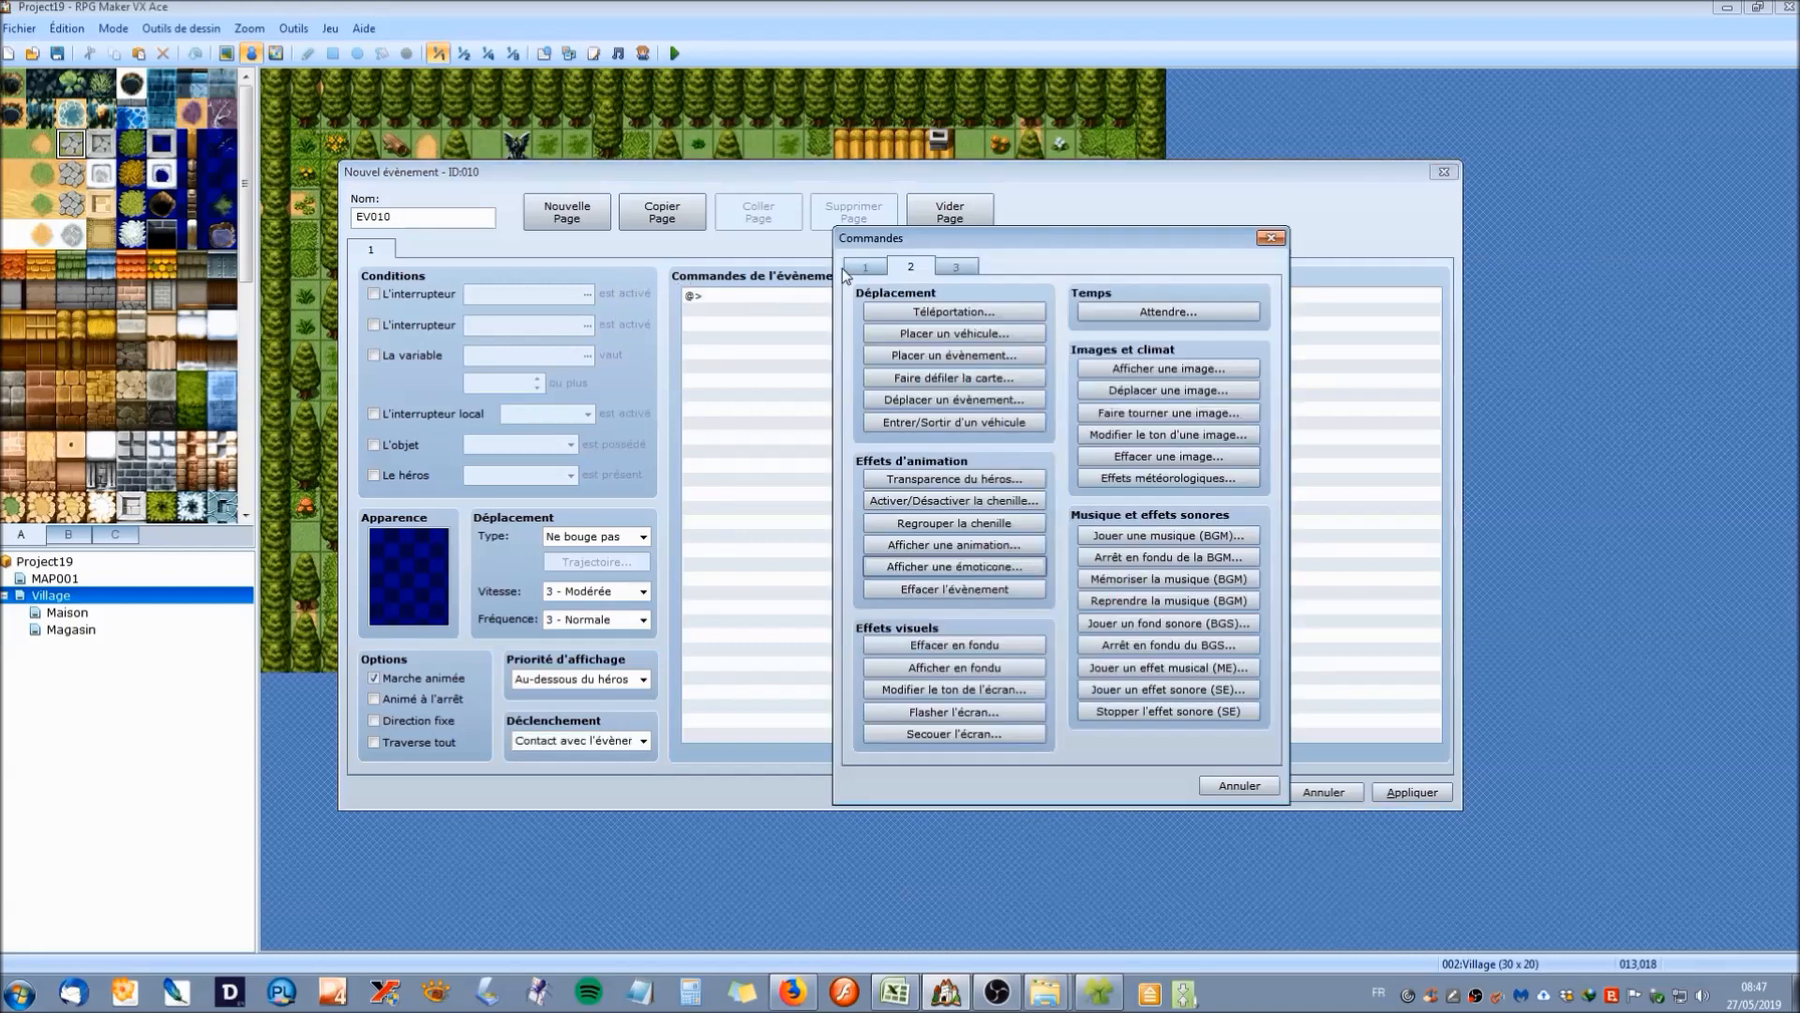
{"action": "left_click", "coordinate": [919, 312]}
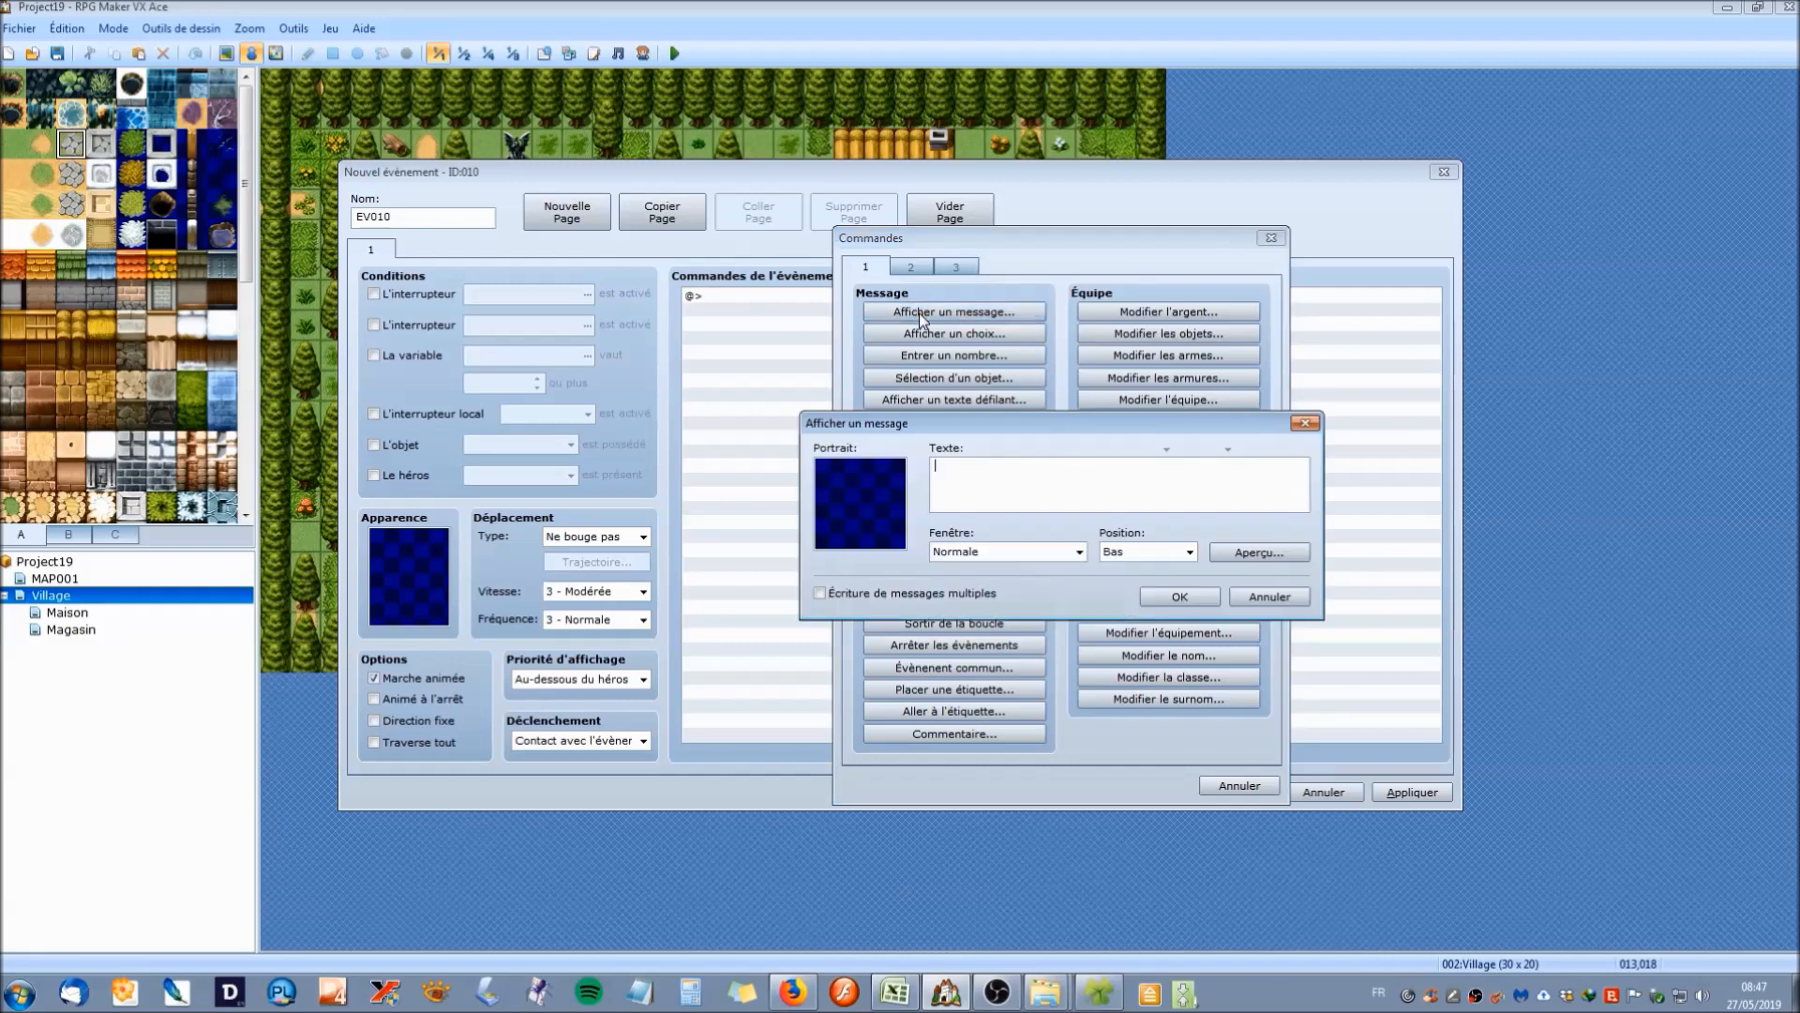
{"action": "type", "text": "bienvenue au village Cime"}
{"action": "left_click", "coordinate": [1078, 552]}
{"action": "left_click", "coordinate": [1053, 586]}
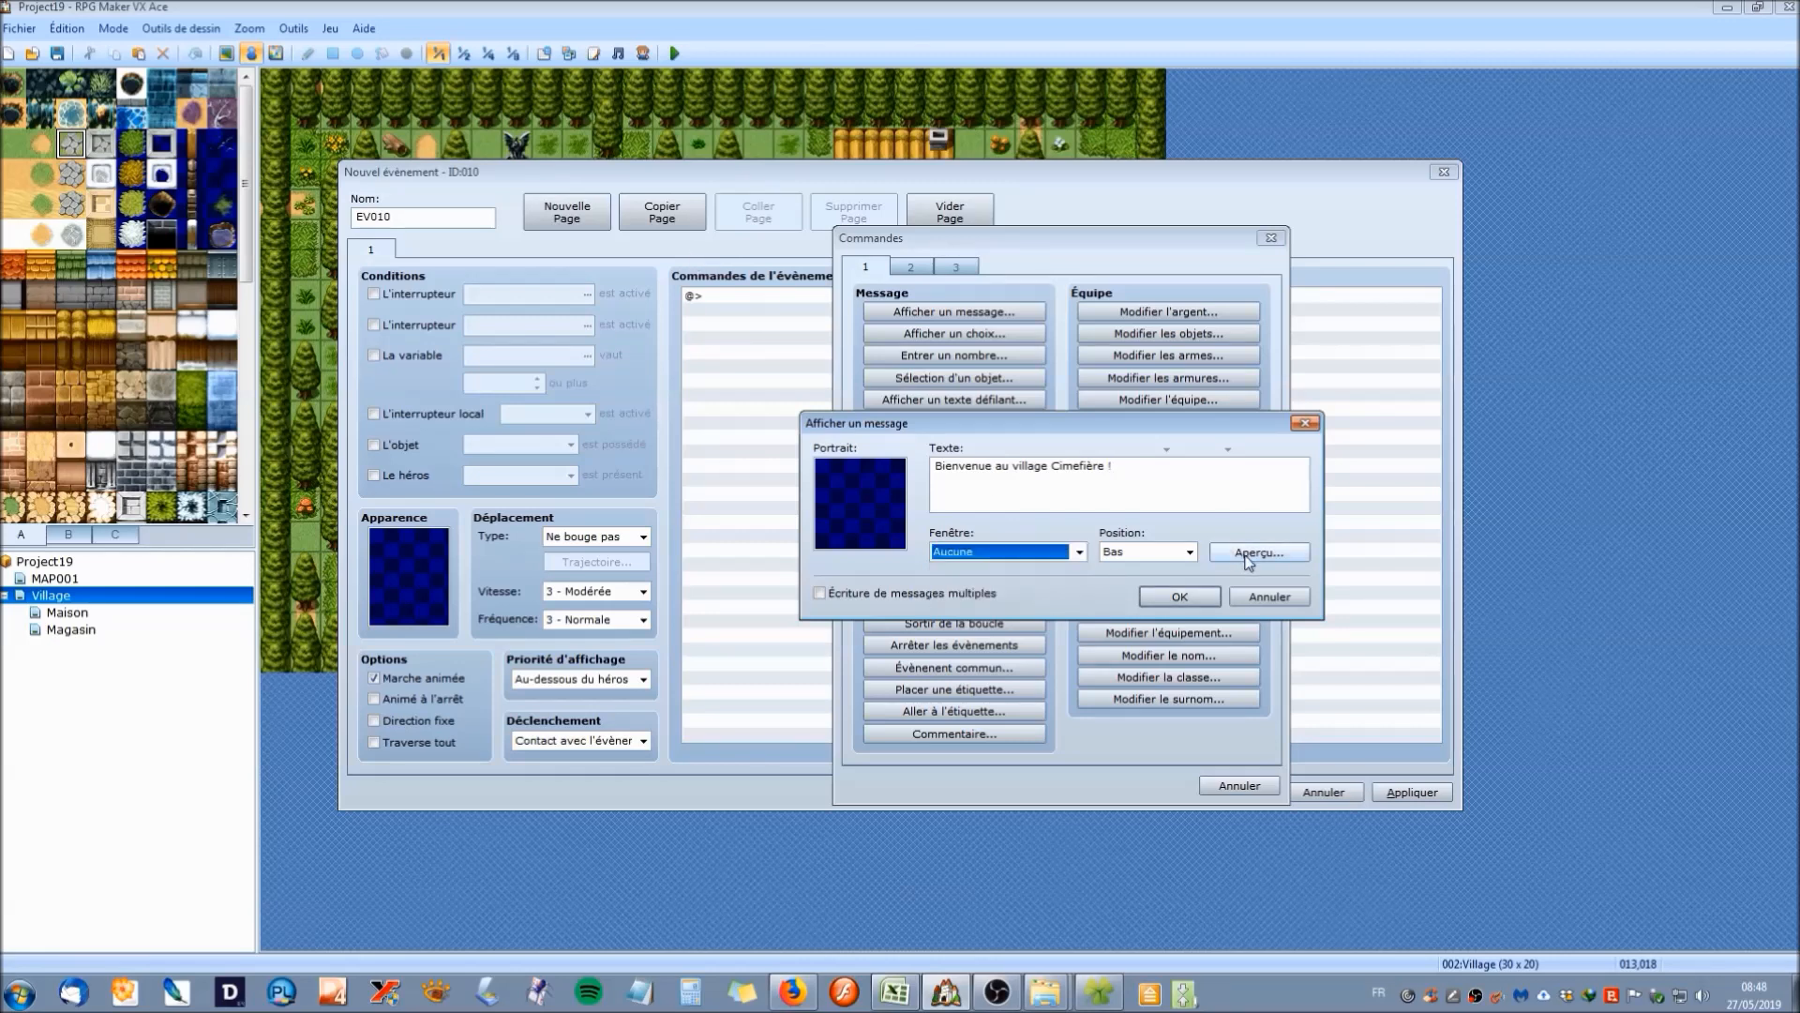
Preview the welcome message, then accept it and apply the event.
{"action": "left_click", "coordinate": [1259, 552]}
{"action": "left_click_drag", "start_coordinate": [1114, 437], "coordinate": [881, 442]}
{"action": "left_click", "coordinate": [1040, 596]}
{"action": "left_click", "coordinate": [1180, 596]}
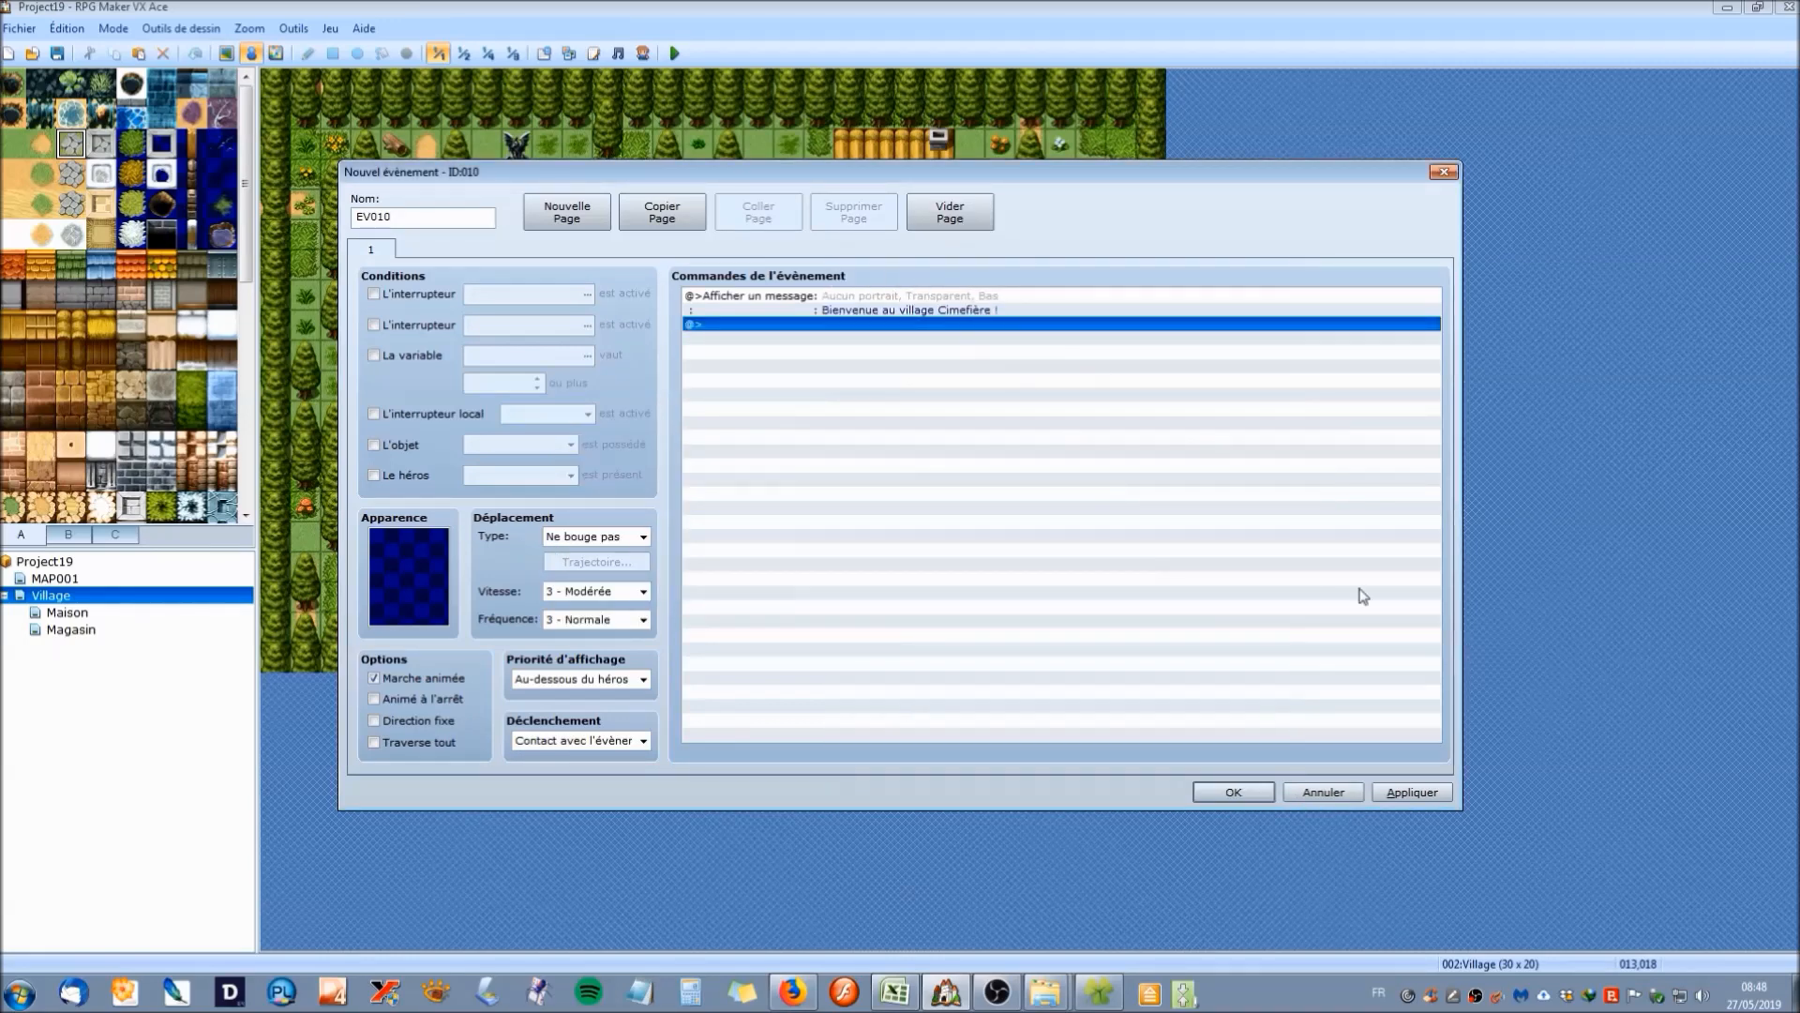
{"action": "left_click", "coordinate": [1412, 793]}
{"action": "left_click", "coordinate": [1236, 793]}
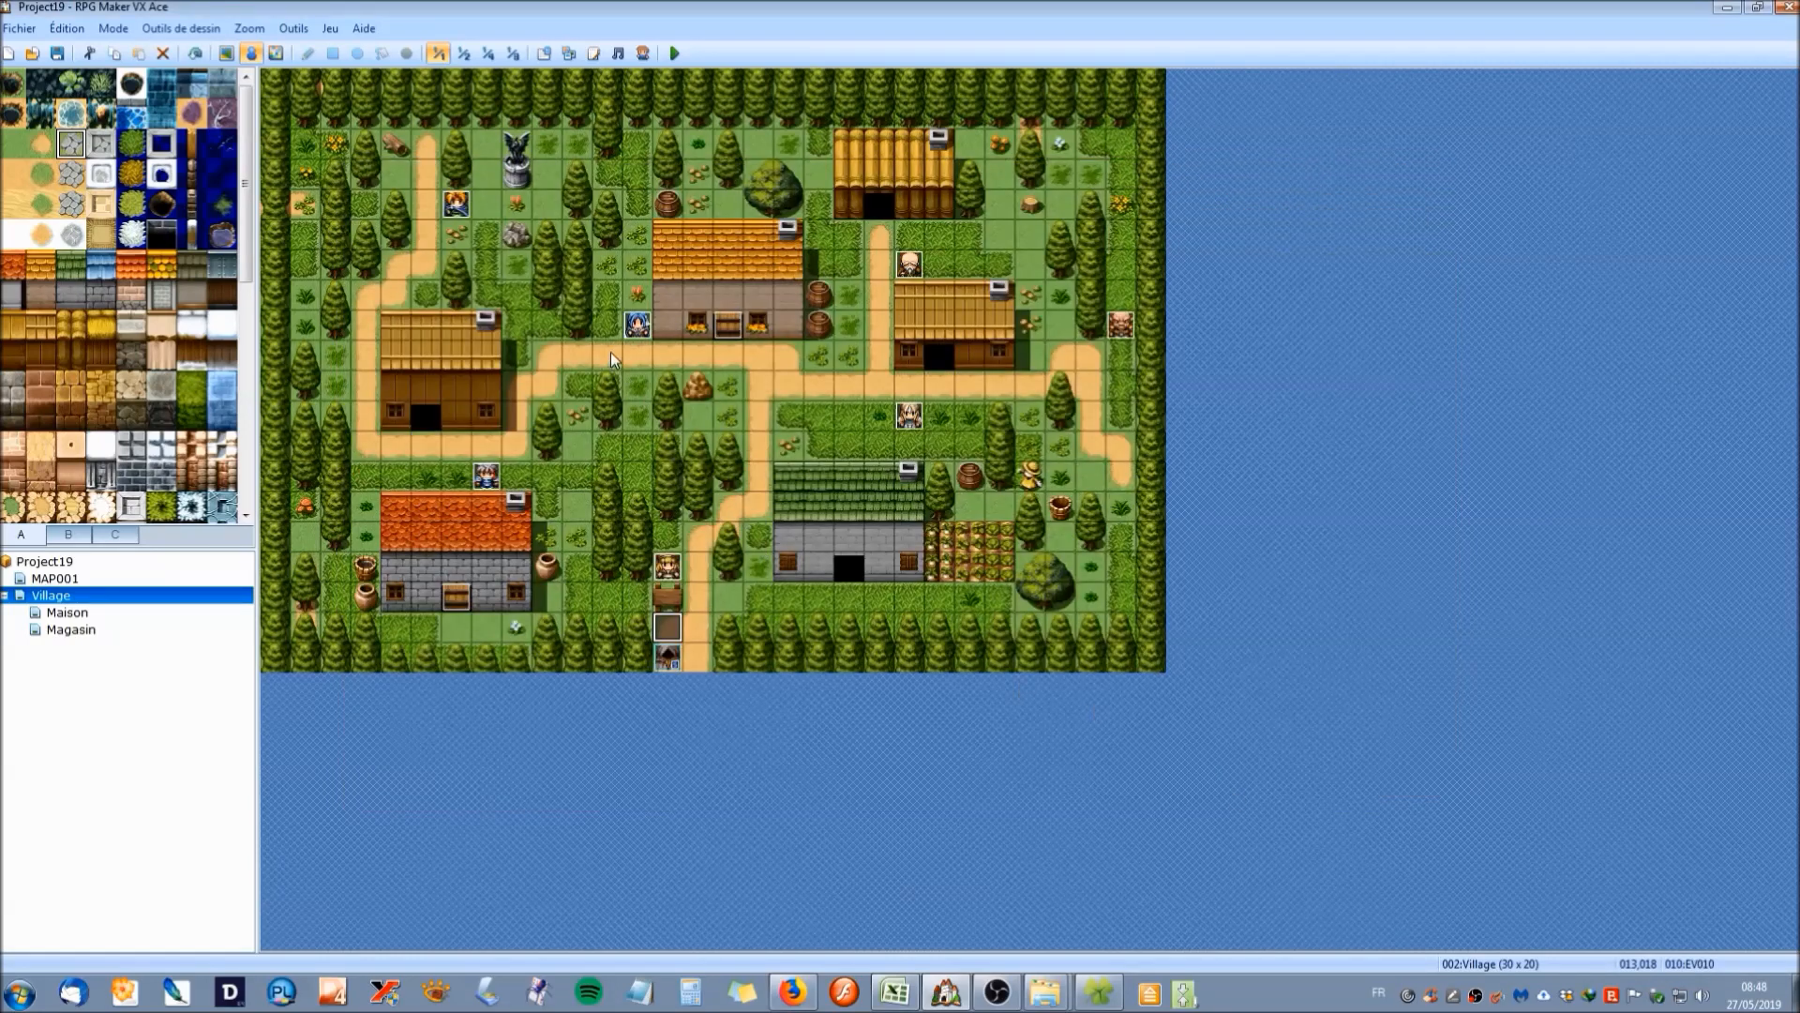
{"action": "double_click", "coordinate": [639, 324]}
{"action": "left_click", "coordinate": [1234, 792]}
{"action": "left_click", "coordinate": [668, 626]}
Create an event at tile (003,013) with the dog from the Animal set and Aléatoire movement.
{"action": "double_click", "coordinate": [359, 476]}
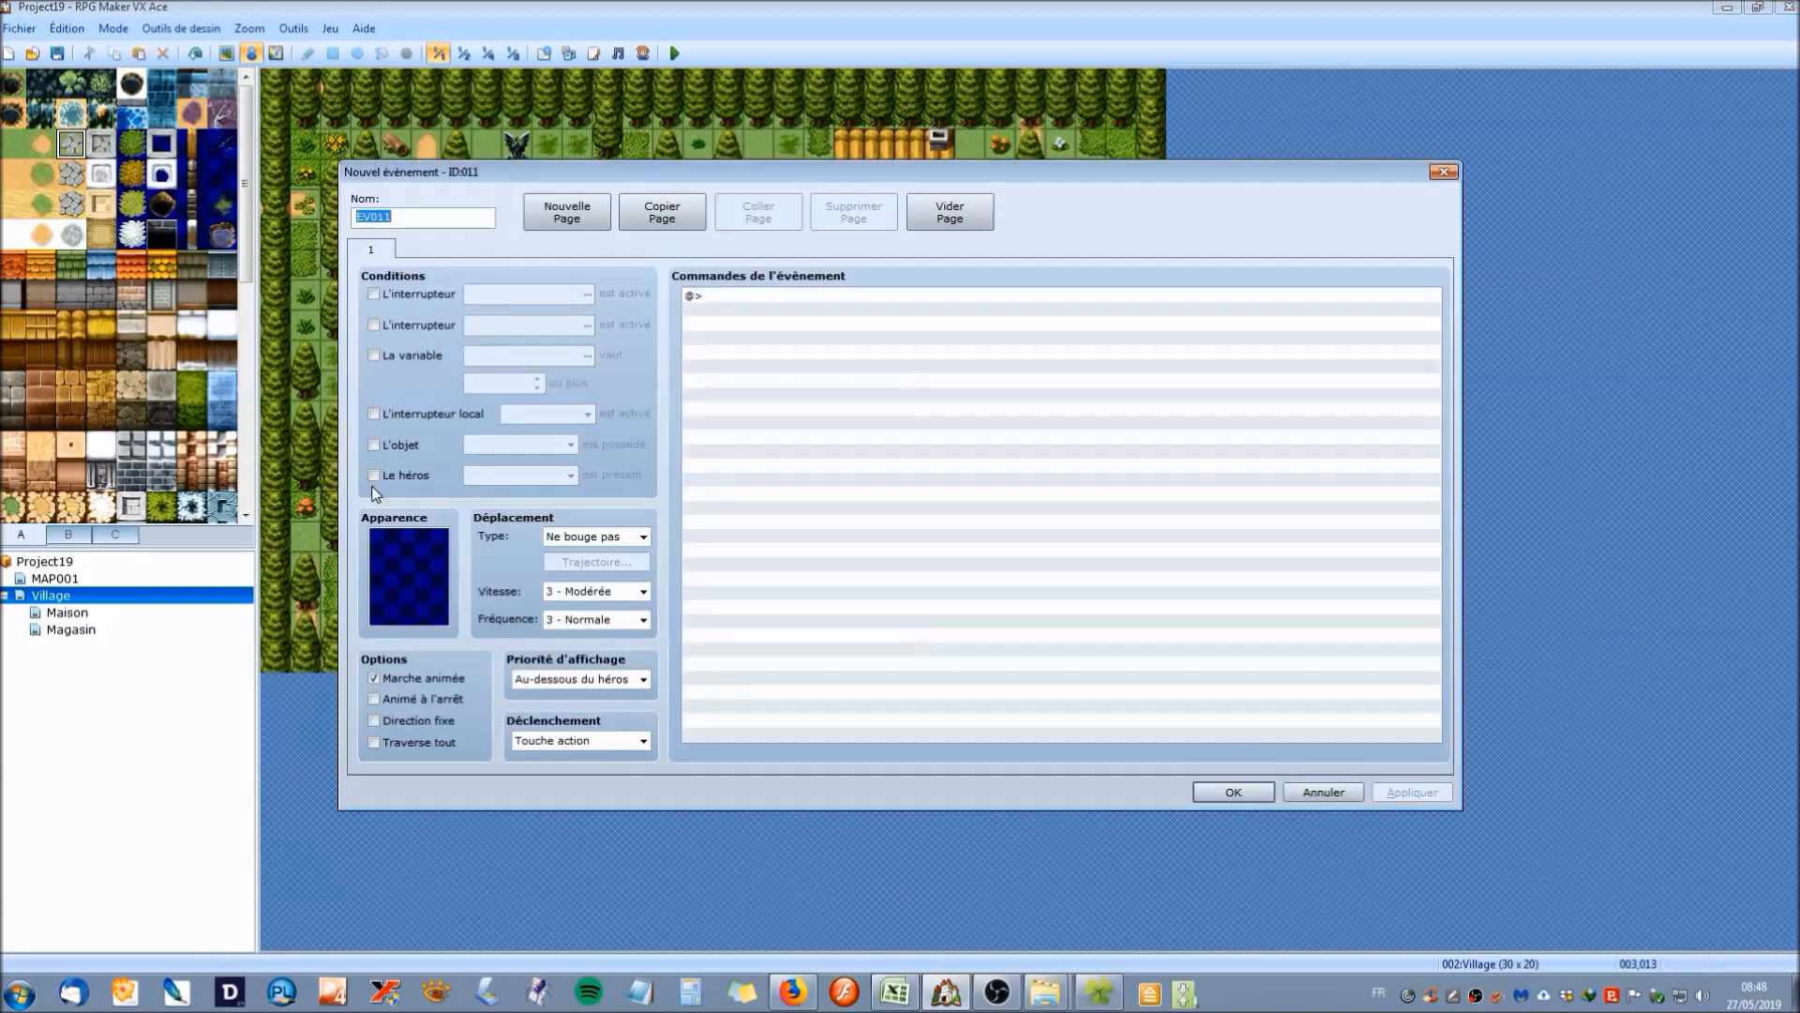
{"action": "double_click", "coordinate": [409, 559]}
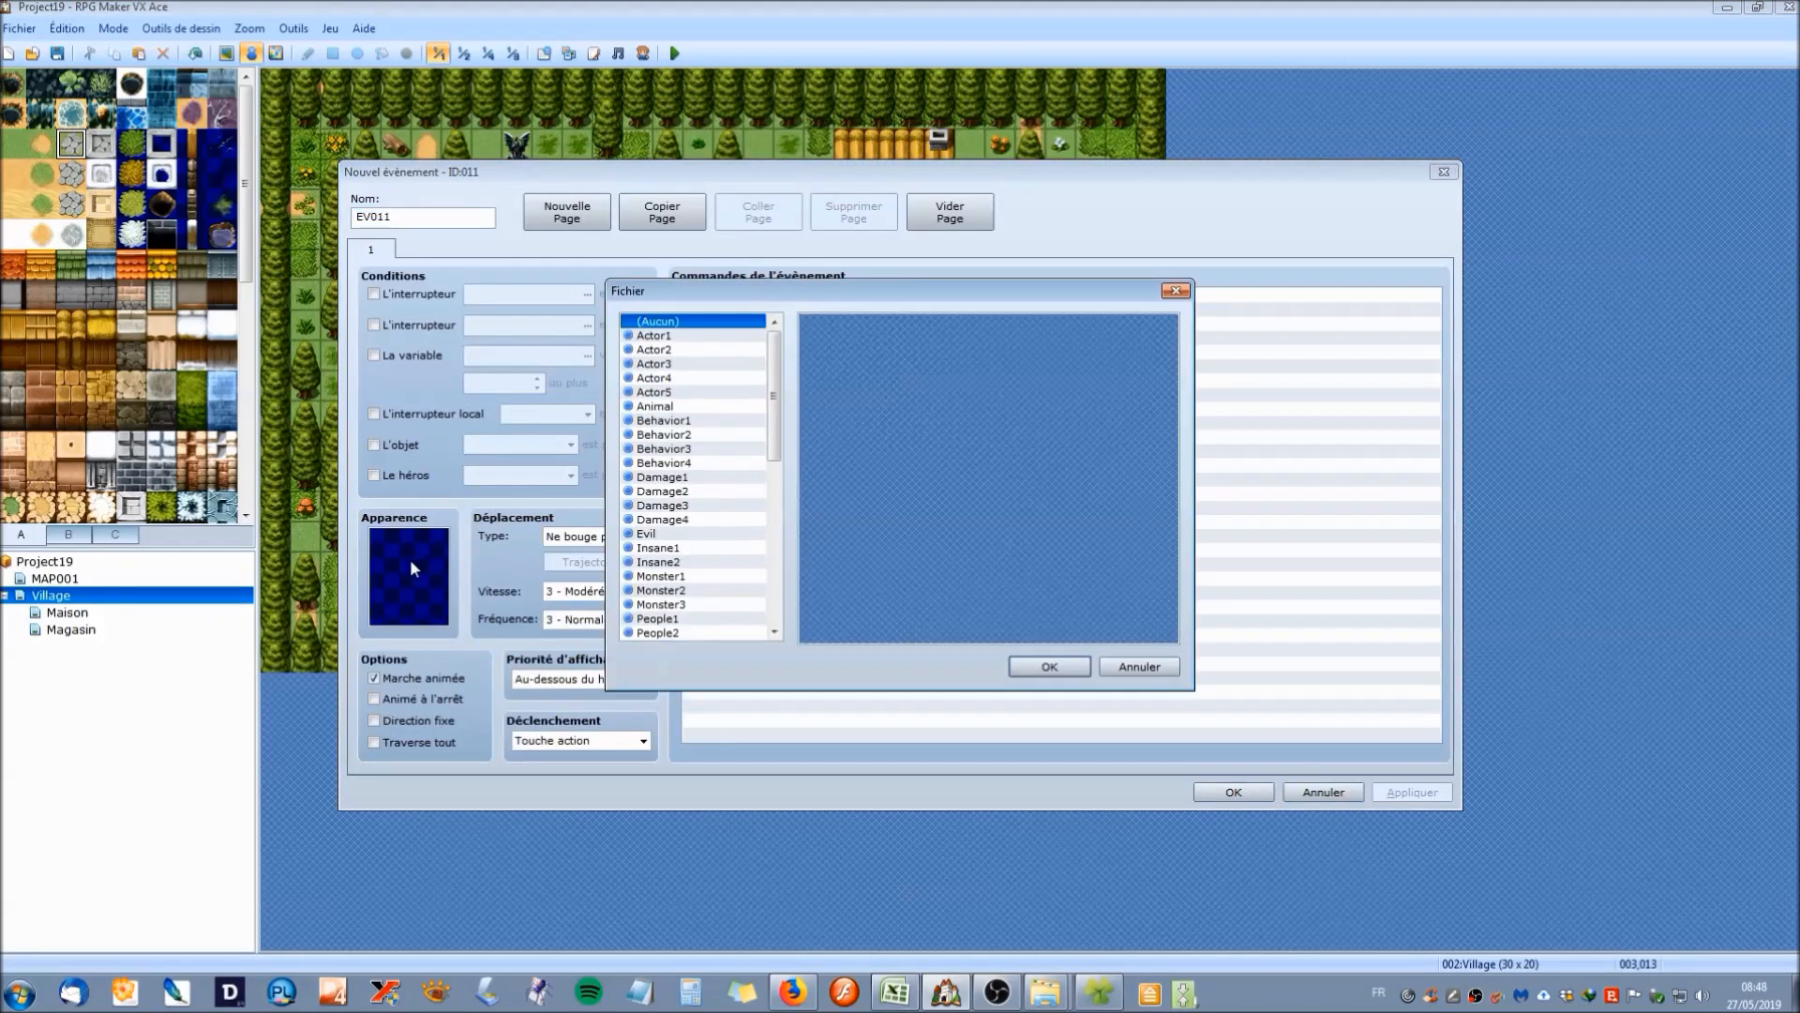
{"action": "left_click", "coordinate": [649, 408]}
{"action": "left_click", "coordinate": [844, 330]}
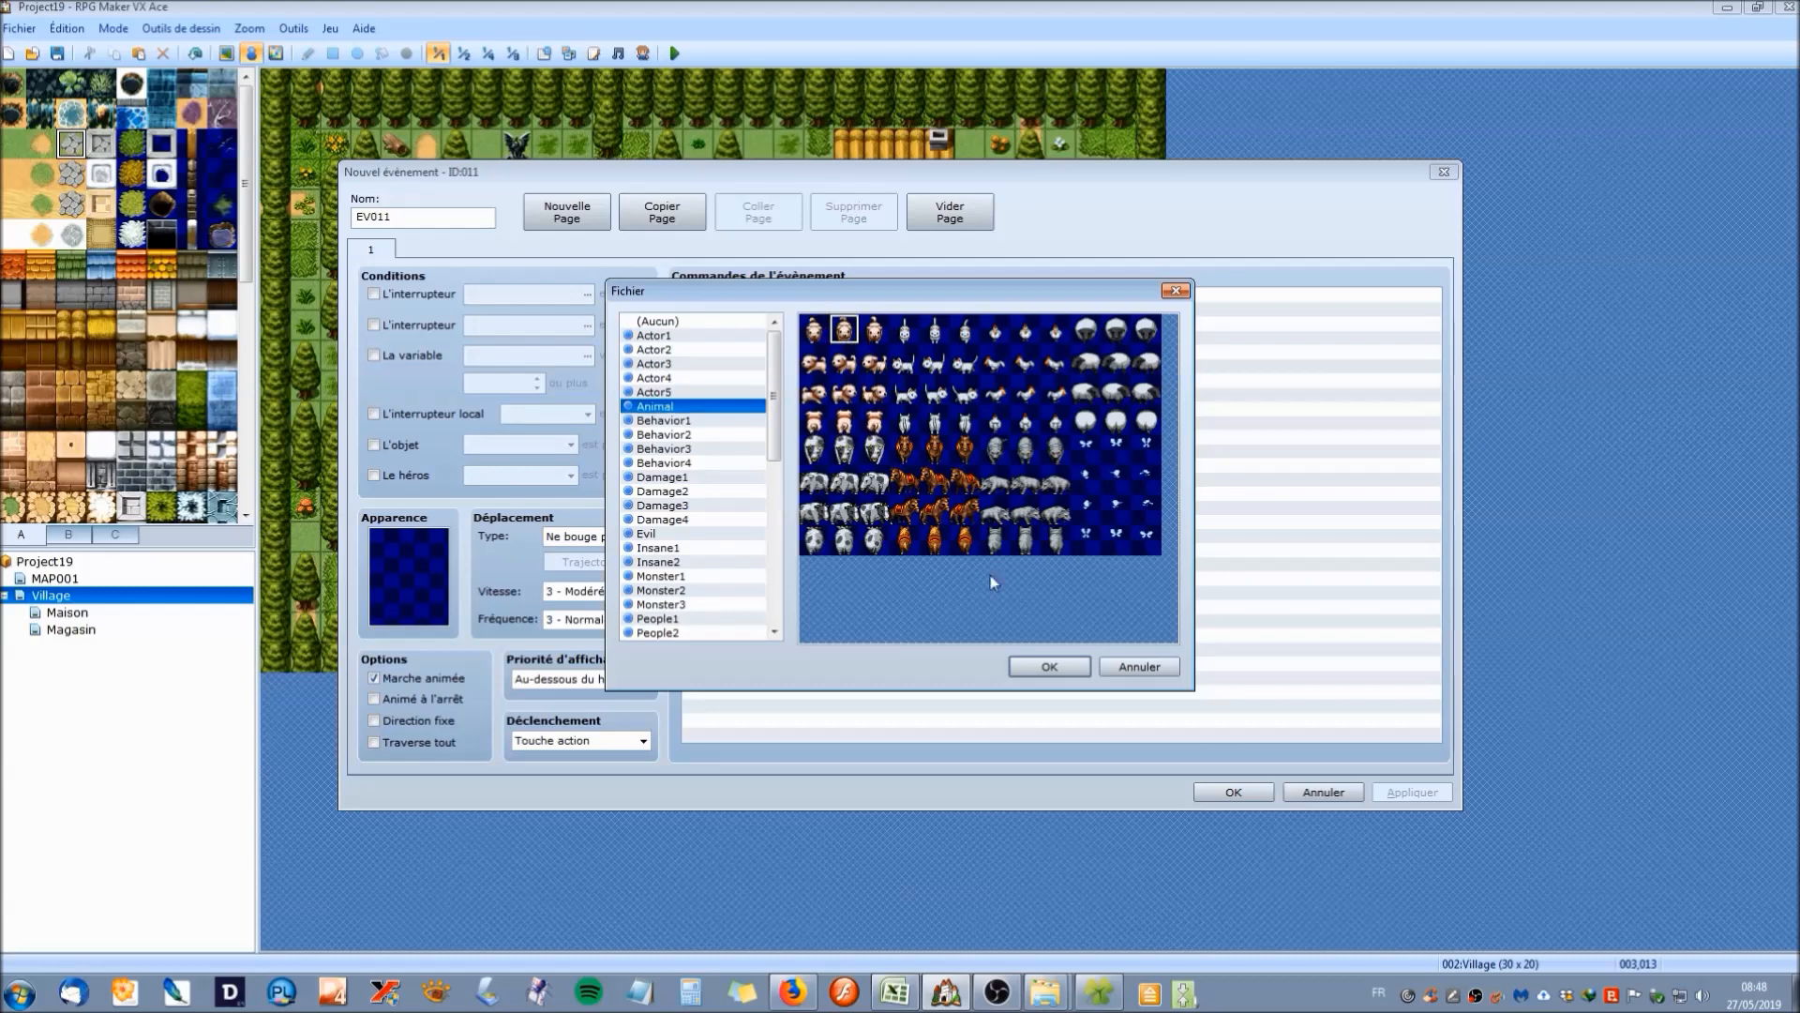
{"action": "left_click", "coordinate": [1043, 667]}
{"action": "left_click", "coordinate": [612, 538]}
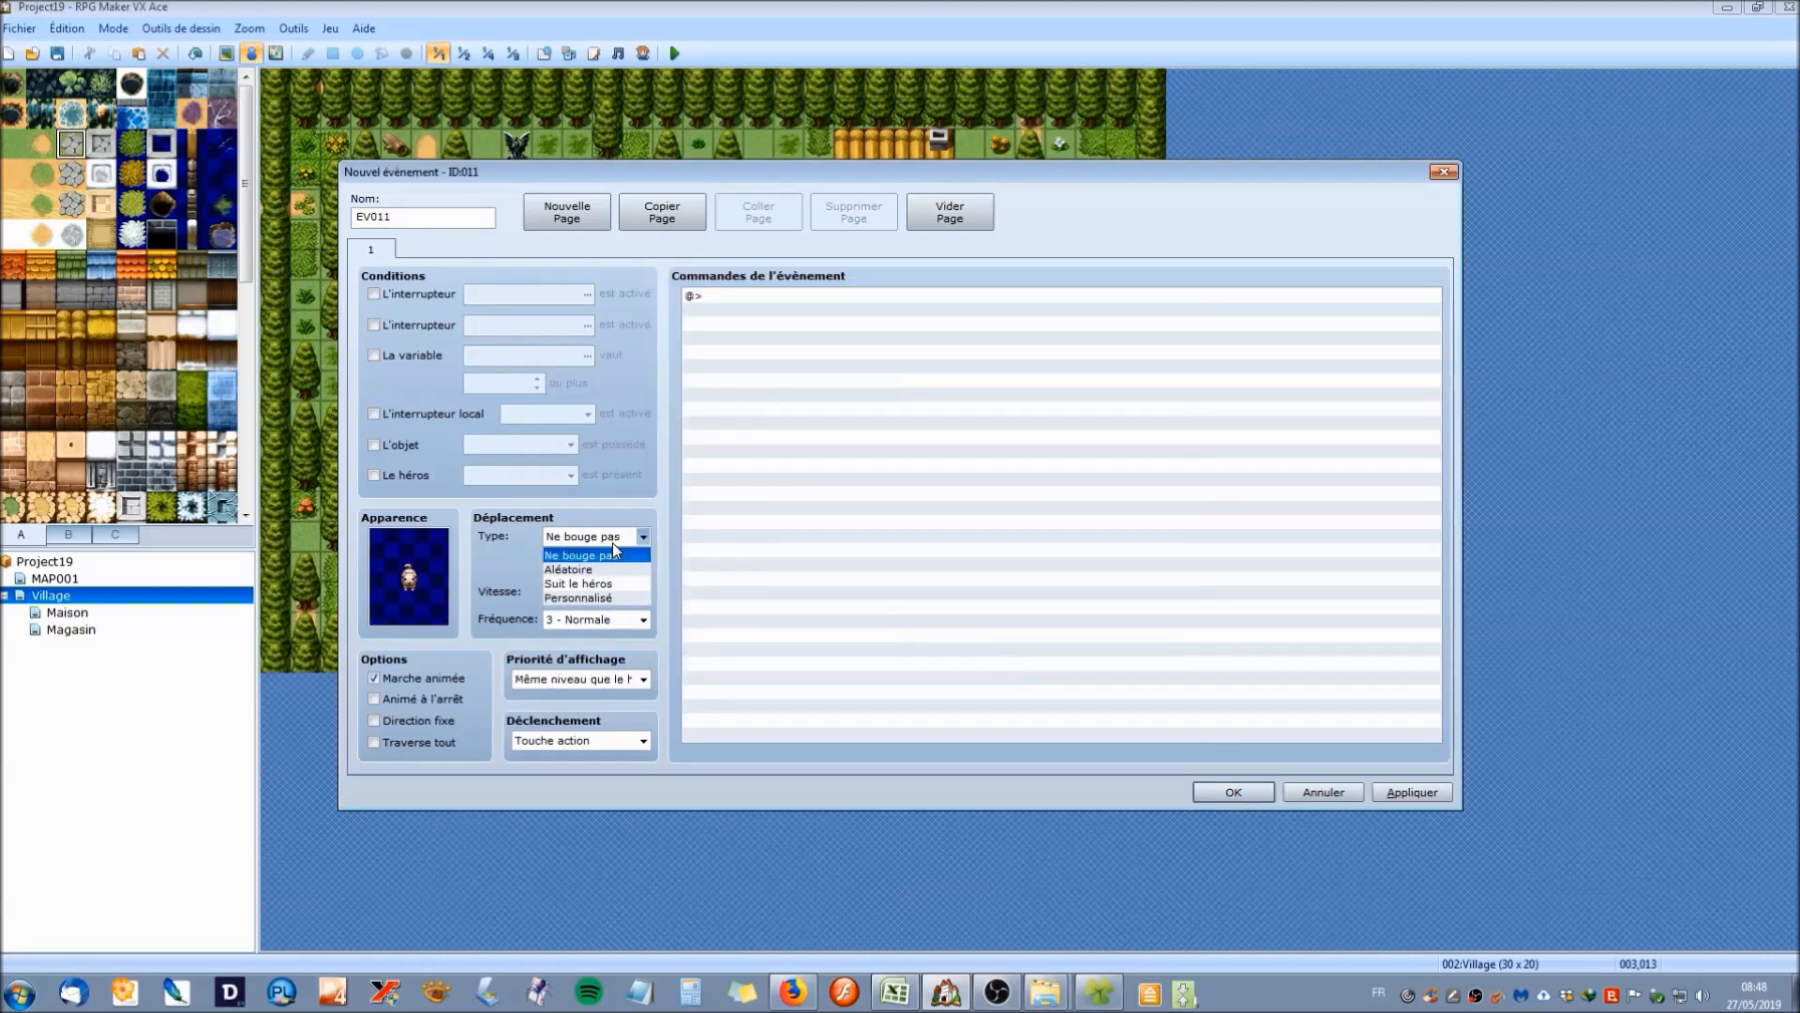
{"action": "left_click", "coordinate": [1423, 795]}
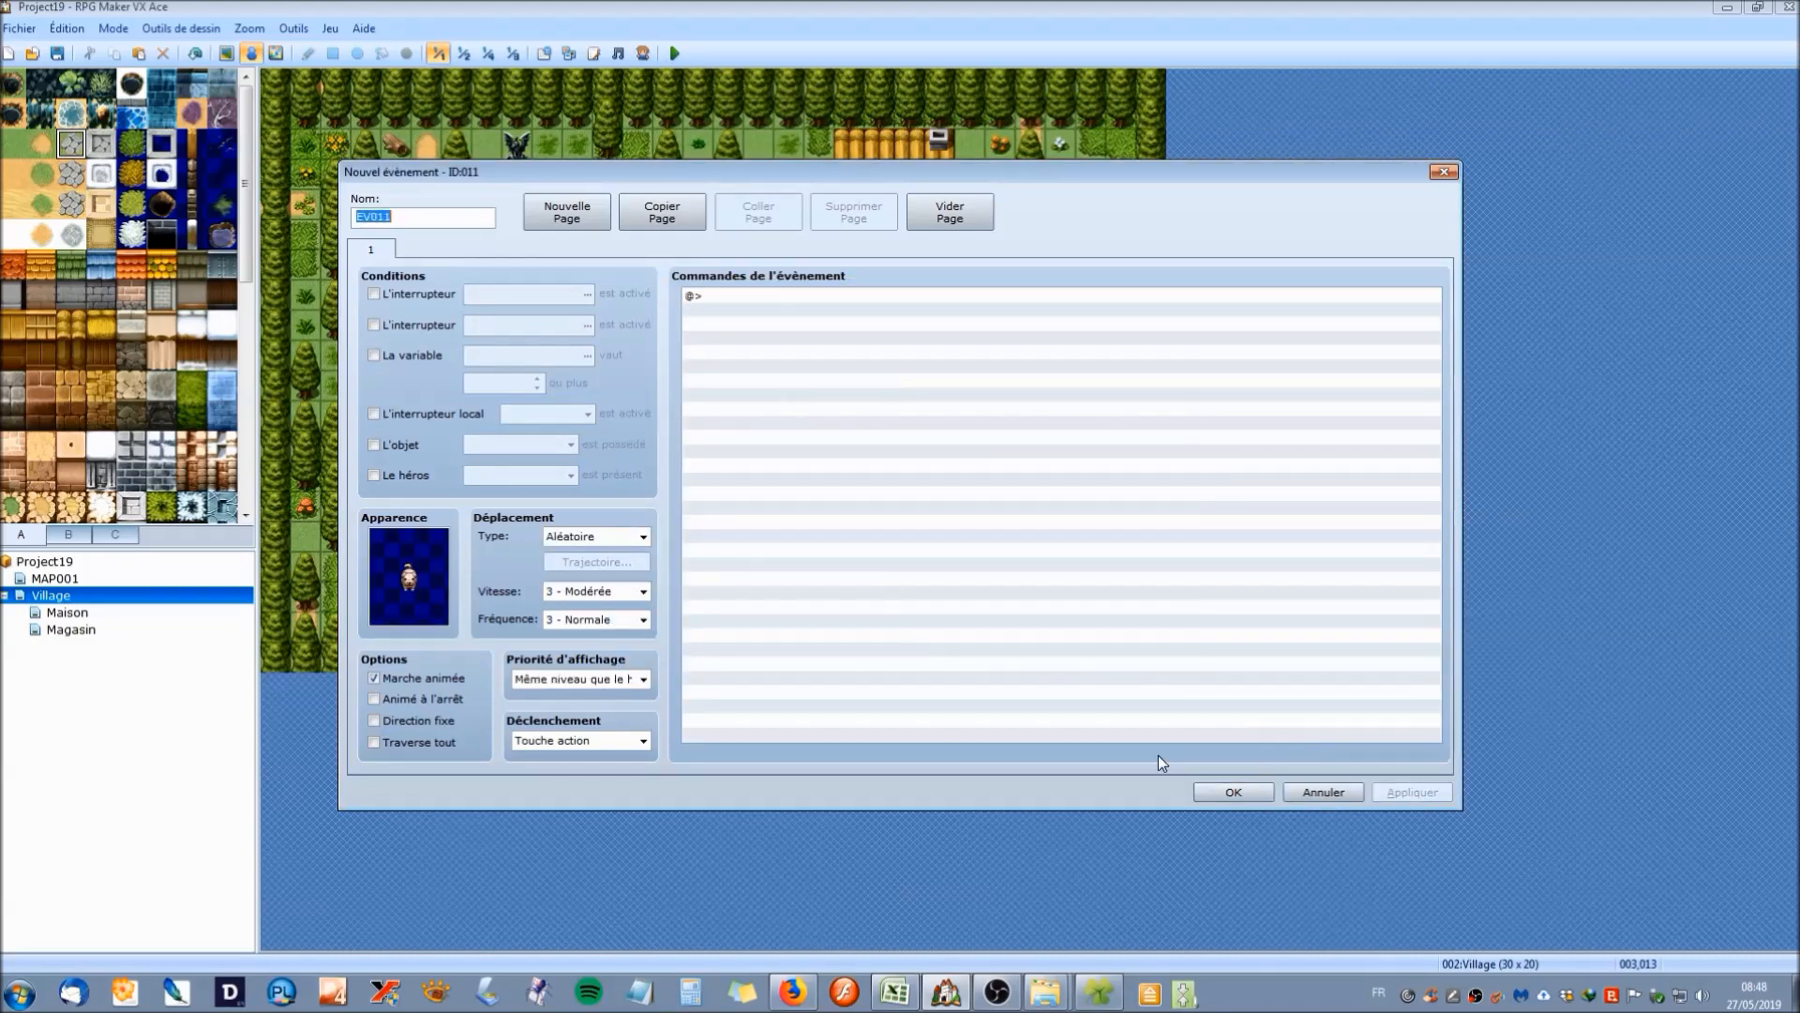
{"action": "left_click", "coordinate": [1201, 788]}
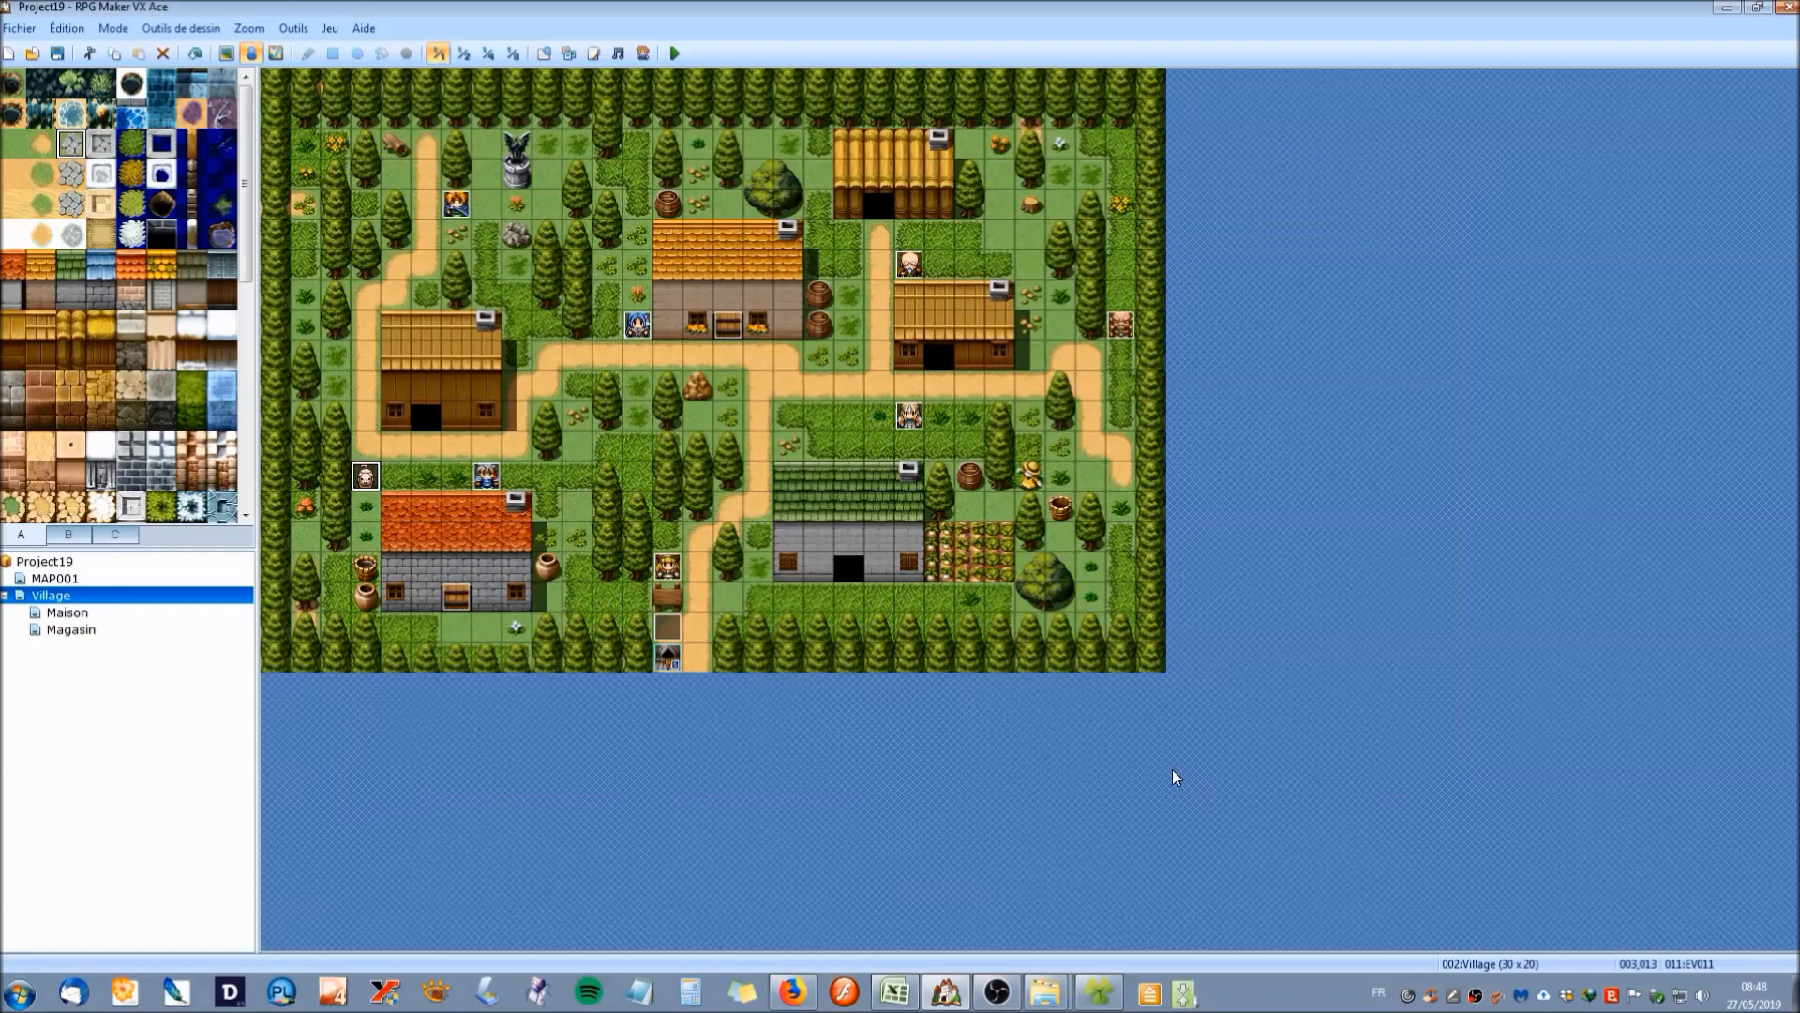
Create an event at tile (025,007) with the cat from the Animal set and Aléatoire movement.
{"action": "double_click", "coordinate": [1039, 300]}
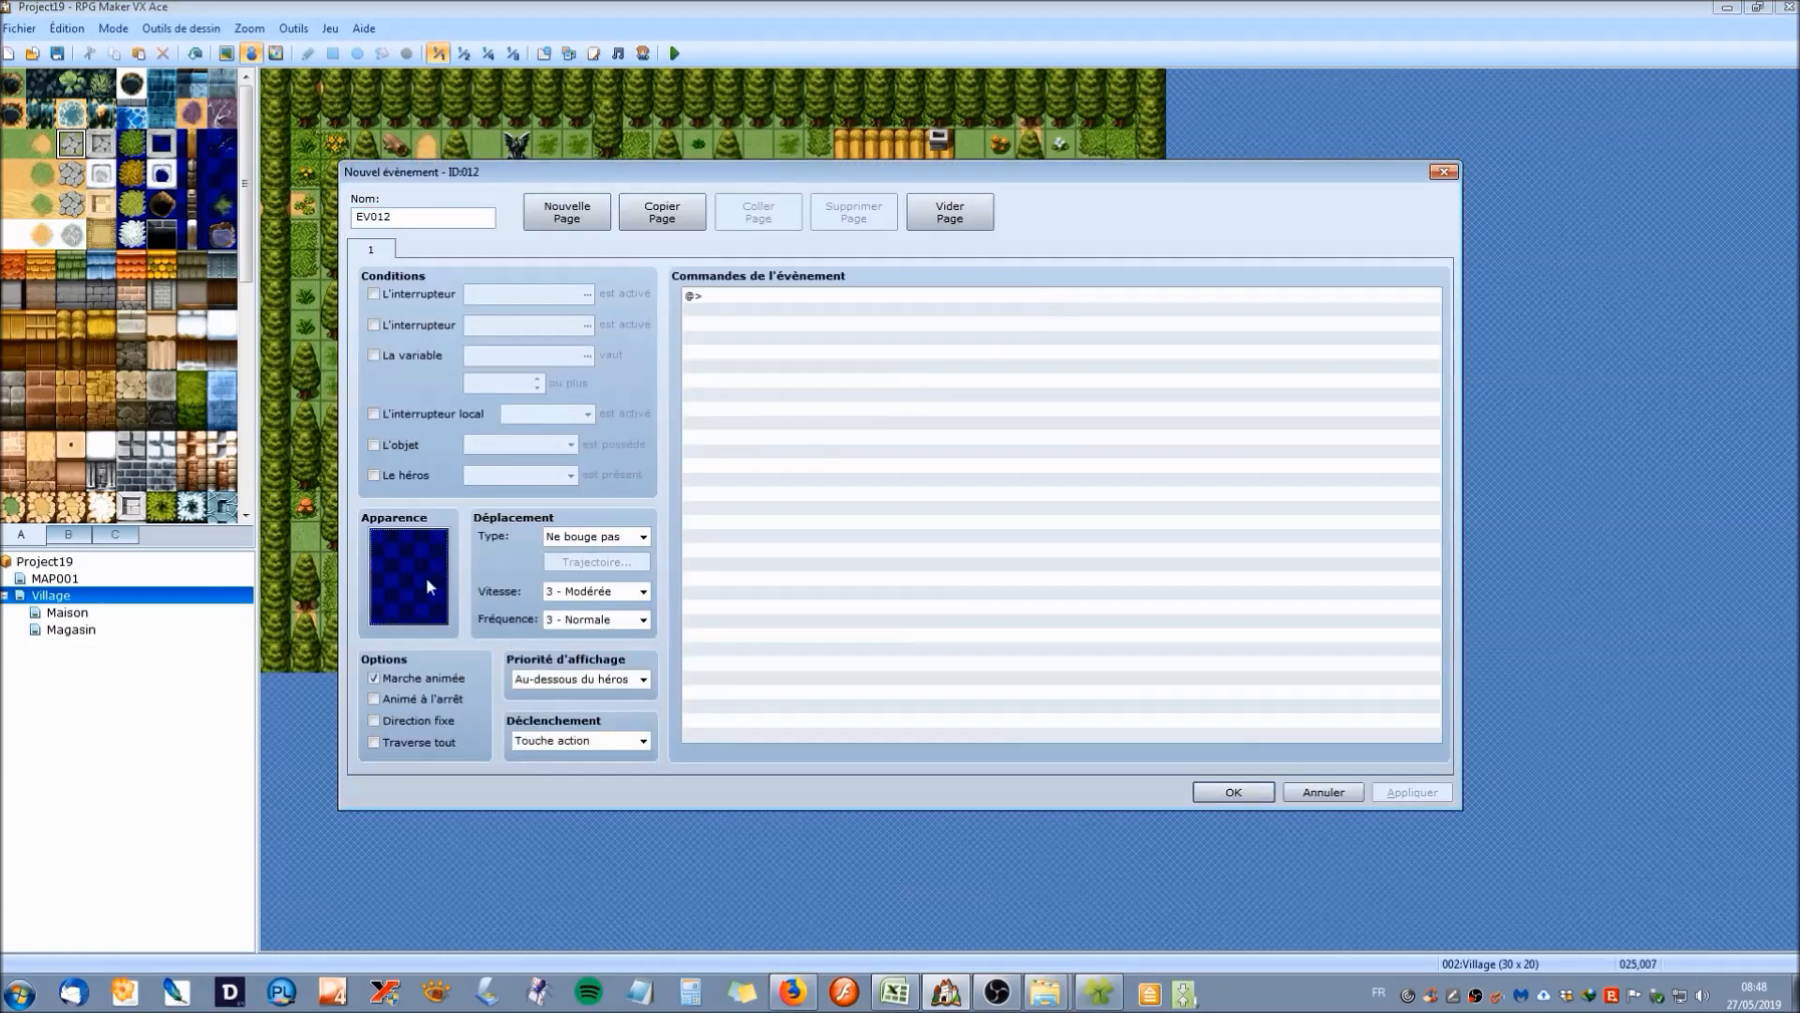
{"action": "double_click", "coordinate": [426, 577]}
{"action": "left_click", "coordinate": [670, 410]}
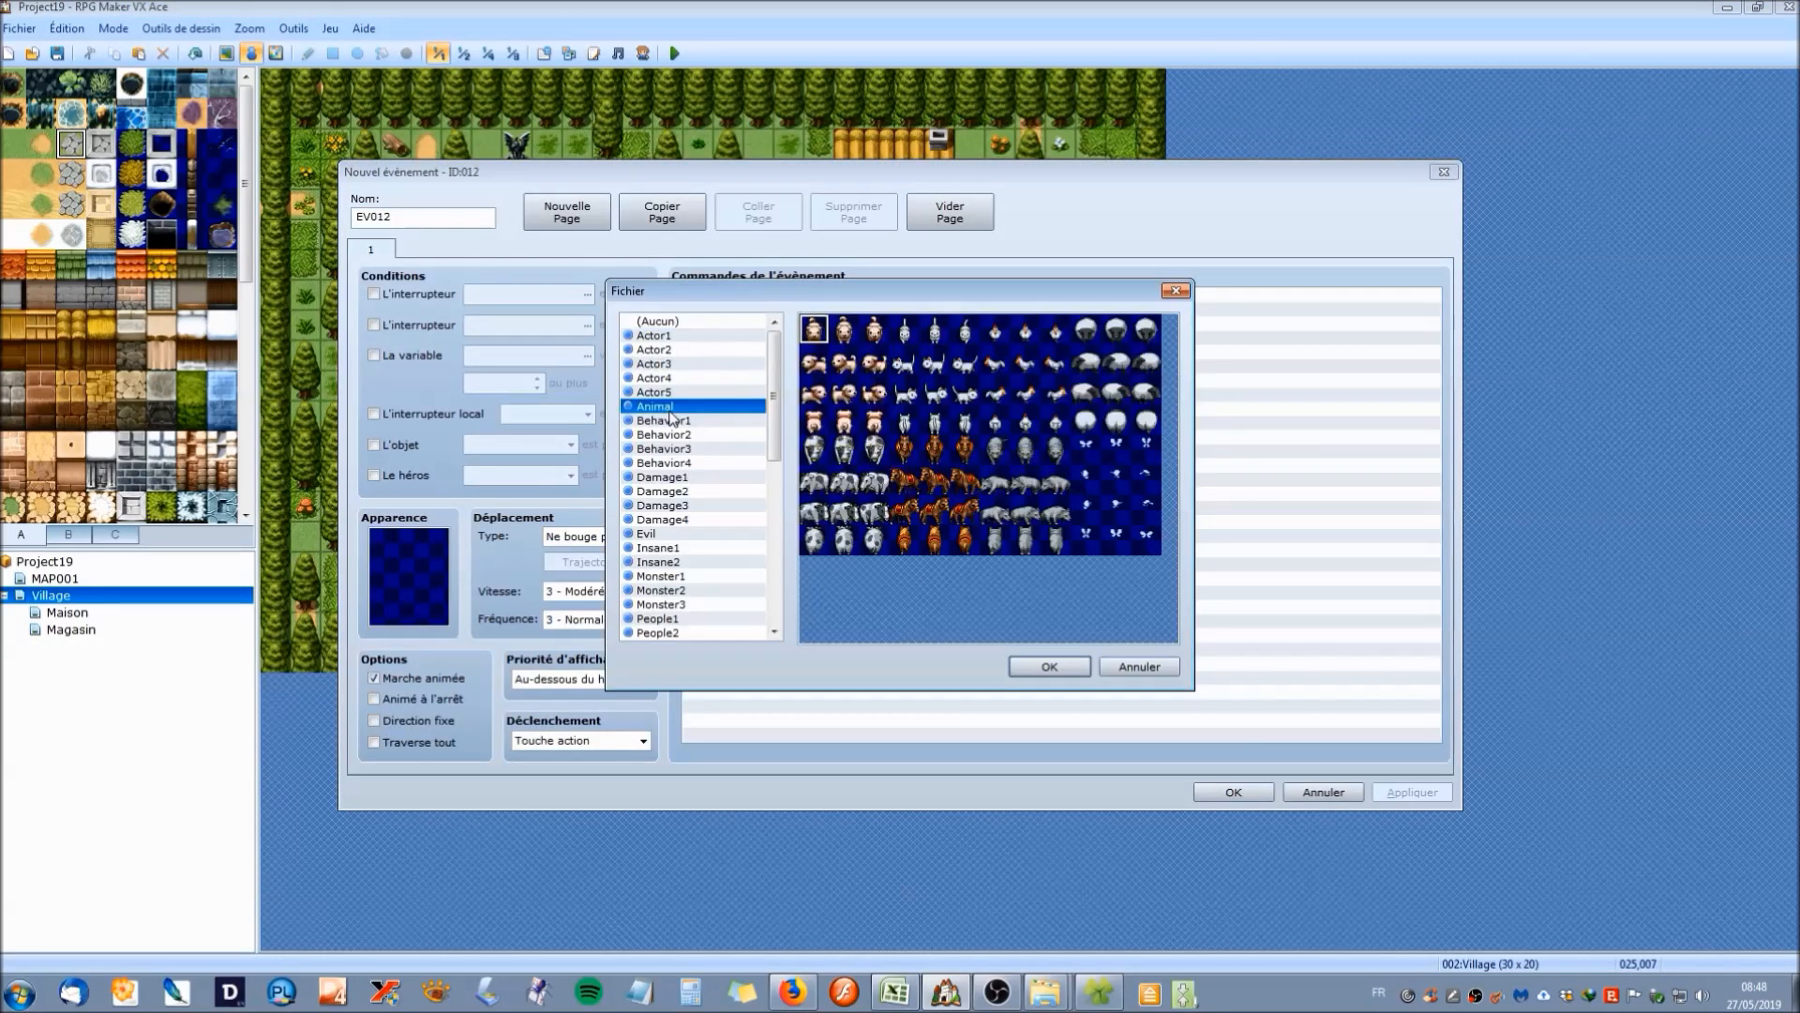
{"action": "left_click", "coordinate": [967, 335]}
{"action": "left_click", "coordinate": [1033, 666]}
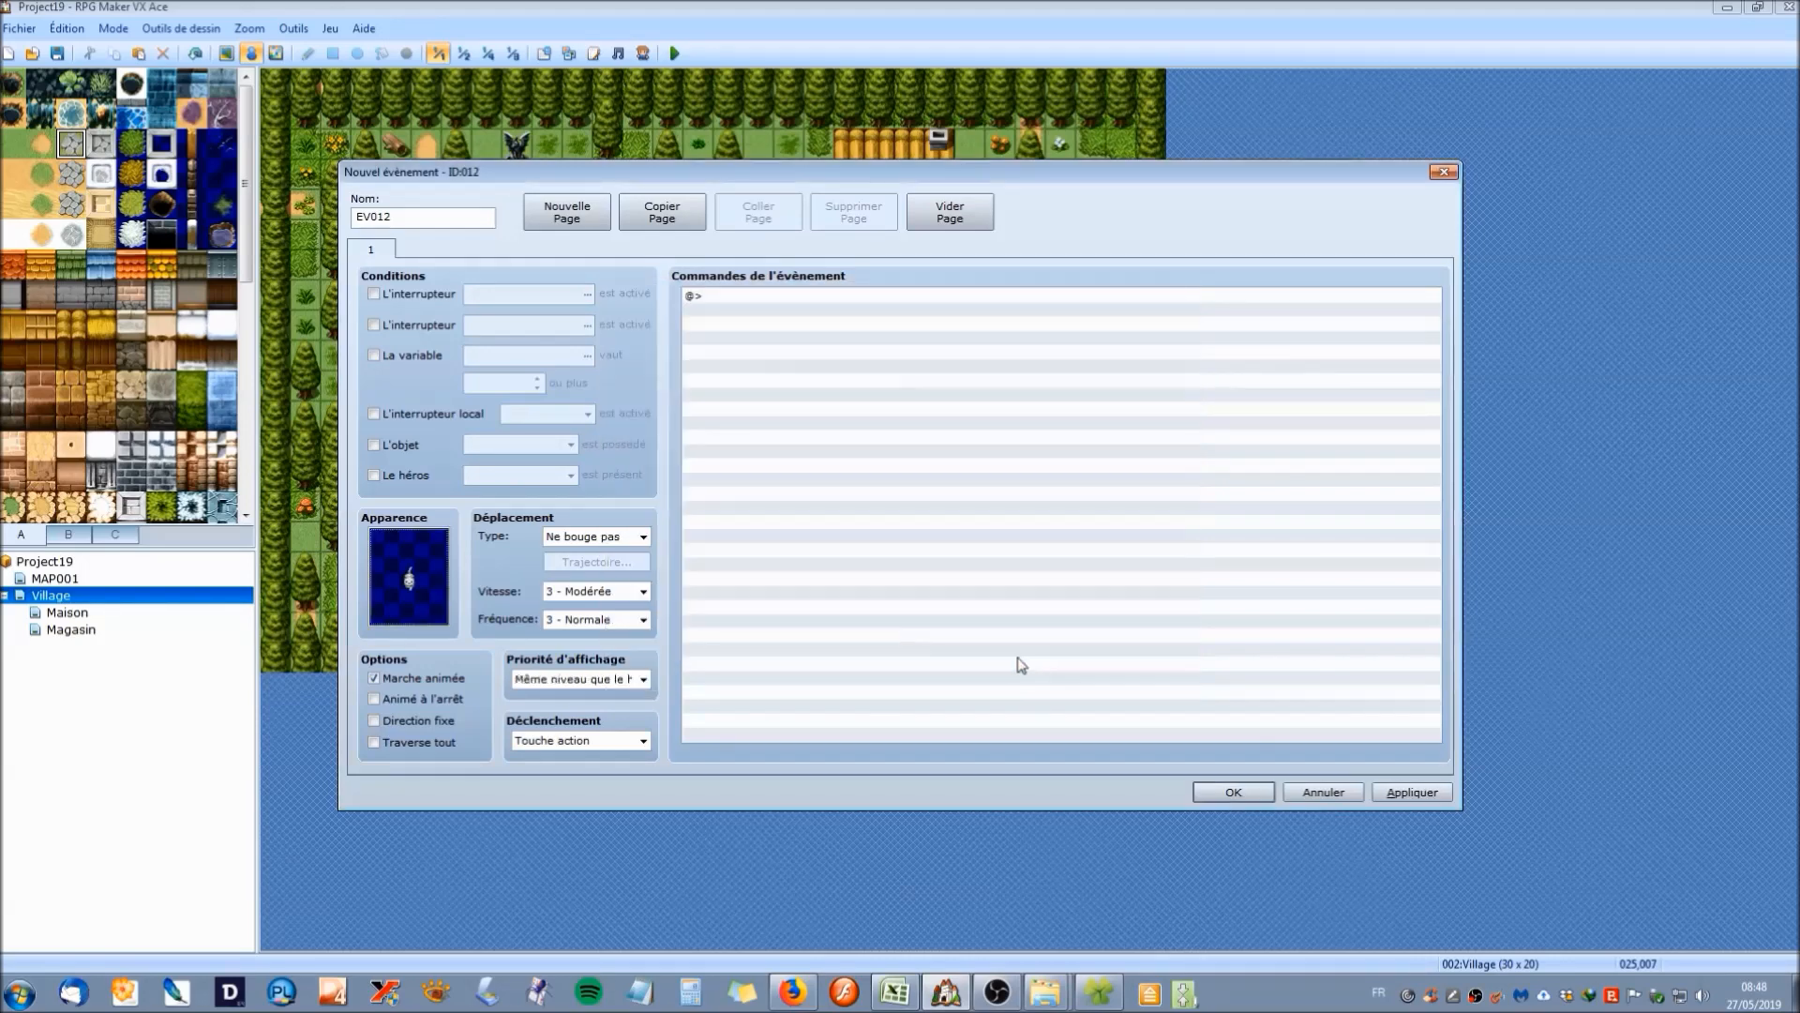
{"action": "left_click", "coordinate": [597, 536]}
{"action": "left_click", "coordinate": [605, 563]}
{"action": "left_click", "coordinate": [1411, 792]}
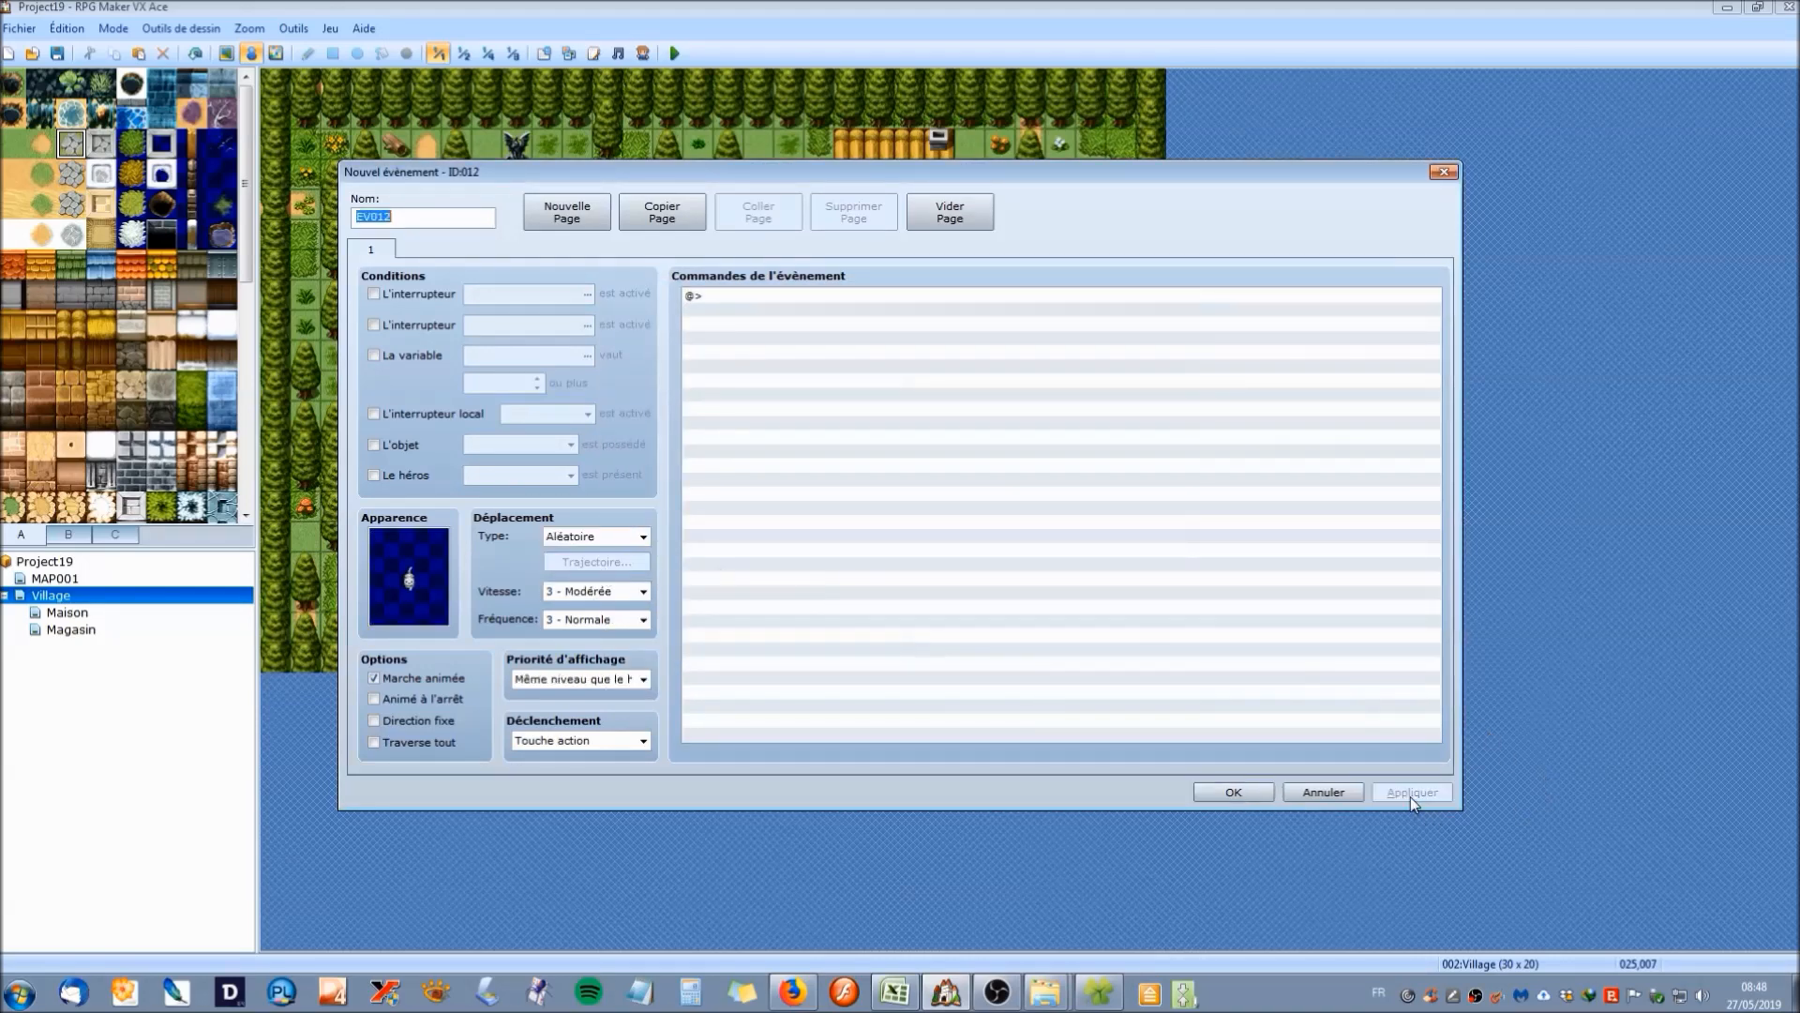
{"action": "left_click", "coordinate": [1210, 793]}
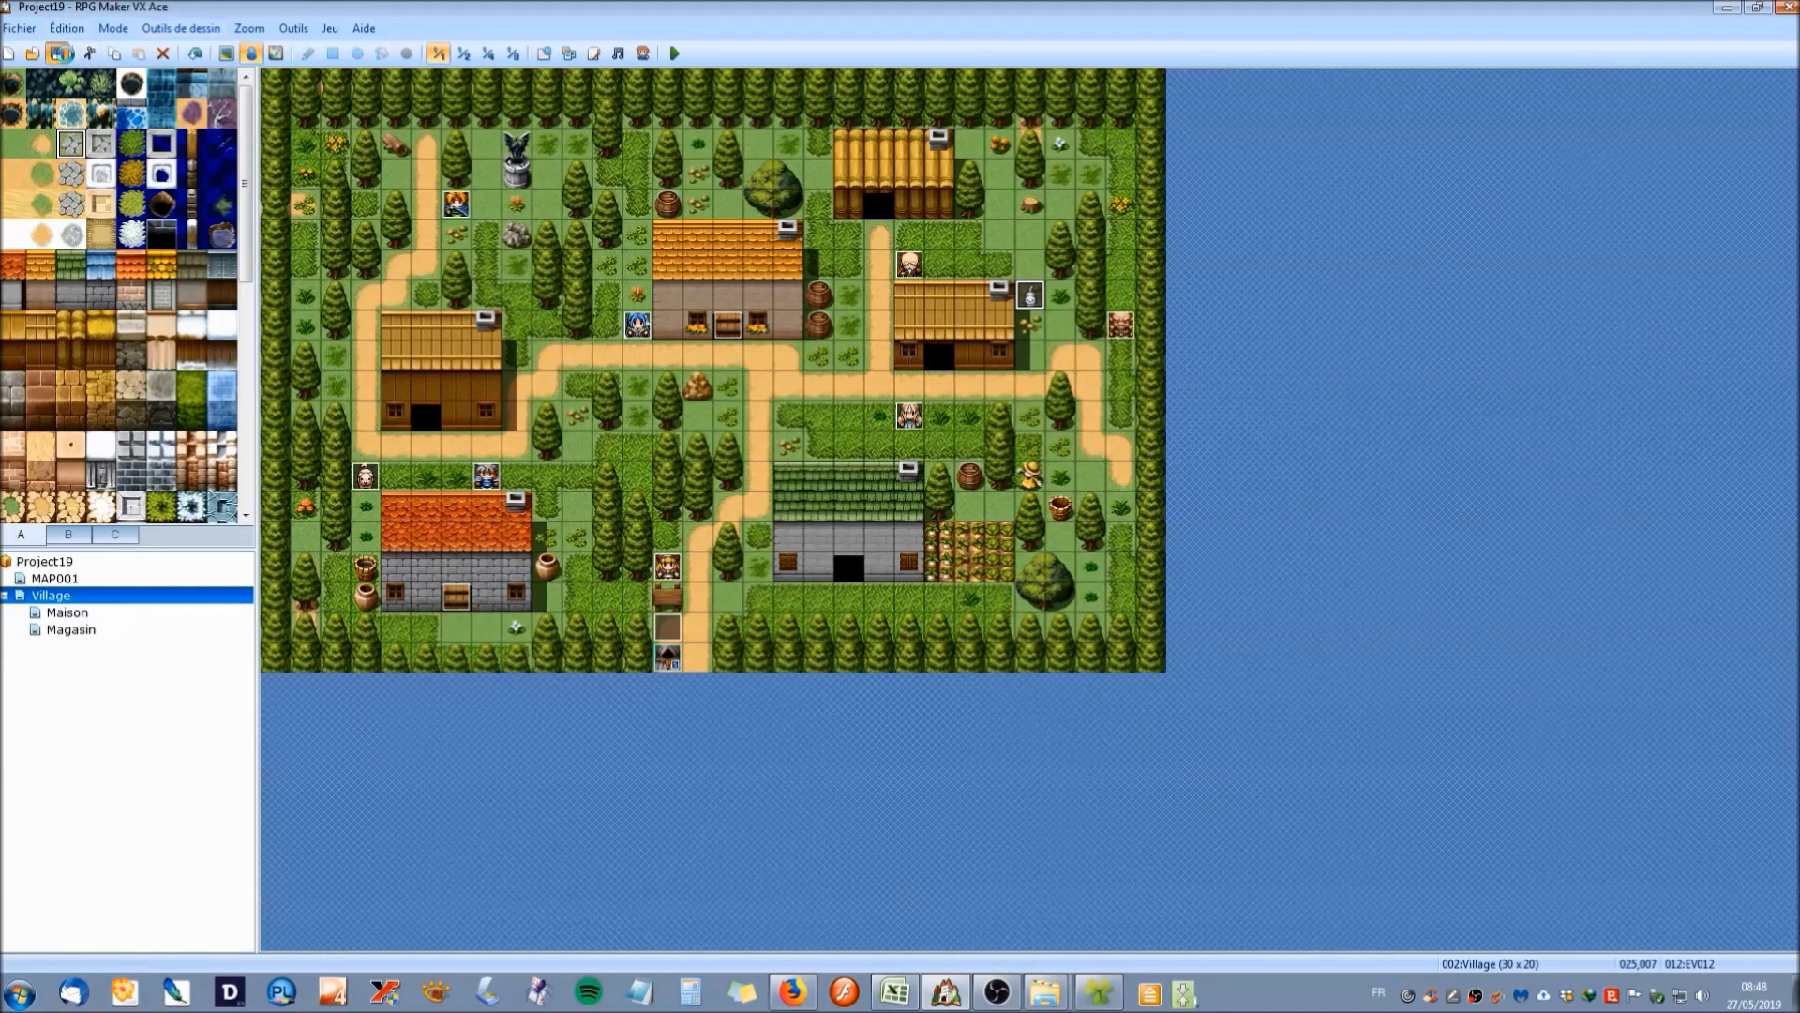
Start a playtest with a new game and read the welcome message at the village entrance.
{"action": "left_click", "coordinate": [676, 53]}
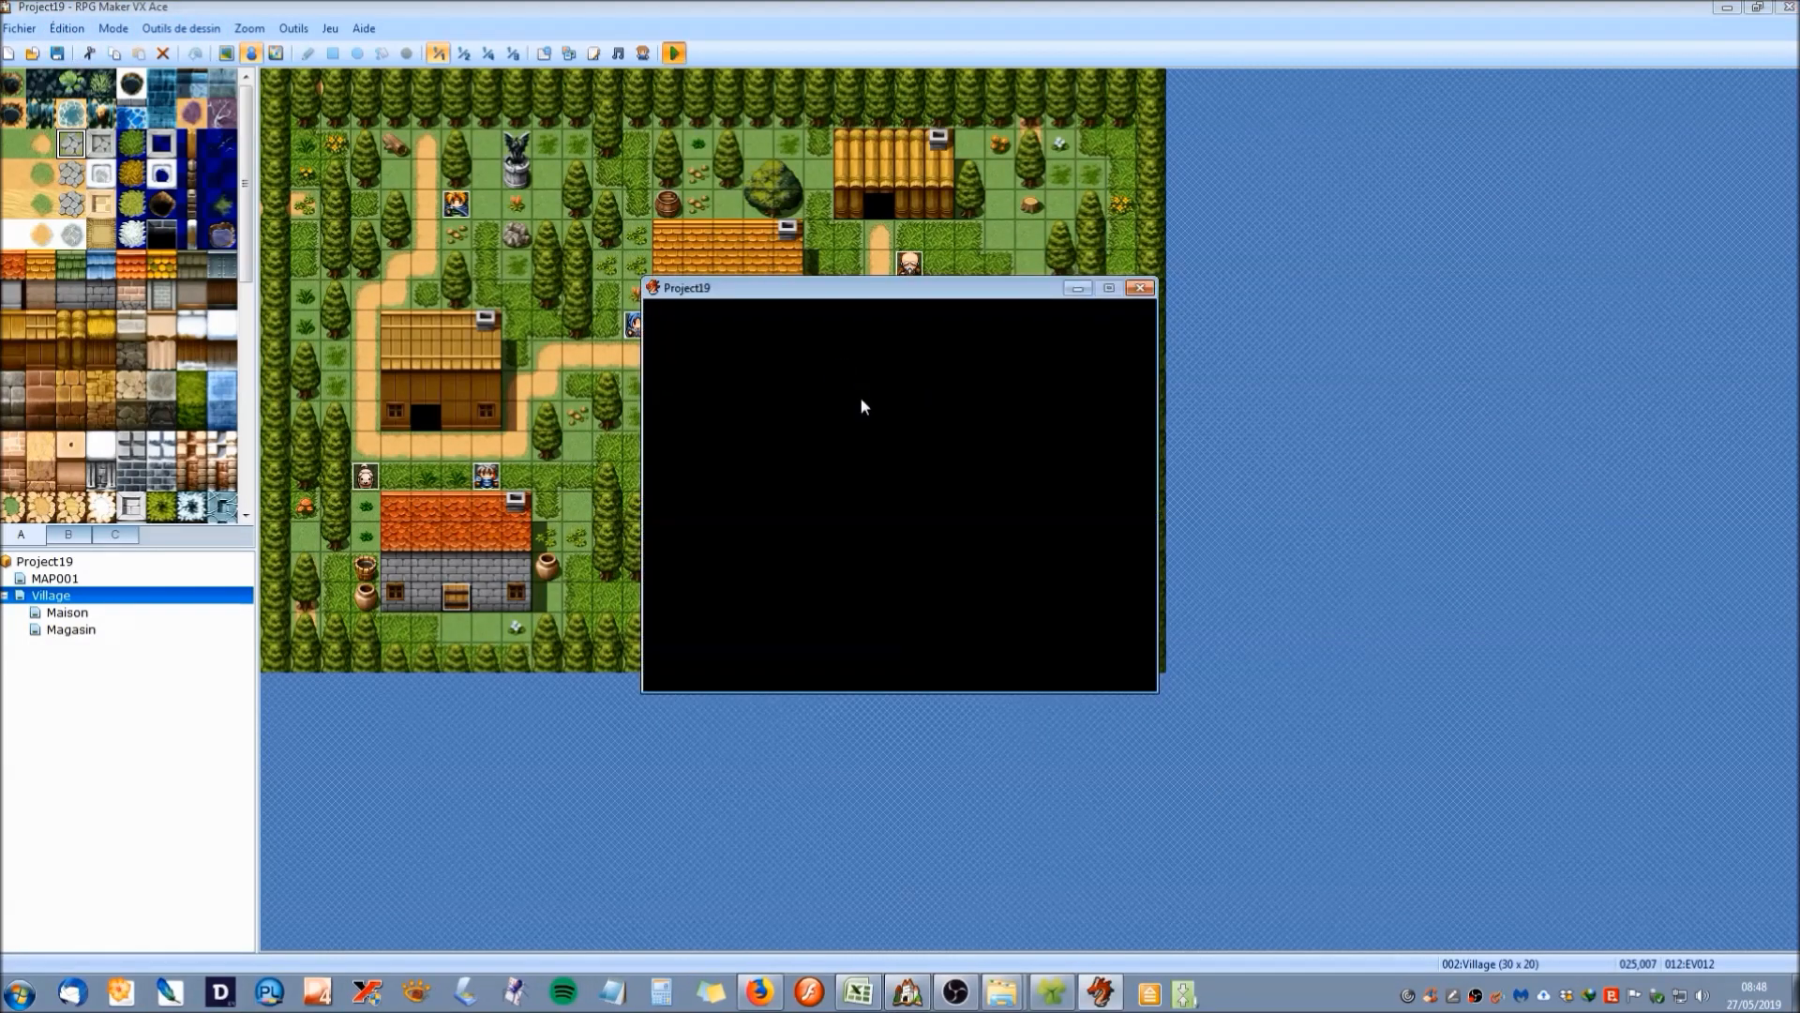
{"action": "key", "text": "Return"}
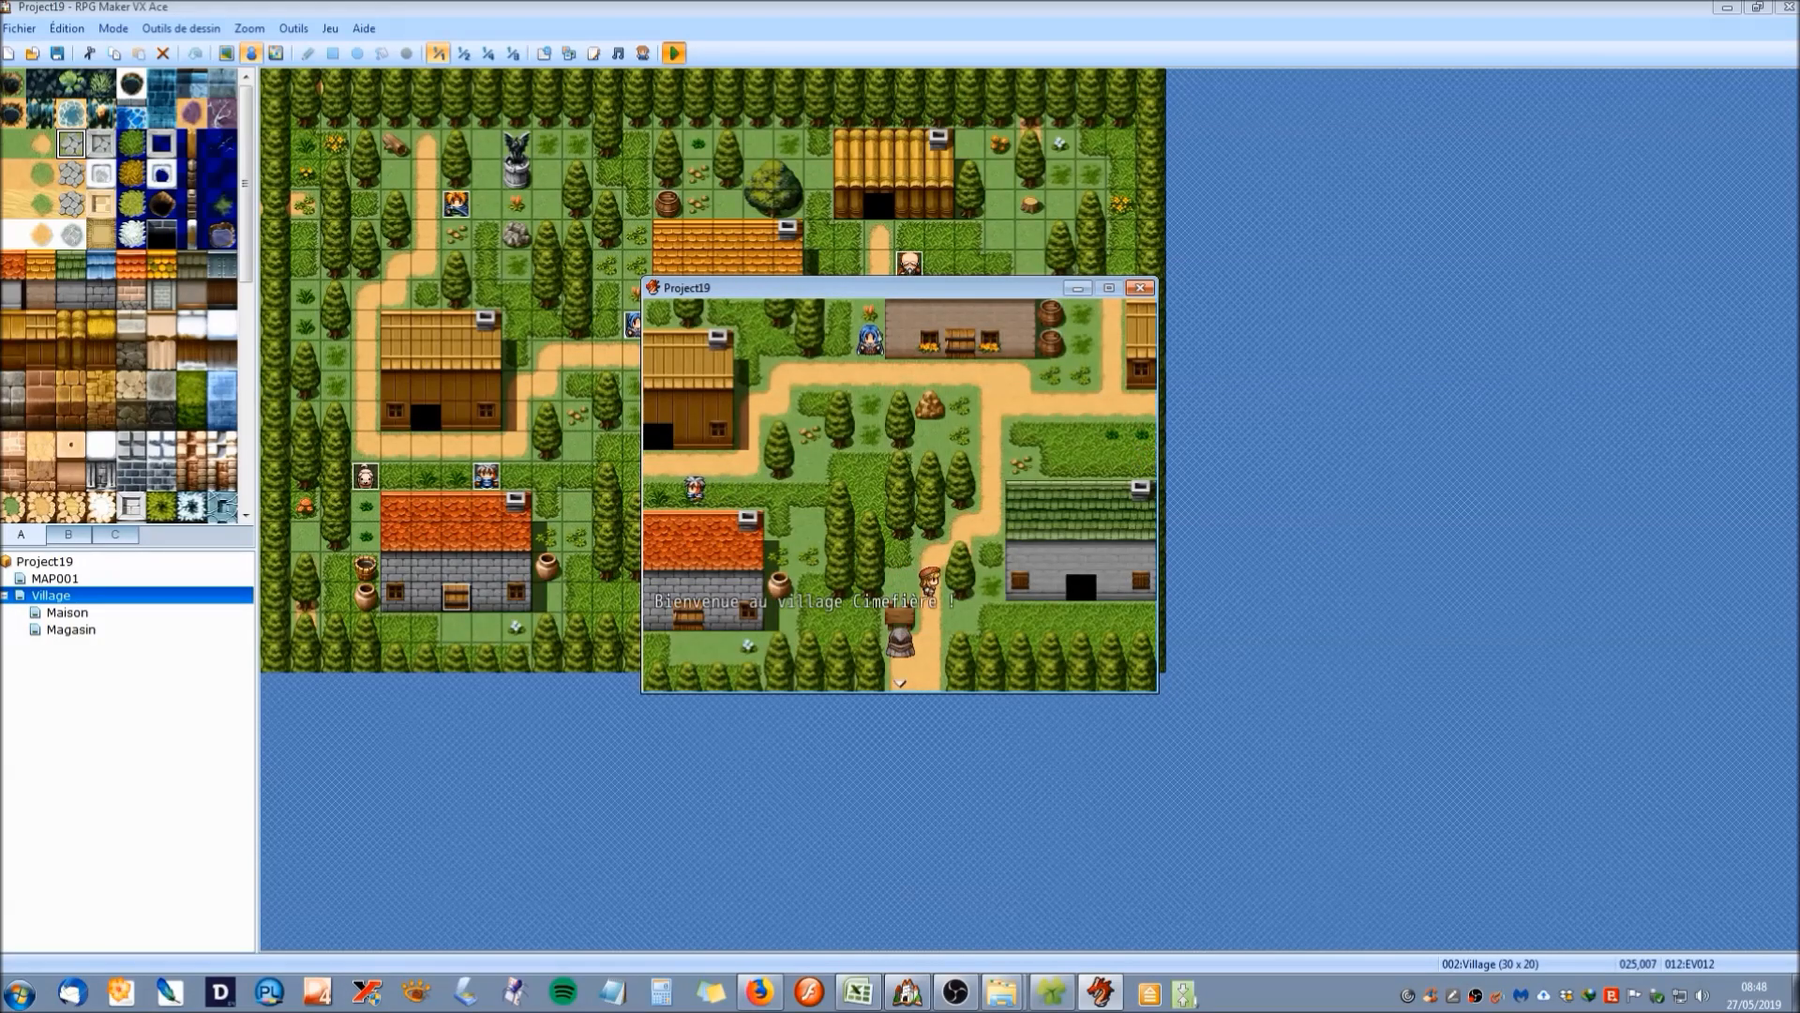
{"action": "key", "text": "Return"}
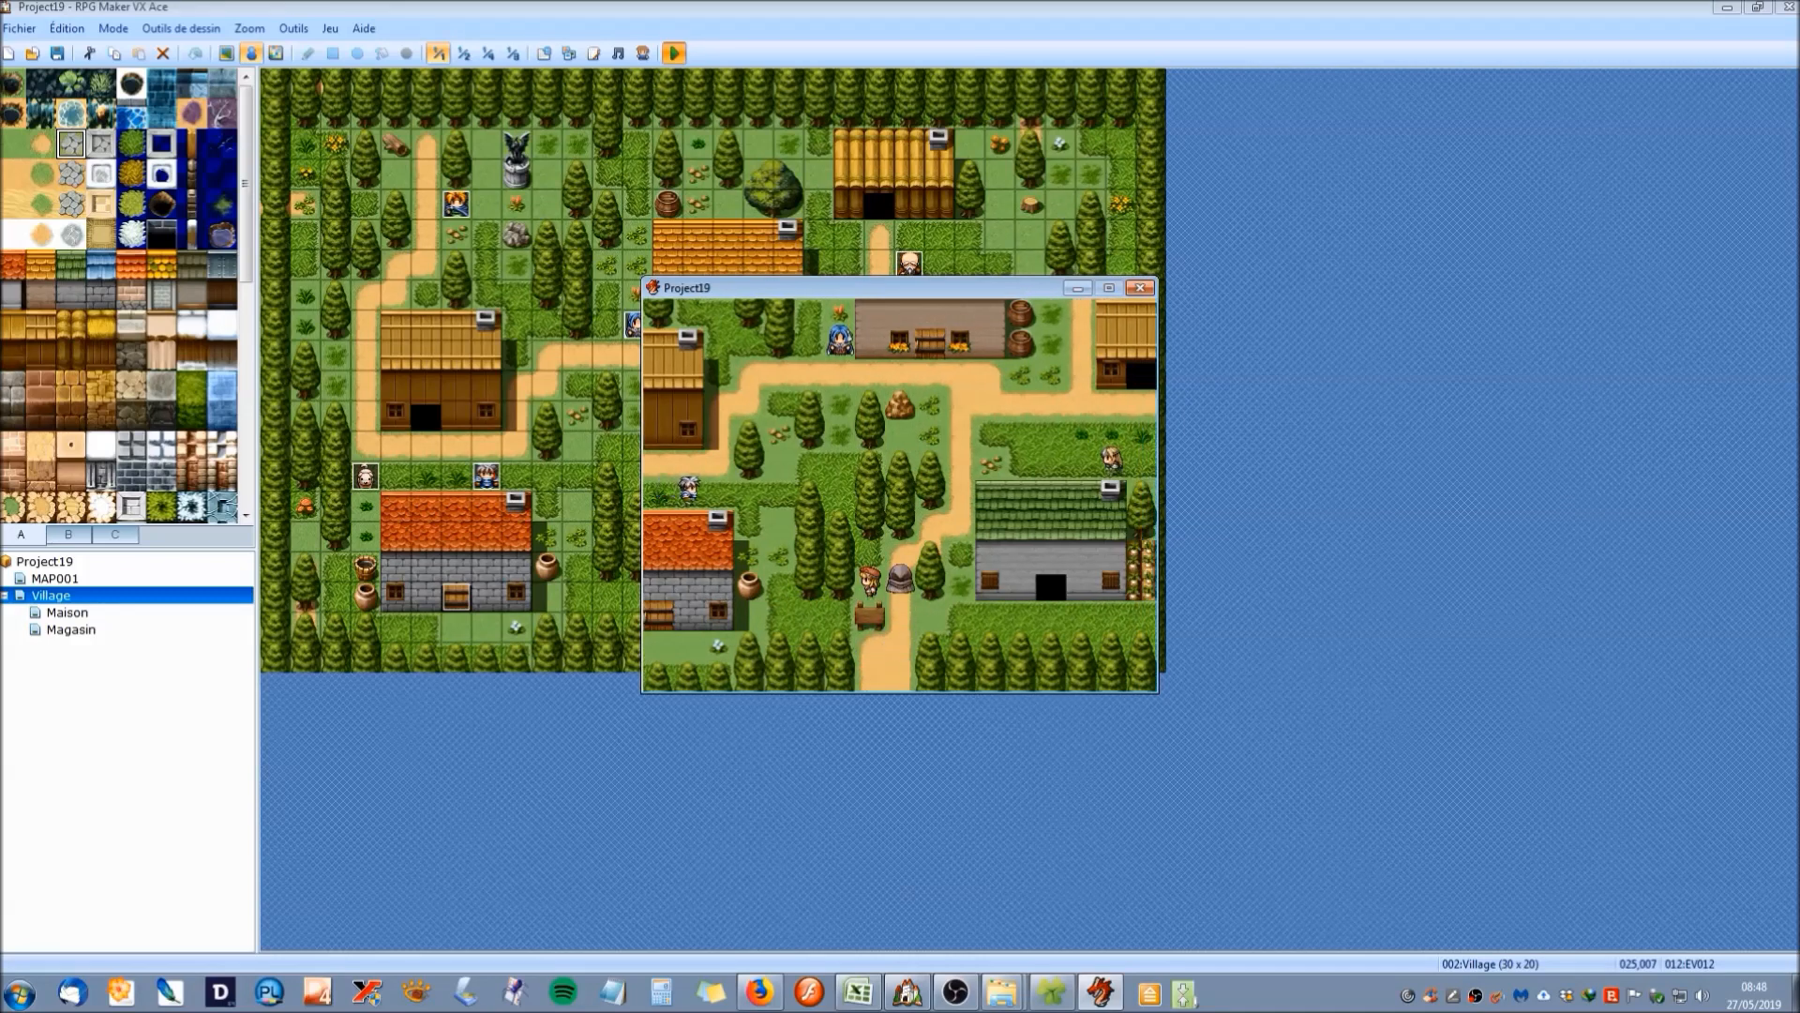
Walk the hero up the village path and around the eastern houses to watch the villagers move.
{"action": "key", "text": "Right"}
{"action": "key", "text": "Right"}
{"action": "key", "text": "Up"}
{"action": "key", "text": "Up"}
{"action": "key", "text": "Up"}
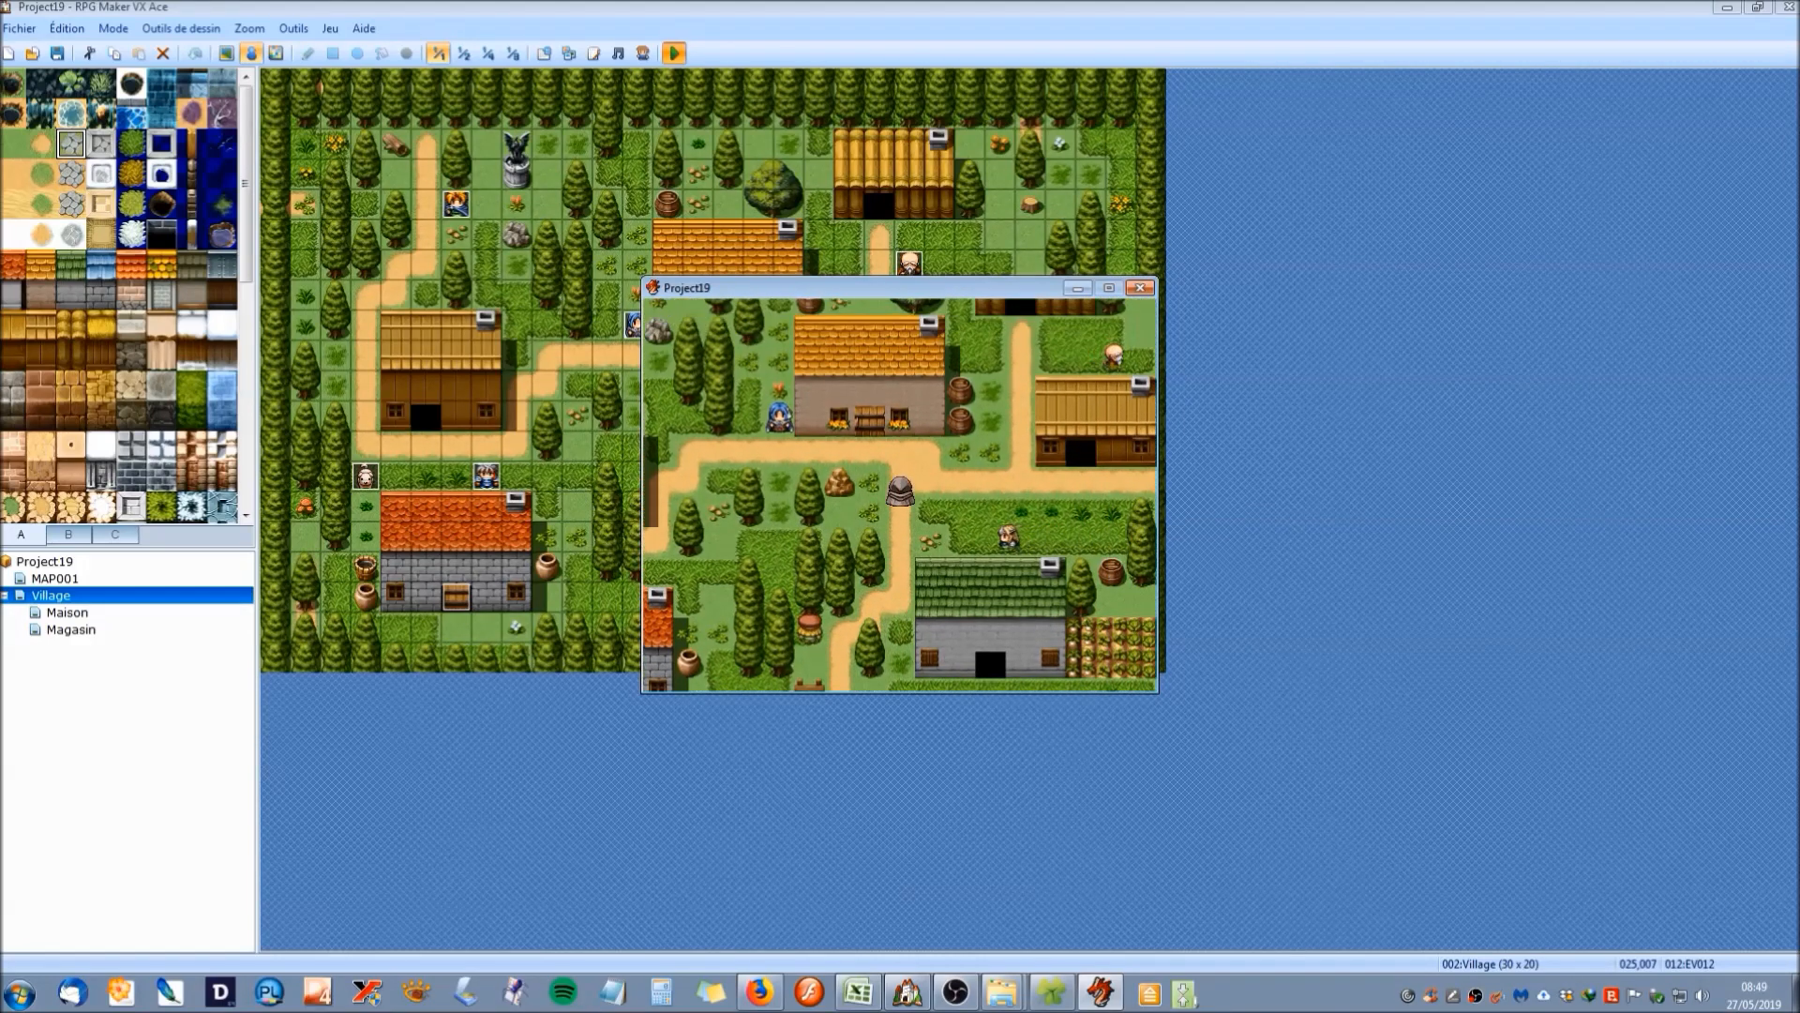
{"action": "key", "text": "Right"}
{"action": "key", "text": "Right"}
{"action": "key", "text": "Right"}
{"action": "key", "text": "Right"}
{"action": "key", "text": "Up"}
{"action": "key", "text": "Up"}
{"action": "key", "text": "Up"}
{"action": "key", "text": "Up"}
{"action": "key", "text": "Down"}
{"action": "key", "text": "Down"}
{"action": "key", "text": "Down"}
{"action": "key", "text": "Left"}
{"action": "key", "text": "Left"}
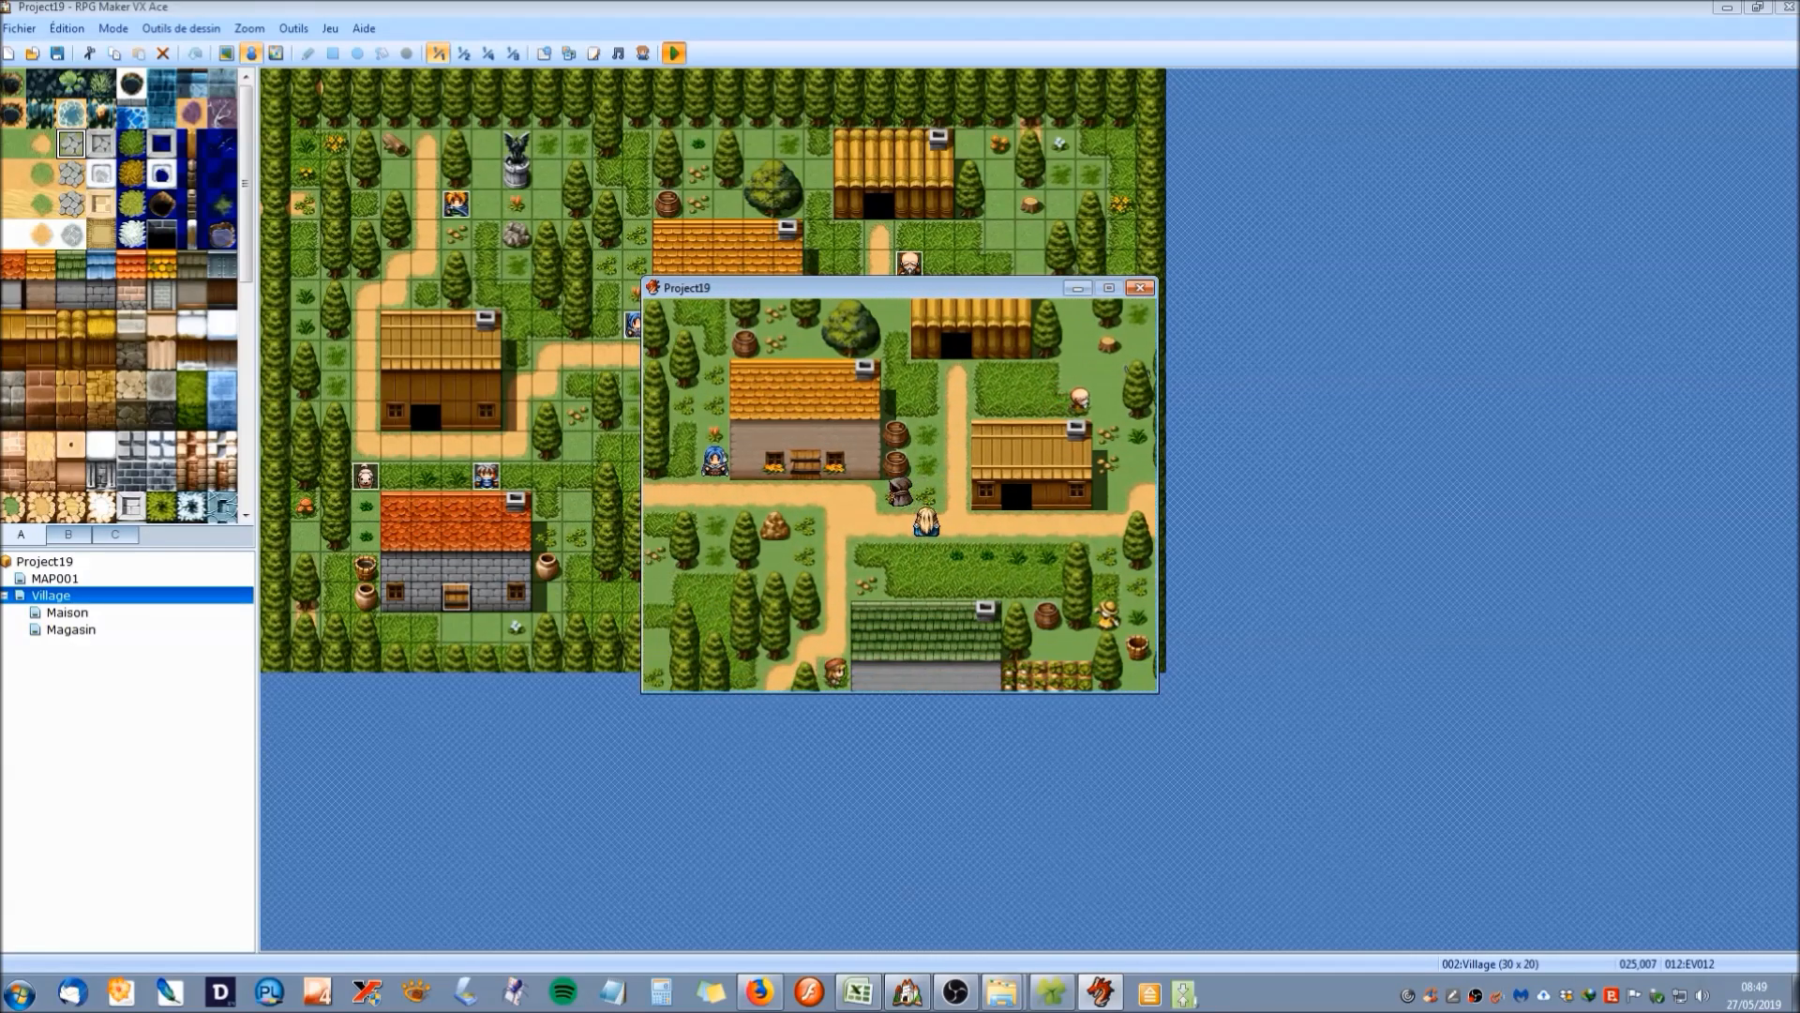
Walk the hero west to the white-haired character near the red-roofed house and read his dialogue.
{"action": "key", "text": "Left"}
{"action": "key", "text": "Left"}
{"action": "key", "text": "Left"}
{"action": "key", "text": "Left"}
{"action": "key", "text": "Left"}
{"action": "key", "text": "Left"}
{"action": "key", "text": "Left"}
{"action": "key", "text": "Left"}
{"action": "key", "text": "Down"}
{"action": "key", "text": "Down"}
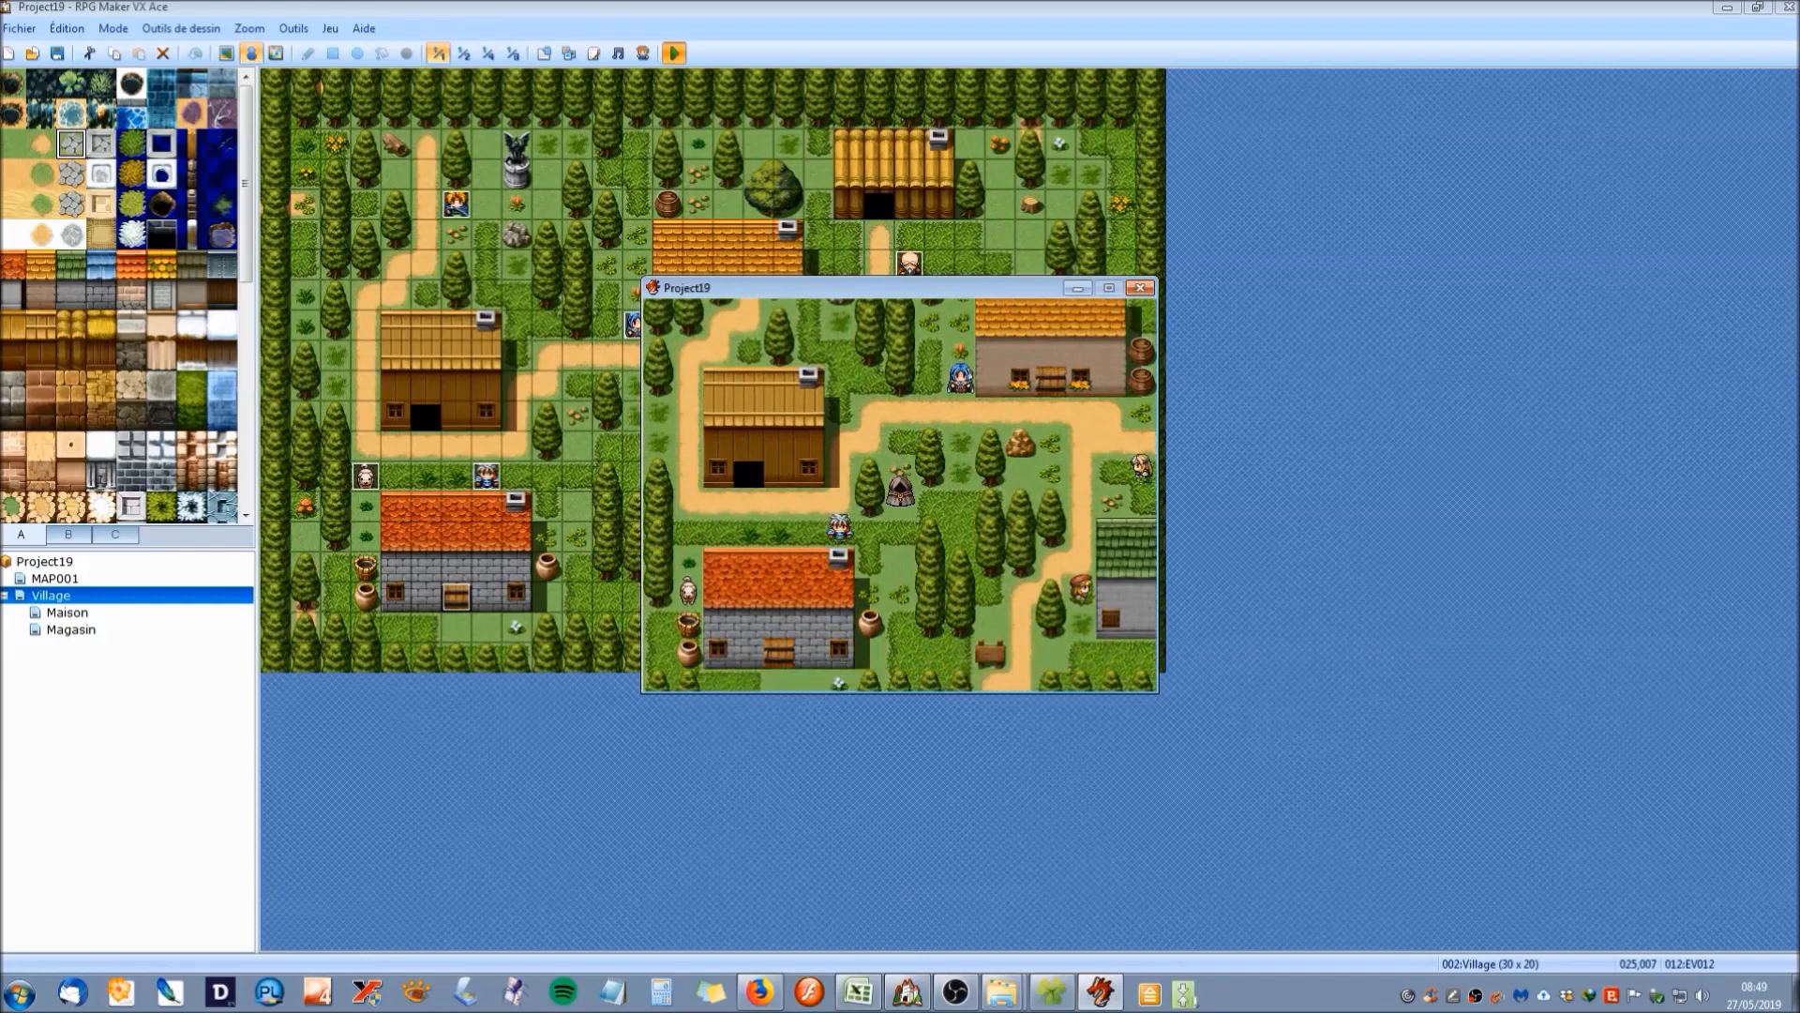
{"action": "key", "text": "Down"}
{"action": "key", "text": "Left"}
{"action": "key", "text": "Return"}
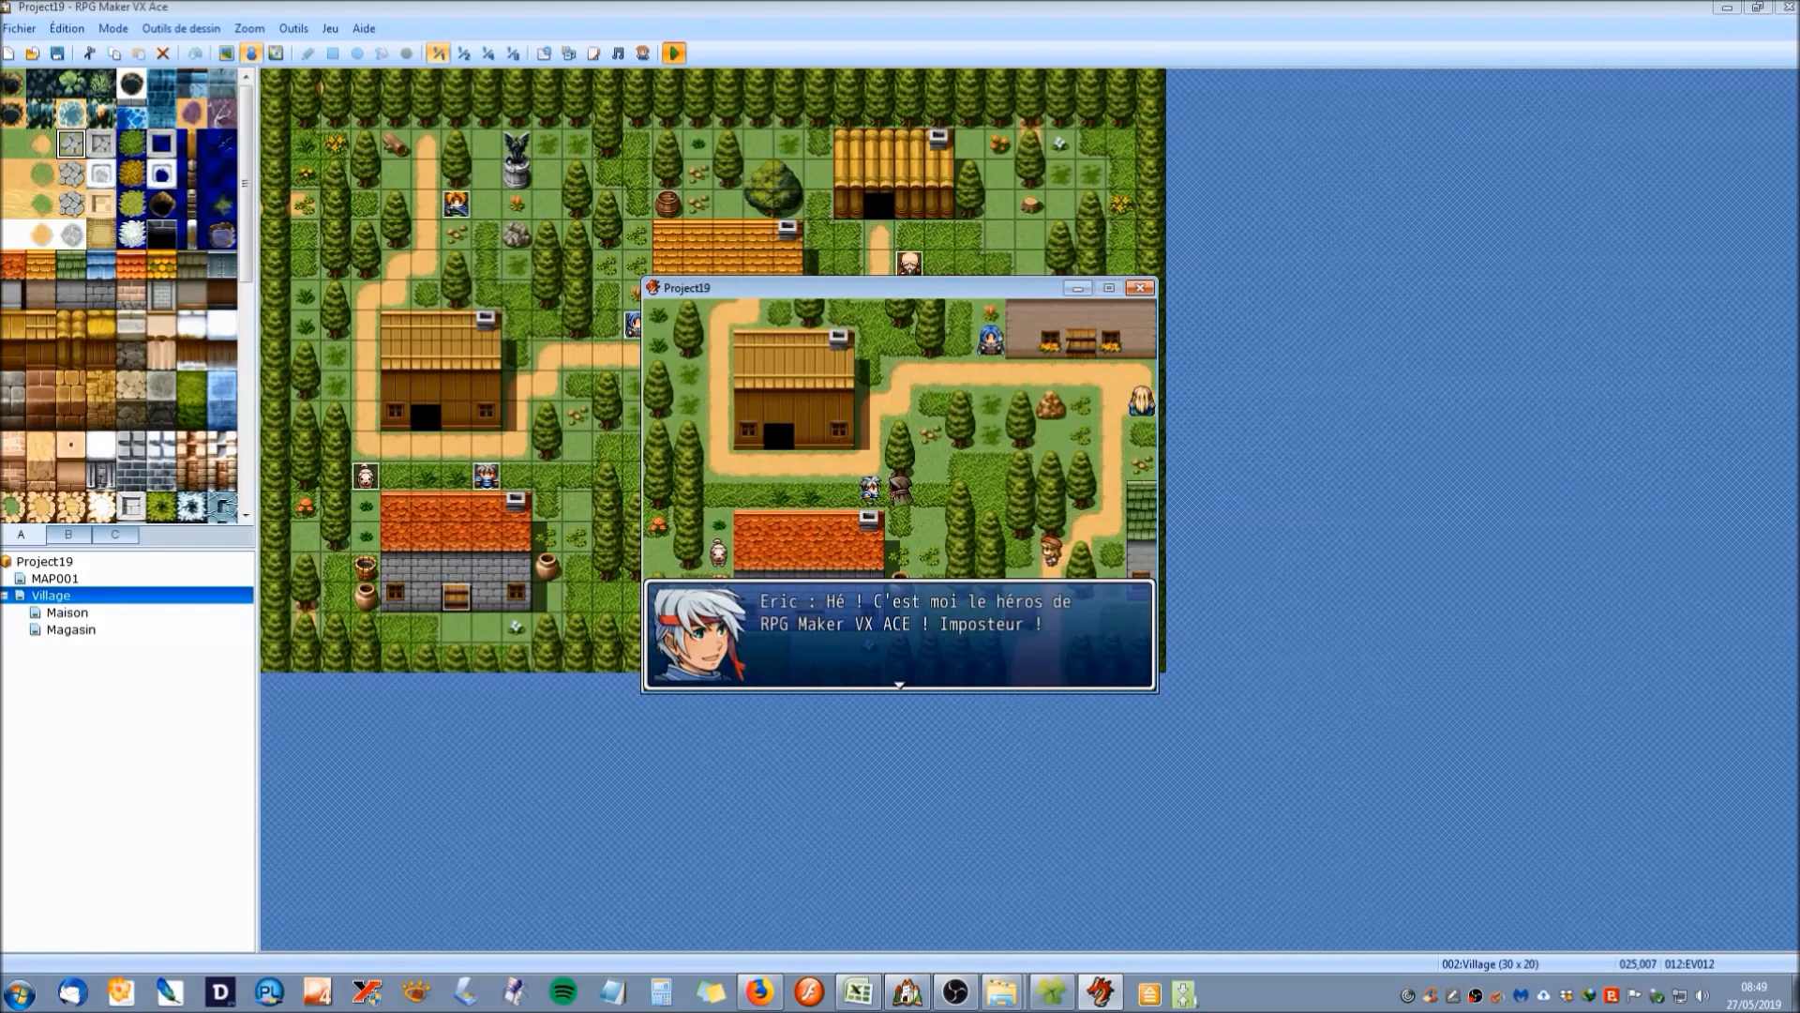
{"action": "key", "text": "Return"}
Walk the hero around the western wooden house and down beside the red-roofed house to watch the characters and dog.
{"action": "key", "text": "Up"}
{"action": "key", "text": "Up"}
{"action": "key", "text": "Right"}
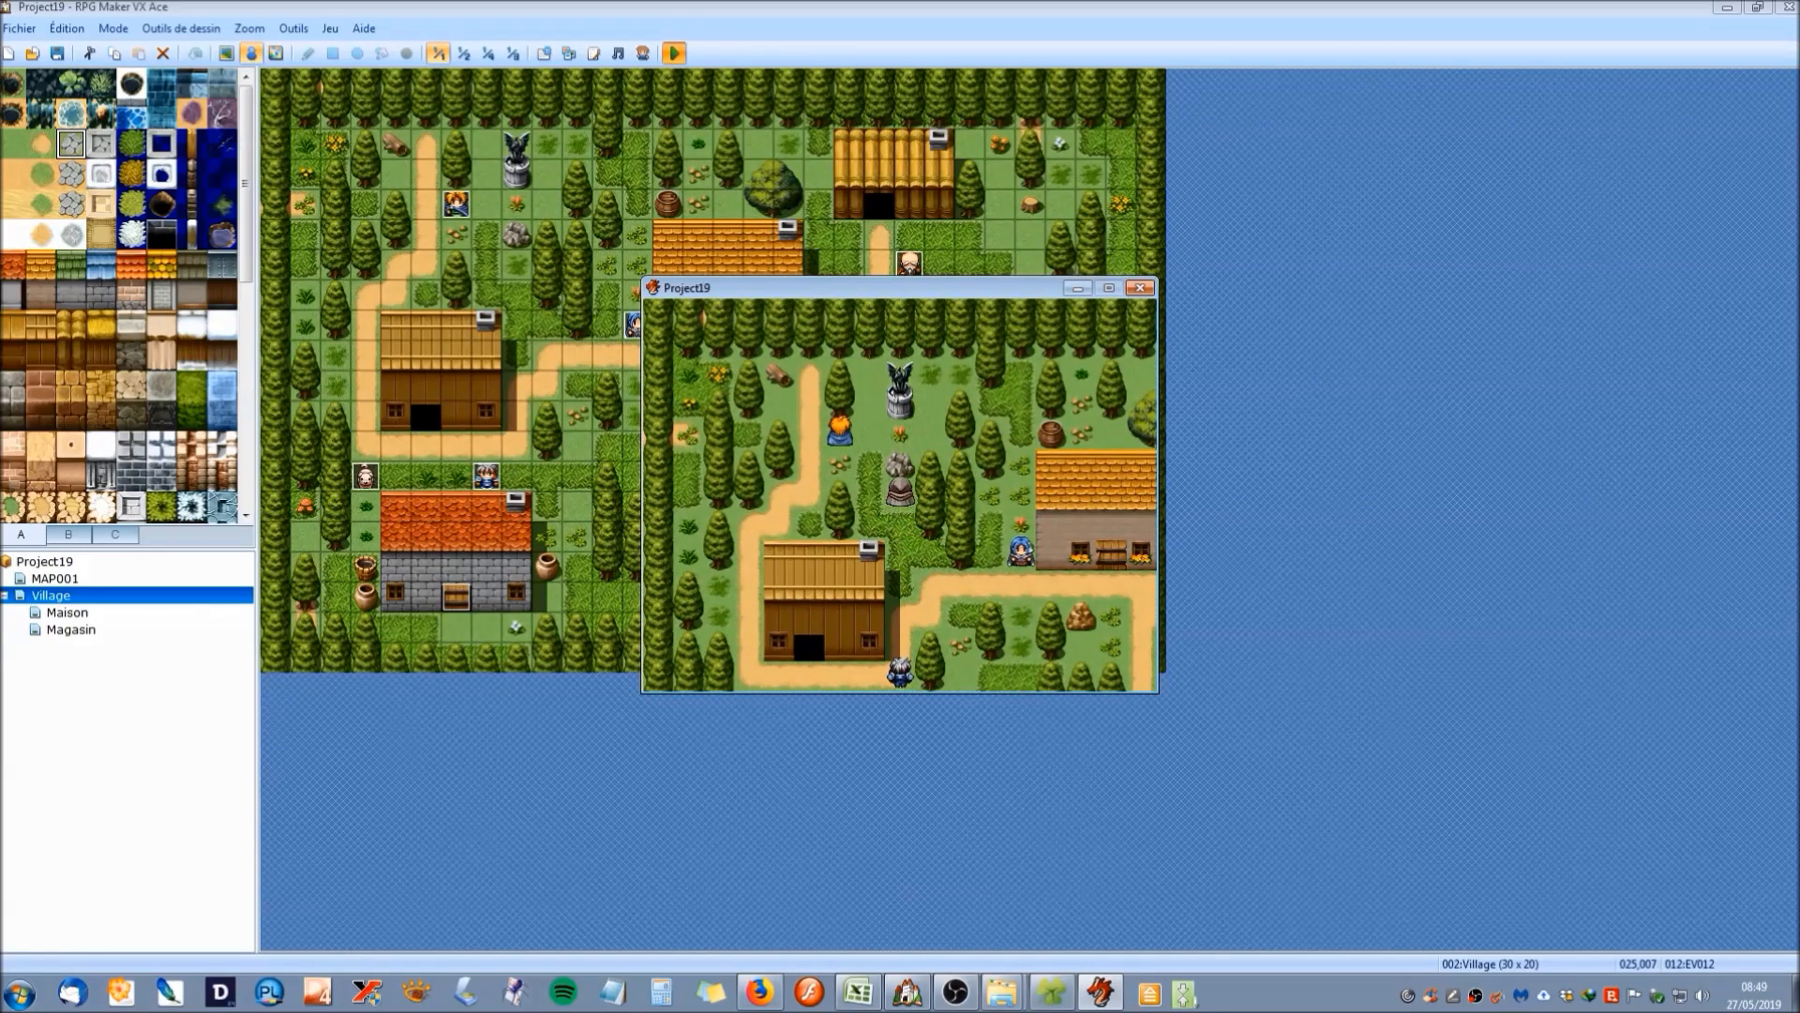
{"action": "key", "text": "Down"}
{"action": "key", "text": "Up"}
{"action": "key", "text": "Left"}
{"action": "key", "text": "Left"}
{"action": "key", "text": "Down"}
{"action": "key", "text": "Left"}
{"action": "key", "text": "Left"}
{"action": "key", "text": "Down"}
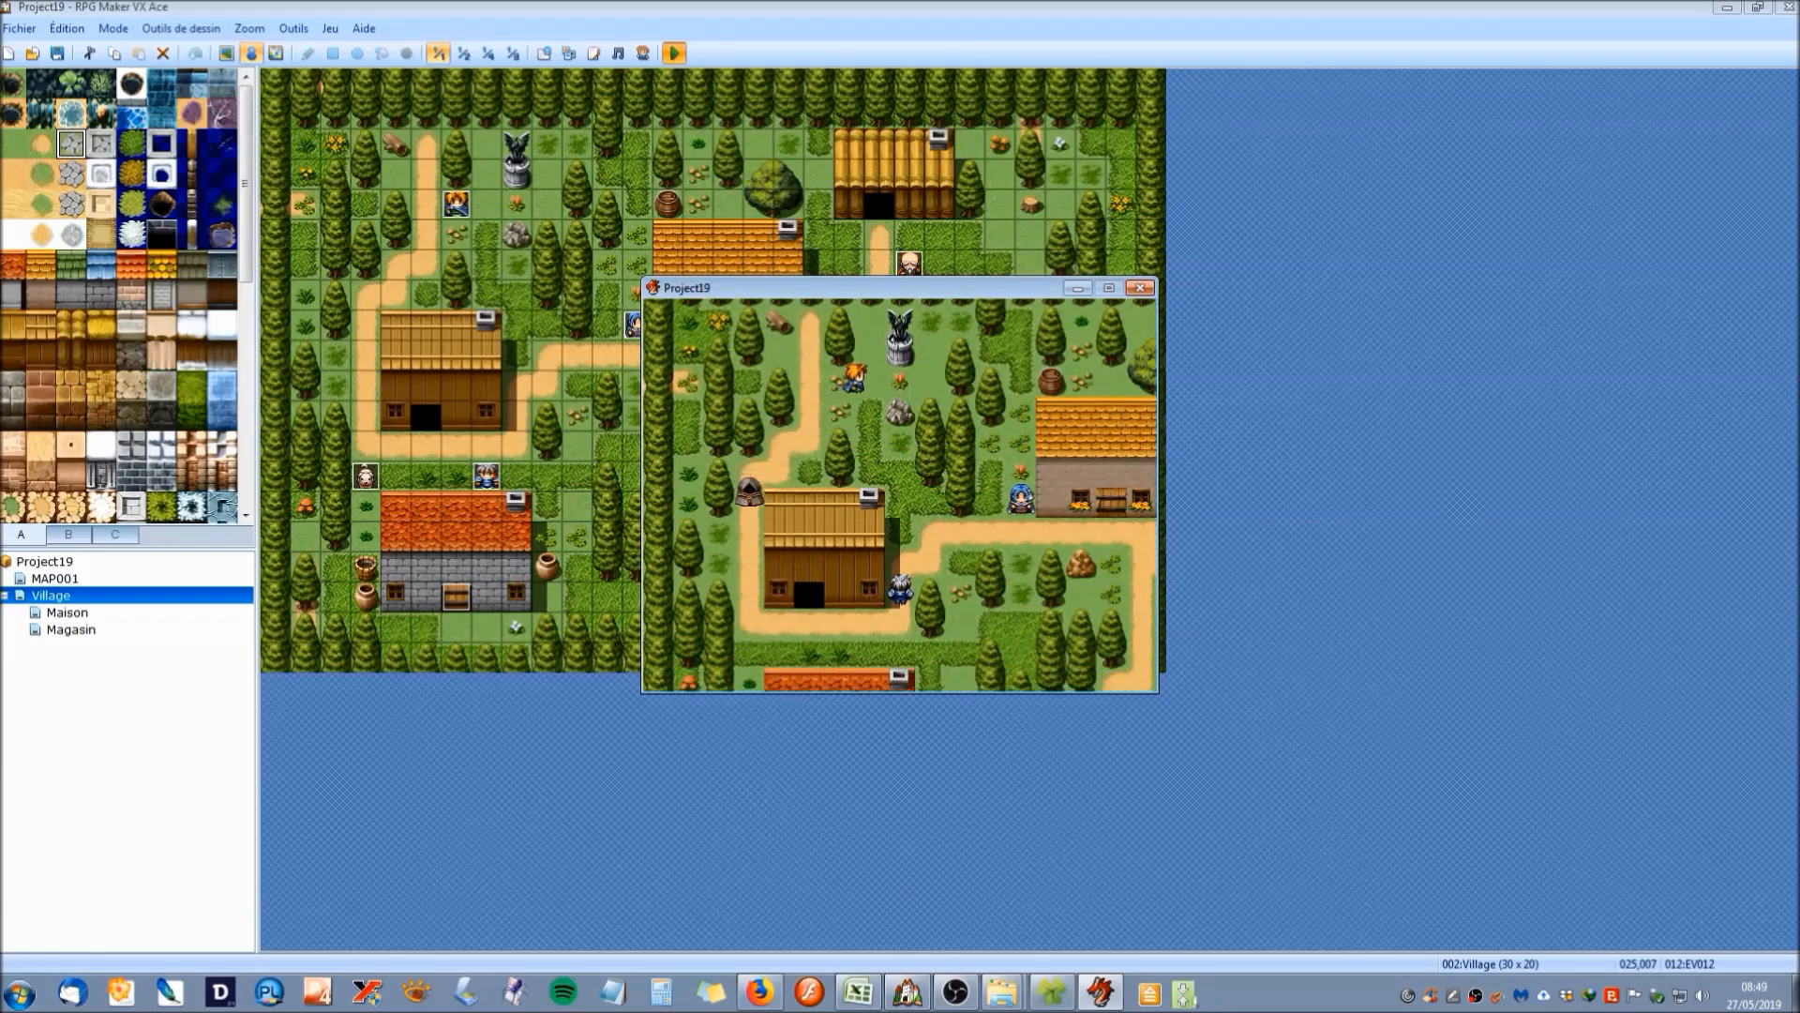
{"action": "key", "text": "Down"}
{"action": "key", "text": "Right"}
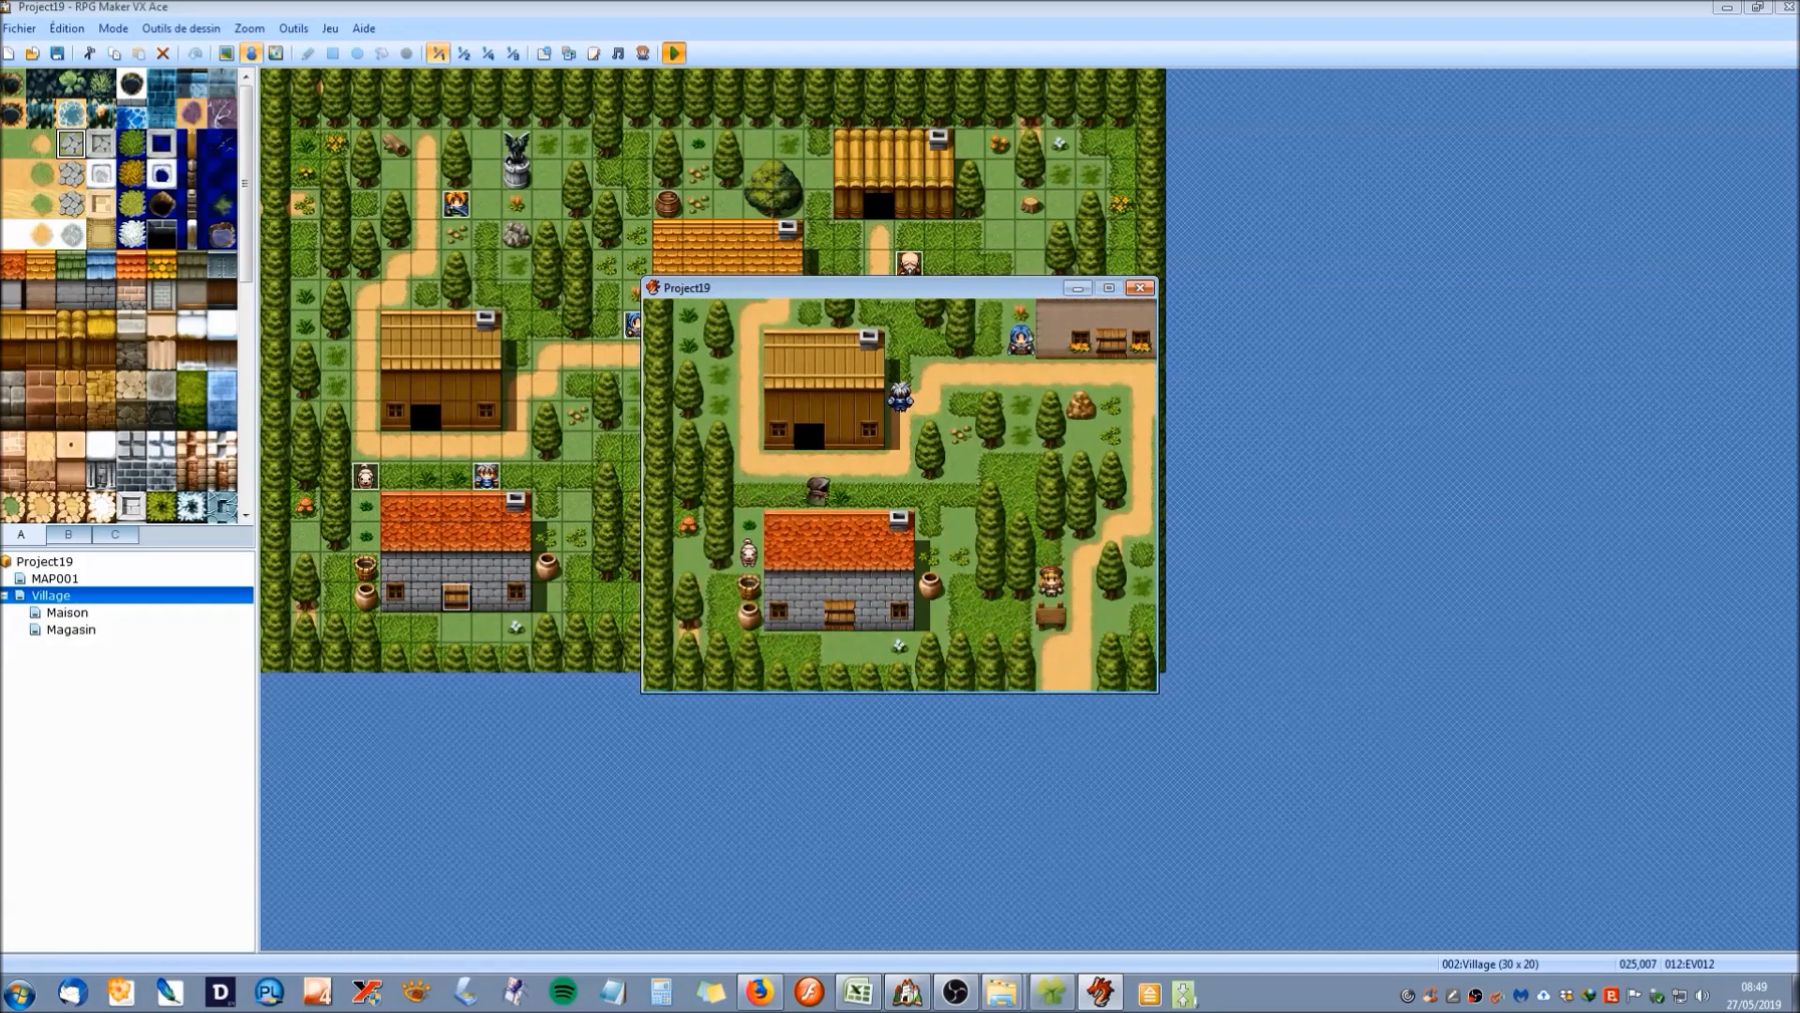
{"action": "key", "text": "Down"}
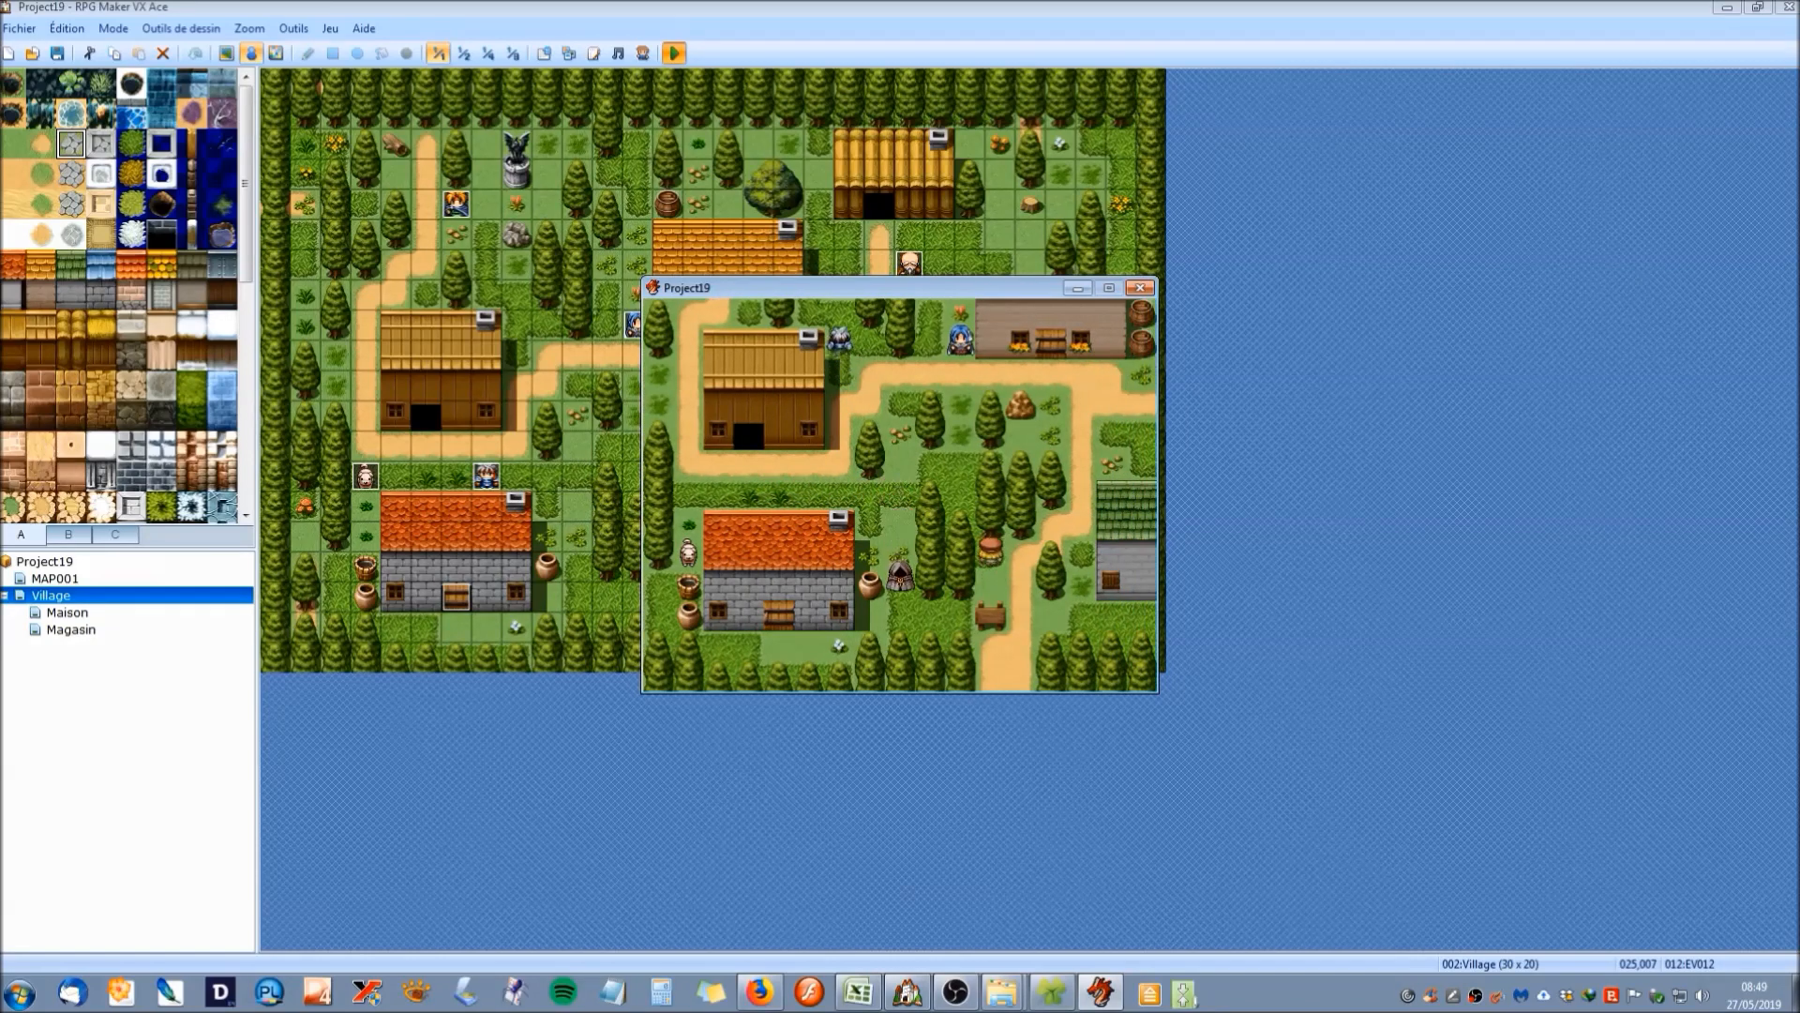
End the playtest and save the project.
{"action": "key", "text": "Escape"}
{"action": "key", "text": "Escape"}
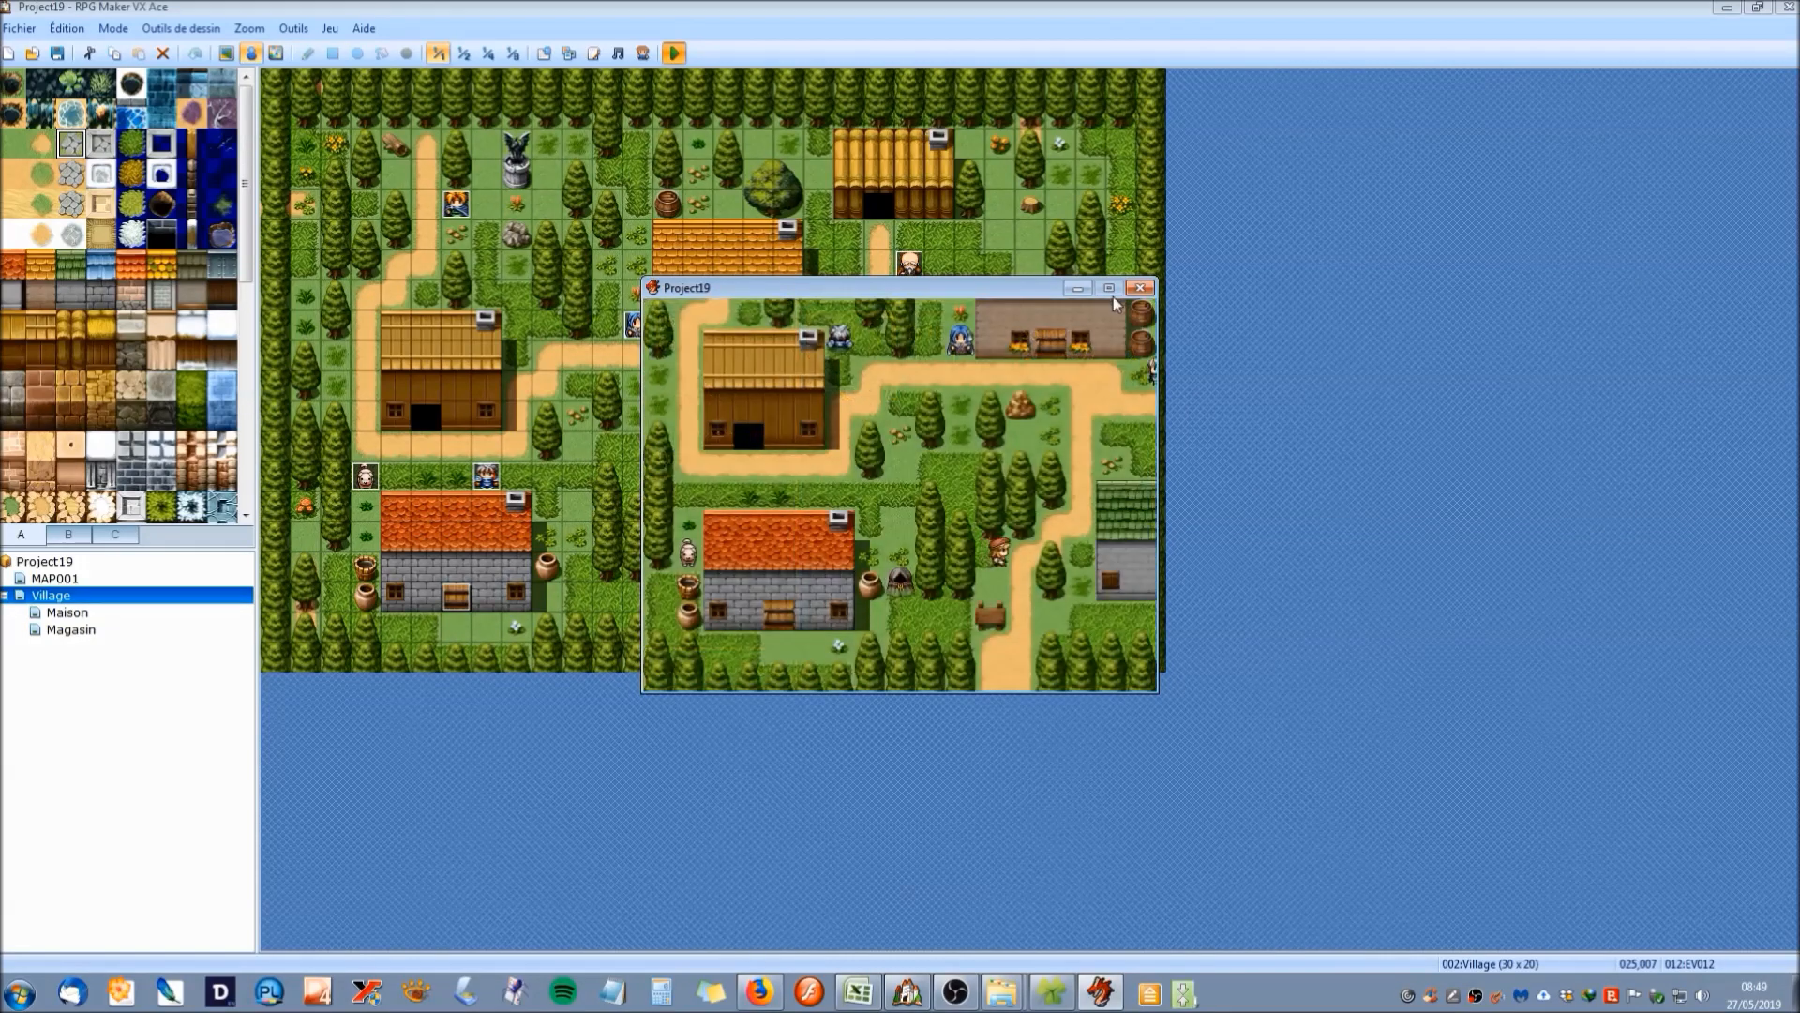
{"action": "key", "text": "alt+F4"}
{"action": "left_click", "coordinate": [58, 58]}
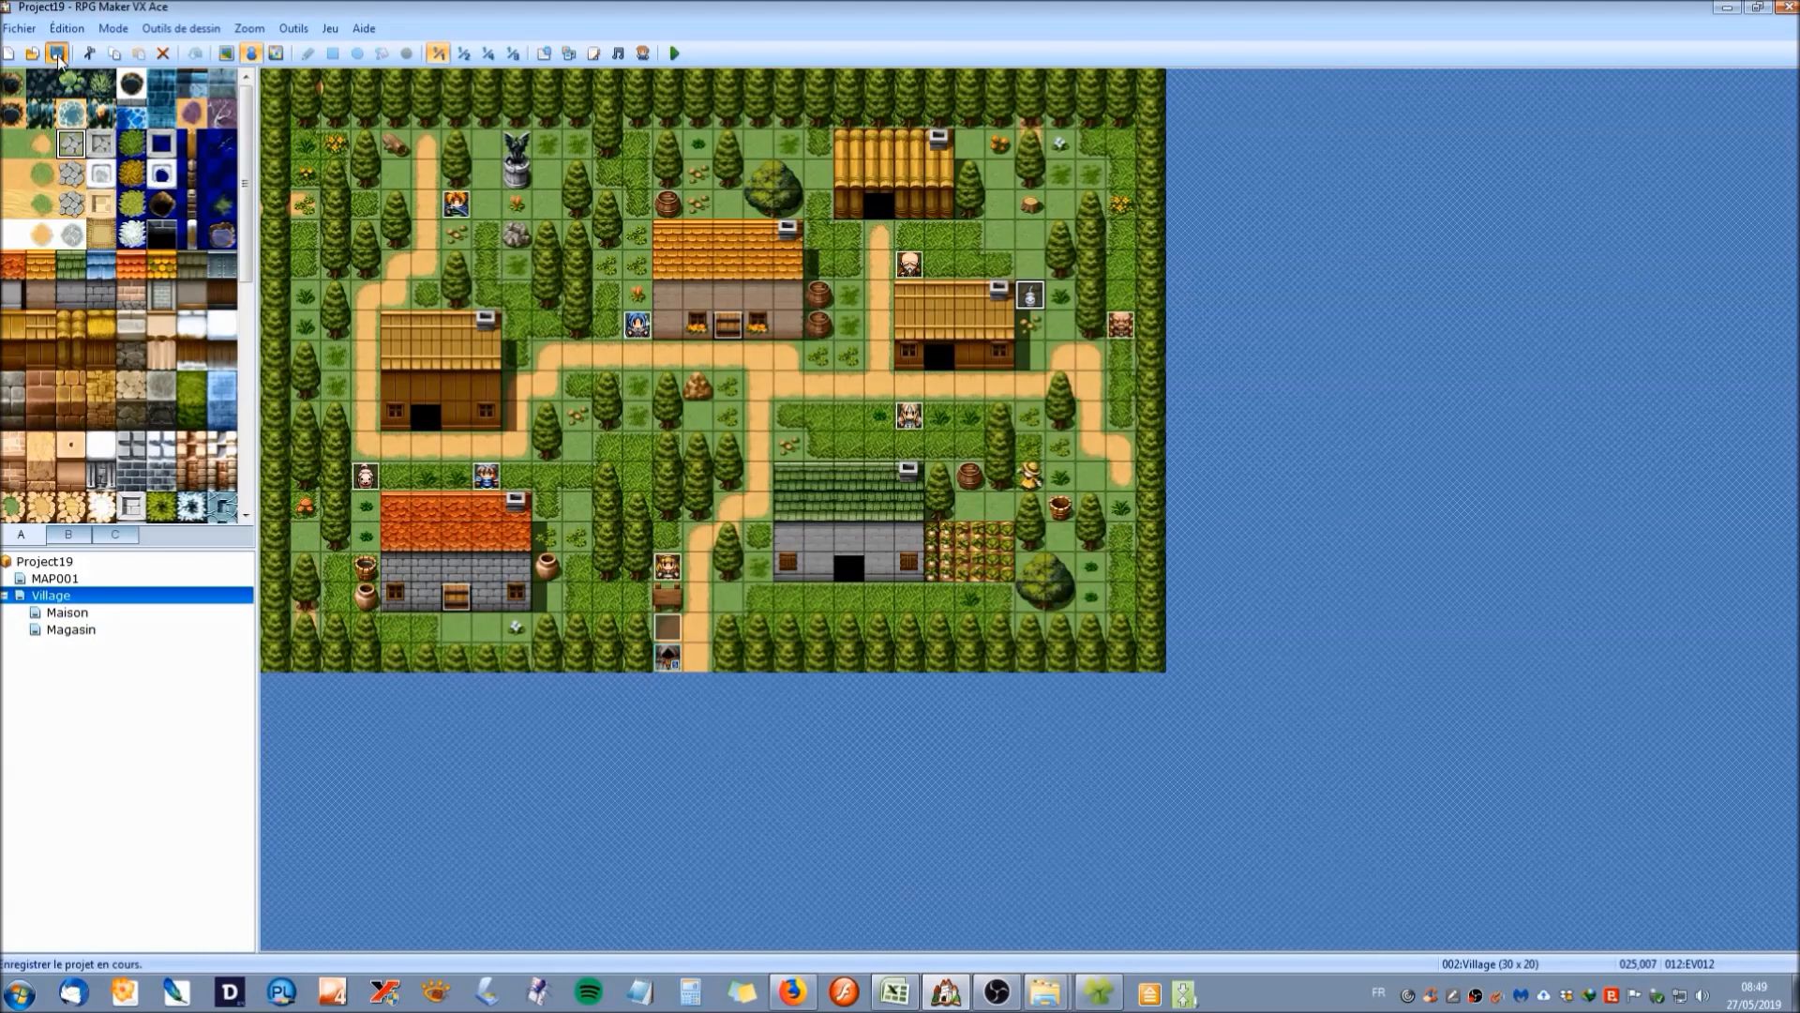